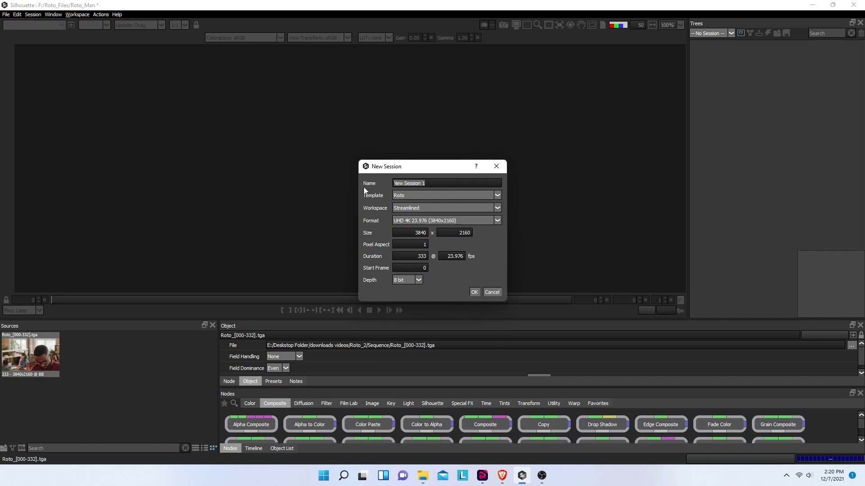
- Create a session named Roto_Man with the Roto template, Streamlined workspace and UHD 4K 23.976 (3840x2160) format
text(Roto_Man)
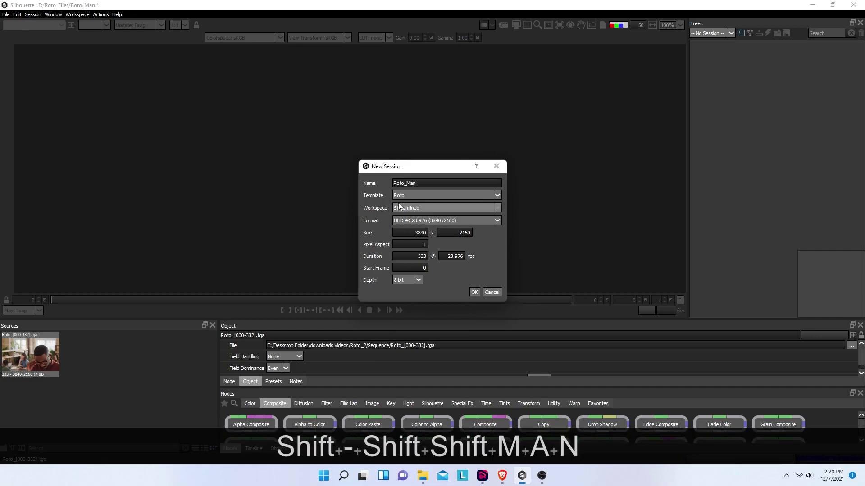
click(412, 195)
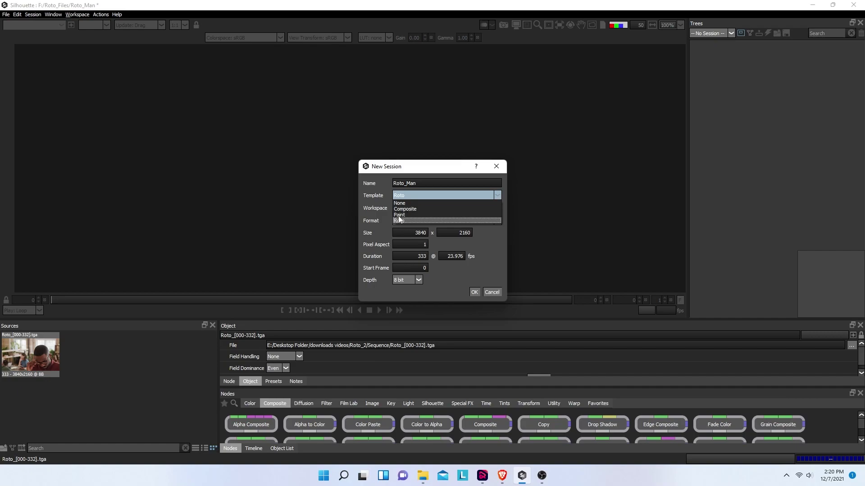
click(405, 221)
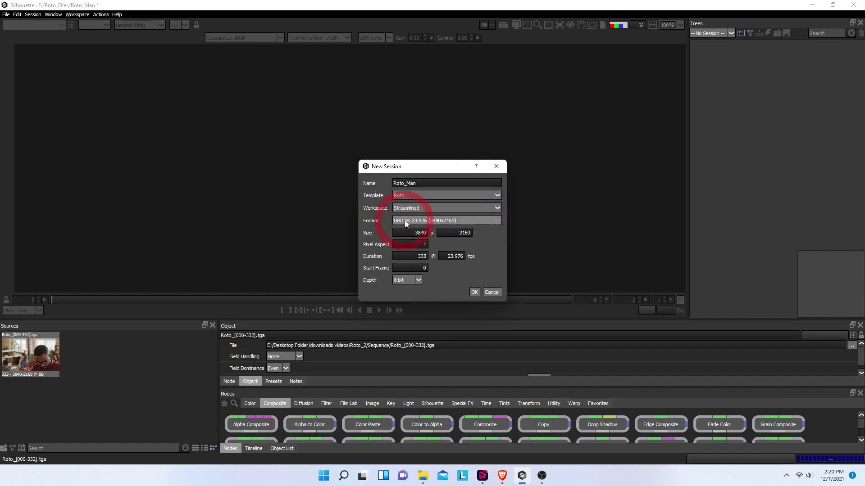
click(418, 209)
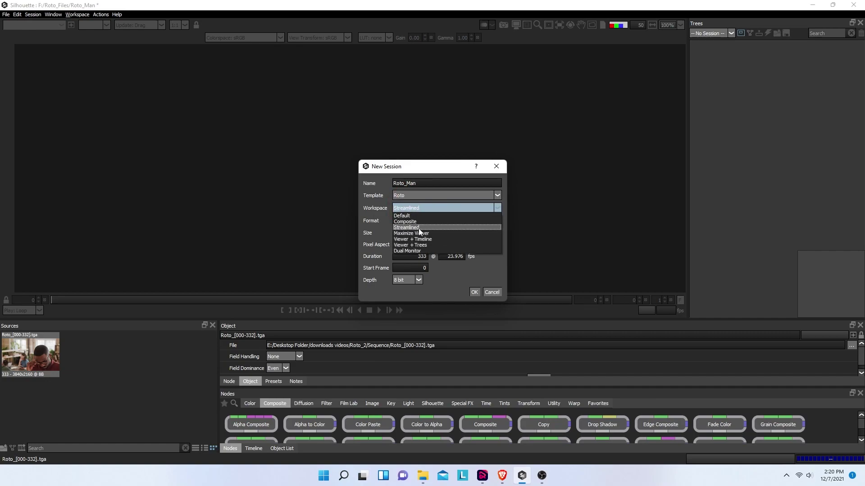
click(420, 229)
click(422, 220)
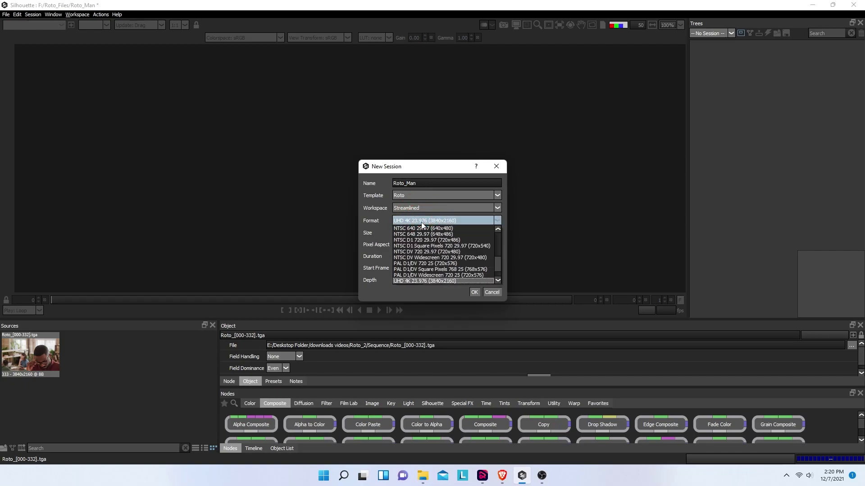
click(408, 281)
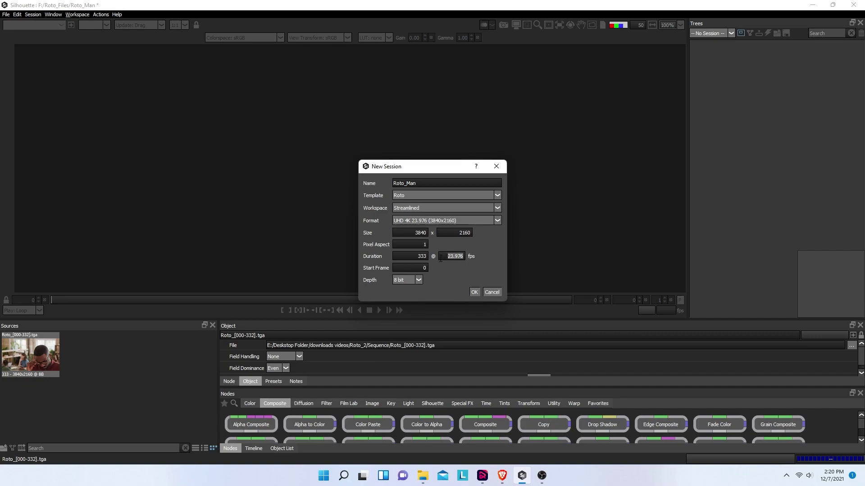
click(474, 292)
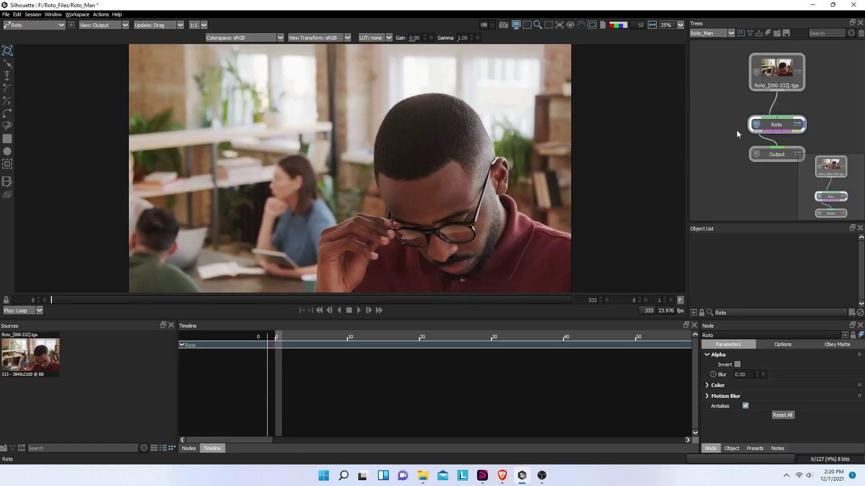
- Dock the Object List between the Timeline and Node panels, and space out the source, Roto and Output nodes vertically in the tree
drag(763, 226, 628, 345)
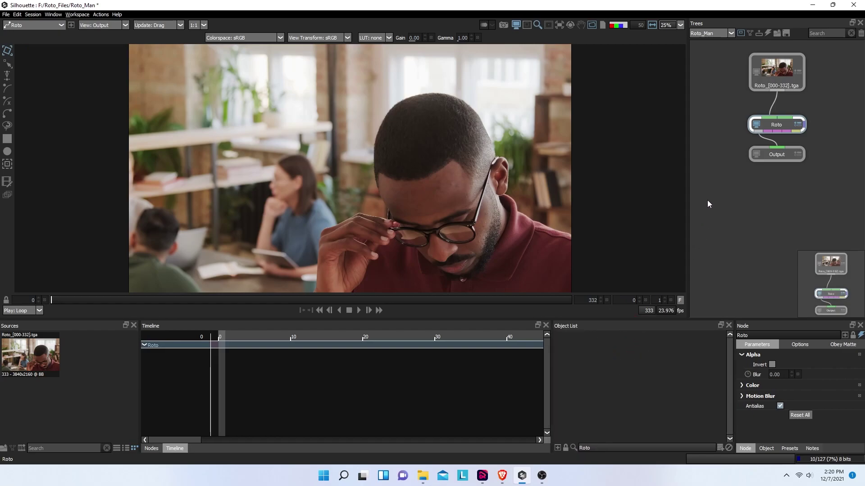
drag(785, 79, 760, 121)
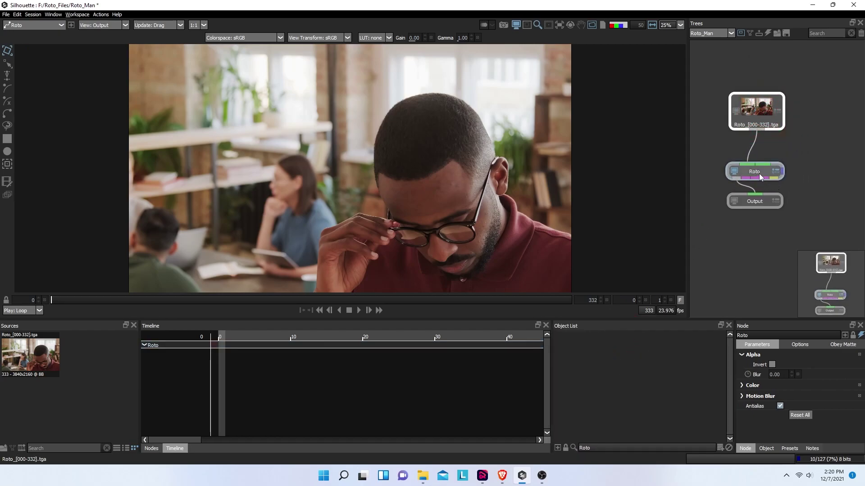
drag(757, 174, 767, 162)
mouse_move(762, 201)
mouse_down()
mouse_move(757, 259)
mouse_move(759, 216)
mouse_up()
click(767, 145)
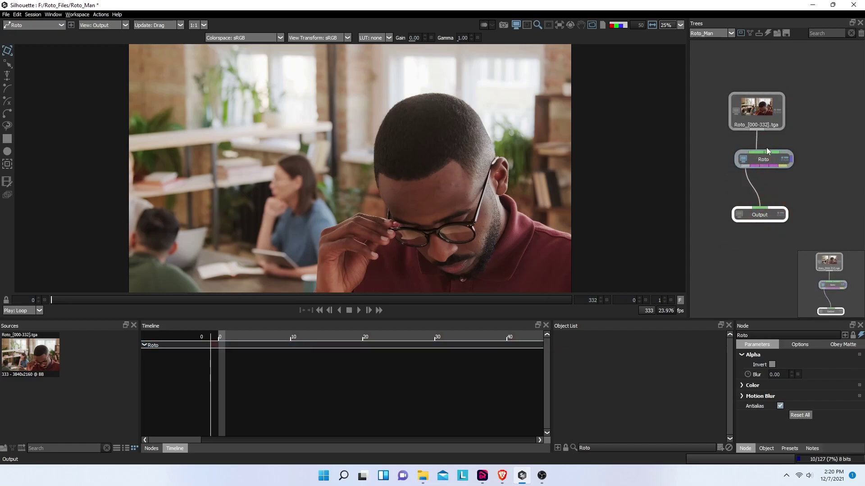
drag(766, 159, 753, 172)
drag(758, 115, 755, 109)
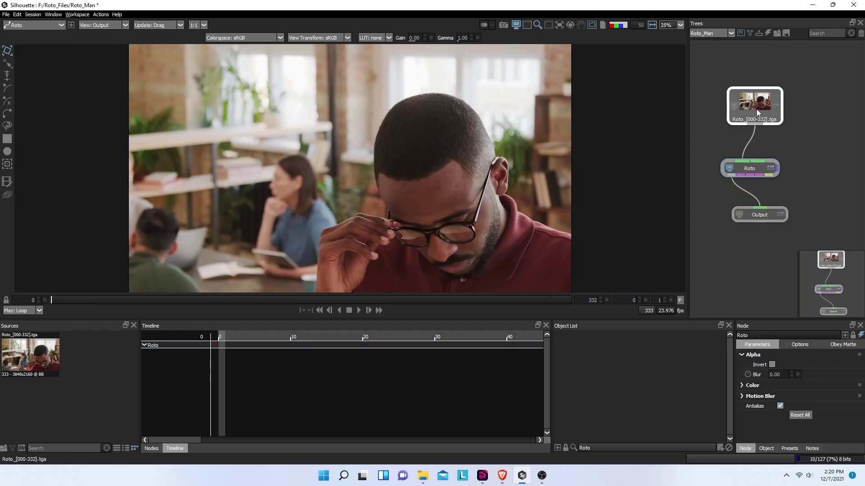
drag(759, 220, 760, 230)
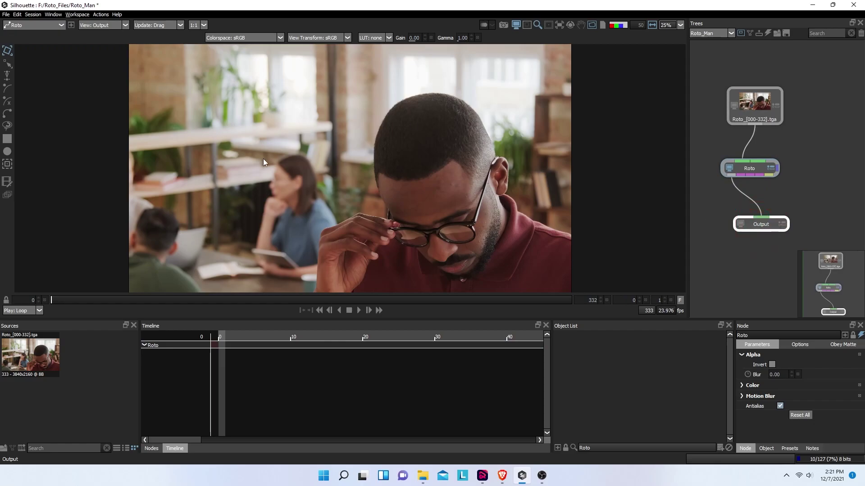
- Narrow the Sources and Object List panels to widen the Timeline between them
click(38, 358)
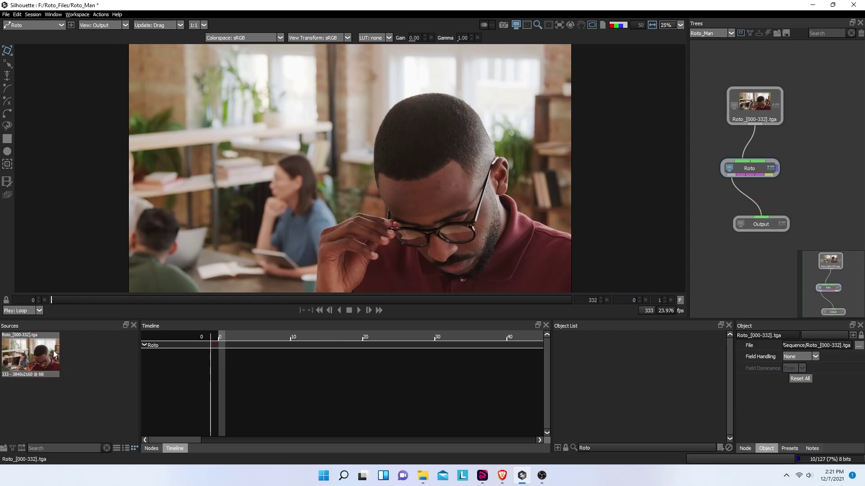
drag(138, 339, 84, 339)
drag(552, 354, 595, 353)
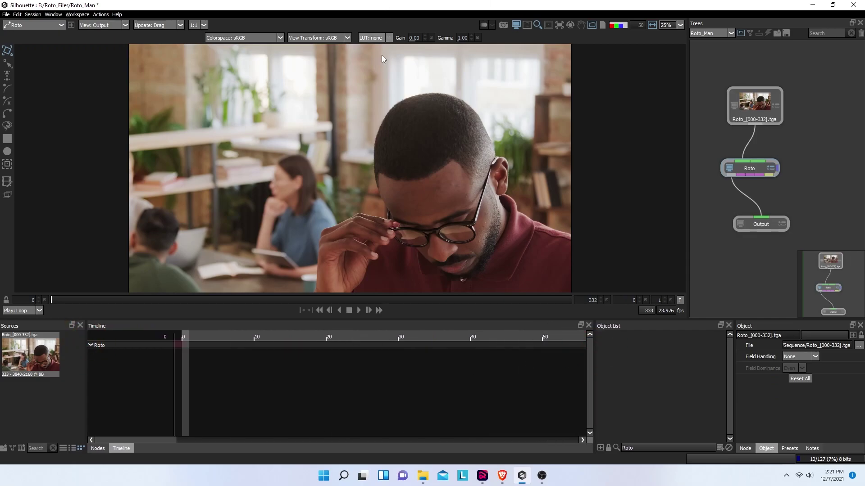
- Inspect the man's face up close and play through the footage to review his movement, stopping at frame 63
click(466, 185)
key(f)
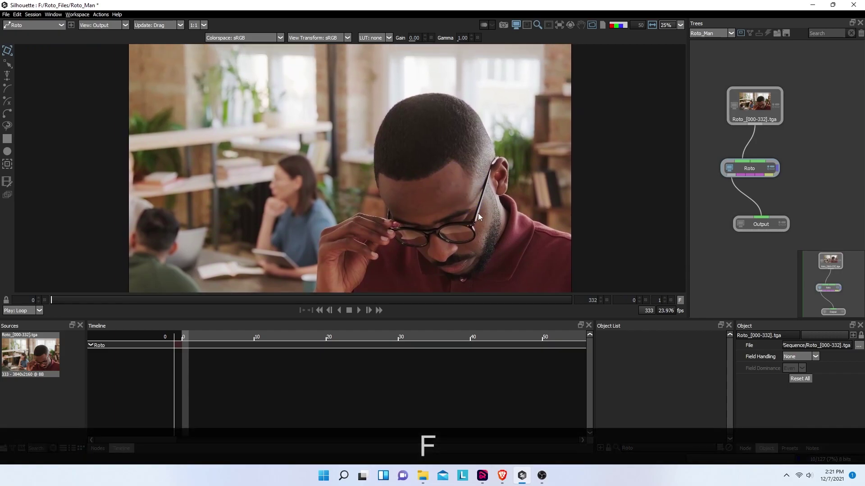
scroll(478, 213, up, 3)
key(f)
scroll(385, 191, up, 3)
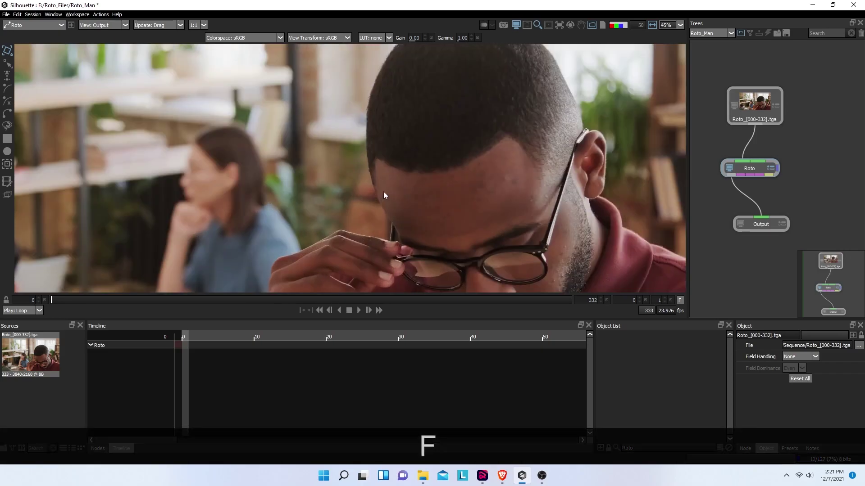
key(f)
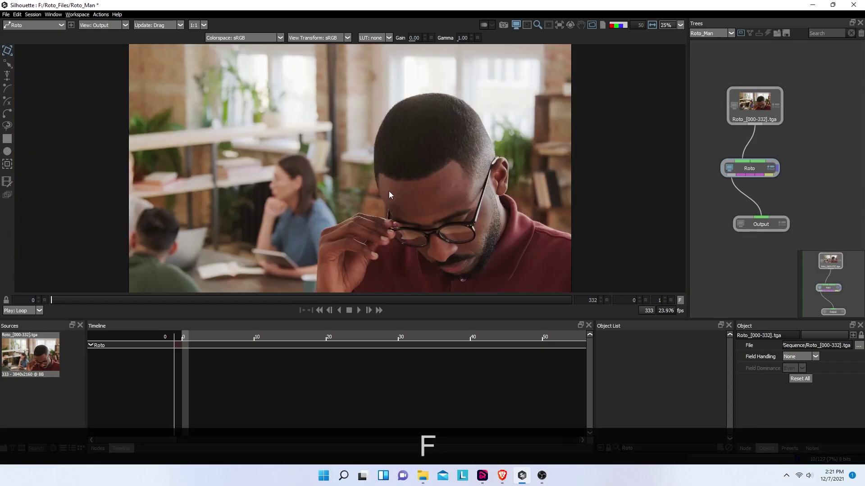
click(356, 310)
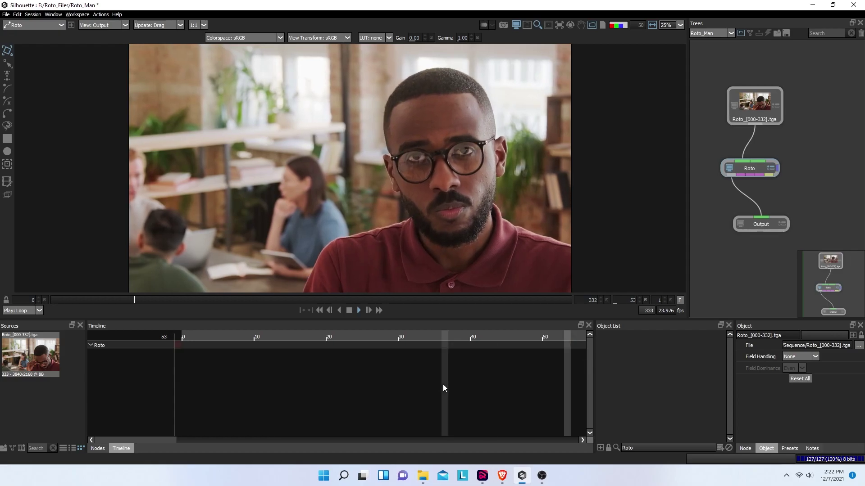
click(349, 310)
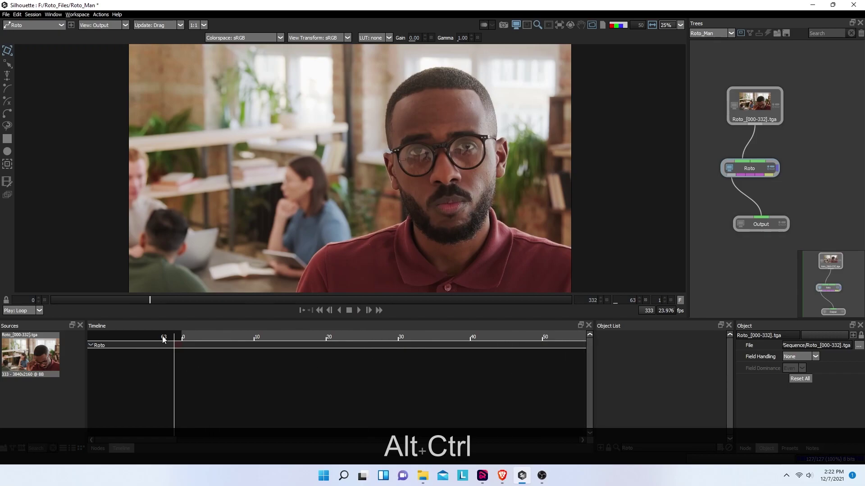
- Shift the timeline's frame range and go to frame 296 of the shot
drag(176, 344, 136, 343)
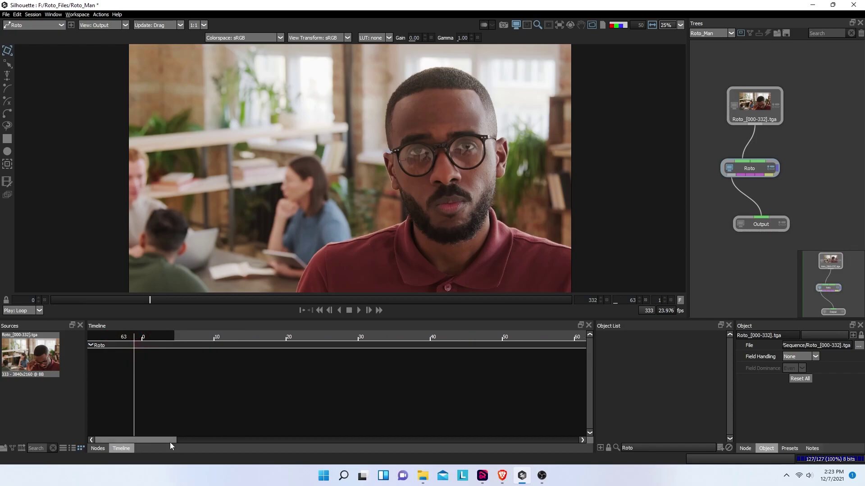
drag(159, 438, 149, 469)
key(ctrl+alt)
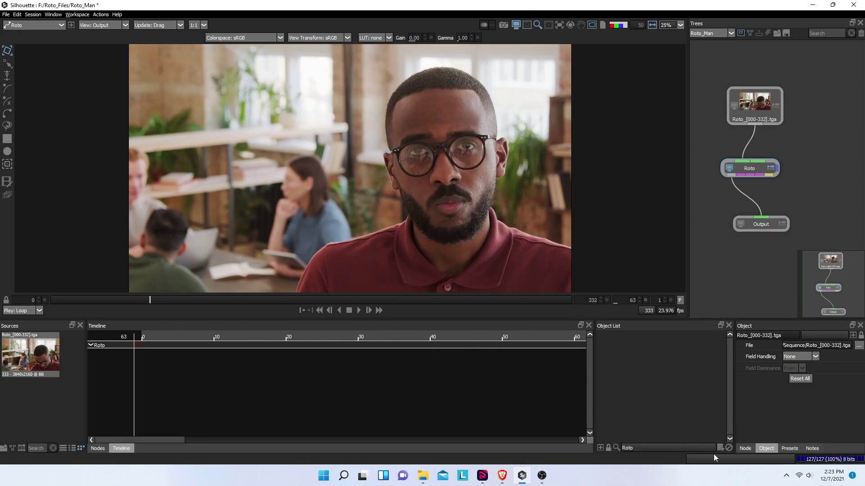
click(385, 300)
drag(385, 302, 515, 305)
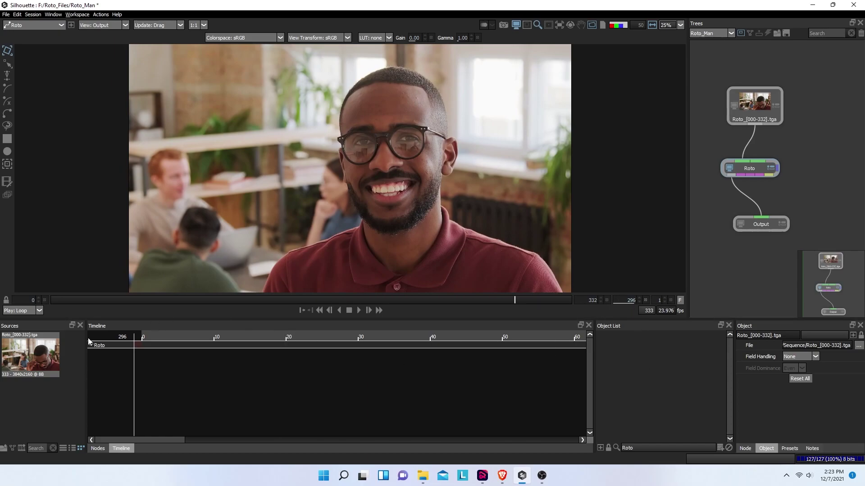
- Choose the X-Spline tool and add a new layer named Chothes
click(8, 102)
click(720, 448)
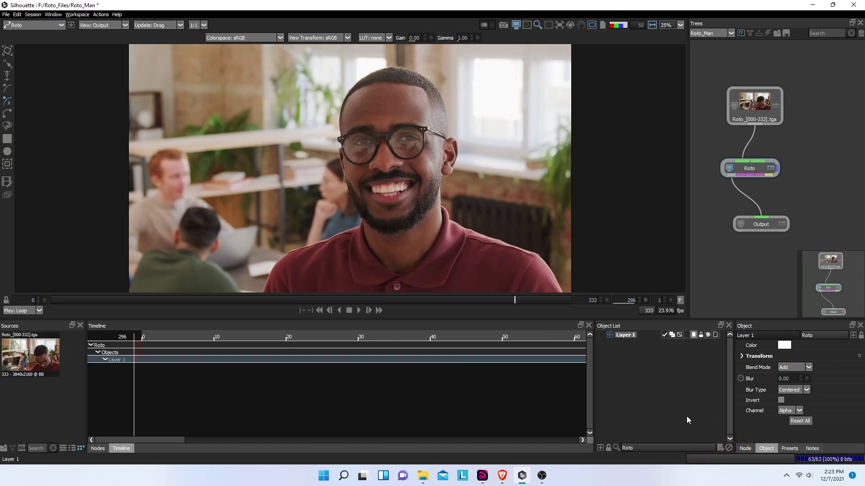
click(624, 336)
key(BackSpace)
text(Chothes)
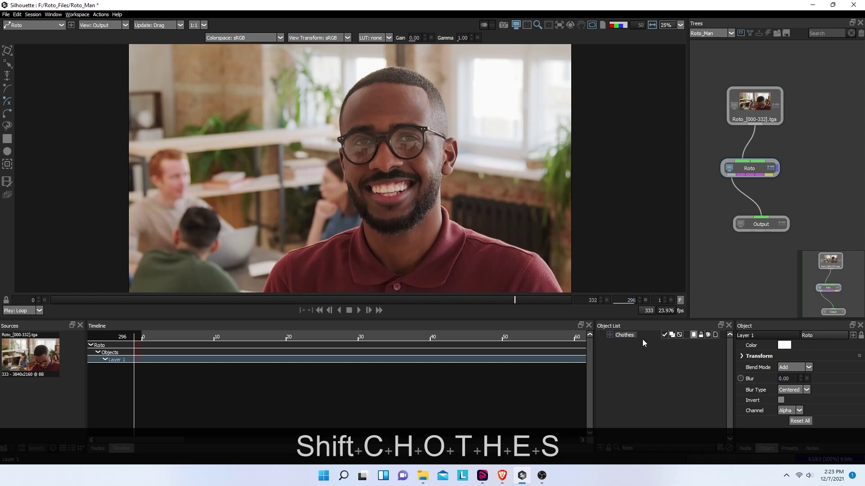
key(Return)
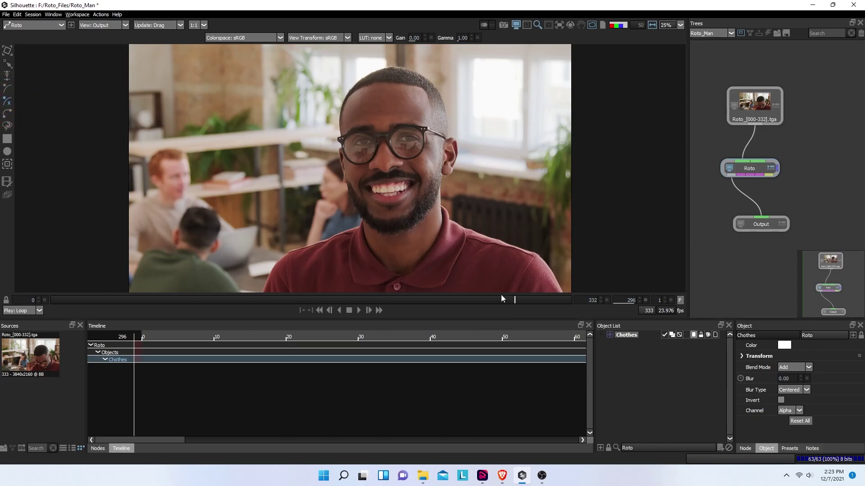
- Start an X-Spline where the man's left sleeve meets the lower frame edge and trace the sleeve's outer edge up to the shoulder corner
scroll(558, 289, up, 1)
scroll(558, 285, up, 2)
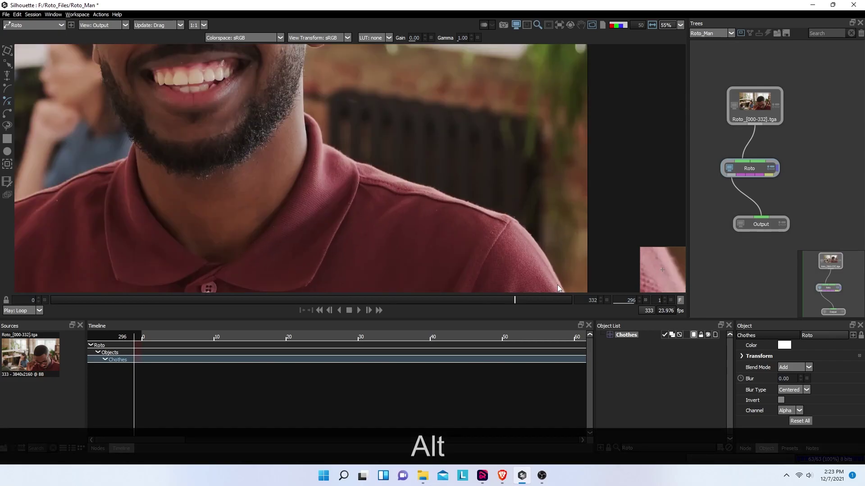
drag(557, 284, 495, 168)
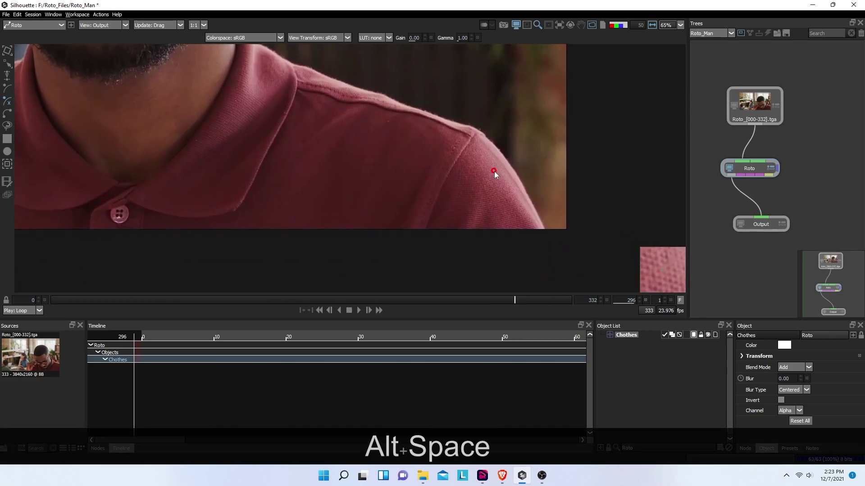
click(544, 229)
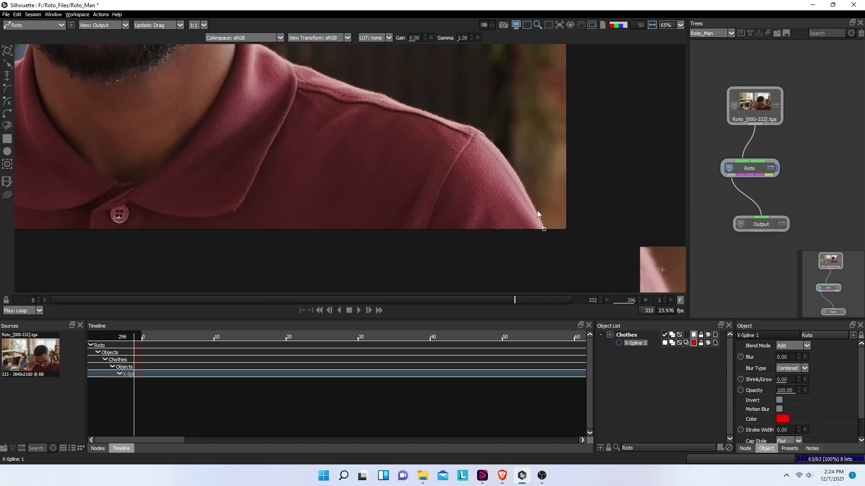
click(535, 210)
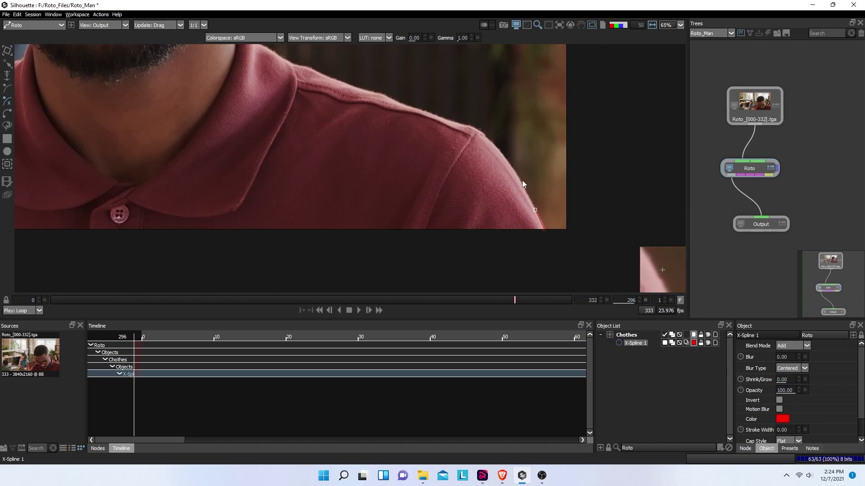
click(510, 164)
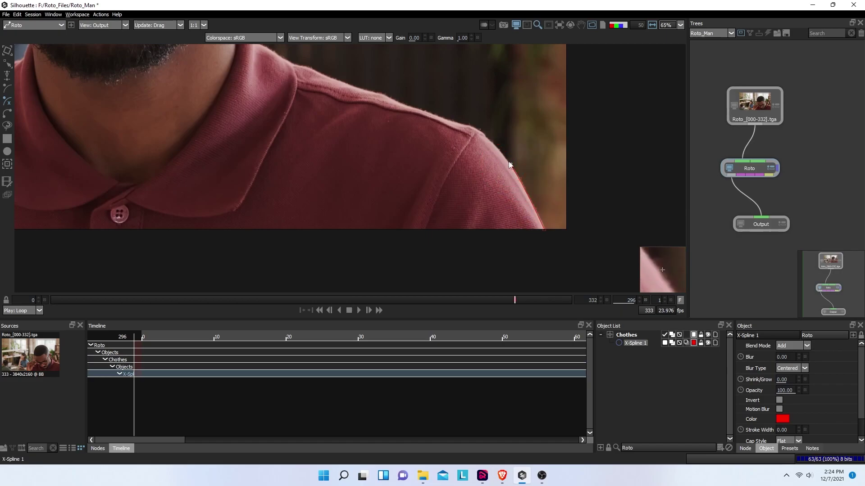
click(497, 149)
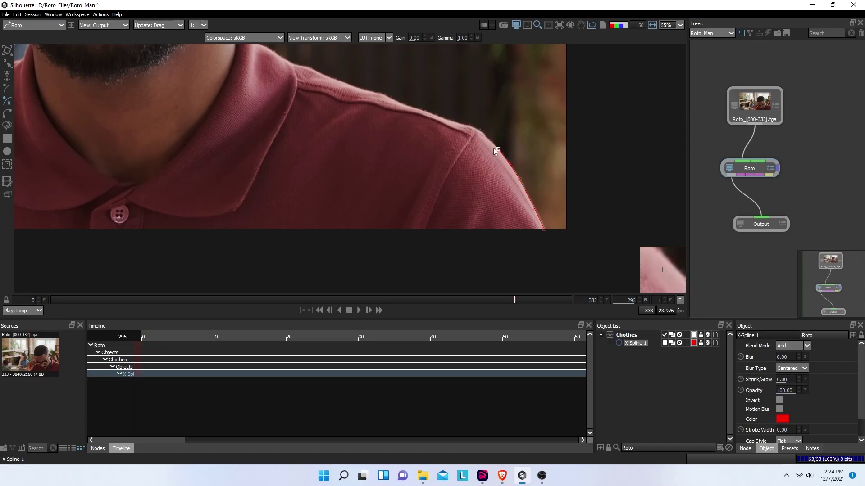
click(486, 137)
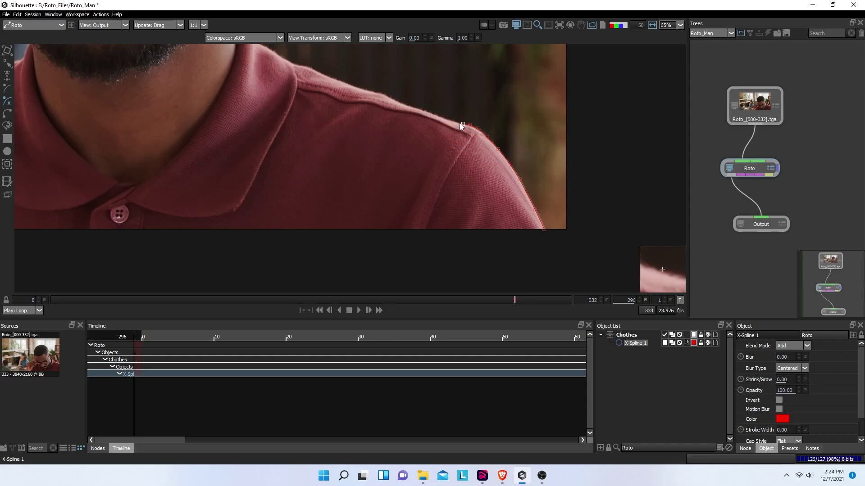
- Continue the X-Spline with closely spaced points along the top edge of the shoulder towards the collar
click(444, 117)
click(438, 117)
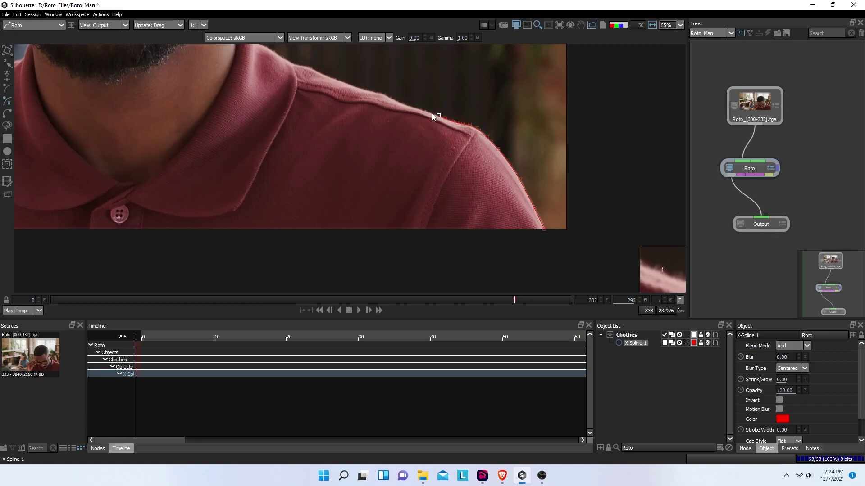
click(429, 113)
click(424, 110)
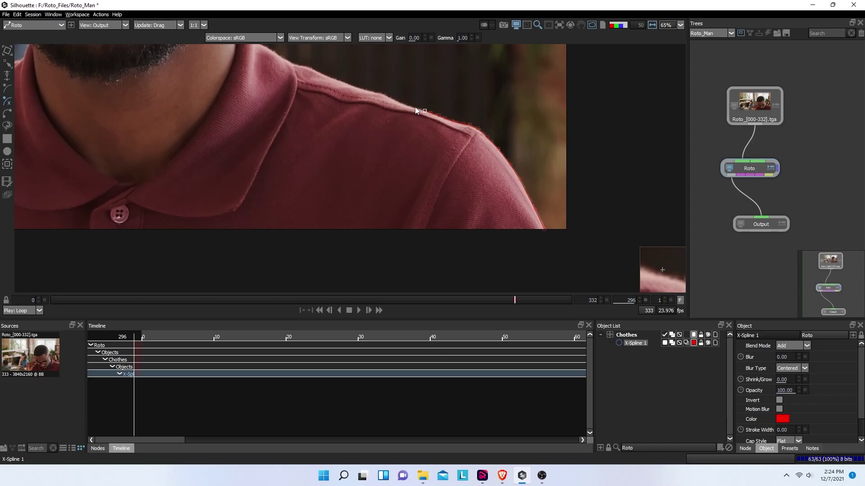
click(412, 107)
click(407, 105)
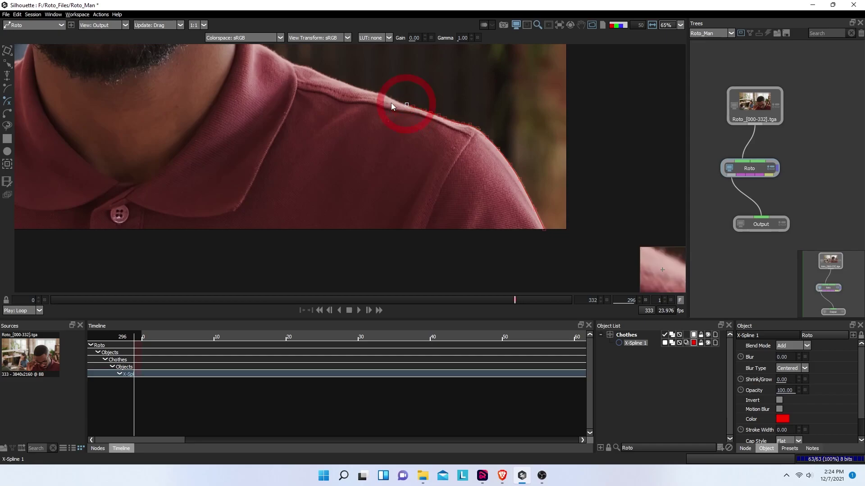
- Run the X-Spline down across the shirt, loop it below the frame and close it at its first point on the sleeve
click(368, 117)
click(327, 177)
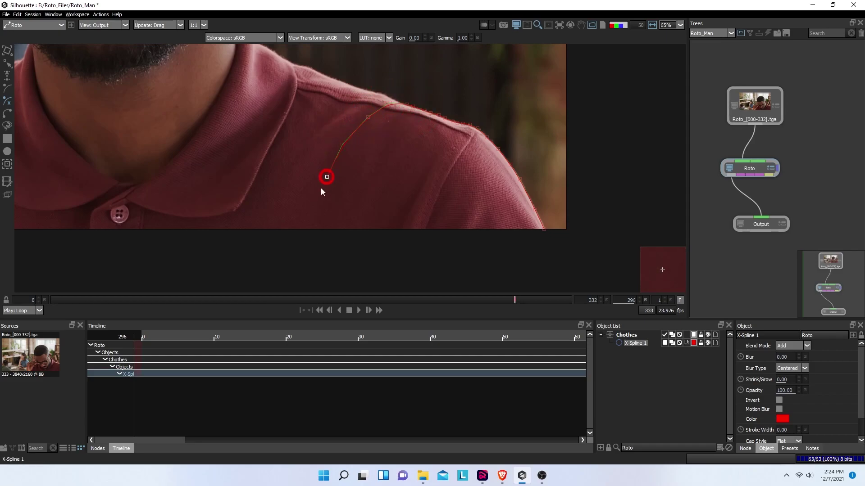
click(303, 237)
click(306, 265)
click(370, 284)
click(435, 281)
click(501, 273)
click(536, 258)
click(544, 240)
click(544, 230)
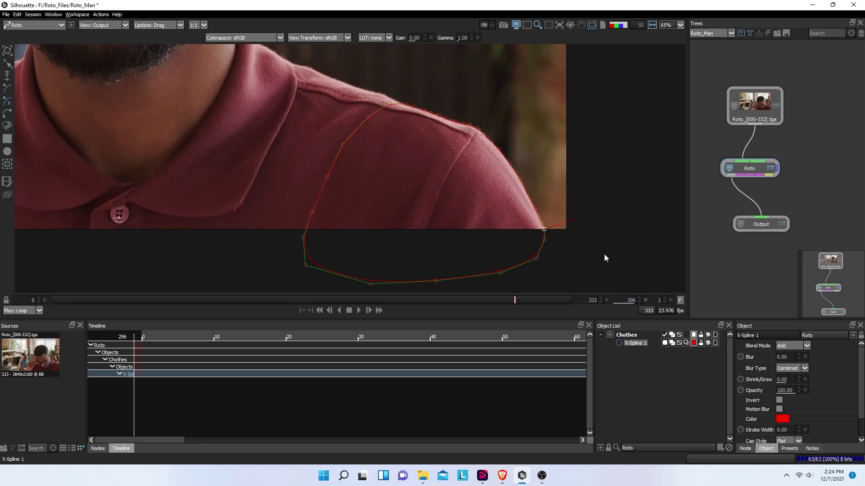
- Rename the new X-Spline shape as Left_side
double_click(637, 344)
key(BackSpace)
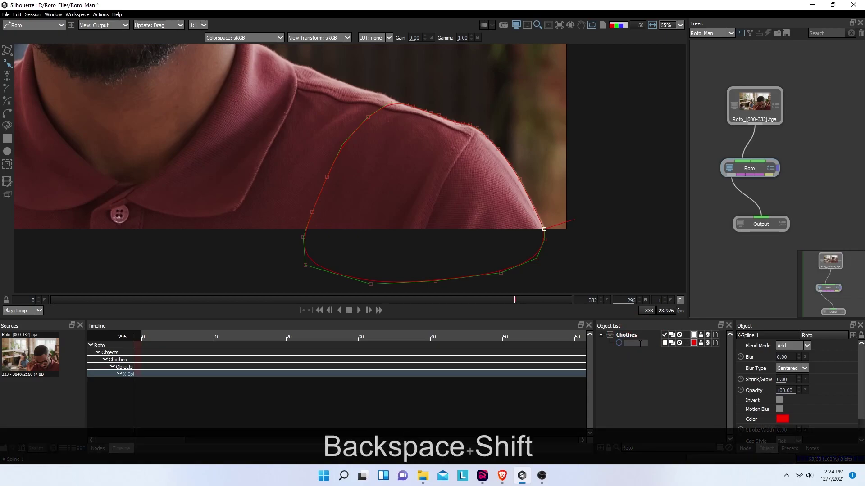
text(Le)
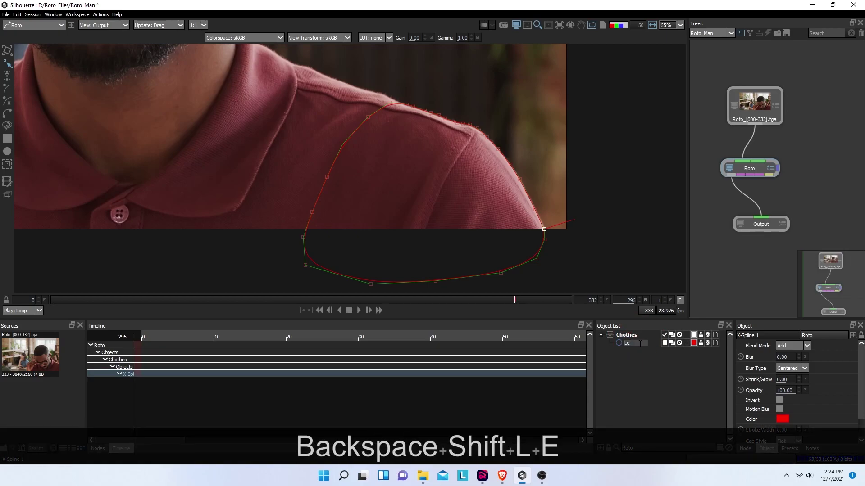
text(t)
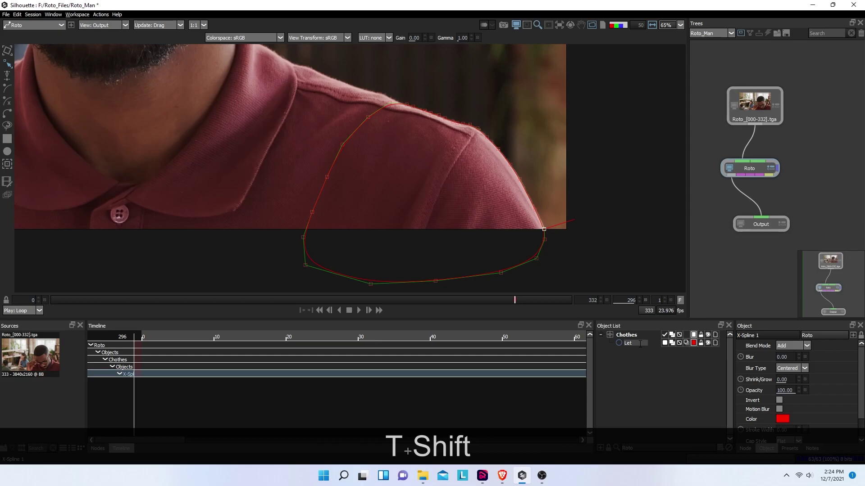
key(BackSpace)
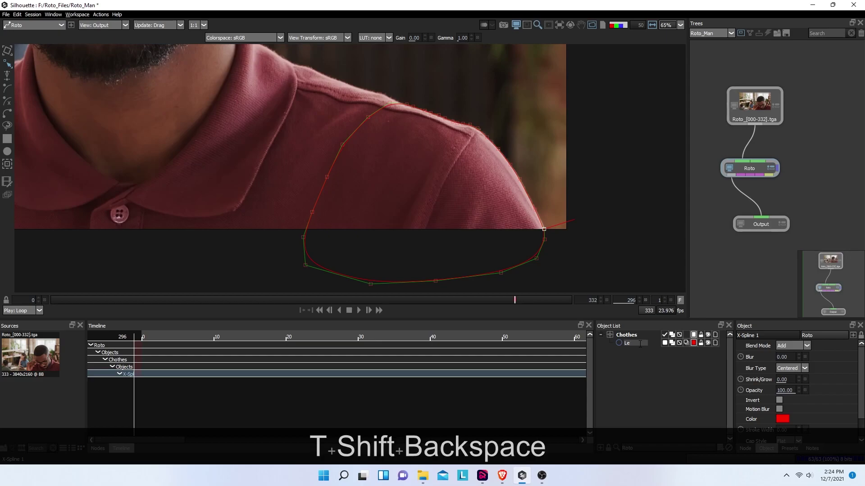
text(ft)
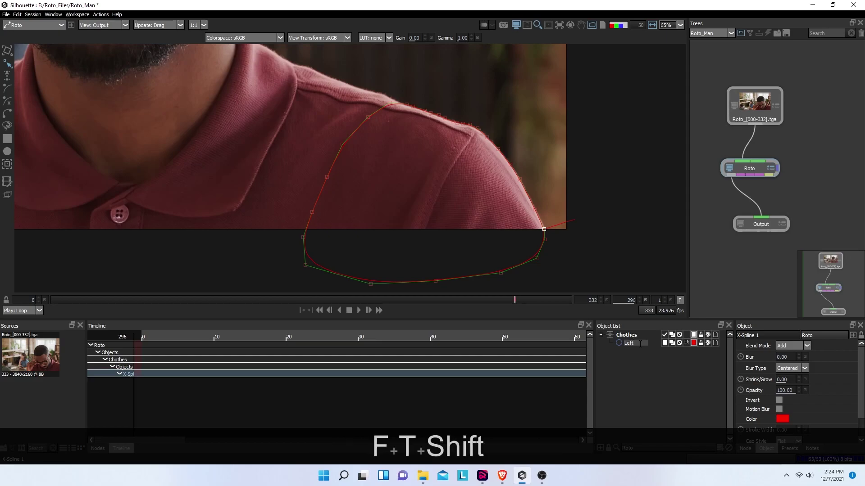
text(_side)
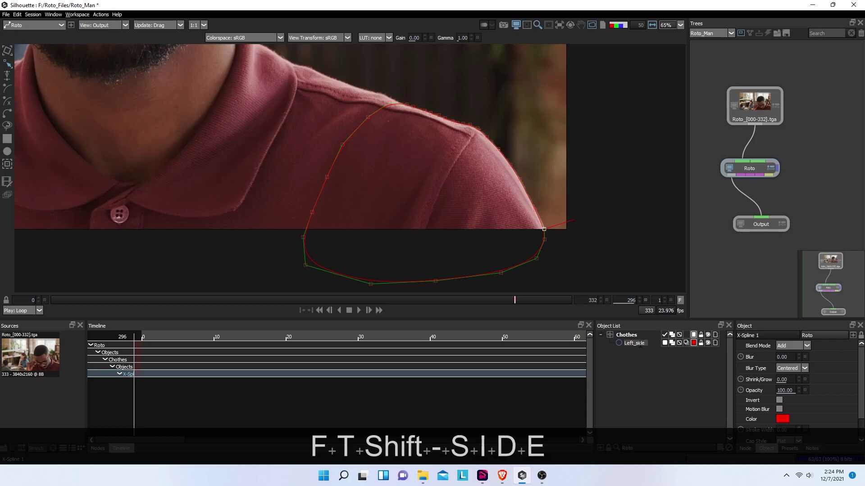
key(Return)
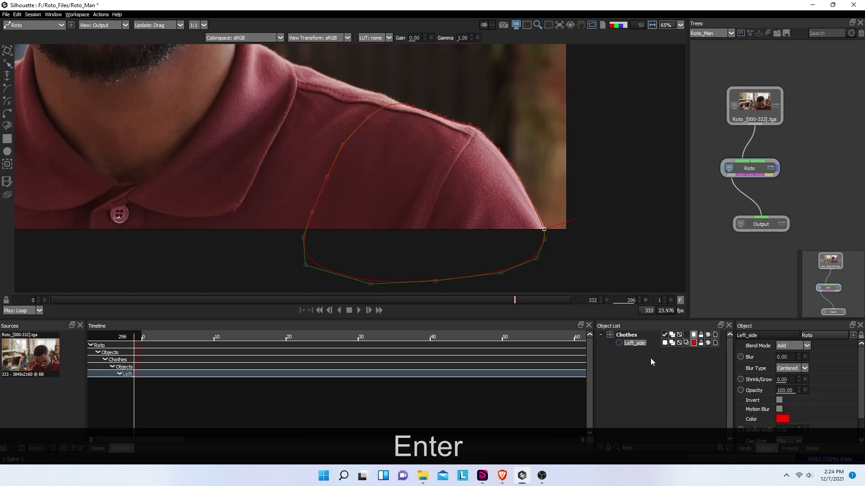
click(662, 382)
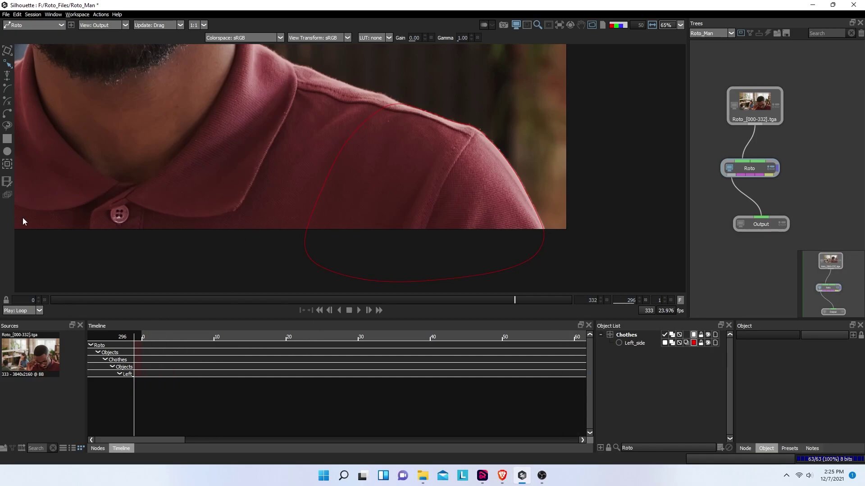
click(634, 343)
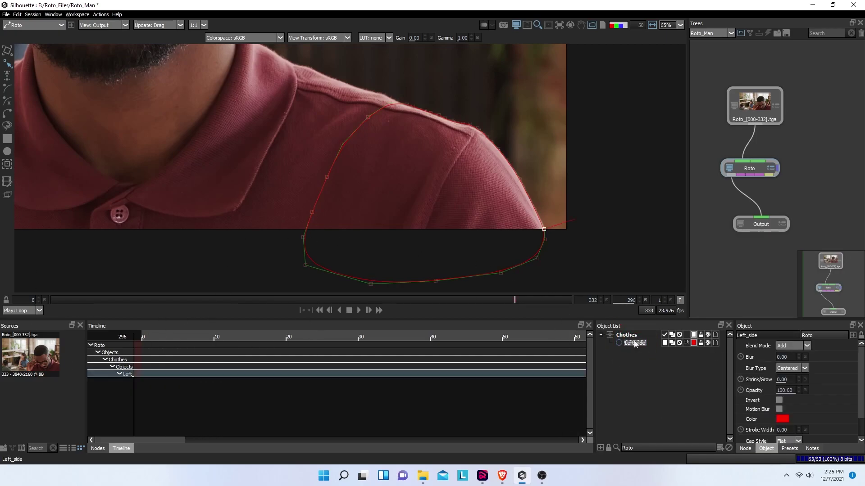
click(630, 338)
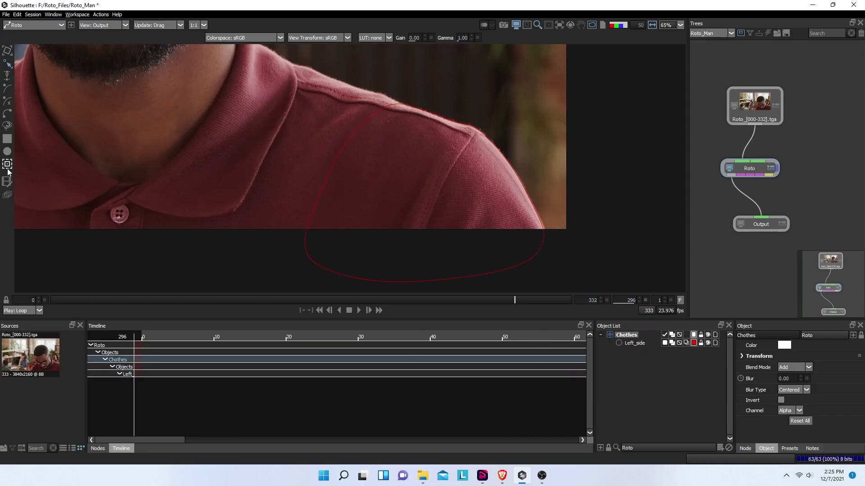
- Select the Left_side shape and, with the Reshape tool, nudge the two points at the shoulder seam down onto the shirt edge
click(633, 343)
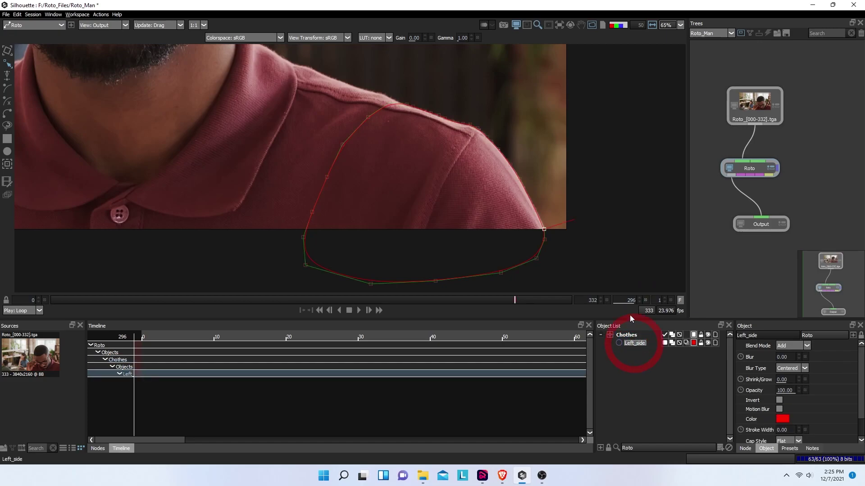
scroll(444, 128, up, 5)
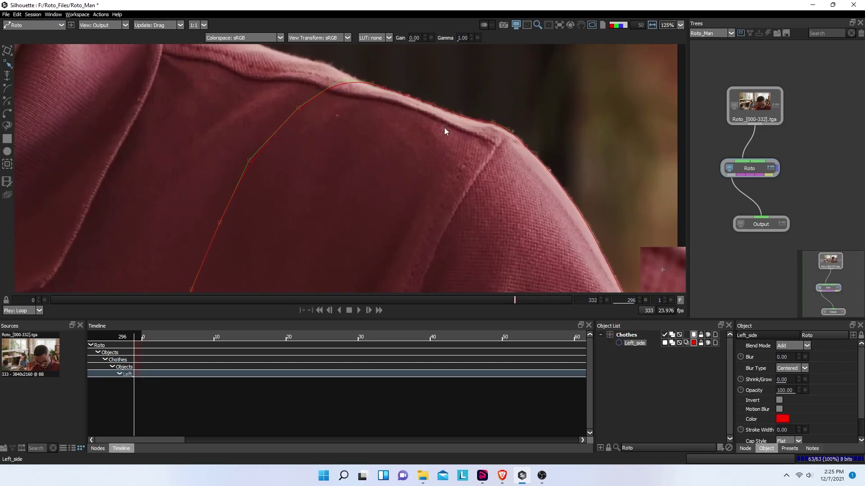
click(8, 64)
click(518, 130)
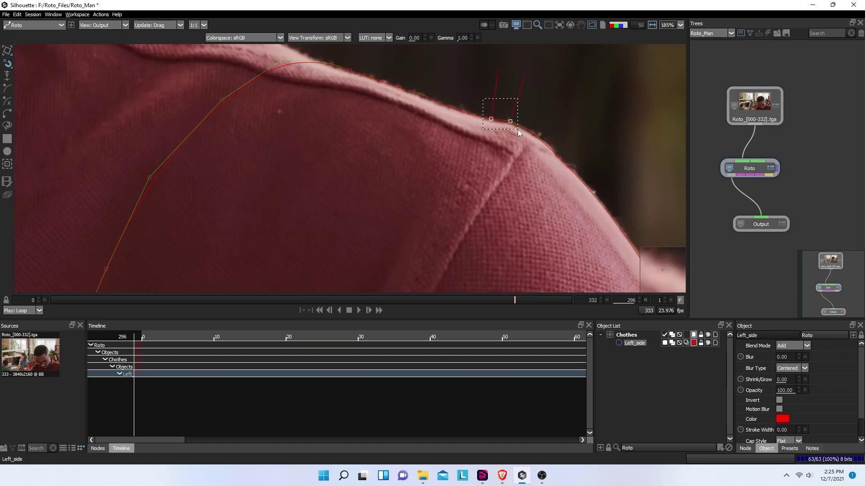
key(Down)
key(Down)
key(Down)
key(Down)
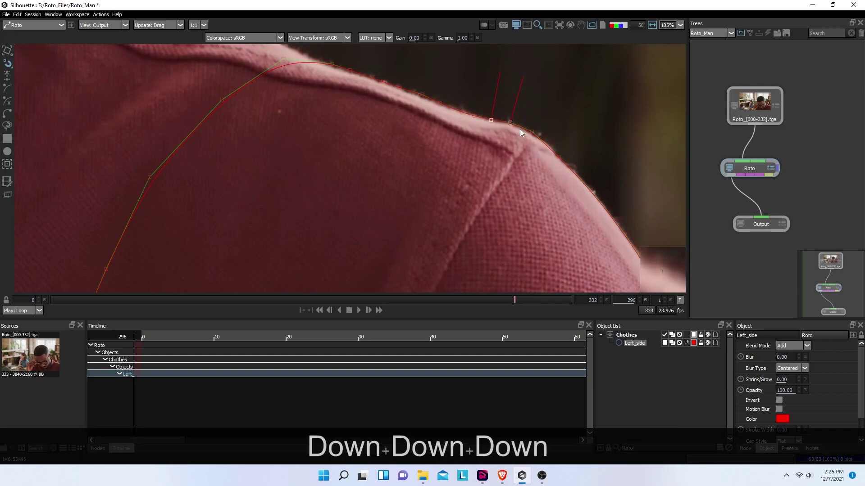
- Nudge the pairs of spline points along the shoulder's top edge towards the collar slightly down onto the fabric
click(550, 116)
drag(396, 72, 432, 101)
key(Down)
key(Down)
key(Down)
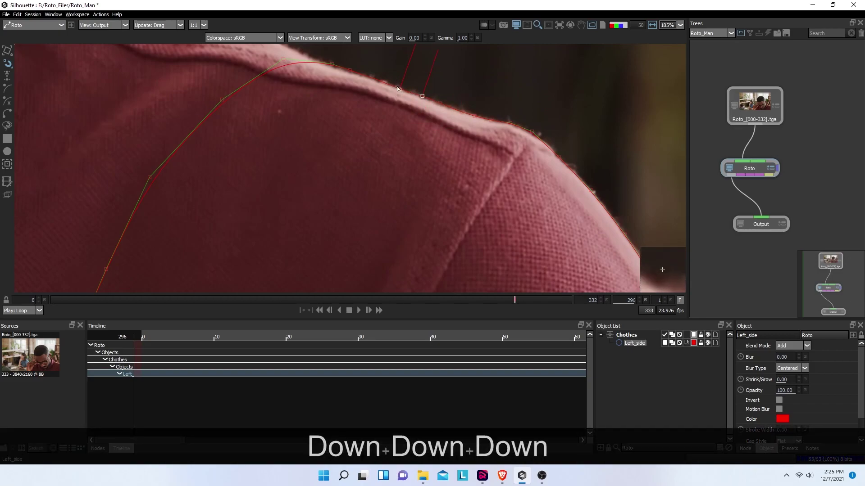
key(Down)
key(Down)
key(Down)
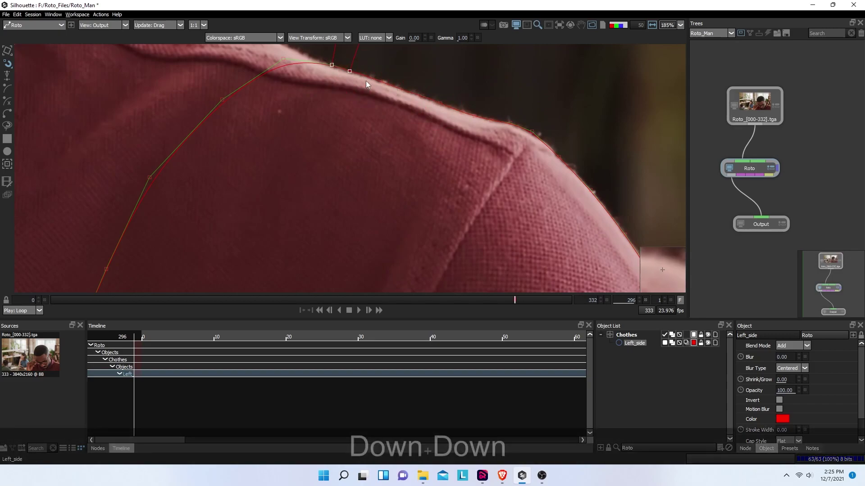
click(434, 68)
- Nudge the spline points around the shoulder's outer corner slightly down to tighten the outline, and clear the point selection
scroll(508, 150, down, 1)
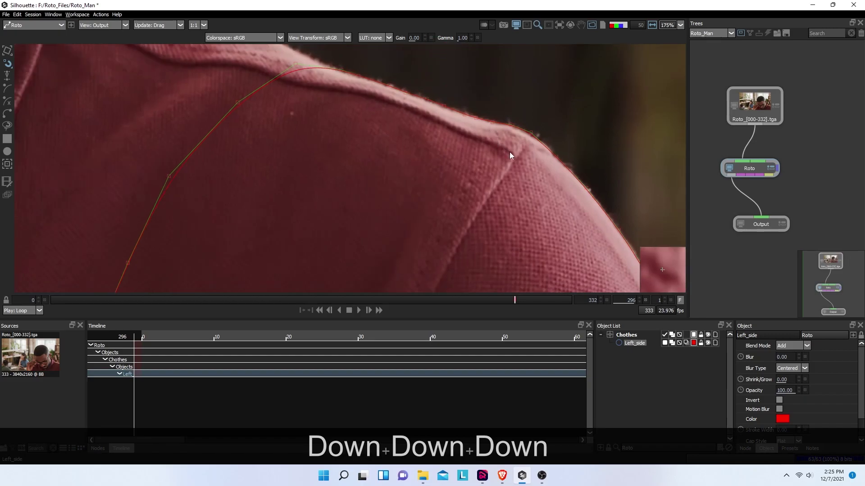
key(Down)
key(Down)
key(Down)
click(575, 132)
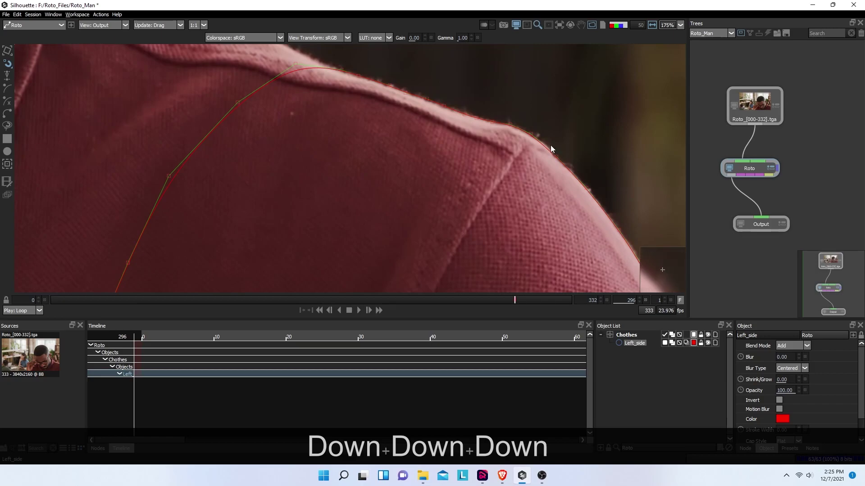
- Open the Tracker with the Mocha Tracker settings and make Left_side the selected object instead of the Chothes layer
scroll(559, 161, down, 2)
scroll(559, 161, down, 4)
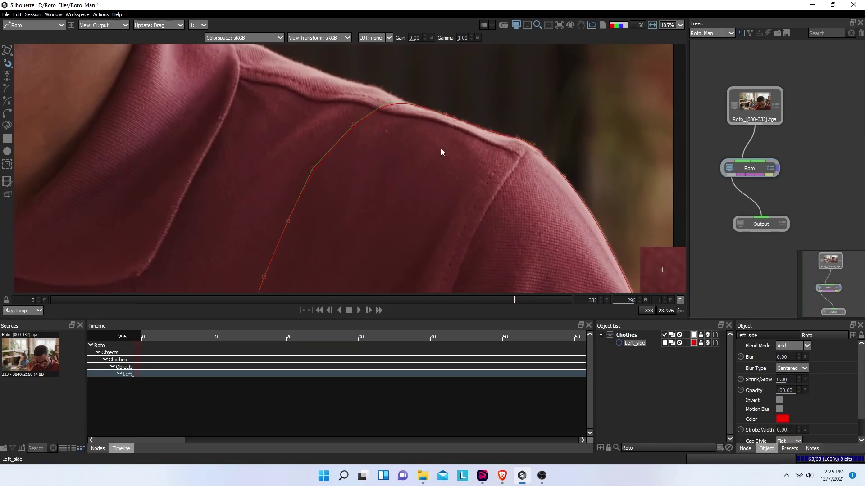
scroll(494, 178, down, 2)
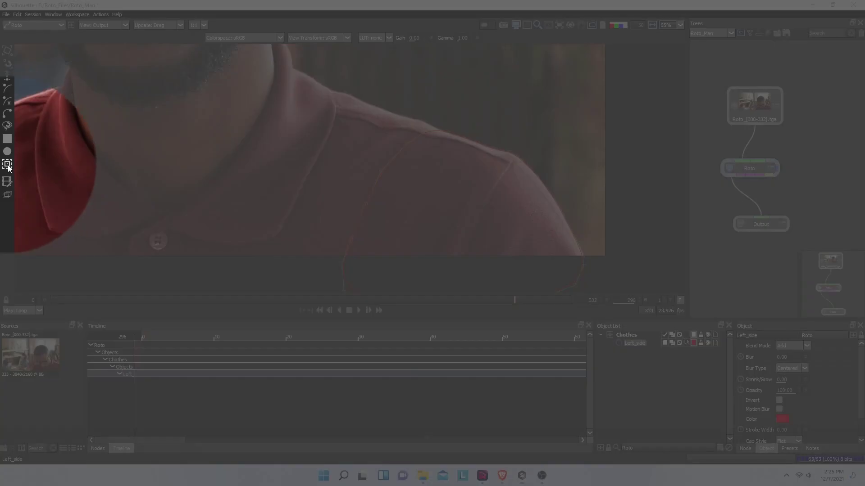
click(7, 164)
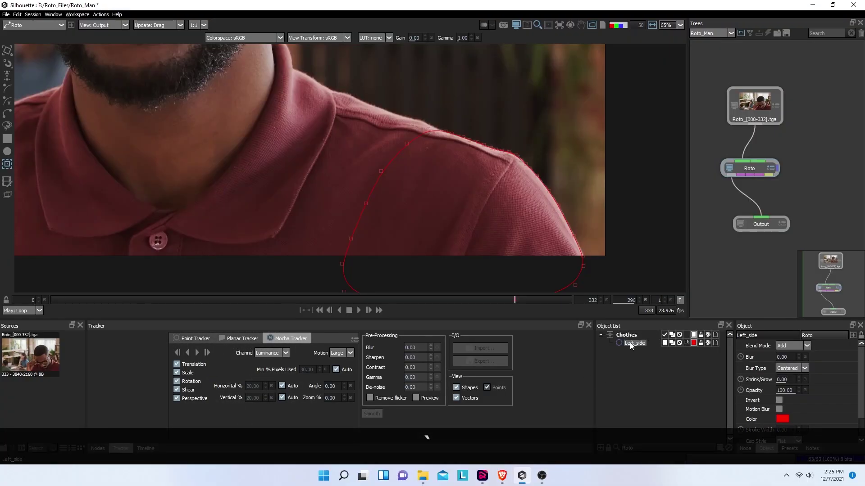
click(628, 335)
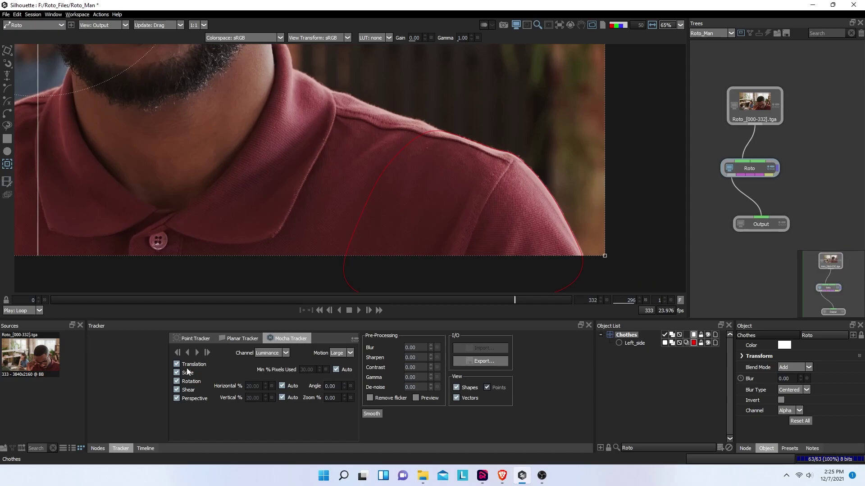
click(635, 345)
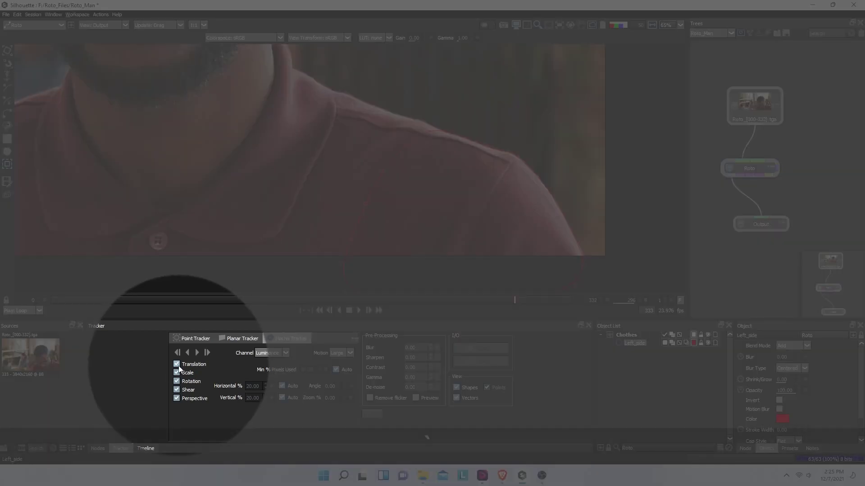
- Enable Translation, Scale, Rotation, Shear and Perspective for the Mocha track, keeping Min % Pixels Used on Auto
click(177, 365)
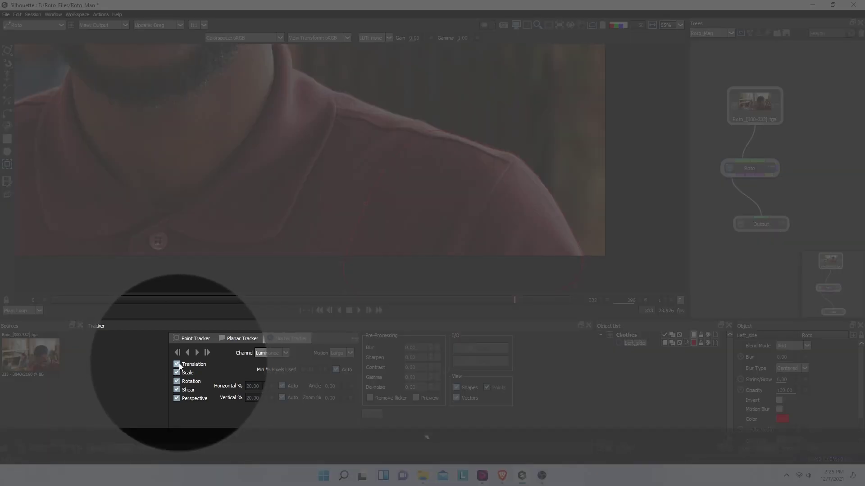
click(175, 373)
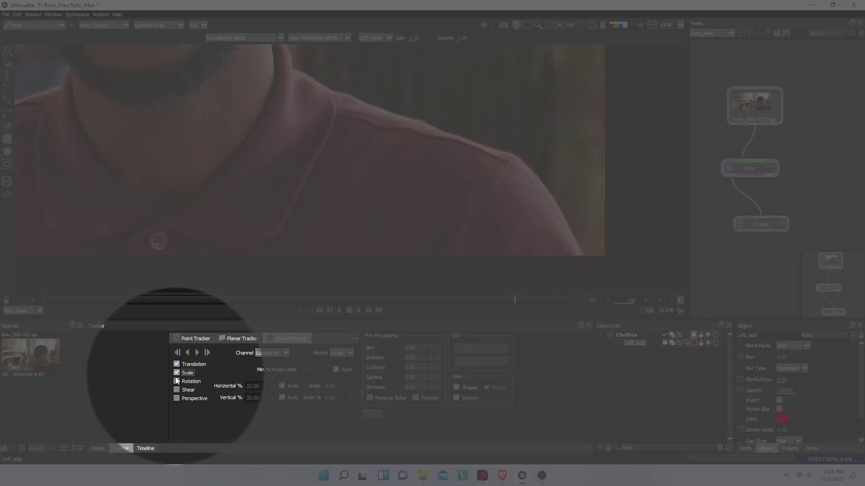
click(176, 381)
click(176, 390)
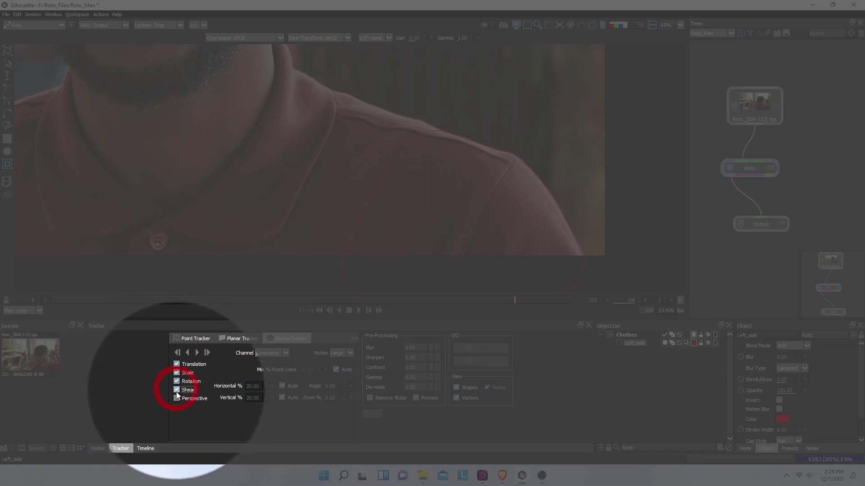
click(178, 398)
click(288, 339)
click(336, 369)
click(336, 369)
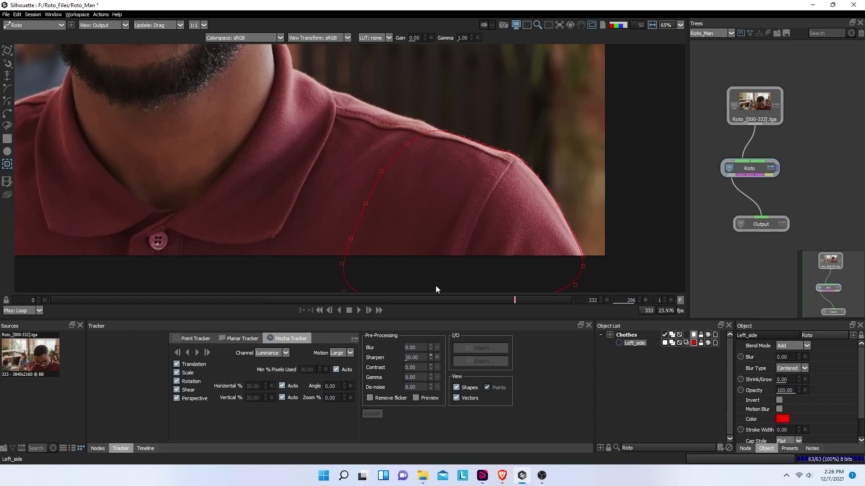
- Set the Mocha pre-processing to Sharpen 48, Contrast 42 and Gamma 16, and track Left_side forward to frame 332
click(431, 355)
click(431, 355)
click(431, 356)
text(10)
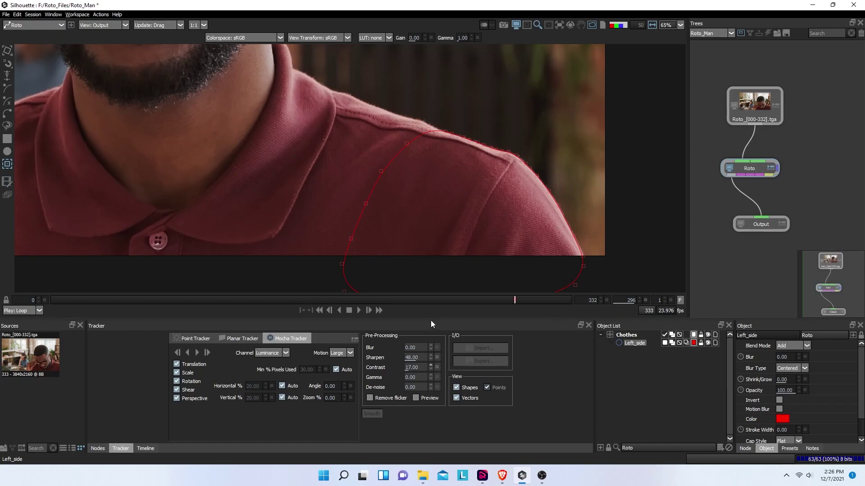
text(2933)
text(42)
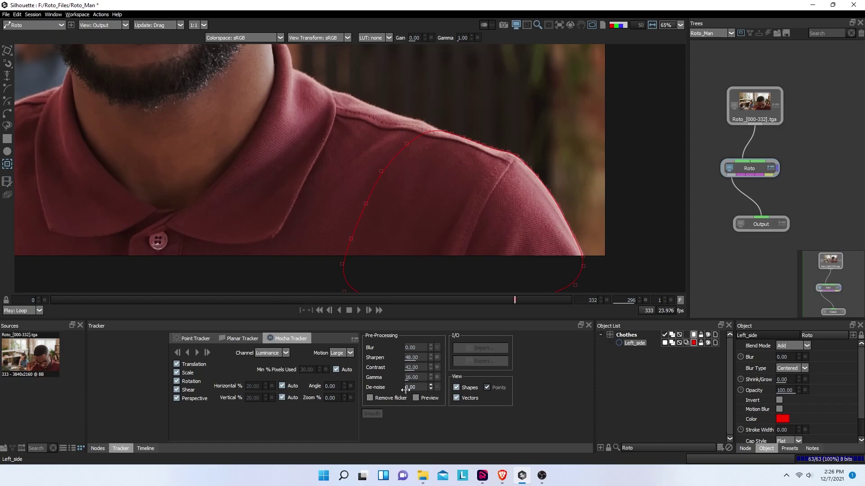
click(207, 352)
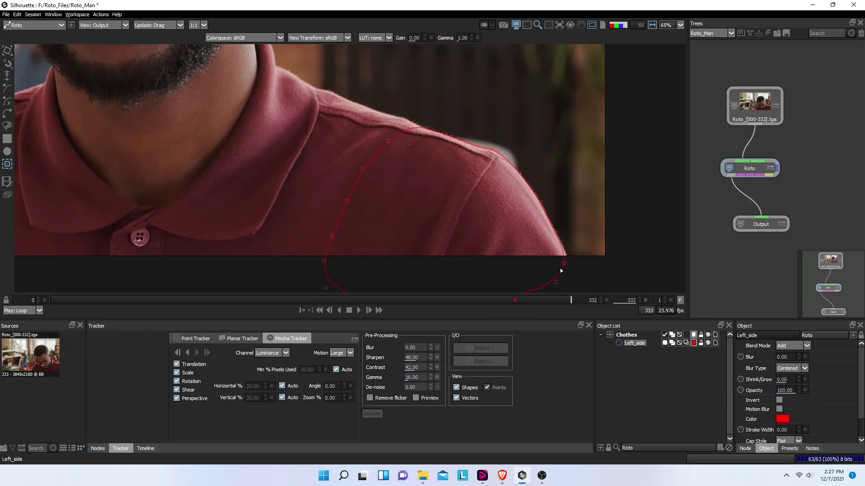
- At frame 332, select the two Left_side points at the sleeve's lower edge with the Reshape tool and nudge them slightly outward
click(8, 65)
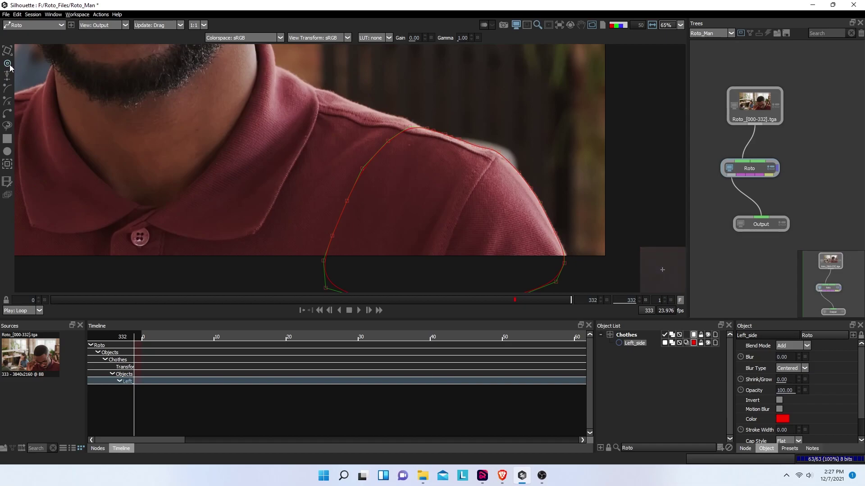
click(564, 264)
key(Right)
key(Right)
key(Right)
key(Right)
key(Right)
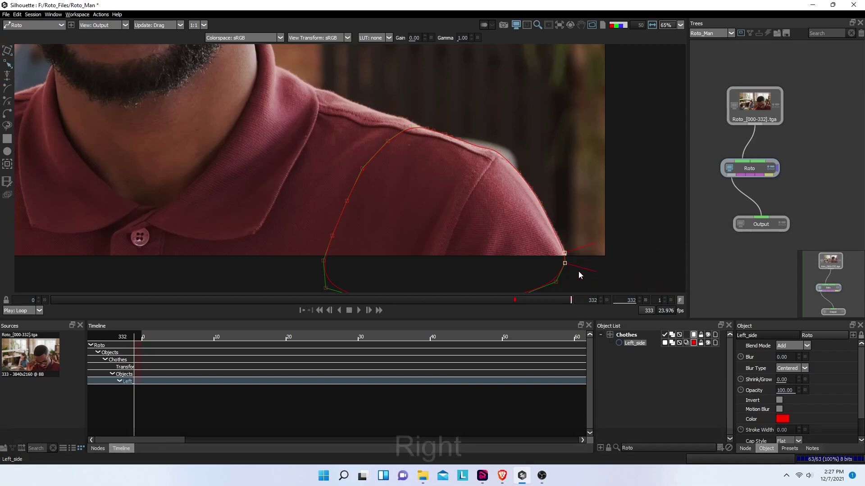
- Fine-tune the two sleeve-edge points individually, moving the lower one slightly down and outward along the fabric edge
mouse_move(566, 263)
mouse_down()
mouse_move(553, 233)
mouse_move(566, 260)
mouse_up()
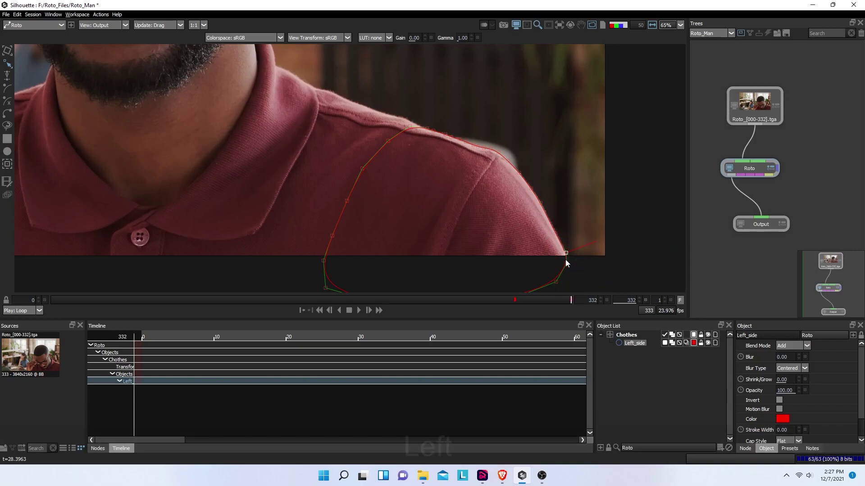
key(Left)
key(Left)
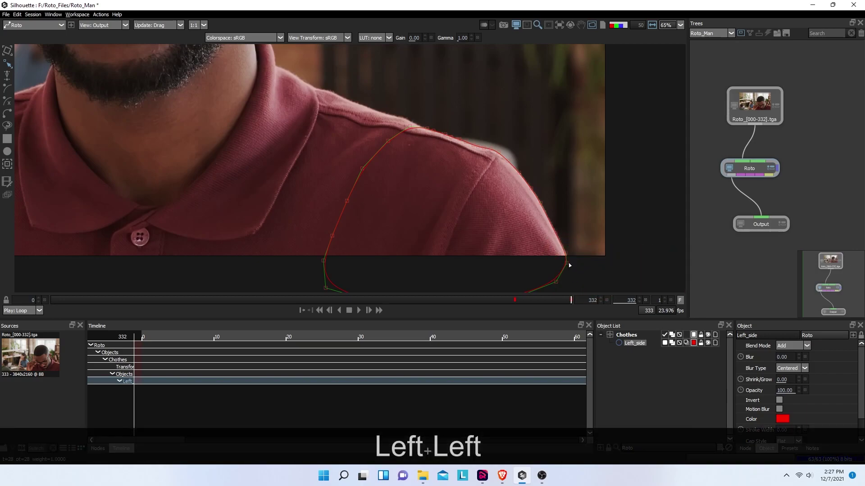
key(Down)
key(Right)
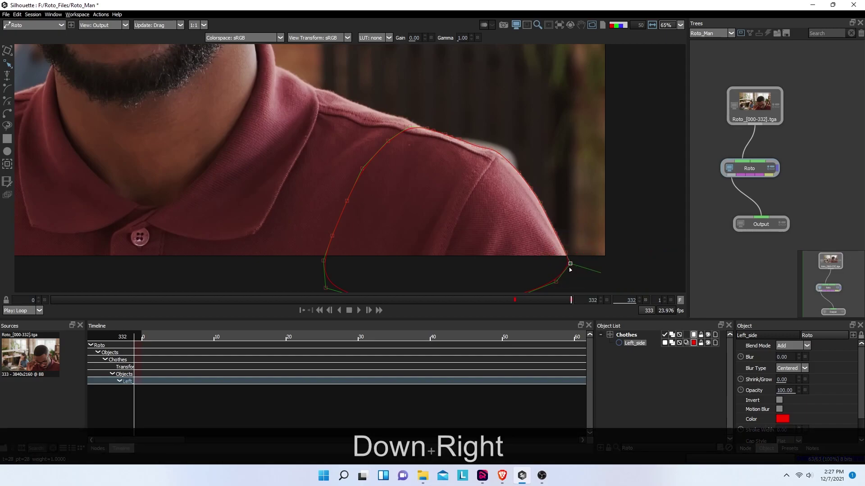
key(Left)
key(Left)
key(Left)
key(Left)
key(Left)
click(597, 272)
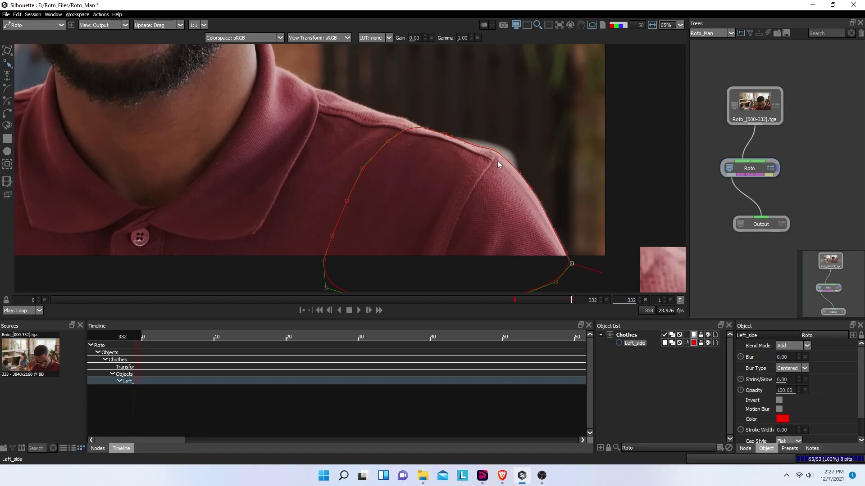
- Examine the shoulder outline at frame 332 and at keyframe 296, and clear the point selection
scroll(497, 163, up, 3)
scroll(499, 164, up, 2)
scroll(498, 160, down, 2)
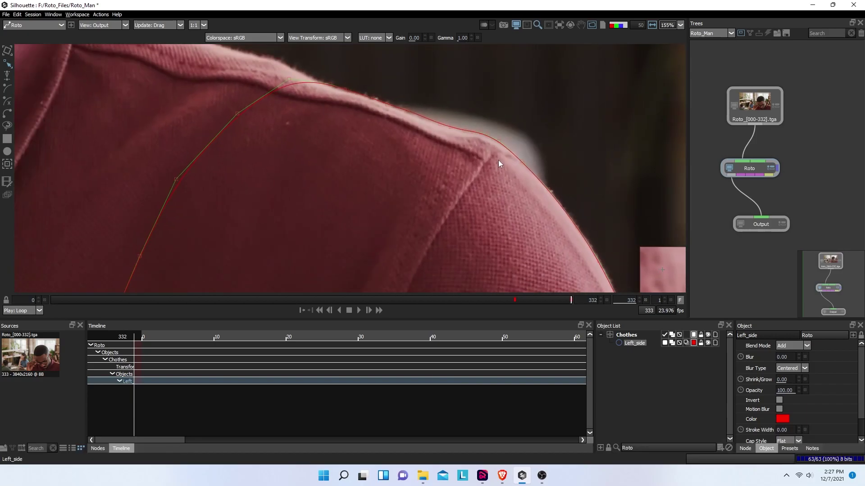
scroll(410, 119, down, 1)
scroll(410, 118, down, 4)
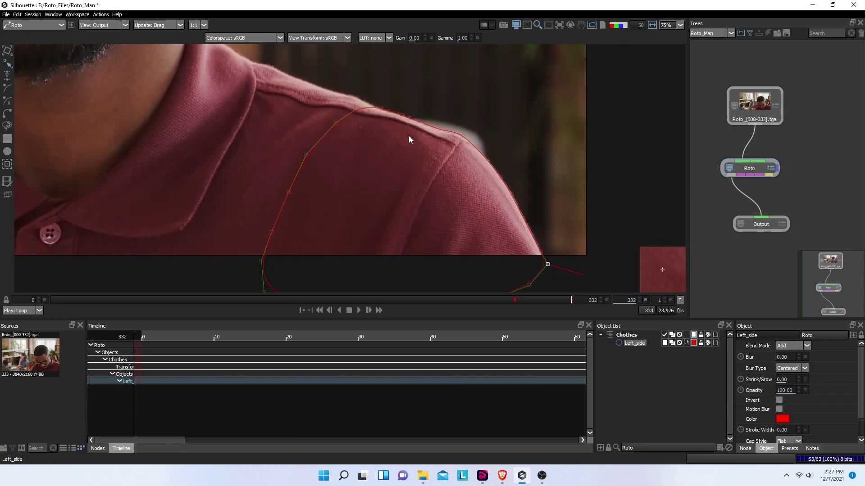
click(515, 300)
scroll(461, 223, up, 4)
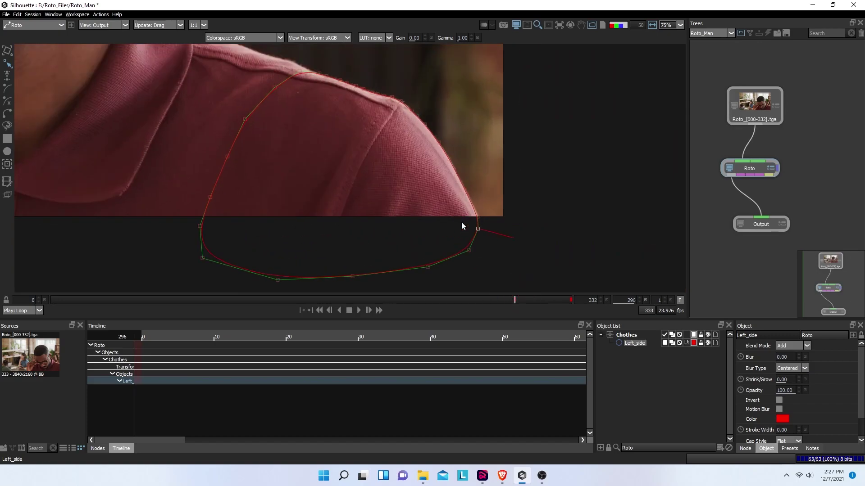
drag(486, 231, 488, 224)
click(534, 235)
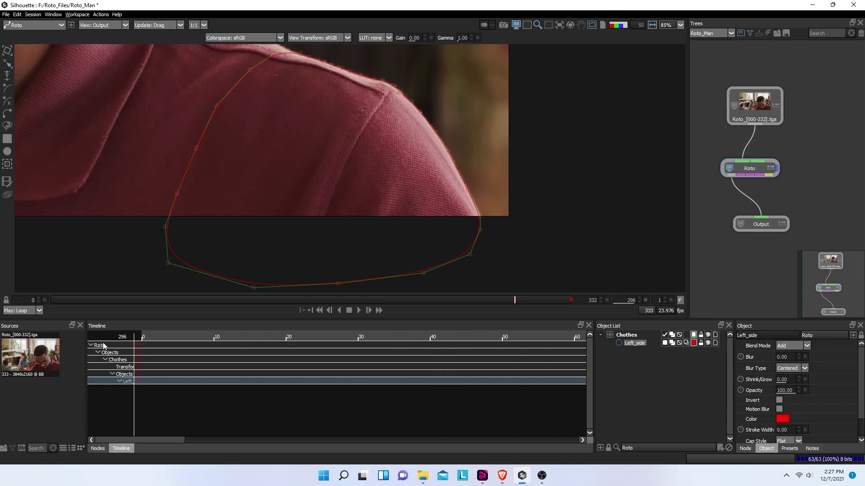
- Reopen the Mocha tracker and track Left_side backward from frame 296 to frame 0
click(4, 166)
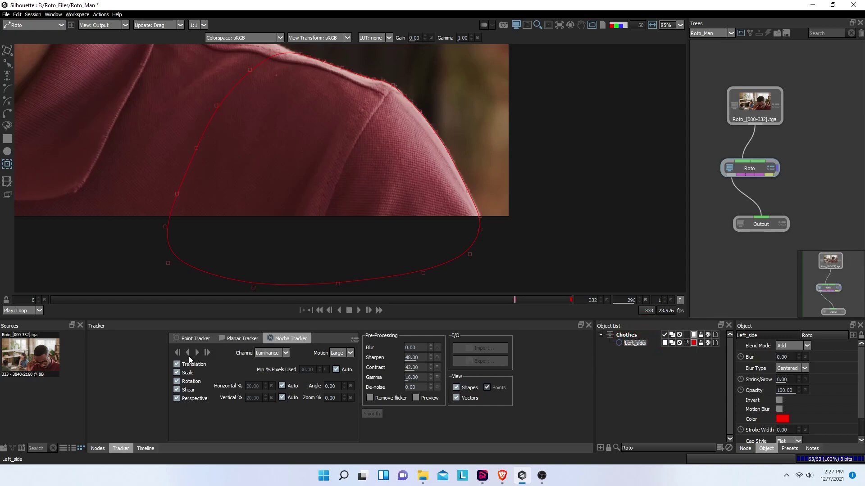
click(177, 353)
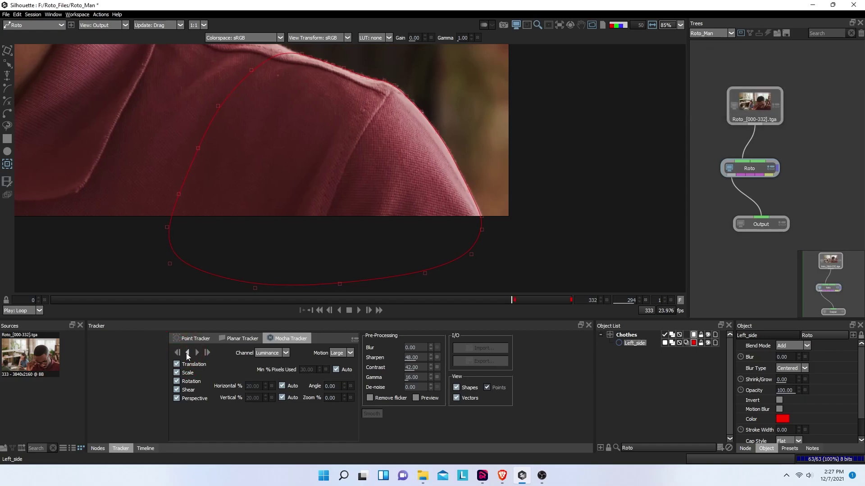
click(185, 353)
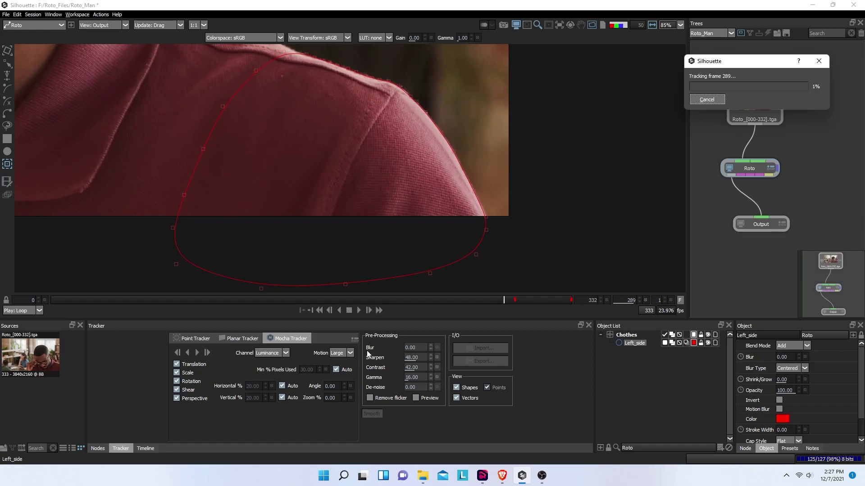
key(Tab)
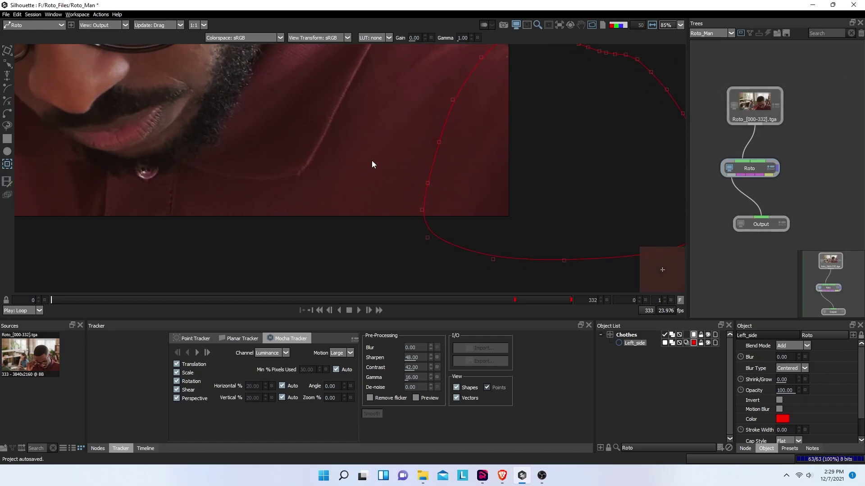
- Play the shot from frame 0 to review how the tracked Left_side shape follows the shoulder
drag(353, 131, 349, 189)
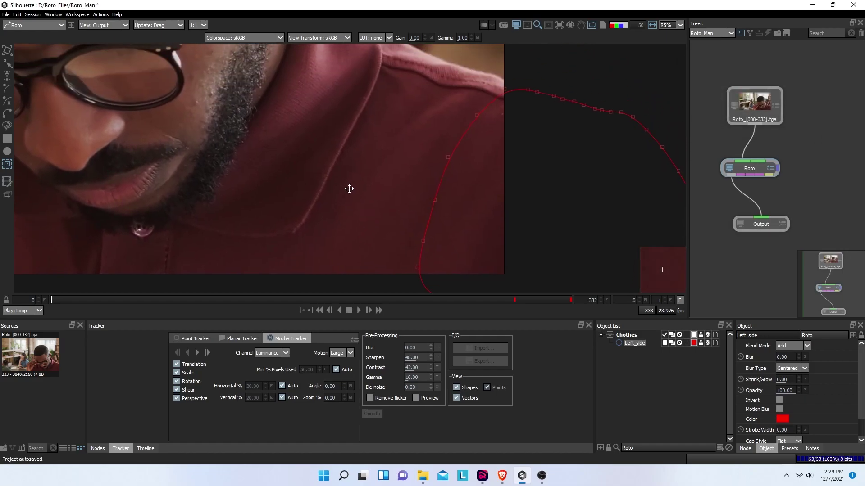
click(358, 311)
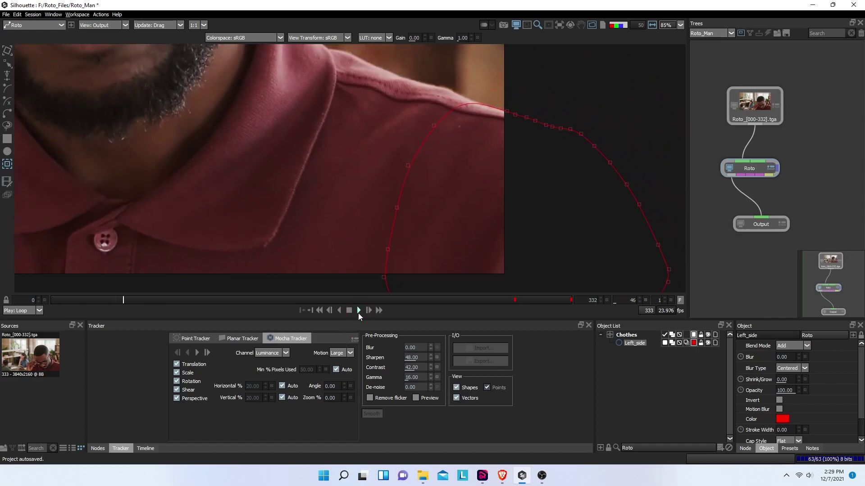
click(358, 311)
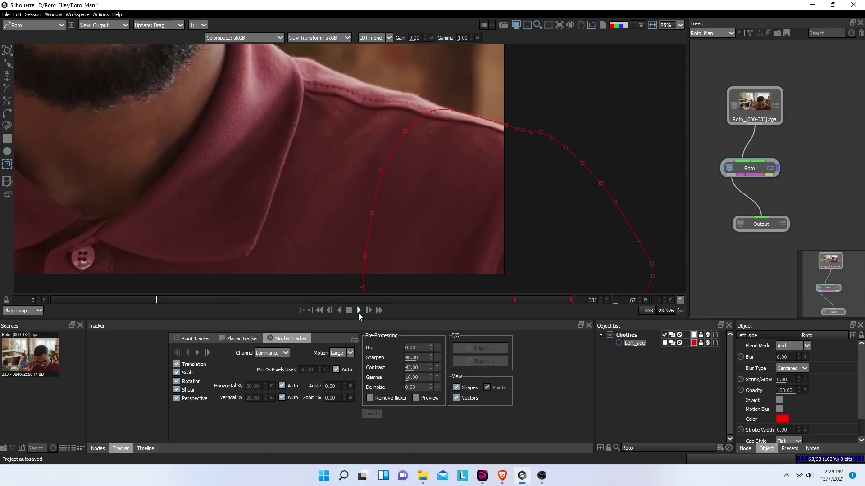
- Try the Multiply blend mode on Left_side and cycle through the alpha display modes to preview it
click(805, 346)
click(788, 366)
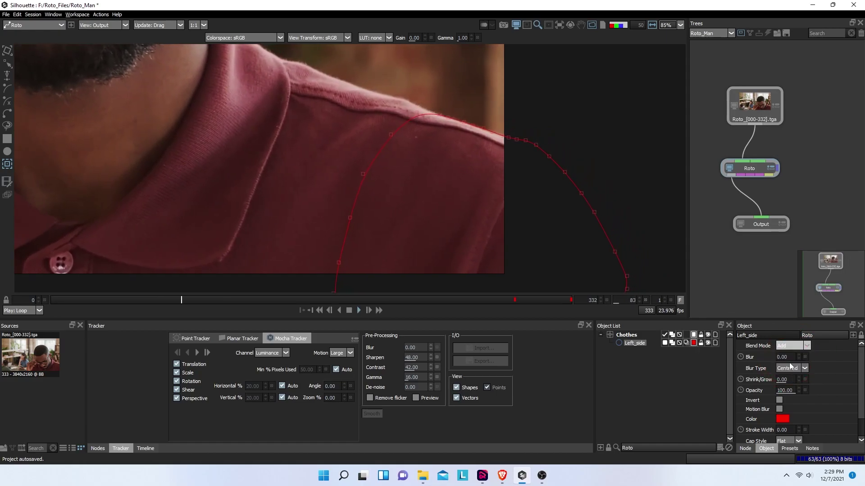
key(a)
key(a)
key(a)
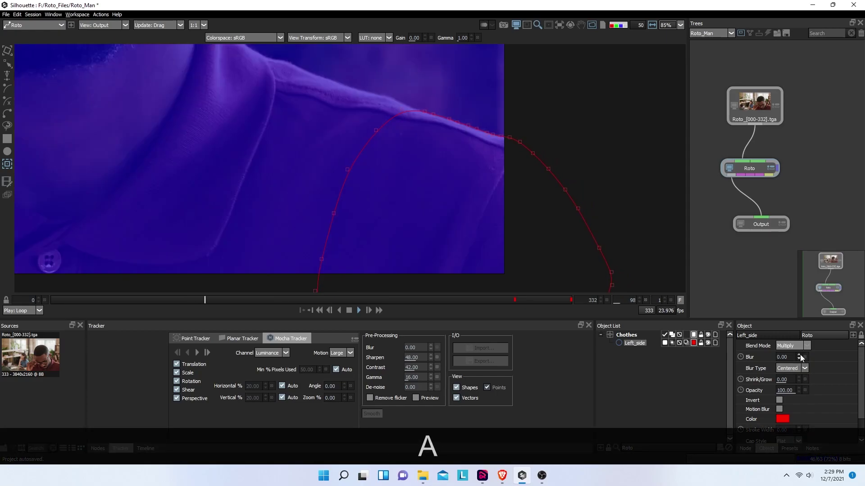
key(a)
key(a)
- Set the blend mode of Left_side back to Add and cycle the alpha display back to the color image
click(809, 346)
click(788, 355)
key(a)
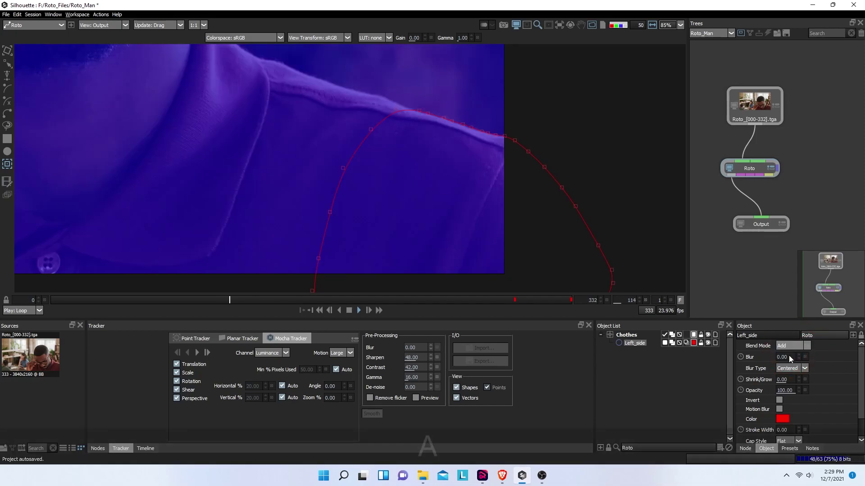
key(a)
key(a)
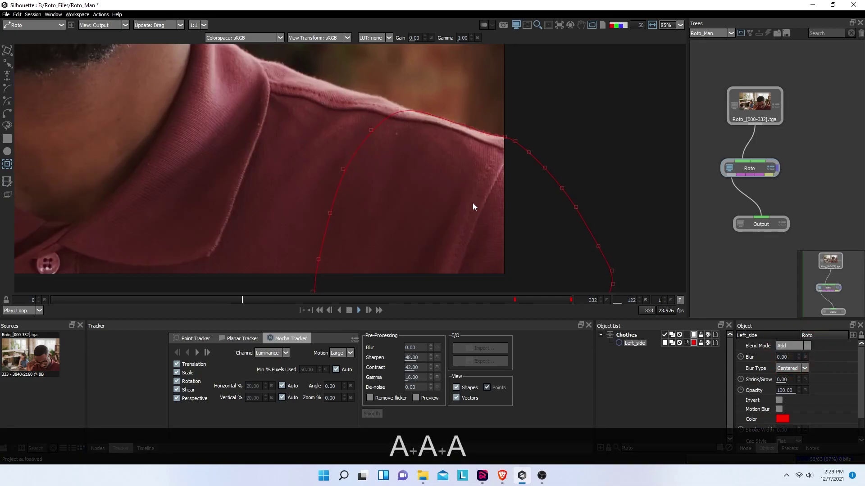
- Keep the Left_side Blur Type on Centered, set its Blend Mode to Multiply and preview its alpha
click(802, 369)
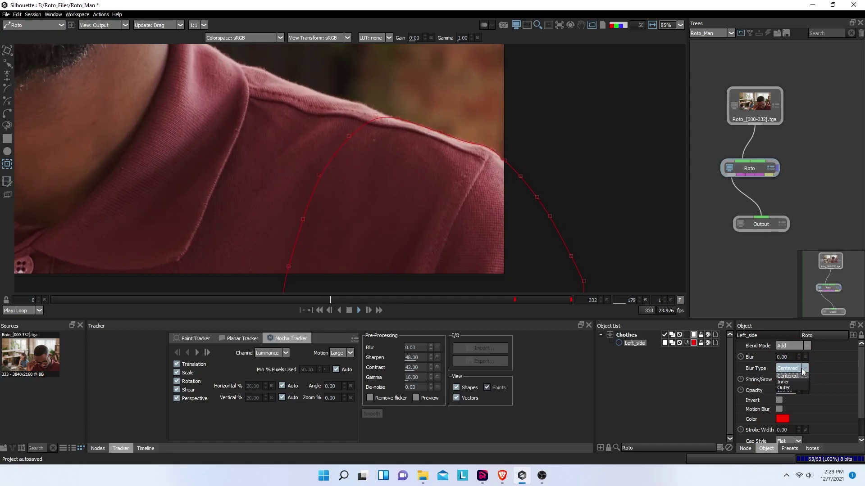
click(793, 376)
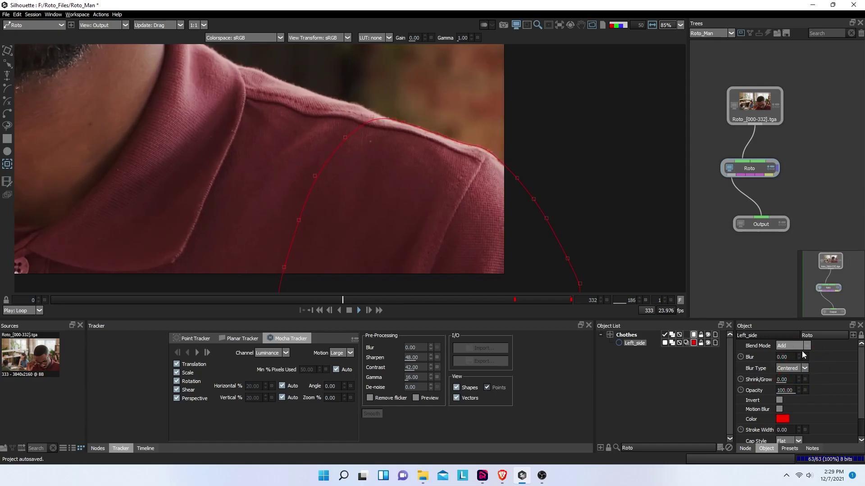
click(805, 345)
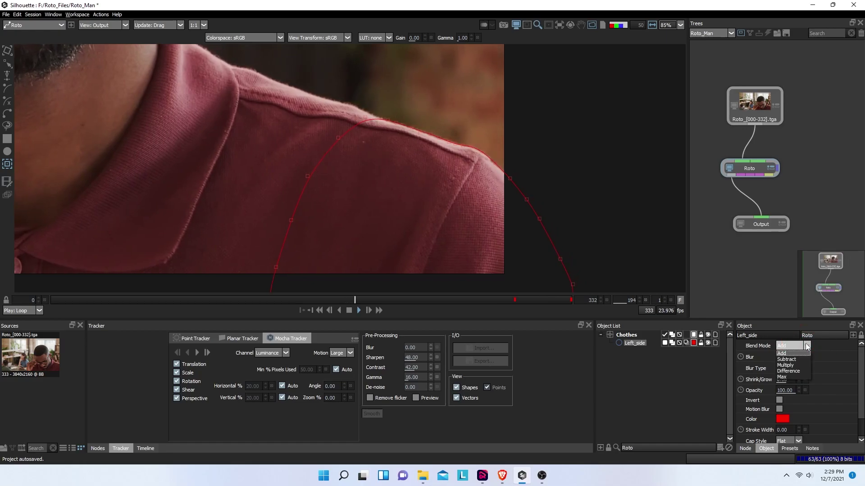
click(796, 365)
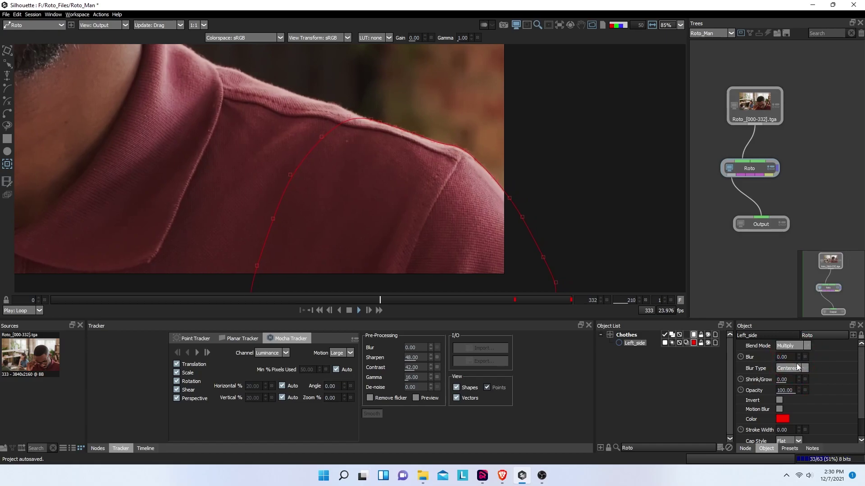
key(a)
key(a)
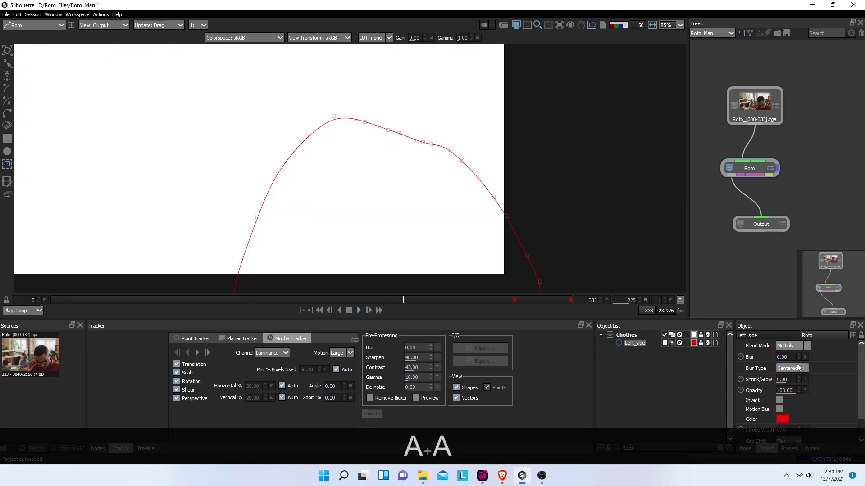
key(a)
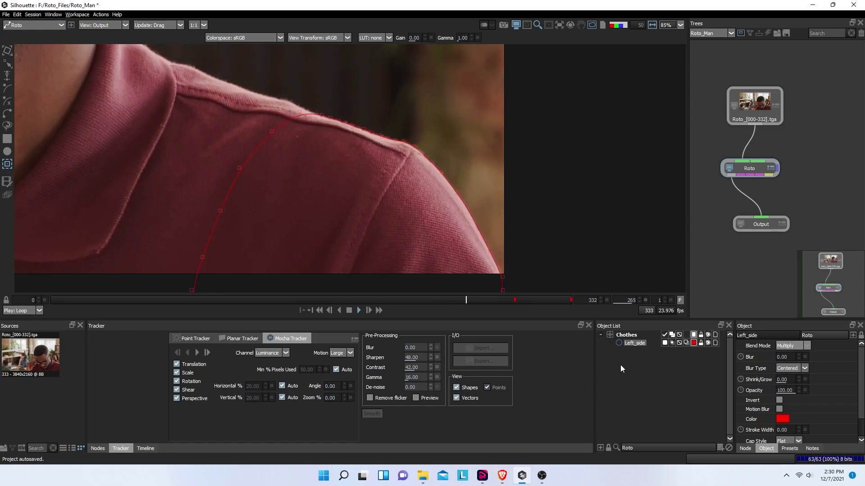
key(Tab)
key(Tab)
key(grave)
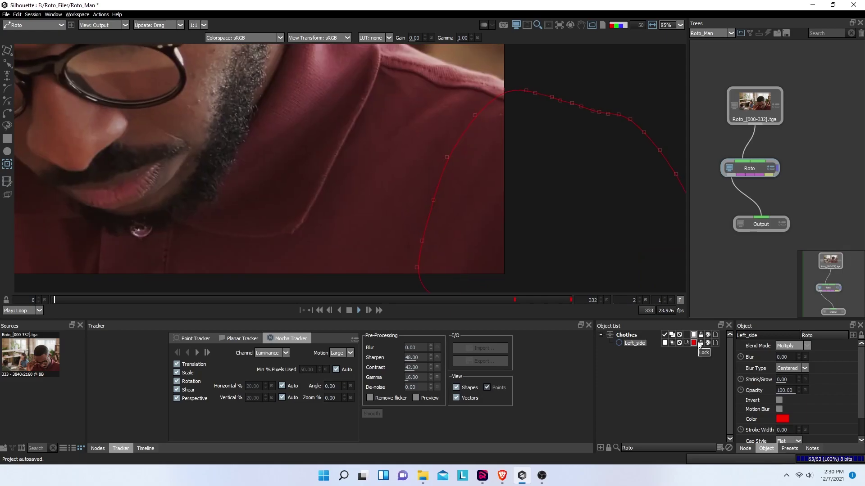
- Stop playback, return to frame 0 and lock the Left_side shape
click(351, 310)
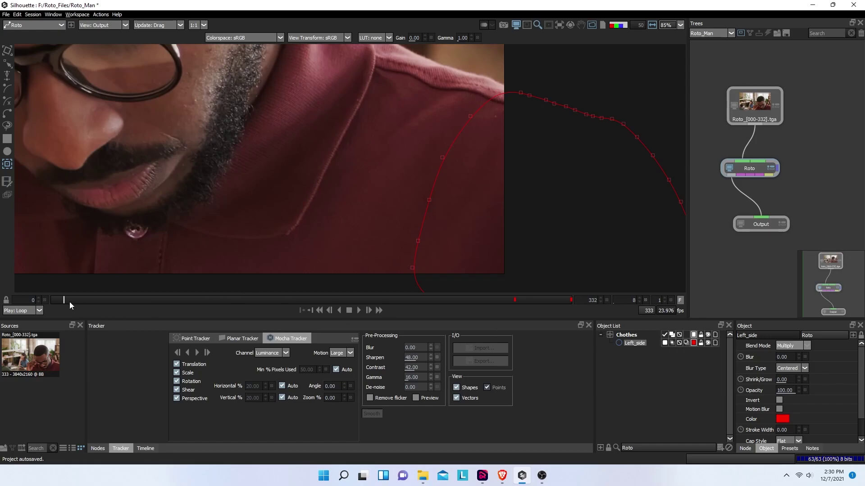
drag(64, 300, 41, 300)
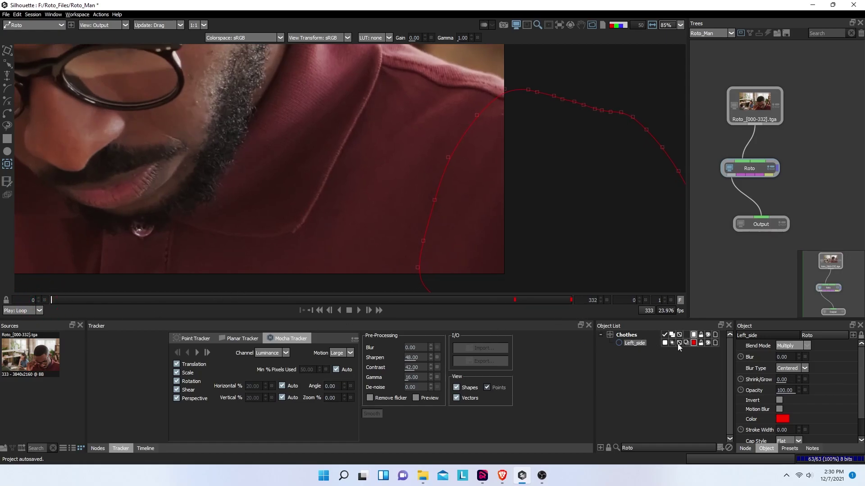
click(700, 343)
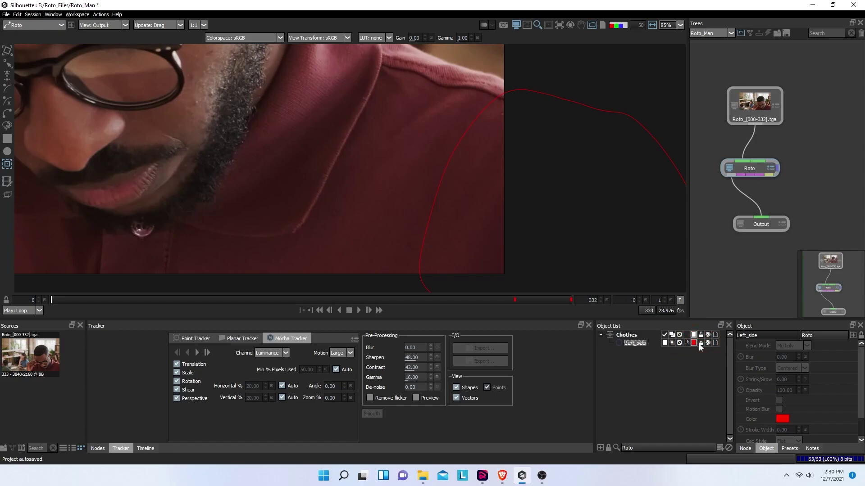
- Scrub the shot forward to frame 221 as the starting frame for a shape on the middle of the shirt
drag(79, 299, 183, 301)
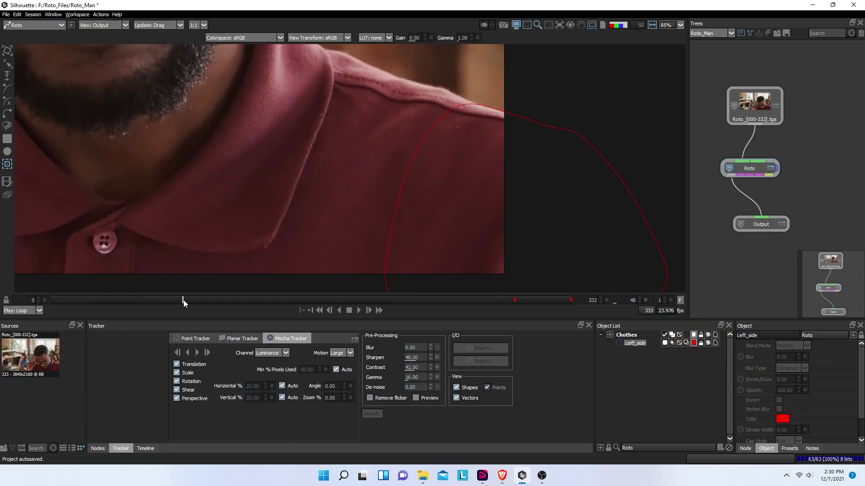
click(368, 301)
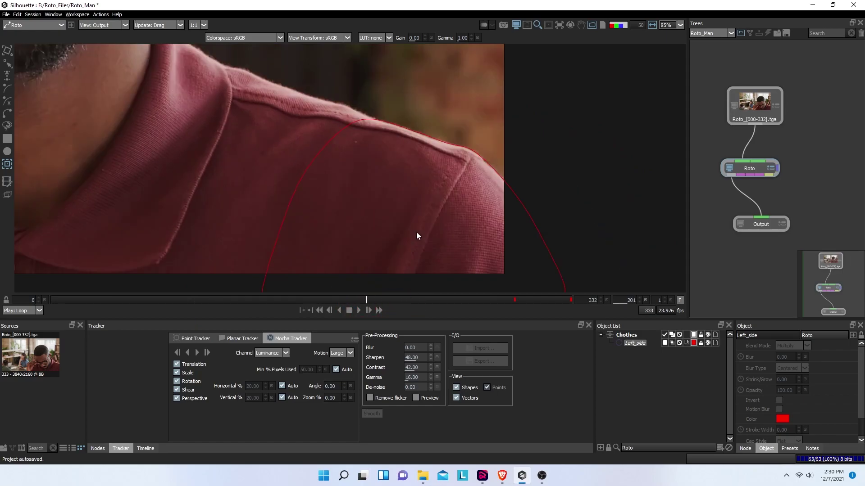
scroll(379, 211, down, 5)
scroll(380, 211, up, 2)
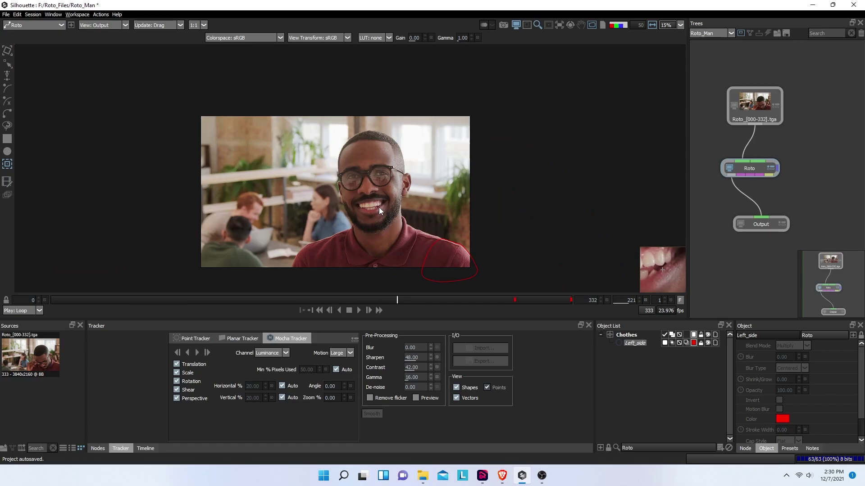
key(f)
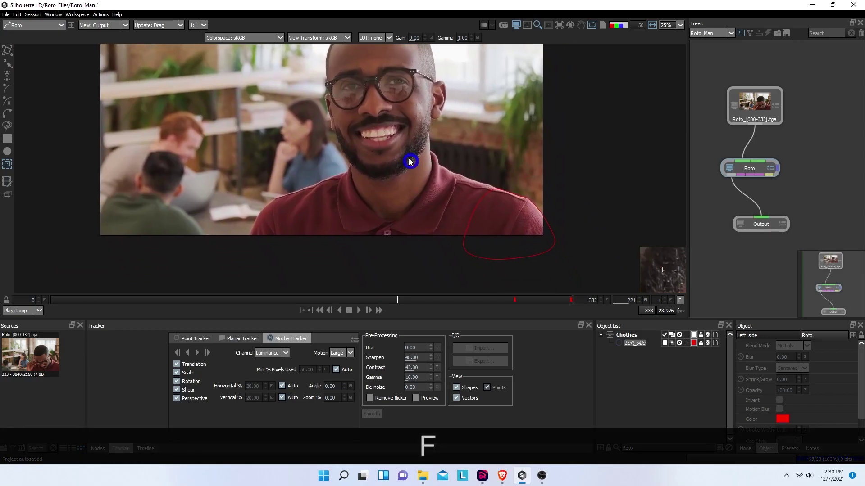
key(f)
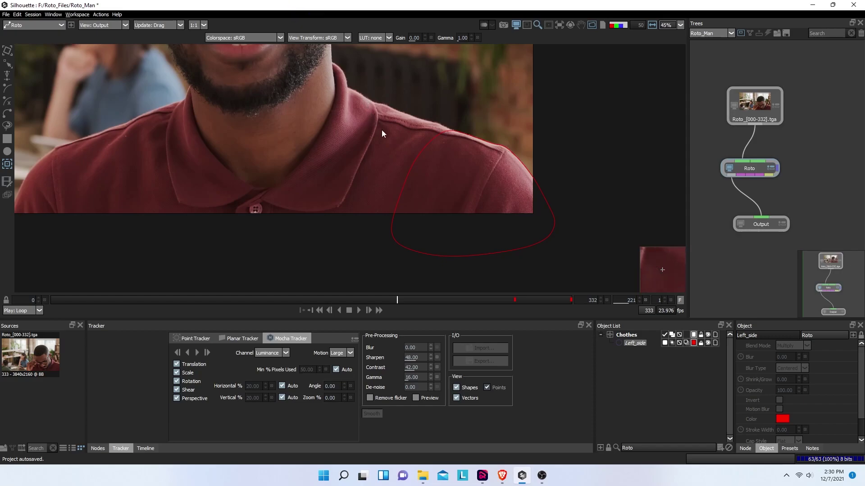
scroll(382, 129, up, 1)
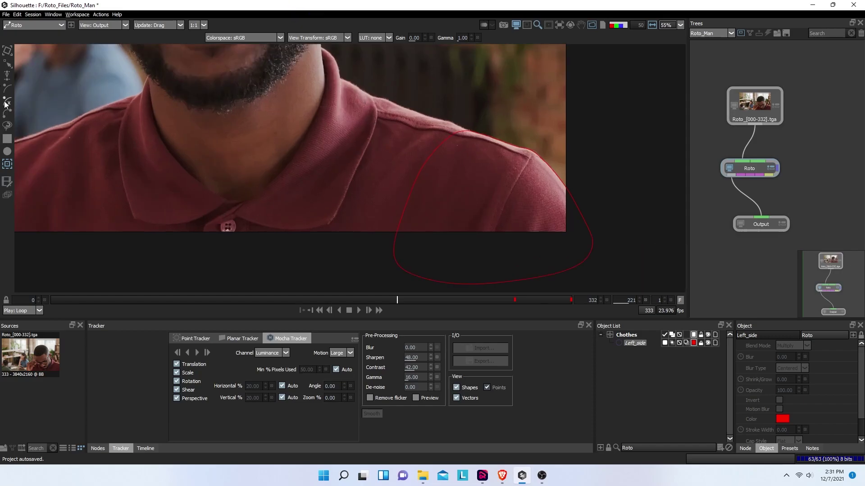
- Draw a closed X-Spline from the shirt button across the neck and along the shoulder edge, overlapping Left_side and extending below the frame
click(145, 448)
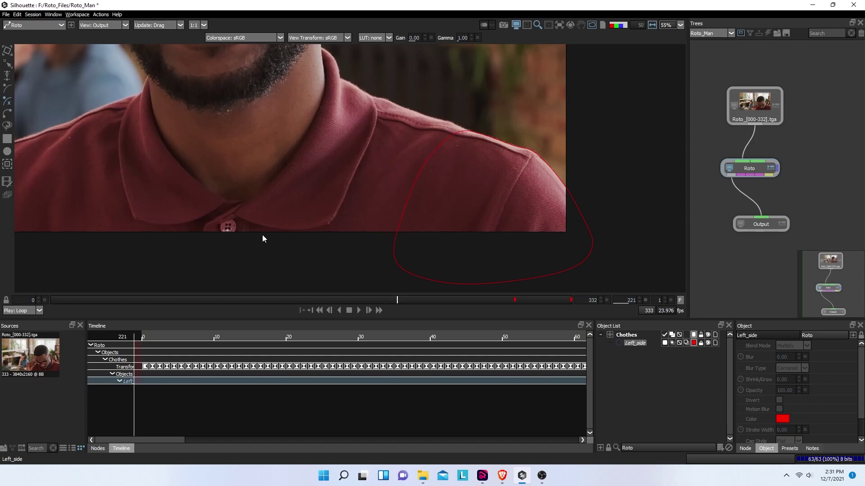
click(377, 252)
click(440, 241)
click(461, 180)
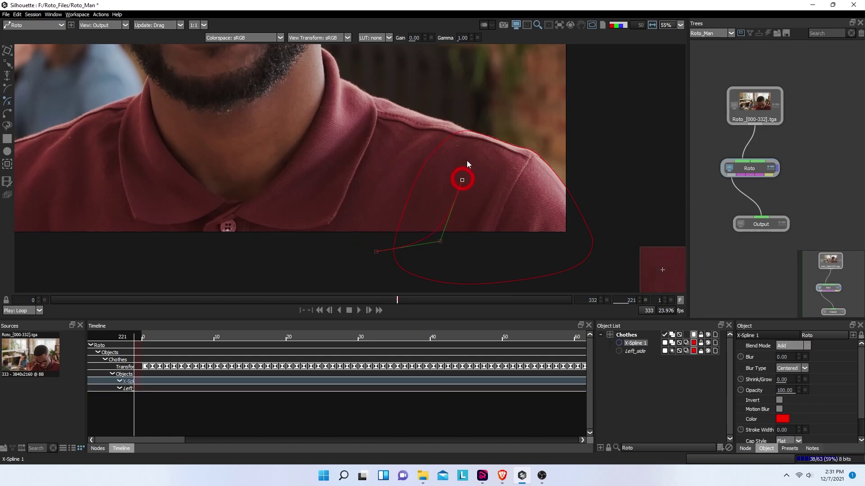
click(463, 135)
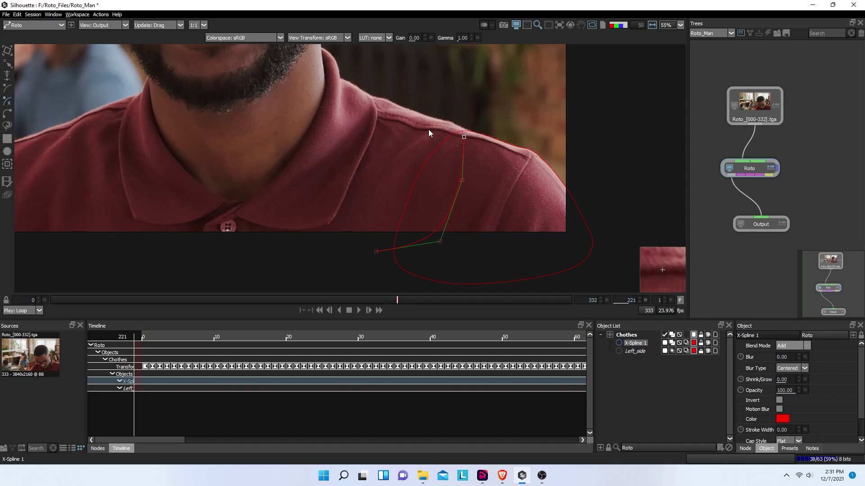
click(402, 119)
click(354, 105)
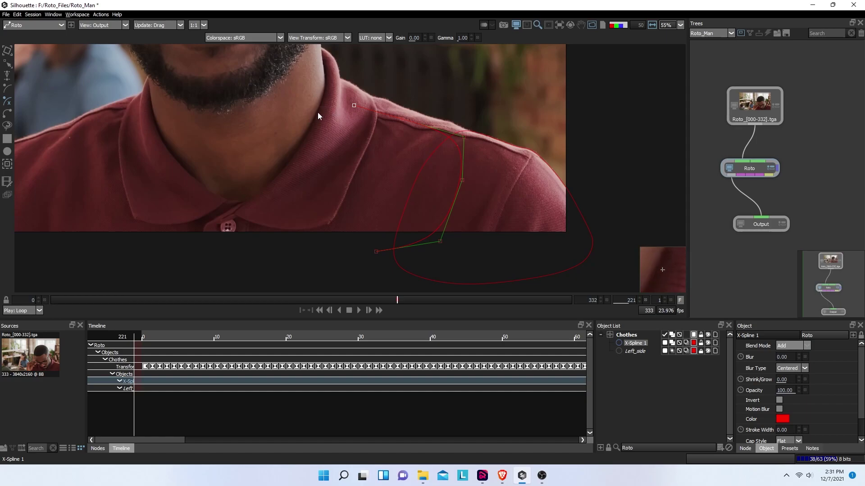
click(275, 114)
click(226, 156)
click(206, 193)
click(219, 231)
click(274, 271)
click(340, 267)
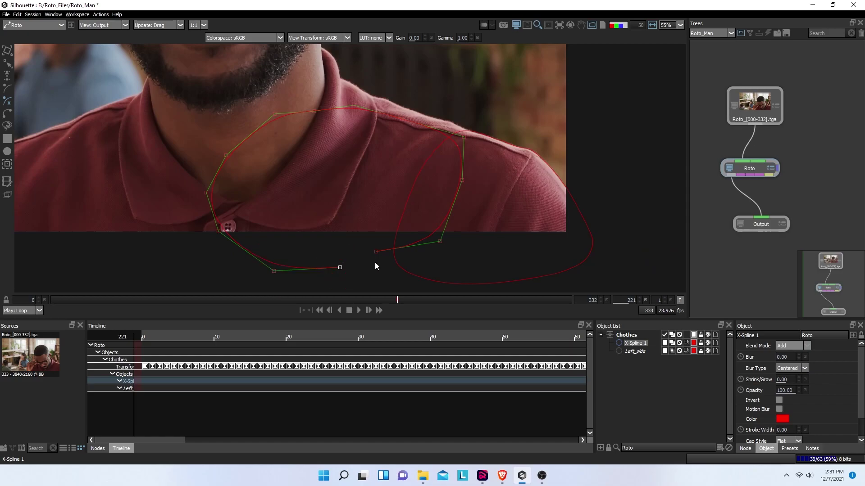
click(376, 252)
drag(377, 254, 385, 271)
- Rename the new X-Spline to Medal_side
scroll(364, 232, down, 4)
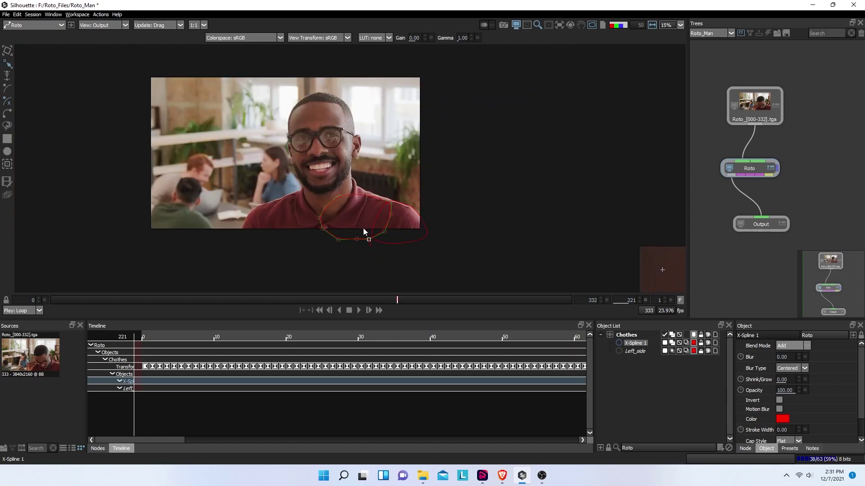
scroll(364, 231, up, 1)
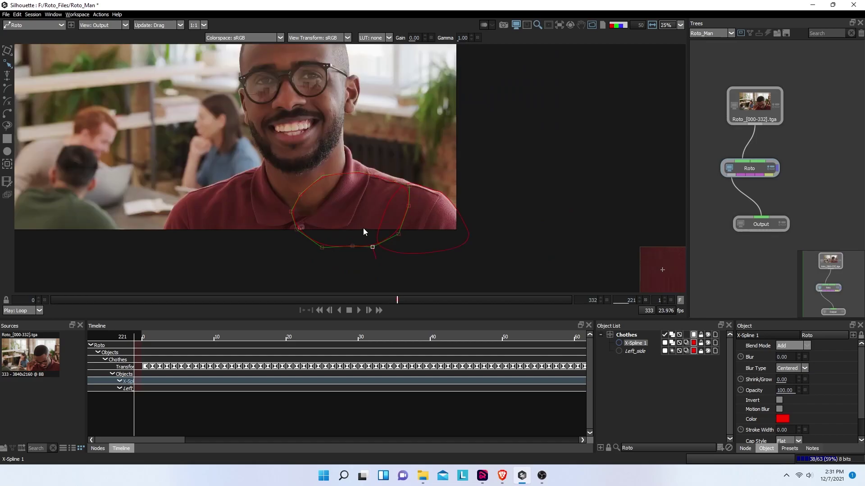
scroll(363, 229, up, 1)
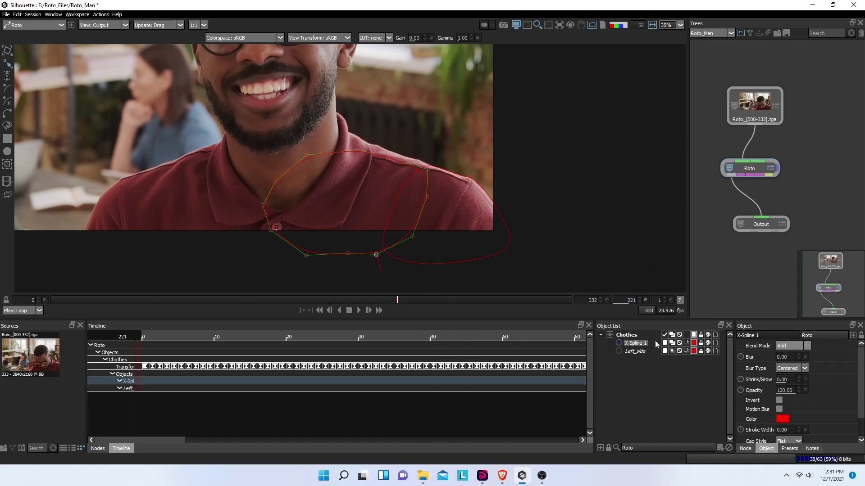
double_click(635, 343)
text(M)
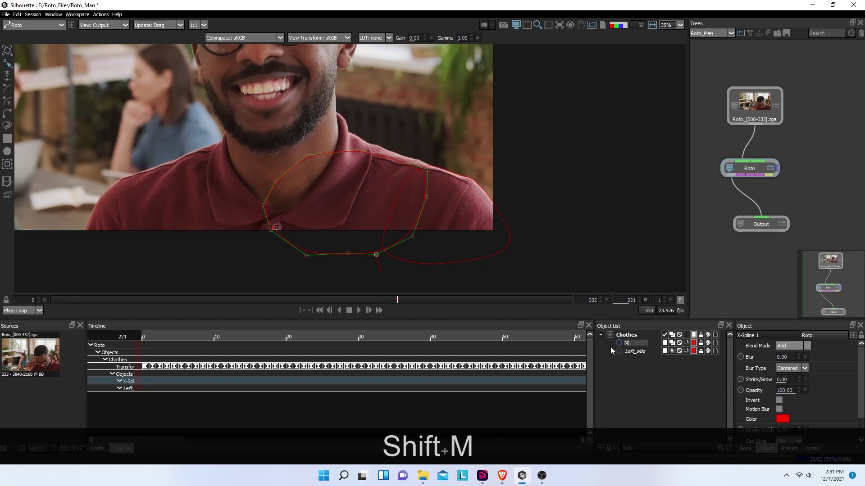
text(ed)
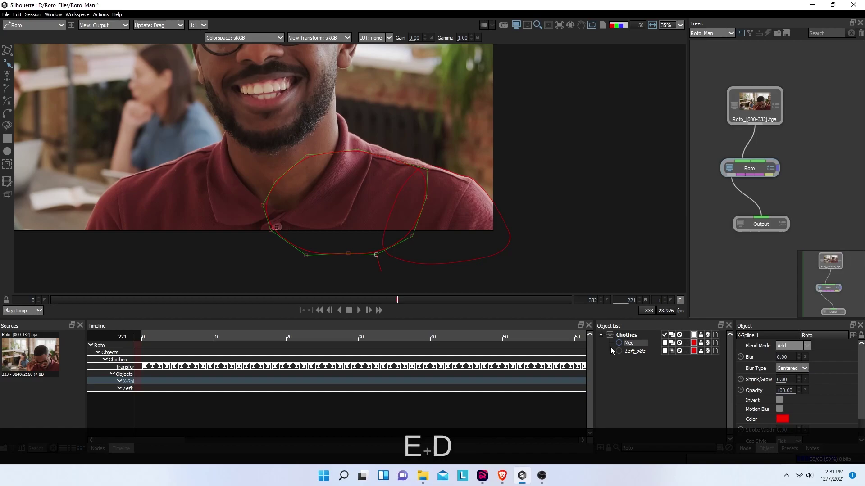
text(l)
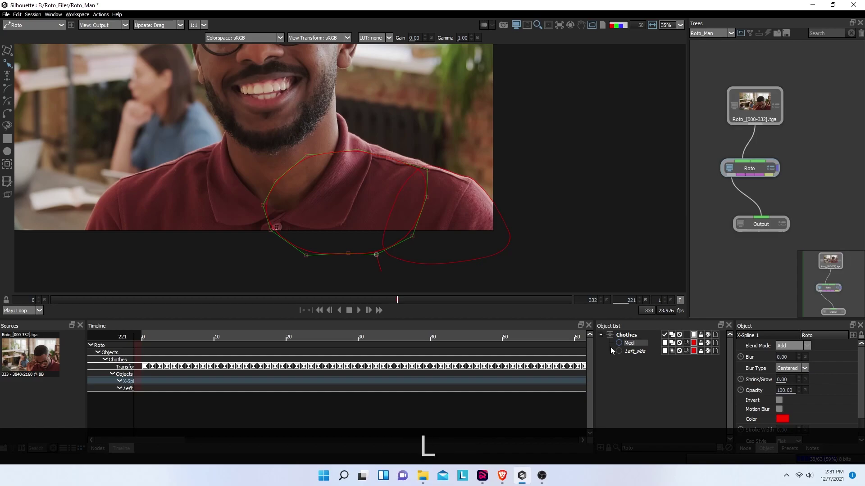
key(BackSpace)
text(al)
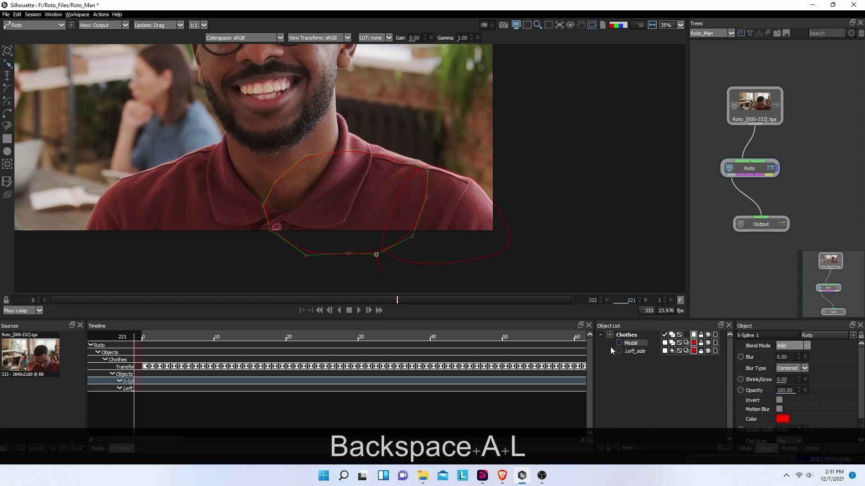
text(_)
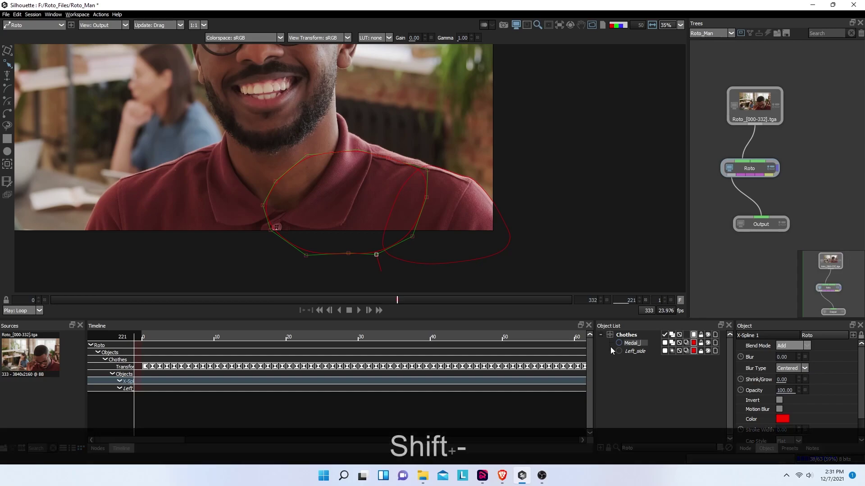
text(side)
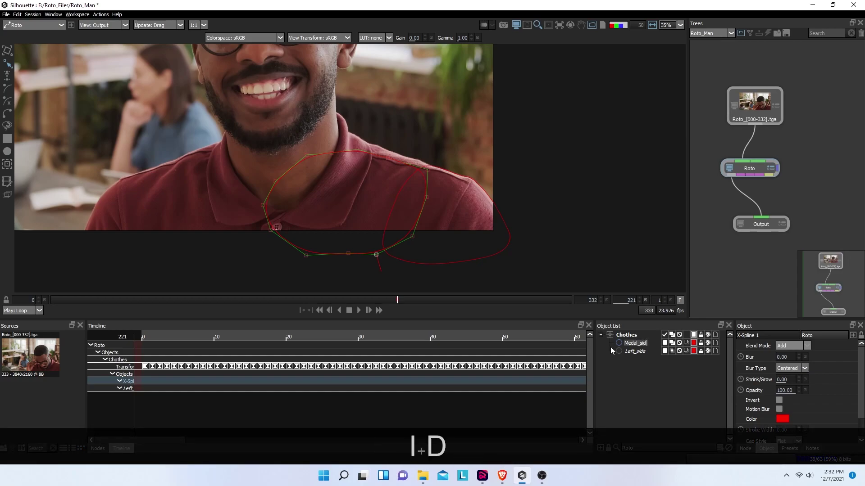
click(645, 381)
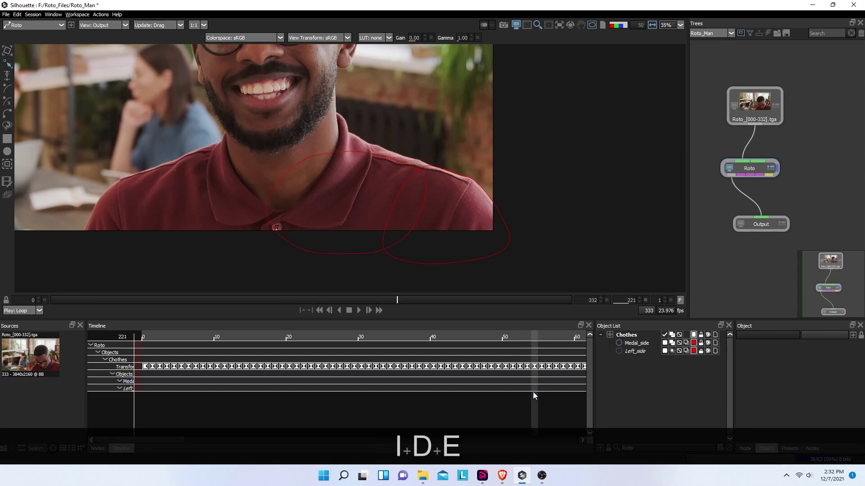
- Track Medal_side forward with the Mocha Tracker from frame 221 to frame 332
click(636, 344)
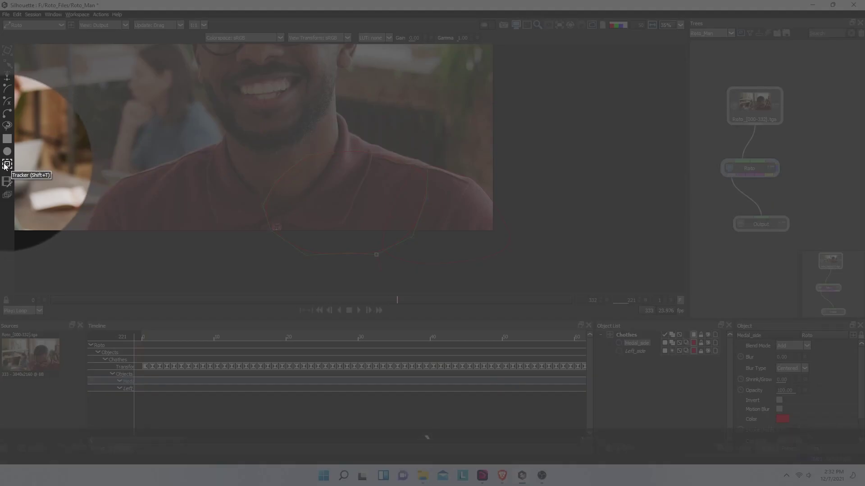
click(8, 166)
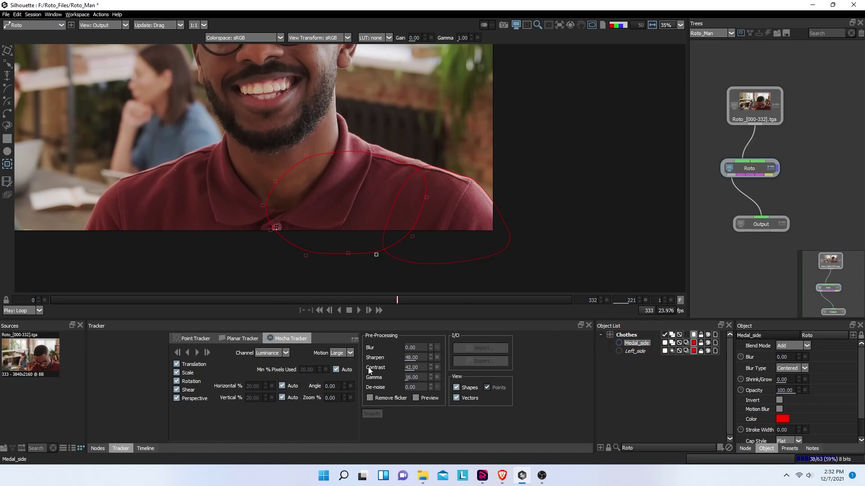
click(207, 353)
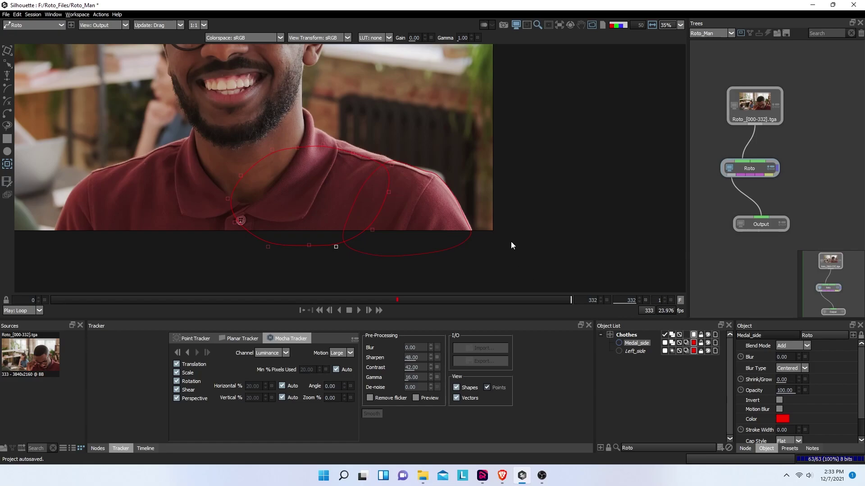
- Select the Left_side shape and unlock it for editing
scroll(417, 186, up, 5)
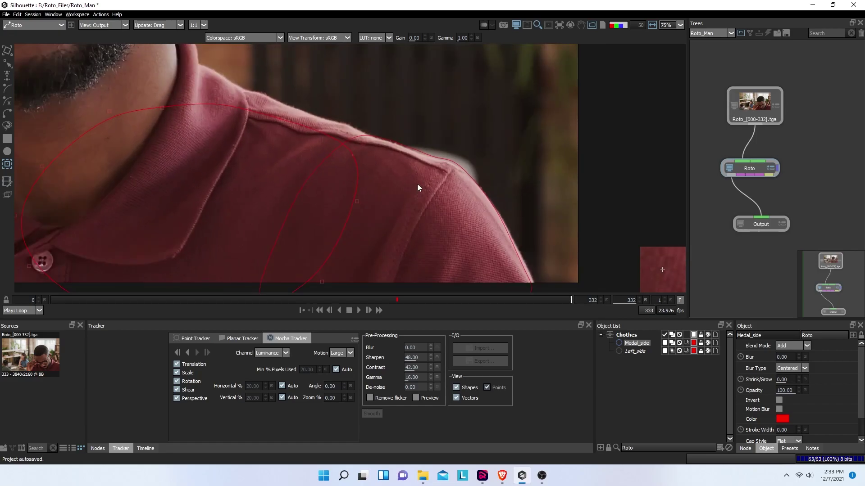
scroll(417, 187, down, 1)
scroll(417, 186, down, 1)
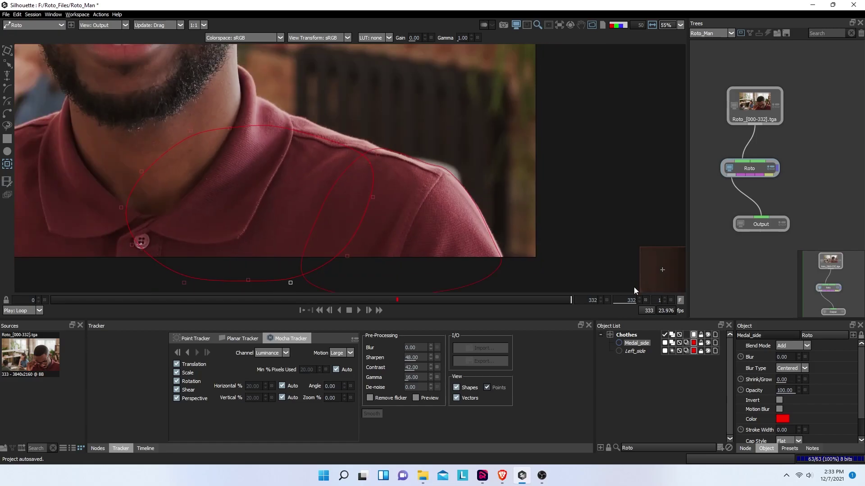
click(643, 352)
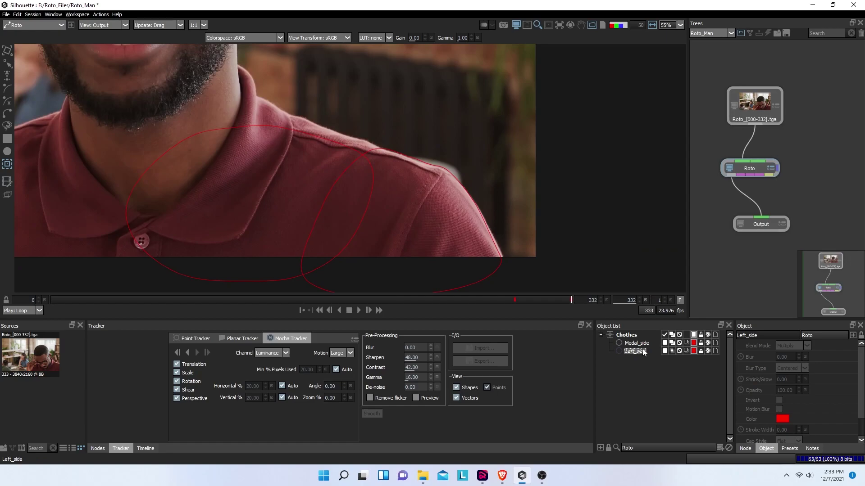
click(701, 352)
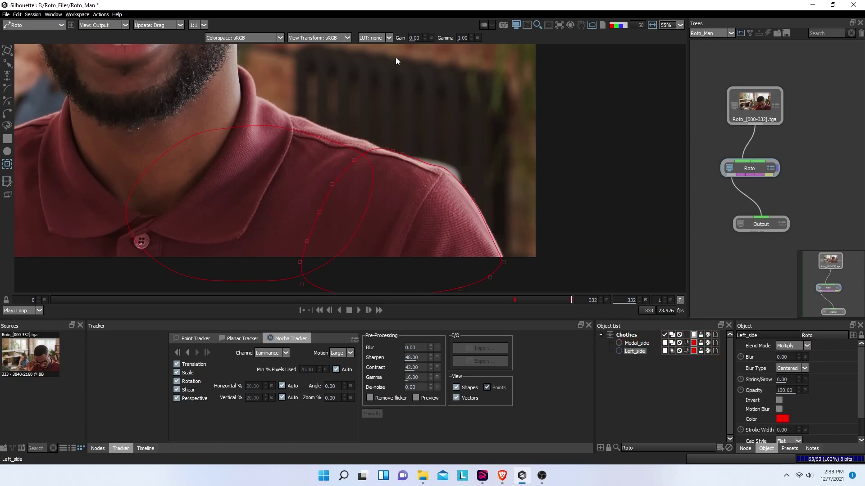
- Reshape Left_side at frame 332 by nudging its points along the top of the shoulder down two increments
key(r)
drag(357, 112, 469, 175)
key(Down)
key(Down)
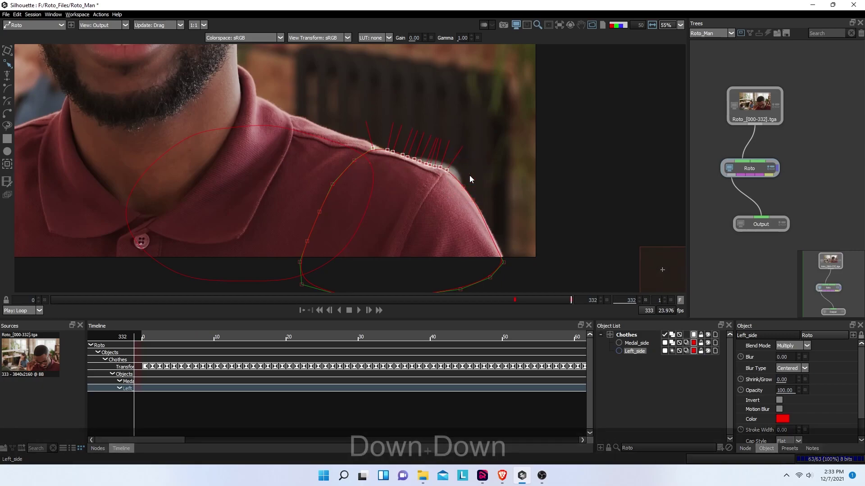
click(473, 163)
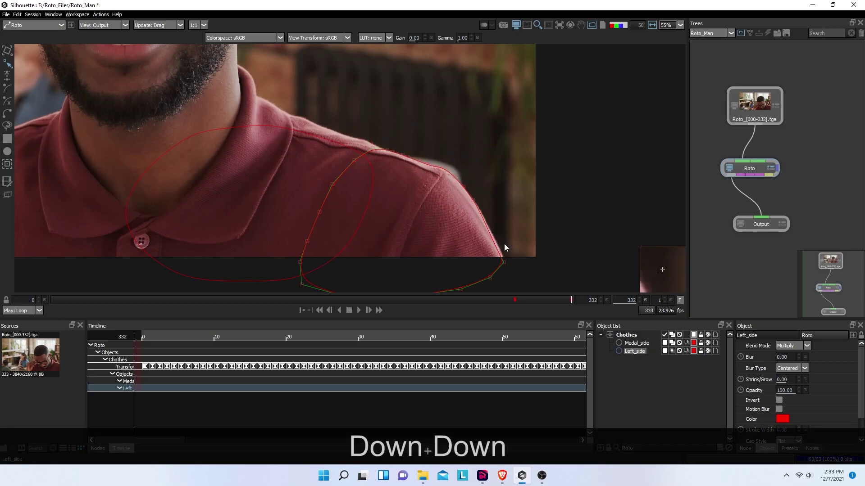
- Select the Left_side points along the outer sleeve edge and nudge them four increments to the right
drag(468, 209, 517, 275)
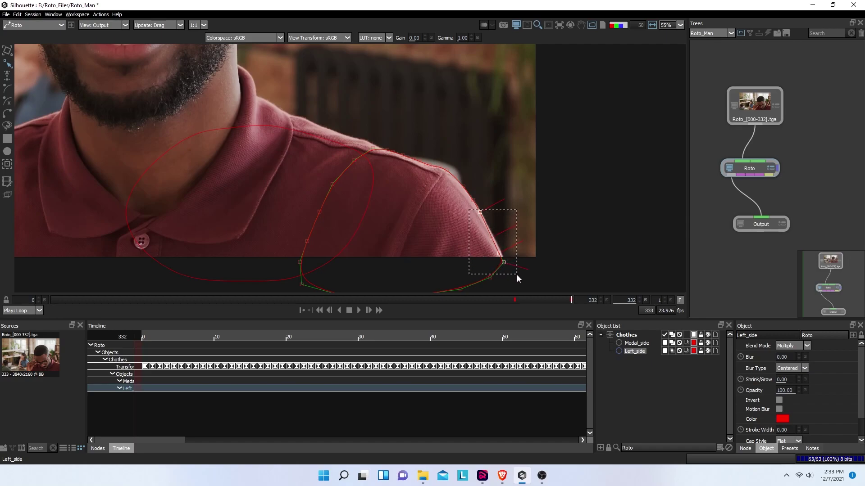
key(Right)
key(Right)
key(Right)
key(Right)
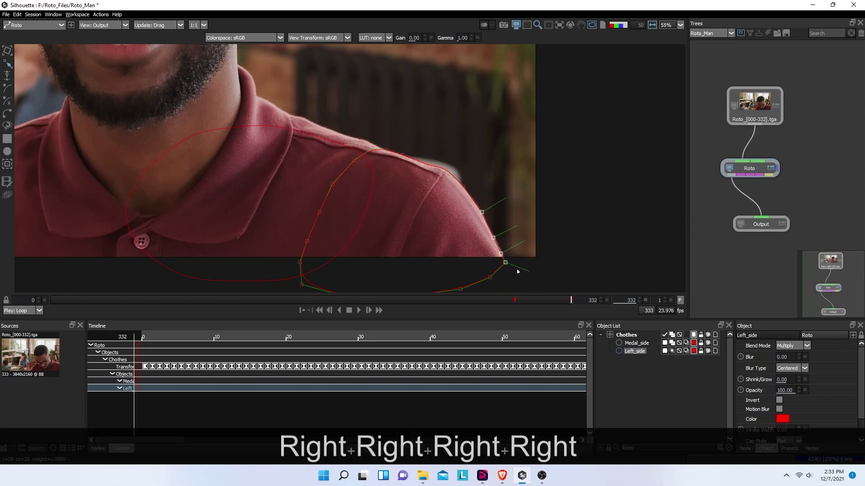
- Fine-tune the lower outer sleeve points of Left_side at frame 332 with single-increment nudges left and right, and lock the shape
click(538, 268)
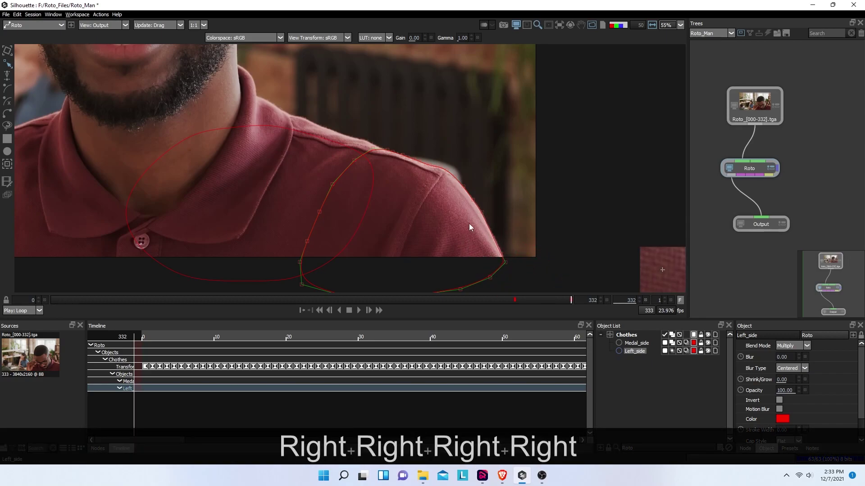
key(Left)
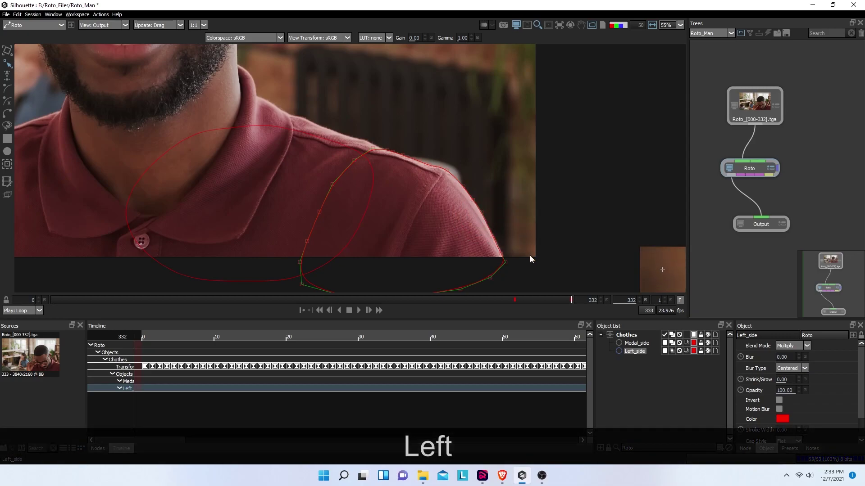
drag(481, 235, 521, 272)
key(Right)
click(555, 282)
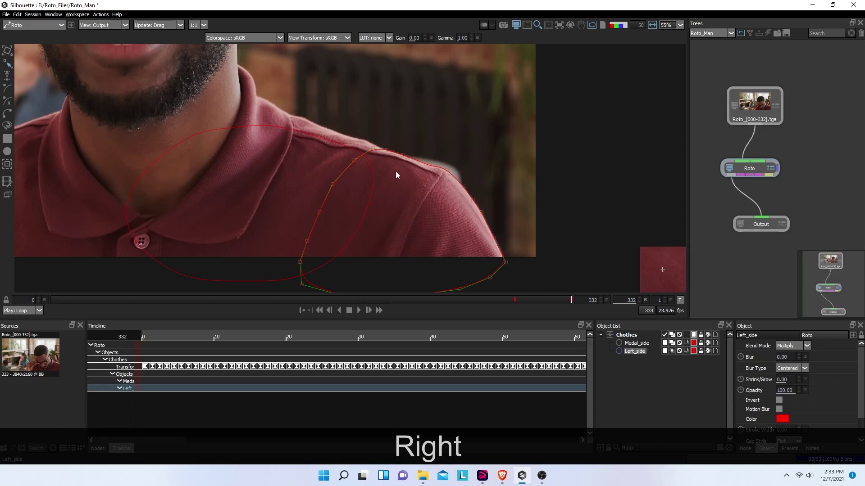
click(701, 352)
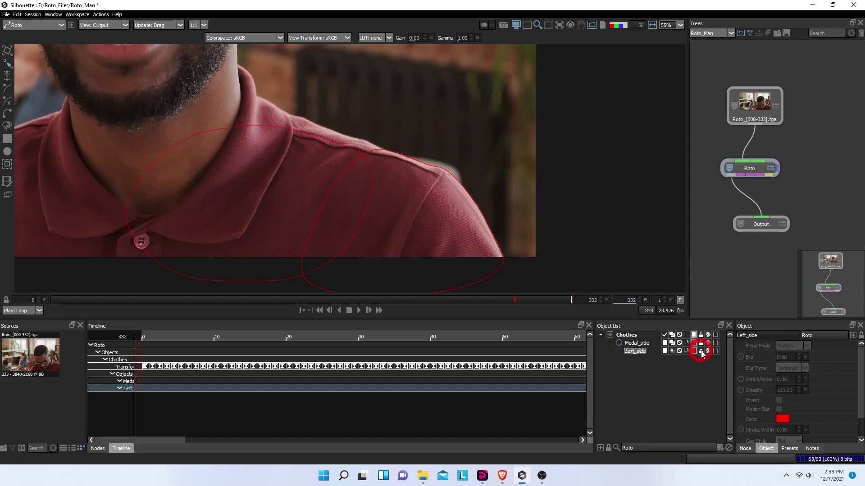
- Track Medal_side backward with the Mocha Tracker from frame 332 to frame 0
click(636, 344)
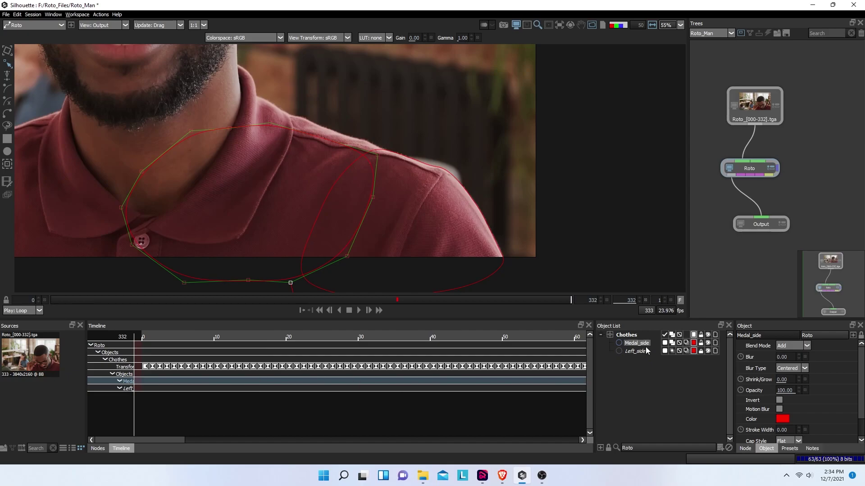
click(8, 164)
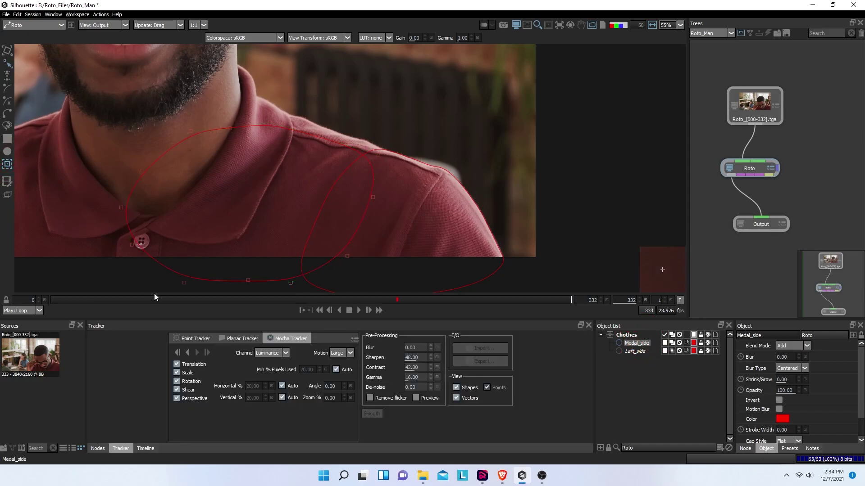
click(188, 352)
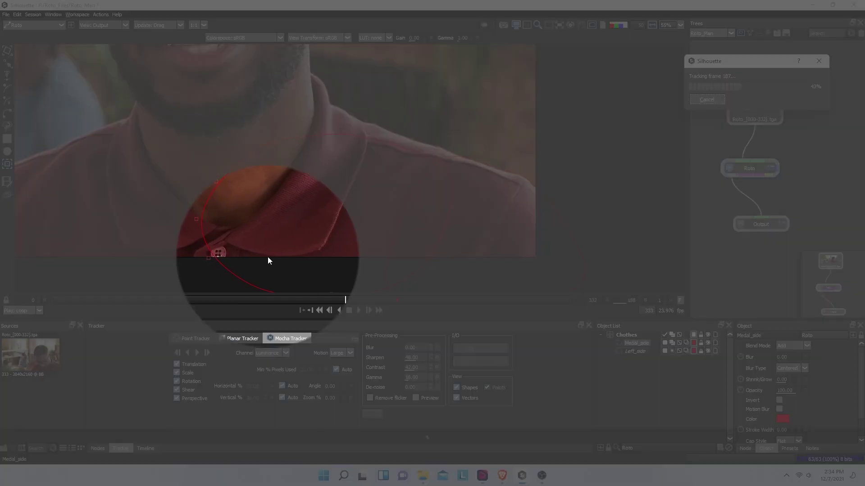
drag(761, 64, 565, 83)
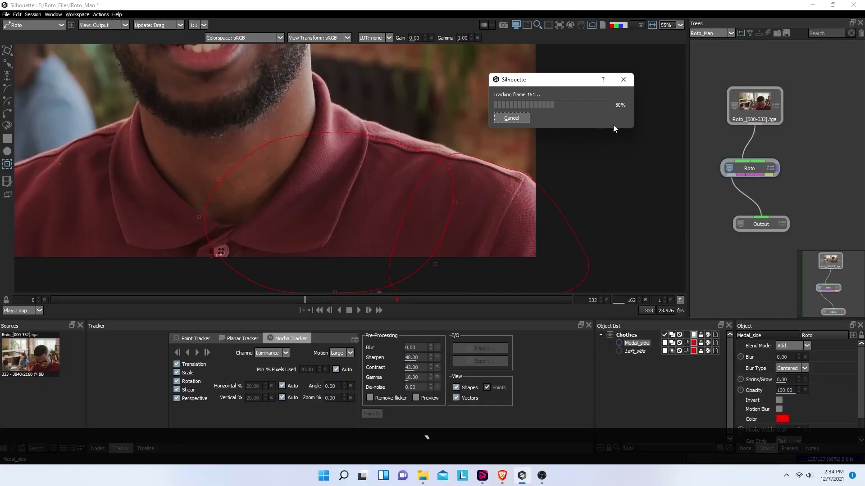
drag(546, 85, 775, 50)
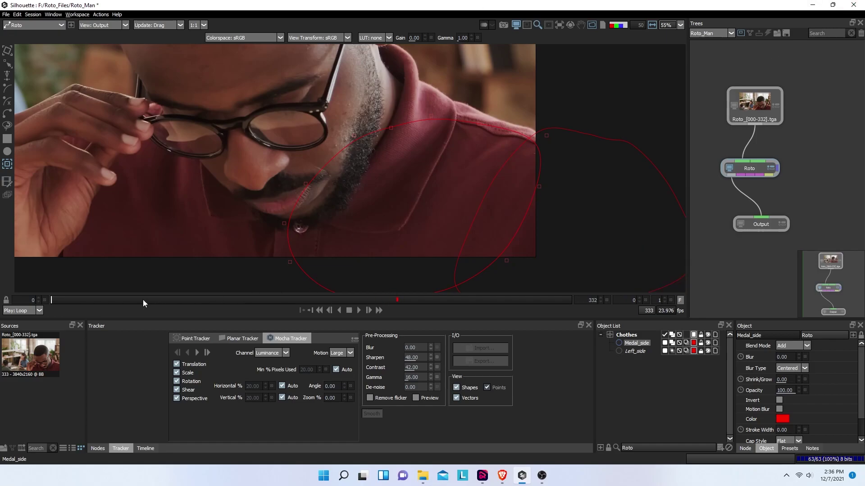
- Unlock Left_side and, at frame 49, reshape it by nudging its shoulder points near the image edge up seven increments
drag(127, 300, 129, 299)
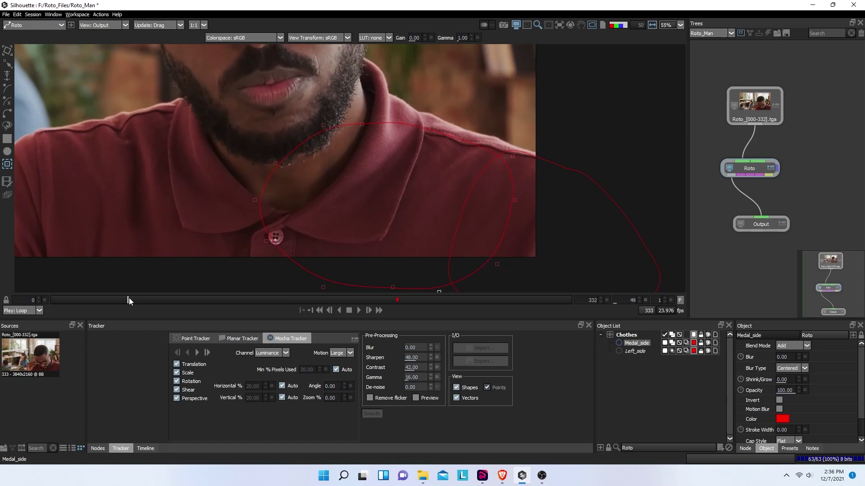
click(634, 353)
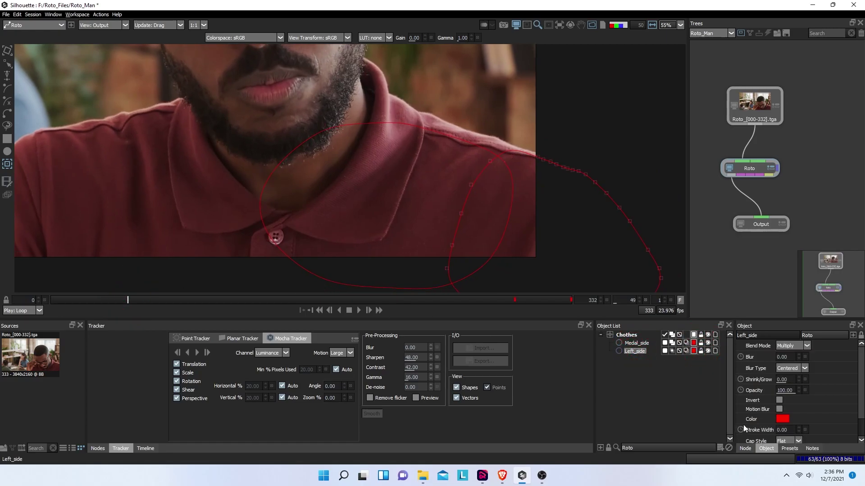
click(496, 128)
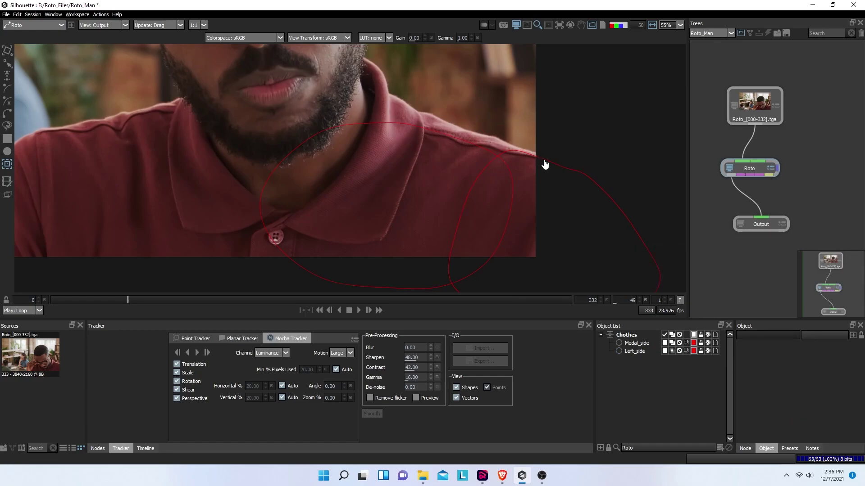
click(7, 65)
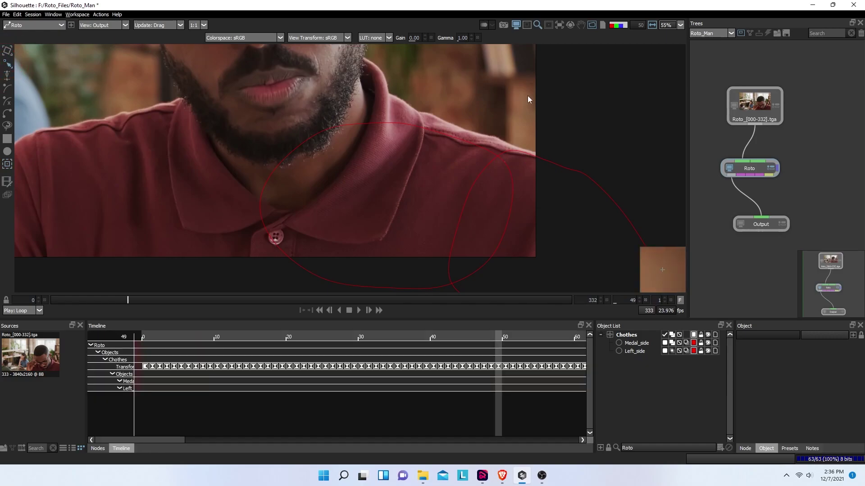
click(643, 352)
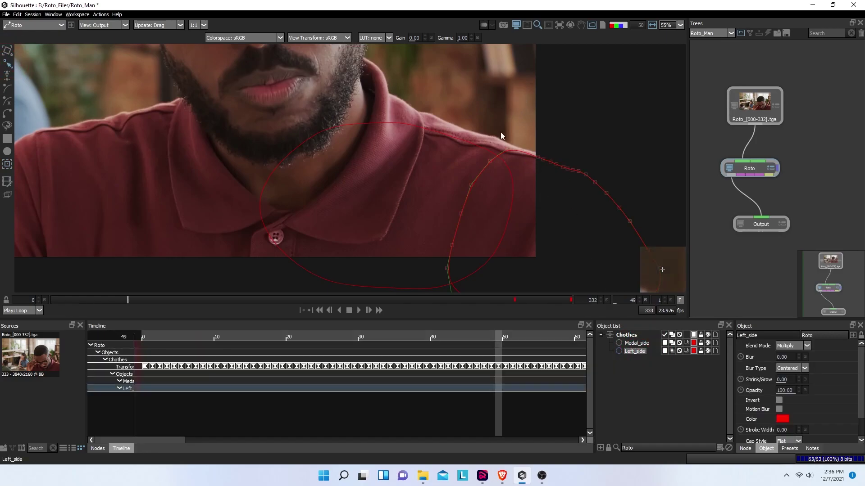
drag(515, 157, 541, 166)
key(Up)
key(Up)
key(Up)
key(Up)
key(Up)
key(Up)
key(Up)
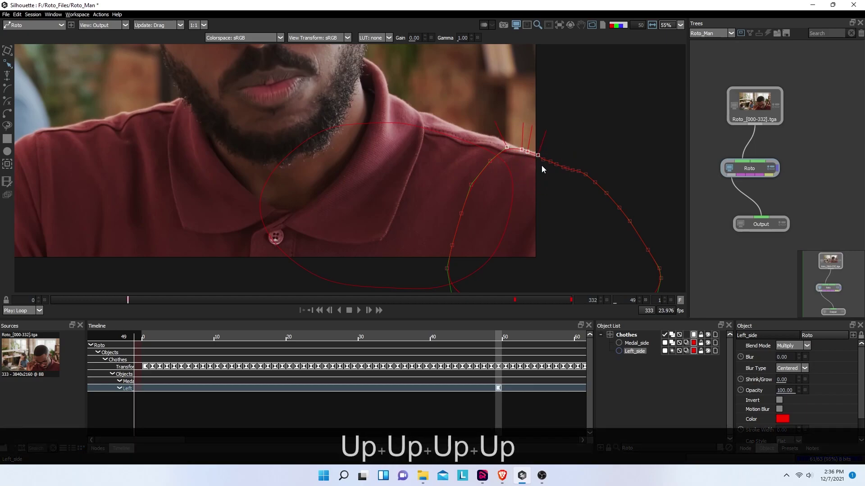
- At frame 49, nudge Left_side's inner shoulder point up five increments and its point at the image edge up three increments
click(507, 145)
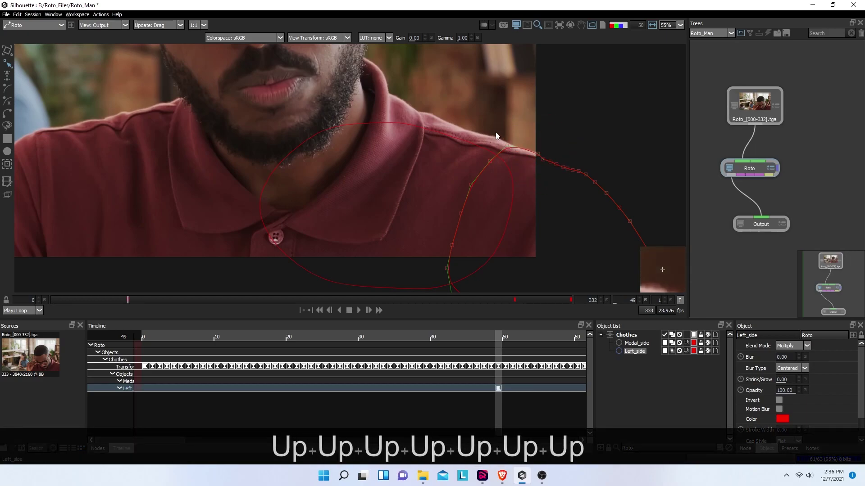
key(Up)
key(Up)
key(Up)
key(Up)
key(Up)
click(540, 143)
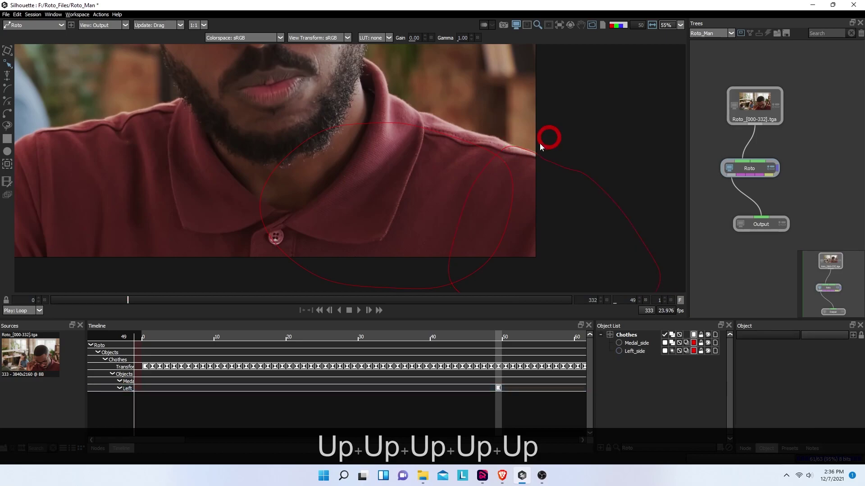
click(537, 154)
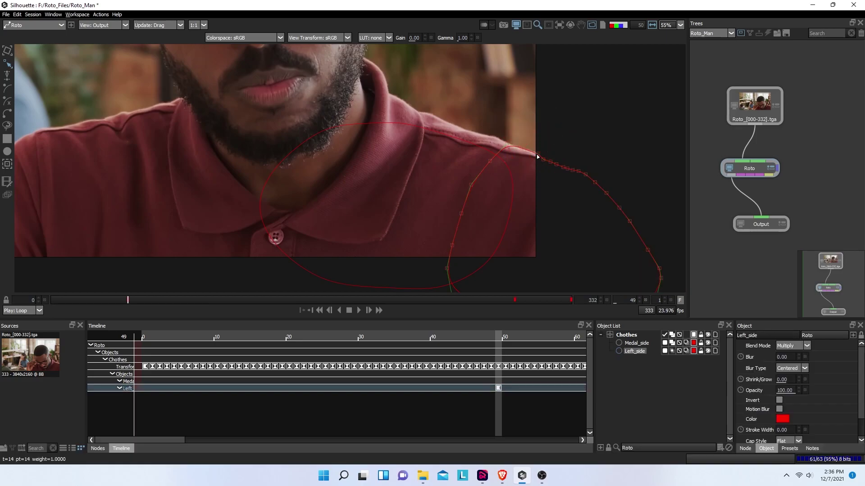
key(Up)
key(Up)
key(Up)
click(584, 150)
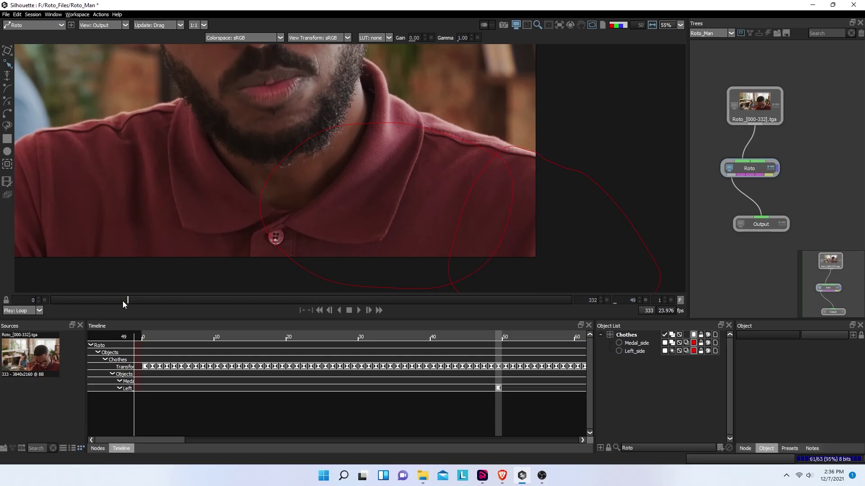
- At frame 70, nudge the Left_side shoulder points near the image edge up six increments
drag(128, 301, 161, 302)
click(536, 165)
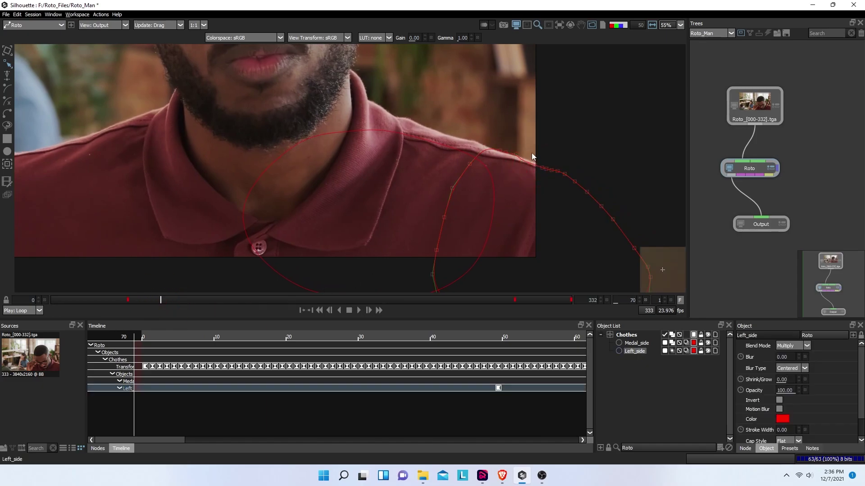
drag(514, 158, 547, 168)
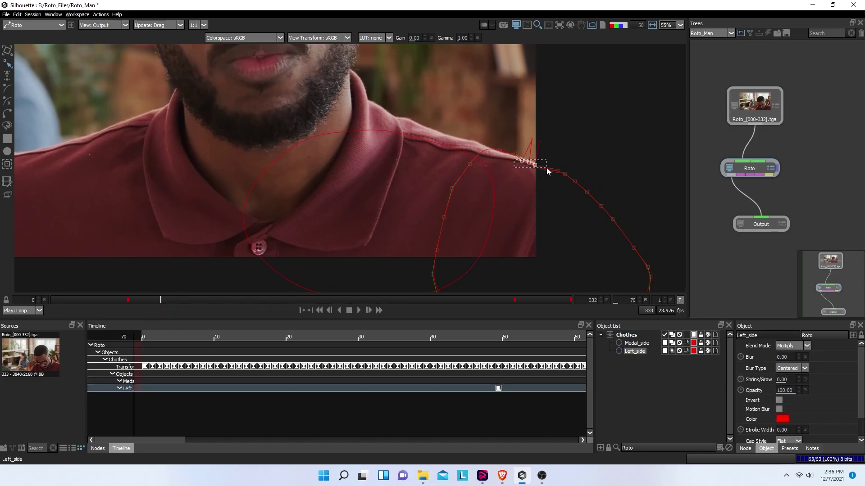
key(Up)
key(Up)
key(Up)
key(Up)
key(Up)
key(Up)
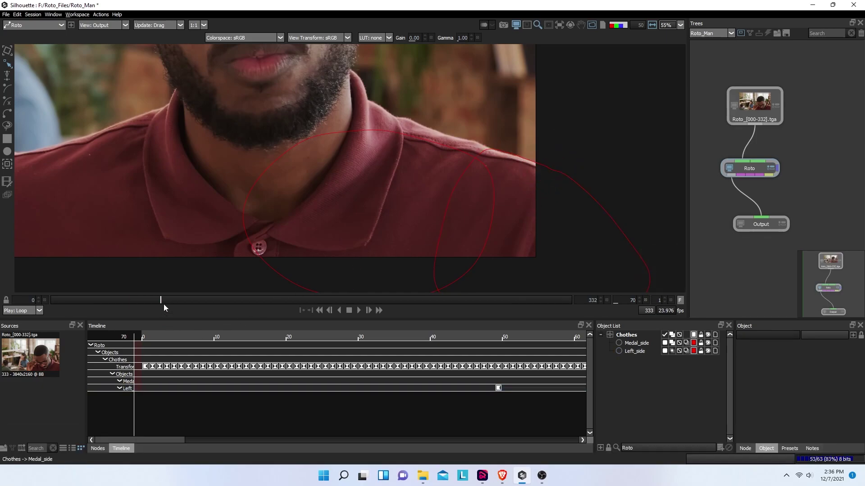
- At frame 108, select all Left_side points along the top of the shoulder and nudge them down three increments
mouse_move(161, 299)
mouse_down()
mouse_move(180, 300)
mouse_move(153, 300)
mouse_up()
drag(239, 311, 291, 318)
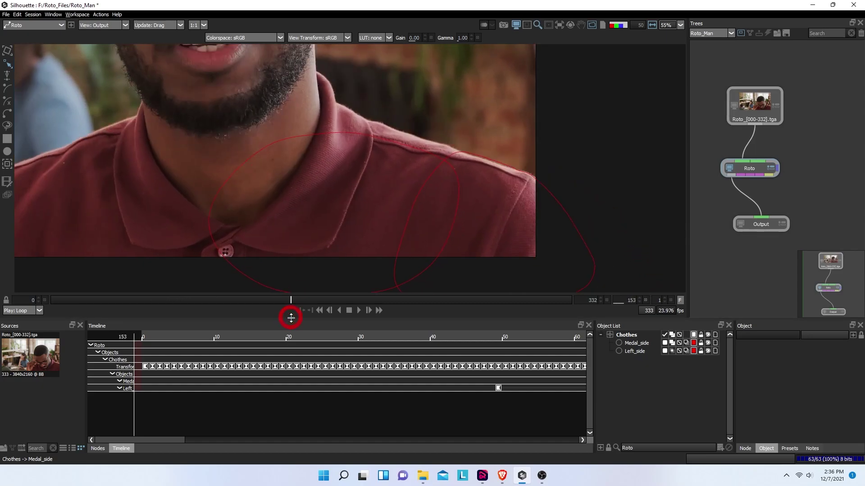
click(221, 301)
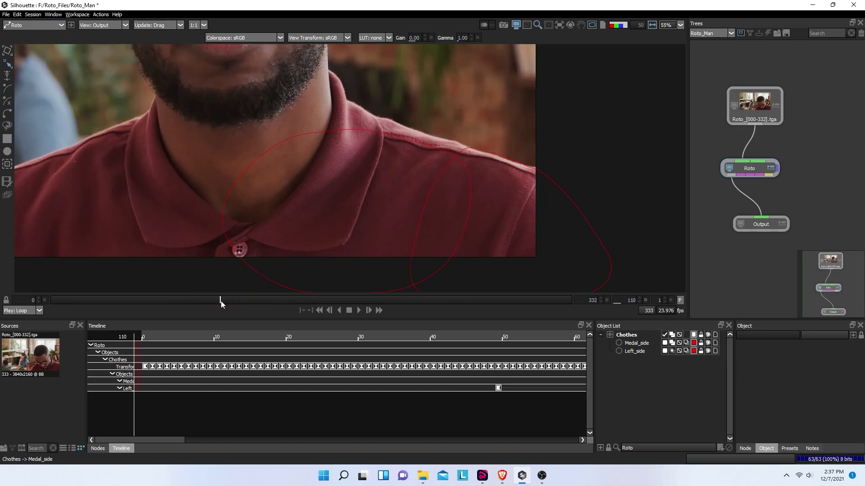
click(485, 150)
drag(462, 127, 577, 175)
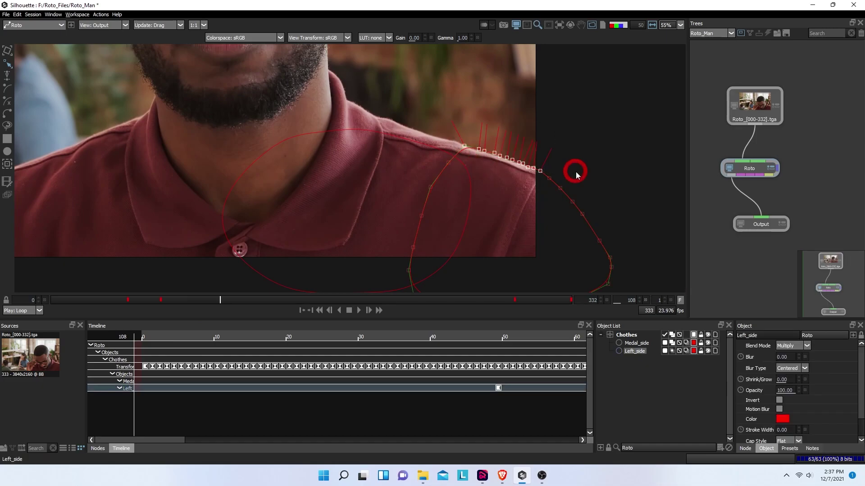
key(Down)
key(Down)
key(Down)
click(576, 171)
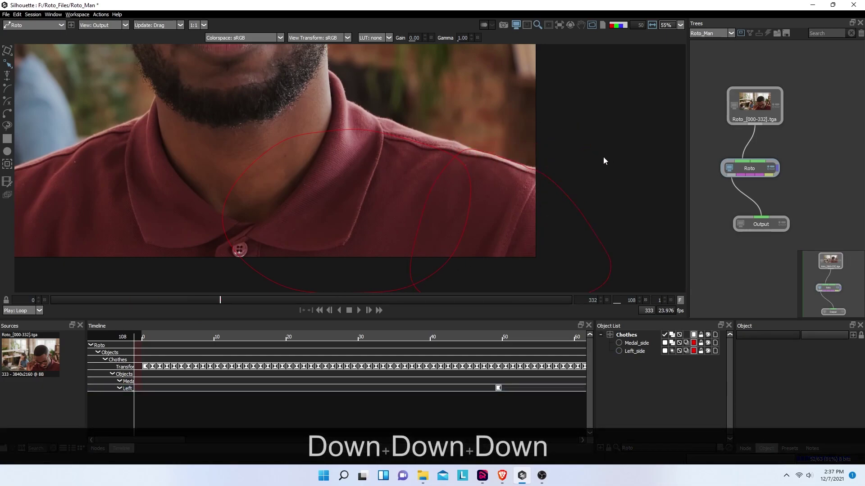
- At frame 108, raise the individual Left_side points near the image edge to meet the shirt's shoulder line
click(530, 169)
click(526, 169)
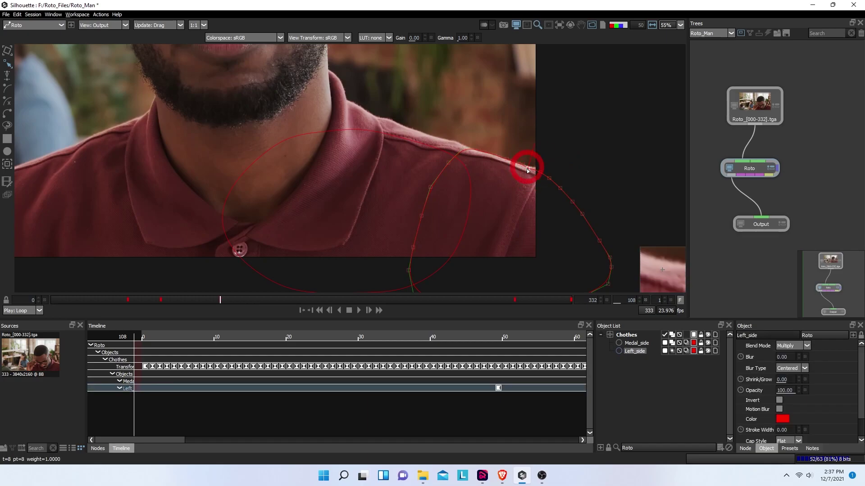
key(Up)
key(Up)
key(Up)
key(Up)
key(Up)
key(Up)
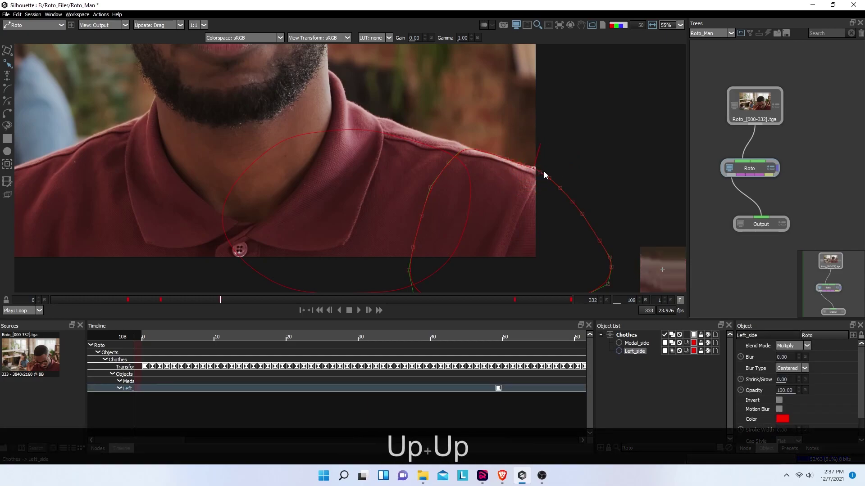
key(Up)
key(Up)
key(Up)
- At frame 79, nudge the Left_side points along the shoulder down five increments and back up one
drag(213, 302, 175, 300)
drag(473, 131, 613, 170)
key(Down)
key(Down)
key(Down)
key(Down)
key(Down)
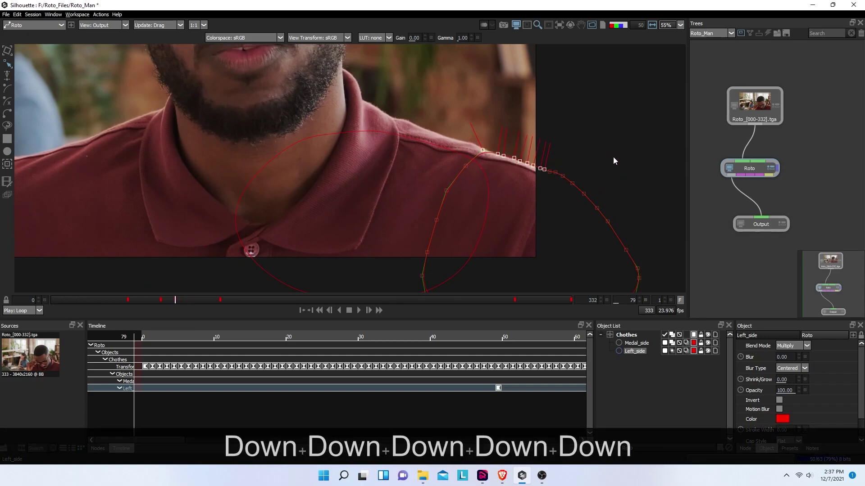
key(Up)
click(377, 247)
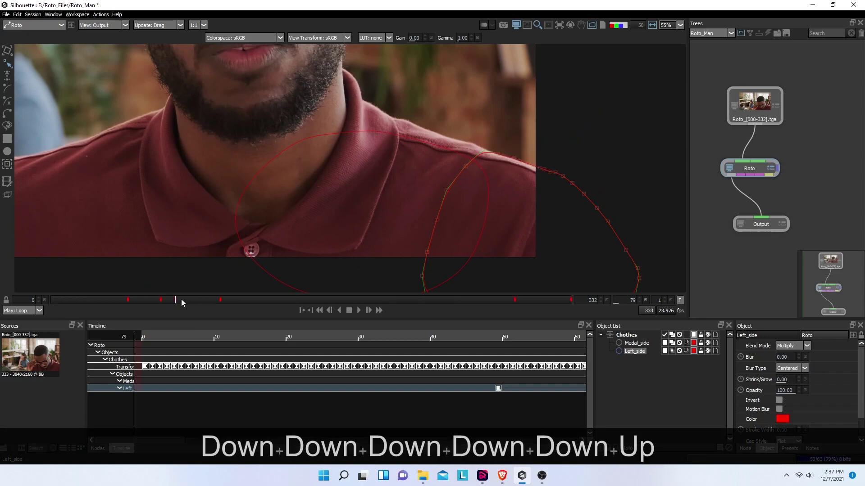
- At frame 178, select the Left_side points along the top of the shoulder and nudge them down two increments
drag(176, 302, 329, 309)
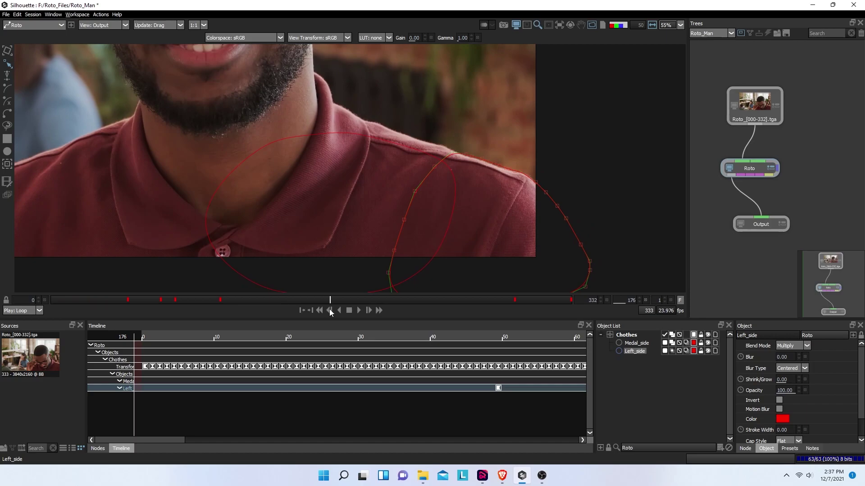
drag(450, 129, 519, 176)
click(531, 151)
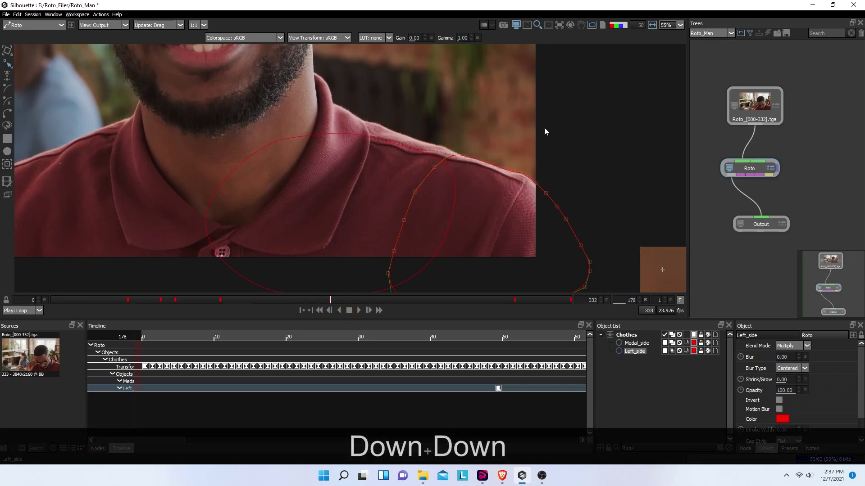
- Go to frame 332, deselect Left_side and select the Medal_side shape
drag(342, 300, 592, 312)
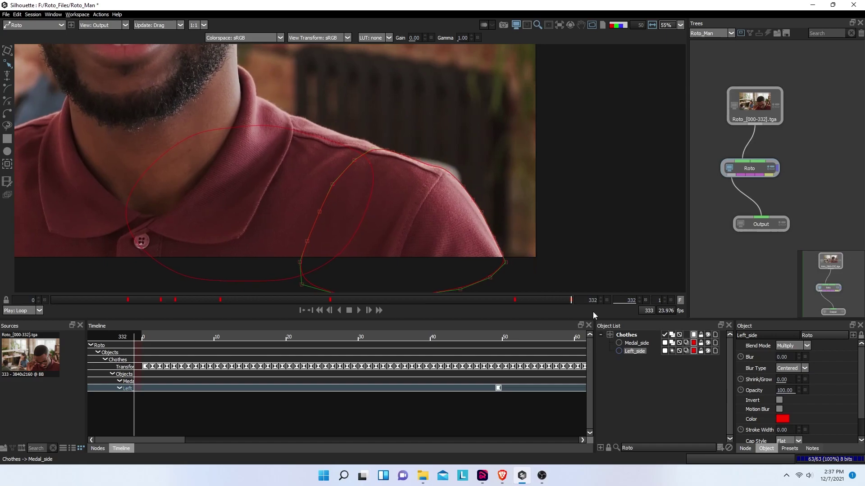
click(603, 197)
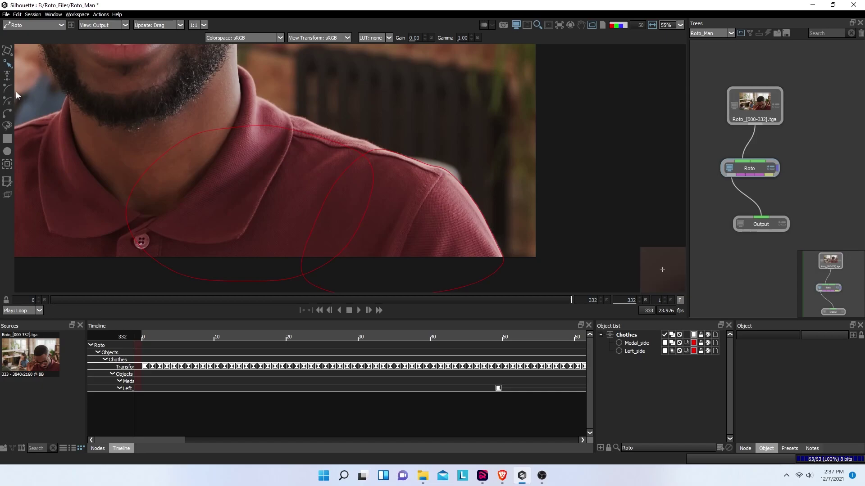
click(639, 344)
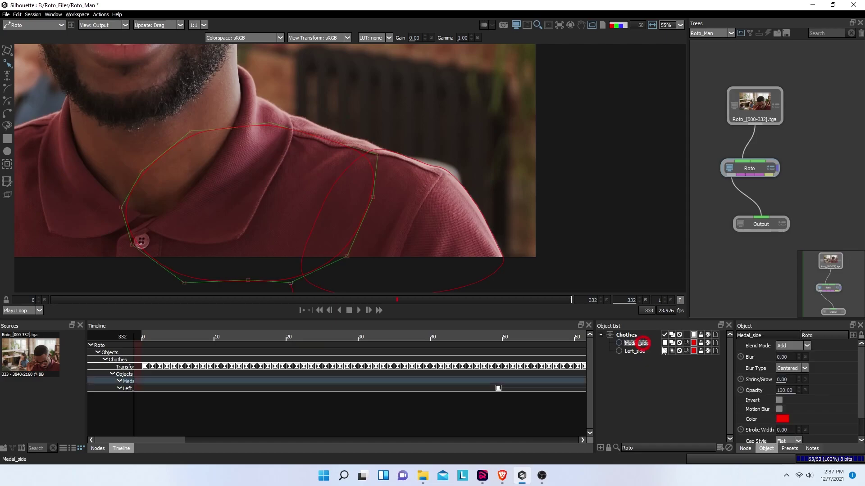
- Change the Medal_side shape's colour to blue (#3300ff) and reselect the shape
click(694, 343)
drag(493, 159, 456, 153)
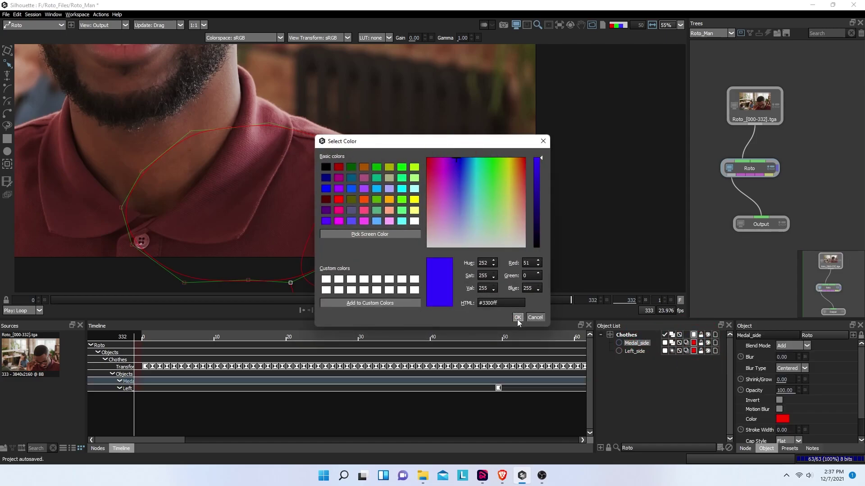
click(517, 318)
click(682, 403)
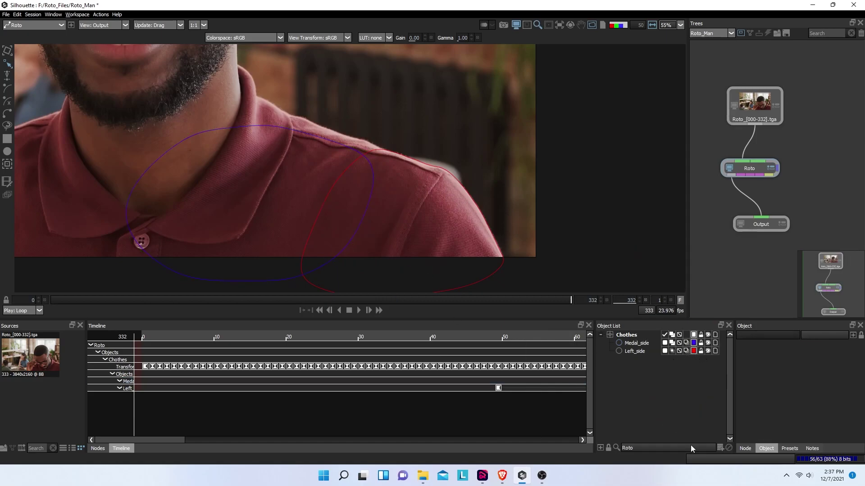
click(642, 345)
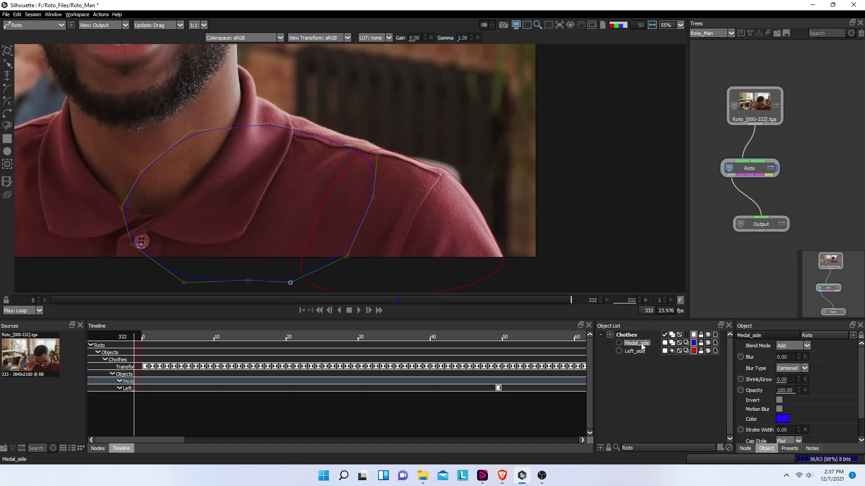
- Draw a closed X-Spline around the middle of the shirt collar, crossing the neck under the beard and extending below the image edge
click(9, 107)
scroll(295, 187, up, 3)
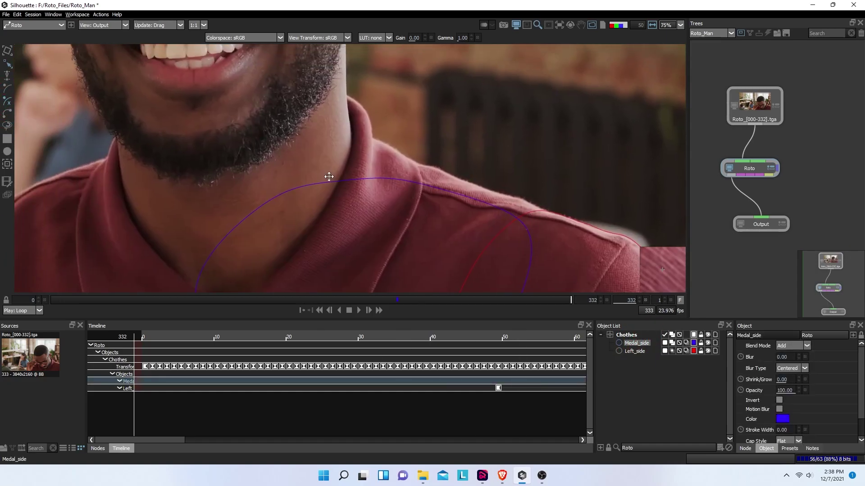
scroll(329, 176, down, 3)
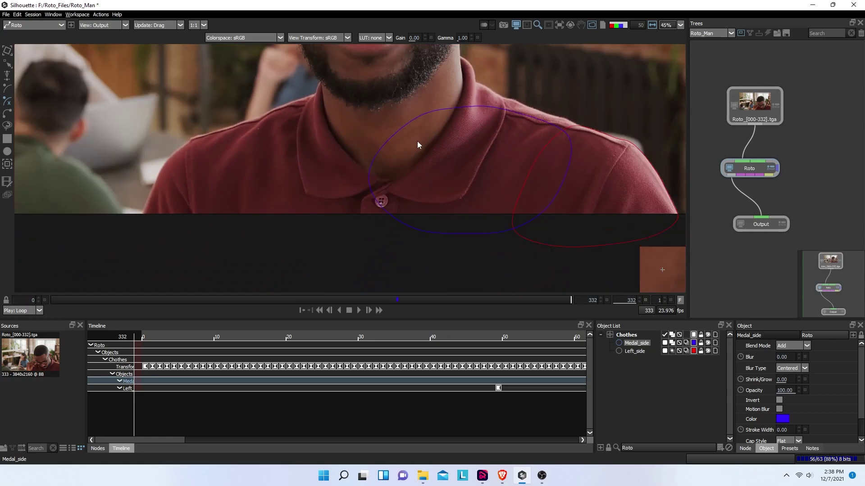
scroll(417, 141, down, 2)
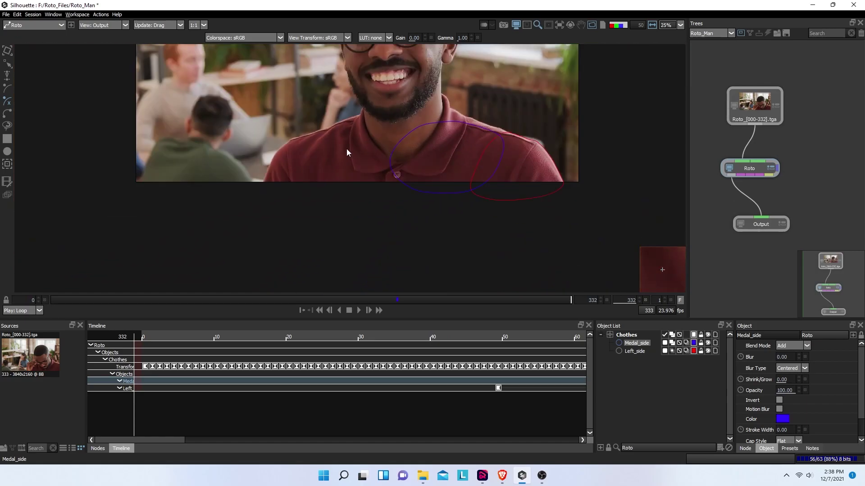
click(420, 183)
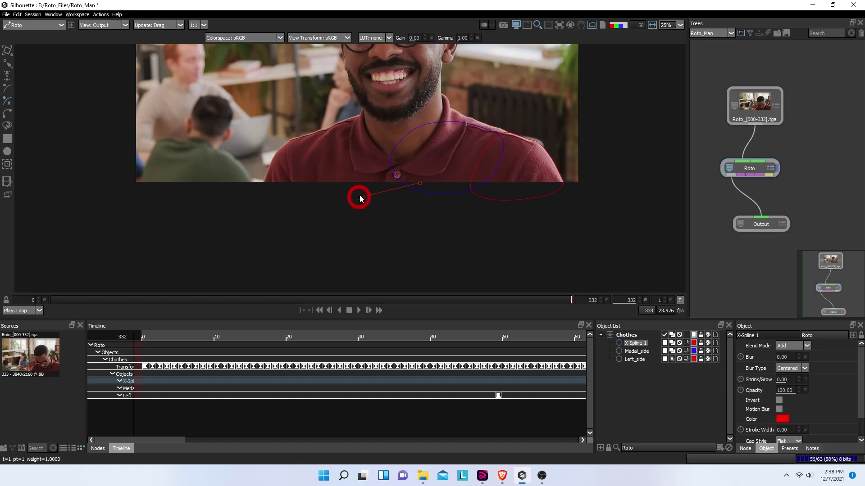
click(359, 197)
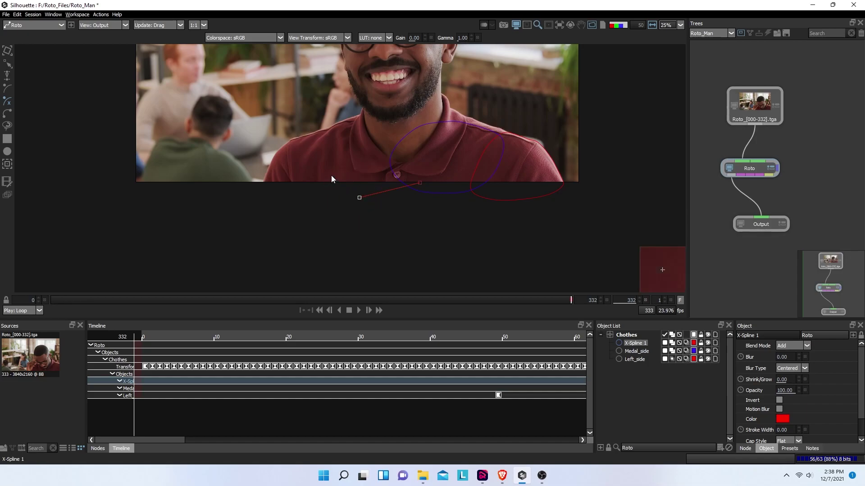
click(325, 152)
click(328, 134)
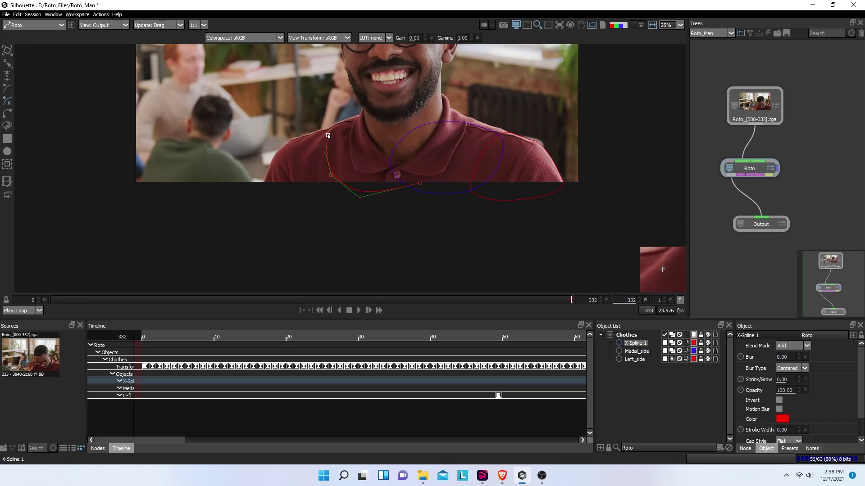
drag(340, 125, 359, 120)
click(374, 118)
click(391, 116)
click(431, 120)
click(455, 131)
click(449, 144)
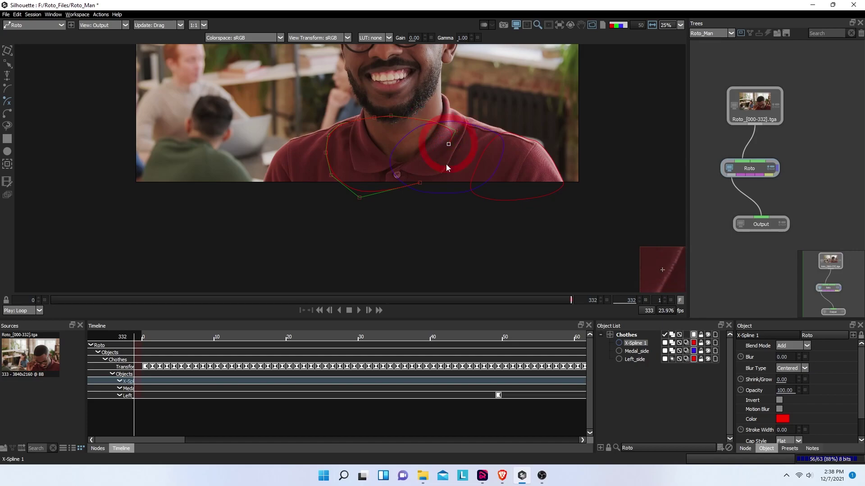
click(435, 172)
click(419, 183)
drag(420, 185, 422, 193)
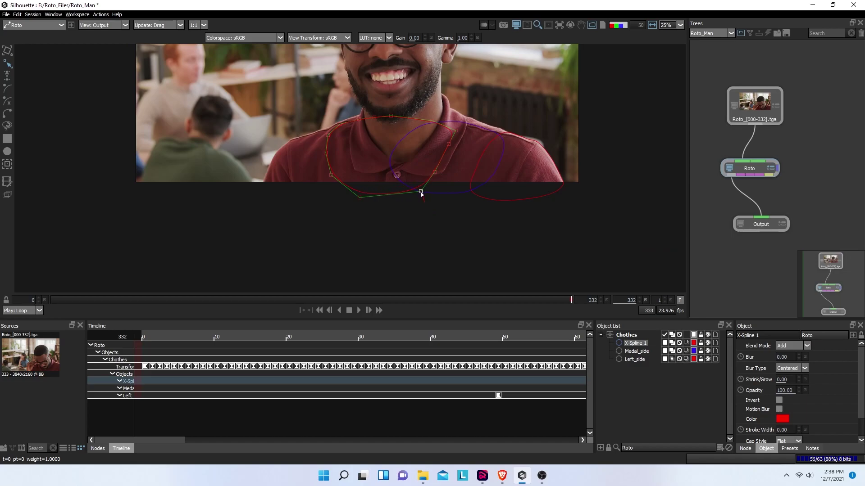
click(421, 192)
- Open the Mocha tracker for the new X-Spline and rename the shape Proper_medal
click(7, 164)
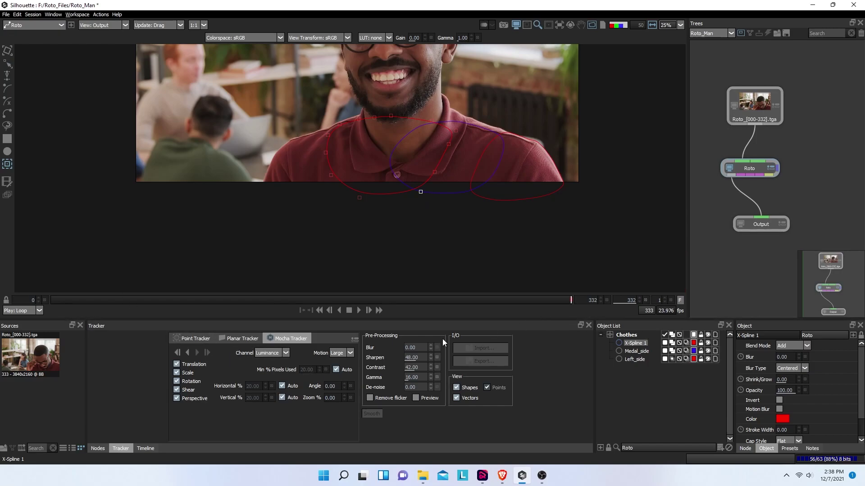
double_click(635, 343)
text(Prope)
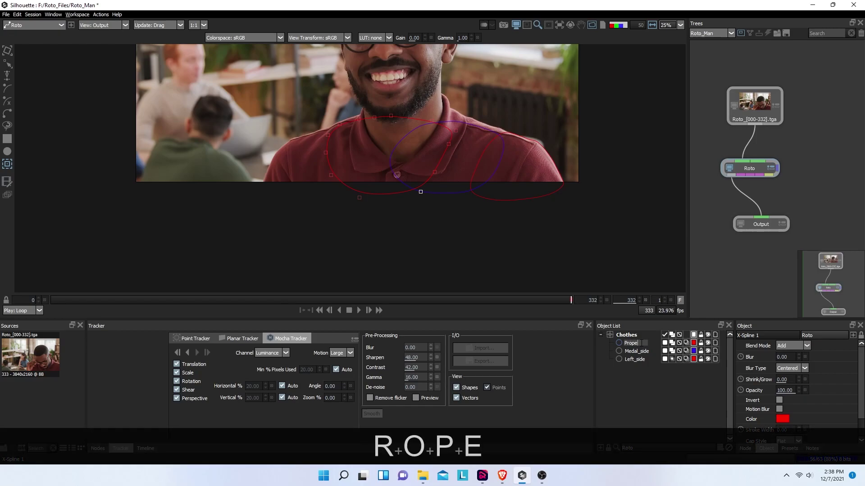
text(r_me)
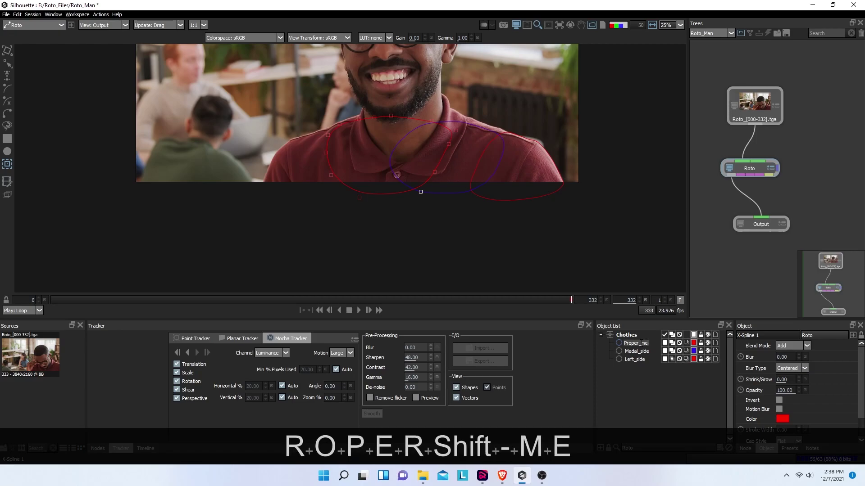
text(dal)
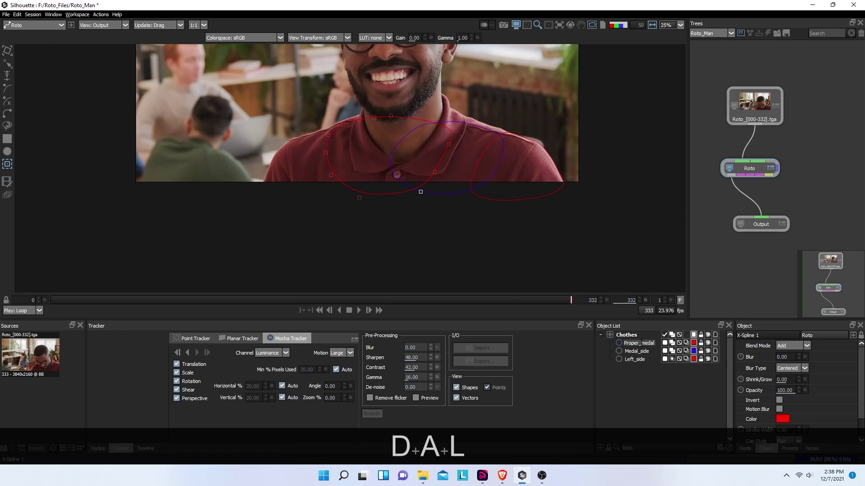
- Clear the shape selection and run the Mocha tracker backward from frame 332 to frame 0
click(632, 391)
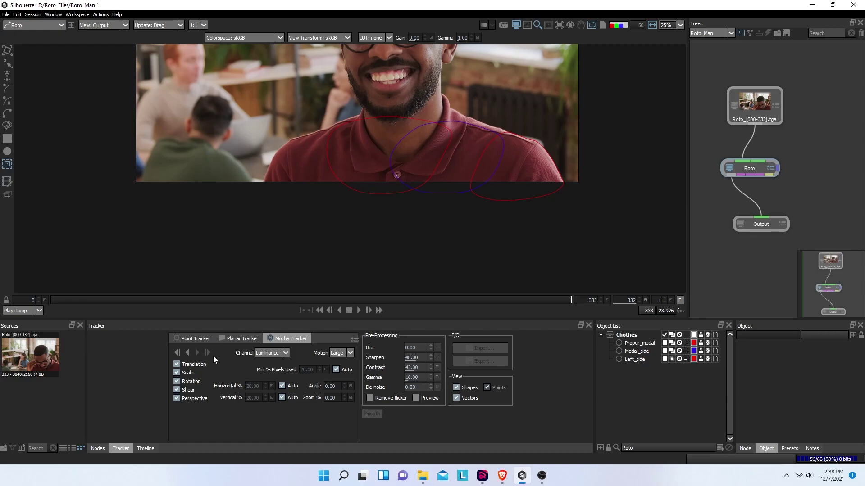
click(177, 353)
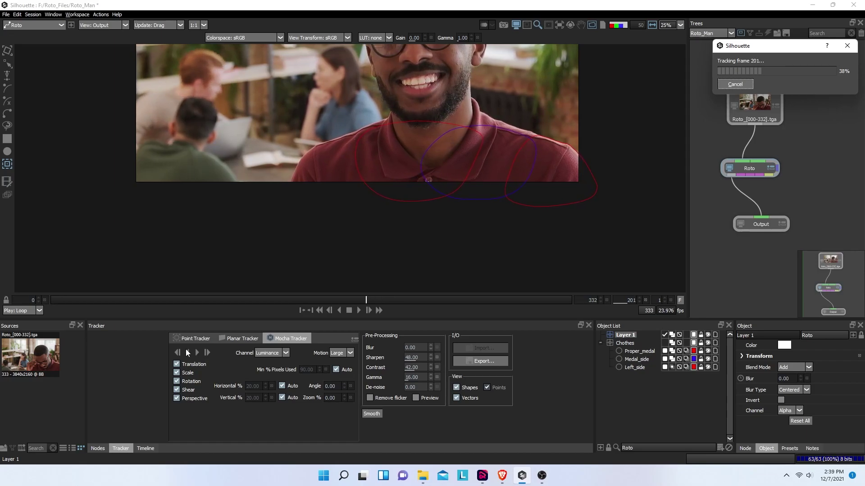
click(126, 25)
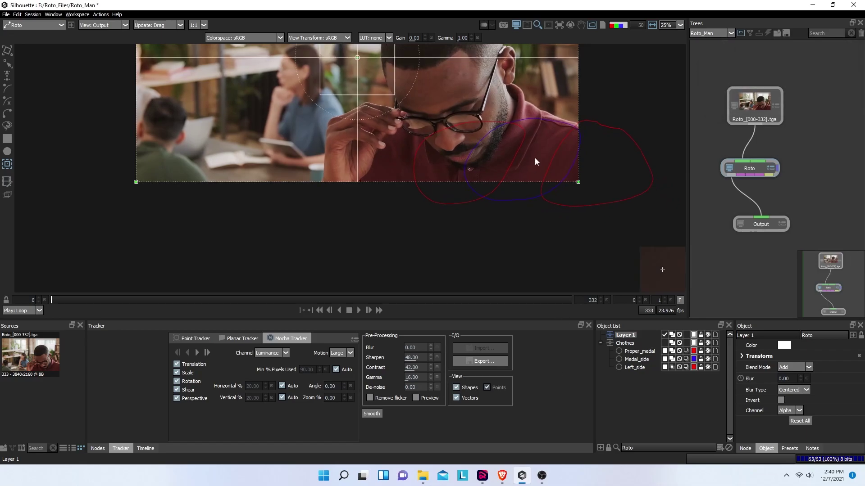
- At frame 0, select the Left_side shape and lock it
scroll(506, 176, up, 3)
drag(445, 193, 570, 102)
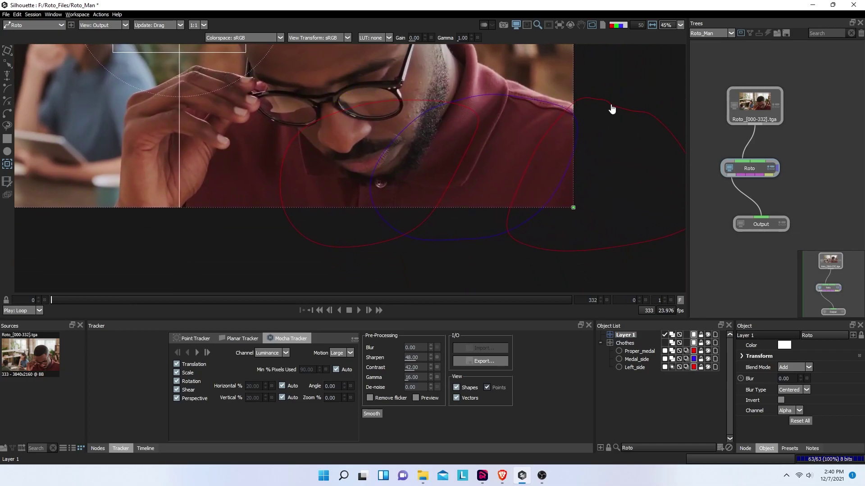
click(638, 368)
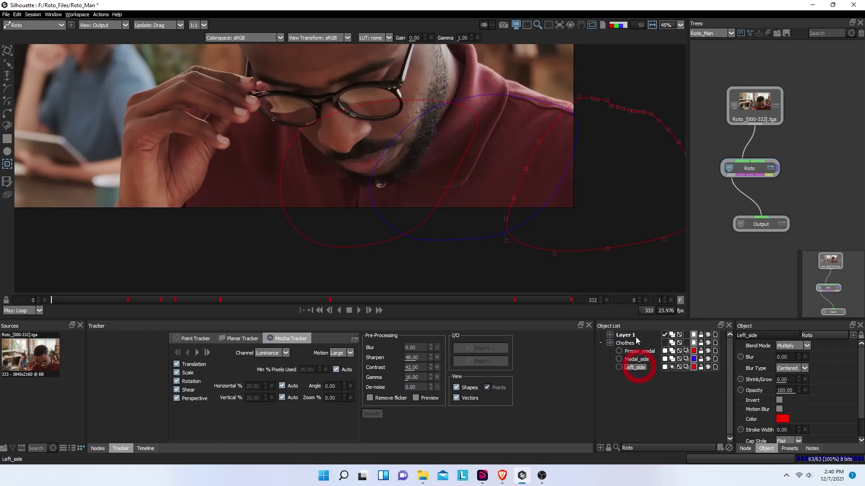
click(699, 368)
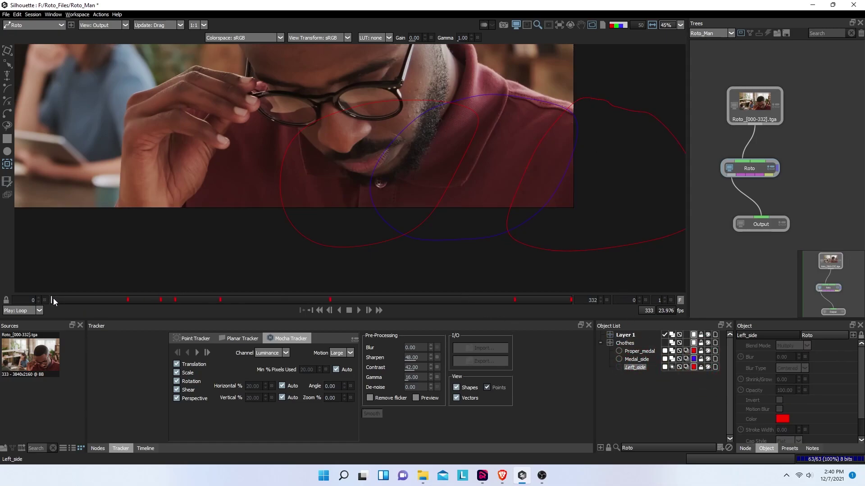
- Go to frame 23, reselect Left_side with point editing active and unlock the shape
drag(53, 301, 87, 304)
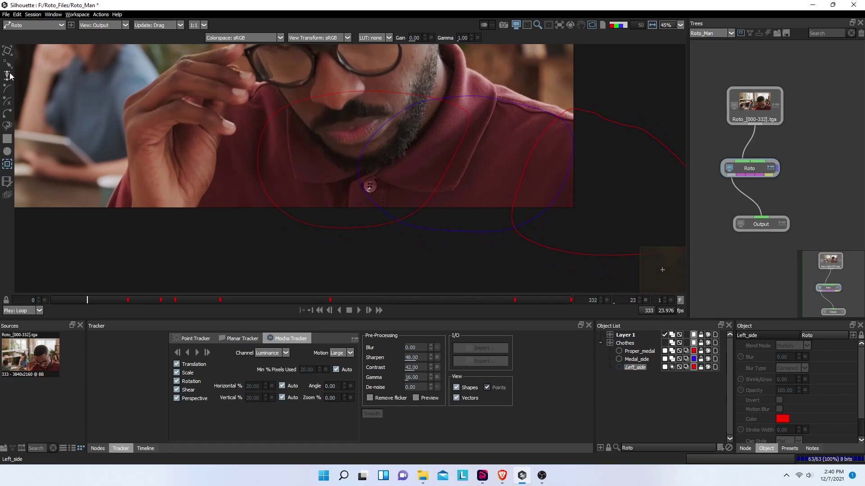
key(ctrl+3)
click(577, 109)
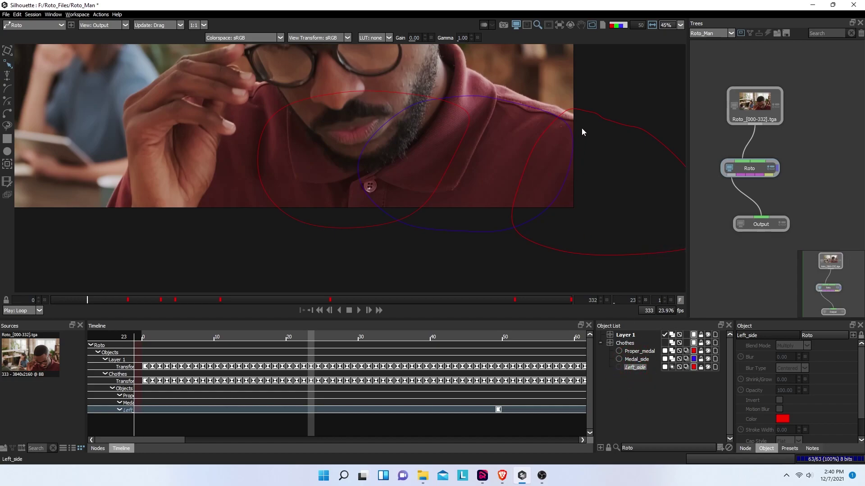
click(8, 64)
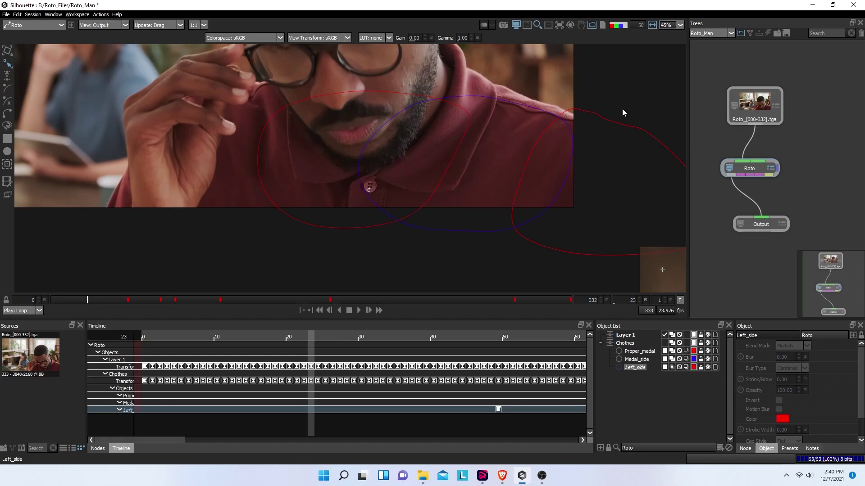
click(605, 123)
click(607, 120)
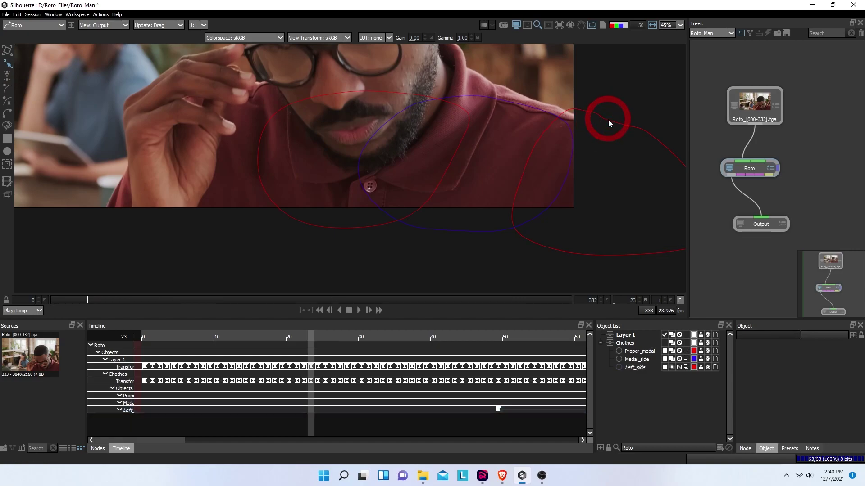
click(636, 368)
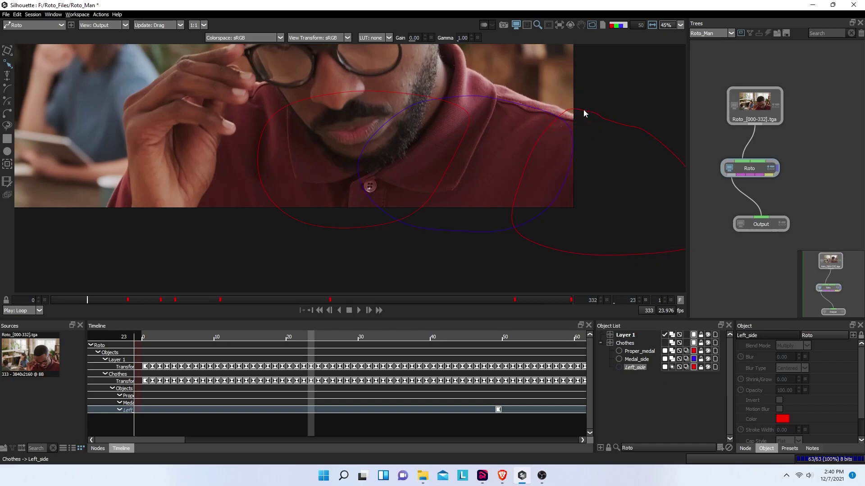
key(t)
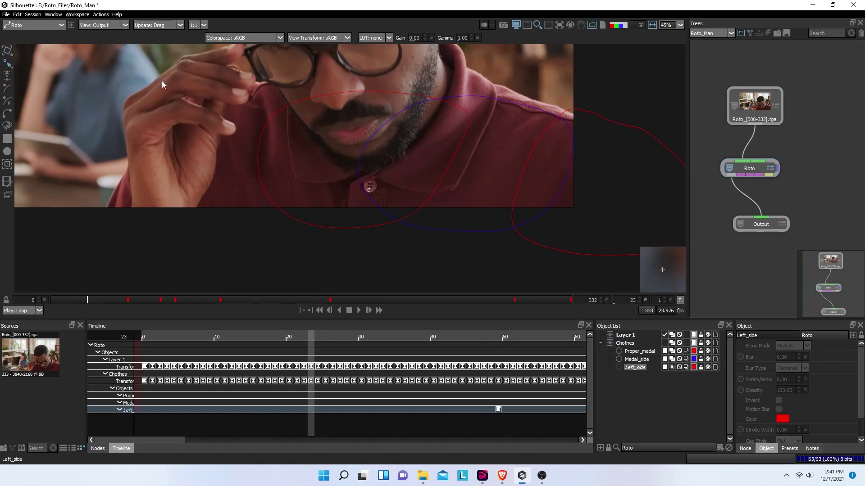
drag(561, 162, 386, 161)
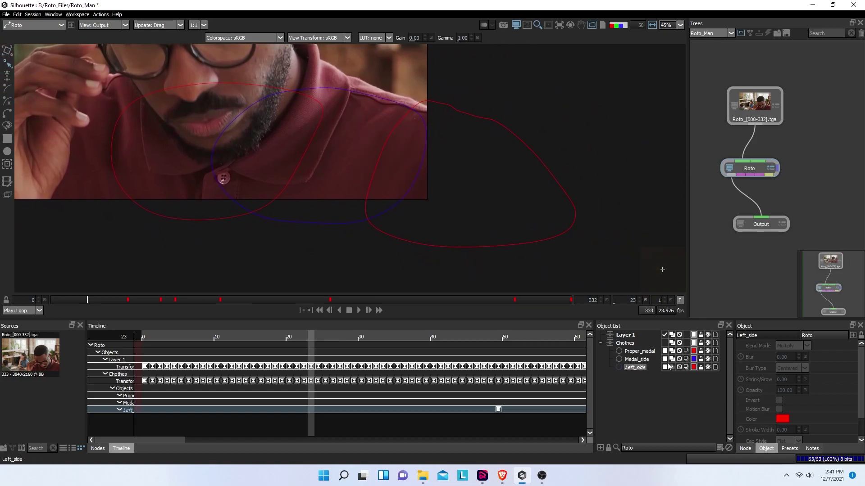
click(700, 367)
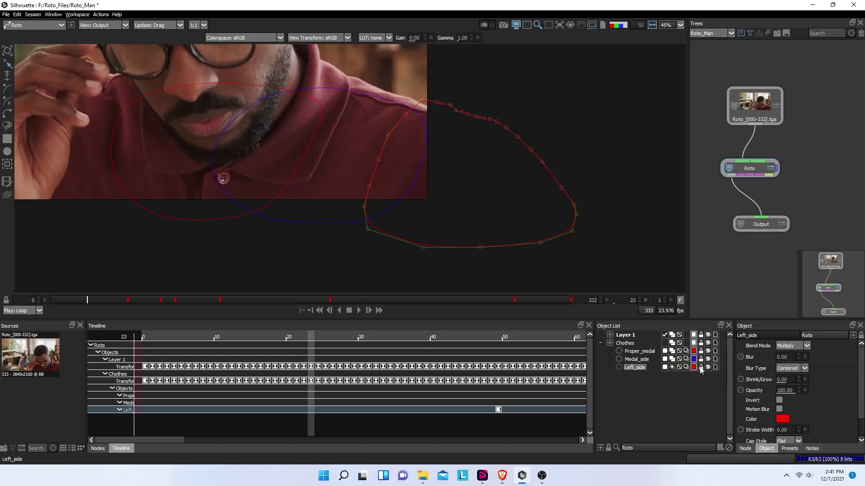
- At frame 23, nudge the Left_side point nearest the image edge down five increments and move it onto the shoulder line
scroll(441, 134, up, 5)
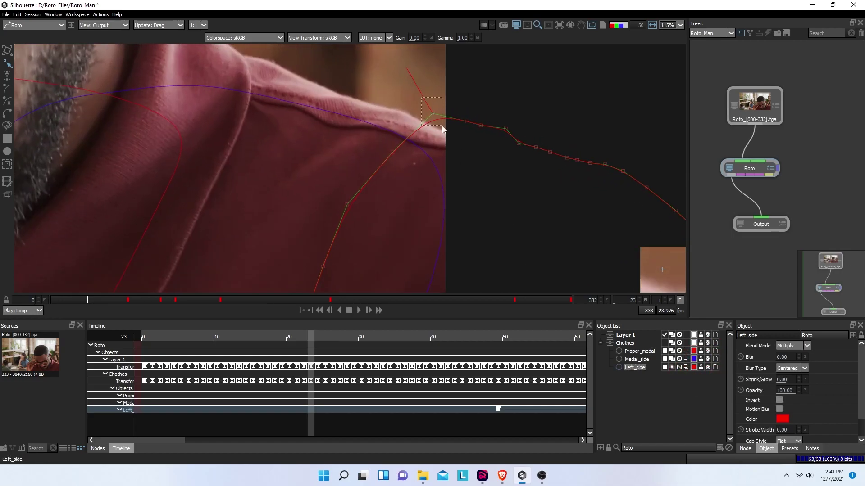
key(Down)
key(Down)
key(Down)
key(Down)
key(Down)
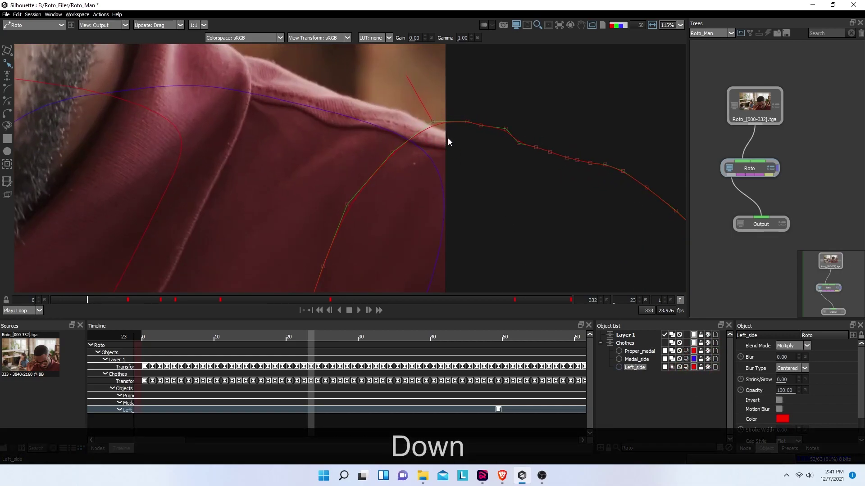
drag(430, 134, 409, 113)
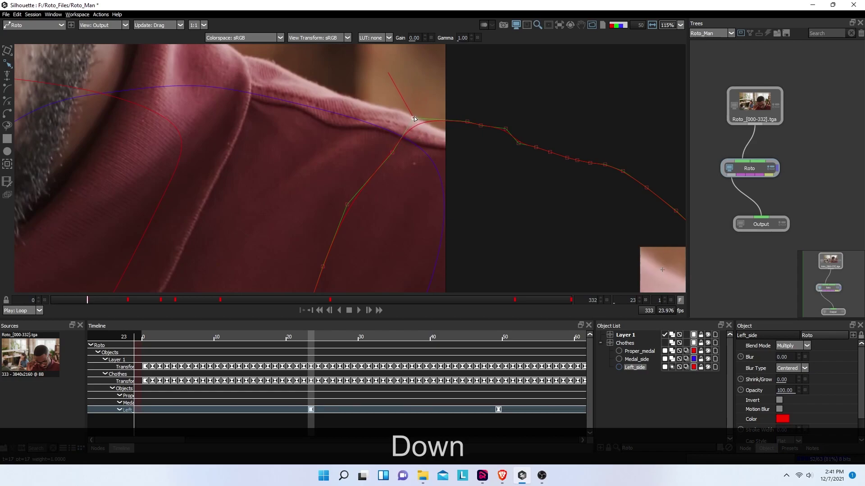
click(409, 114)
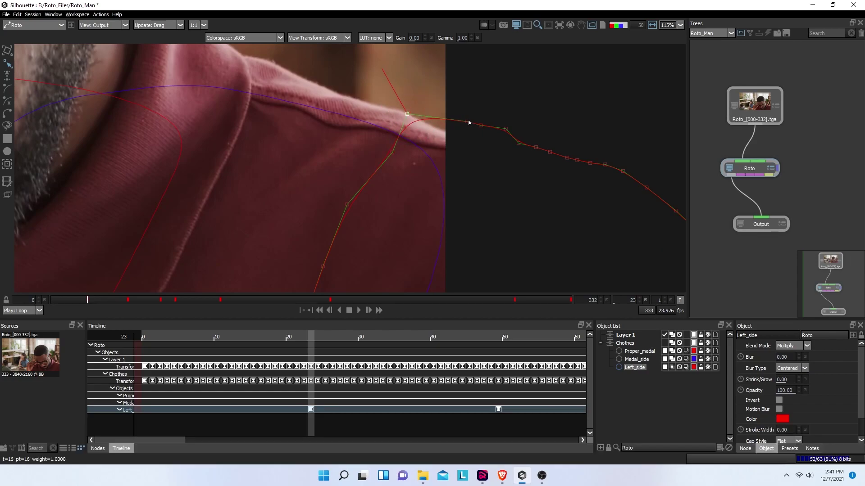
- Select the two Left_side points just outside the image edge and nudge them down seven increments
drag(463, 115, 502, 139)
key(Down)
key(Down)
key(Down)
key(Down)
key(Down)
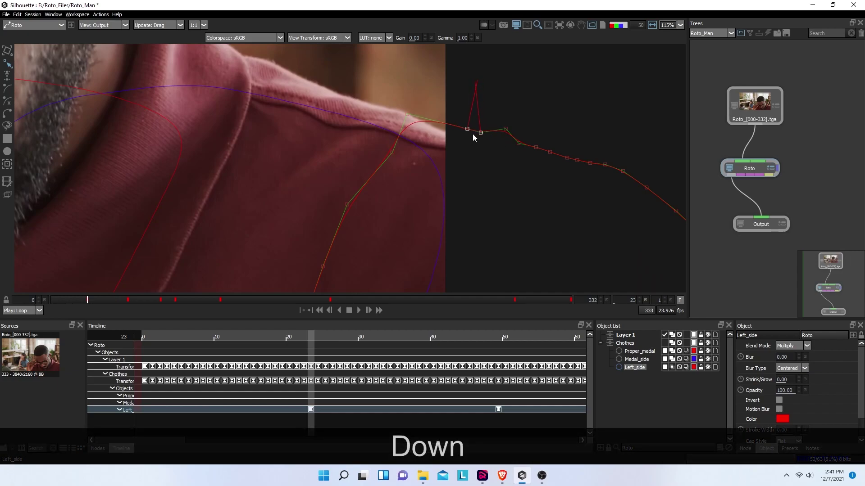
key(Down)
key(Down)
- At frames 14 and 39, move the Left_side points near the image edge onto the shoulder line
drag(88, 301, 74, 301)
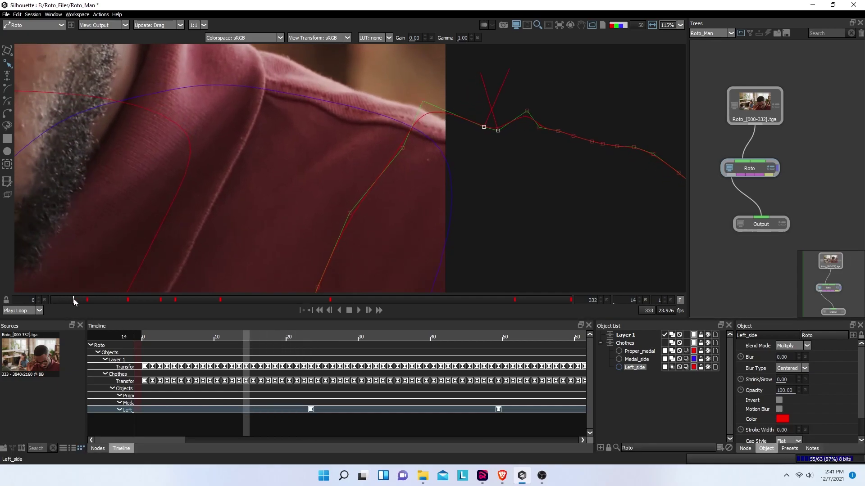
drag(423, 102, 412, 112)
drag(66, 295, 113, 312)
mouse_move(368, 114)
mouse_down()
mouse_move(446, 152)
mouse_move(445, 140)
mouse_move(385, 118)
mouse_up()
click(463, 150)
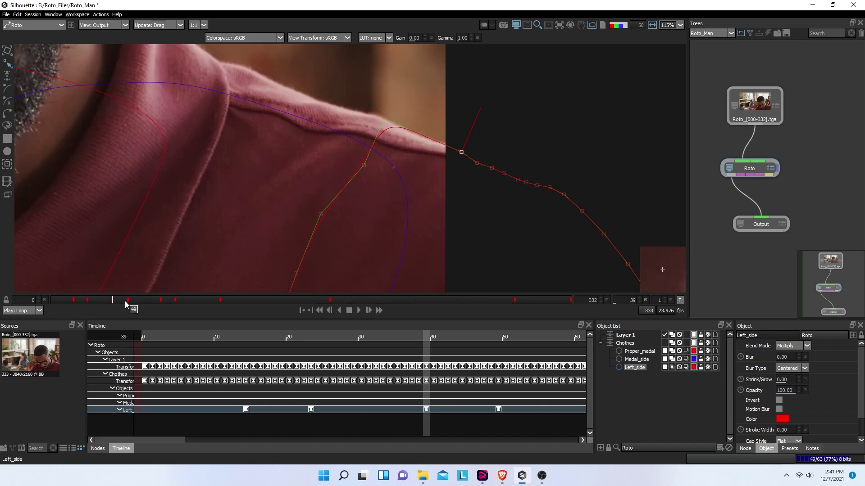
- Return to frame 0 and change the Proper_medal shape's outline colour to yellow
drag(113, 301, 1, 318)
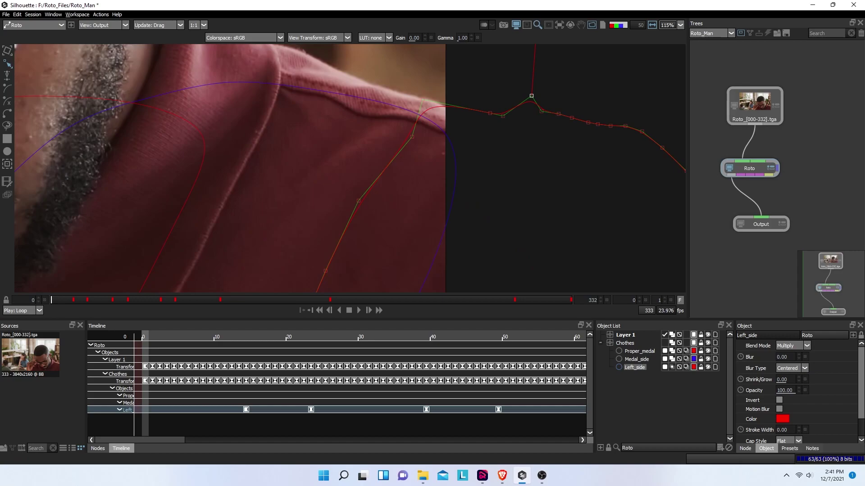
click(694, 367)
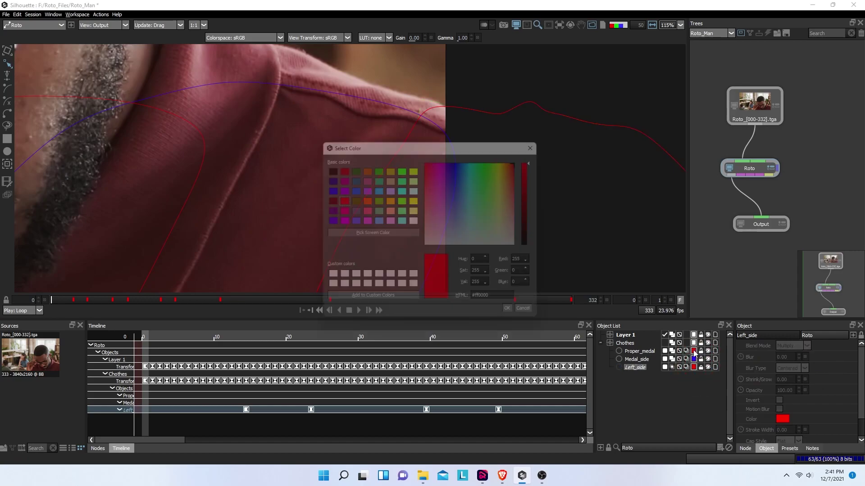
click(514, 155)
drag(514, 155, 508, 153)
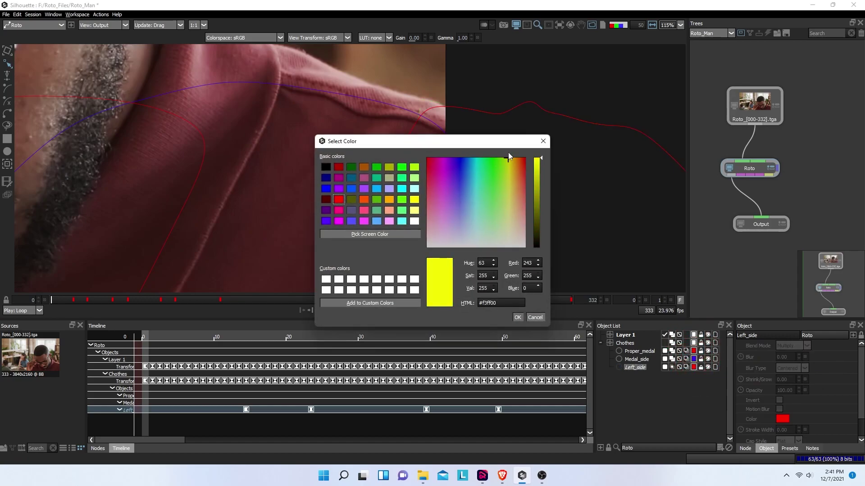
click(517, 318)
- Review how all three shirt shapes follow the man across the shot, ending at frame 0
scroll(211, 177, down, 3)
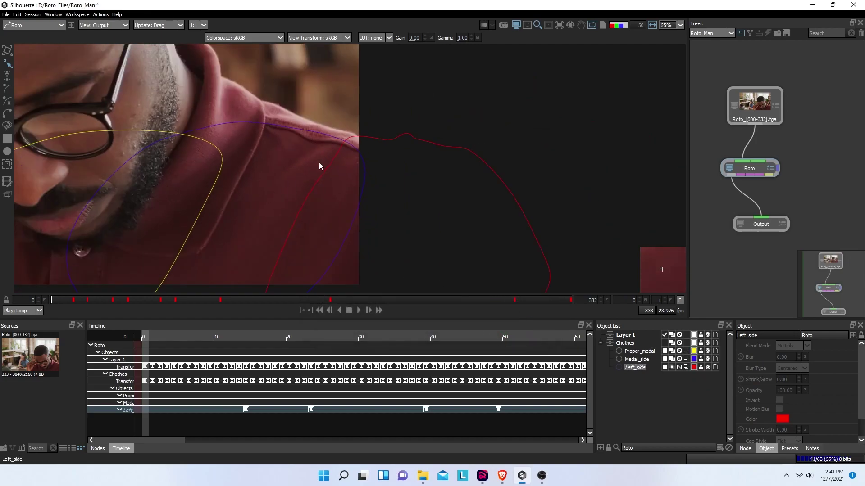
scroll(215, 185, down, 2)
drag(215, 186, 386, 156)
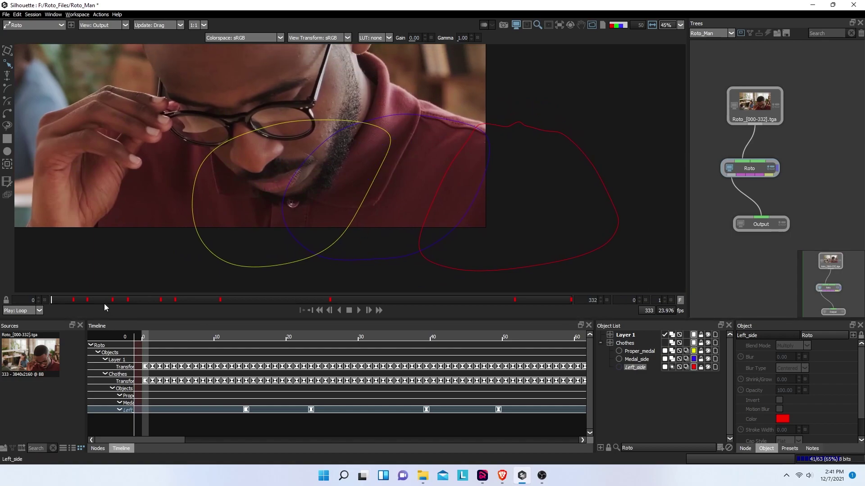
drag(105, 301, 237, 310)
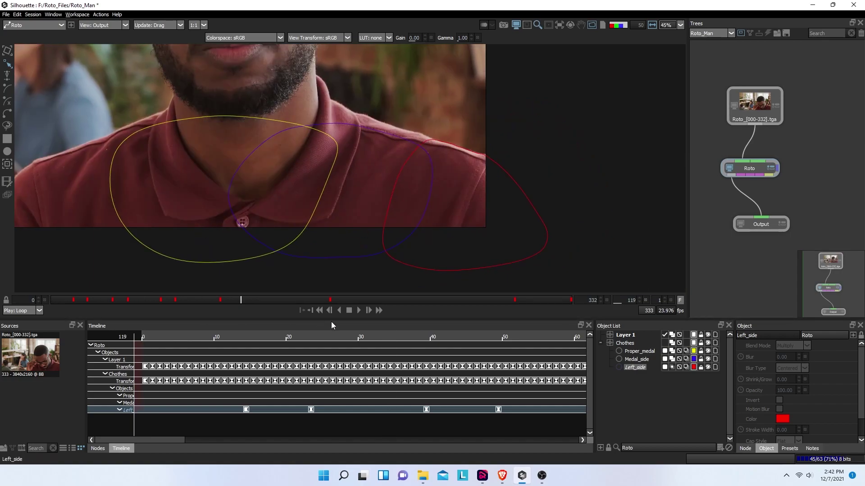
click(332, 300)
drag(444, 330, 1, 323)
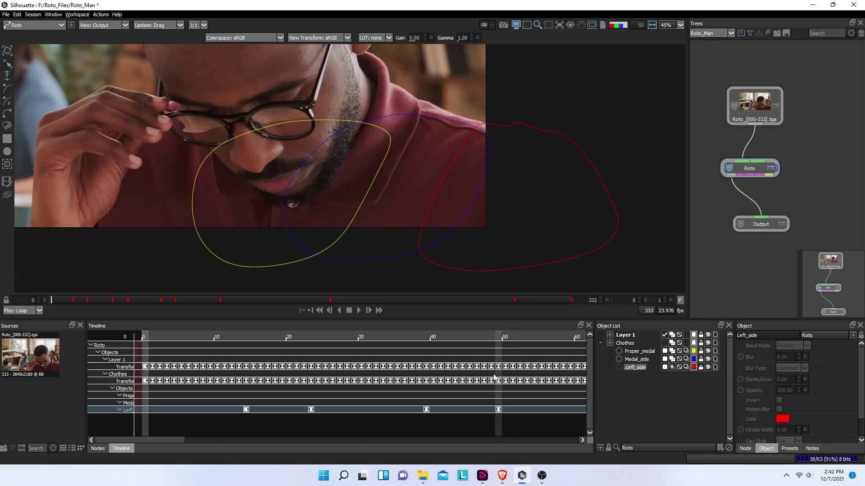
- Delete the Layer 1 layer from the object list
click(631, 350)
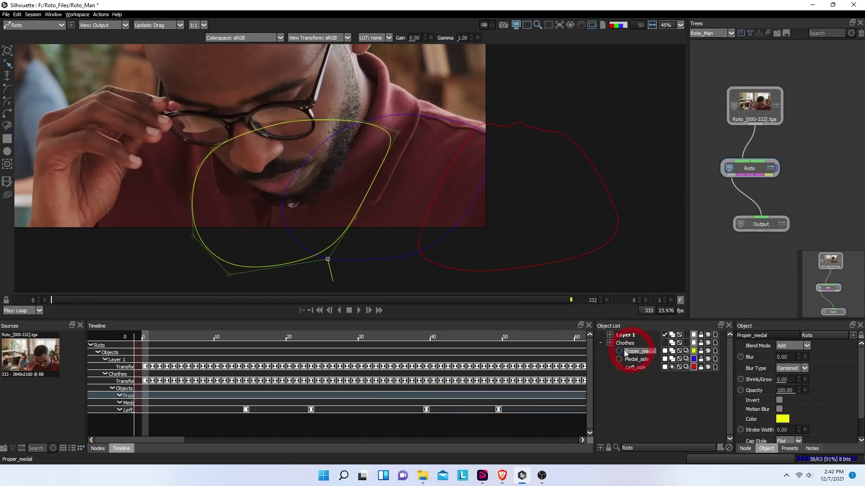
click(627, 344)
click(626, 336)
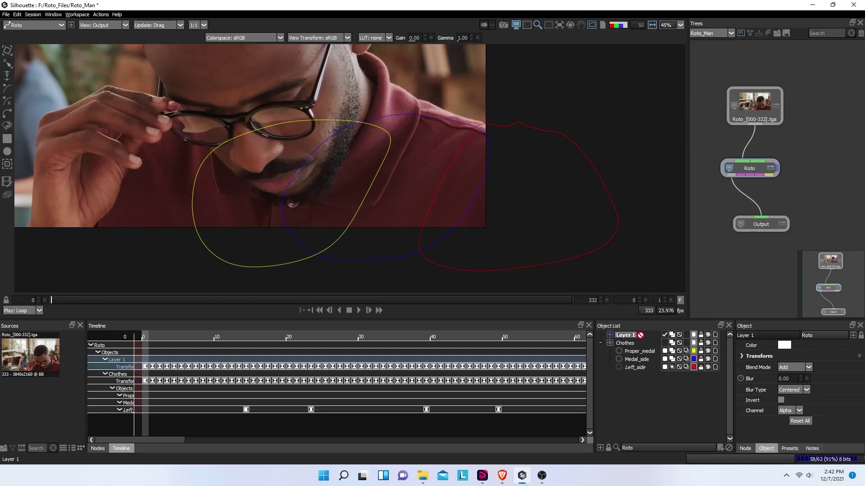
key(Delete)
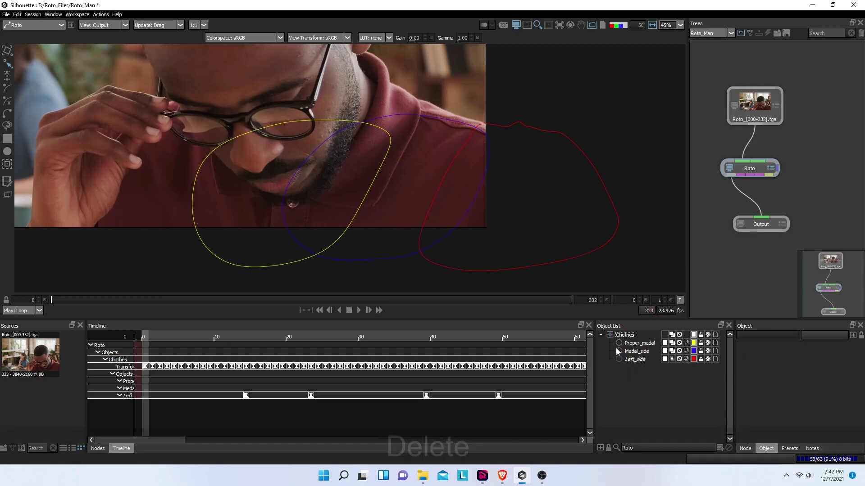
- In the Chothes layer at frame 168, start a new X-Spline on the collar beside the neck
click(628, 335)
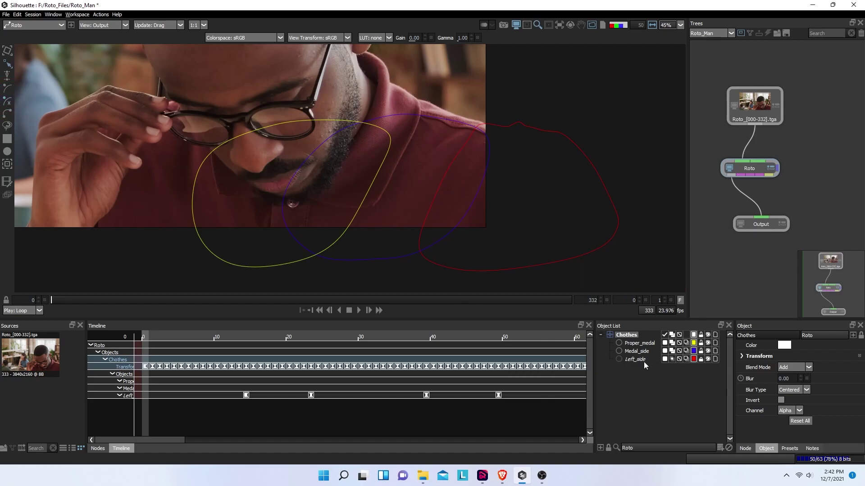
scroll(397, 127, up, 1)
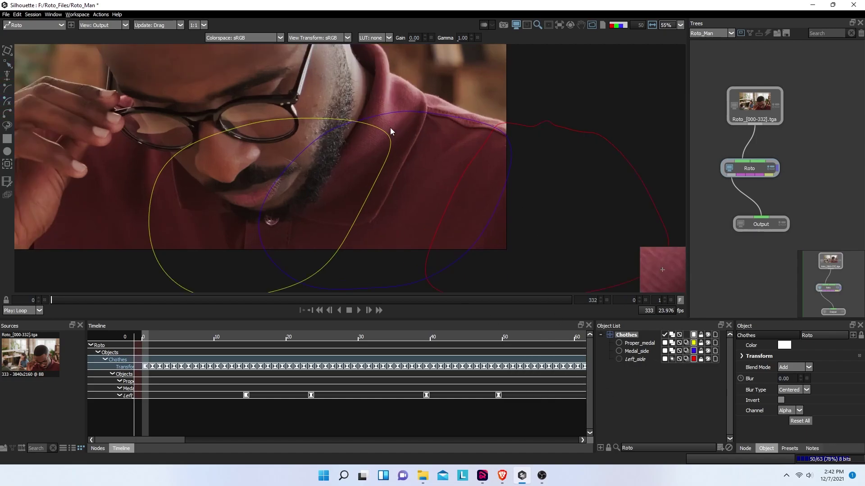
scroll(390, 130, up, 3)
drag(287, 299, 315, 301)
scroll(299, 258, down, 2)
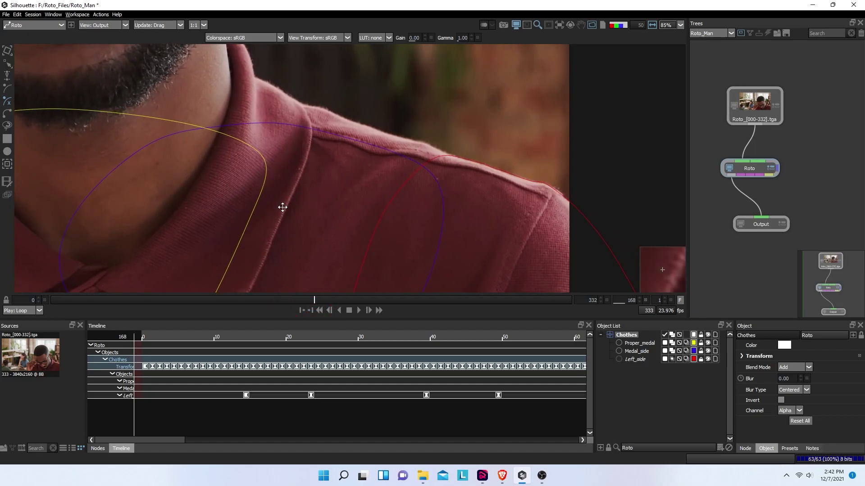
key(f)
scroll(436, 244, up, 5)
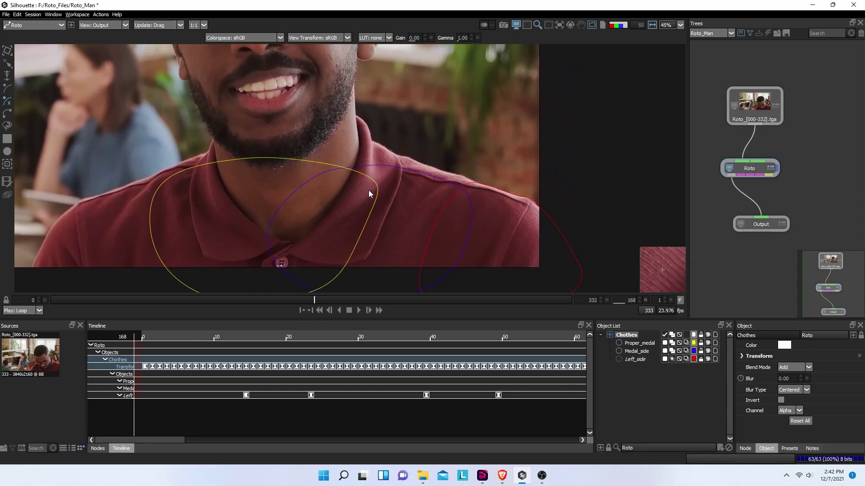
key(x)
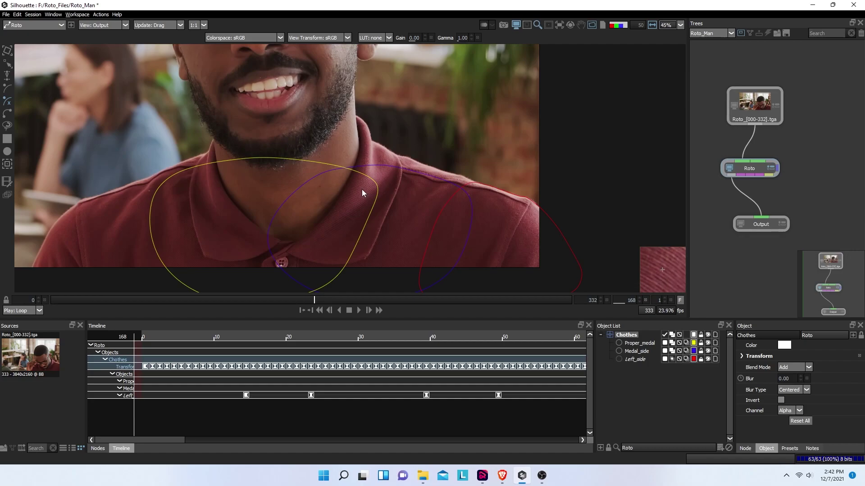
click(361, 190)
click(351, 182)
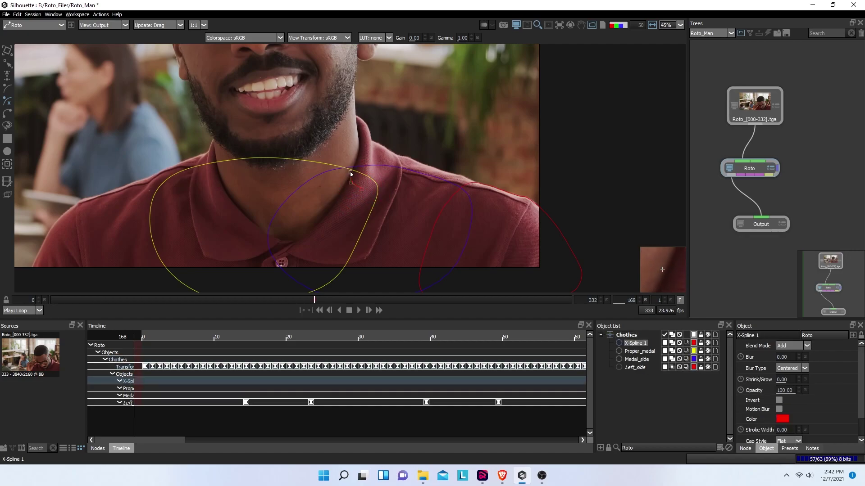
- Set the viewer gamma to 2.20 and gain to -3.00 while zoomed in on the collar
scroll(350, 171, up, 6)
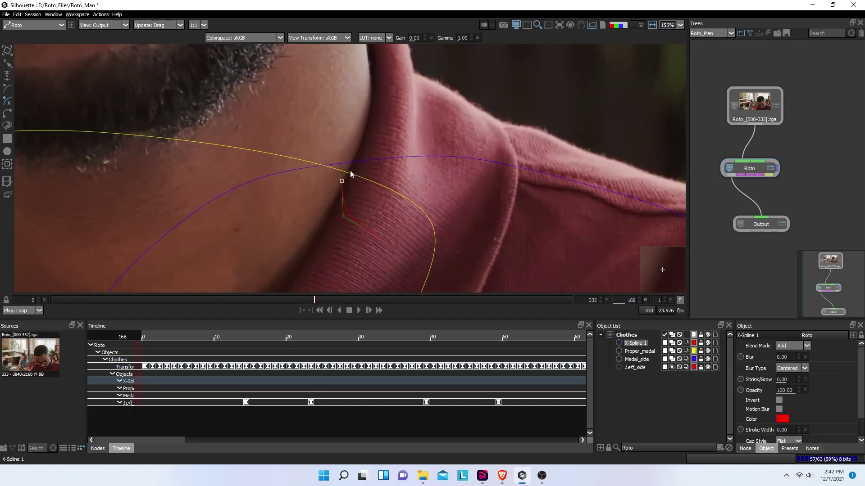
click(471, 39)
click(471, 39)
click(471, 38)
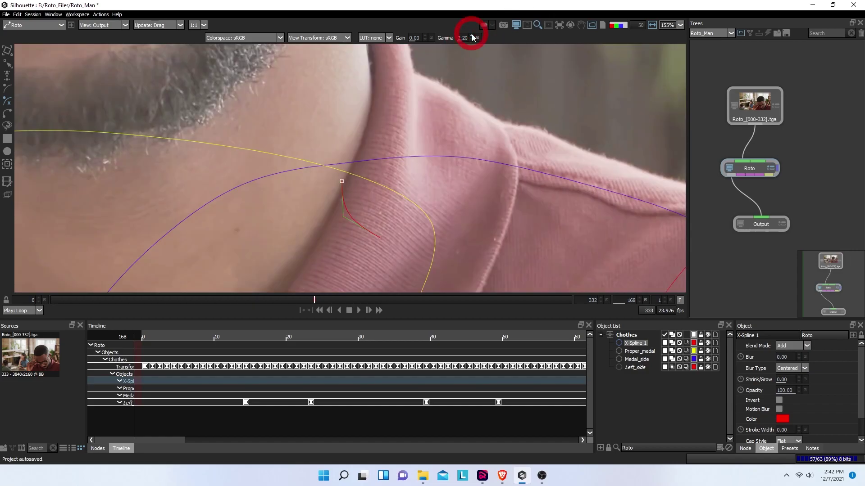
click(424, 40)
click(424, 39)
click(424, 40)
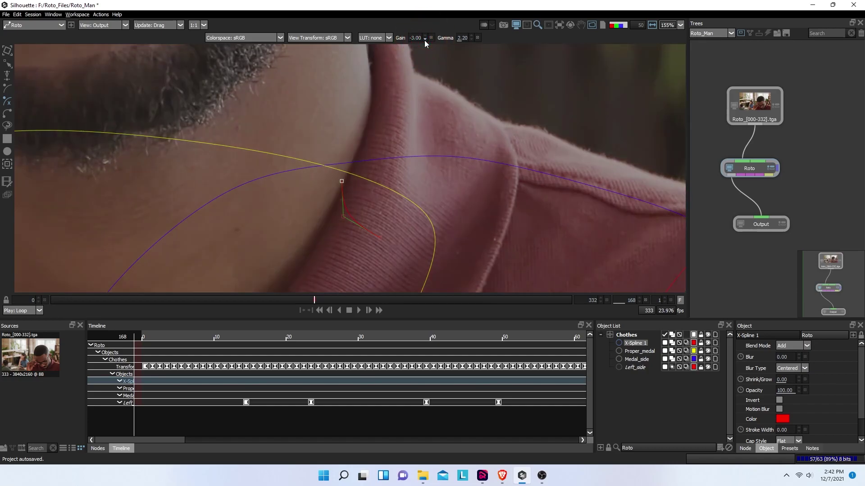
- Continue the new X-Spline up the collar's inner edge along the neck to the collar's highest point
drag(350, 171, 357, 158)
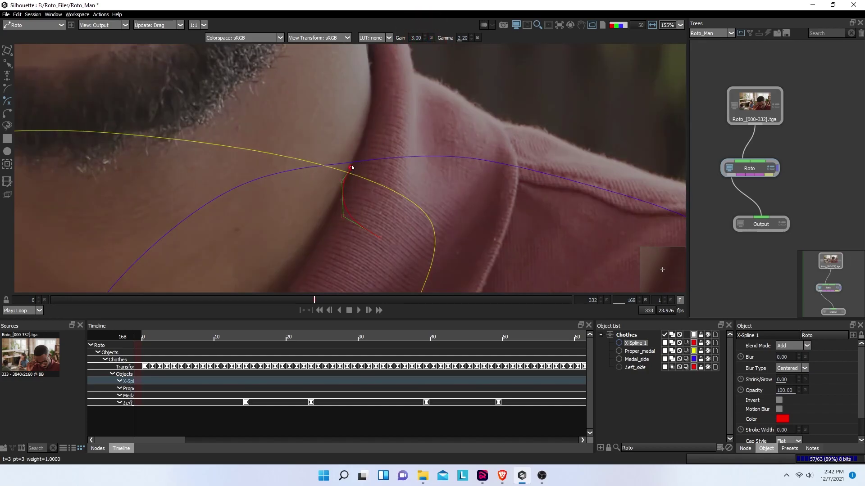
click(368, 121)
click(372, 83)
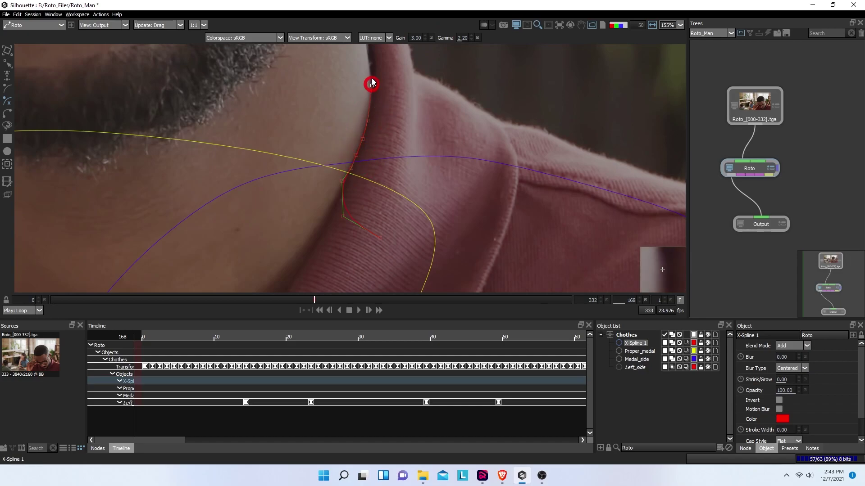
click(371, 60)
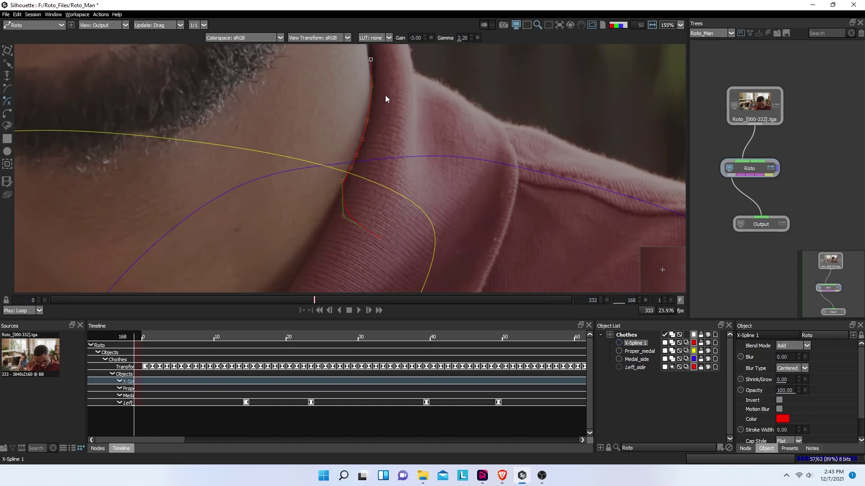
drag(385, 95, 367, 197)
click(350, 140)
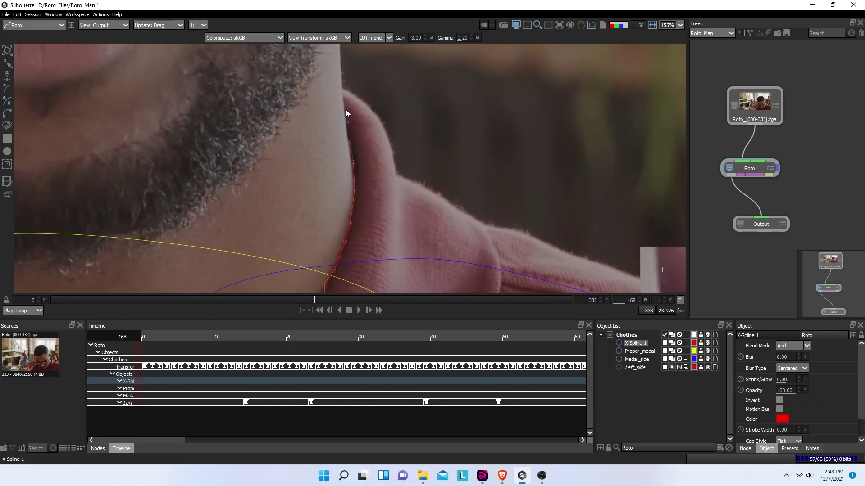
click(341, 93)
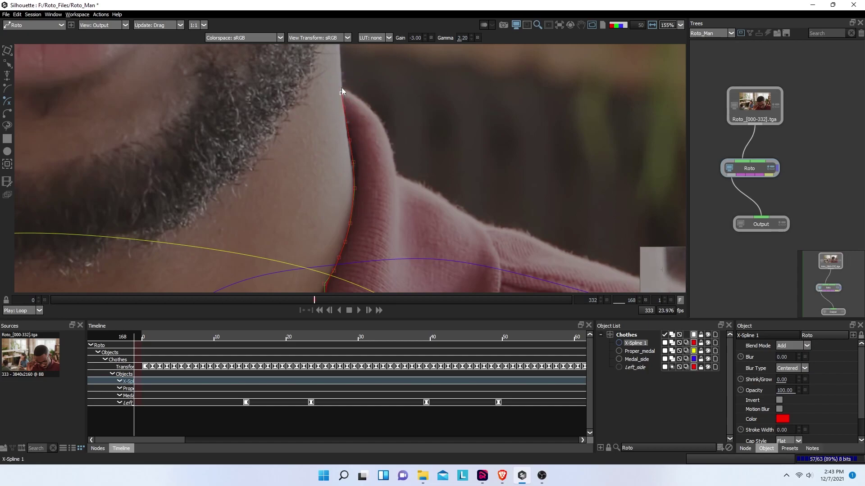
- Trace the X-Spline around the collar's highest point and down its back edge to the corner with the folded collar
click(355, 95)
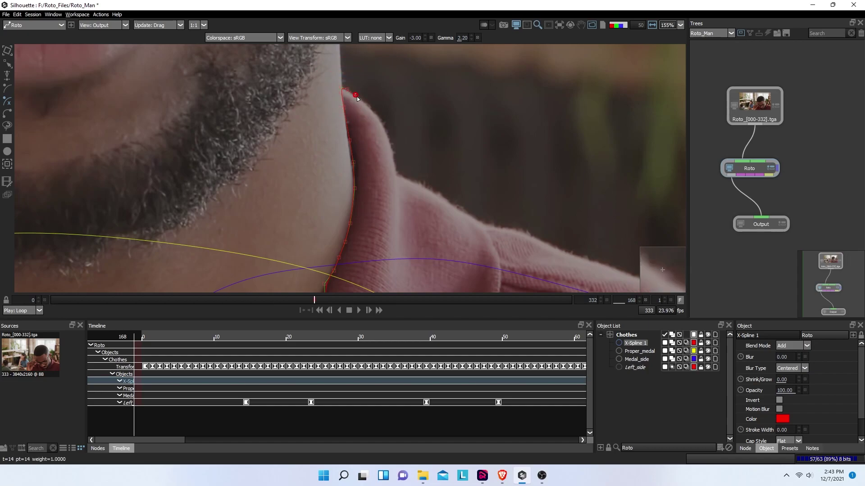
click(365, 101)
click(373, 110)
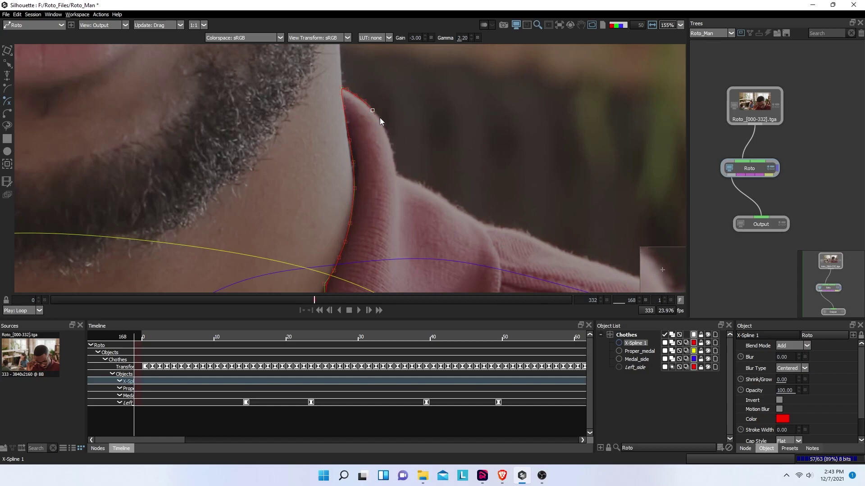
click(384, 129)
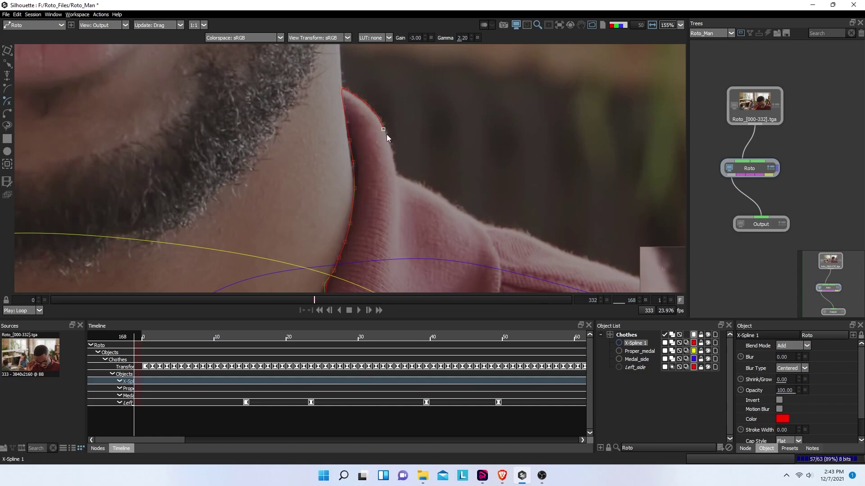
key(Right)
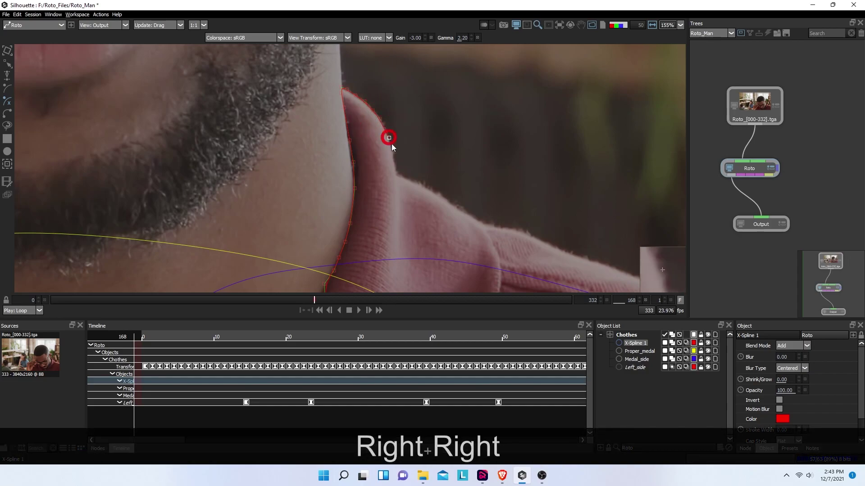
click(402, 177)
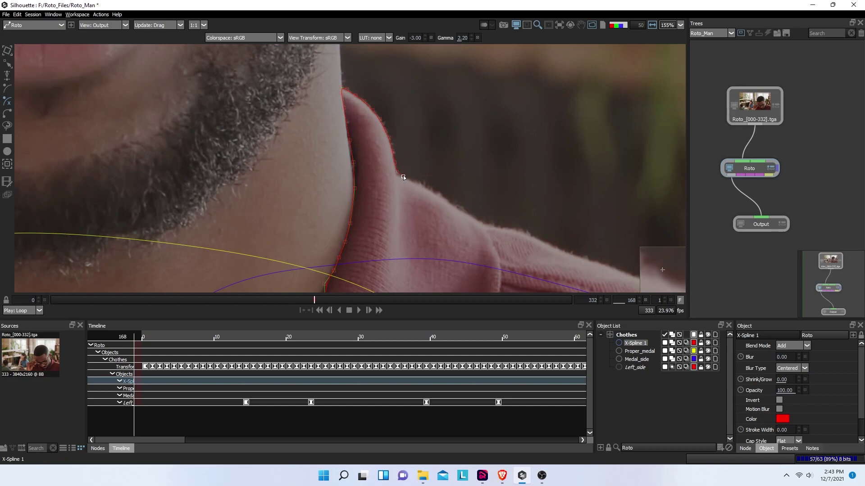
- Continue the X-Spline along the folded collar's outer edge to the point where the shoulder edge begins
click(417, 183)
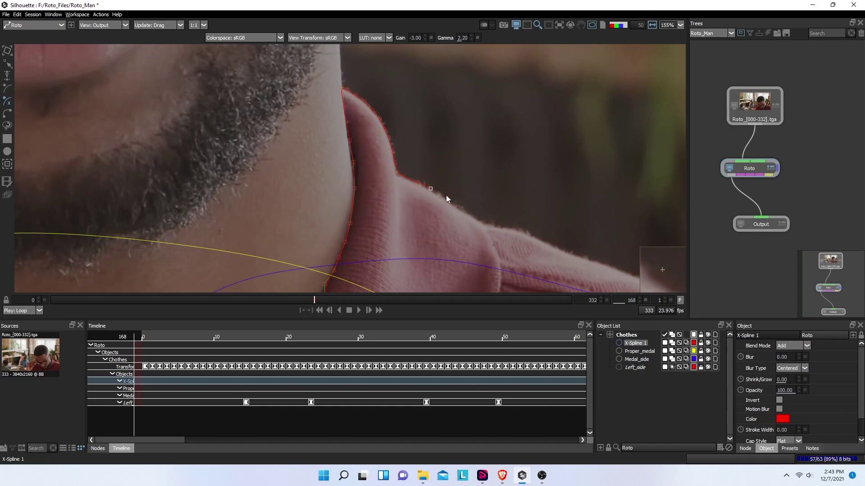
click(457, 205)
click(464, 210)
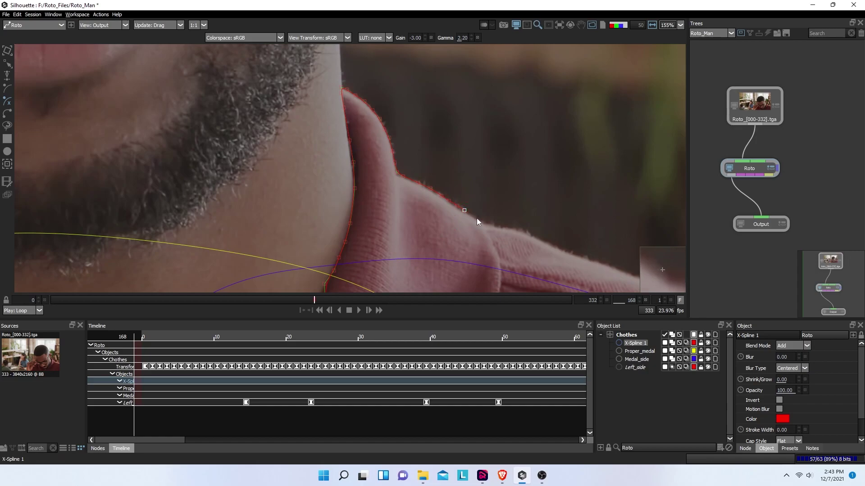
click(488, 224)
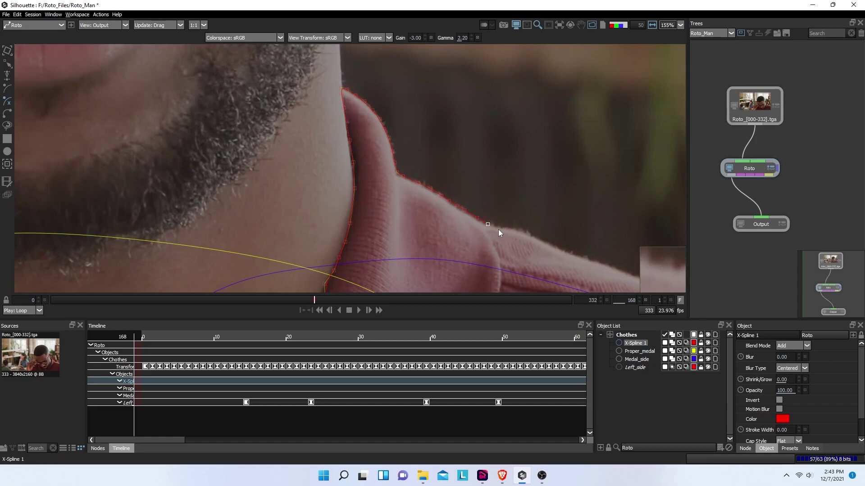
- Extend the X-Spline from the end of the folded collar down the first part of the shoulder's upper edge
click(504, 225)
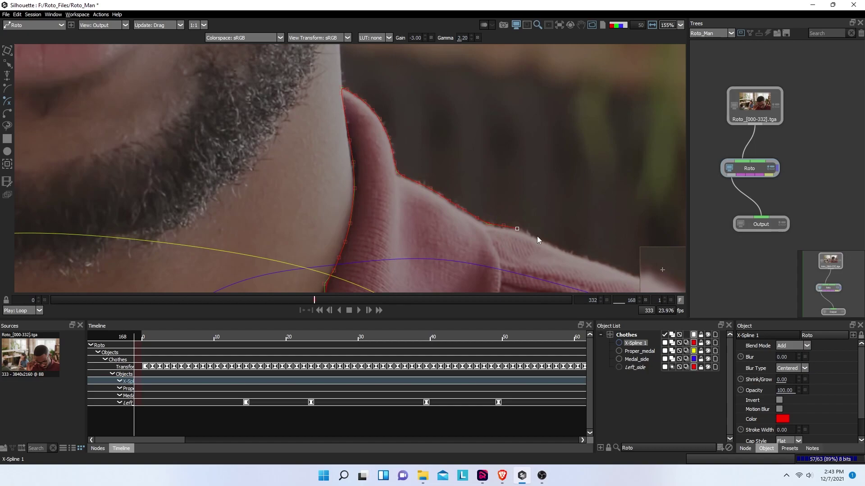
click(535, 237)
click(572, 252)
click(607, 264)
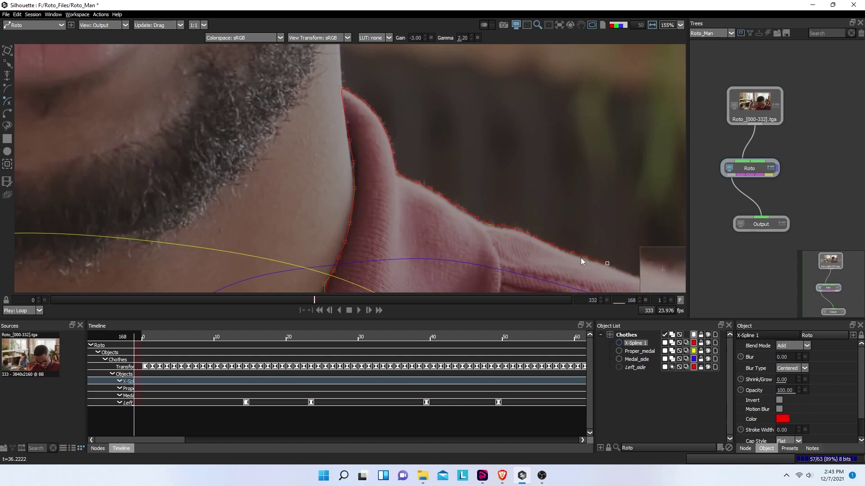
- Add points further along the shoulder edge and nudge them down onto the fabric outline
key(space)
drag(440, 224, 237, 53)
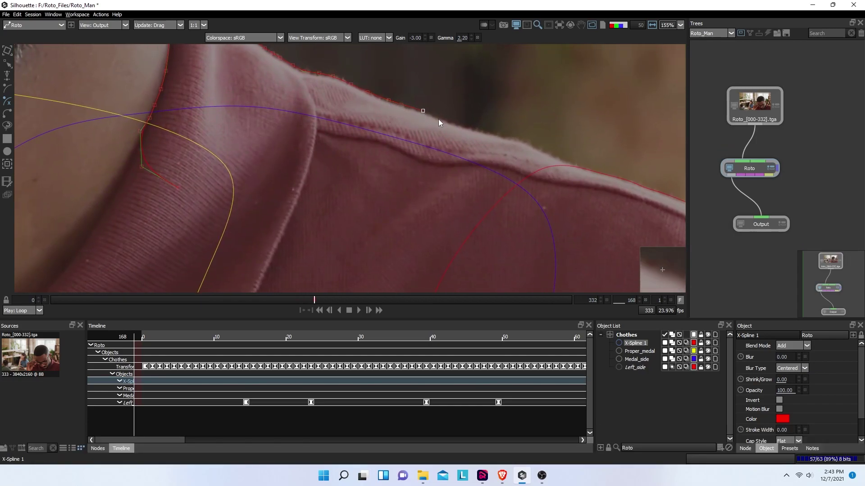
key(Down)
key(Down)
key(Down)
click(388, 100)
key(Down)
key(Down)
click(422, 112)
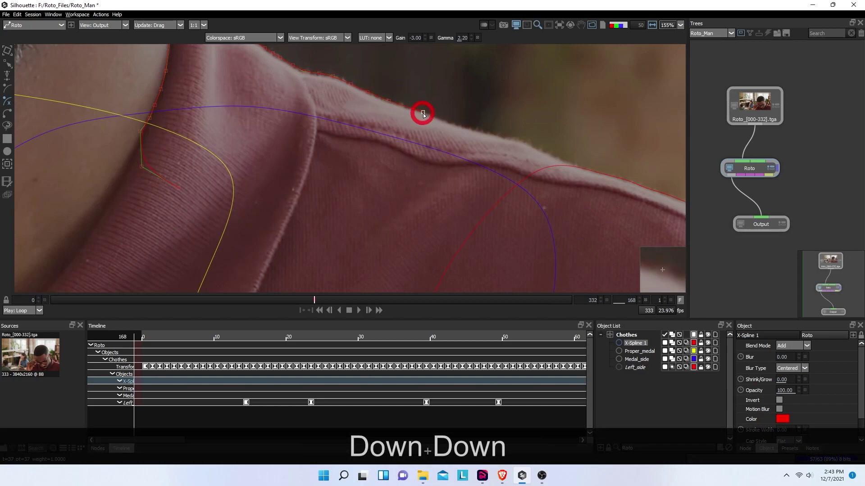
- Trace the X-Spline over the middle of the shoulder edge and around its raised fabric bump
click(447, 121)
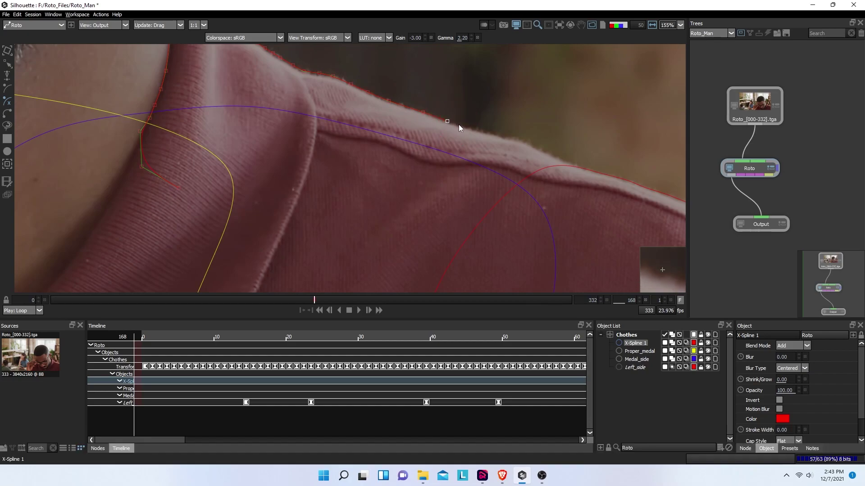
click(461, 126)
click(479, 132)
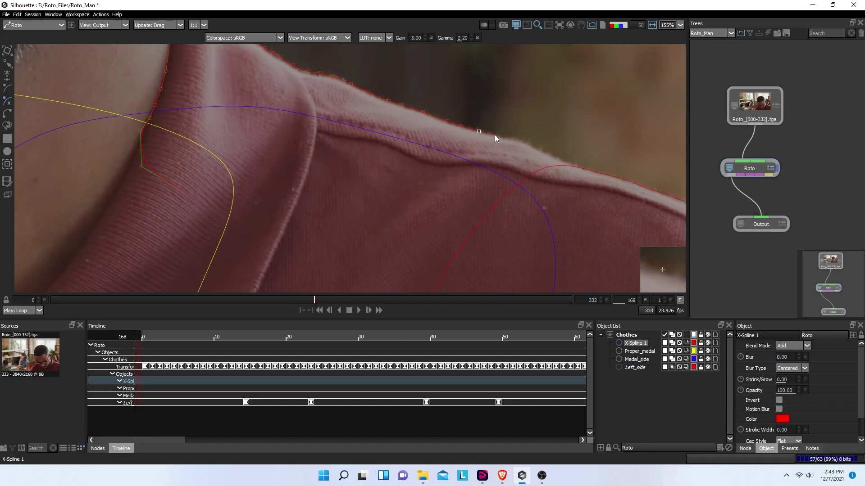
click(496, 134)
click(523, 141)
click(541, 151)
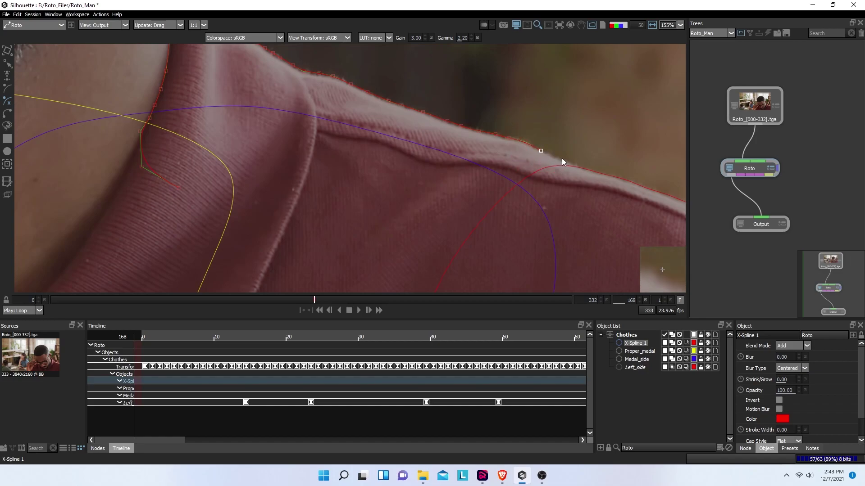
- Nudge the spline point onto the shoulder edge and extend the outline into the overlap with the Left_side shape
key(Down)
key(Down)
key(Down)
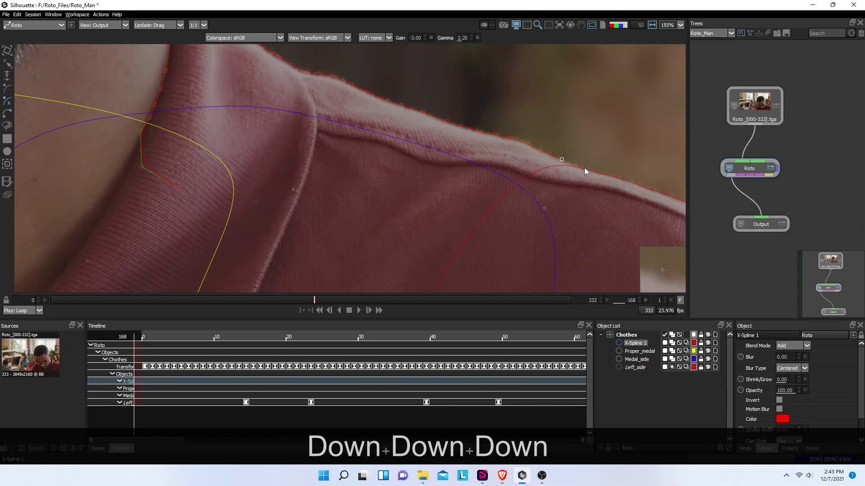
click(587, 170)
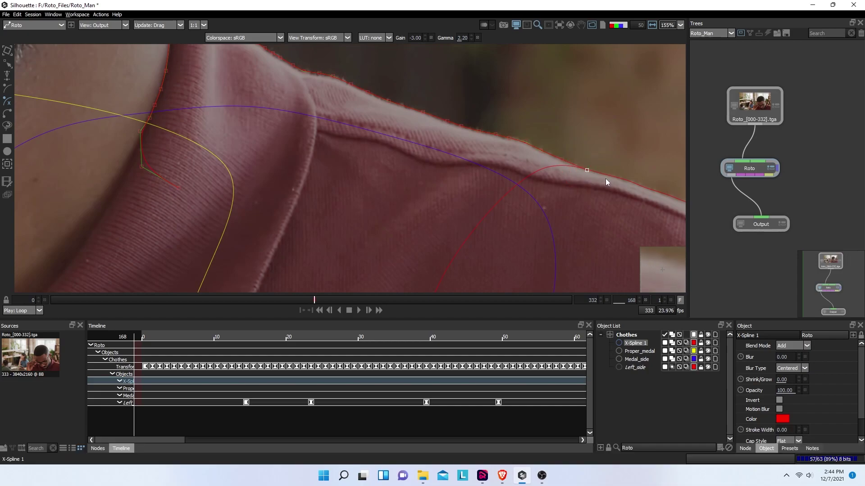
- Close the X-Spline through the shirt's interior below the shoulder and collar, moving its starting point inward to smooth the loop
click(607, 205)
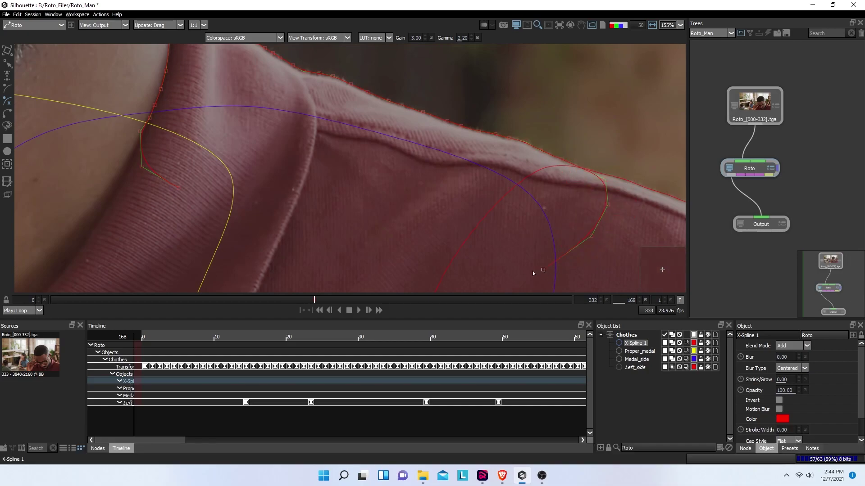
click(277, 271)
click(208, 257)
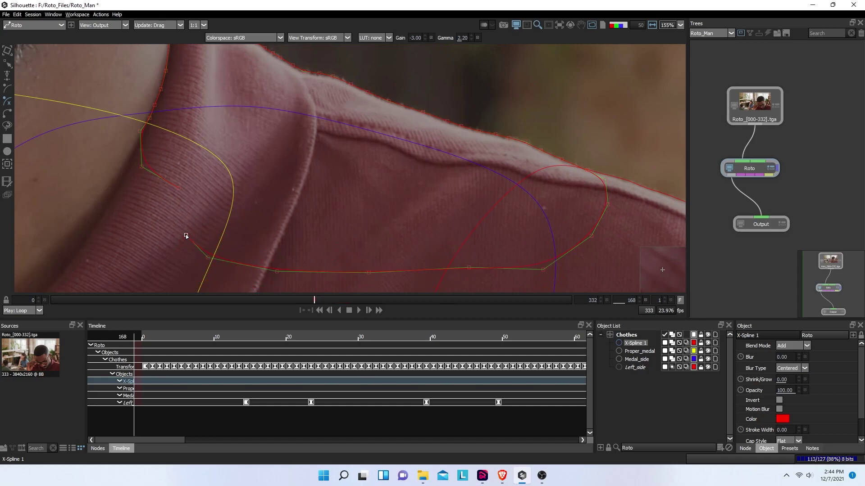
click(186, 235)
click(159, 198)
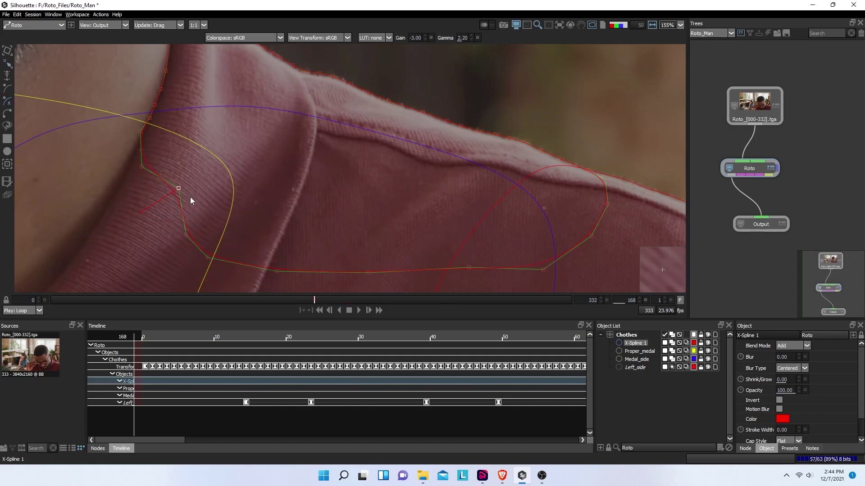
drag(158, 197, 150, 203)
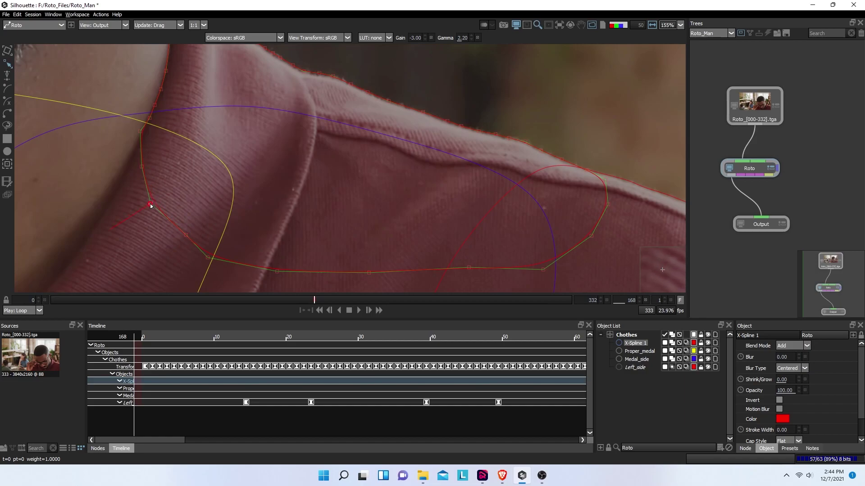
- Track X-Spline 1 backward from frame 168 with the Mocha Tracker
drag(277, 161, 331, 217)
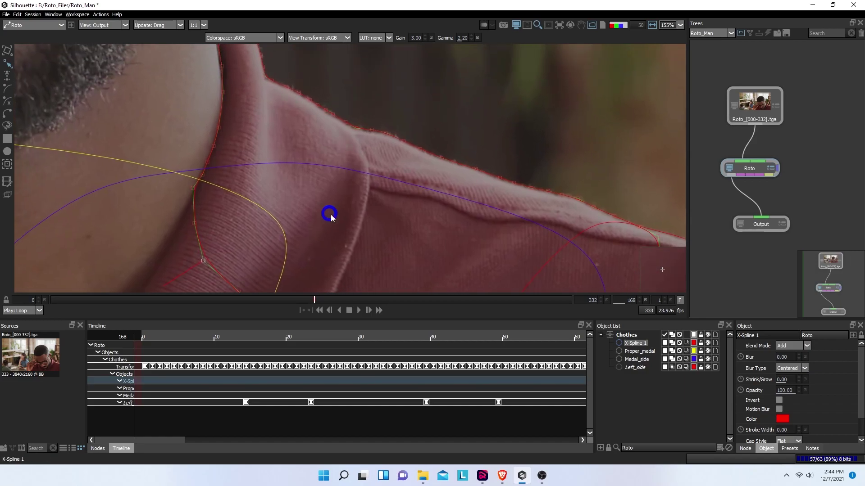
scroll(334, 203, down, 3)
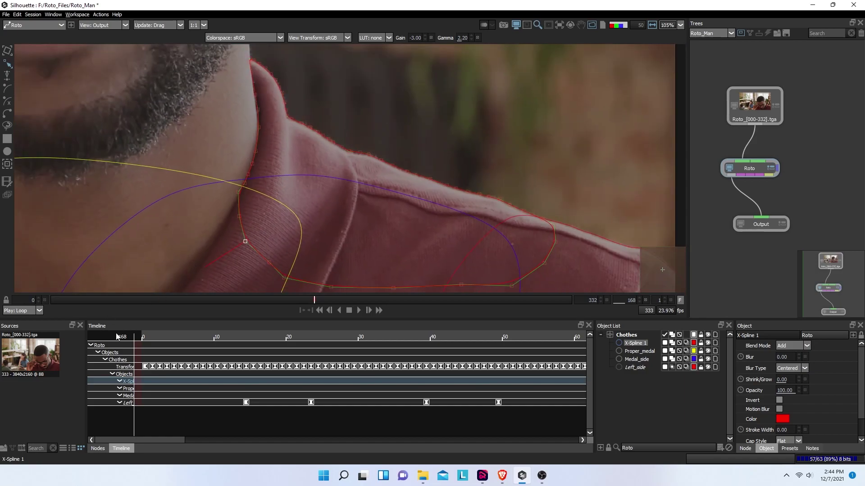
click(631, 343)
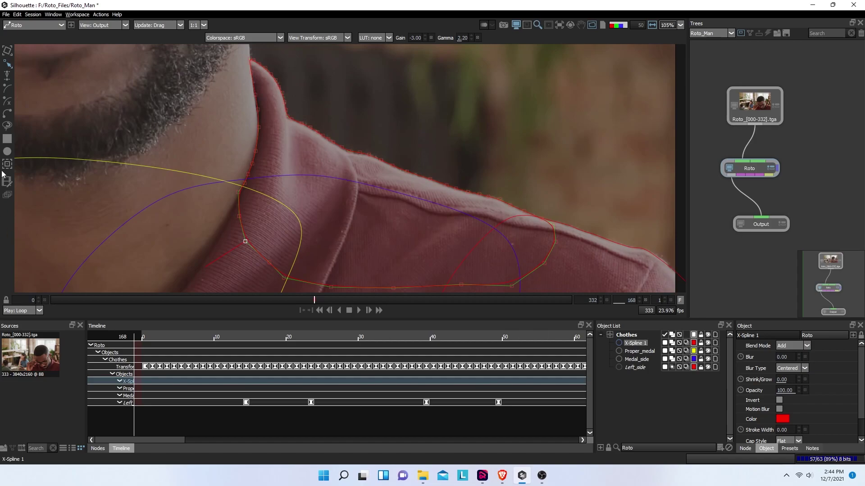
click(8, 166)
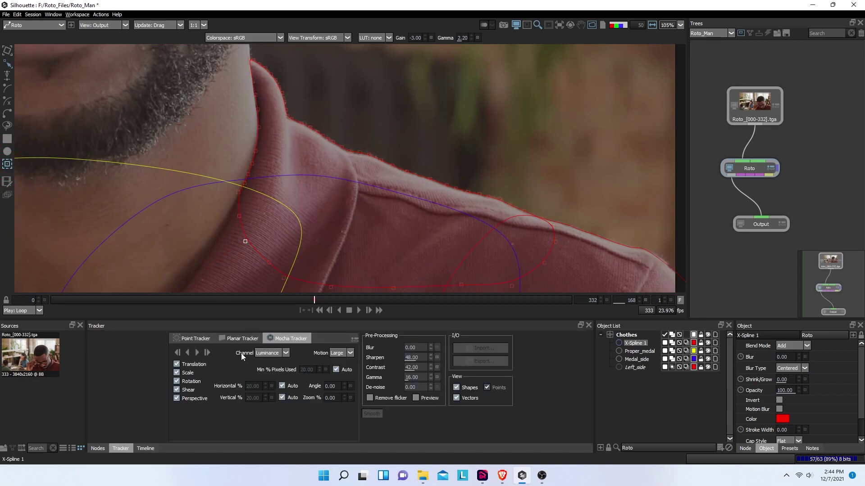
click(178, 354)
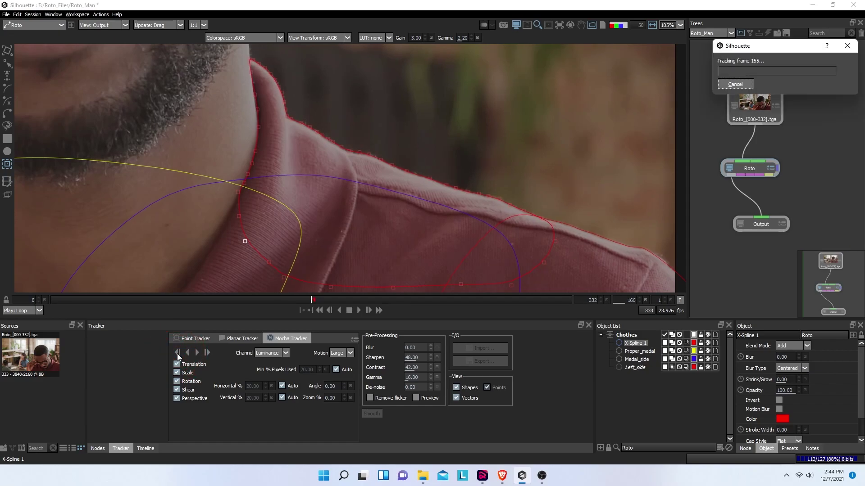
click(188, 353)
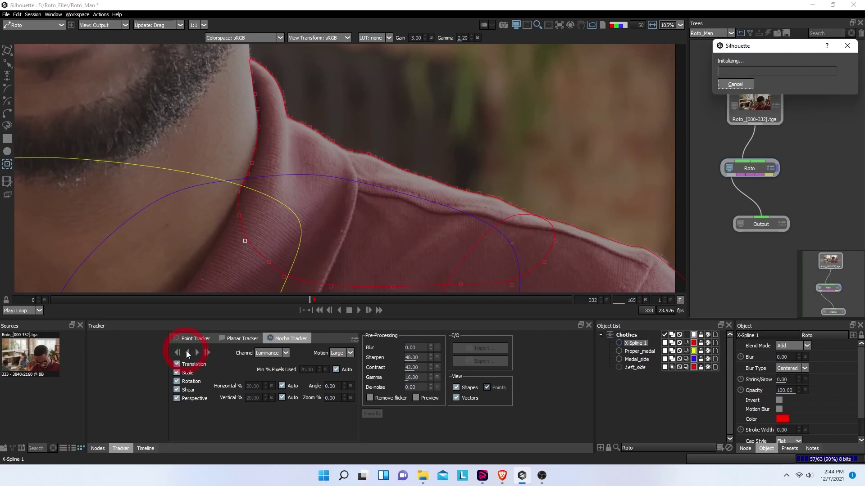
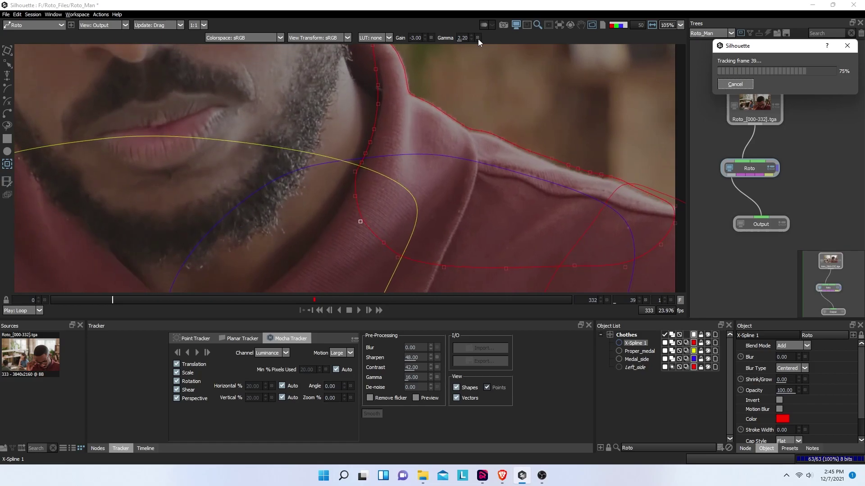
- Examine how X-Spline 1 fits the collar and shoulder at frame 34
key(space)
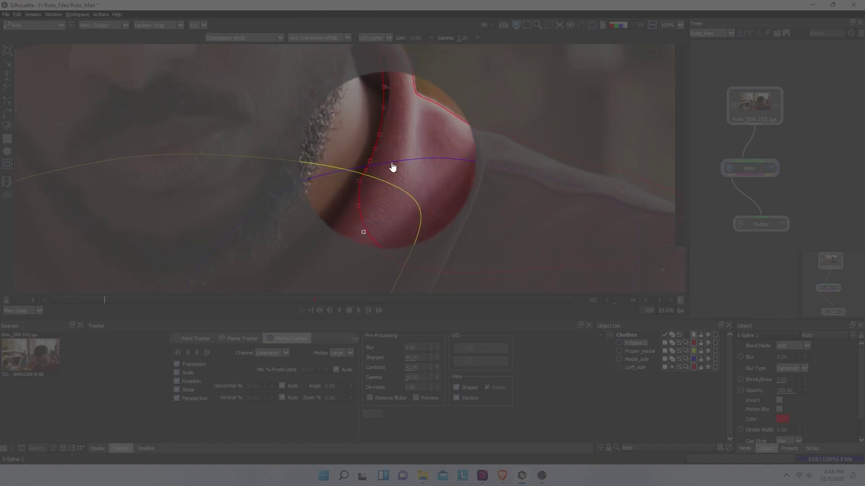
key(space)
drag(417, 178, 324, 255)
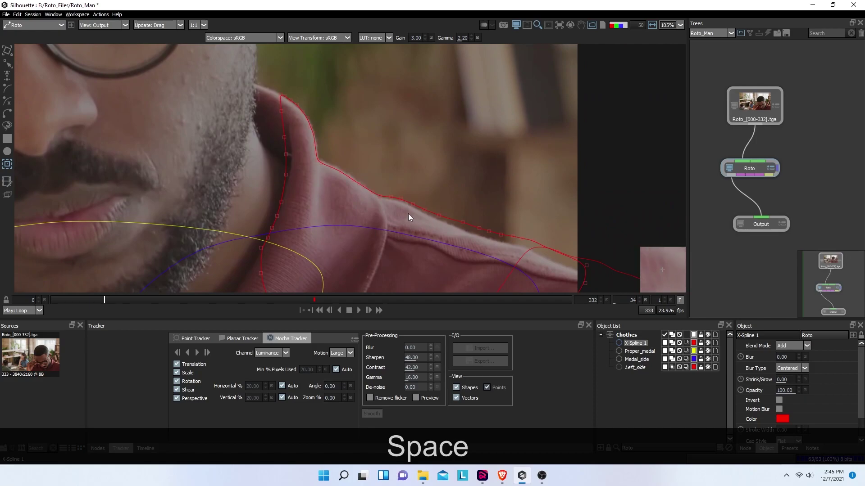
scroll(456, 224, up, 2)
scroll(456, 224, down, 1)
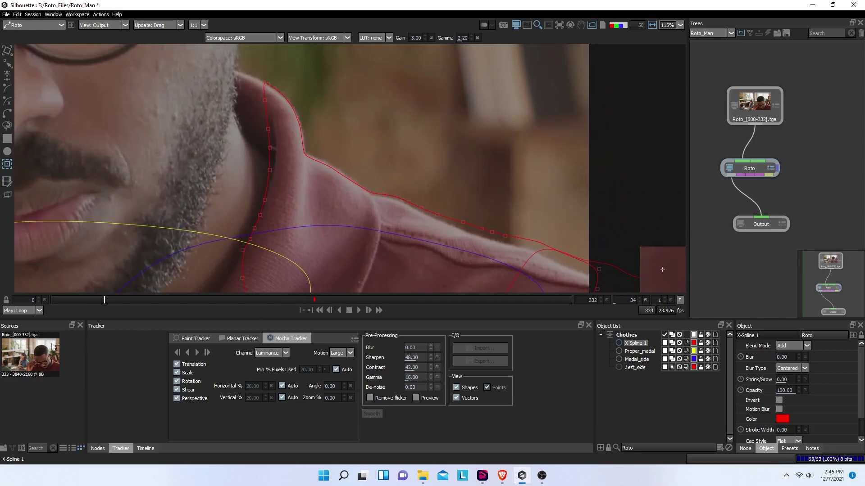
- At frame 41, unlock the Left_side shape and move it slightly down onto the shoulder edge
drag(104, 299, 116, 305)
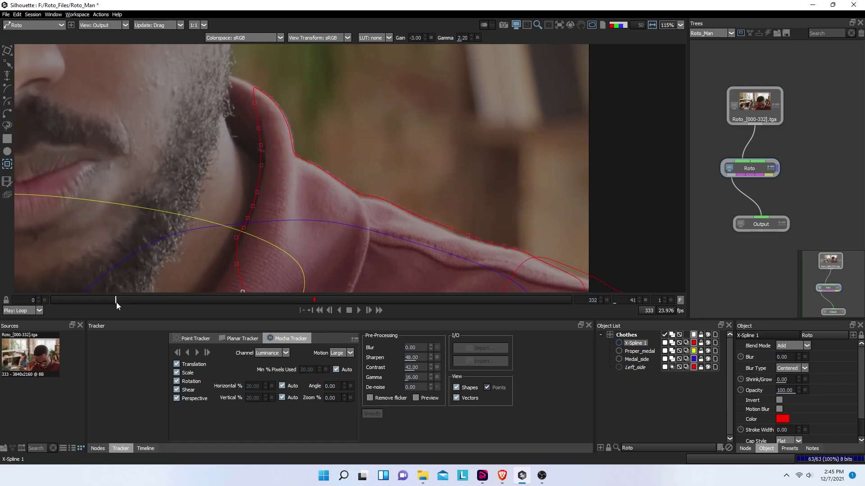
key(c)
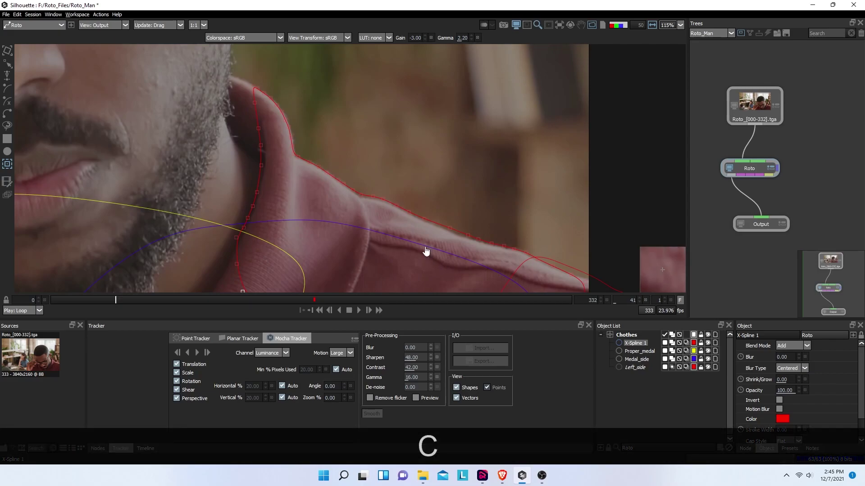
key(space)
drag(423, 247, 418, 113)
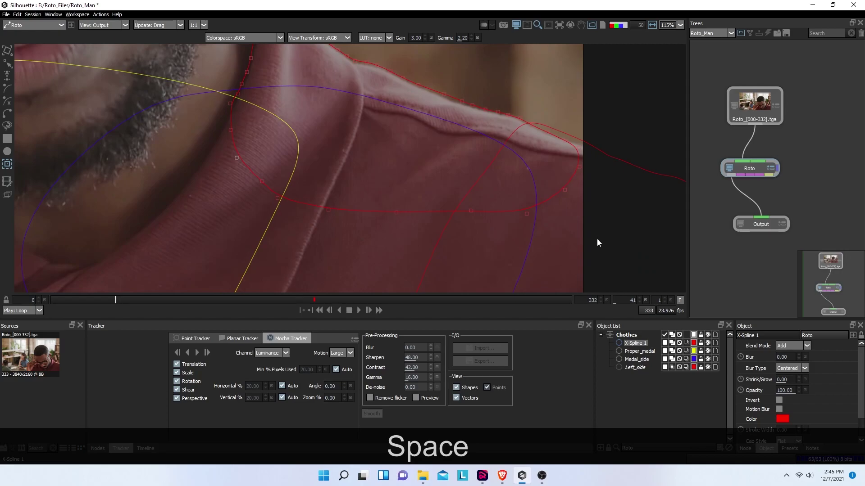
key(t)
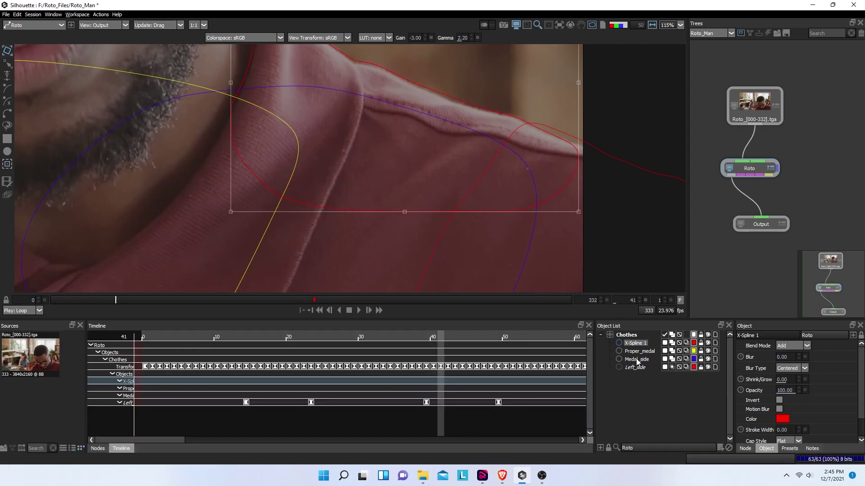
click(628, 369)
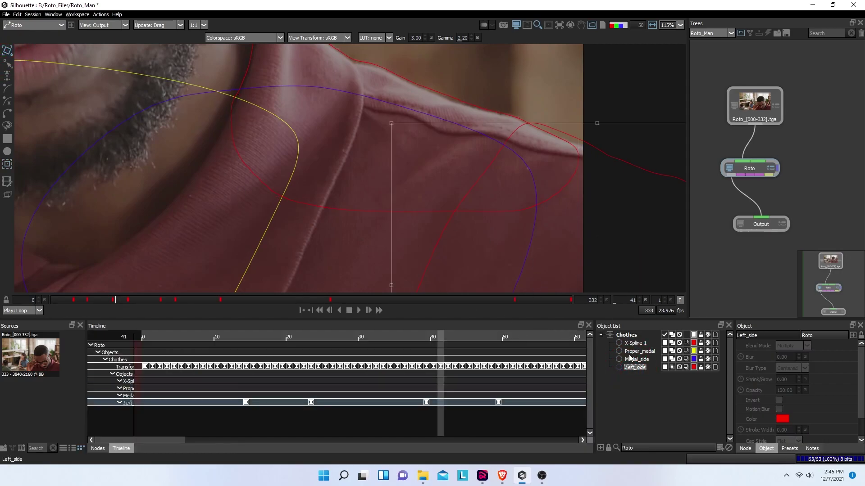
click(700, 368)
click(569, 246)
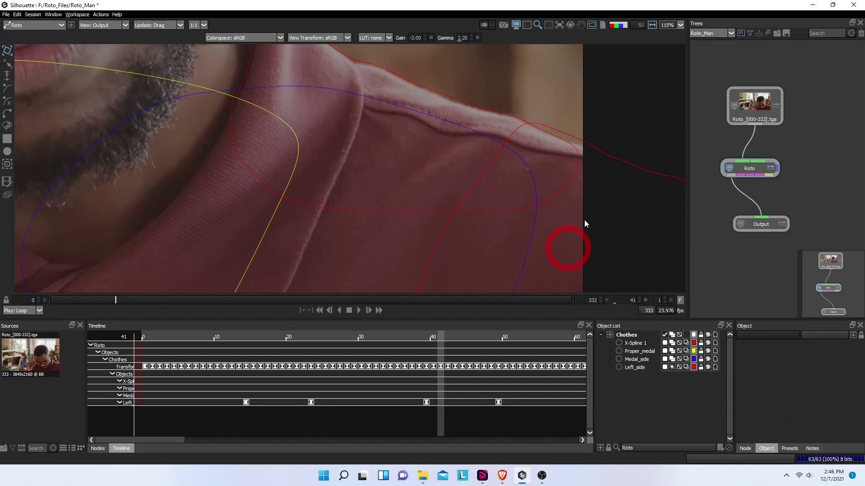
click(619, 164)
drag(623, 162, 624, 171)
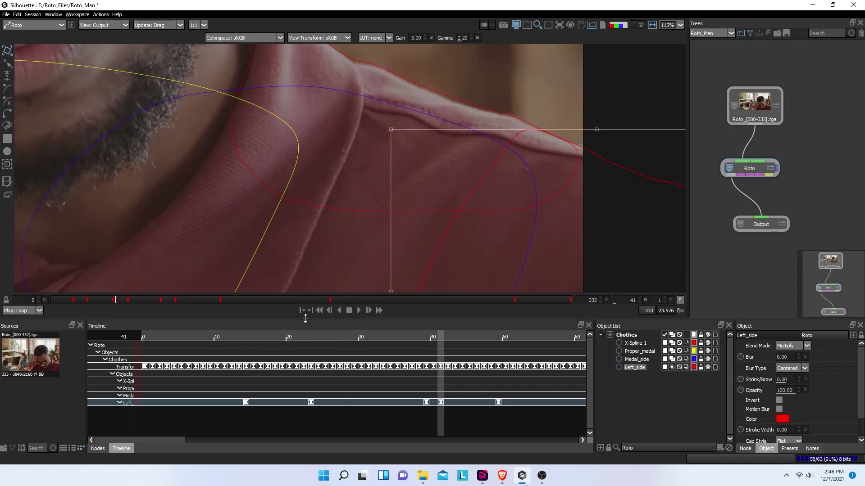
- At frame 53, move the Left_side shape slightly down and to the right onto the shoulder edge
drag(115, 299, 135, 301)
click(572, 227)
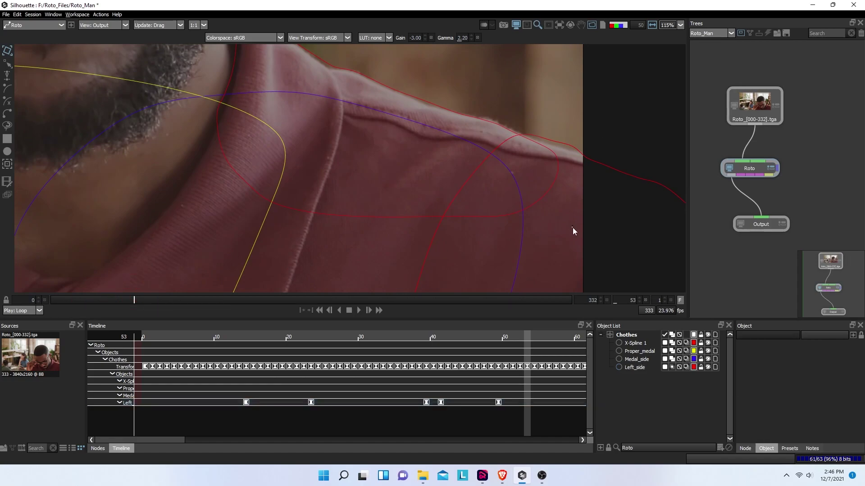
click(604, 166)
click(600, 179)
drag(600, 178, 608, 170)
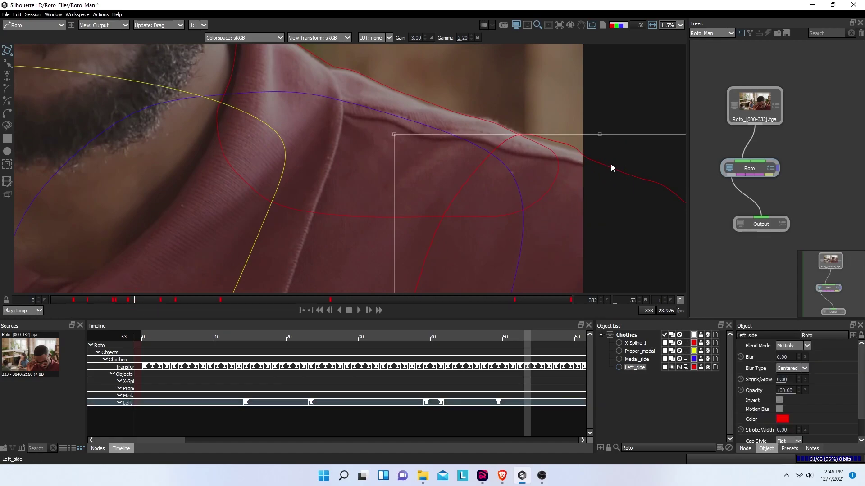
key(Down)
key(Down)
key(Down)
key(Down)
key(Down)
key(Down)
key(Down)
key(Down)
key(Down)
key(Down)
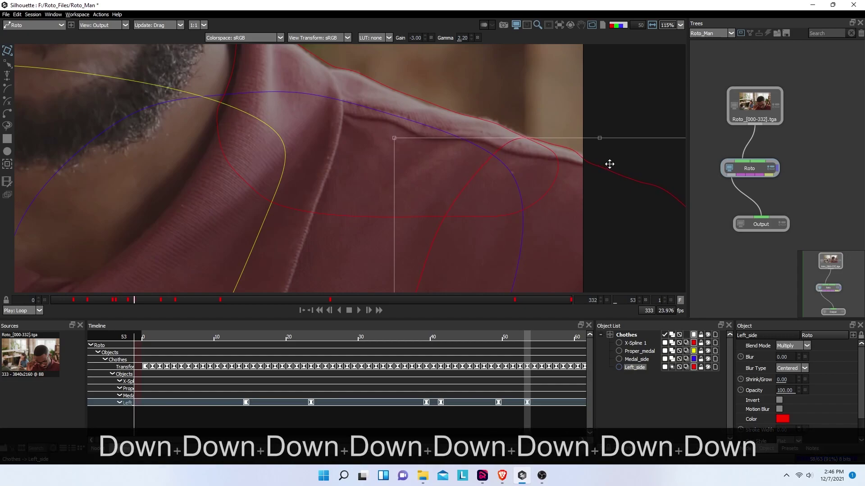
key(Right)
key(Right)
key(Right)
key(Right)
key(Right)
key(Right)
key(Right)
key(Right)
key(Right)
key(Right)
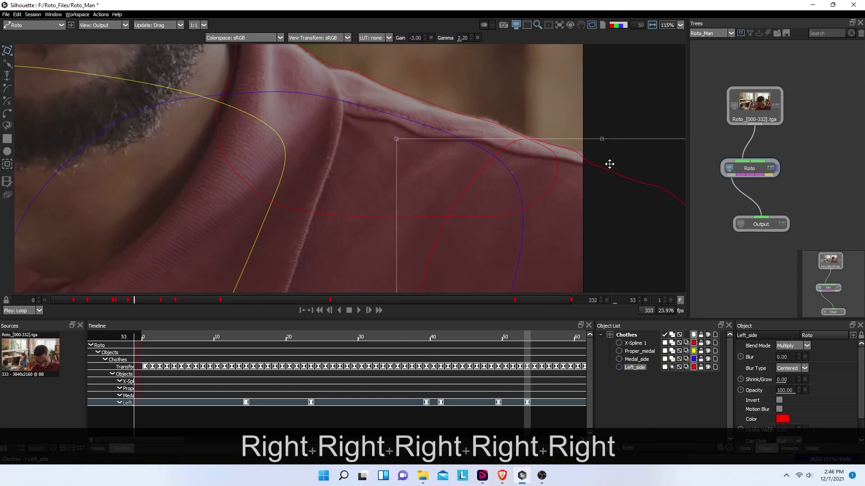
key(Down)
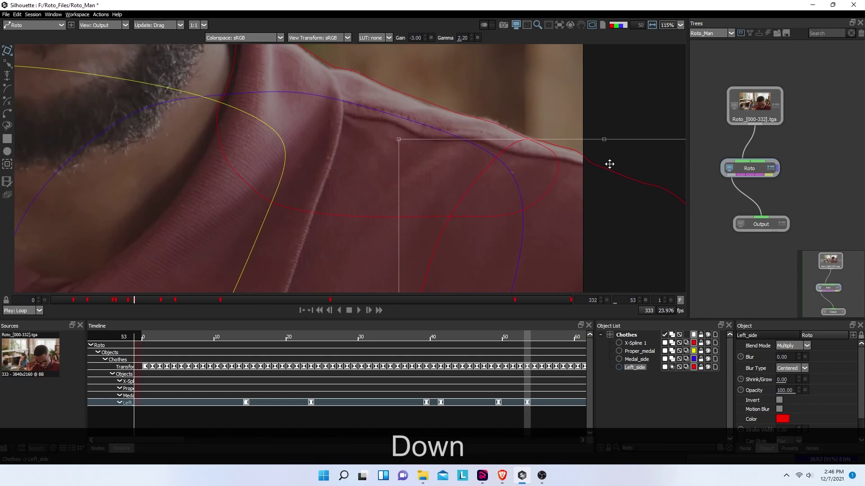
click(647, 127)
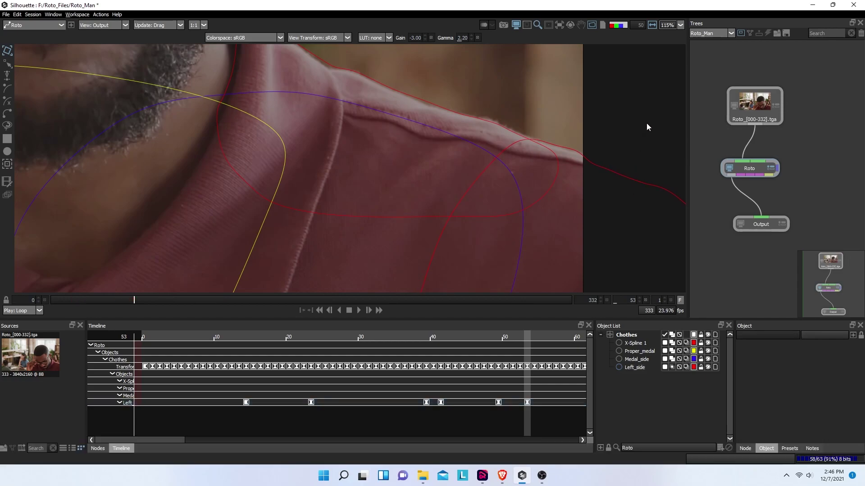
- Reshape X-Spline 1 at frame 53 by nudging its points between the collar and shoulder down onto the fabric edge
click(558, 159)
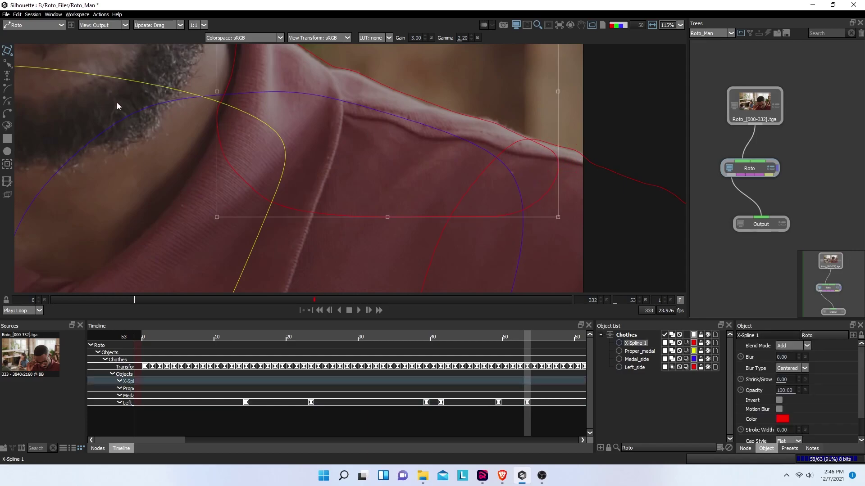
drag(293, 160, 302, 242)
click(8, 65)
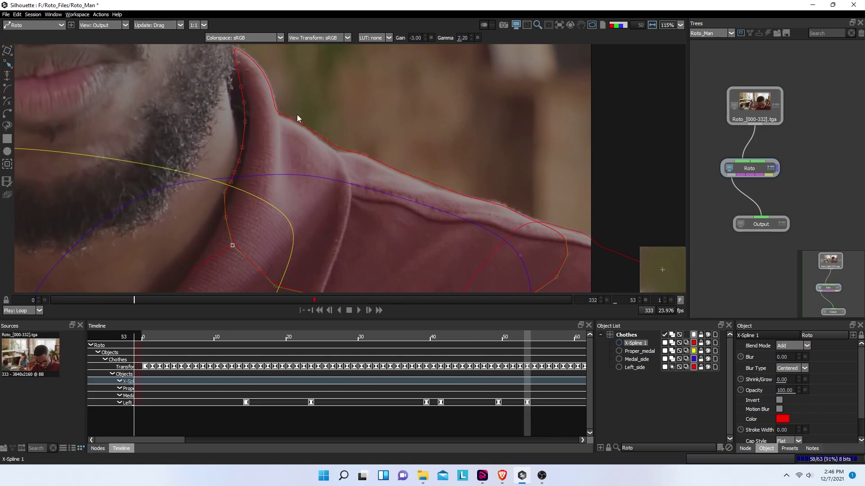
key(Down)
key(Down)
key(Down)
click(375, 126)
click(332, 147)
key(Down)
key(Down)
key(Down)
key(Down)
click(390, 107)
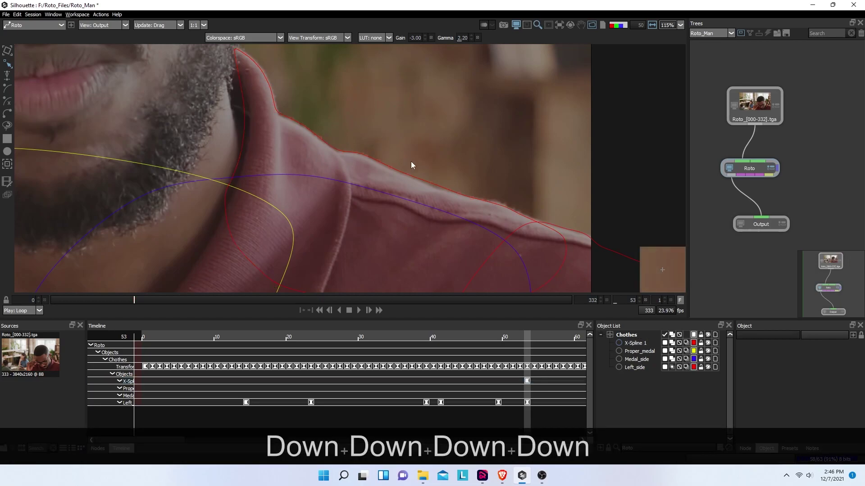
click(441, 189)
click(498, 145)
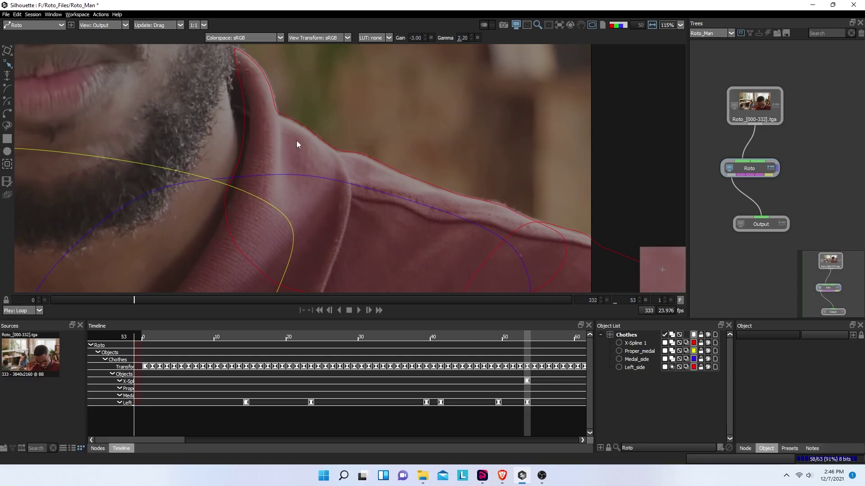
- Nudge the X-Spline 1 points on the collar's outer edge slightly right and down, around the notch where it meets the shoulder
click(274, 106)
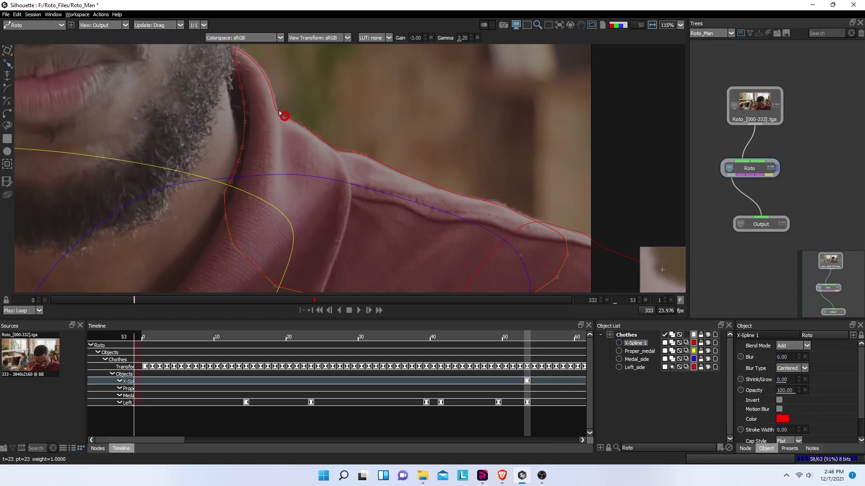
drag(254, 78, 288, 123)
key(Right)
key(Right)
key(Right)
key(Right)
key(Right)
key(Down)
key(Down)
key(Down)
key(Down)
click(318, 111)
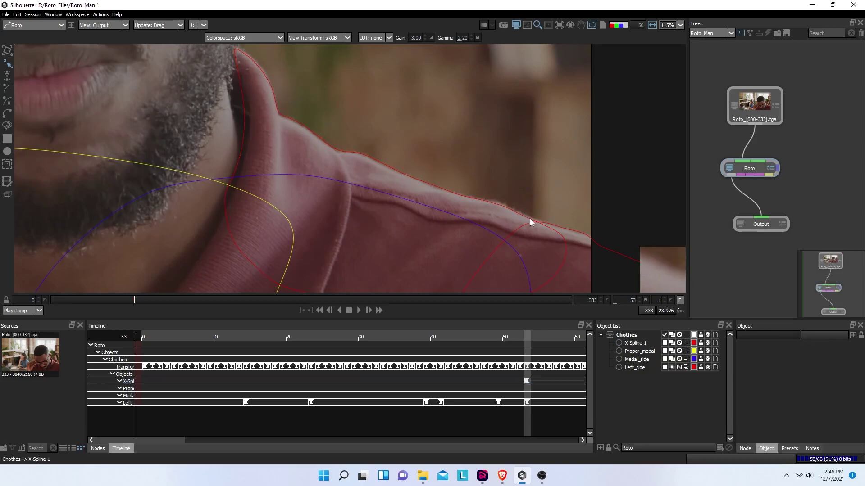
- Adjust the three X-Spline 1 points on the far shoulder slightly up and right, and back down onto the edge
click(516, 204)
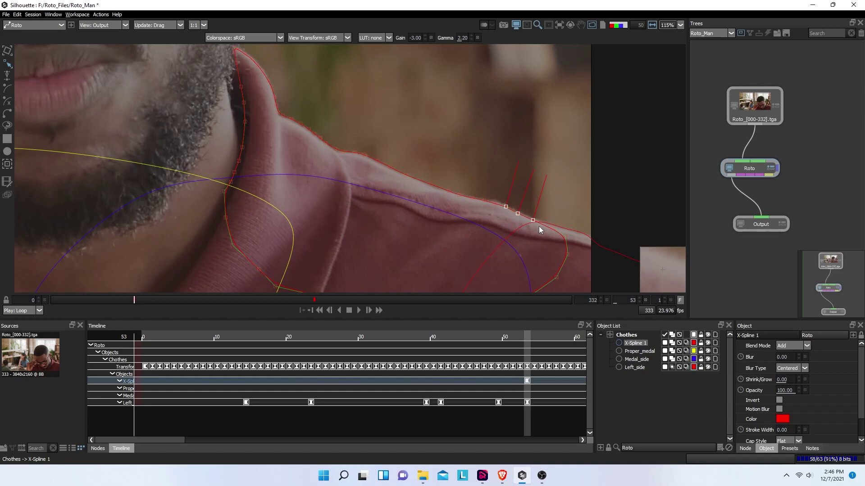
key(Up)
key(Up)
key(Up)
key(Right)
key(Right)
key(Right)
key(Right)
key(Right)
key(Right)
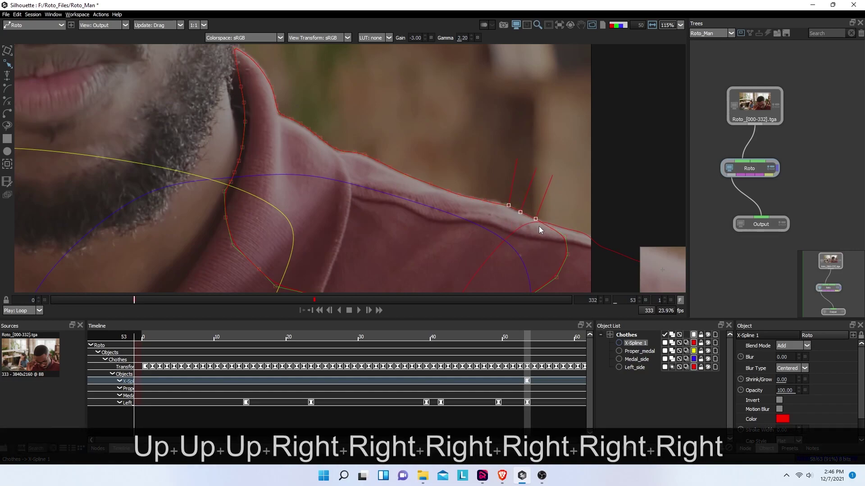
key(Down)
key(Down)
key(Down)
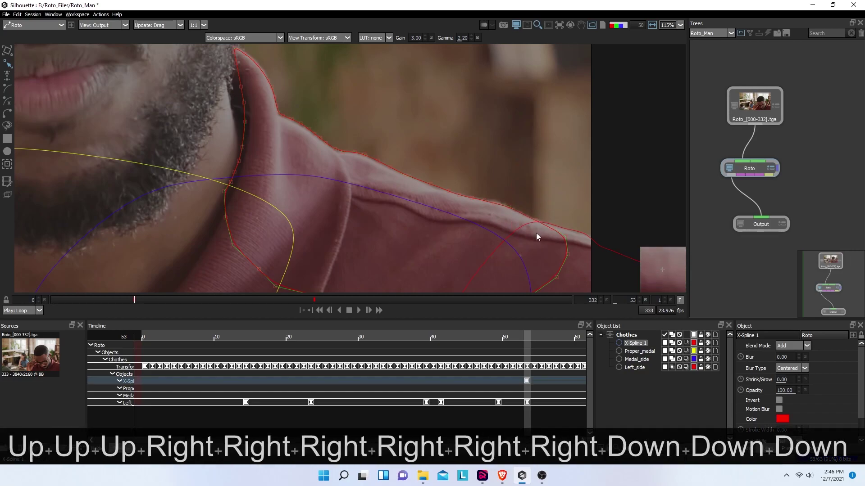
- Select the X-Spline 1 points along the collar's inner edge and move them across the neck onto the bearded cheek
drag(244, 112, 276, 164)
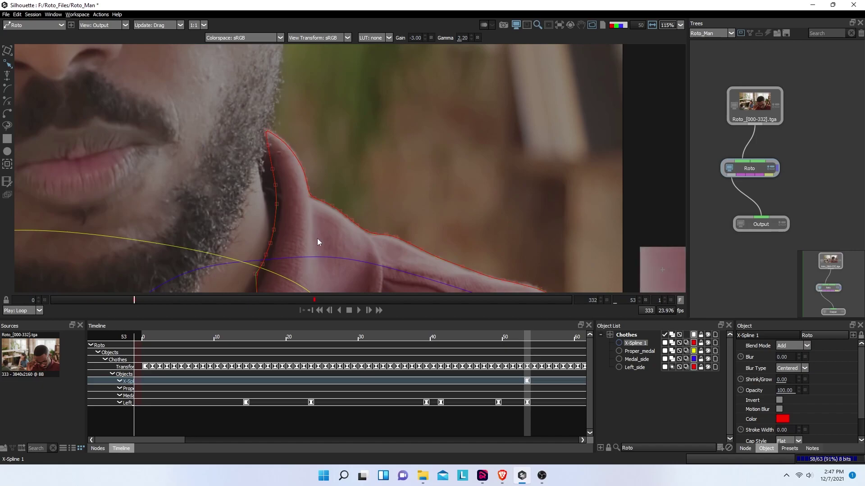
drag(244, 122, 274, 279)
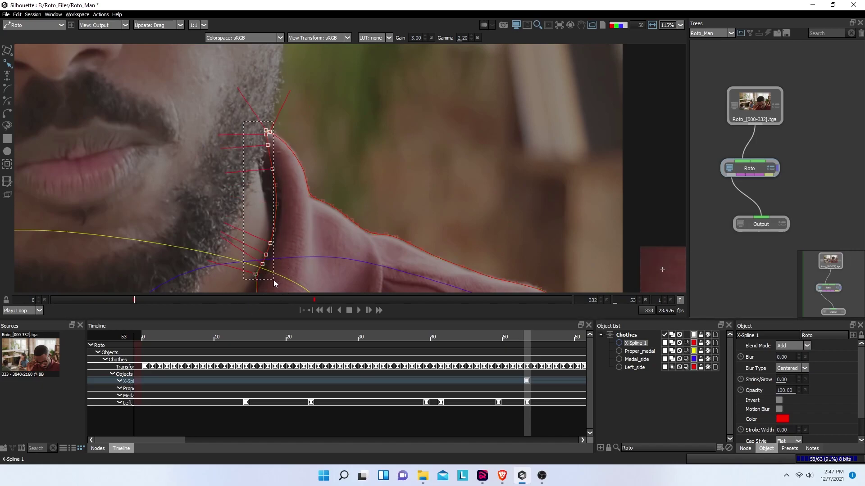
click(234, 162)
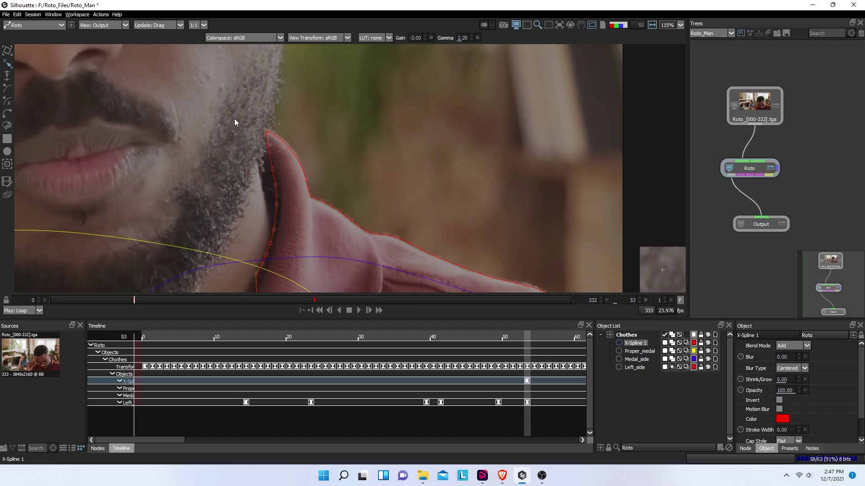
drag(261, 190, 282, 279)
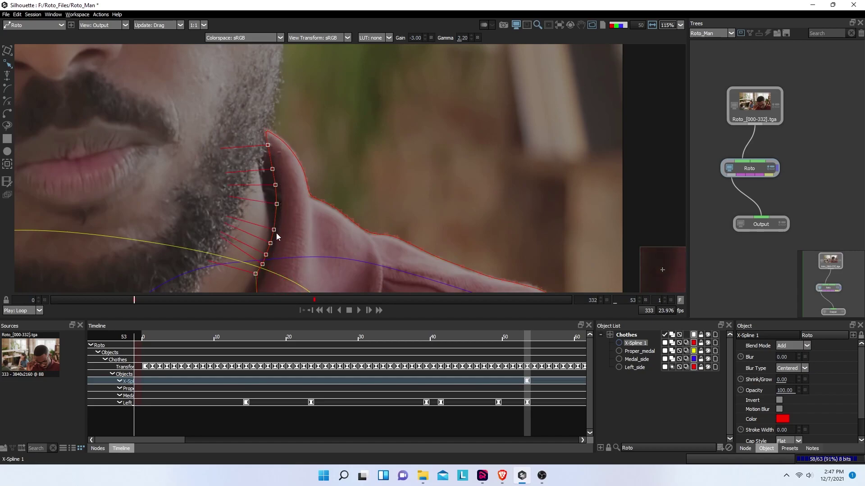
drag(277, 234, 192, 229)
- Refine the X-Spline 1 control points at the collar tip so the curve runs smoothly from the beard into the collar edge
scroll(266, 129, up, 5)
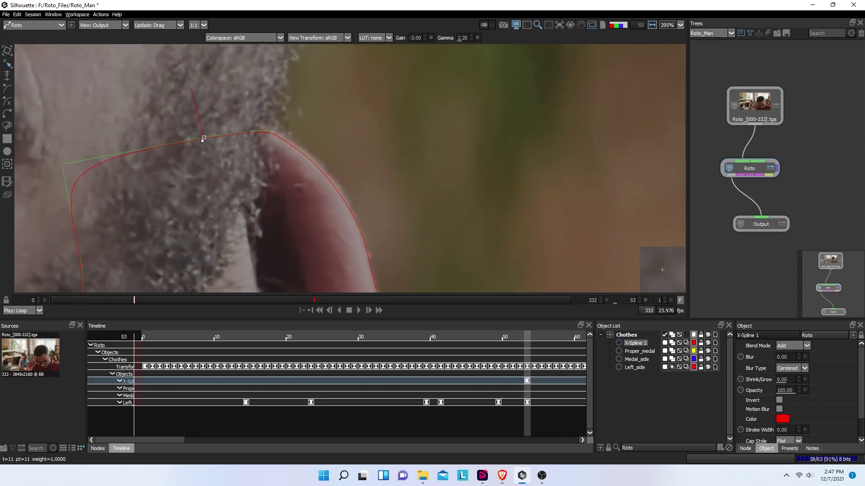
ctrl+click(180, 137)
ctrl+click(250, 125)
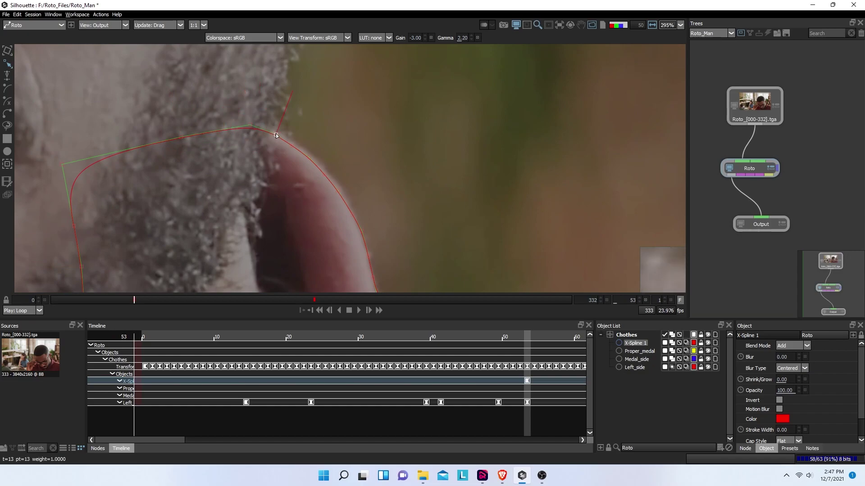
- Track X-Spline 1 backward from frame 53 to frame 0 with the Mocha Tracker
scroll(261, 196, down, 3)
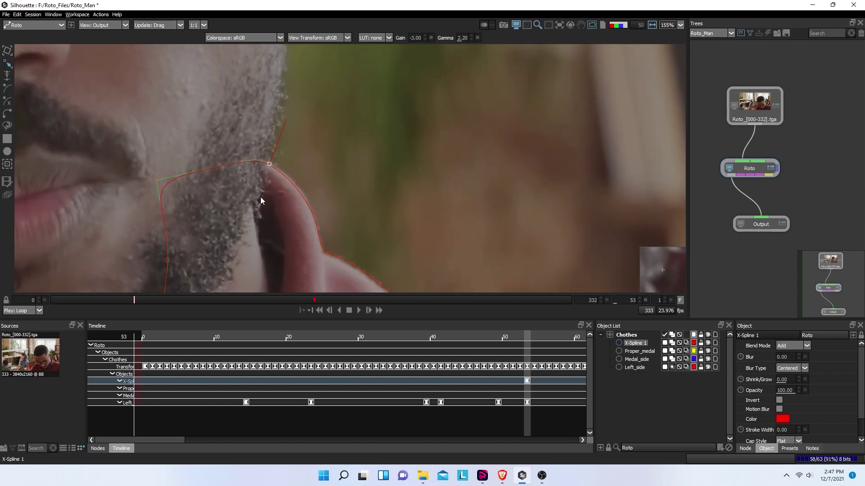
scroll(260, 197, down, 2)
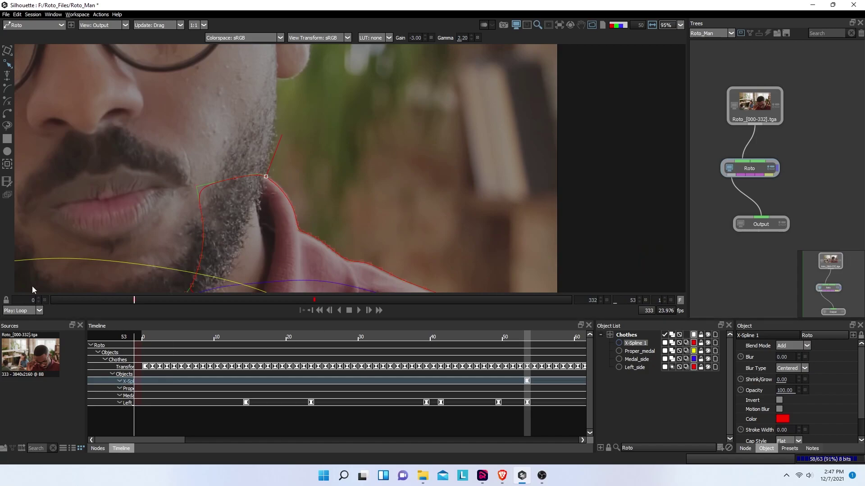
click(7, 164)
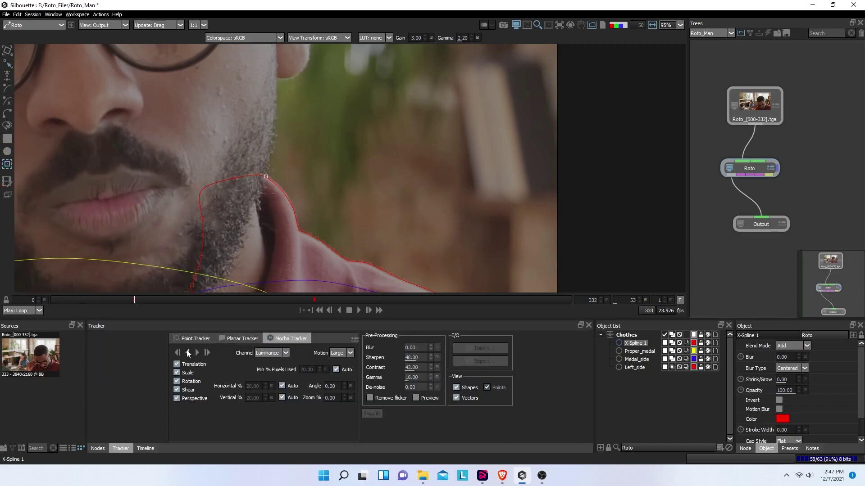
click(188, 352)
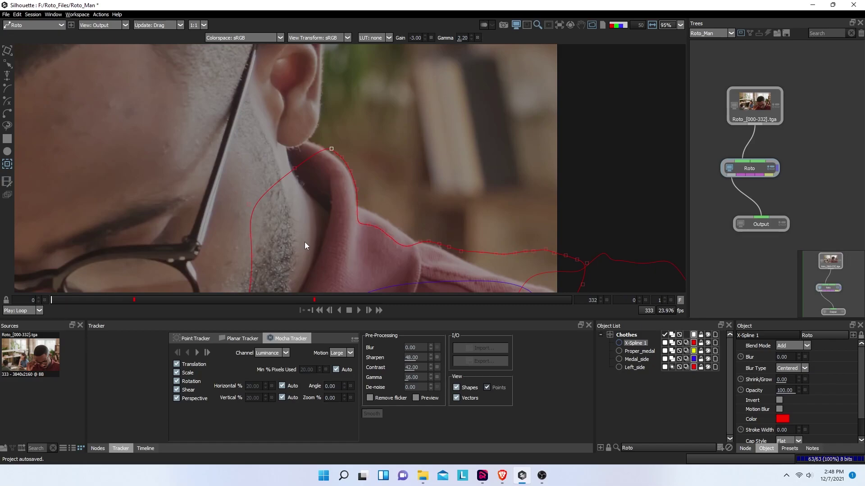
- At frame 20, move the three X-Spline 1 points on the collar's upper outer edge slightly down and left onto the fabric
scroll(326, 142, up, 2)
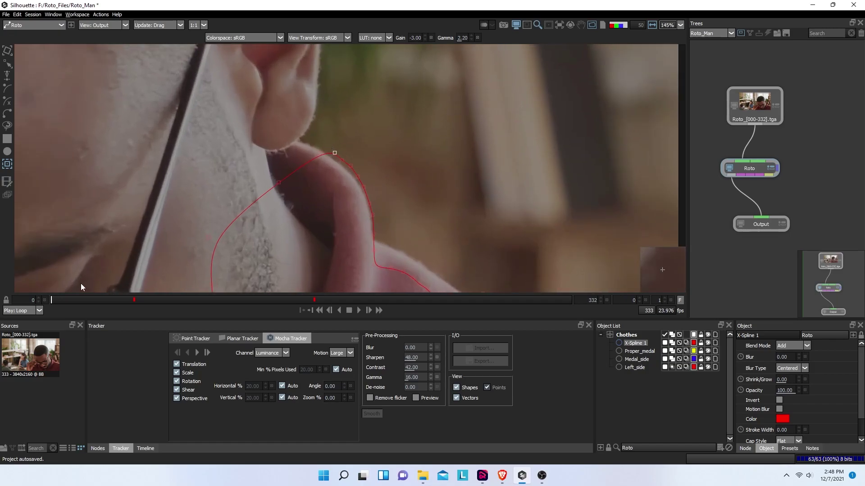
drag(70, 299, 83, 298)
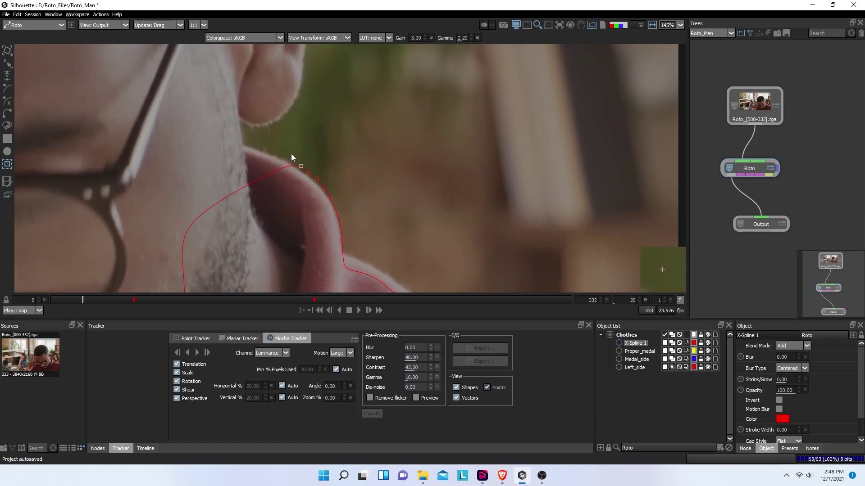
key(r)
drag(293, 142, 319, 191)
key(Down)
key(Down)
key(Down)
key(Down)
key(Down)
key(Down)
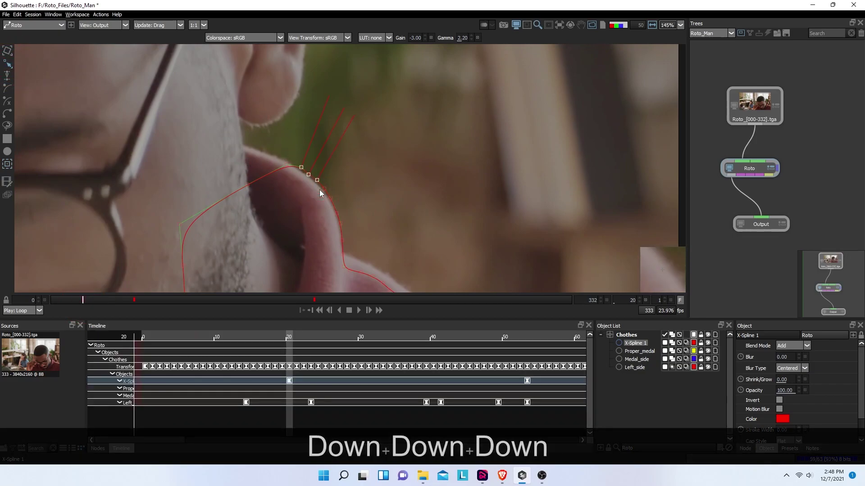
key(Left)
key(Left)
key(Left)
key(Down)
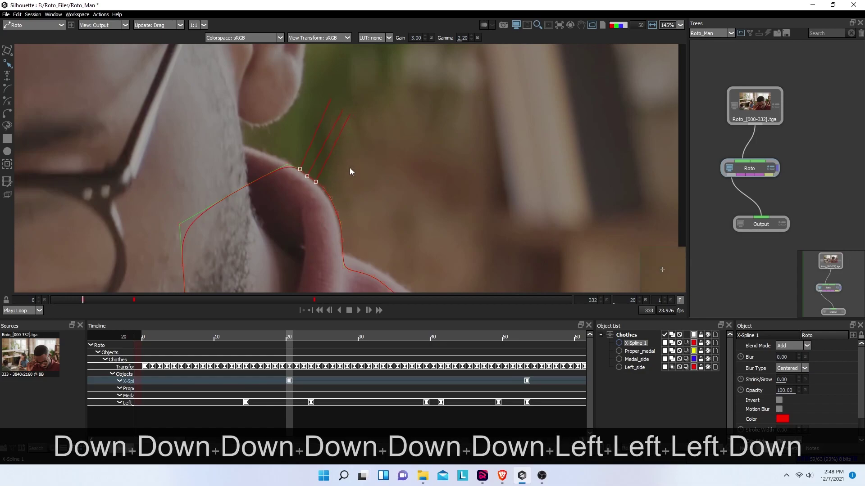
click(350, 167)
- Raise the X-Spline 1 point beside the jaw at frame 20 up below the ear so the curve encloses the collar top
click(8, 86)
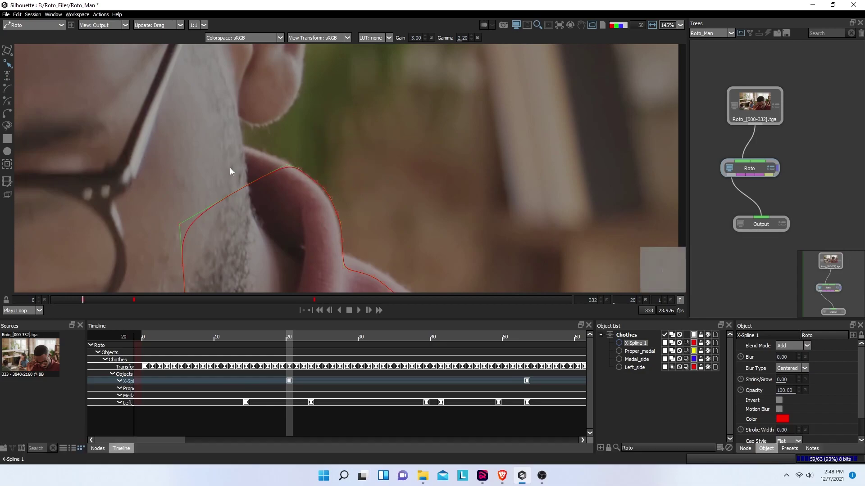
click(243, 155)
drag(243, 154, 219, 125)
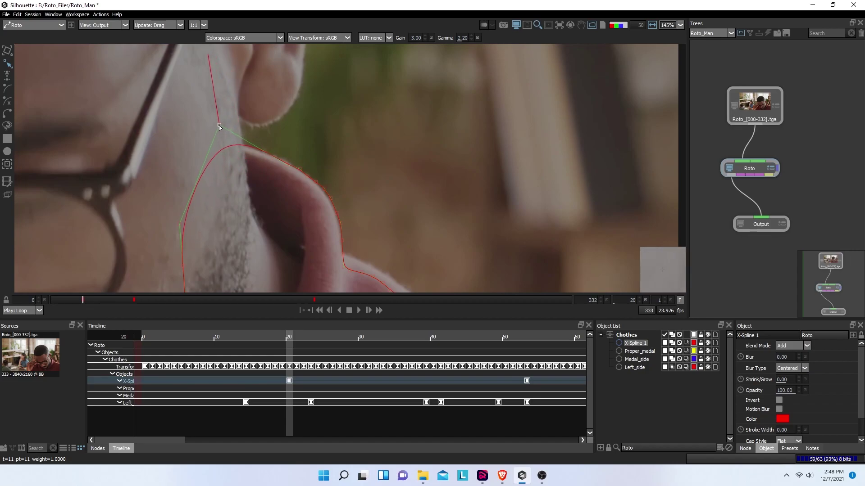
- Reposition the same X-Spline 1 point beside the ear at frames 16 and 0 to keep the collar top enclosed
drag(83, 299, 76, 300)
drag(234, 127, 209, 118)
click(64, 301)
drag(64, 301, 27, 309)
drag(224, 104, 225, 96)
- At frame 0, select the X-Spline 1 points from the collar notch to the shoulder seam and nudge them upward
scroll(410, 253, down, 3)
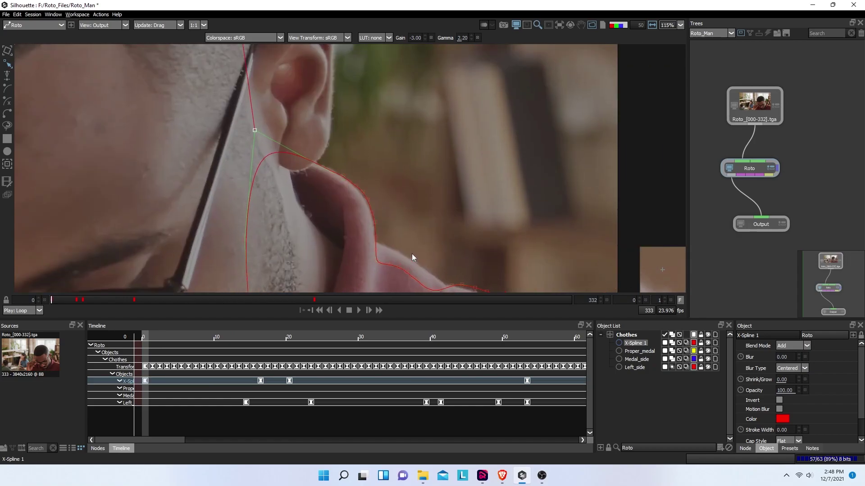
scroll(412, 253, up, 3)
drag(419, 257, 293, 166)
drag(271, 139, 439, 259)
key(Up)
key(Up)
key(Up)
key(Up)
key(Up)
key(Up)
key(Up)
key(Up)
key(Up)
key(Up)
key(Up)
key(Up)
key(Up)
key(Up)
key(Up)
key(Up)
key(Up)
key(Up)
key(Up)
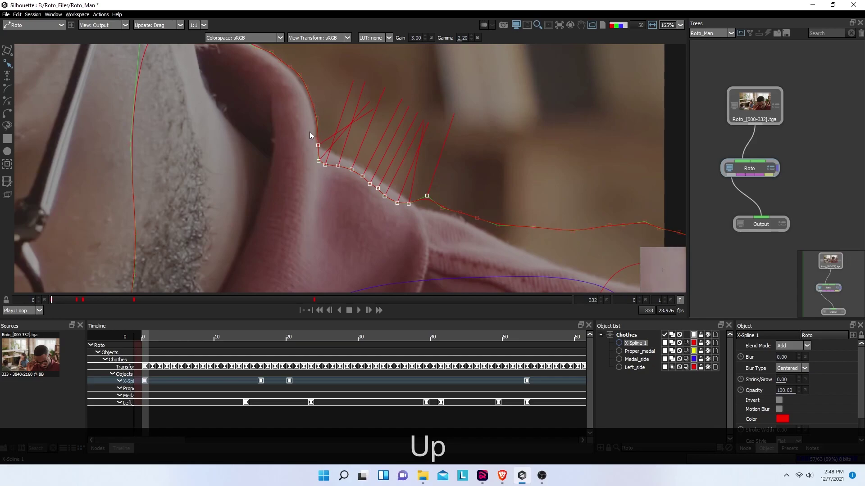
- Reselect the notch-to-seam points without the outermost one, adding the lower collar points, and raise them to the fabric edge
drag(305, 128, 418, 226)
key(Up)
key(Up)
key(Up)
key(Up)
key(Up)
key(Up)
key(Up)
key(Up)
key(Up)
key(Up)
key(Up)
key(Up)
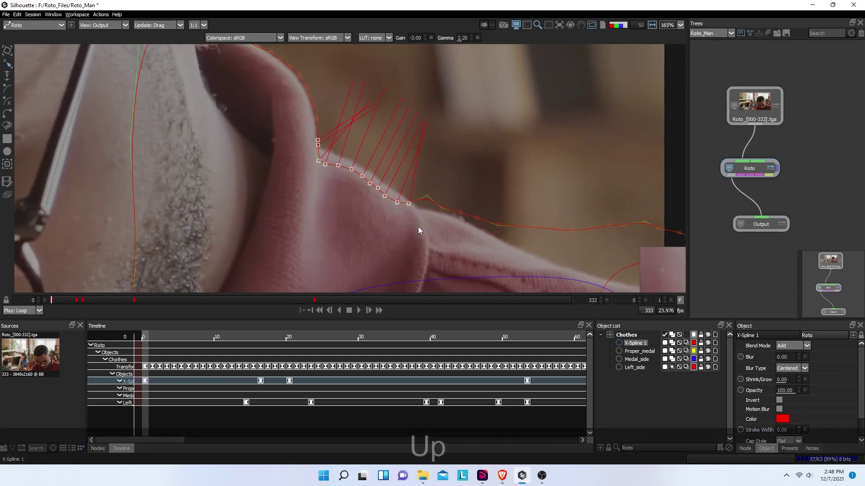
key(Up)
key(Up)
key(Up)
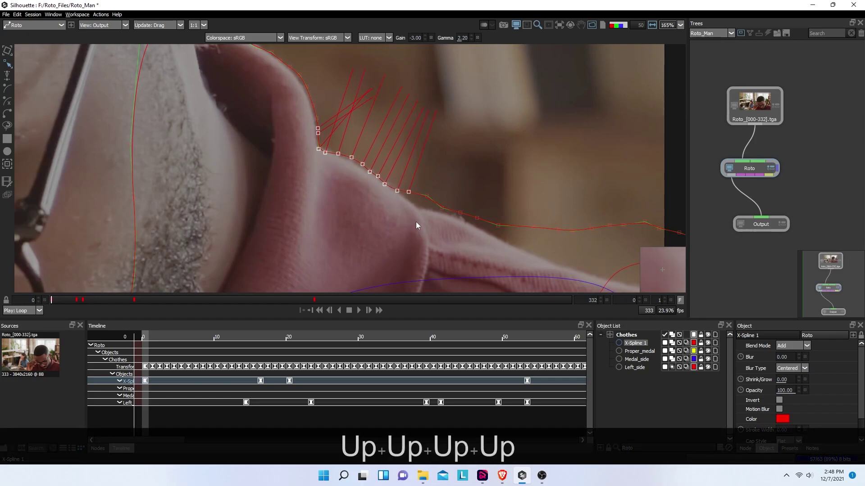
- Nudge the selected notch-to-seam points slightly higher, then lower just the six points nearest the shoulder seam to the fabric edge
key(Up)
key(Up)
key(Up)
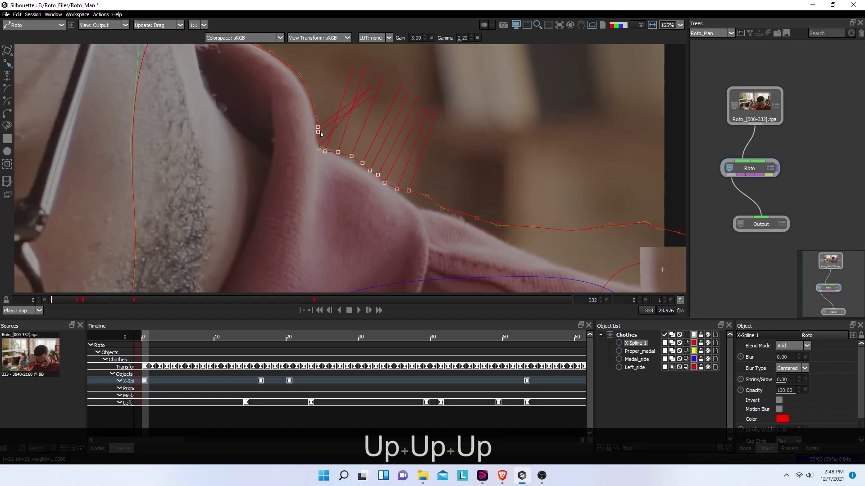
drag(354, 133, 418, 209)
key(Down)
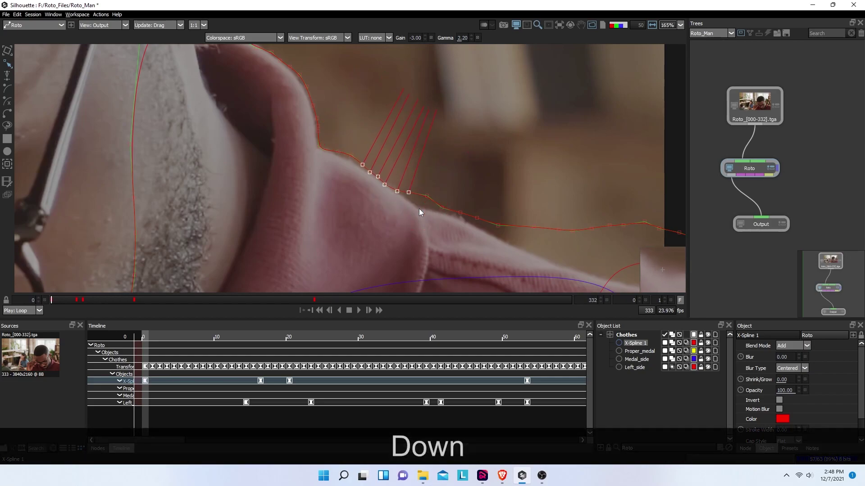
- Select the X-Spline 1 points just outside the collar notch individually and fine-tune their height against the fabric edge
drag(338, 129, 357, 158)
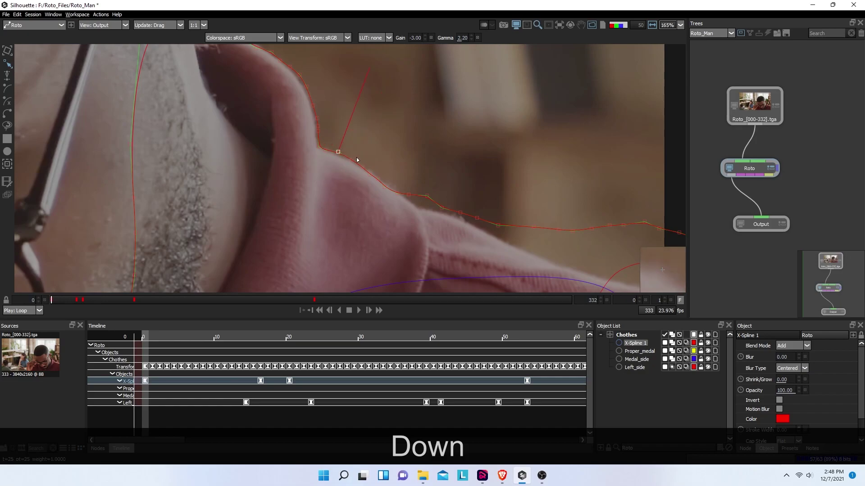
drag(353, 158, 340, 153)
key(Up)
key(Up)
key(Up)
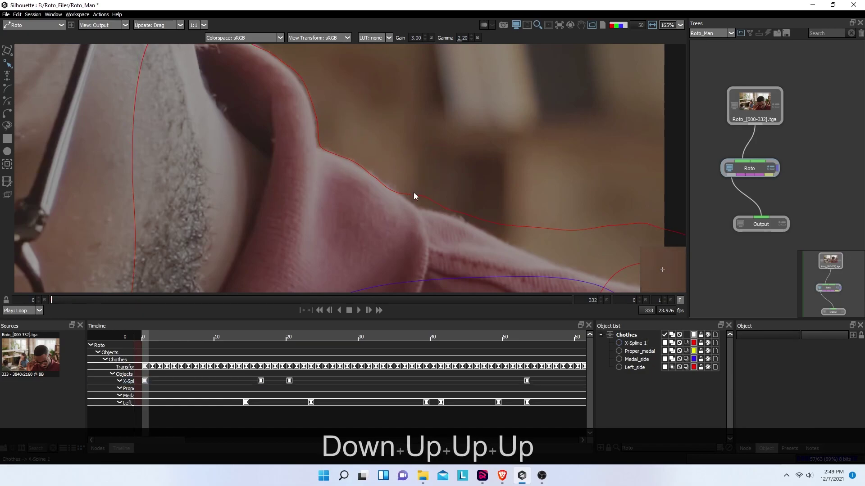
- Lower the two X-Spline 1 points just before the shoulder seam onto the fabric edge, shifting the outer one slightly inward
drag(408, 185, 420, 207)
key(Down)
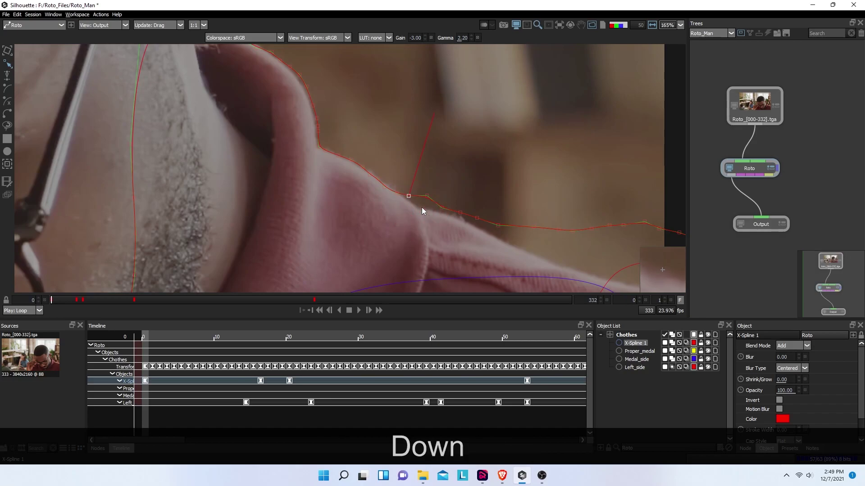
key(Down)
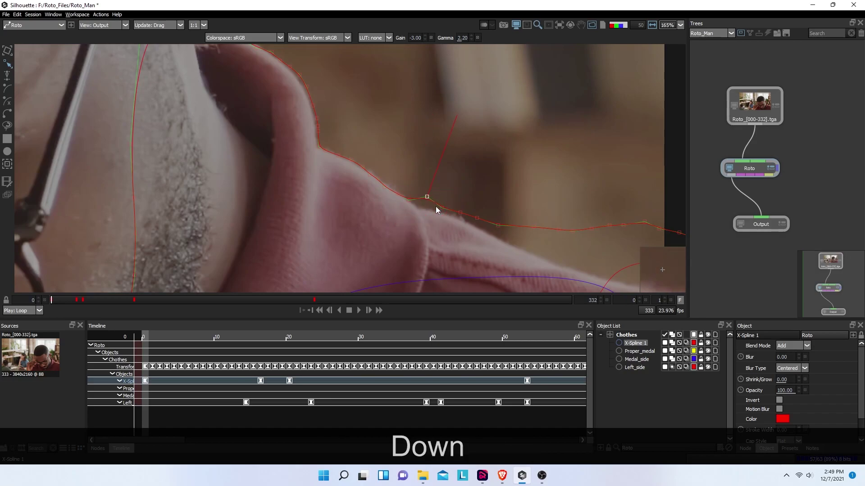
key(Left)
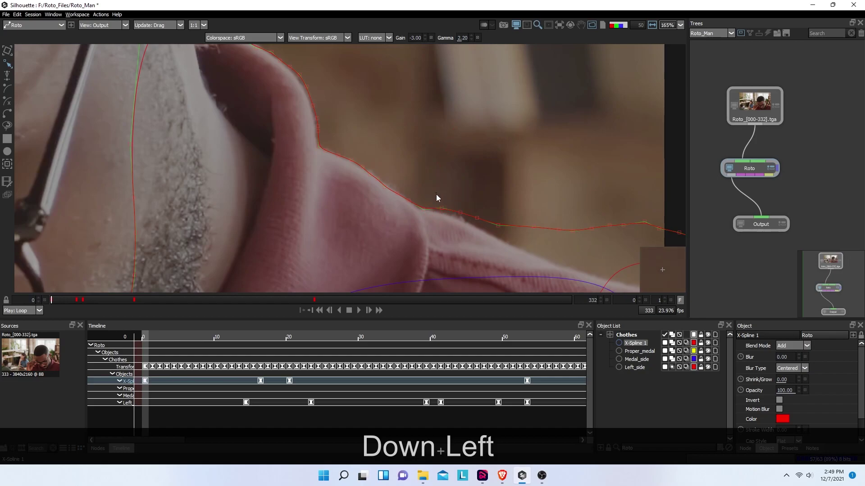
- Lower the next X-Spline 1 point, just past the shoulder seam, onto the top edge of the shirt
key(Down)
key(Down)
key(Down)
key(Down)
key(Down)
key(Down)
key(Down)
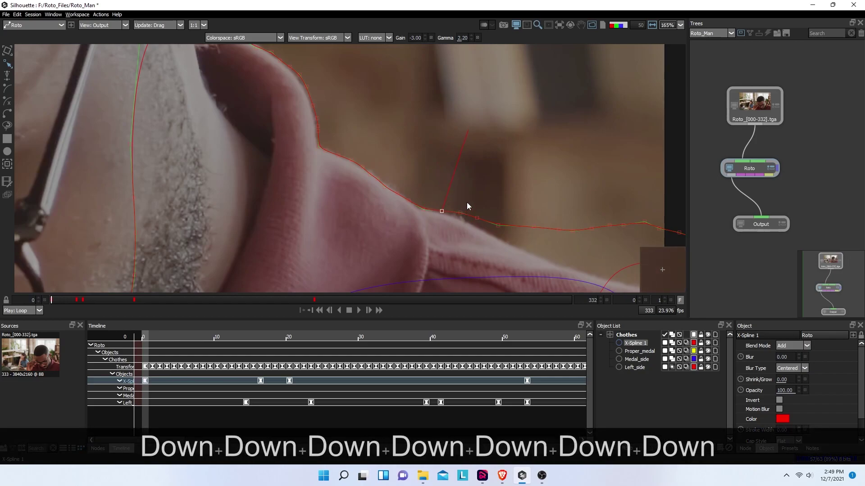
- Lower X-Spline 1's control points just beyond the collar seam at frame 0 so they follow the shirt's shoulder edge
key(Down)
click(467, 215)
drag(467, 216, 498, 231)
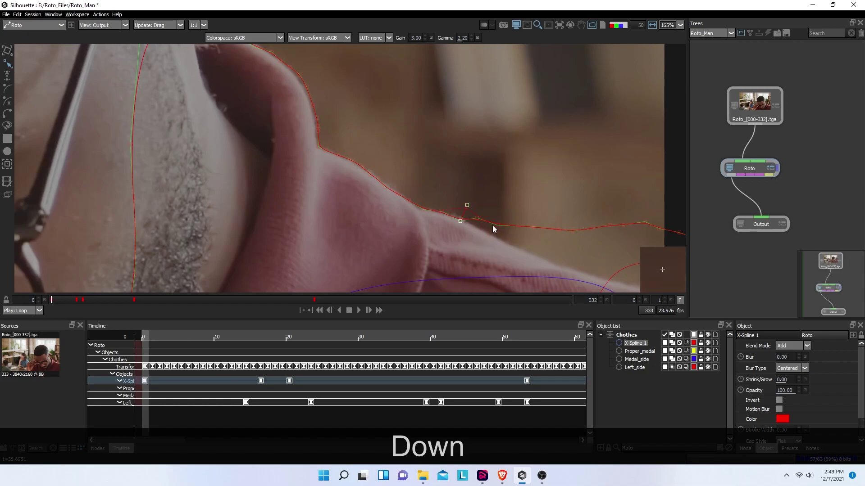
key(ctrl+z)
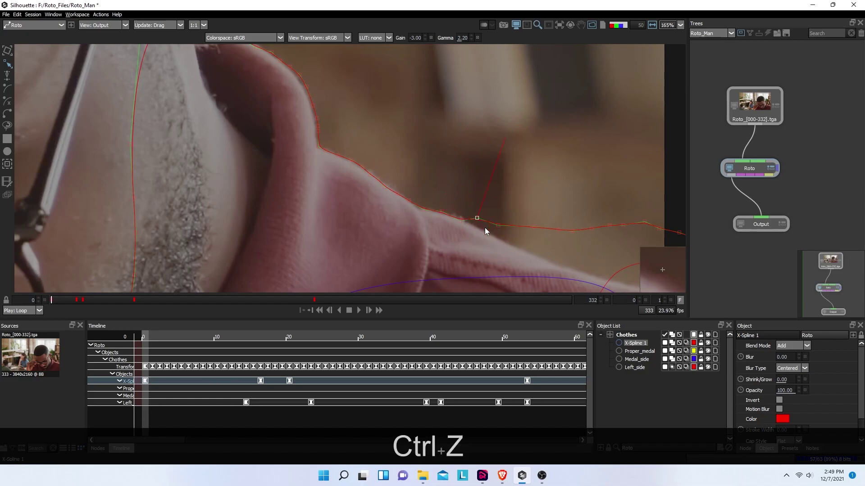
key(Down)
key(Down)
click(503, 236)
key(Down)
key(Down)
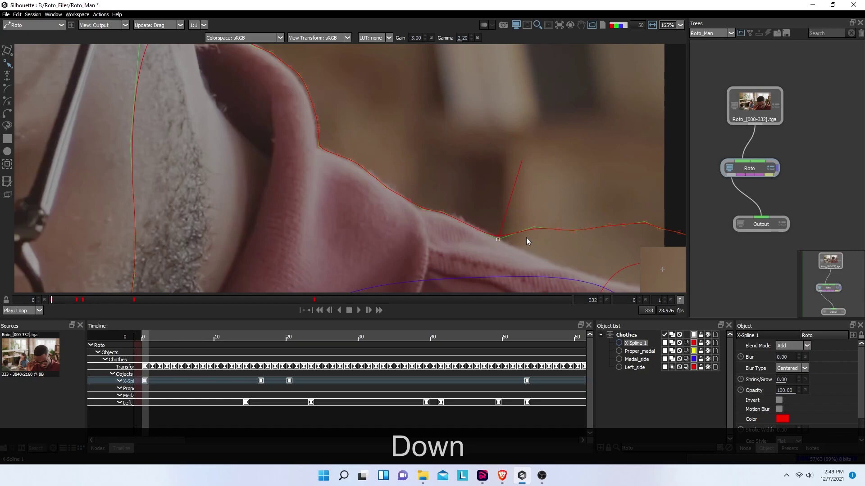
- Move X-Spline 1's next seven control points down as a group toward the shoulder edge
key(Up)
drag(520, 190, 652, 247)
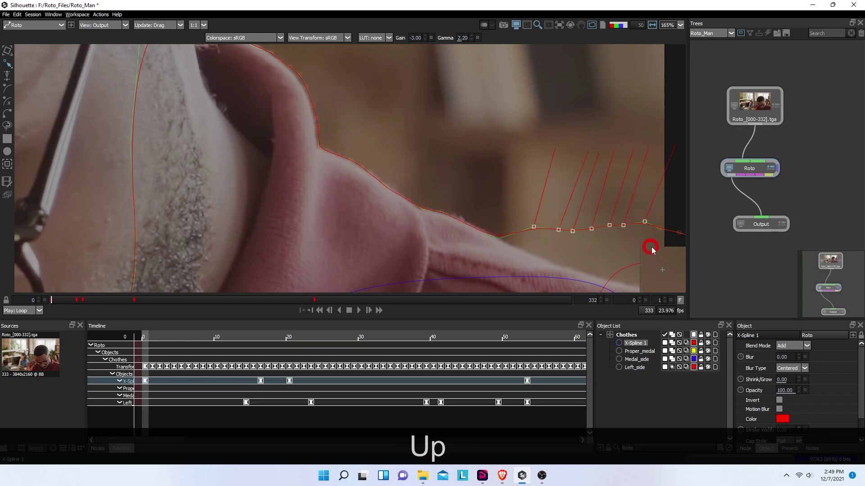
key(Down)
key(Down)
key(Down)
key(Down)
key(Down)
key(Down)
key(Down)
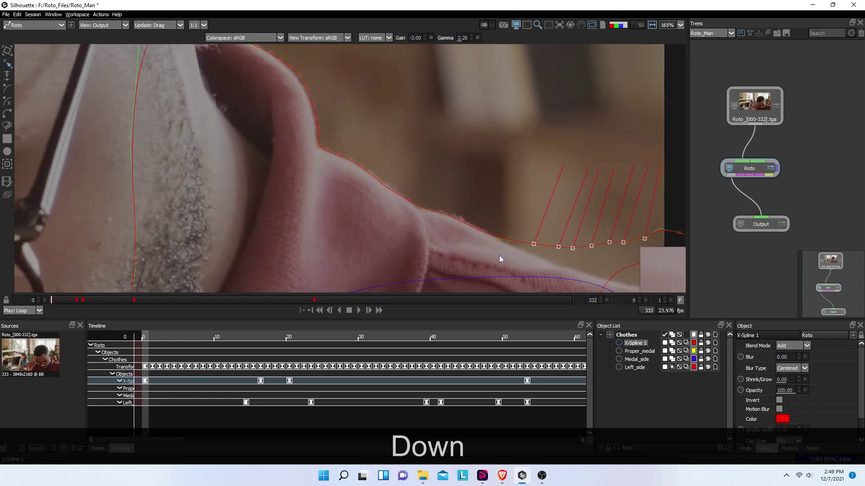
- Lower the four X-Spline 1 points at the spline's outer end and reshape the curve beyond the image edge by moving two lower points
drag(504, 250, 411, 131)
drag(559, 104, 604, 158)
key(Down)
key(Down)
key(Down)
key(Down)
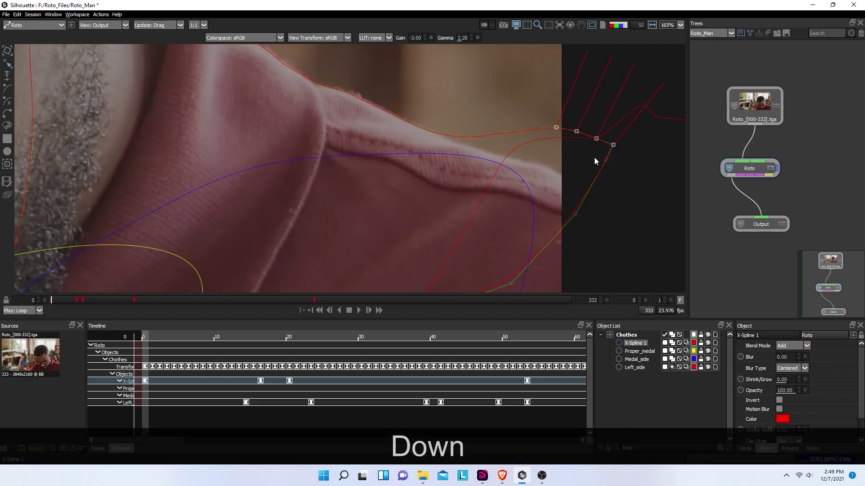
drag(606, 162, 595, 204)
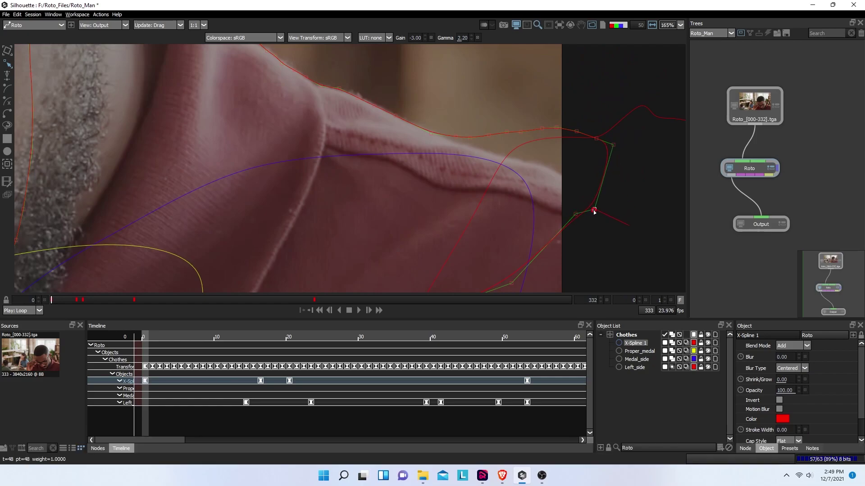
drag(564, 249, 560, 256)
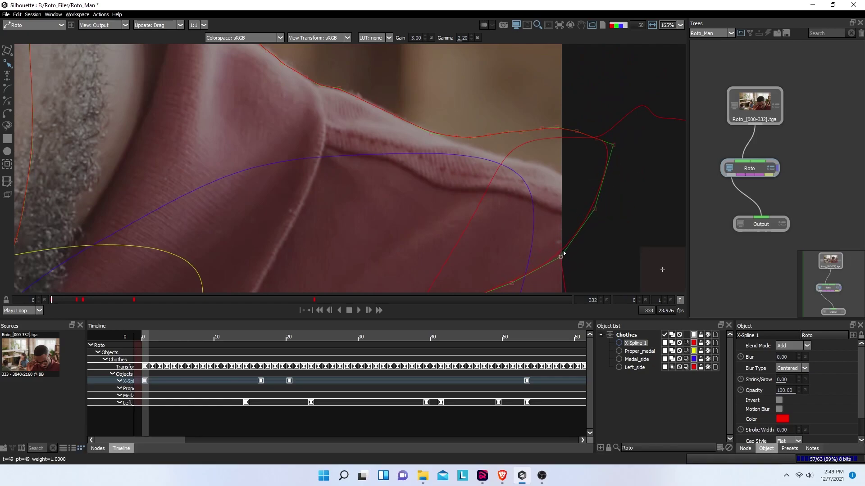
- Shift the whole row of X-Spline 1 points from the middle of the shoulder to the off-image end closer to the shirt edge
drag(449, 107, 631, 171)
key(Down)
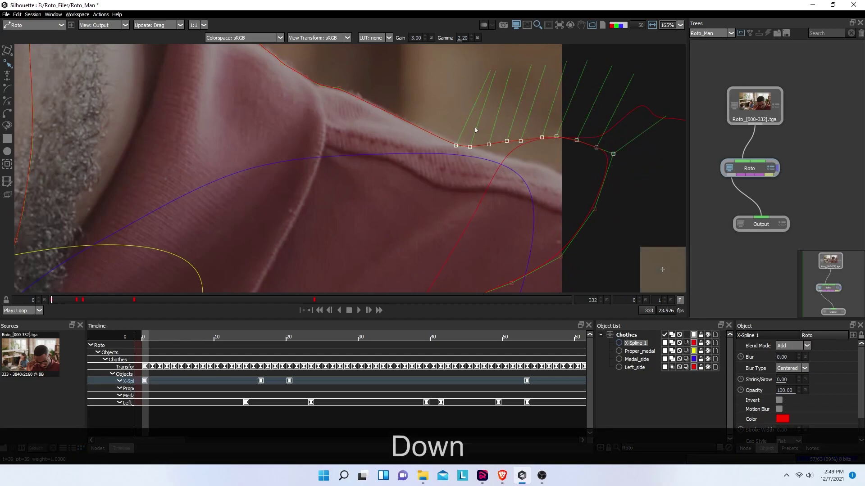
key(Up)
key(Up)
key(Up)
key(Up)
key(Up)
click(452, 105)
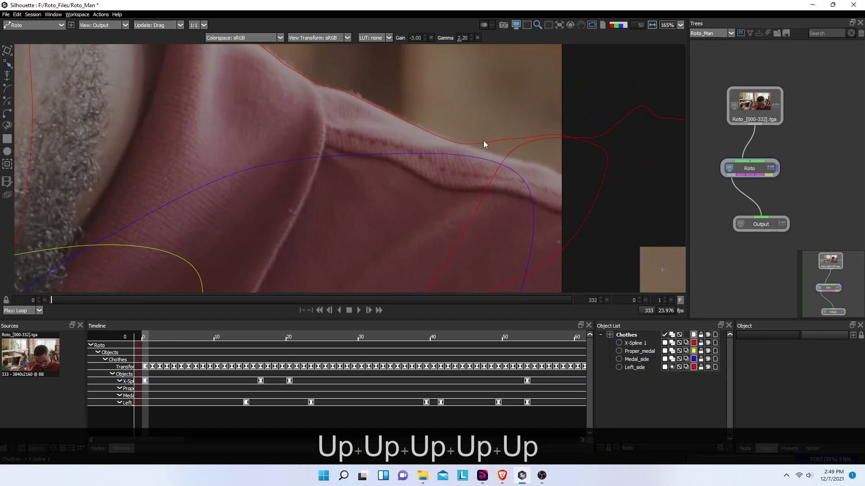
- Fit X-Spline 1's remaining outer points to the shoulder edge and carry the curve past the image border
drag(504, 100, 642, 175)
drag(579, 141, 587, 163)
click(492, 153)
drag(492, 153, 635, 212)
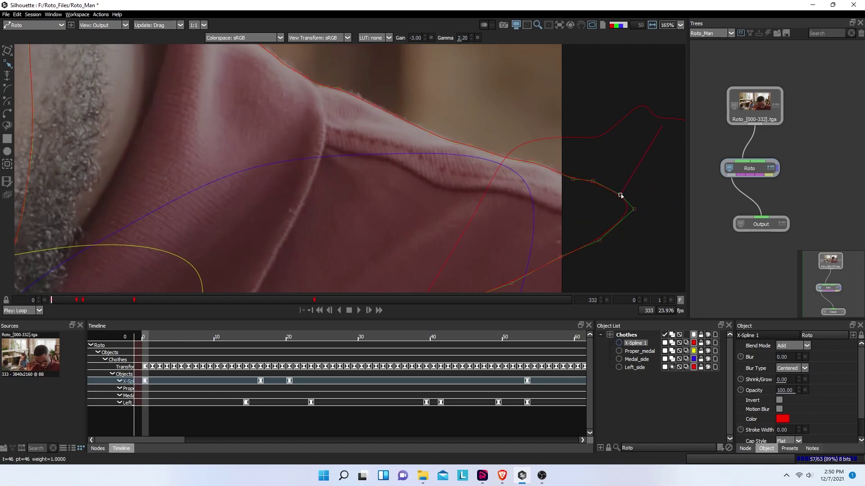
- Try the Multiply blend mode on X-Spline 1 with the matte overlay toggled, and return the shape to Add
scroll(450, 142, down, 5)
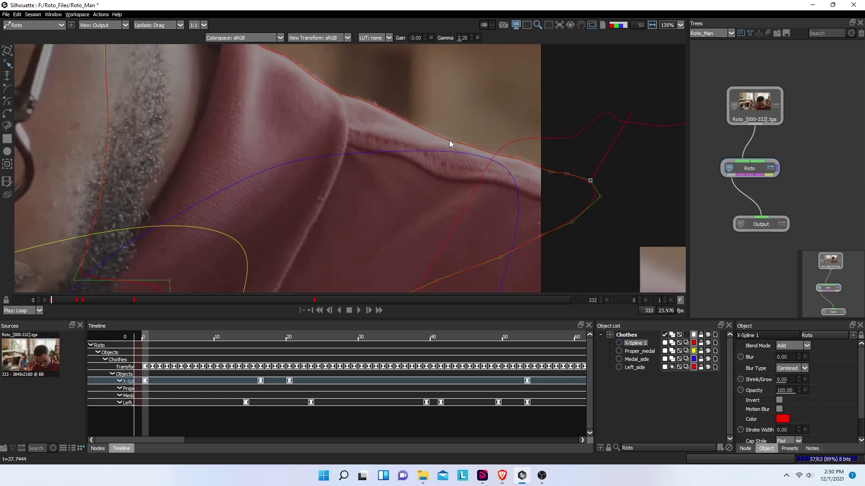
scroll(415, 120, down, 5)
scroll(415, 121, up, 5)
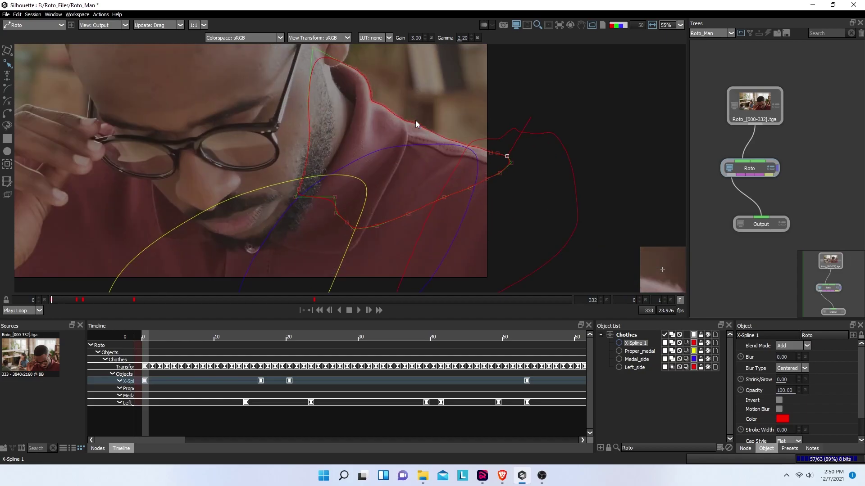
click(806, 346)
click(786, 365)
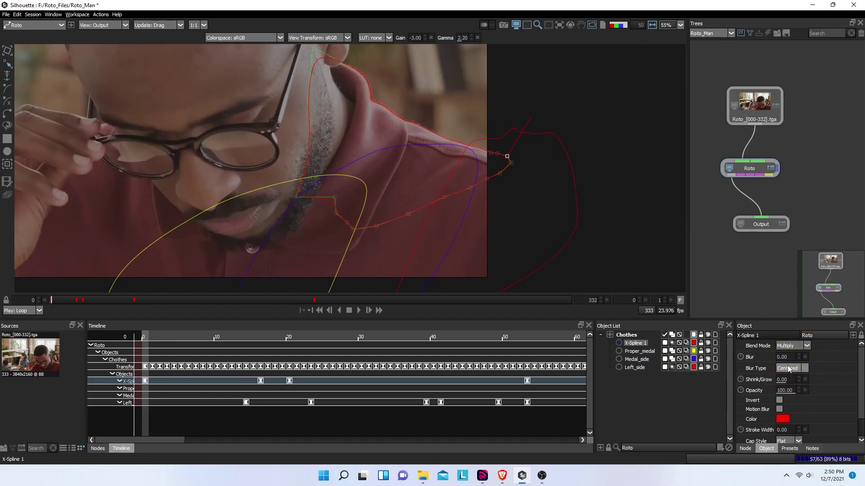
key(a)
key(a)
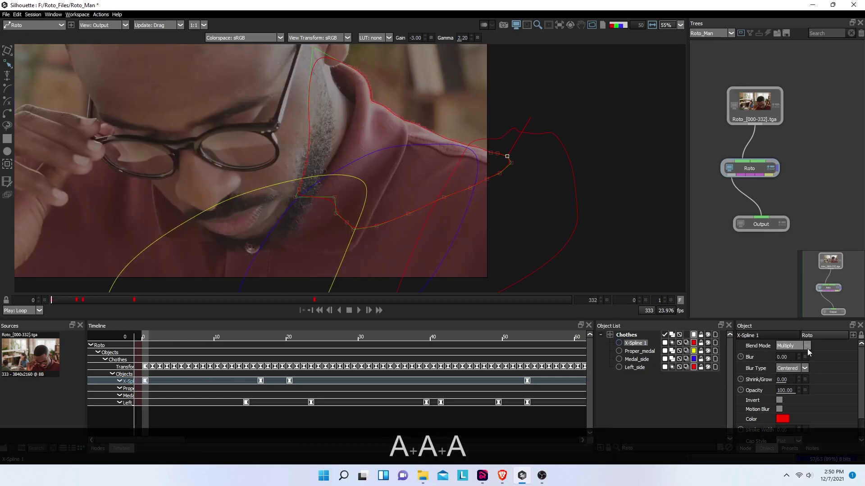
click(806, 346)
click(789, 356)
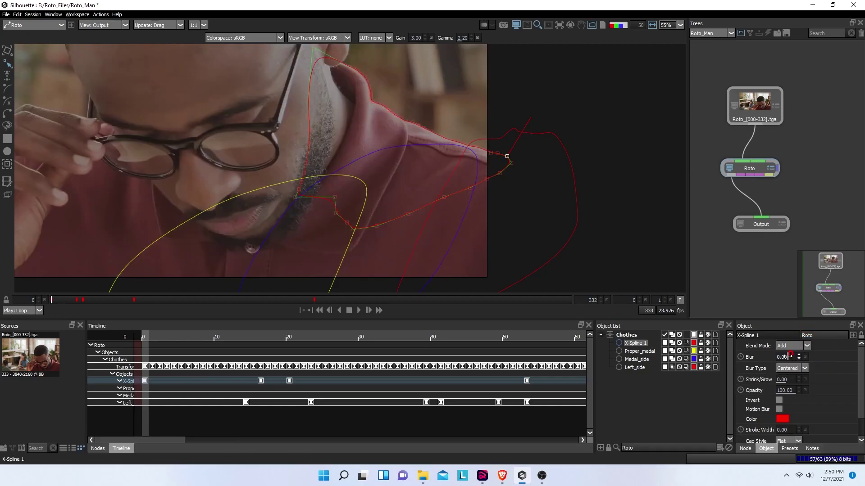
- Set the blend mode of the Chothes layer to Multiply
click(660, 410)
click(627, 336)
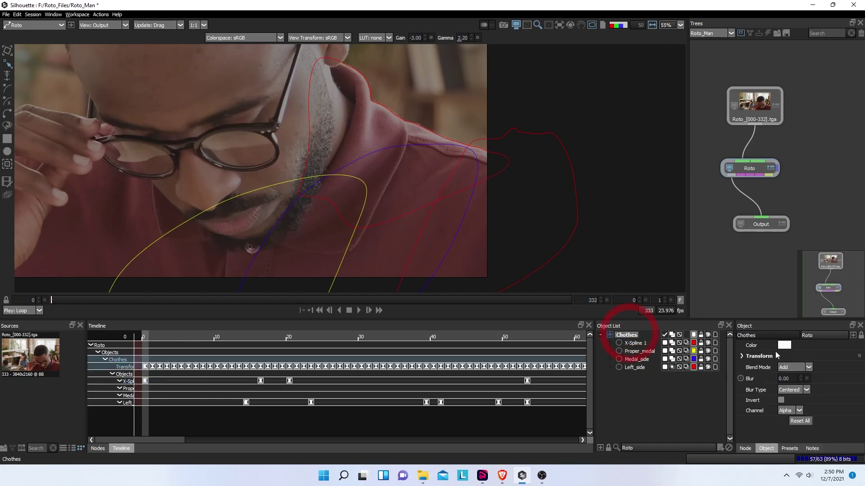
click(808, 368)
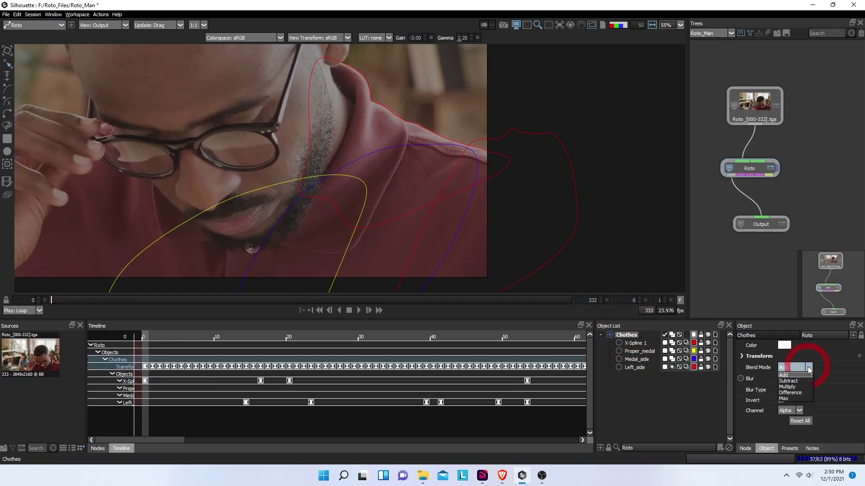
click(787, 387)
- Toggle the matte overlay to check how the Chothes layer's shapes cover the shirt
key(a)
key(a)
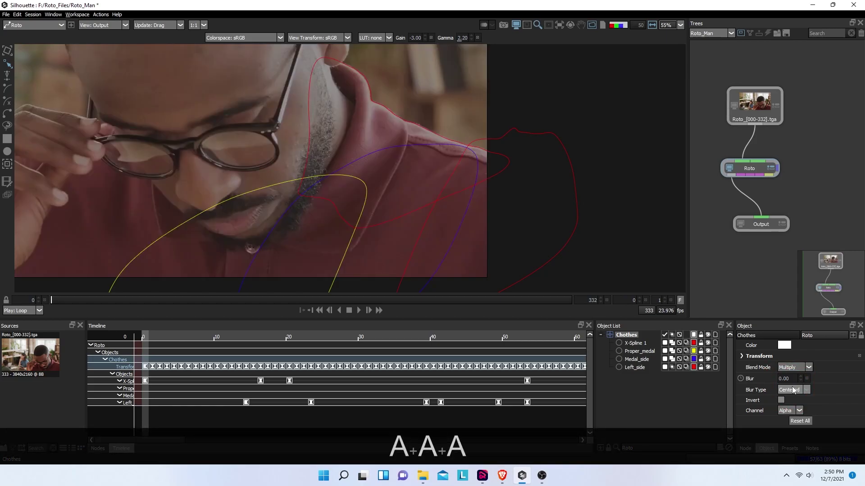
key(a)
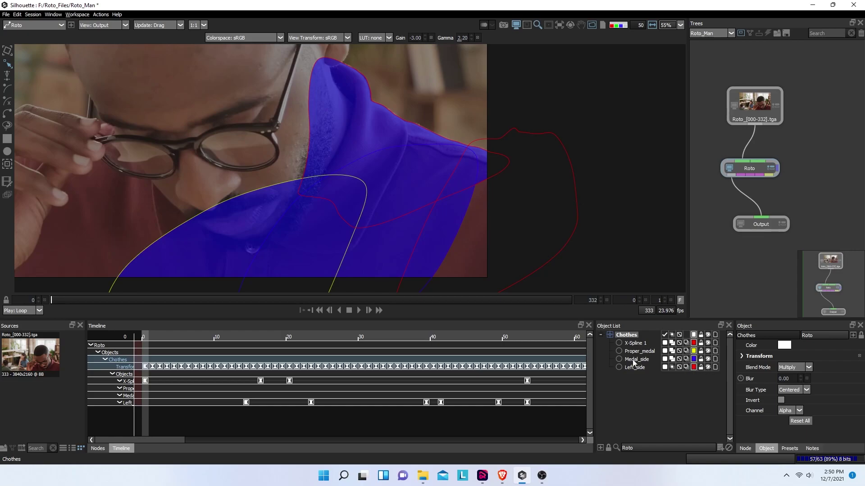
key(a)
key(a)
key(a)
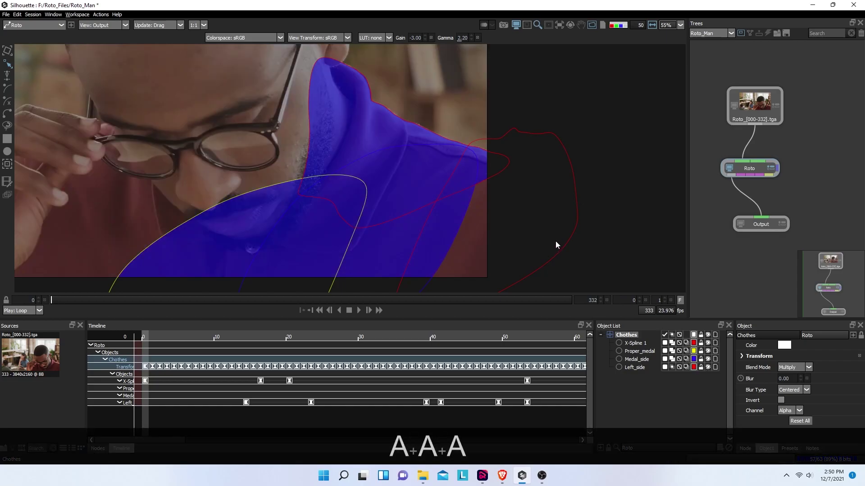
- Delete the Left_side shape from the Chothes layer
scroll(554, 245, down, 3)
scroll(549, 230, up, 4)
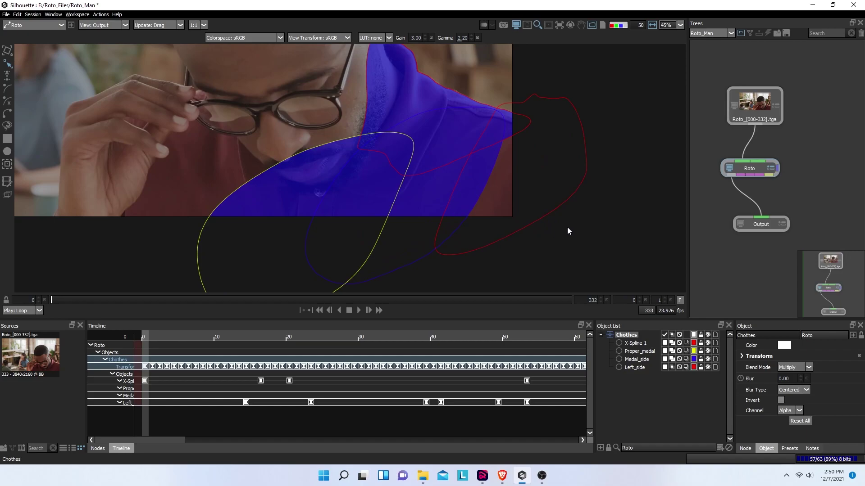
click(636, 368)
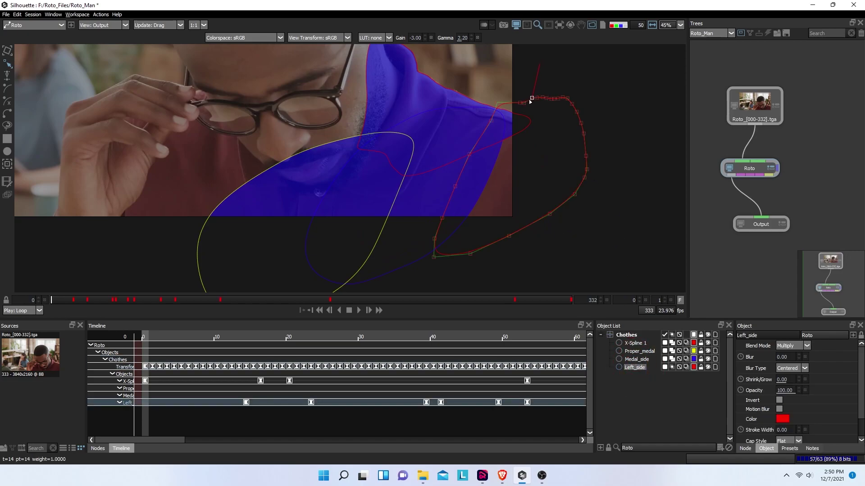
scroll(523, 117, up, 5)
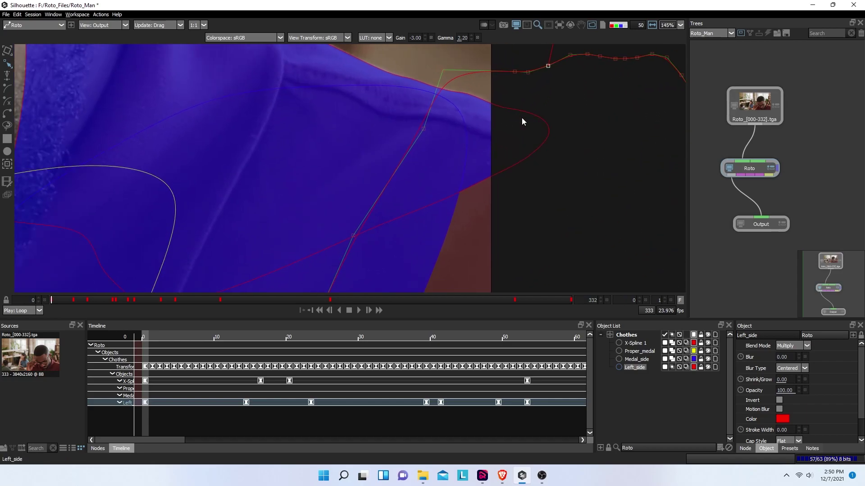
scroll(521, 117, down, 4)
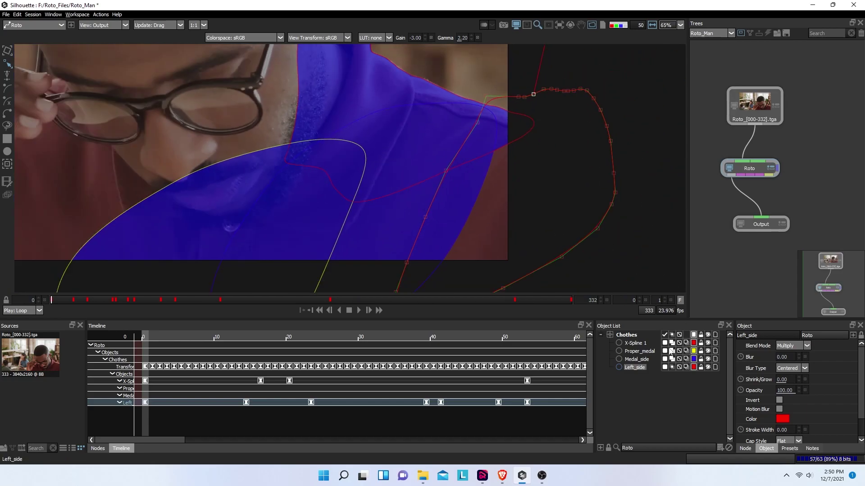
key(Delete)
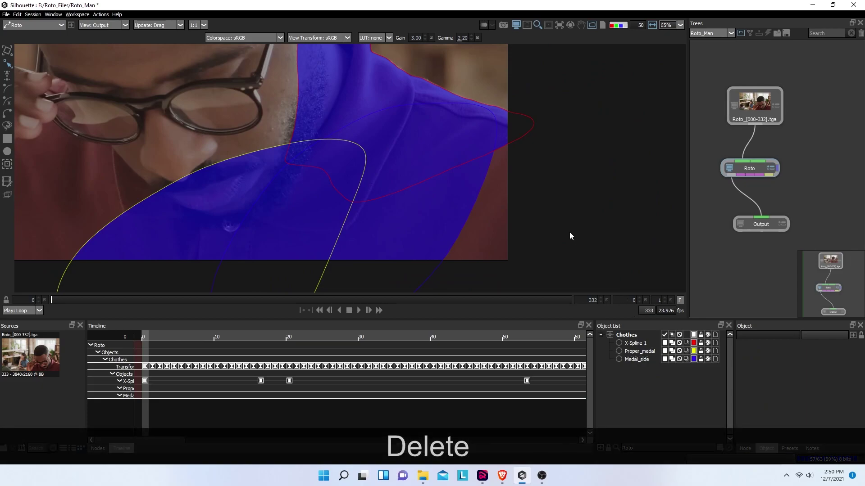
- Scrub the timeline to review the matte, hide the overlay, and go to frame 10 with the shoulder in close view
drag(334, 302, 66, 276)
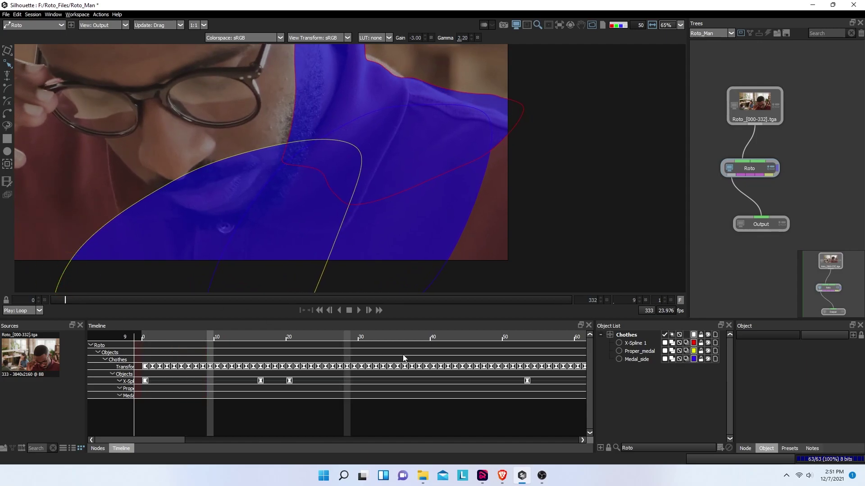
key(a)
key(a)
click(665, 359)
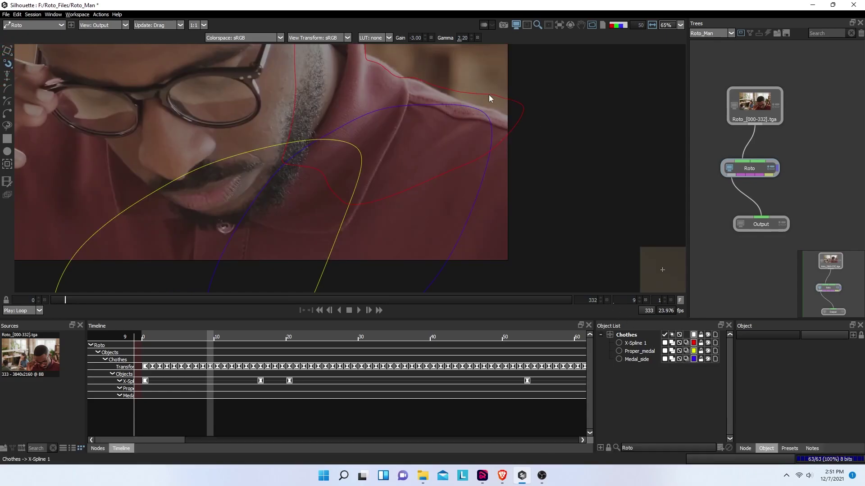
scroll(488, 94, up, 3)
key(x)
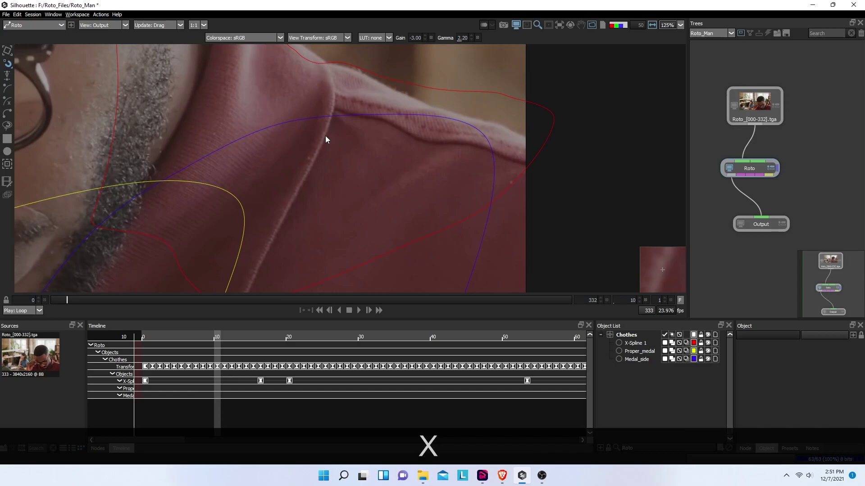
- At frame 10, use the Reshape tool to raise X-Spline 1's points where the collar meets the shoulder onto the shirt edge
key(space)
drag(334, 135, 367, 209)
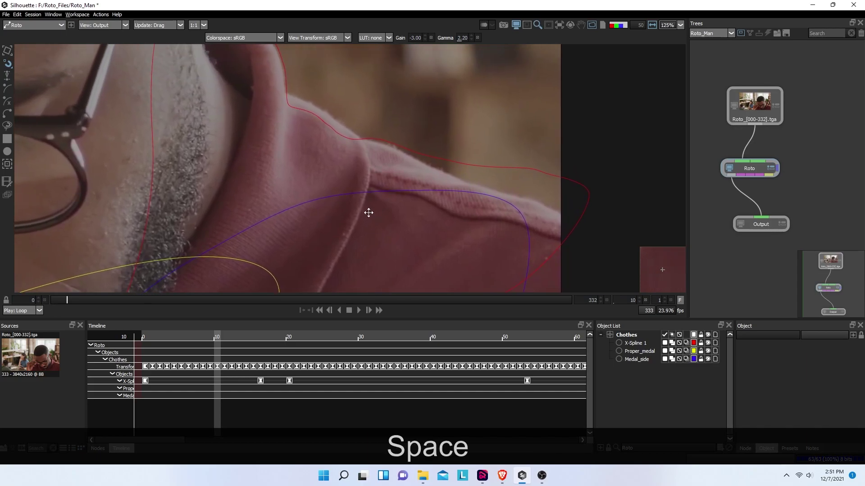
click(8, 63)
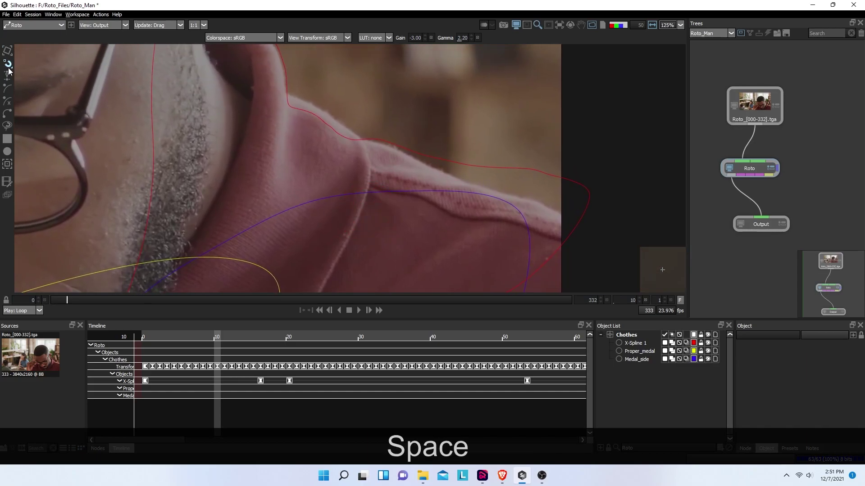
click(8, 63)
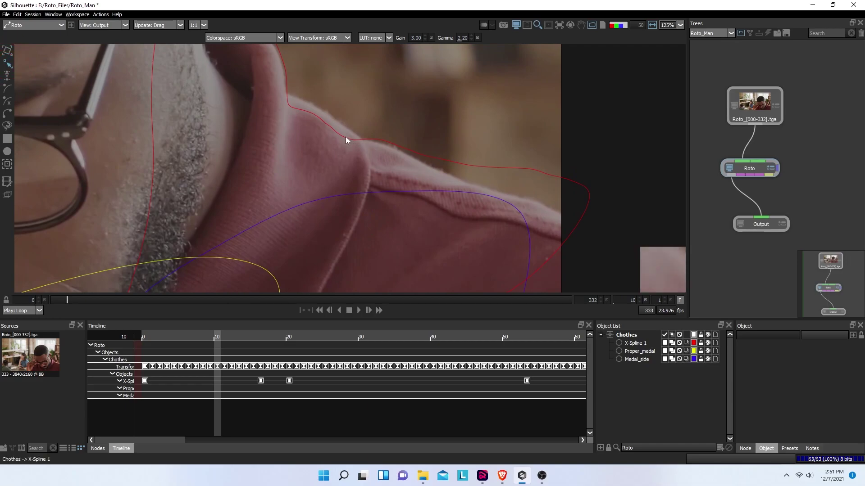
key(space)
drag(333, 143, 388, 230)
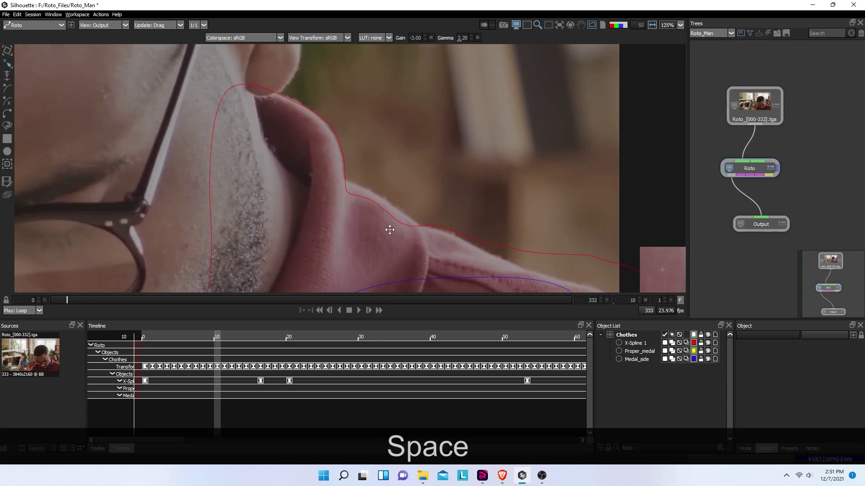
click(350, 189)
mouse_move(337, 177)
mouse_down()
mouse_move(376, 196)
mouse_move(382, 210)
mouse_up()
key(Up)
key(Up)
key(Up)
key(Up)
key(Up)
key(Up)
key(Up)
key(Up)
key(Up)
key(Up)
key(Up)
key(Up)
key(Up)
key(Up)
key(Up)
key(Up)
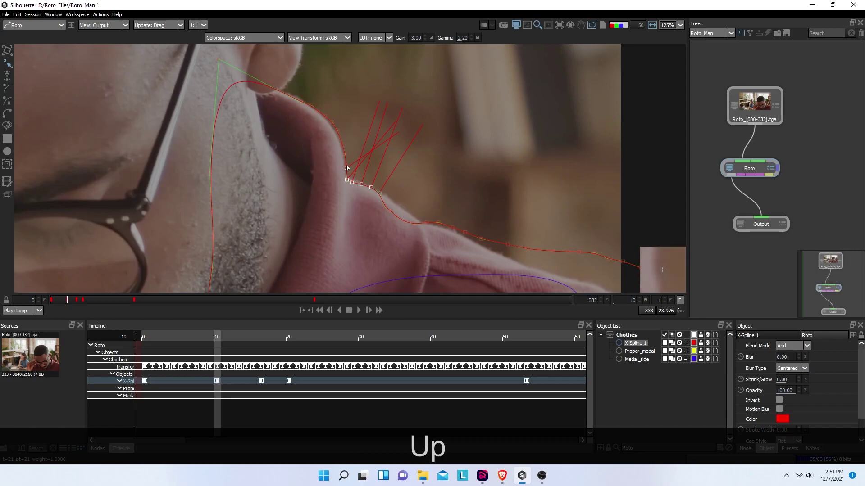
click(399, 204)
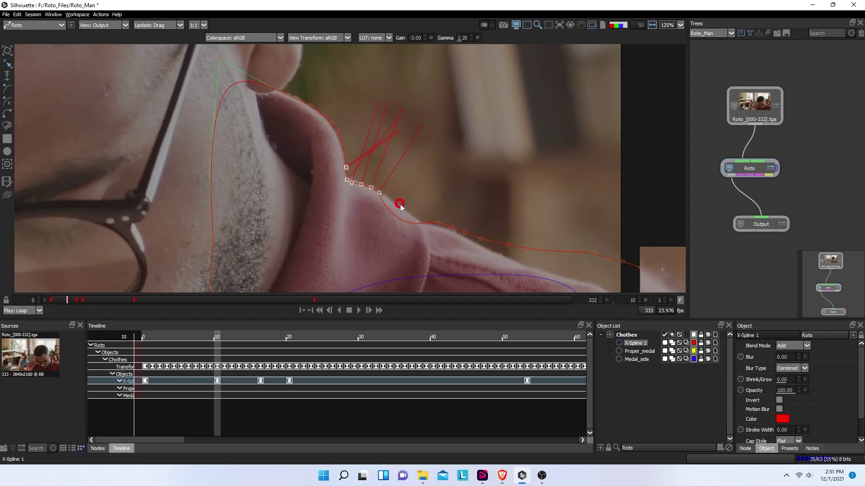
- Nudge X-Spline 1's points past the collar corner up and to the right onto the shirt's upper shoulder edge
key(Up)
key(Up)
key(Up)
click(383, 210)
drag(384, 211, 425, 234)
key(Up)
key(Up)
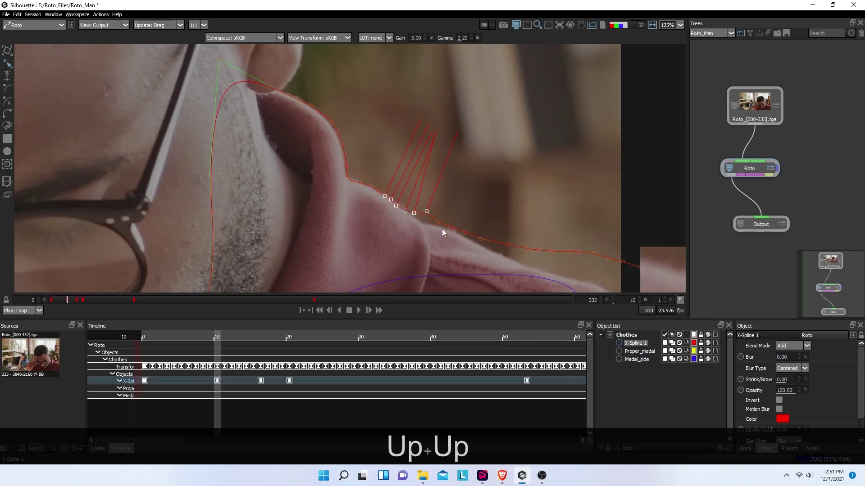
key(Right)
key(Right)
key(Right)
key(Right)
click(466, 205)
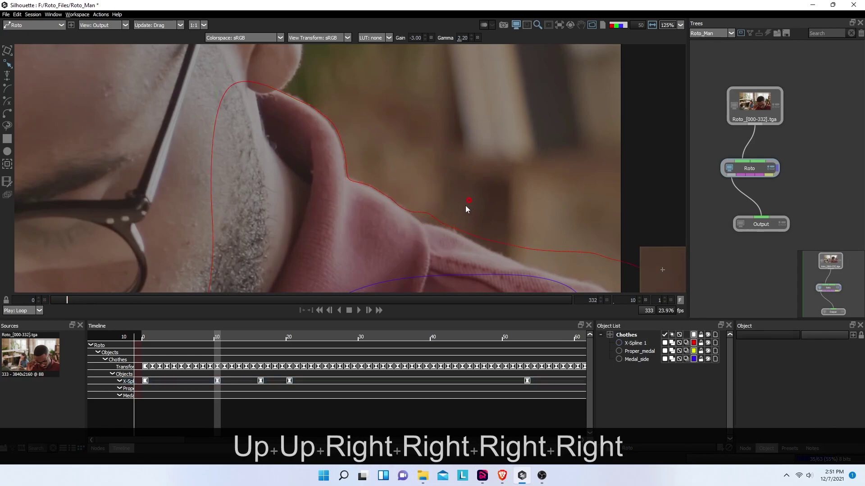
- Fine-tune X-Spline 1's points at the upper end of the shoulder seam, shifting them down and left onto the shirt edge
click(425, 213)
drag(415, 199, 436, 220)
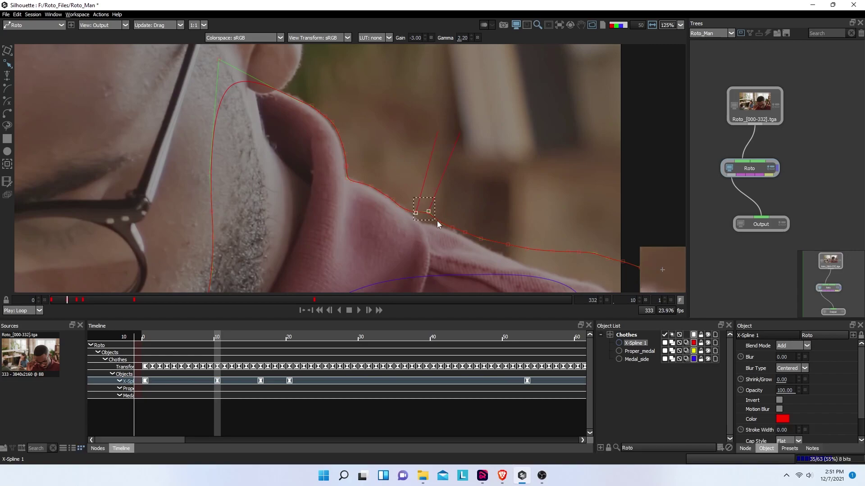
key(Down)
key(Up)
key(Up)
click(428, 222)
click(429, 219)
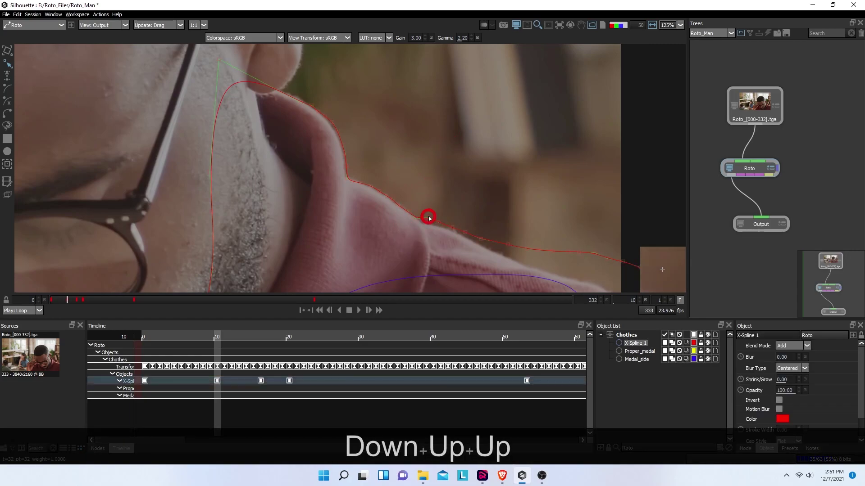
key(Down)
key(Down)
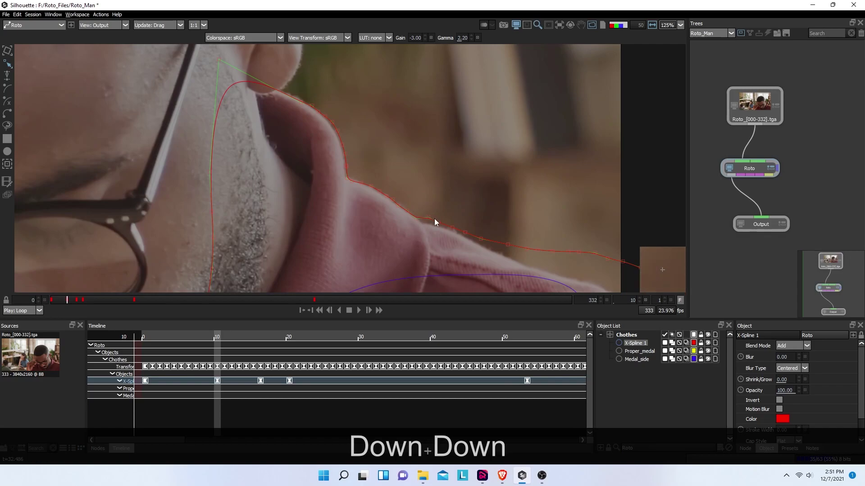
click(427, 218)
key(Down)
key(Left)
key(Left)
key(Left)
key(Left)
key(Left)
key(Left)
key(Left)
- Lower X-Spline 1's points along the middle of the shoulder one by one onto the shirt edge
click(439, 224)
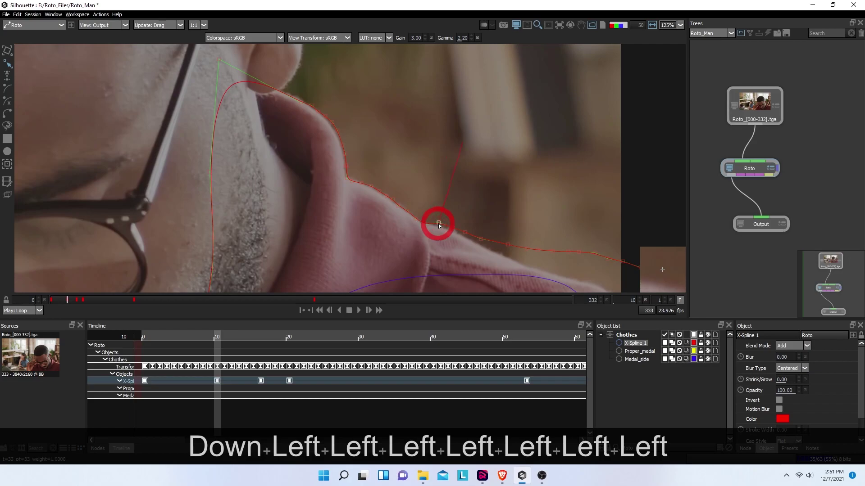
key(Down)
key(Down)
key(Down)
key(Down)
key(Down)
key(Down)
key(Down)
key(Down)
key(Down)
key(Down)
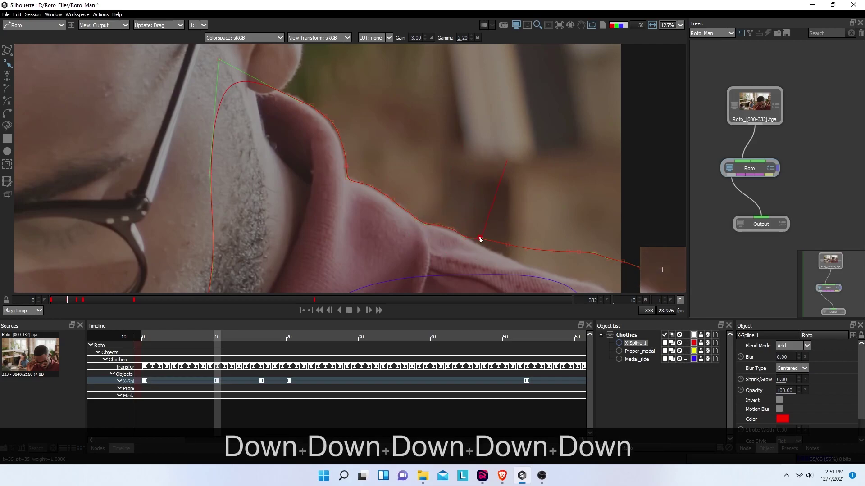
key(Down)
key(Up)
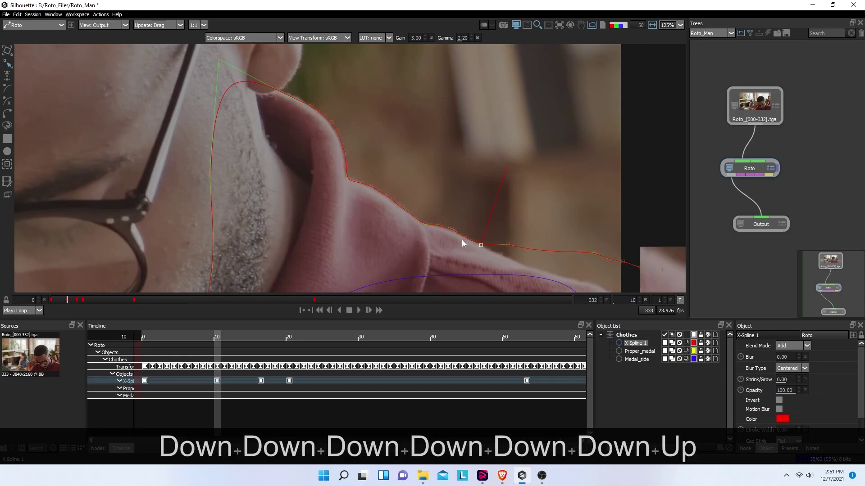
key(Up)
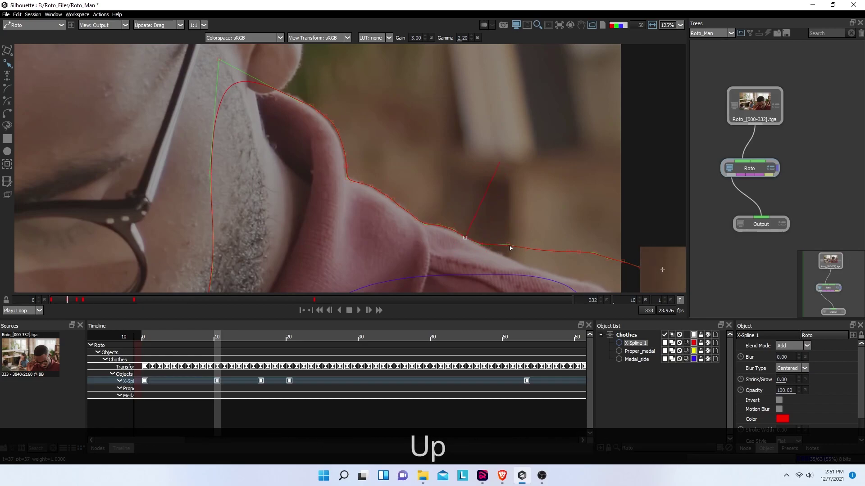
- Lower the next X-Spline 1 point and the group of points beyond it onto the outer shoulder edge
click(509, 247)
key(Down)
key(Down)
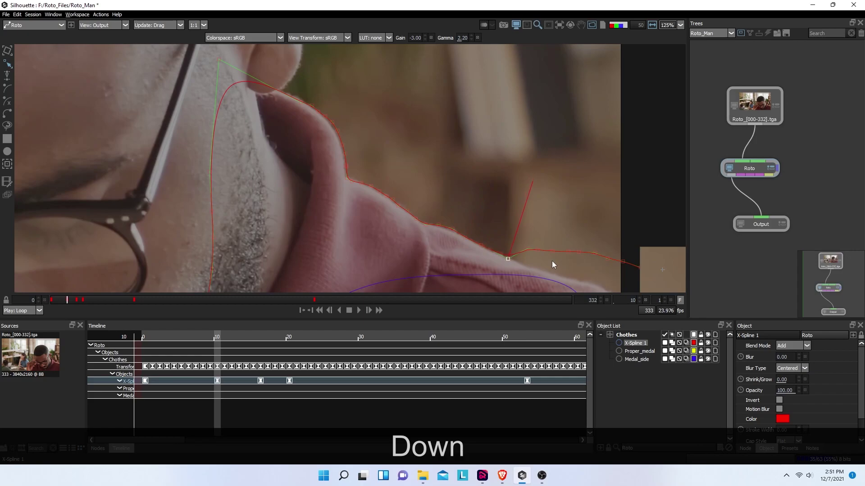
drag(520, 235, 576, 261)
key(Down)
key(Down)
key(Down)
key(Down)
key(Up)
key(Up)
key(Up)
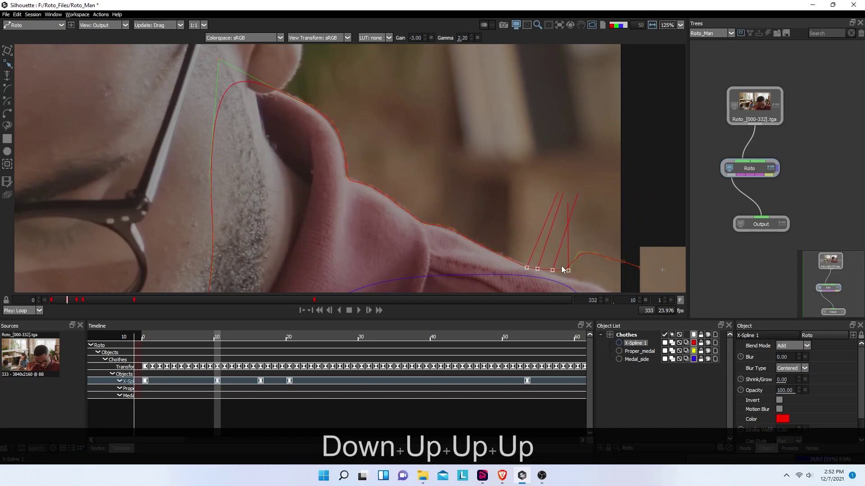
key(Up)
click(588, 274)
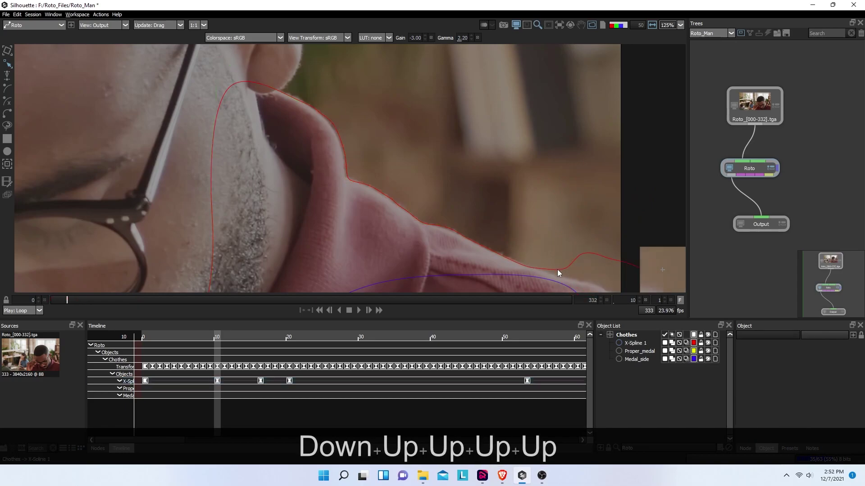
- Adjust two X-Spline 1 points individually so the outer shoulder curve follows the shirt edge
click(556, 271)
click(558, 275)
key(Down)
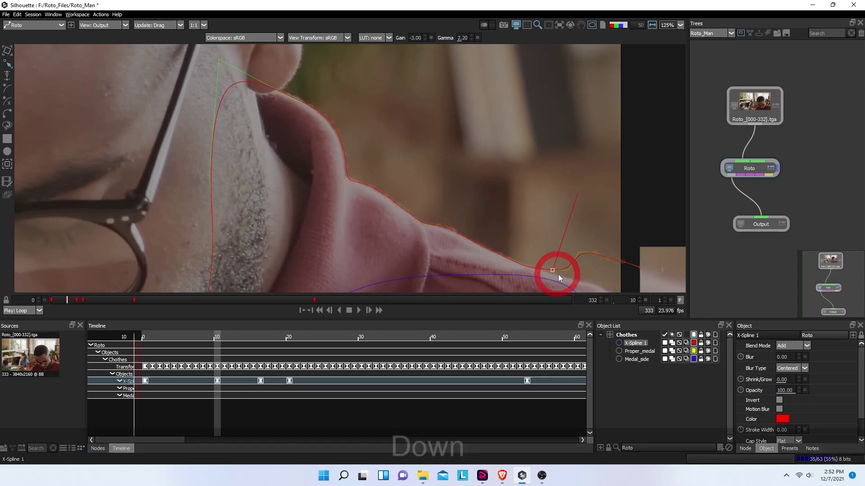
key(Up)
key(Up)
key(Up)
key(Up)
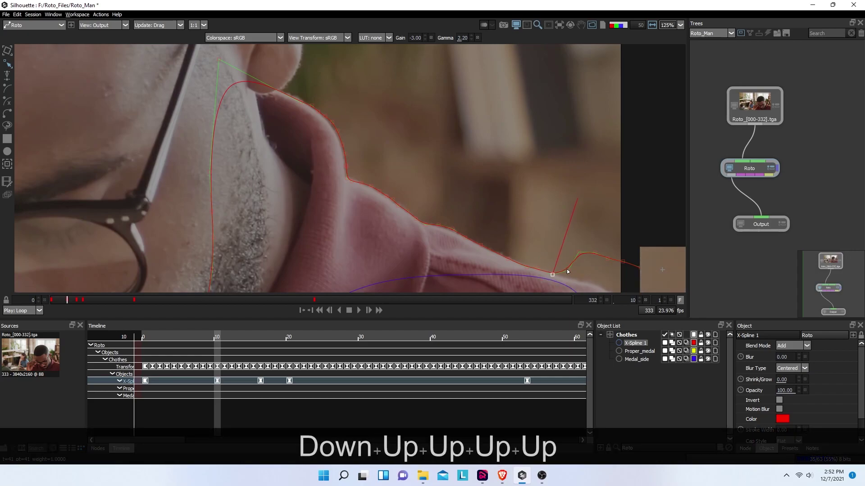
click(568, 272)
key(Down)
- Lower the group of X-Spline 1 points near the image border onto the shirt's shoulder edge
drag(575, 246, 618, 271)
key(Down)
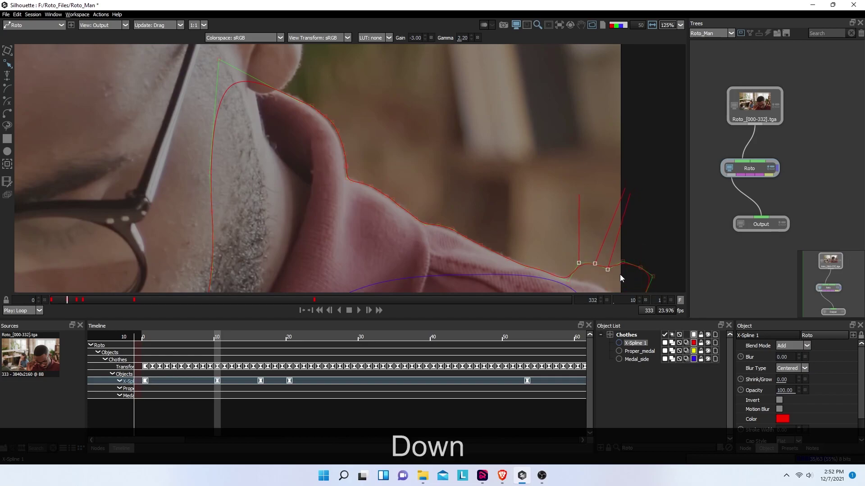
key(Down)
key(Down)
key(Down)
key(Down)
key(Down)
key(Down)
key(Down)
key(Down)
key(Down)
key(Down)
key(Down)
key(Down)
key(Down)
key(Down)
key(Down)
key(Down)
key(Up)
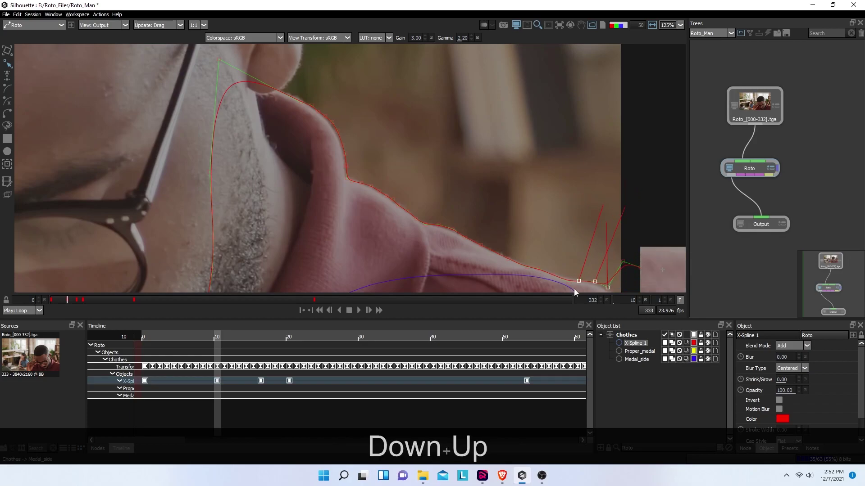
click(569, 280)
key(Up)
key(Up)
key(Up)
- Lower the X-Spline 1 point where the shoulder meets the image border onto the shirt edge
drag(606, 278, 562, 236)
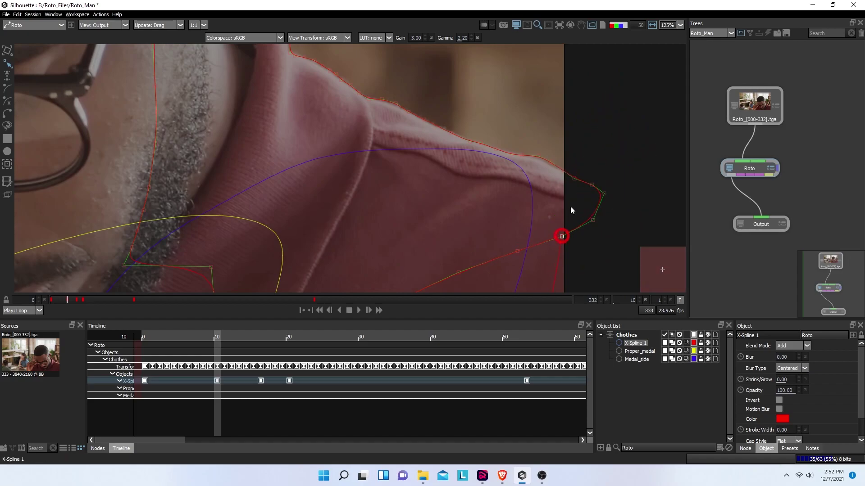
click(550, 161)
key(Down)
key(Down)
key(Down)
key(Down)
key(Down)
key(Down)
key(Down)
key(Down)
scroll(580, 165, down, 3)
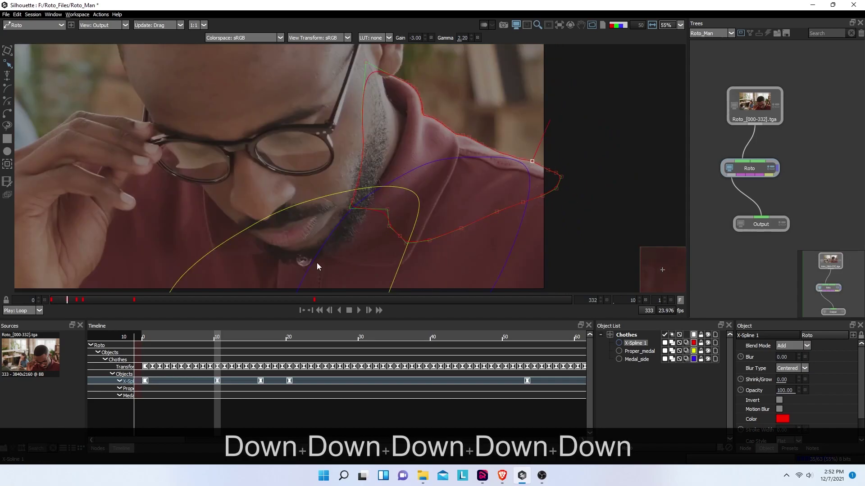
- Delete X-Spline 1's keyframes at frames 16 and 20
scroll(89, 286, up, 1)
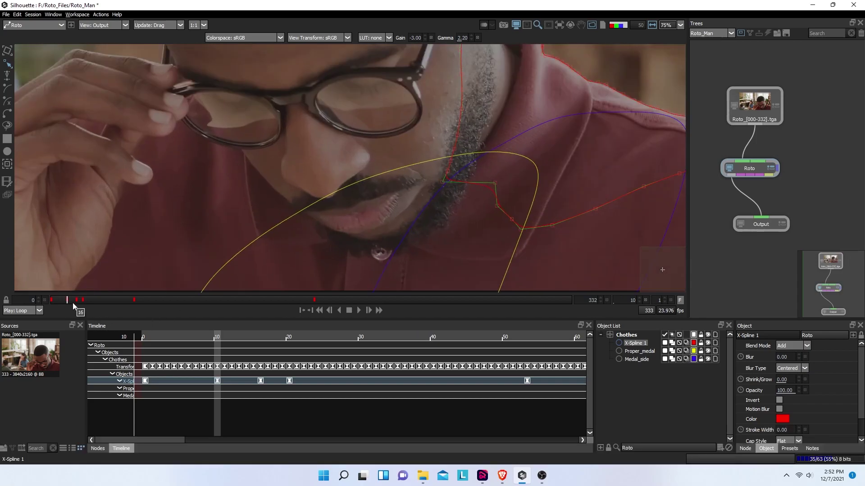
drag(69, 299, 78, 306)
click(261, 381)
key(Down)
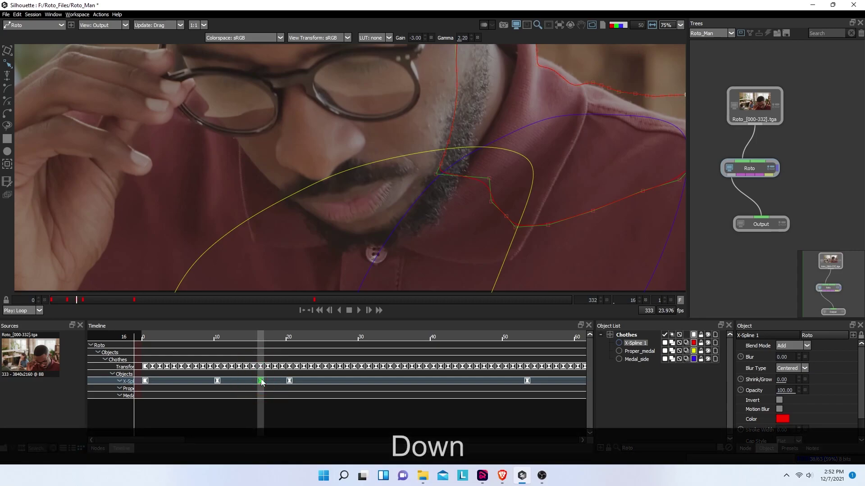
key(Delete)
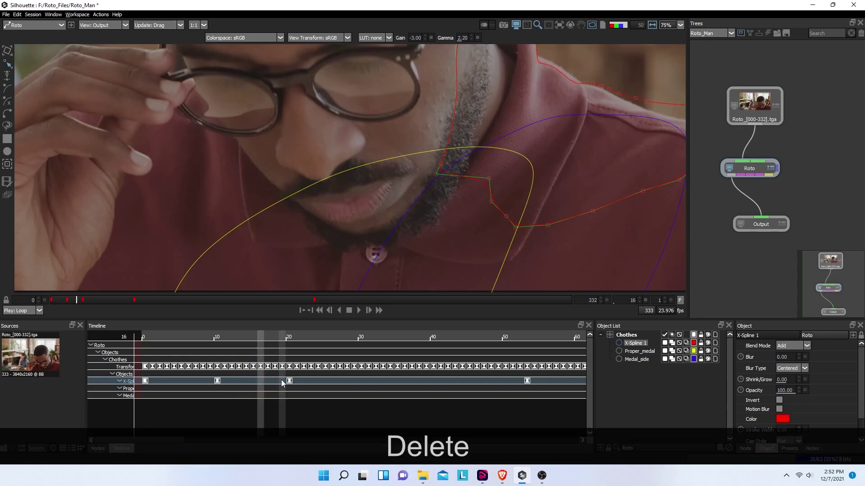
click(289, 381)
key(Delete)
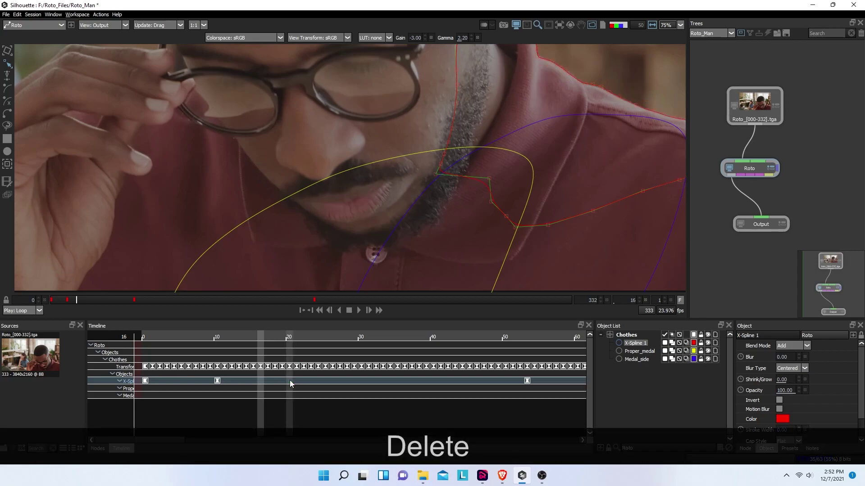
- Go to frame 332, choose the X-Spline tool, and reset the viewer's gain to 0.00 and gamma to 1.00
drag(80, 299, 588, 318)
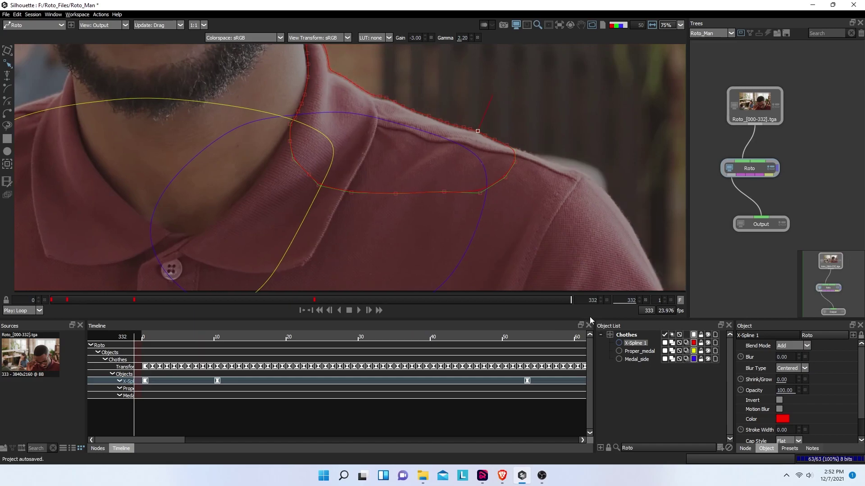
scroll(480, 230, down, 3)
drag(445, 129, 455, 253)
scroll(521, 267, up, 1)
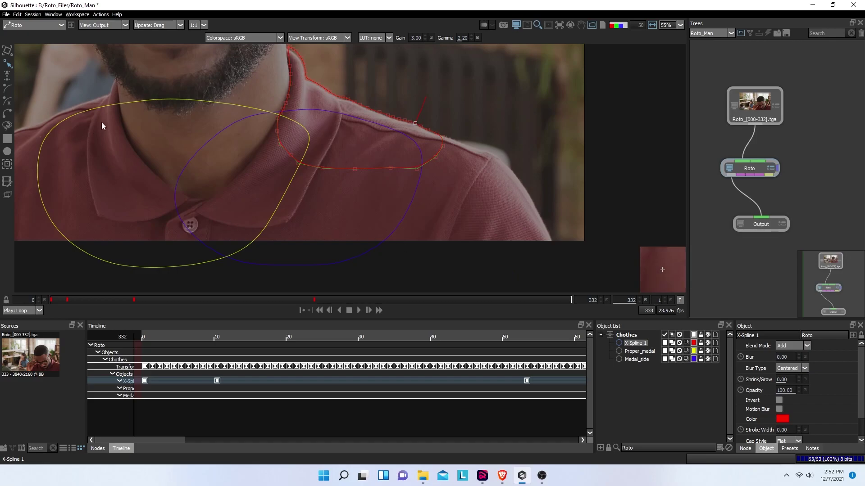
click(7, 104)
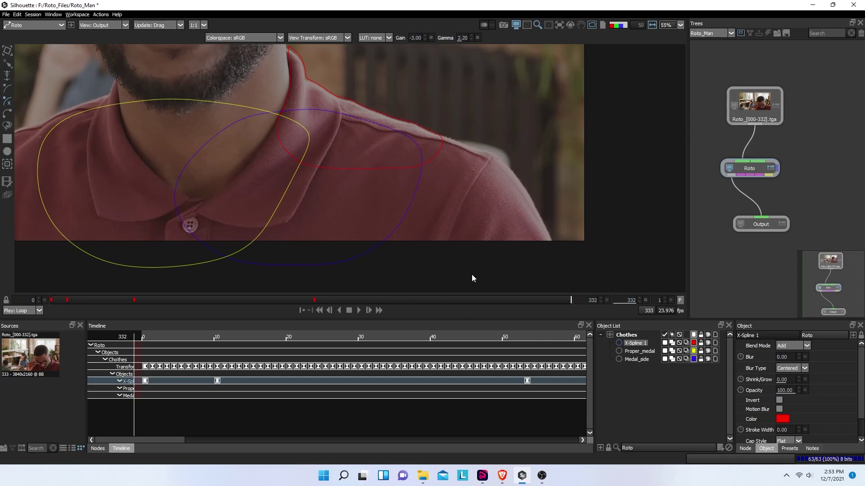
scroll(545, 246, up, 5)
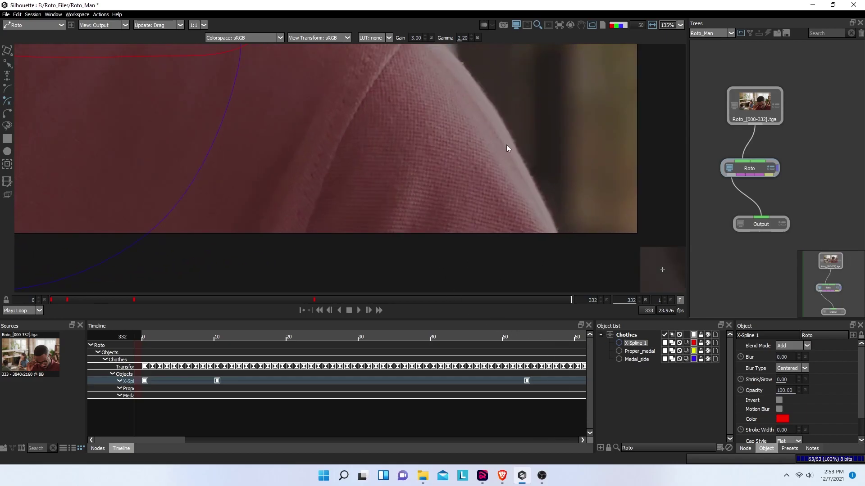
click(430, 37)
click(478, 38)
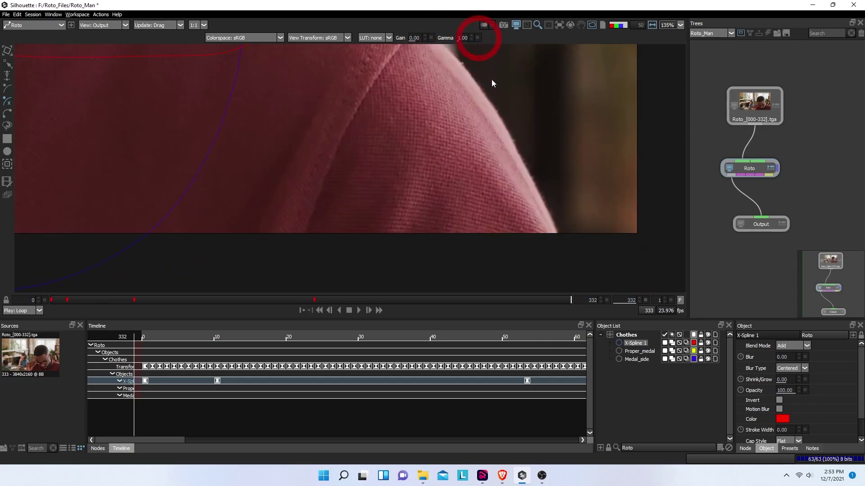
- Draw a closed X-Spline around the sleeve, following its outer edge and shoulder corner and extending below the image border
click(557, 237)
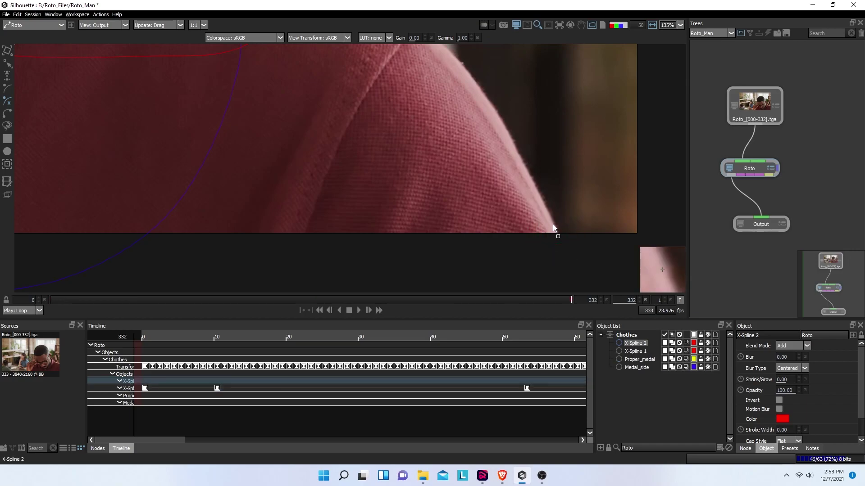
click(550, 218)
click(522, 157)
click(489, 99)
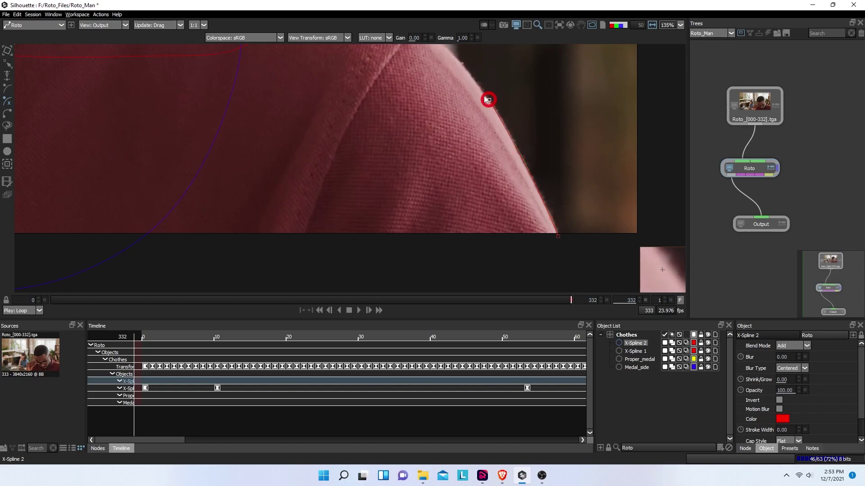
key(space)
drag(468, 72, 472, 111)
click(472, 109)
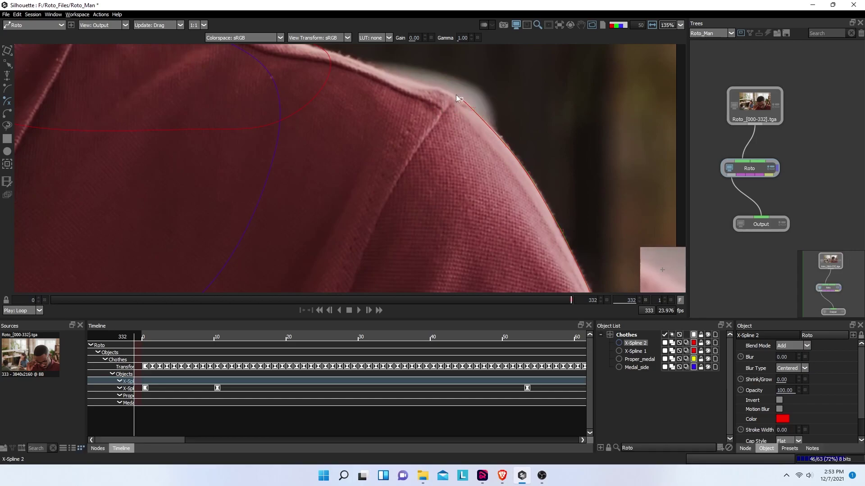
click(449, 90)
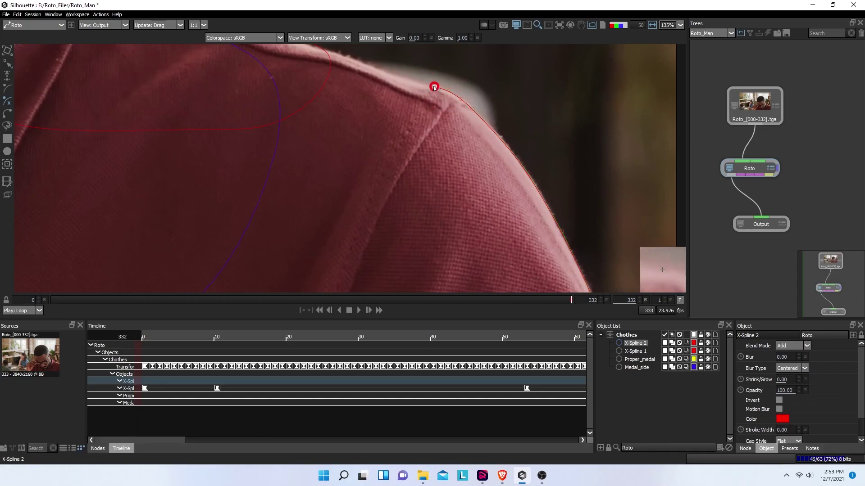
click(397, 96)
click(366, 122)
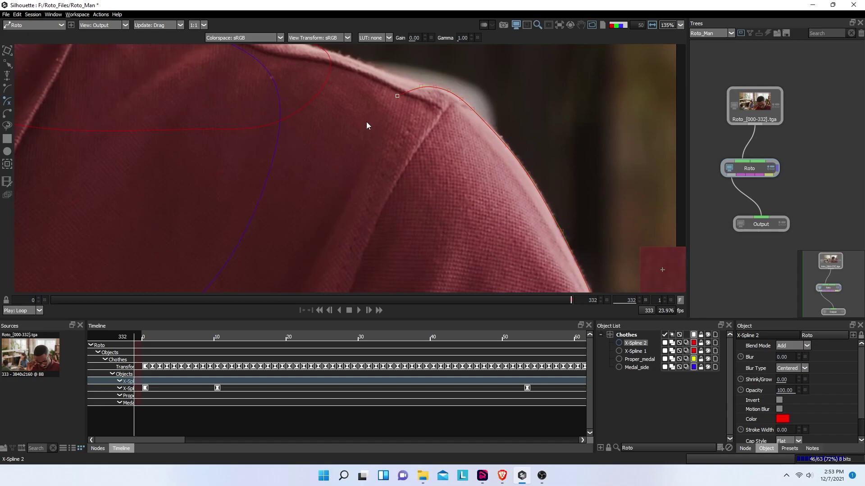
drag(314, 272, 361, 135)
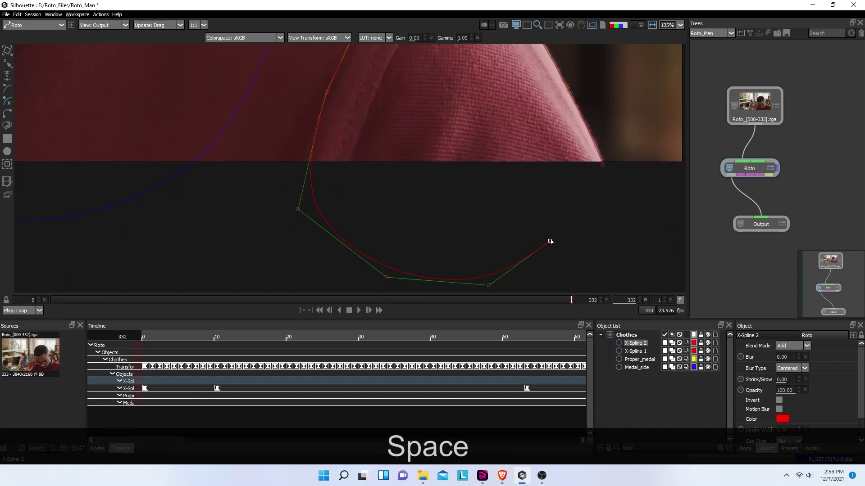
click(603, 164)
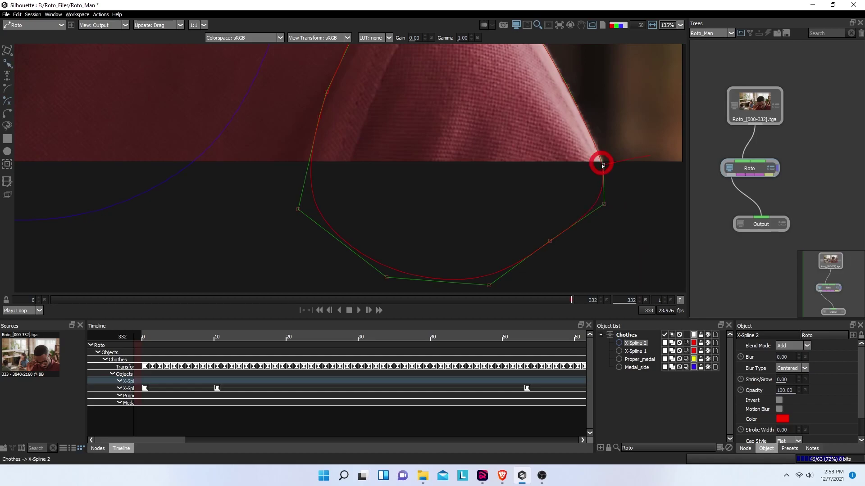
- Try to track X-Spline 2 backward from frame 332 with the Mocha tracker, stop at frame 315, and undo the track
click(7, 165)
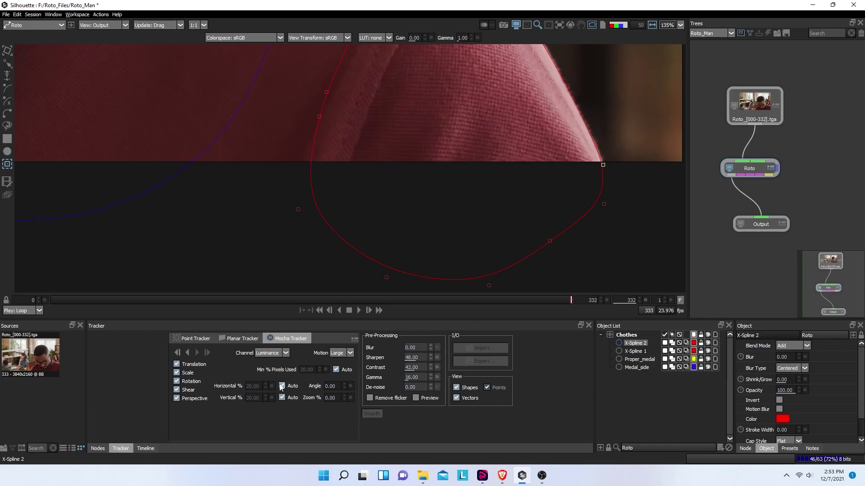
click(190, 355)
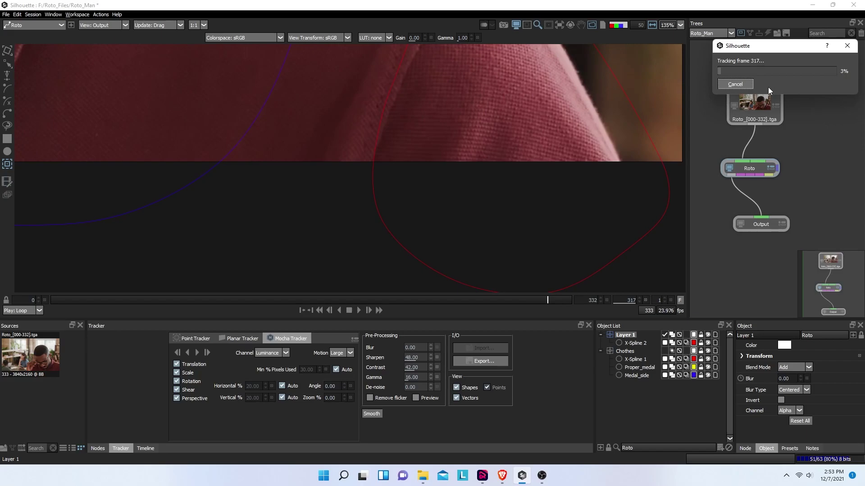
click(735, 84)
scroll(498, 178, down, 3)
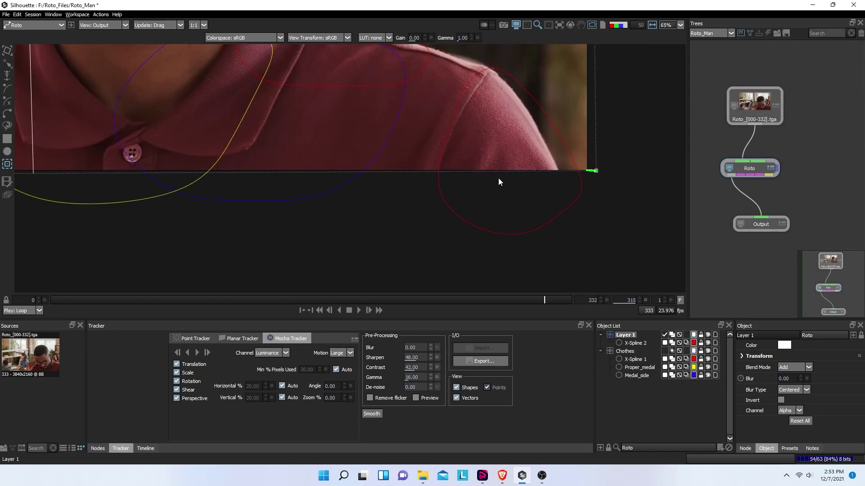
drag(540, 305, 607, 297)
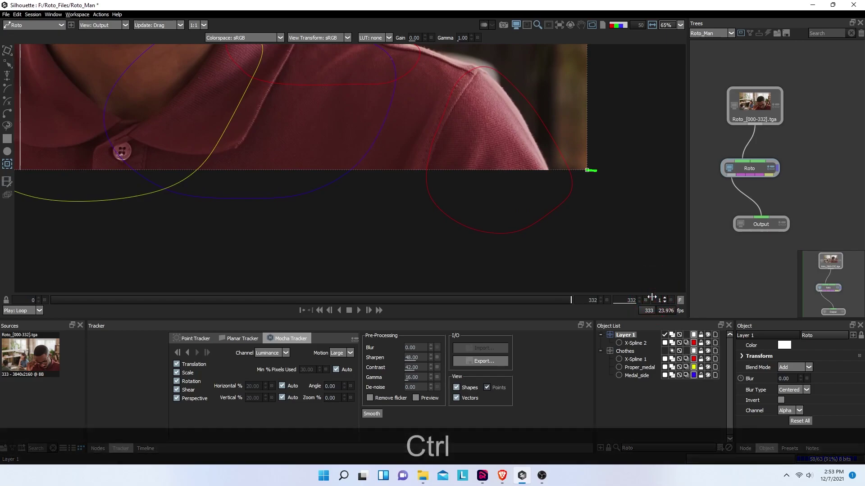
key(ctrl+z)
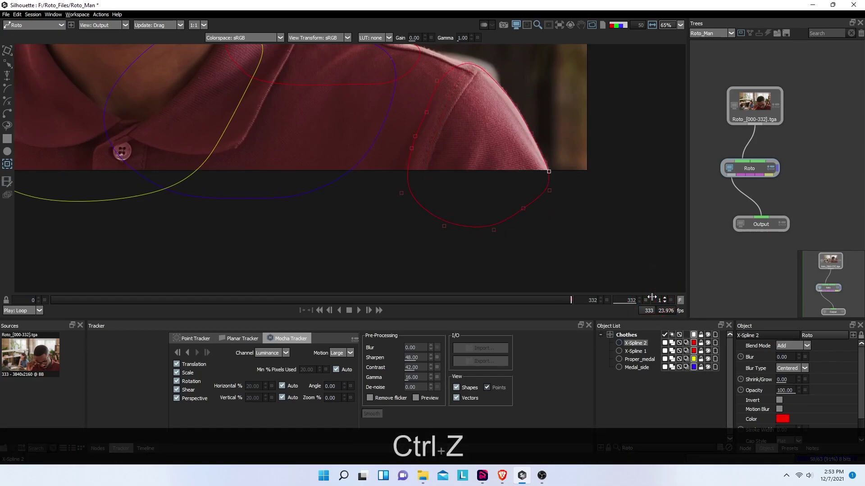
- Try tracking X-Spline 2 one frame backward to 331 and forward to 332, then undo the tracks while keeping the closed spline
click(178, 353)
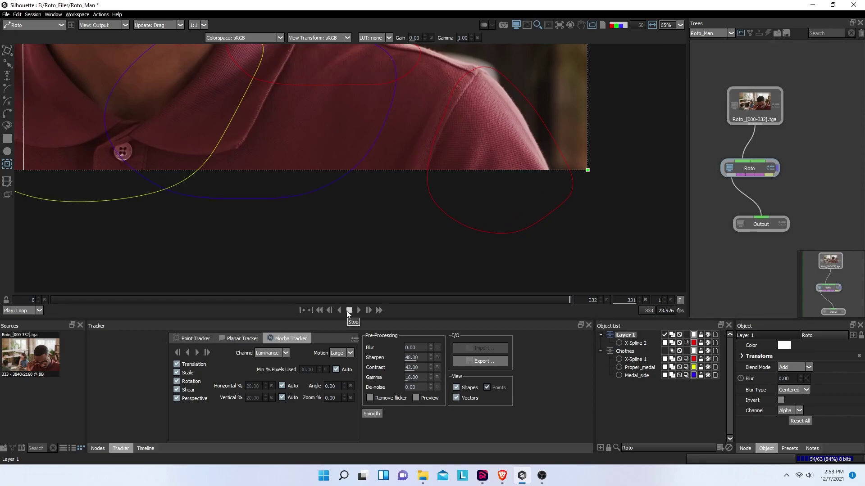
click(206, 353)
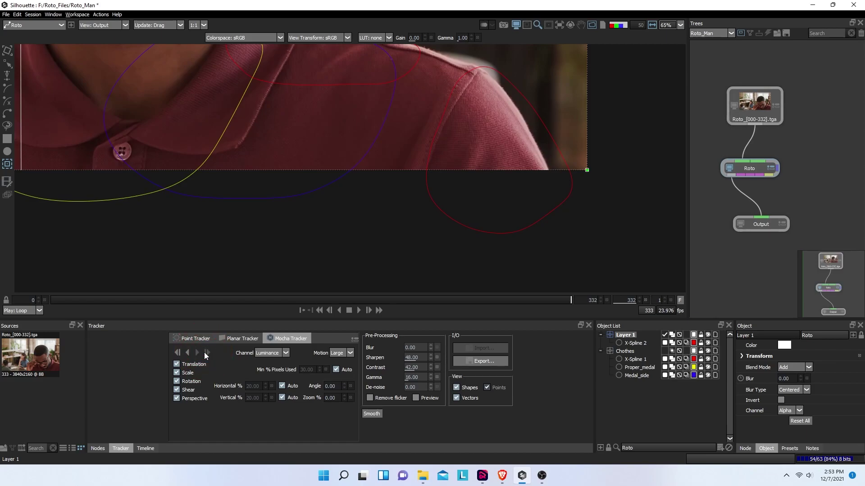
click(205, 353)
key(ctrl+z)
key(ctrl+z)
key(ctrl+z)
key(ctrl+z)
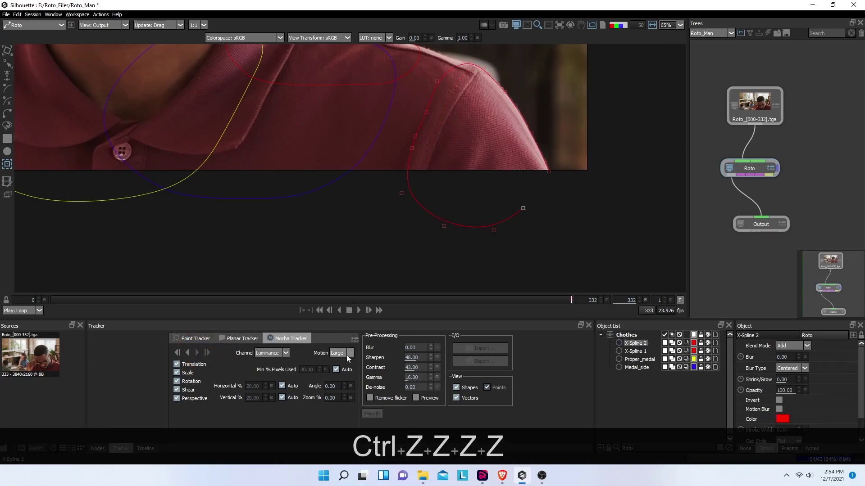
key(ctrl+shift+z)
key(ctrl+shift+z)
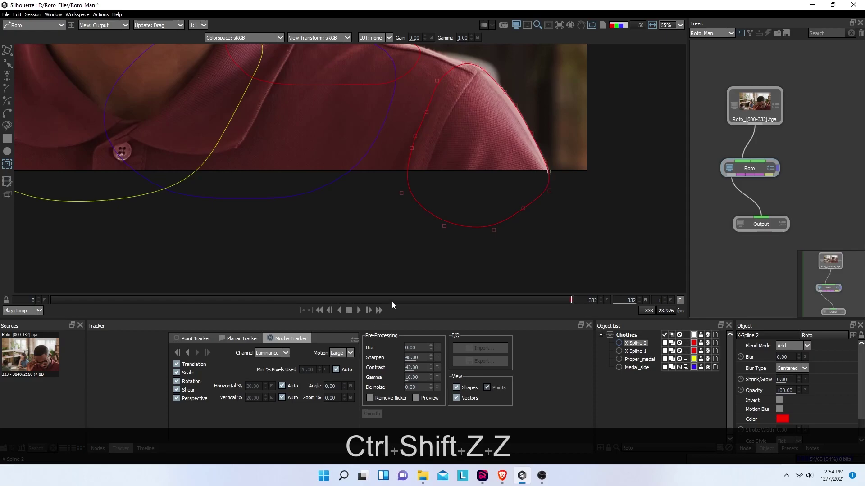
- Reset the Mocha tracker's sharpen, contrast and gamma to 0.00 and track X-Spline 2 backward from frame 332 to frame 312
click(436, 357)
click(437, 366)
click(436, 377)
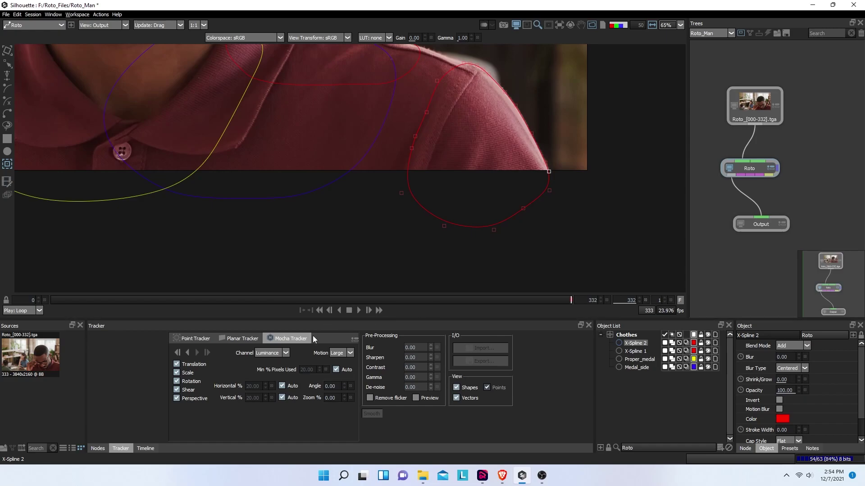
click(189, 353)
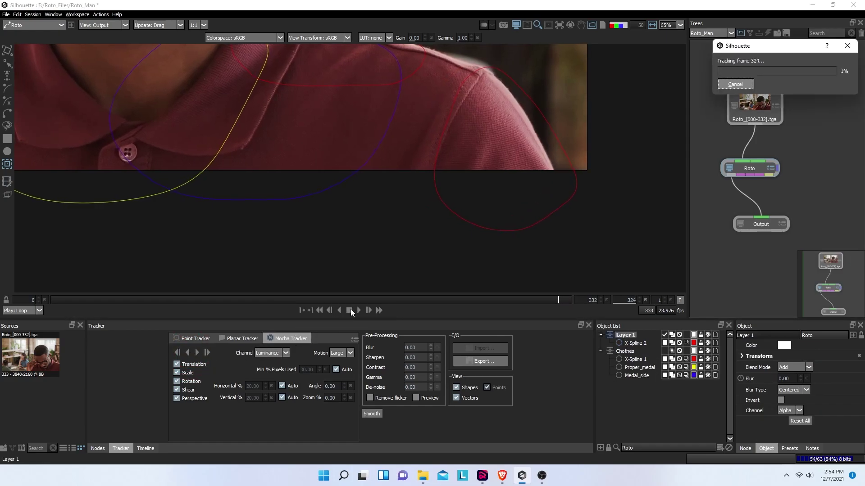
key(space)
click(730, 84)
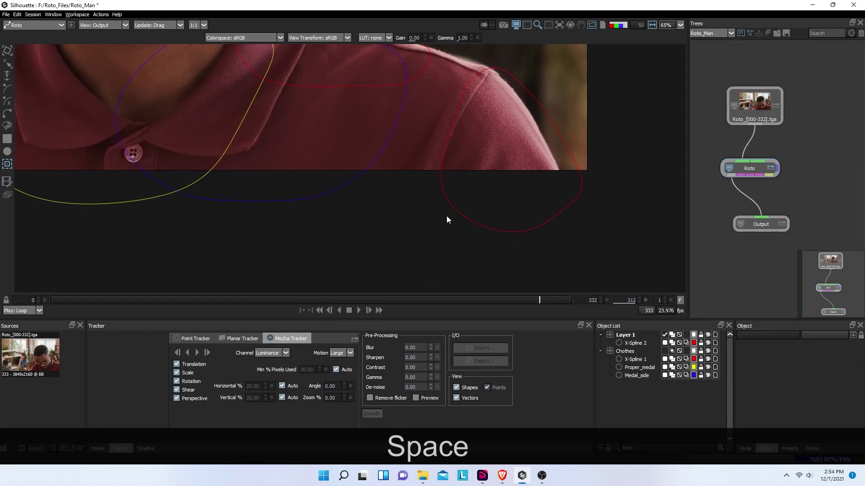
- At frame 277, reshape X-Spline 2 by nudging its four outer shoulder points onto the shirt's edge
click(504, 300)
drag(504, 301, 485, 300)
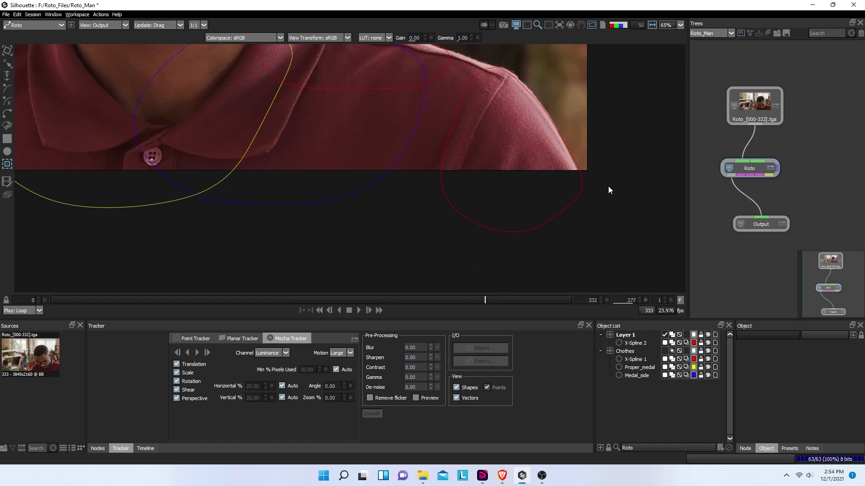
click(9, 71)
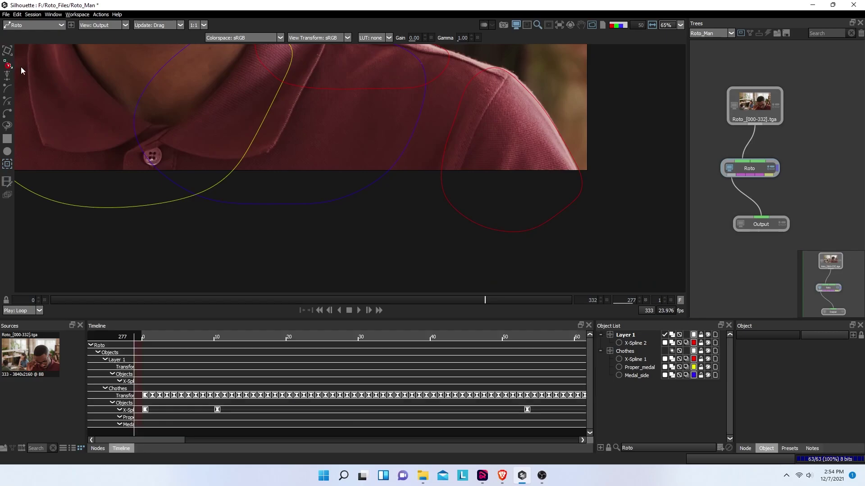
scroll(496, 106, up, 3)
key(space)
drag(516, 143, 412, 236)
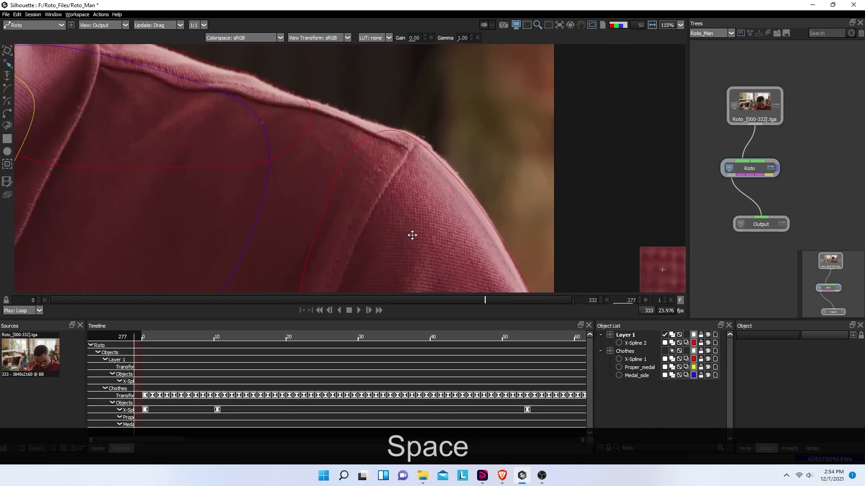
click(451, 165)
drag(403, 112, 491, 197)
key(Up)
key(Right)
key(Up)
key(Right)
key(Right)
key(Down)
key(Down)
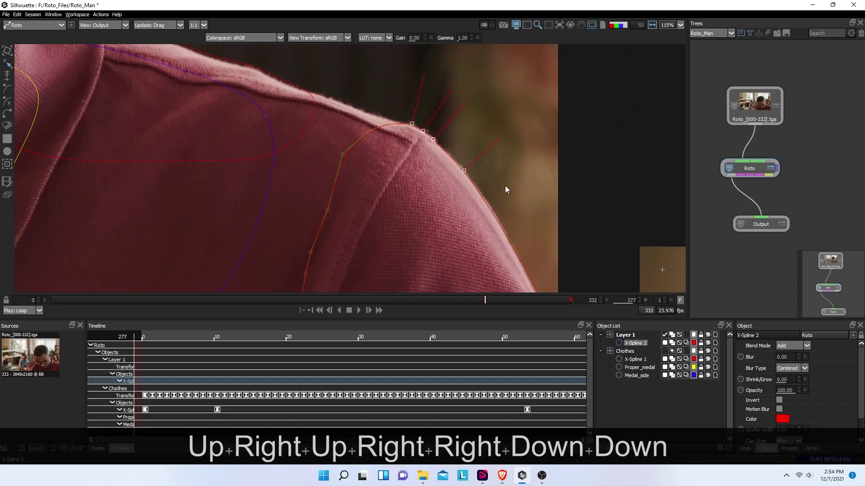
- Nudge X-Spline 2's point just below the image border slightly inward to line up with the sleeve's outer edge
scroll(489, 210, down, 2)
drag(490, 209, 464, 124)
scroll(463, 125, up, 1)
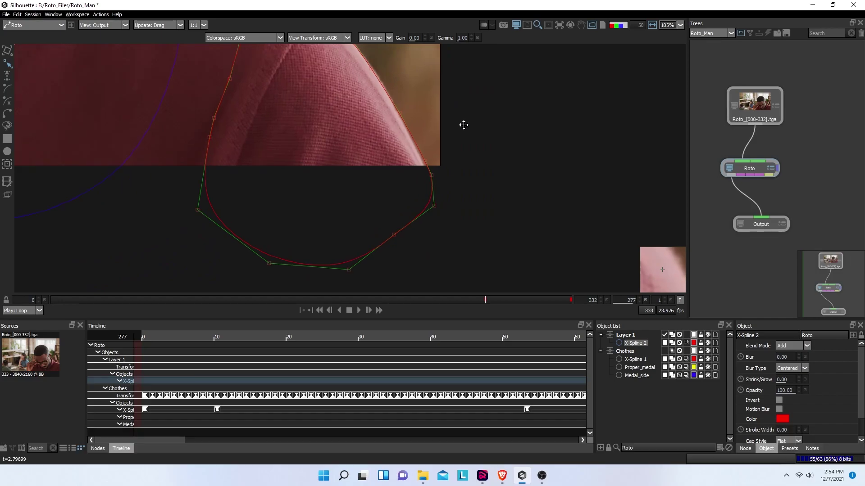
click(450, 203)
key(Left)
key(Left)
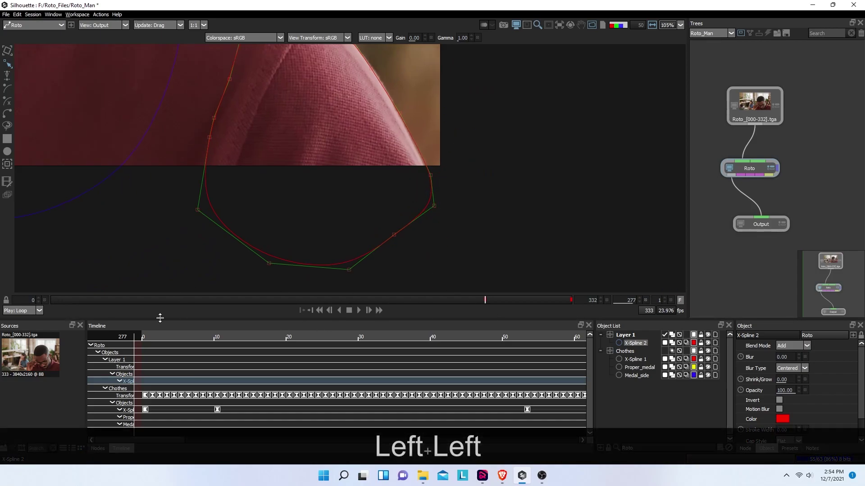
- Move X-Spline 2 into the Chothes layer and delete the empty Layer 1
click(7, 164)
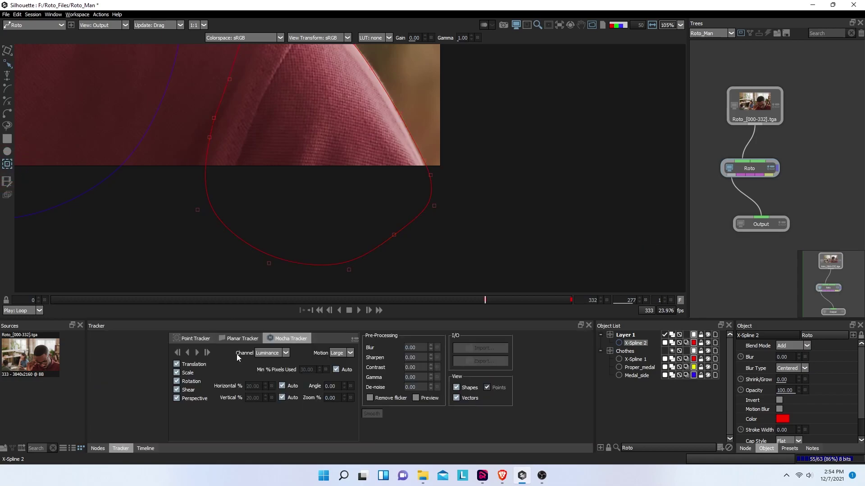
click(634, 345)
drag(643, 379, 644, 379)
click(632, 337)
key(Delete)
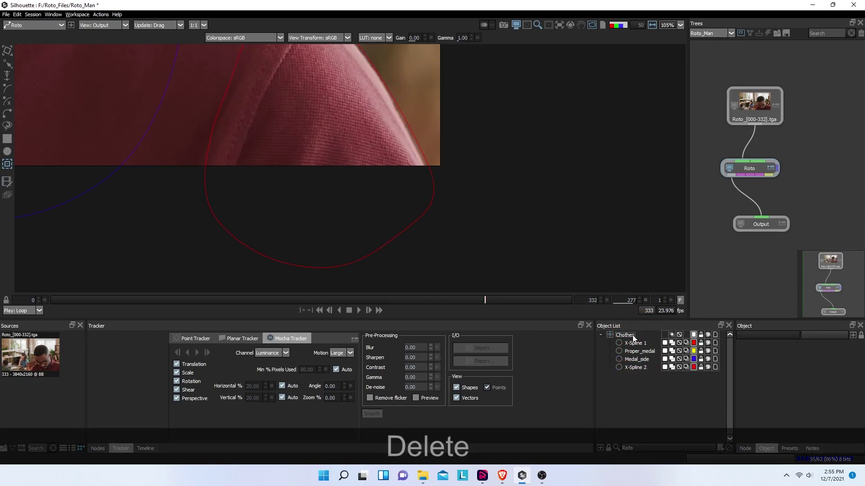
- Try tracking X-Spline 2 from frame 277 one frame backward, then forward to frame 278
click(635, 368)
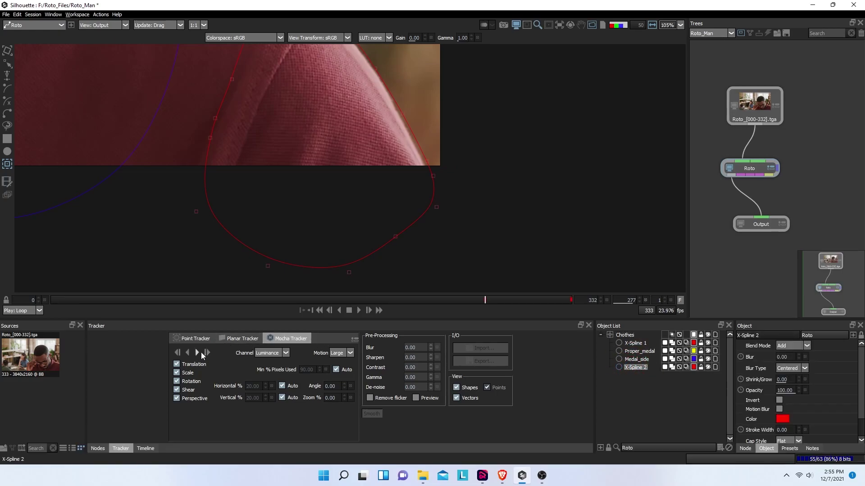
click(179, 354)
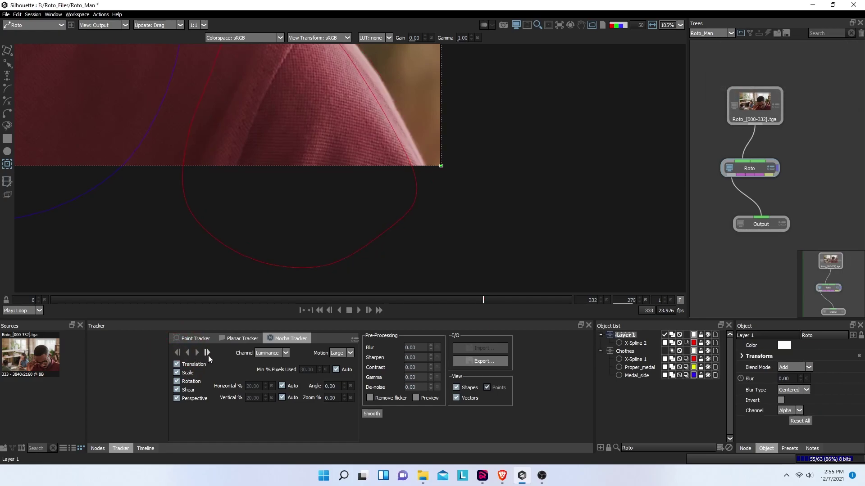
click(206, 354)
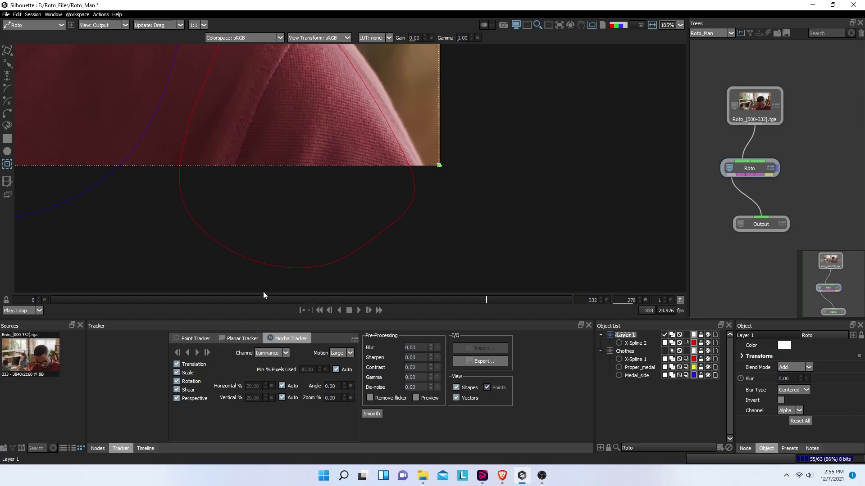
- Set the Mocha tracker's pre-processing contrast to 100
scroll(366, 202, down, 2)
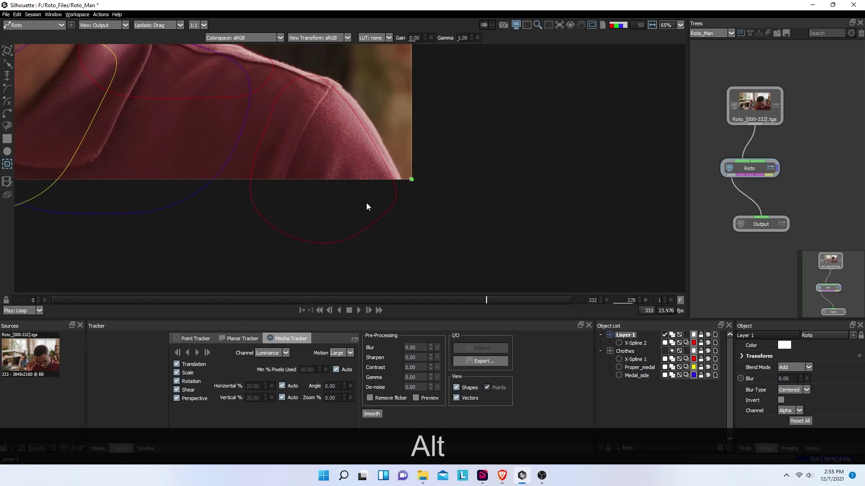
click(421, 367)
click(398, 380)
click(411, 390)
click(412, 391)
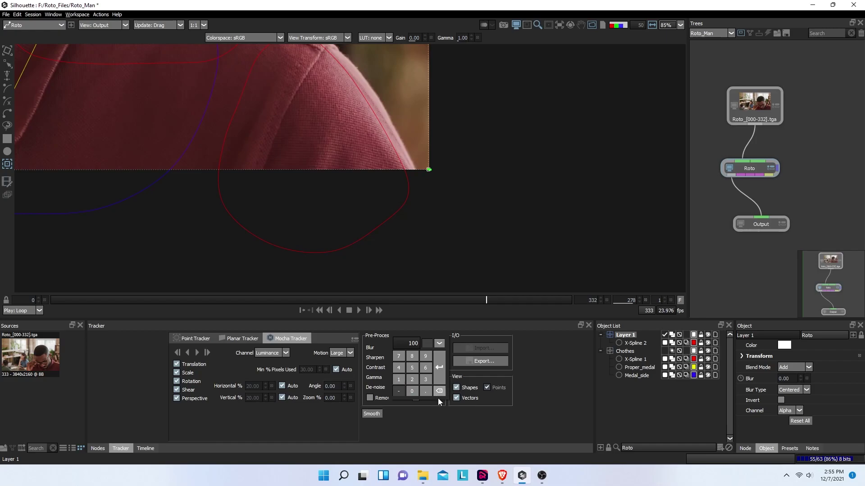
click(456, 397)
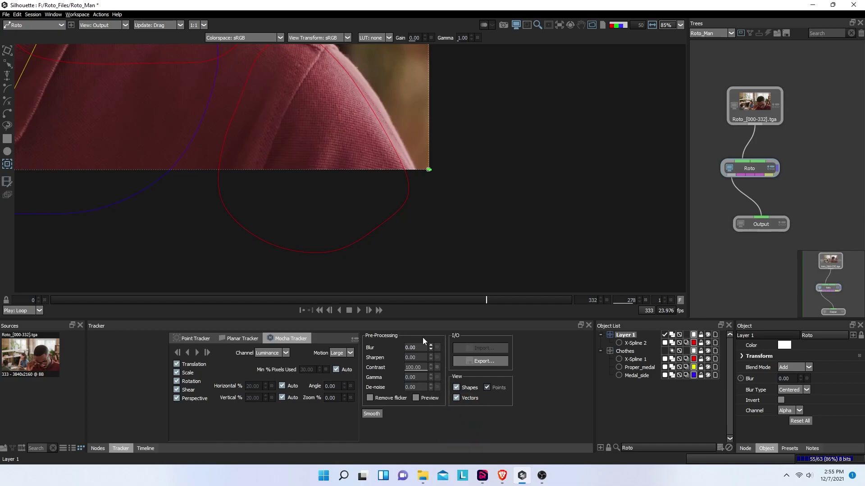
- Undo the single-frame tracks, the deletion of Layer 1 and the move of X-Spline 2 out of it
click(407, 176)
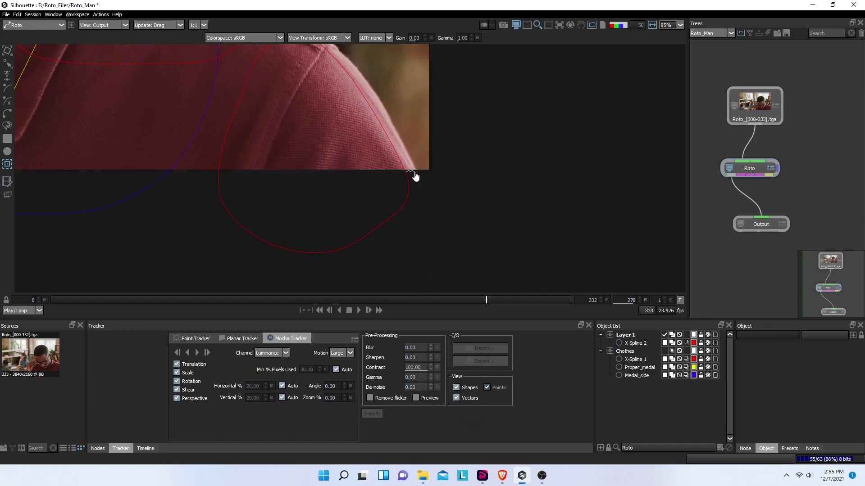
key(ctrl+z)
key(ctrl+z)
key(ctrl+z)
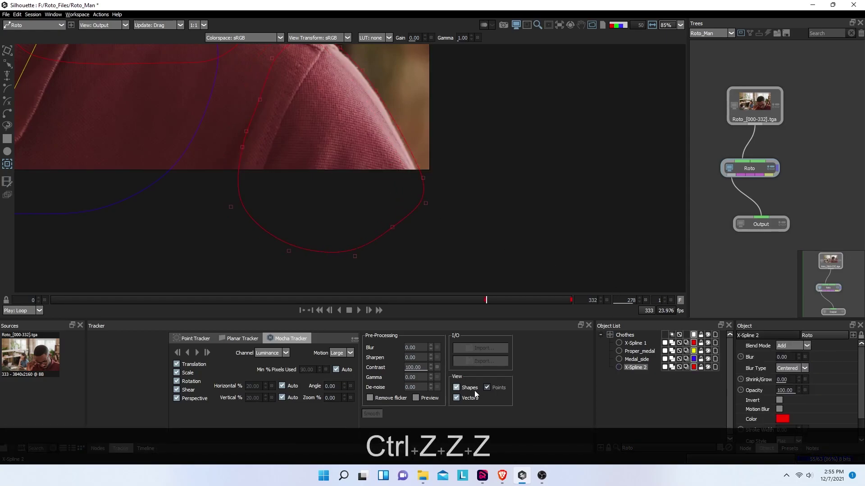
key(ctrl+z)
key(ctrl+z)
key(ctrl+z)
key(ctrl+z)
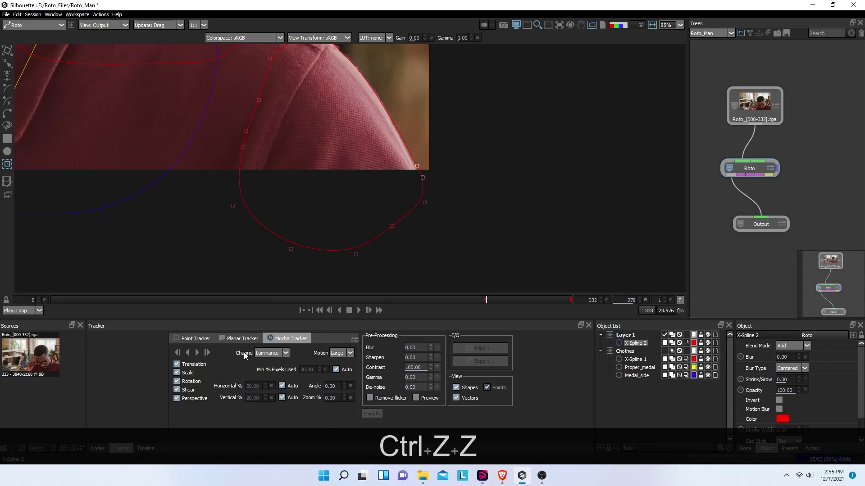
- Set the Mocha tracker's channel to Red
click(280, 352)
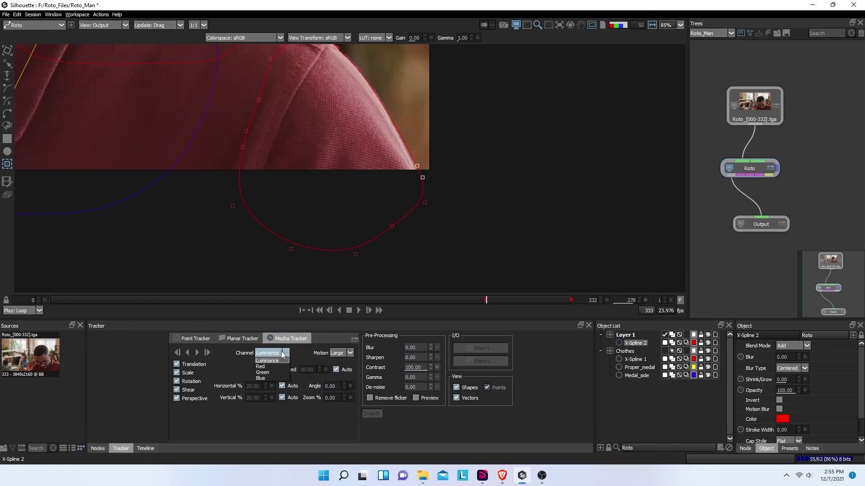
click(269, 367)
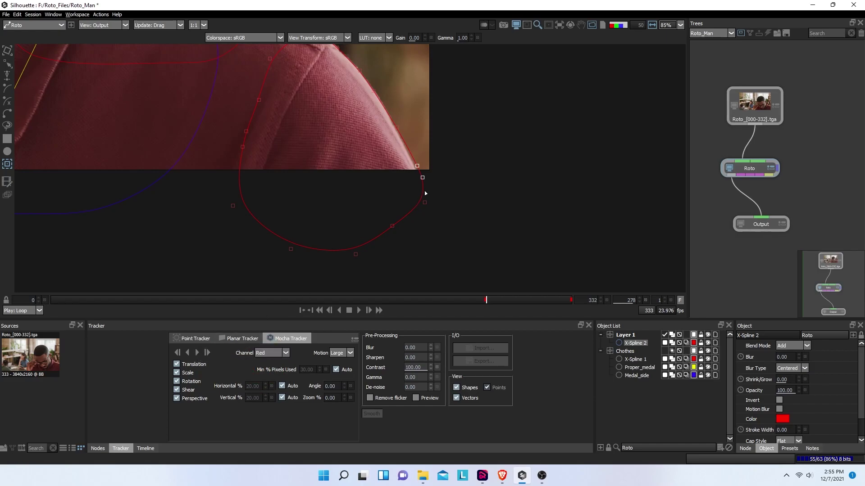
- At frame 278, nudge X-Spline 2's two selected points near the image border inward onto the sleeve edge, then return to frame 277
click(442, 188)
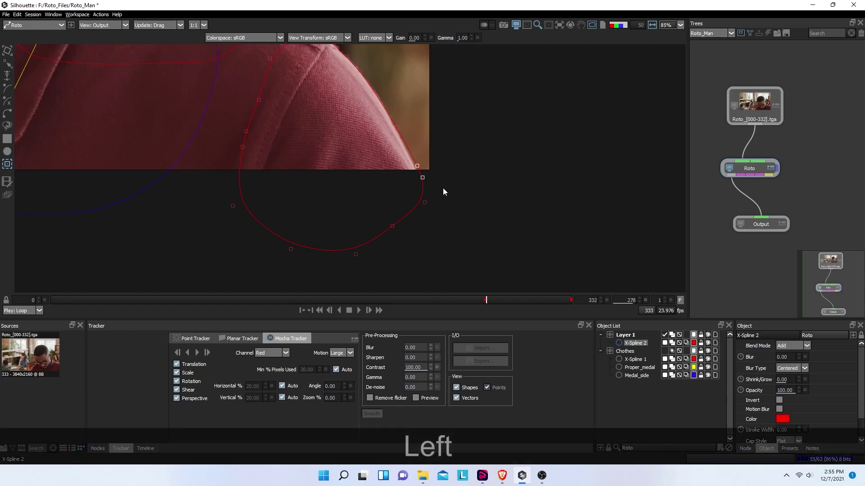
click(8, 64)
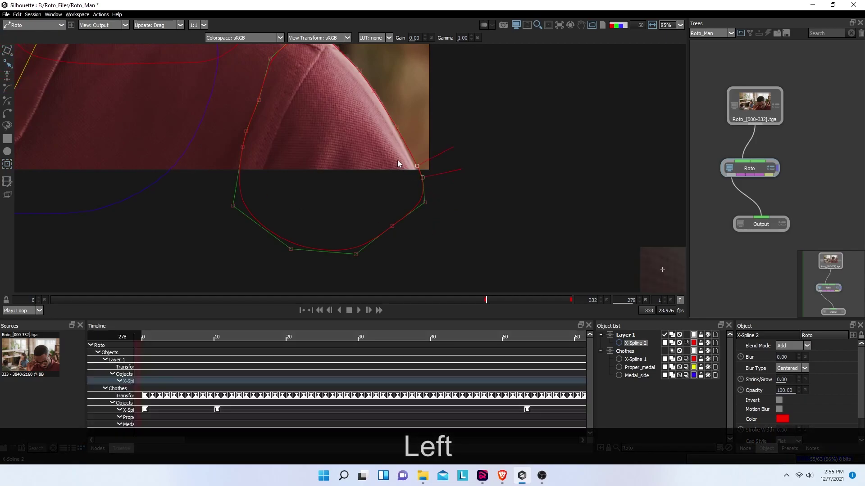
double_click(451, 188)
click(459, 191)
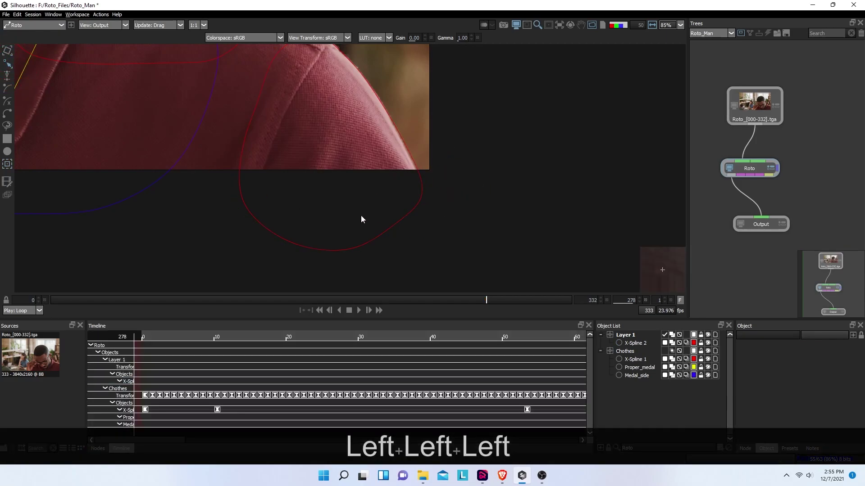
click(485, 300)
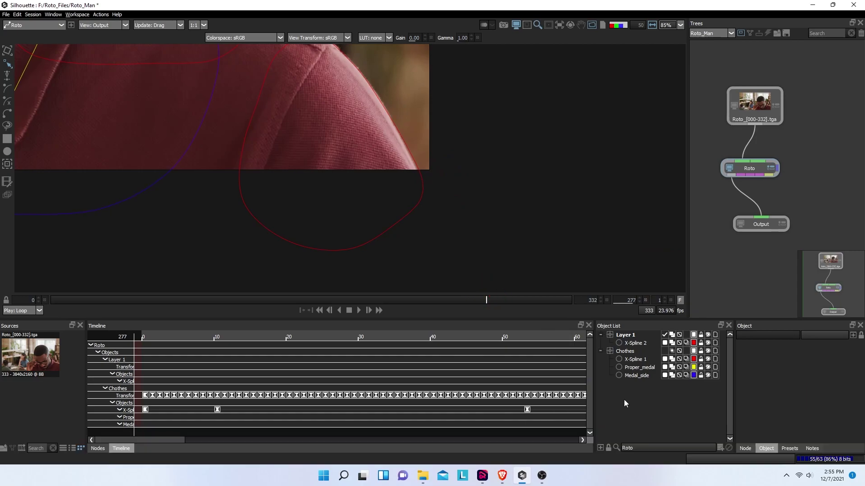
- Track X-Spline 2 with the Mocha tracker forward to frame 332, then backward to frame 0
click(633, 343)
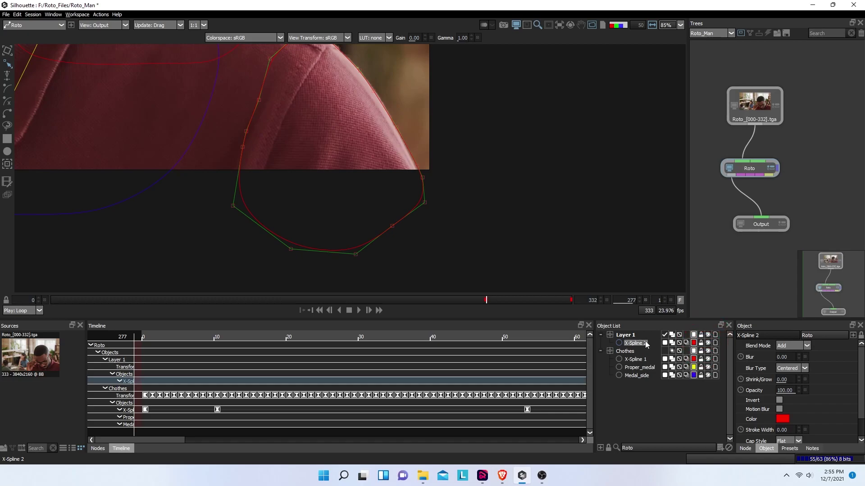
click(7, 163)
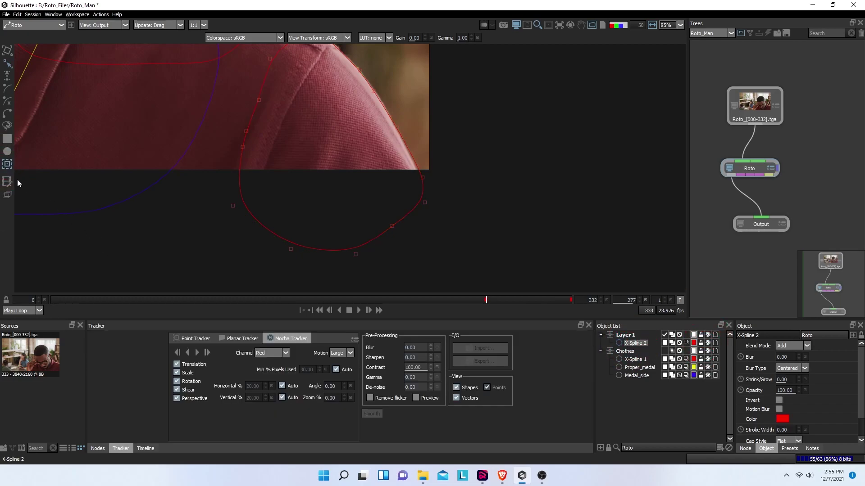
click(198, 354)
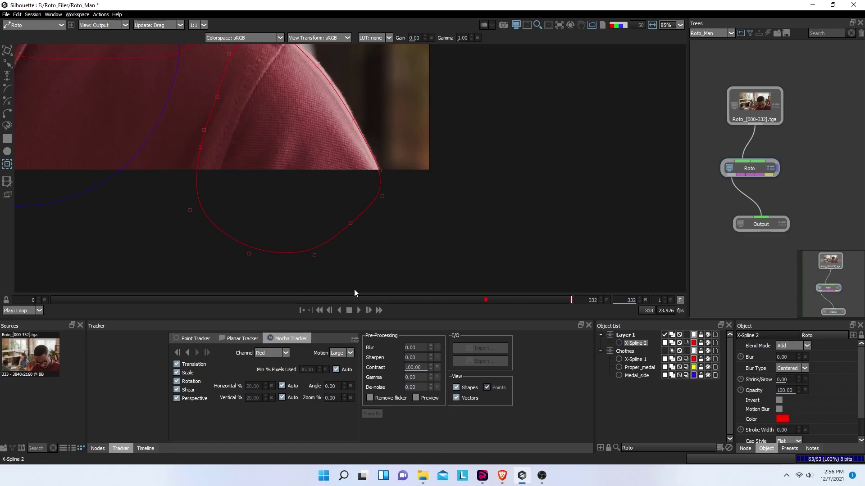
click(188, 354)
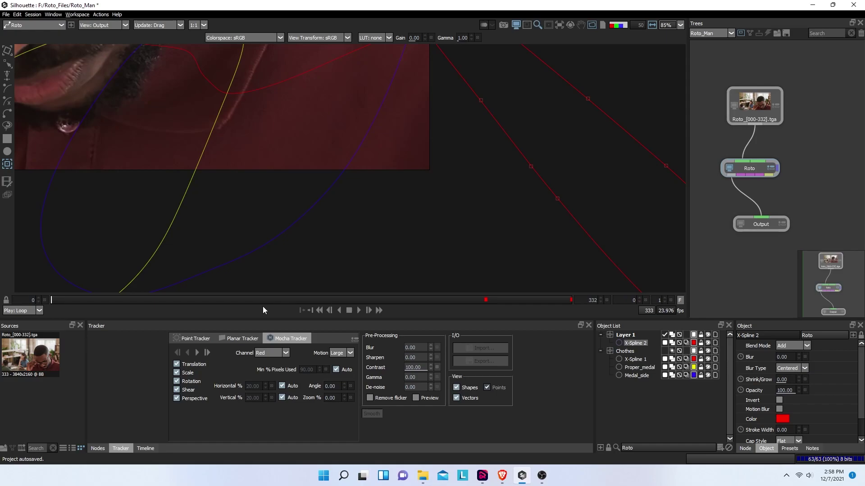
- Scrub from frame 0 to frame 88 to check how X-Spline 2 follows the sleeve
scroll(499, 225, down, 3)
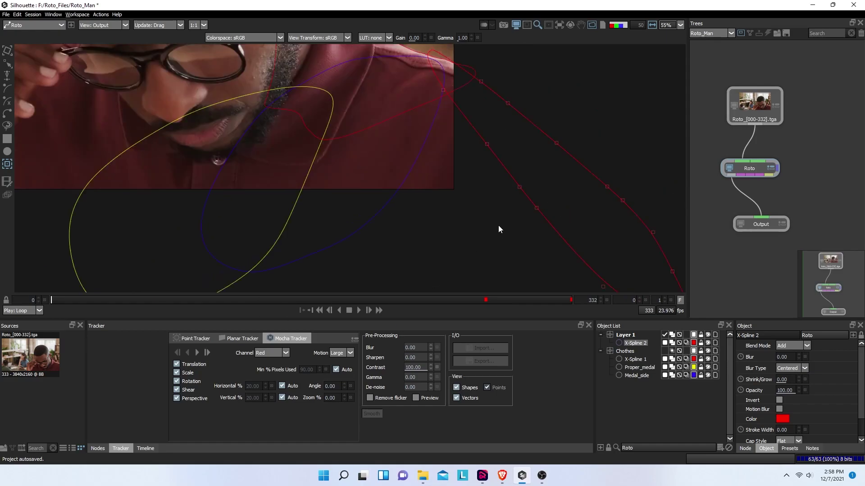
scroll(472, 159, up, 2)
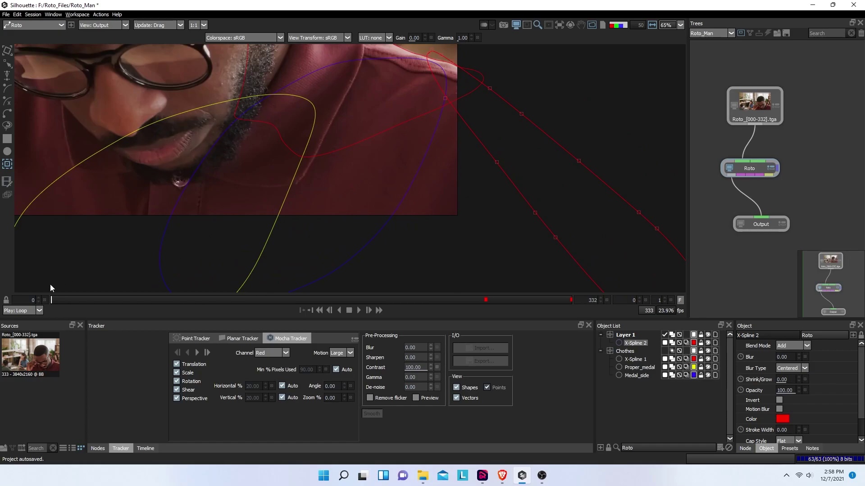
drag(372, 131, 372, 175)
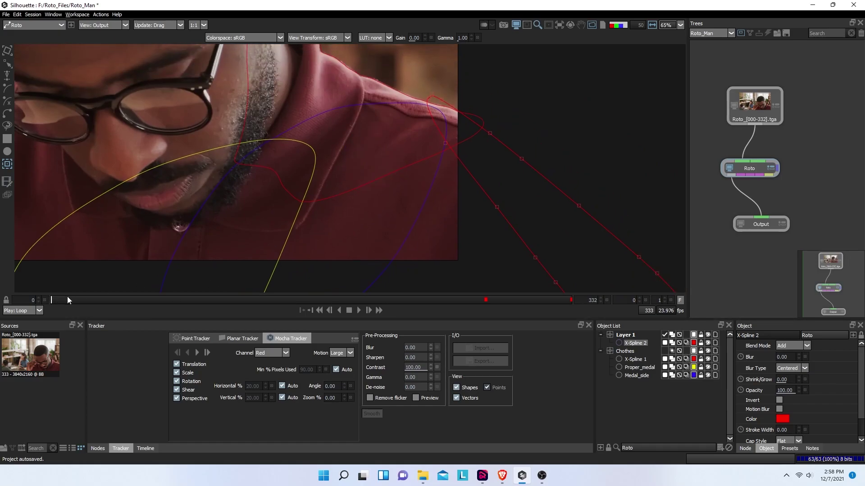
drag(53, 299, 187, 297)
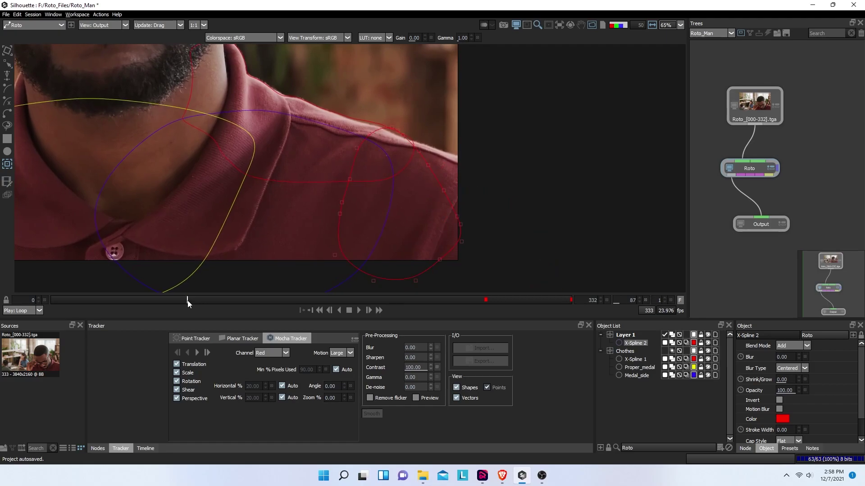
click(189, 300)
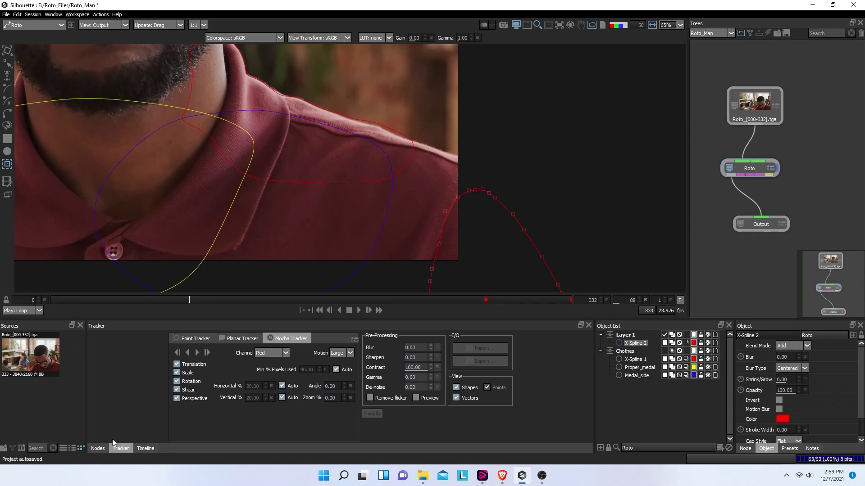
- In the timeline, try to delete Layer 1's transform keyframes from frame 89 back to about frame 72
click(103, 450)
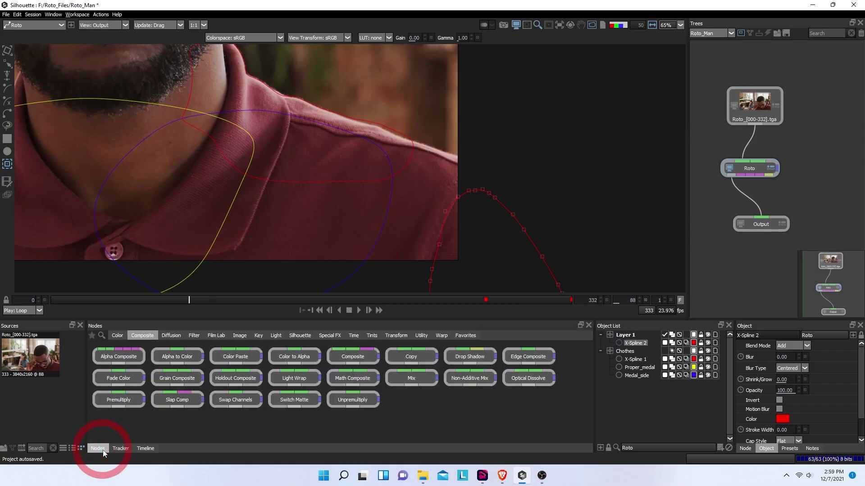
click(141, 450)
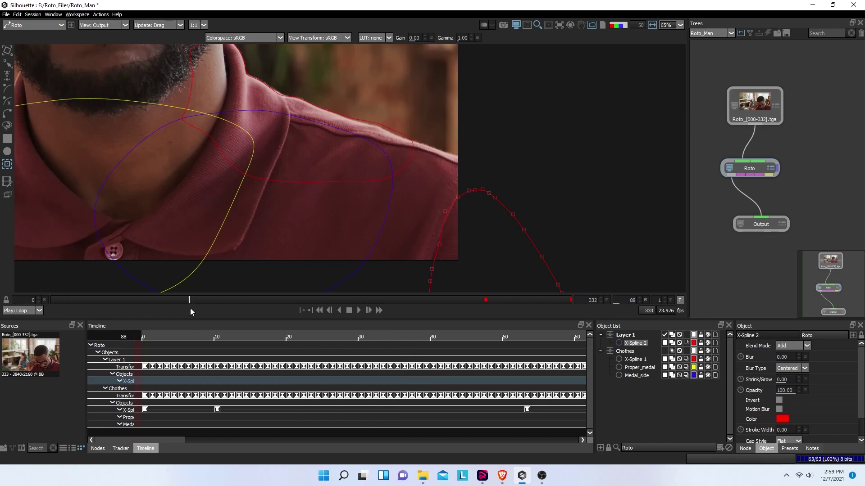
mouse_move(316, 333)
mouse_down()
mouse_move(455, 330)
mouse_move(591, 340)
mouse_move(584, 441)
mouse_up()
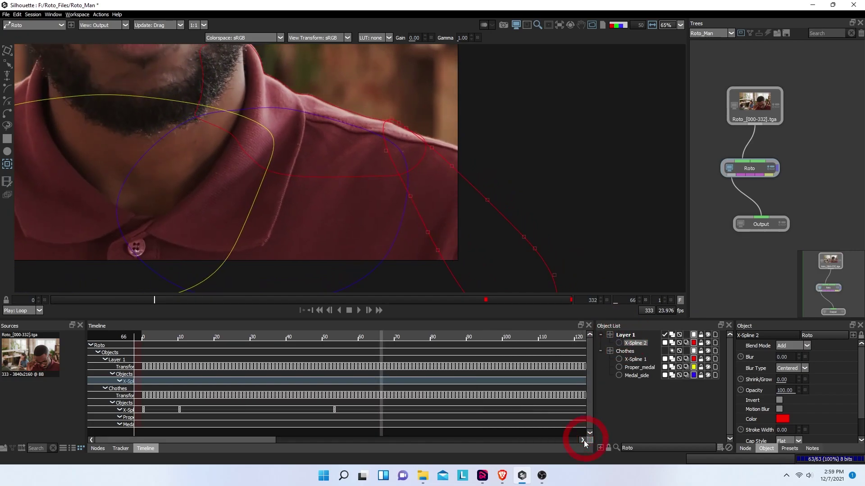
click(583, 440)
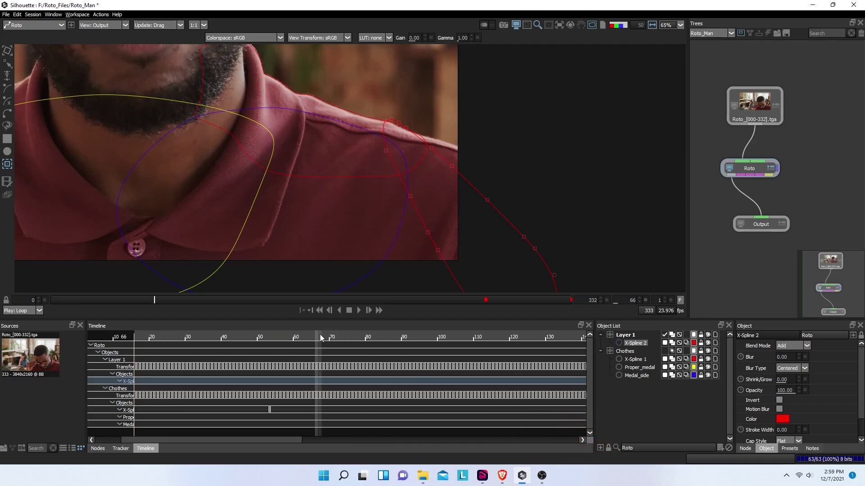
click(339, 336)
drag(366, 335, 399, 331)
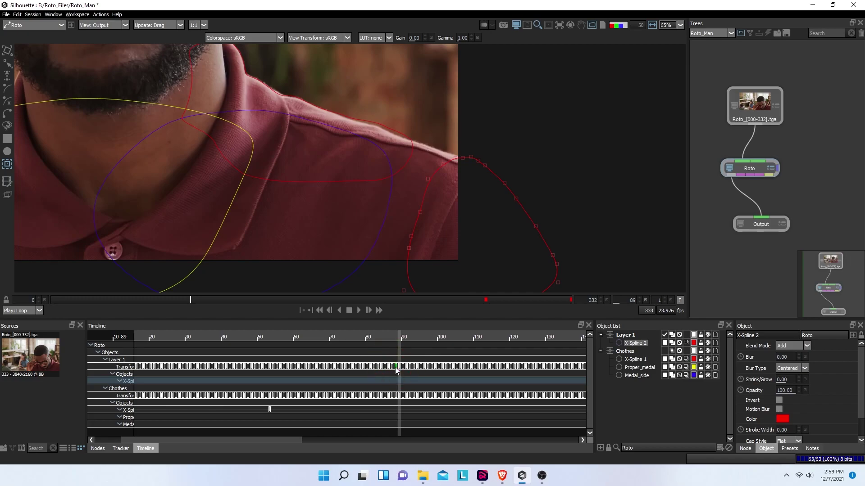
key(Delete)
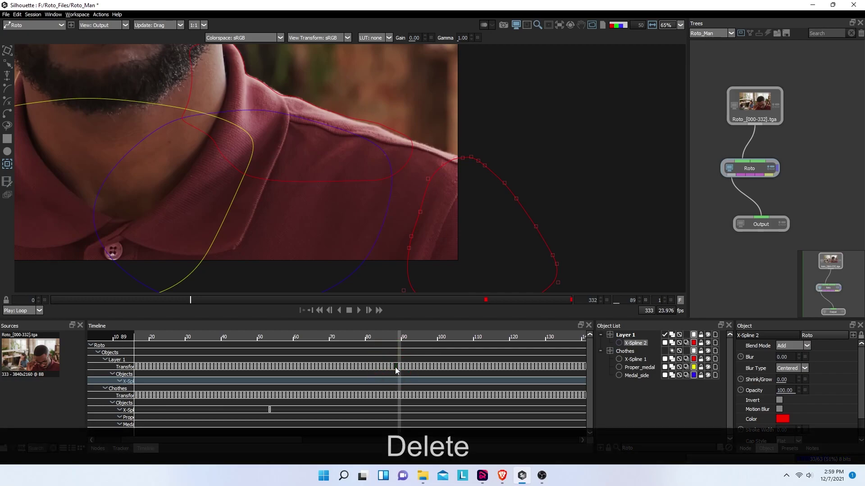
click(391, 367)
key(Delete)
click(386, 367)
key(Delete)
click(381, 367)
key(Delete)
key(Delete)
key(Delete)
click(378, 367)
key(Delete)
key(Delete)
key(Delete)
click(360, 367)
key(Delete)
key(Delete)
key(Delete)
key(Delete)
click(354, 367)
key(Delete)
click(344, 366)
key(Delete)
click(339, 367)
key(Delete)
key(Delete)
click(345, 366)
key(Delete)
click(352, 367)
key(Delete)
click(355, 366)
key(Delete)
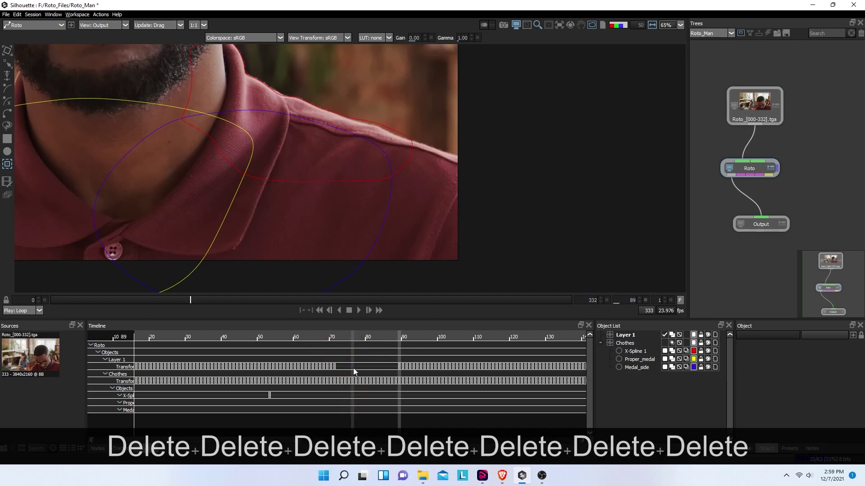
- Undo the deletion of Layer 1's transform keyframes and of X-Spline 2
mouse_move(397, 334)
mouse_down()
mouse_move(384, 334)
mouse_move(465, 343)
mouse_move(401, 342)
mouse_up()
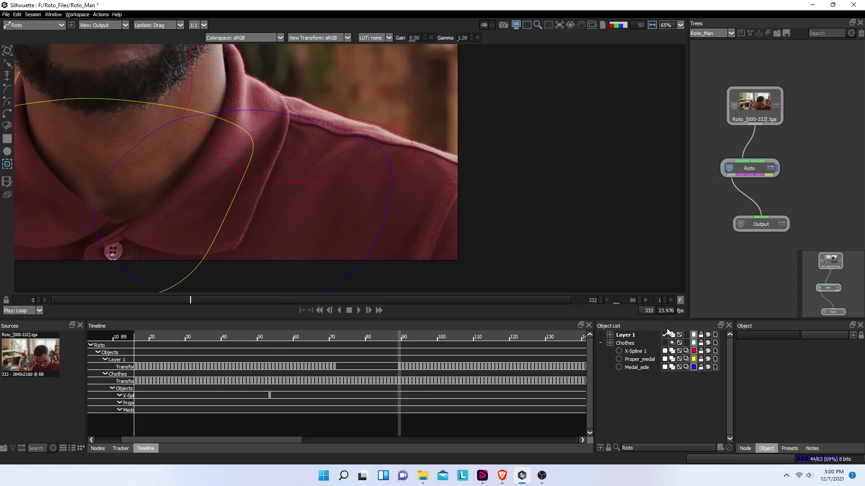
click(622, 336)
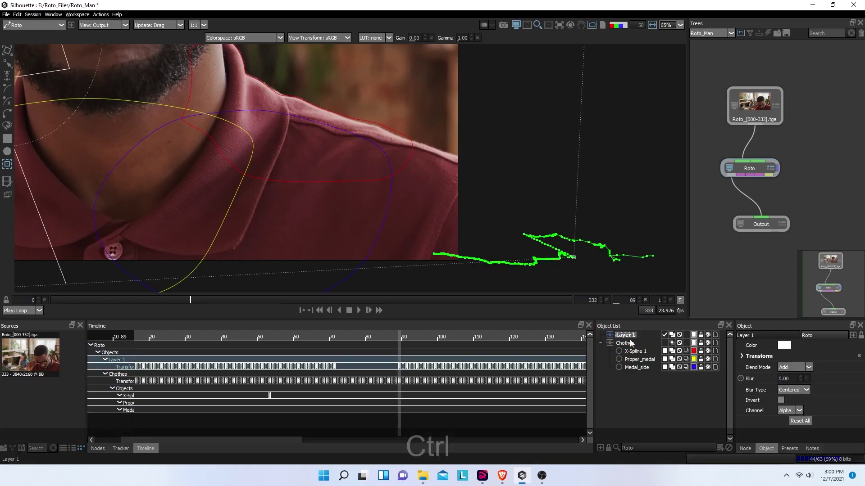
key(ctrl+z)
key(ctrl+z)
key(ctrl+z)
key(ctrl+z)
key(ctrl+z)
key(ctrl+z)
key(ctrl+z)
key(ctrl+z)
key(ctrl+z)
key(ctrl+z)
key(ctrl+z)
key(ctrl+z)
key(ctrl+z)
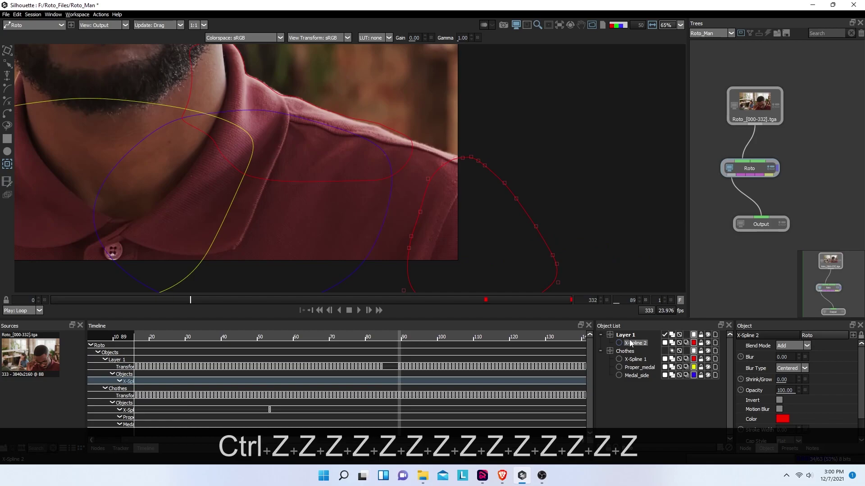
key(ctrl+z)
key(ctrl+z)
key(ctrl+z)
key(ctrl+z)
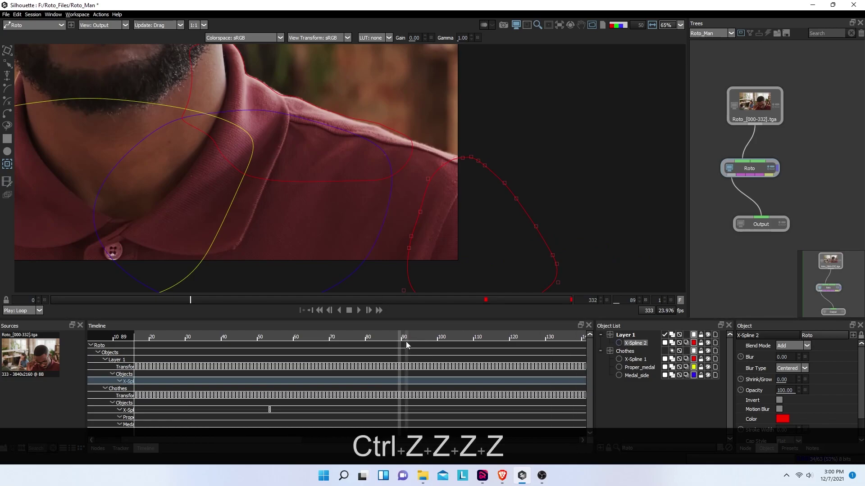
drag(398, 335, 403, 335)
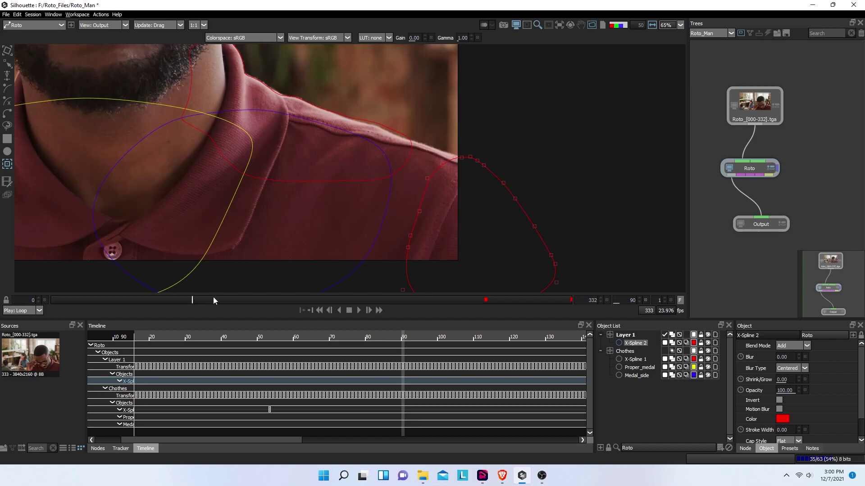
drag(408, 138, 457, 192)
click(8, 65)
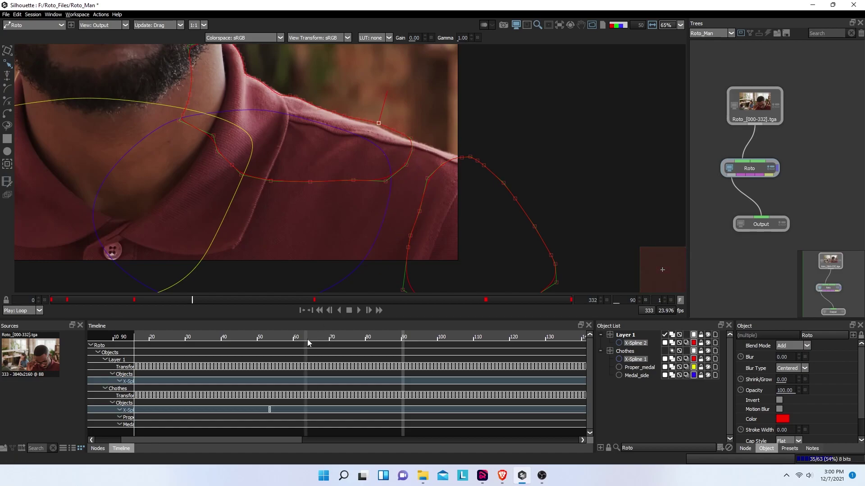
mouse_move(192, 303)
mouse_down()
mouse_move(268, 308)
mouse_move(193, 299)
mouse_up()
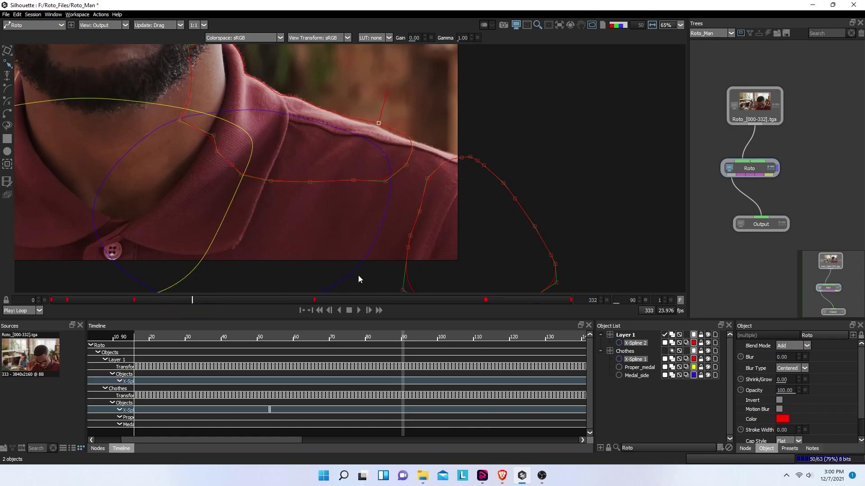
click(105, 449)
click(118, 448)
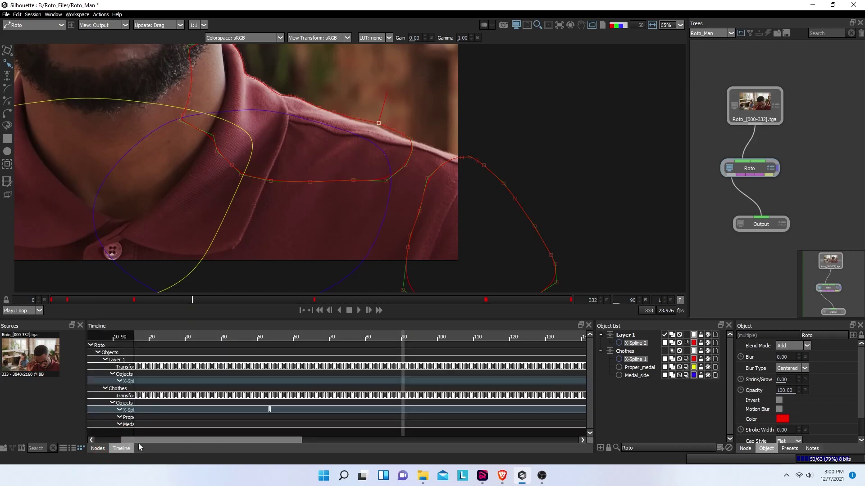
- Select X-Spline 2 with the Transform tool and step between frames 88 and 98 to compare its position on the sleeve
click(635, 344)
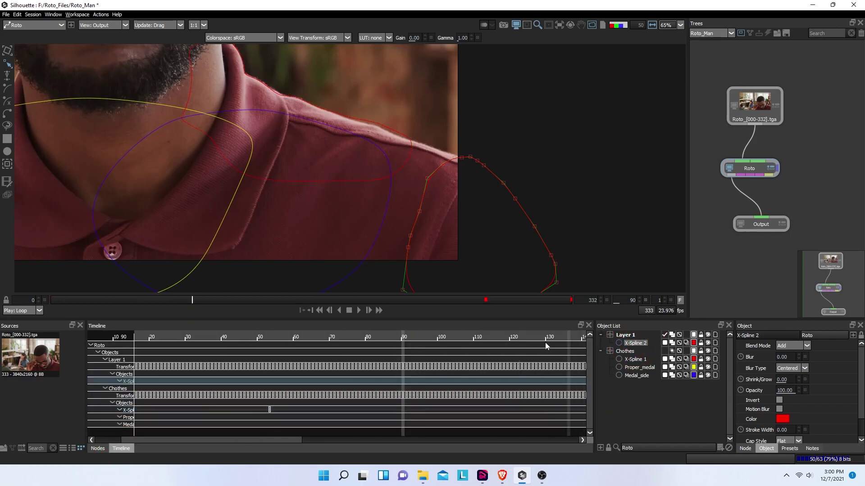
click(7, 51)
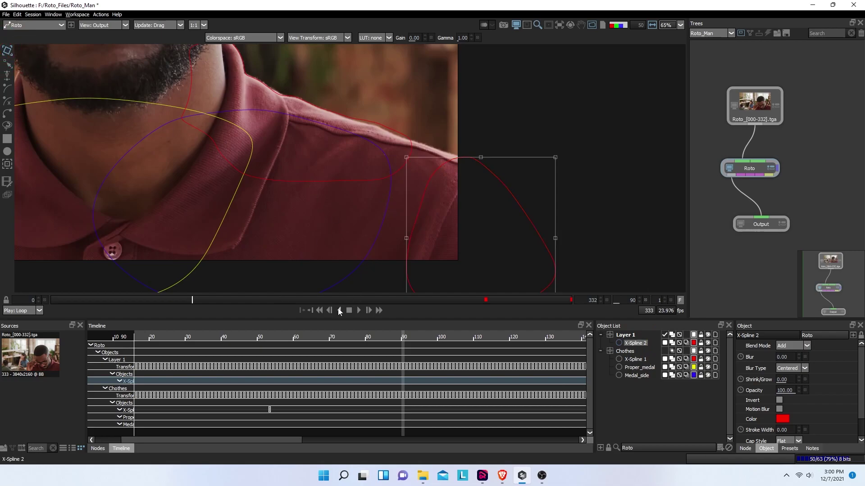
key(Page_Down)
key(Page_Down)
key(Page_Down)
key(Page_Down)
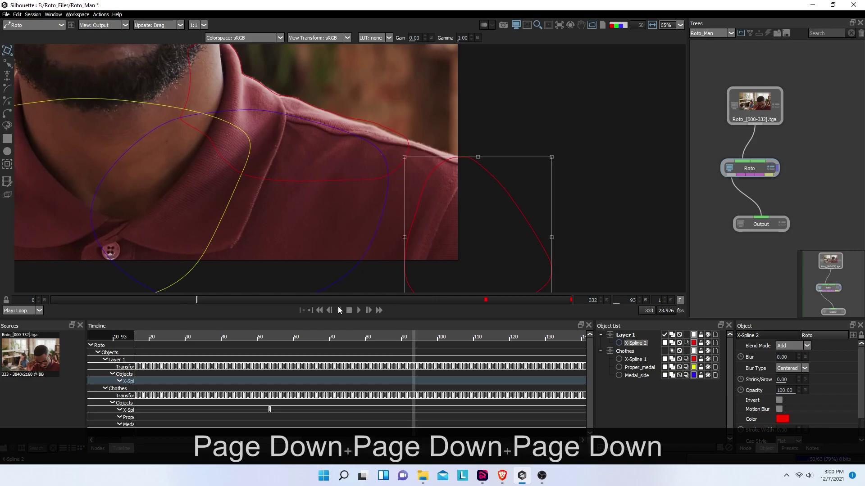
key(Page_Down)
key(Page_Down)
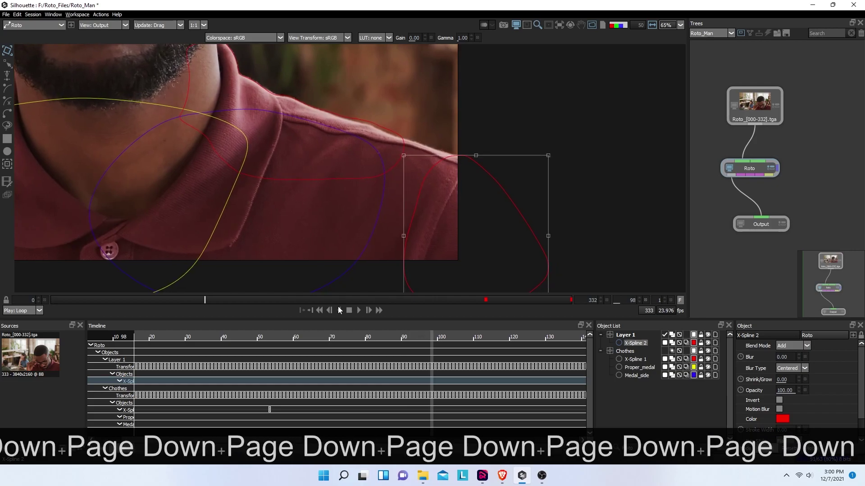
key(Page_Up)
key(Page_Up)
key(Page_Up)
key(Page_Up)
key(Page_Up)
key(Page_Up)
key(Page_Up)
key(Page_Up)
key(Page_Up)
key(Page_Up)
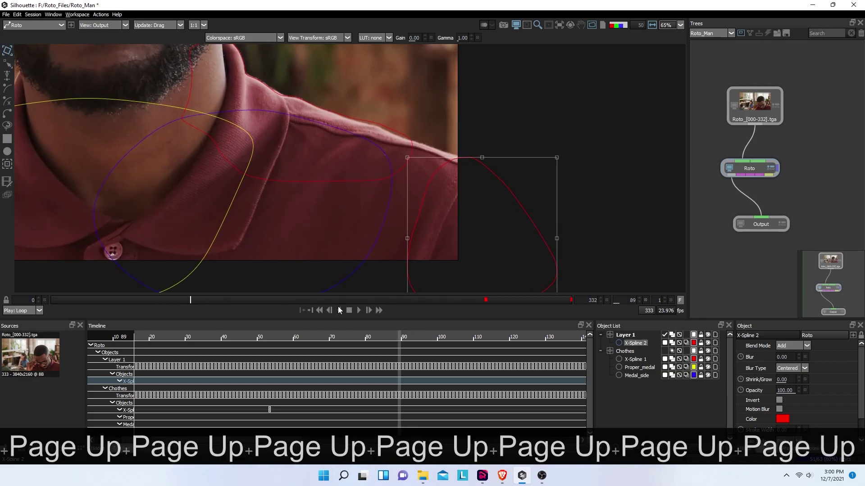
key(Page_Down)
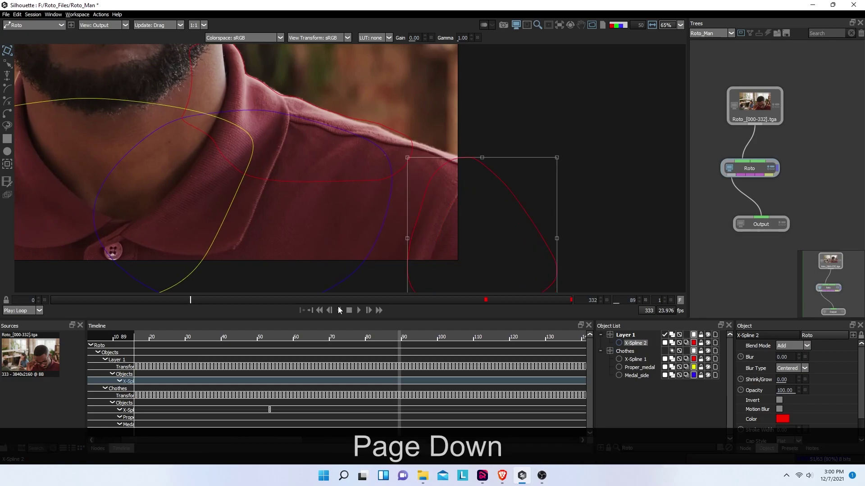
key(Page_Down)
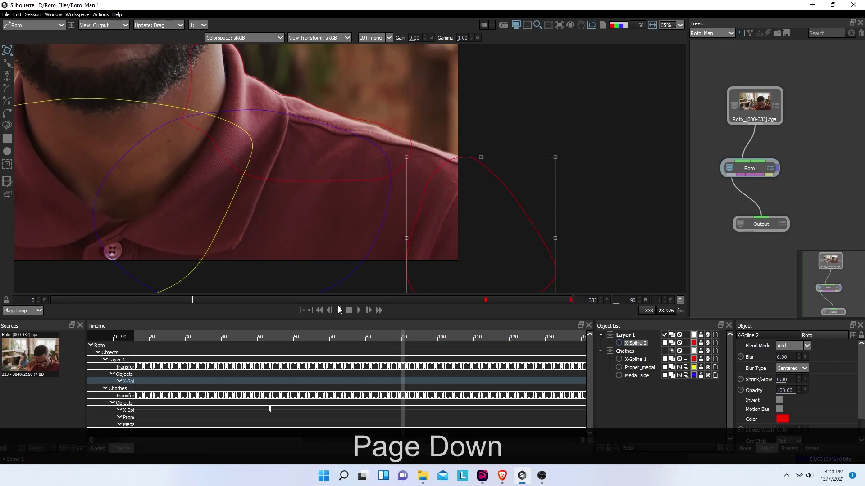
- At frame 88, move the whole X-Spline 2 shape back onto the sleeve
key(Page_Up)
key(Page_Up)
drag(473, 260, 410, 200)
click(443, 232)
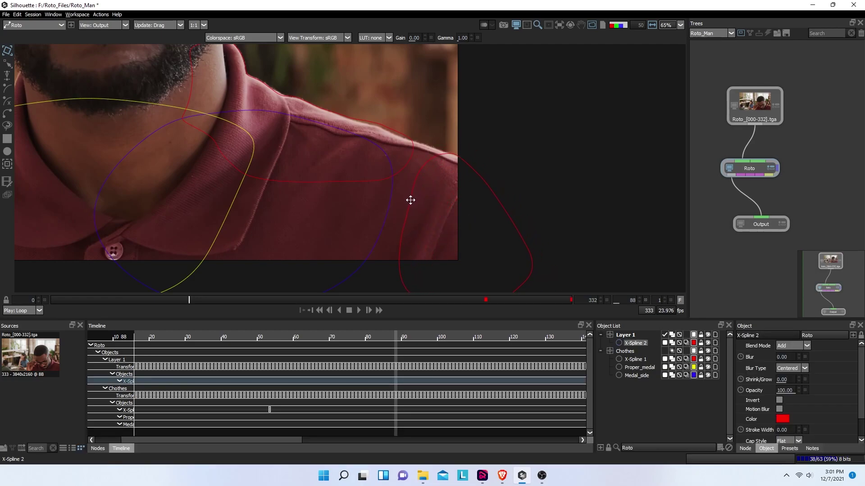
- At frame 87, move the whole X-Spline 2 shape onto the sleeve, then go to frame 86 and deselect it
key(Page_Up)
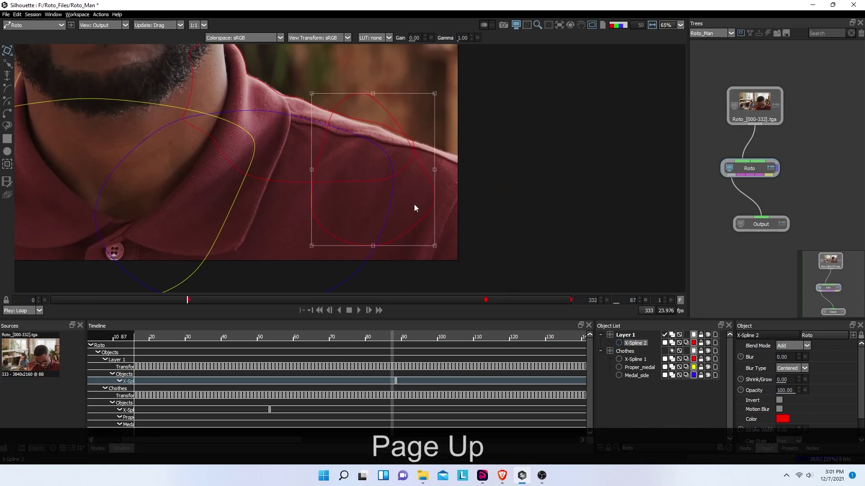
drag(422, 215, 511, 276)
key(Page_Up)
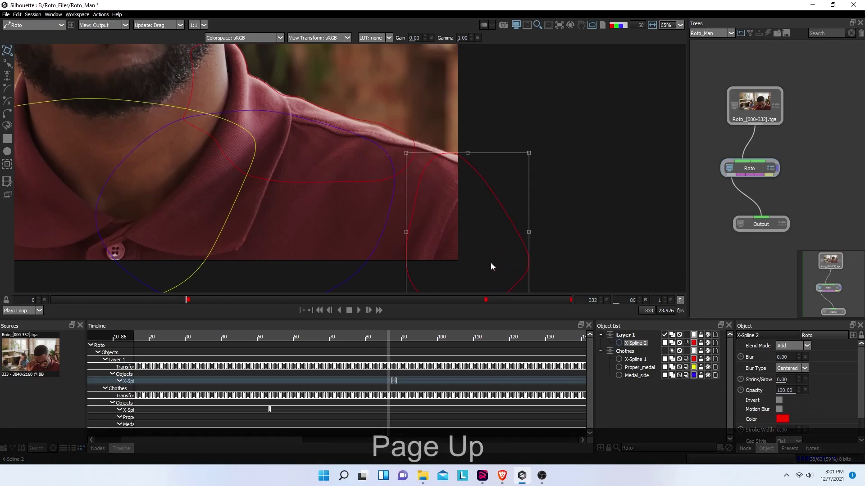
click(489, 260)
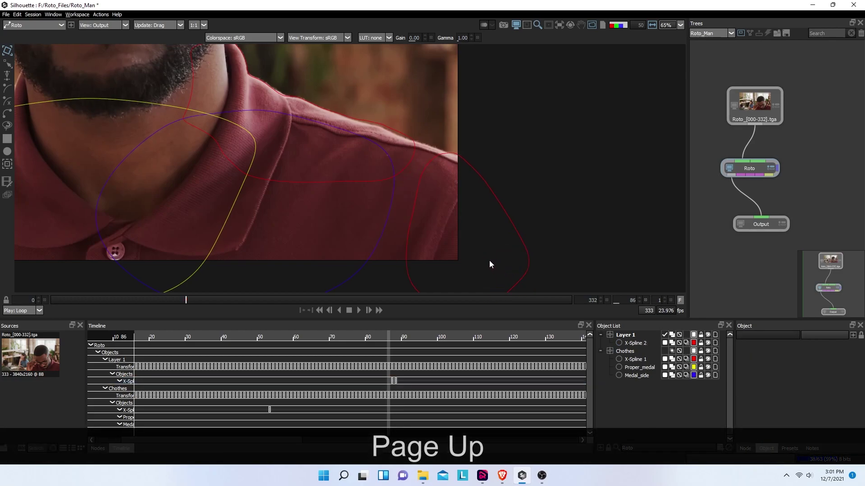
- Select X-Spline 2 at frame 86, nudge the whole shape slightly inward and down on the sleeve, and go to frame 85
click(516, 234)
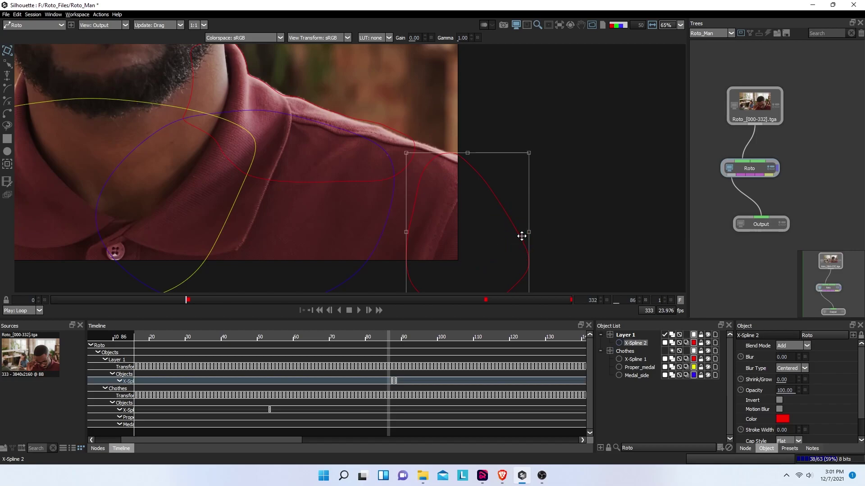
key(Left)
key(Down)
key(Left)
key(Page_Up)
- At frame 85, nudge the whole X-Spline 2 shape into line with the sleeve, and go to frame 84
key(Left)
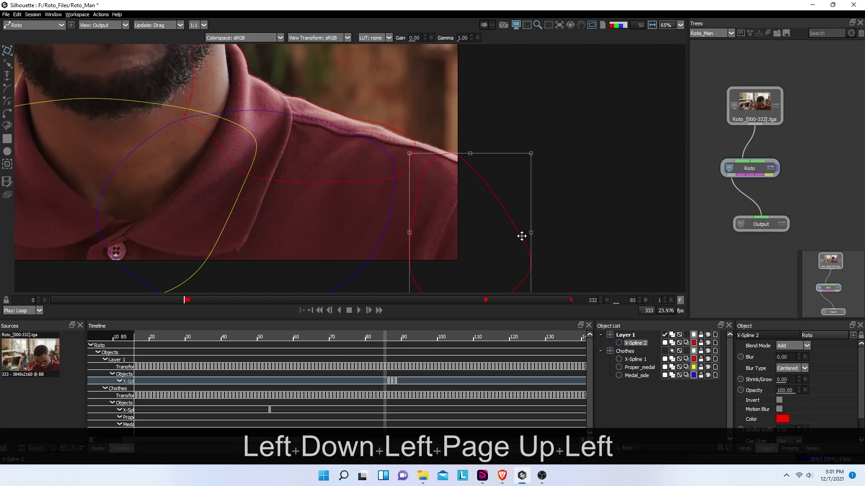
key(Left)
key(Right)
key(Up)
key(Page_Up)
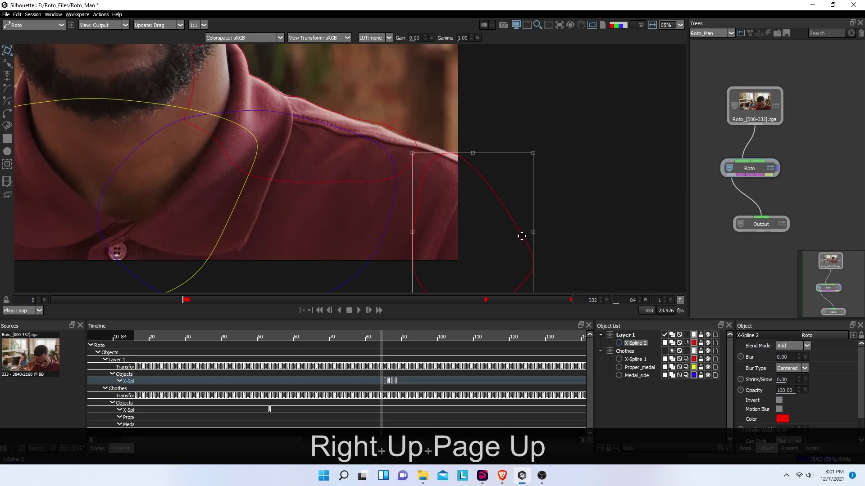
- Nudge the whole X-Spline 2 shape back onto the sleeve at frames 84 and 83, ending on frame 82
key(Left)
key(Left)
key(Left)
key(Page_Up)
key(Left)
key(Left)
key(Left)
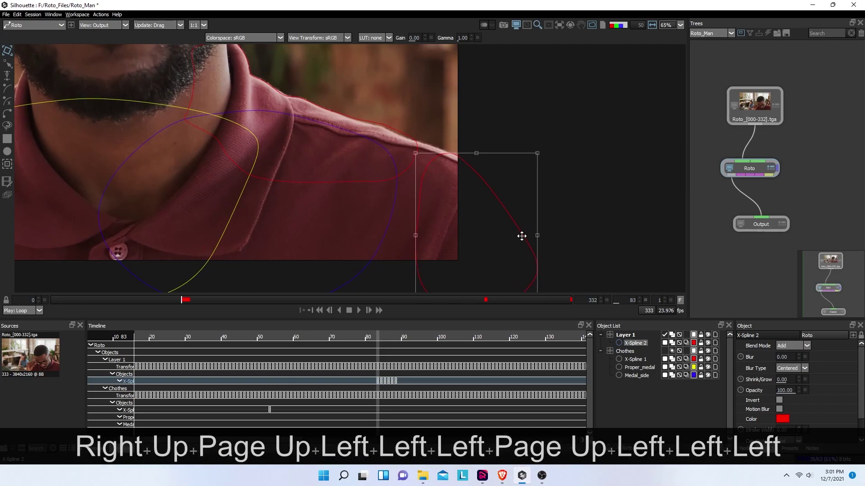
key(Up)
key(Page_Up)
- At frame 82, nudge the whole X-Spline 2 shape inward and up until its top edge meets the shoulder line
key(Left)
key(Left)
key(Left)
key(Left)
key(Left)
key(Left)
key(Left)
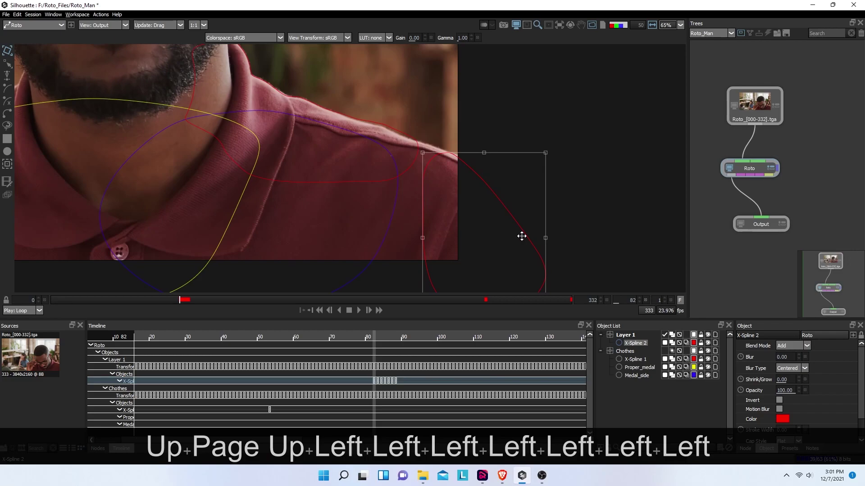
key(Up)
key(Up)
key(Right)
key(Right)
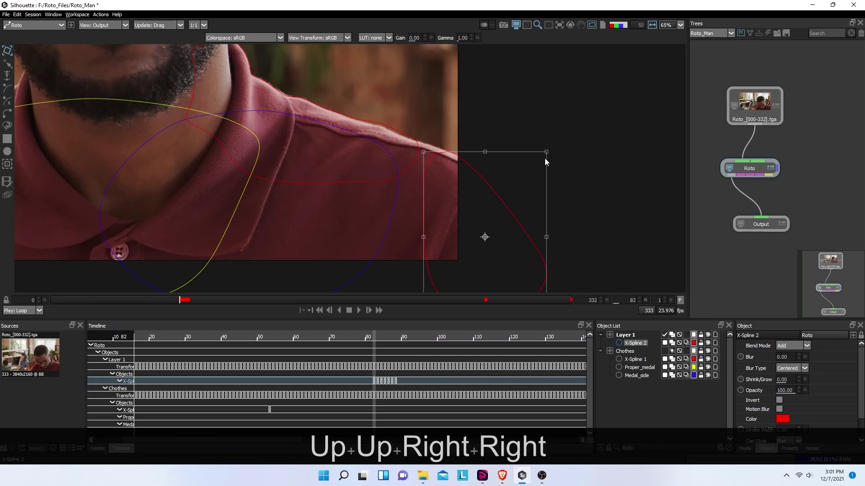
- Scale up X-Spline 2 at frame 82, mainly in width, so it covers more of the sleeve and chest
drag(506, 228, 524, 161)
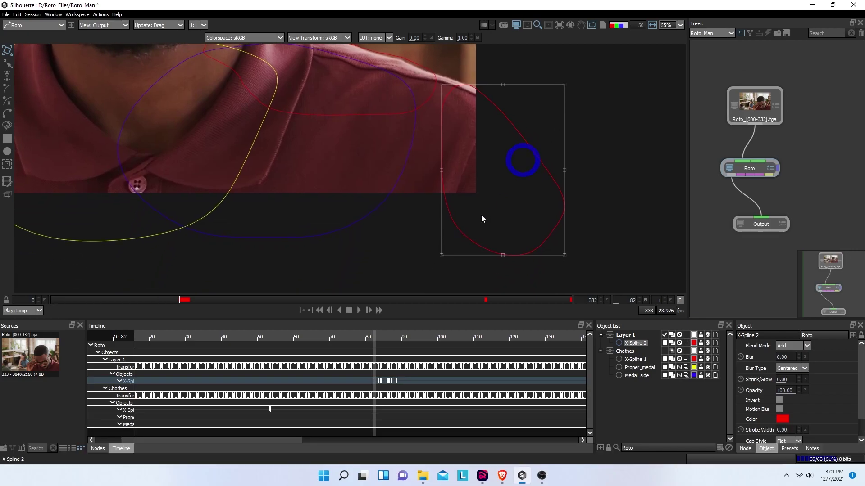
drag(444, 253, 407, 259)
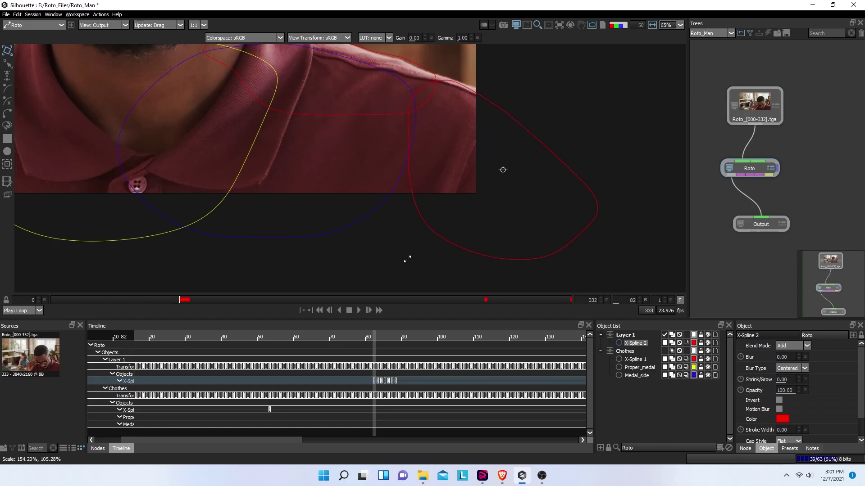
drag(407, 257, 415, 259)
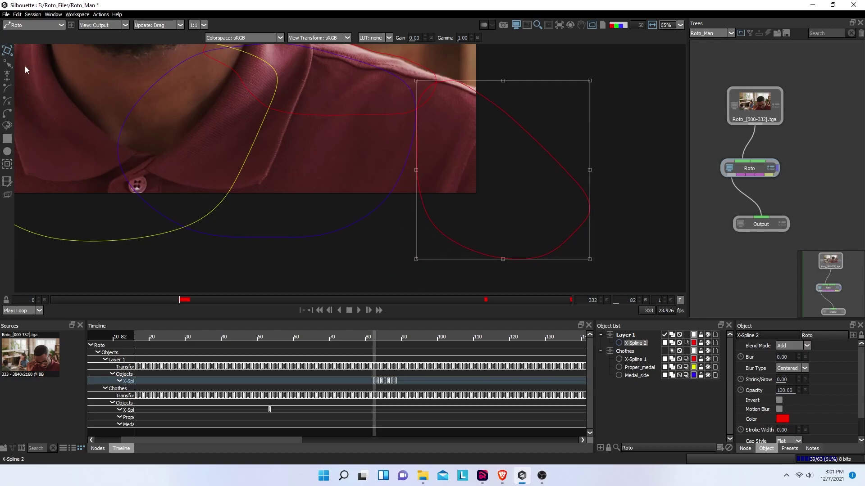
- With the Reshape tool at frame 82, nudge the X-Spline 2 point at the image edge up and outward onto the shoulder outline
click(7, 67)
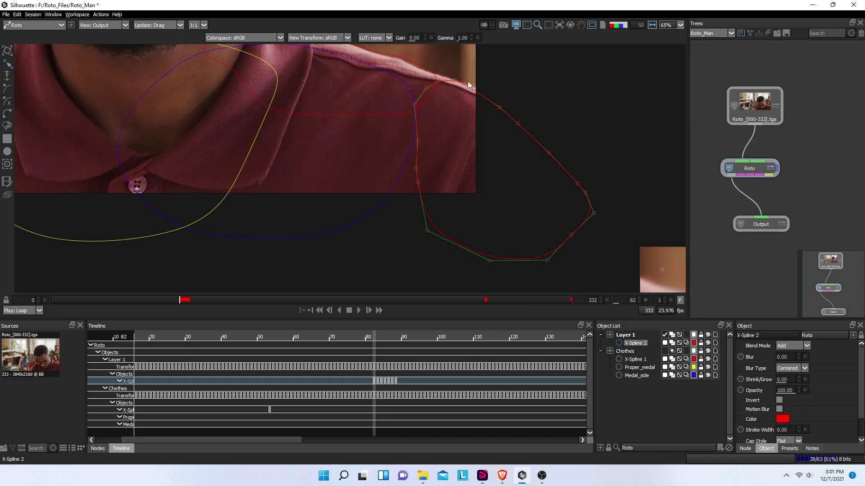
drag(467, 79, 481, 97)
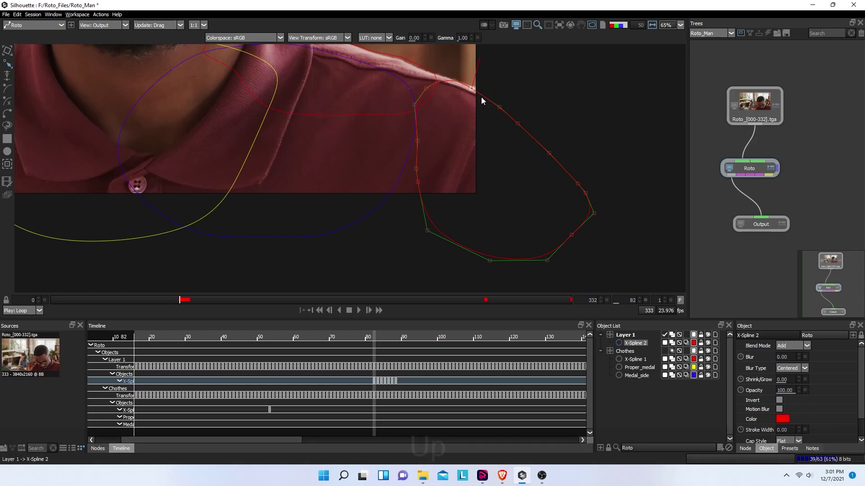
key(Up)
key(Up)
key(Right)
key(Up)
key(Right)
key(Up)
key(Right)
key(Up)
key(Right)
key(Right)
key(Right)
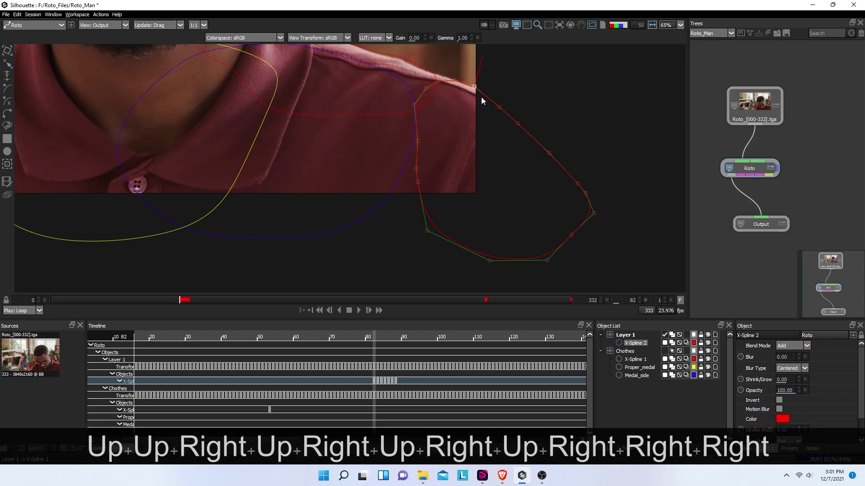
key(Right)
key(Right)
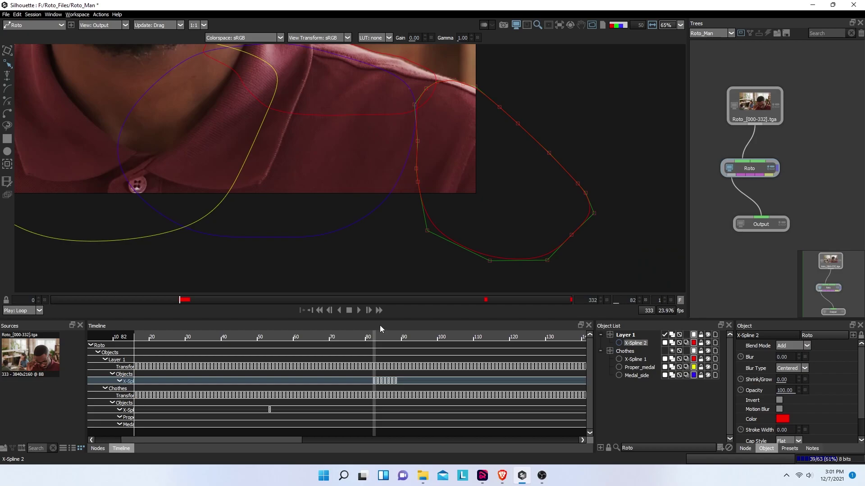
- At frame 81, move X-Spline 2's three chest-side points farther into the shirt, then step back to frame 79
key(Page_Up)
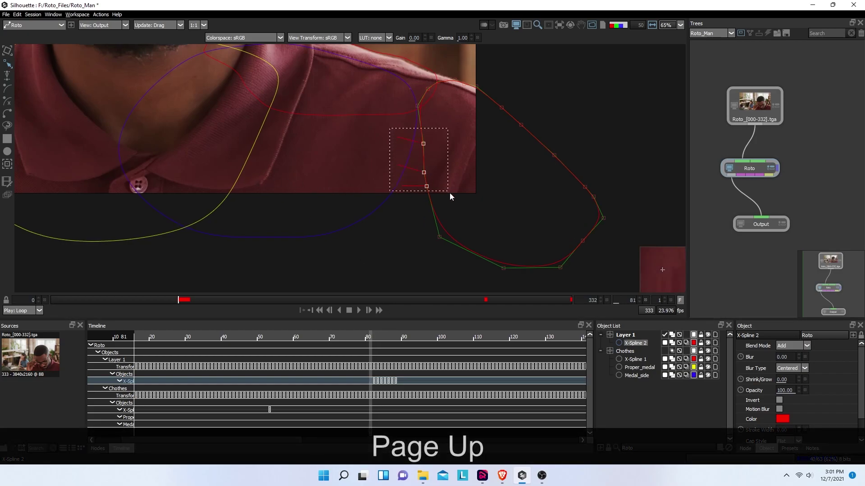
drag(427, 188, 379, 200)
key(Page_Up)
key(Page_Up)
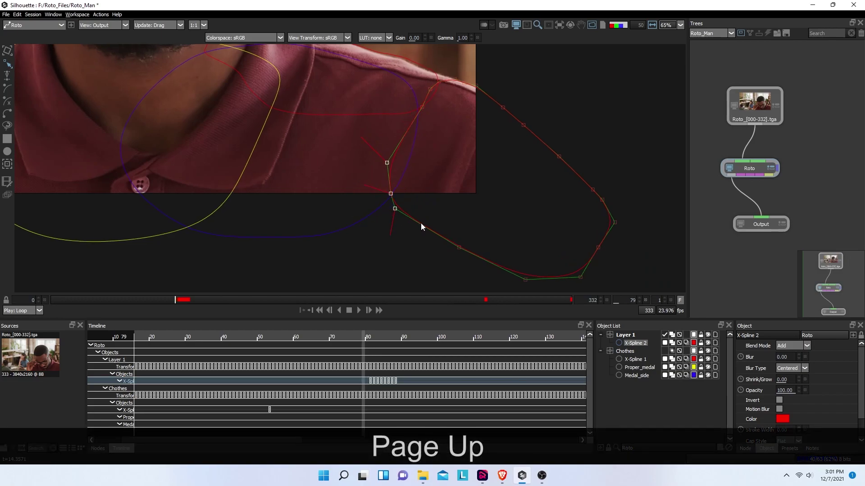
- At frame 78, move X-Spline 2's three chest-side points toward the collar and pull the neighbouring lower point outward below the image
key(Page_Up)
drag(398, 200, 292, 211)
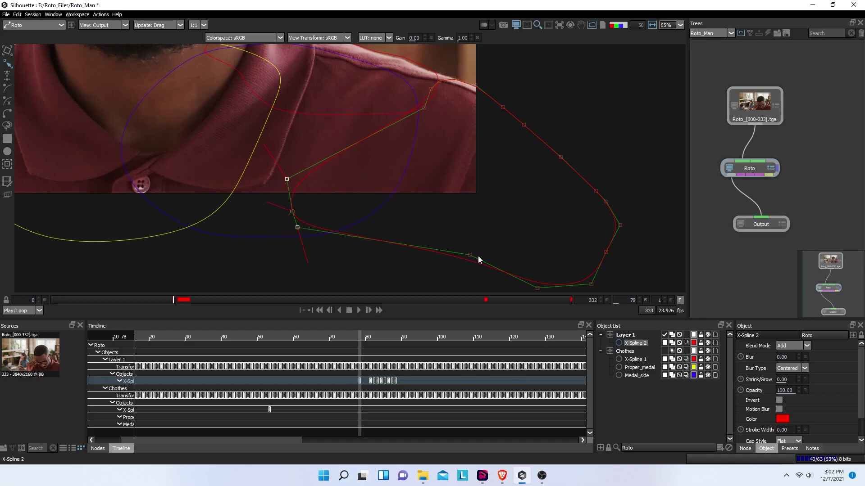
drag(469, 256, 413, 290)
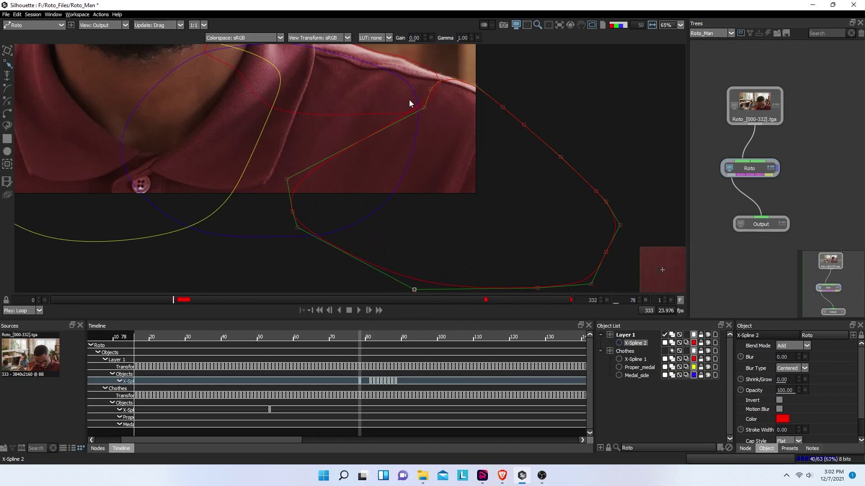
- Go back to frame 72 with X-Spline 2 selected and move its three chest-side points farther toward the collar
key(Page_Up)
key(Page_Up)
key(Page_Up)
key(Page_Up)
key(Page_Up)
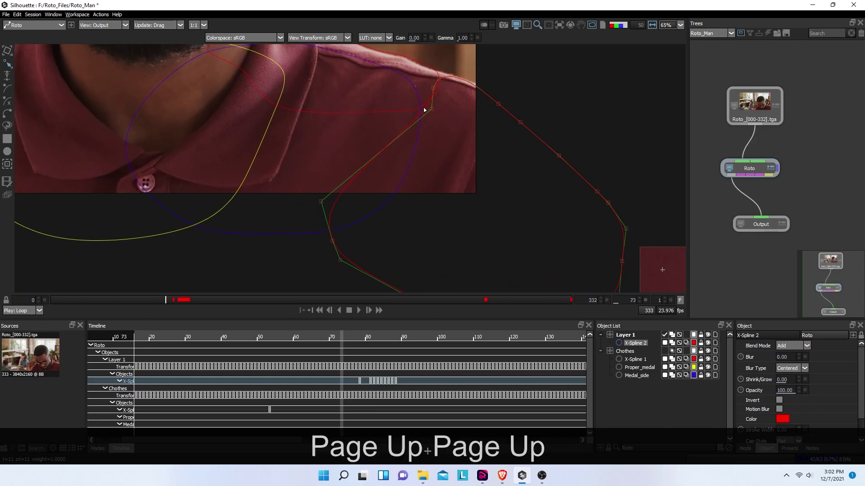
click(442, 131)
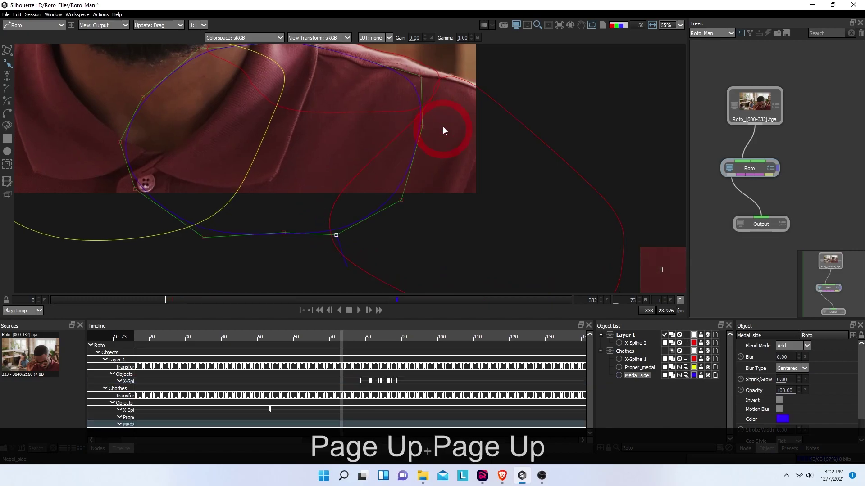
click(369, 272)
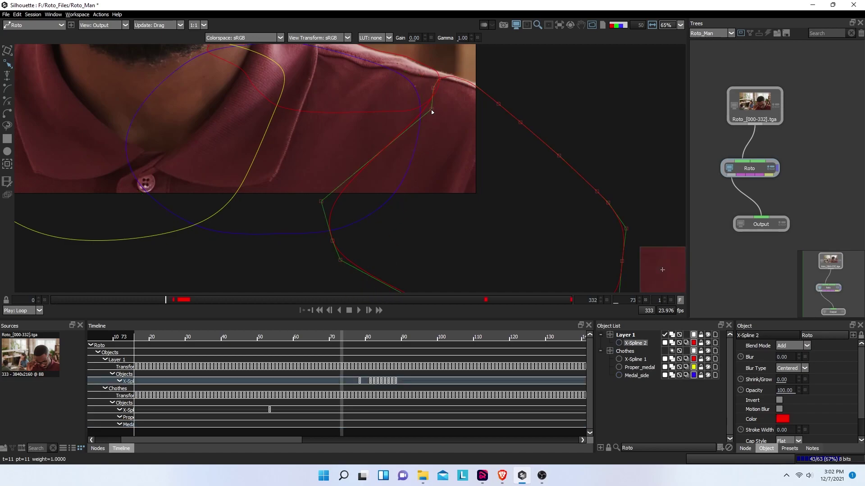
key(Page_Up)
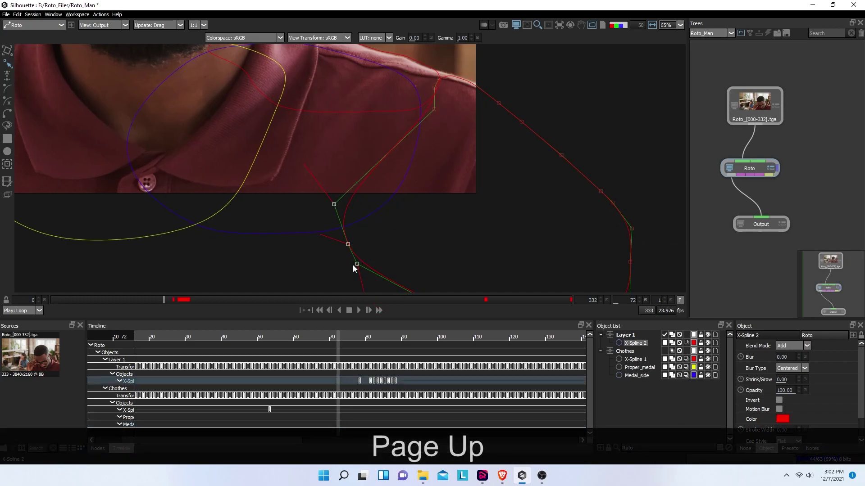
drag(355, 263, 281, 226)
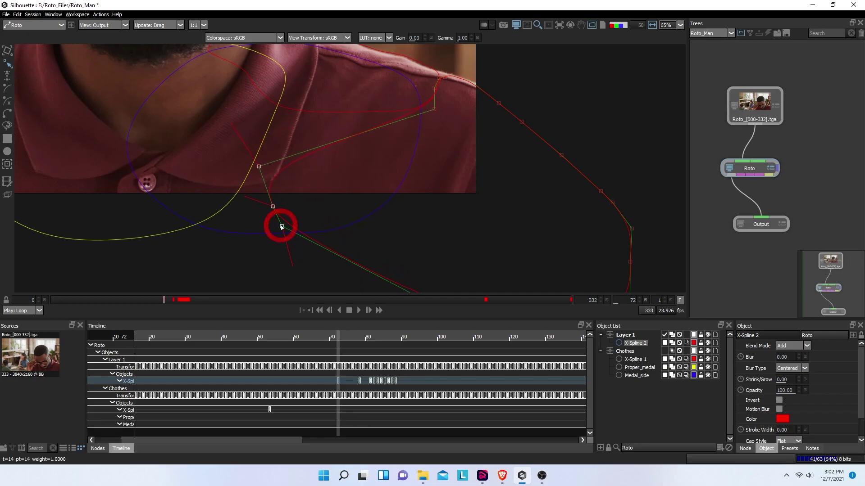
- Step back to frame 61, select X-Spline 2's shoulder points at the image edge, and nudge them up to the shirt outline
key(Page_Up)
key(Page_Up)
key(Page_Up)
key(Page_Up)
key(Page_Up)
key(Page_Up)
key(Page_Up)
key(Page_Up)
key(Page_Up)
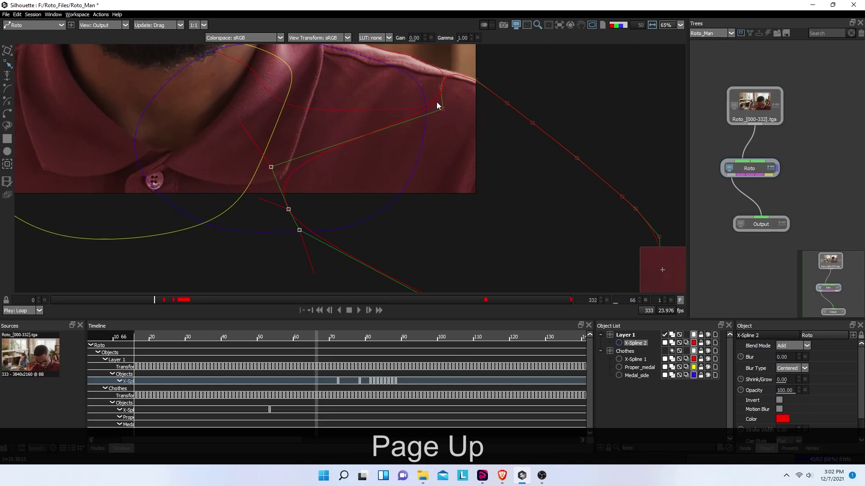
key(Page_Up)
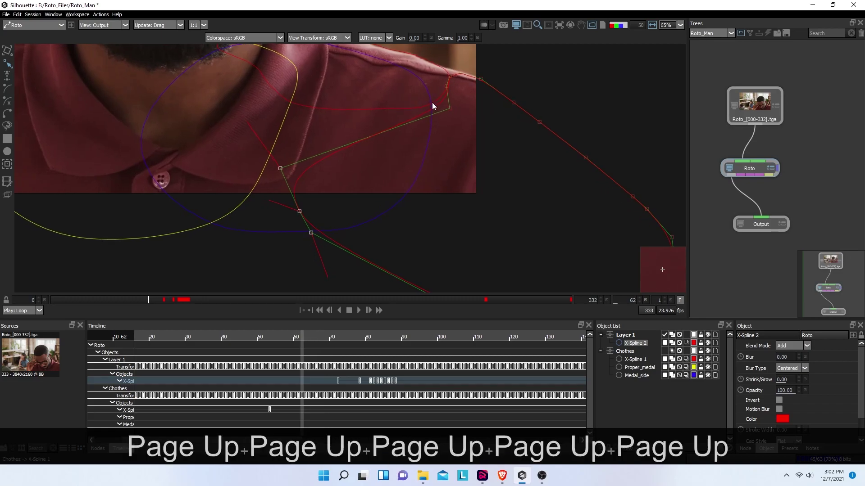
key(Page_Up)
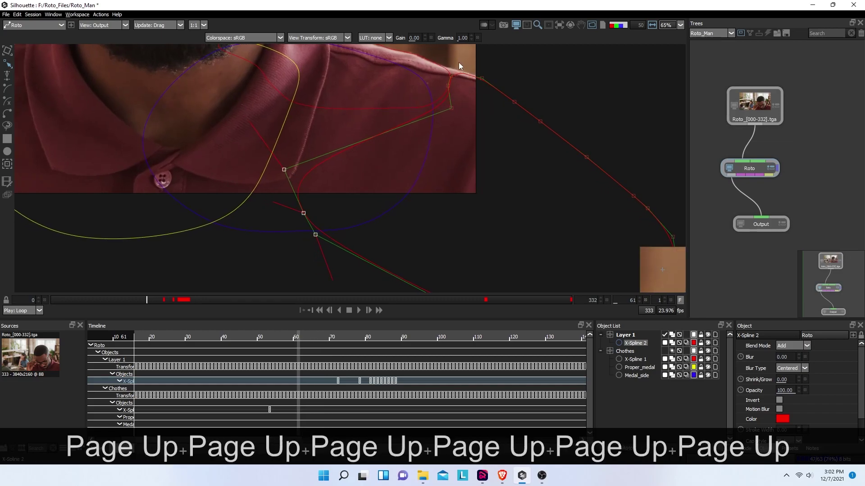
drag(458, 62, 488, 82)
key(Up)
key(Up)
key(Up)
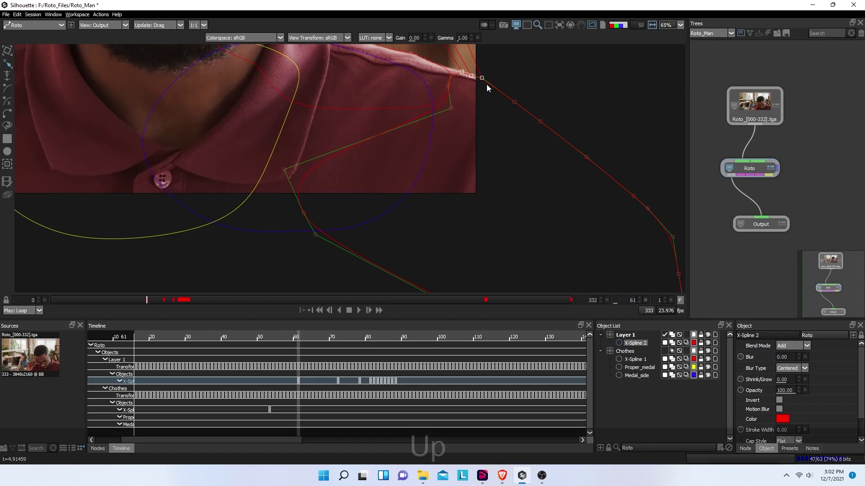
- Step back from frame 61 to frame 36, checking X-Spline 2 against the shoulder outline and its overlap with the neighbouring shapes
key(Page_Up)
key(Page_Up)
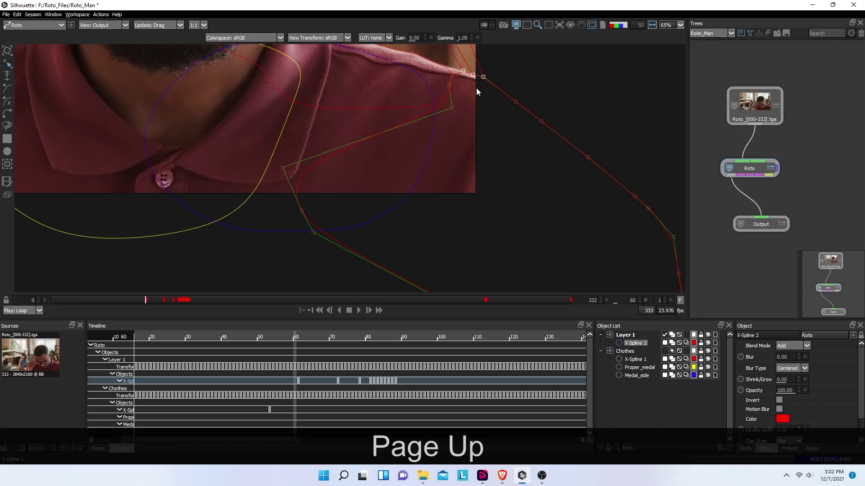
key(Page_Up)
key(Page_Up)
key(Page_Up)
key(Page_Up)
key(Page_Up)
key(Page_Up)
key(Page_Up)
key(Page_Up)
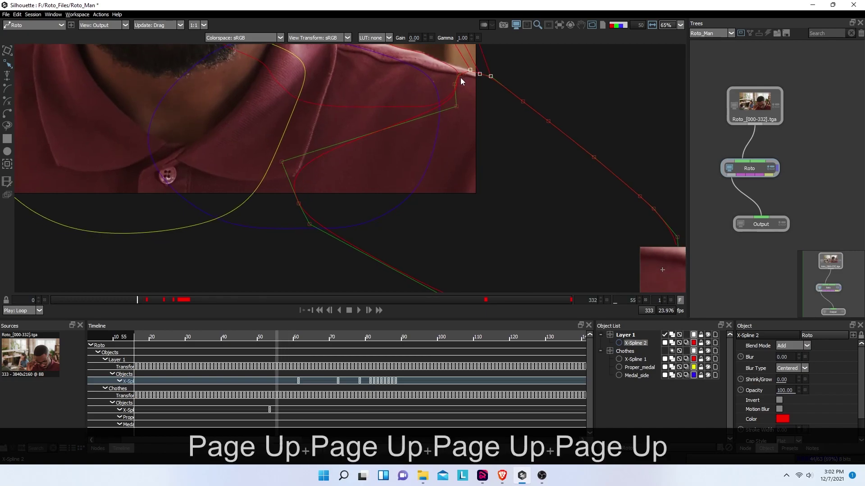
key(Page_Up)
key(Page_Up)
key(Page_Up)
key(Page_Up)
key(Page_Up)
key(Page_Up)
key(Page_Up)
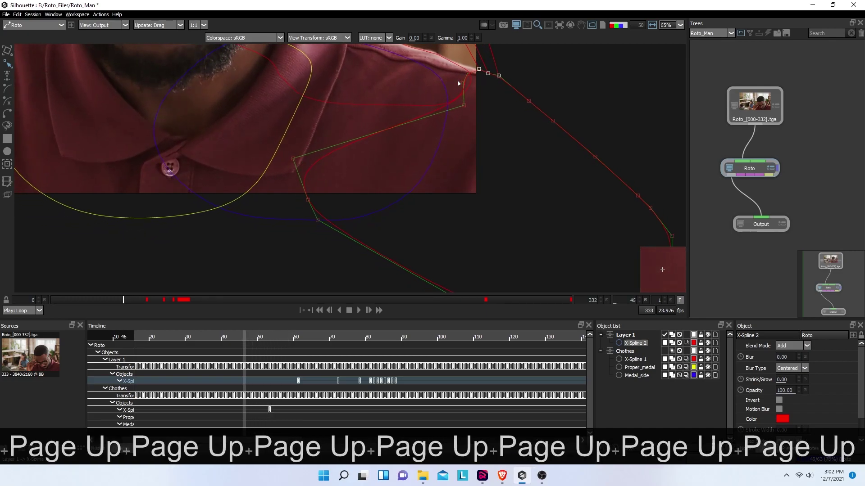
key(Page_Up)
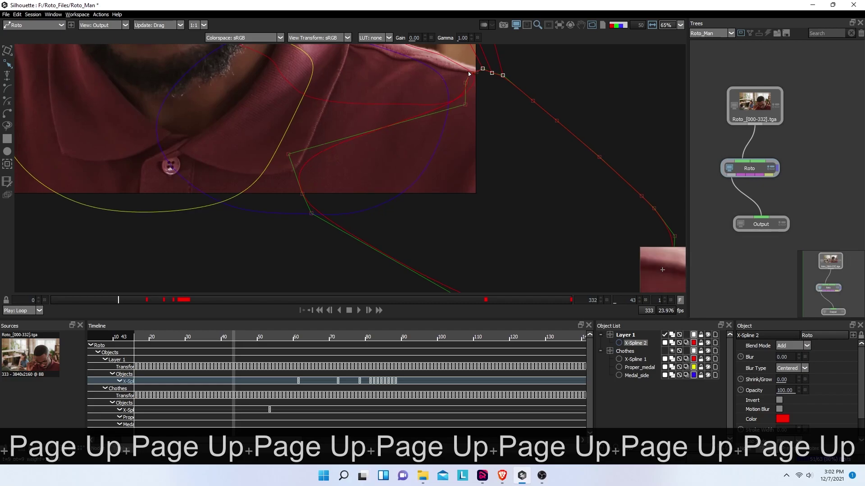
scroll(470, 78, up, 3)
key(Page_Up)
key(Page_Up)
key(Page_Up)
key(Page_Up)
key(Page_Up)
key(Page_Up)
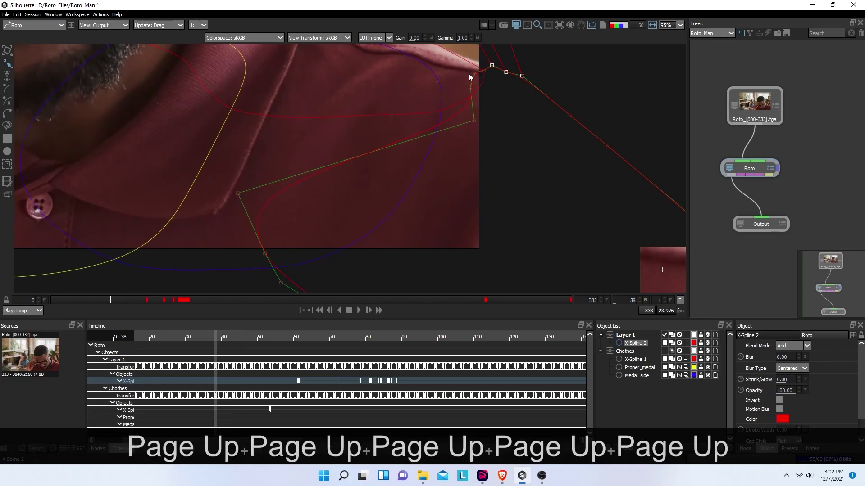
key(Page_Up)
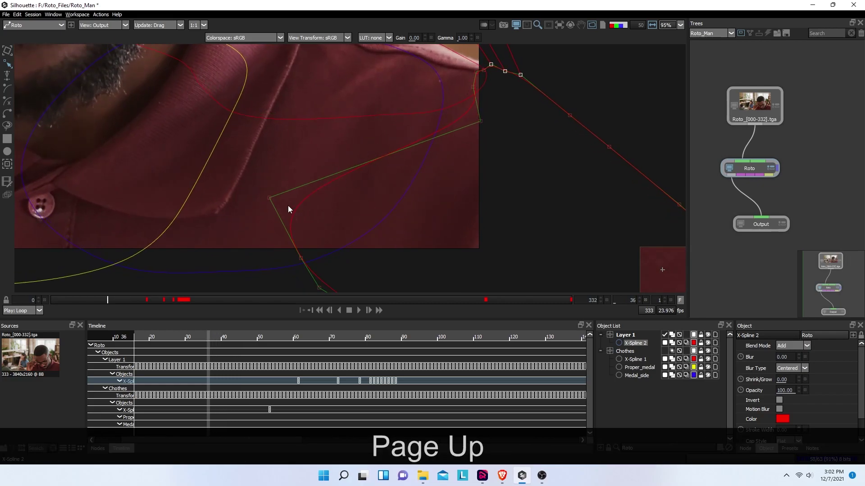
- At frame 36, move X-Spline 2's three chest-side points up toward the collar, then continue stepping back through earlier frames
scroll(363, 203, down, 2)
drag(363, 203, 392, 246)
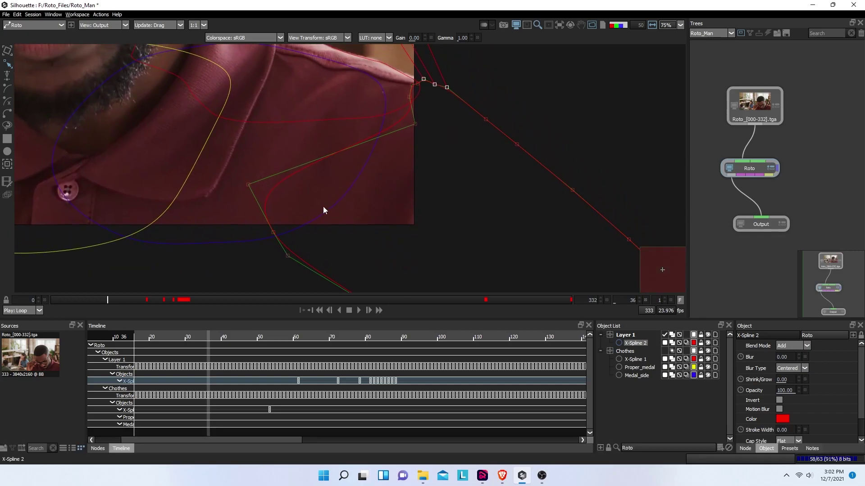
drag(239, 175, 318, 272)
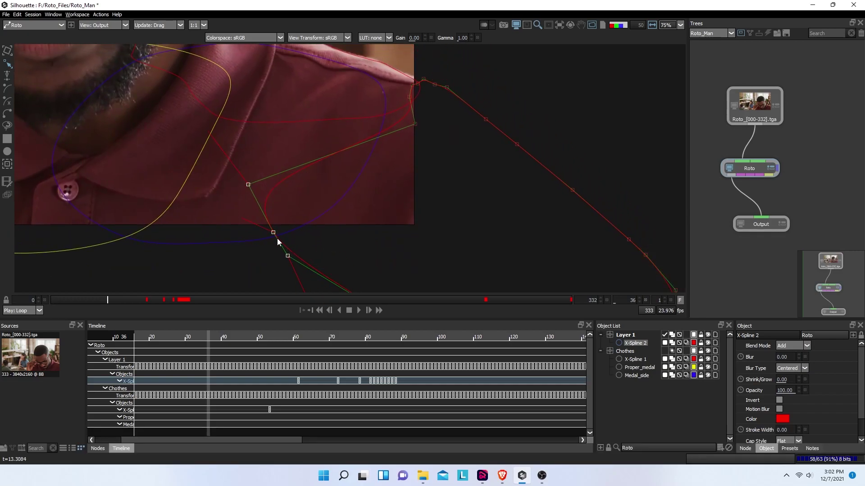
drag(273, 233, 250, 218)
key(Page_Up)
key(Page_Up)
key(Page_Up)
key(Page_Up)
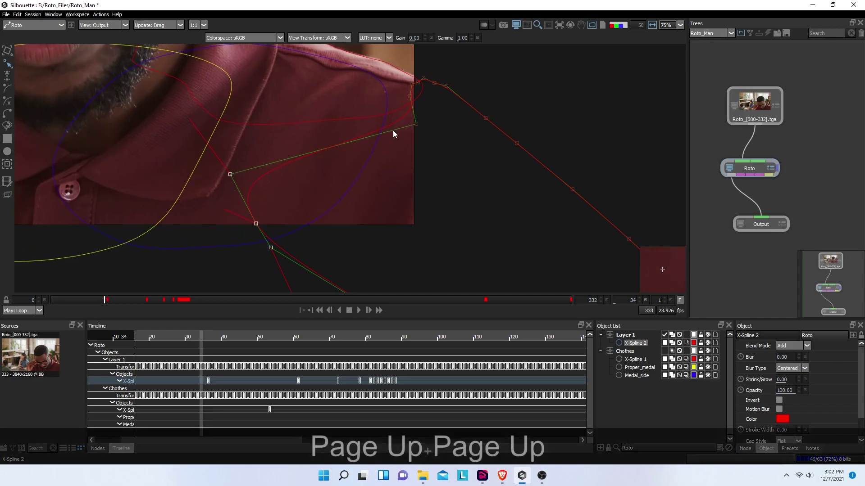
- Step back to frame 3 and move X-Spline 2's chest-side points up toward the collar
key(Page_Up)
key(Page_Up)
key(Page_Up)
key(Page_Up)
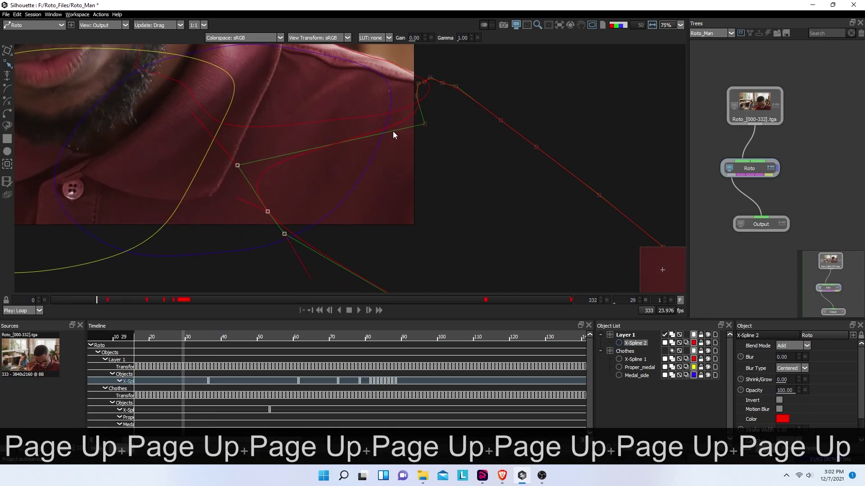
key(Page_Up)
key(Page_Up)
key(Page_Up)
key(Page_Up)
key(Page_Up)
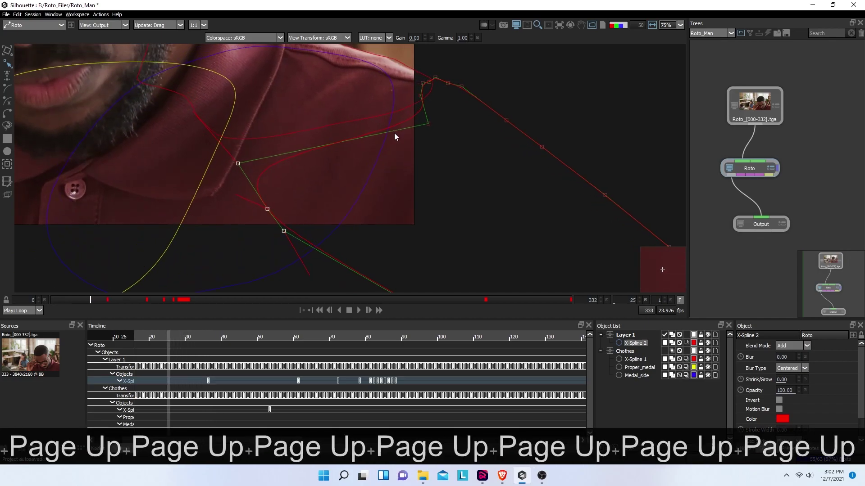
key(Page_Up)
key(Page_Up)
key(Page_Up)
key(Page_Up)
key(Page_Up)
key(Page_Up)
key(Page_Up)
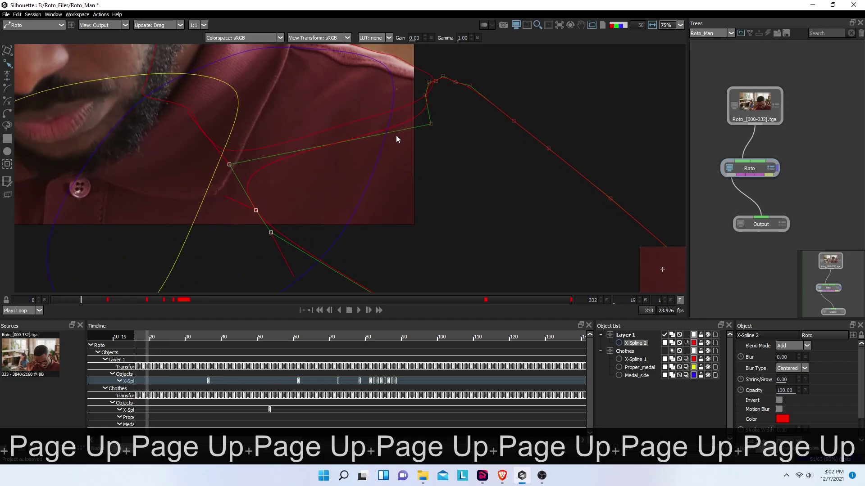
key(Page_Up)
key(Page_Up)
key(Page_Up)
key(Page_Up)
key(Page_Up)
key(Page_Up)
key(Page_Up)
key(Page_Up)
key(Page_Up)
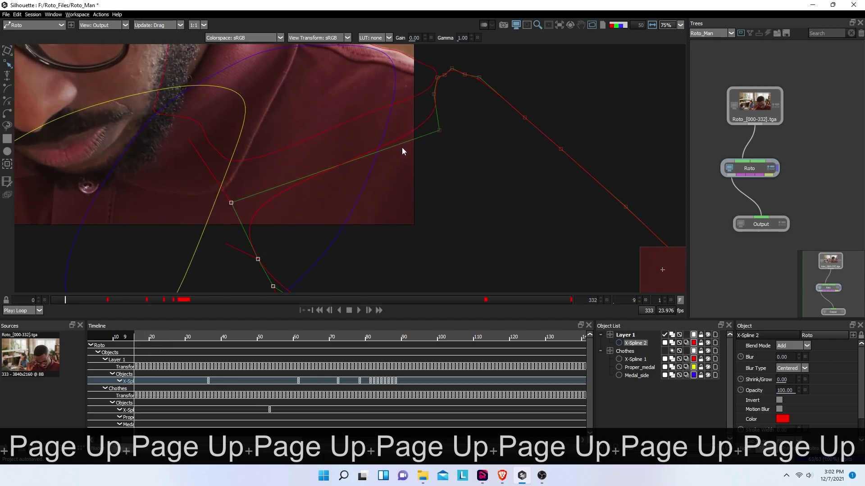
key(Page_Up)
key(Page_Up)
key(Page_Up)
key(Page_Up)
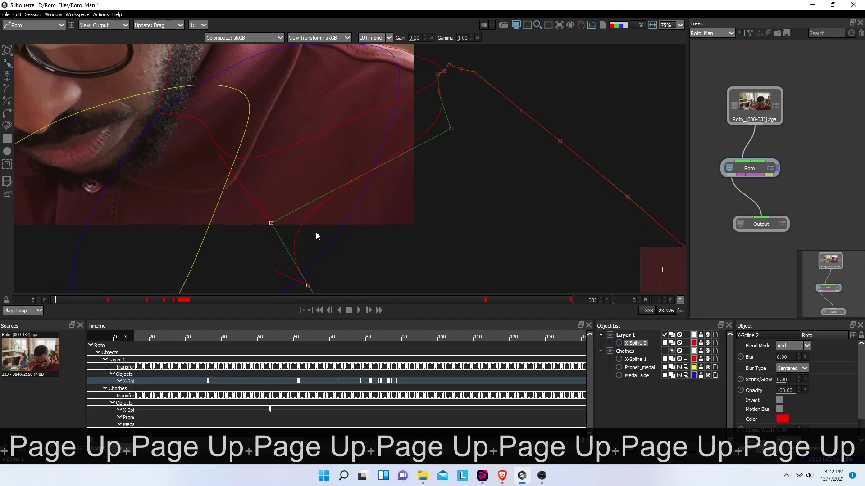
drag(308, 287, 278, 250)
- Go to frame 0, clear the point selection, and pull X-Spline 2's inner shoulder points from beyond the image edge toward the collar
key(Page_Up)
key(Page_Up)
key(Page_Up)
key(Page_Up)
key(Page_Up)
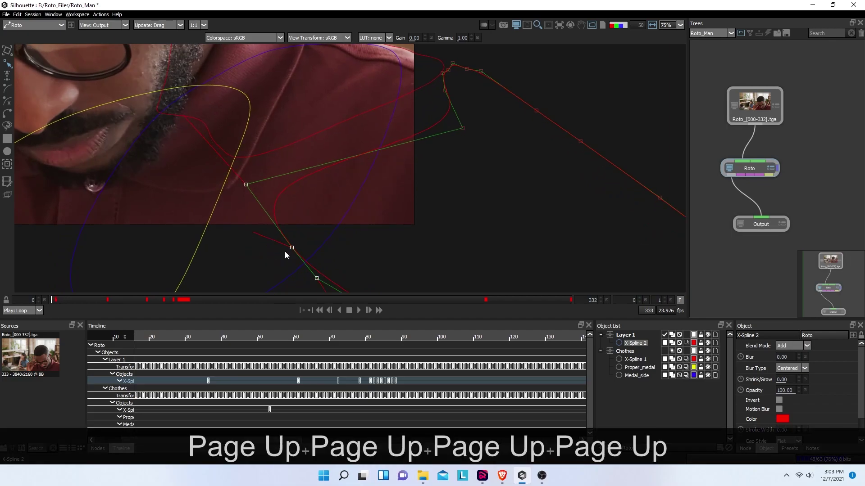
key(Page_Up)
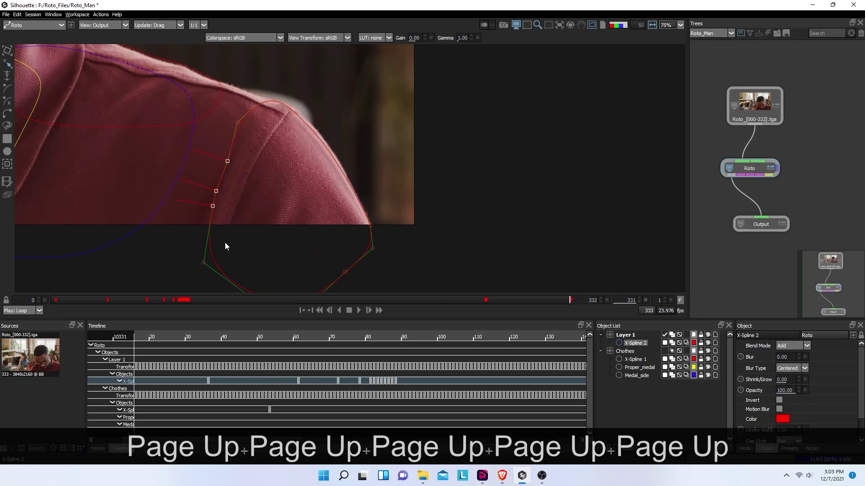
key(ctrl)
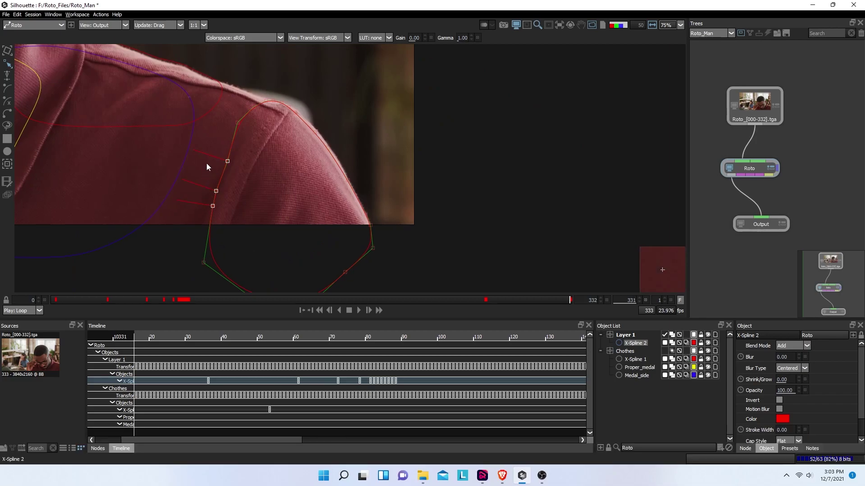
drag(166, 121, 183, 164)
key(Page_Down)
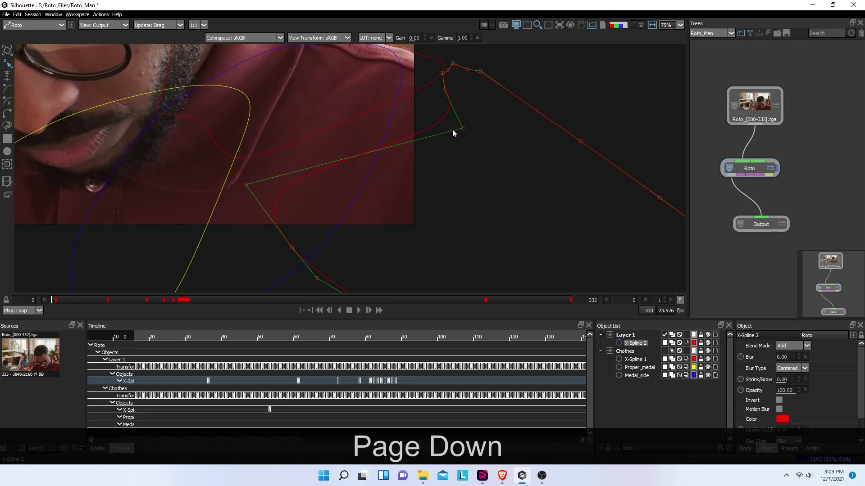
drag(463, 128, 370, 104)
drag(439, 98, 437, 116)
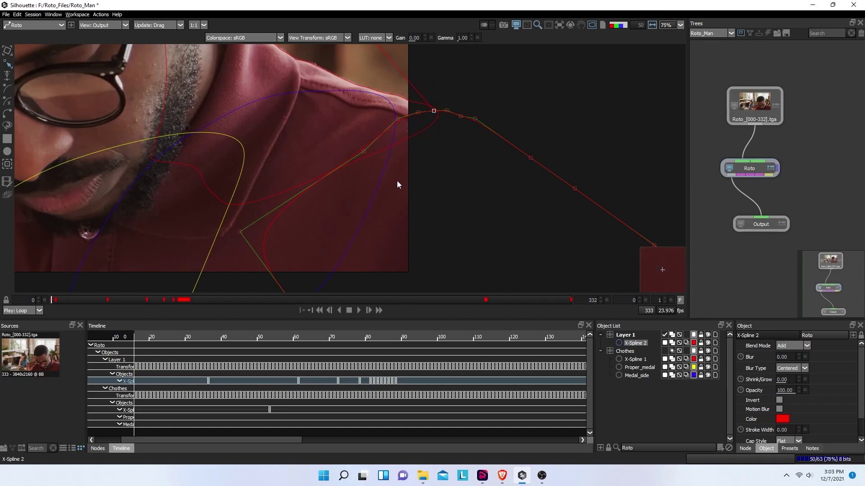
- At frame 1, move X-Spline 2's lower inner shoulder point toward the collar, and check the shape through frame 7 and back
key(Page_Down)
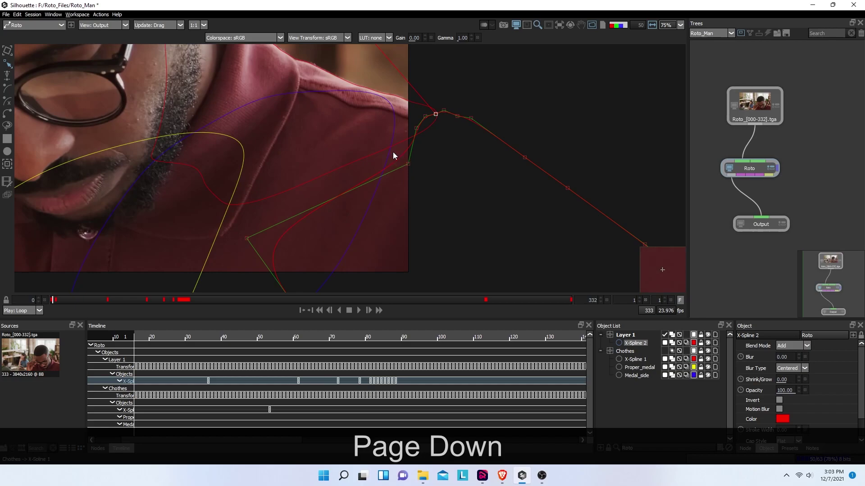
click(399, 157)
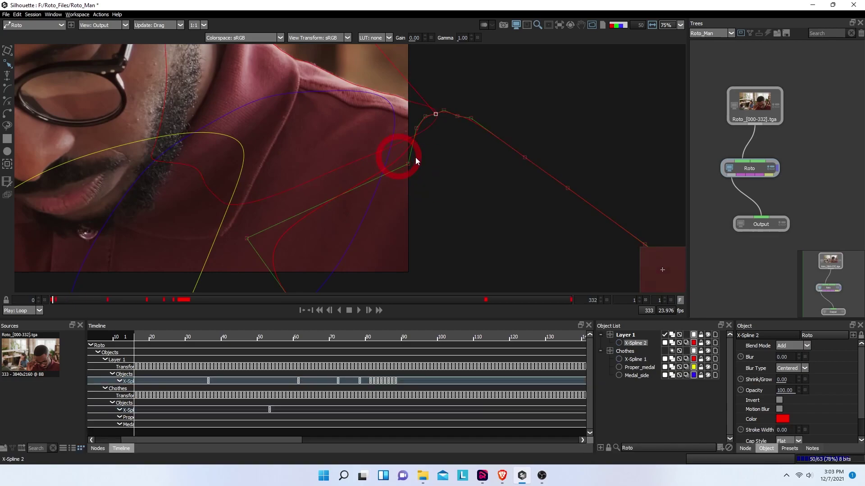
key(Page_Down)
key(Page_Down)
key(Page_Down)
key(Page_Down)
key(Page_Down)
key(Page_Down)
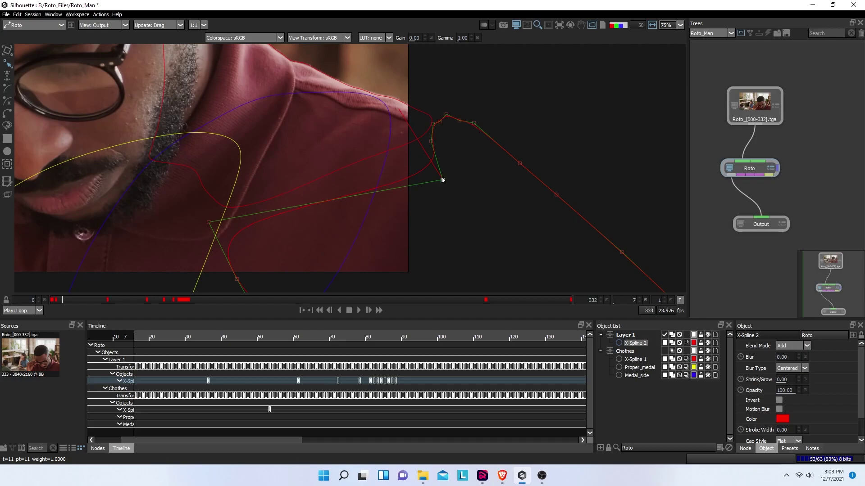
key(Page_Up)
key(Page_Up)
key(Page_Up)
key(Page_Up)
key(Page_Up)
key(Page_Up)
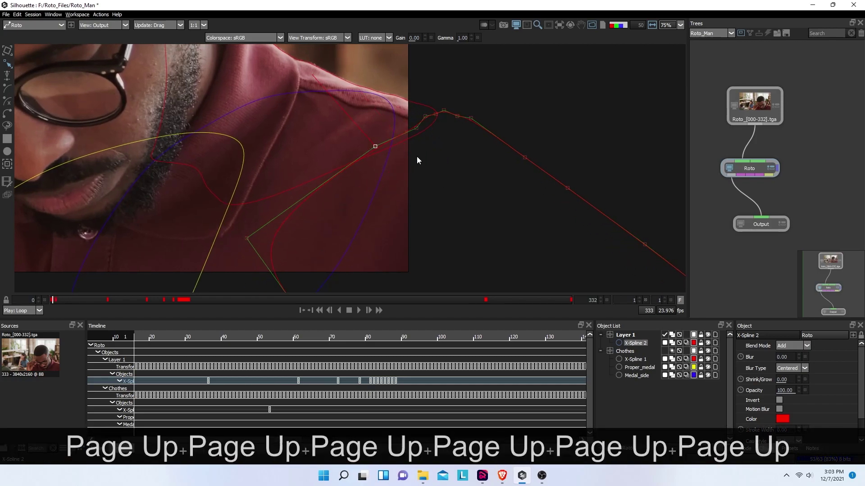
- At frame 2, move X-Spline 2's inner shoulder point up toward the collar and compare it with frames 1 and 3
key(Page_Down)
drag(365, 137, 350, 129)
key(Page_Down)
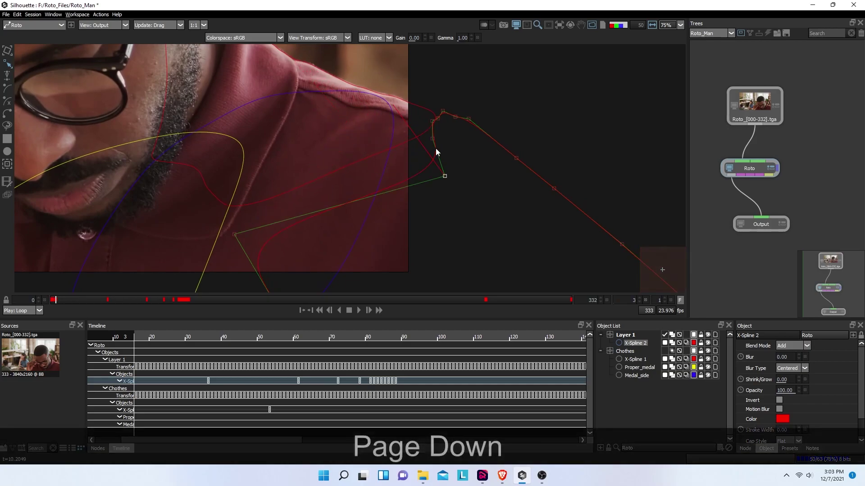
key(Page_Up)
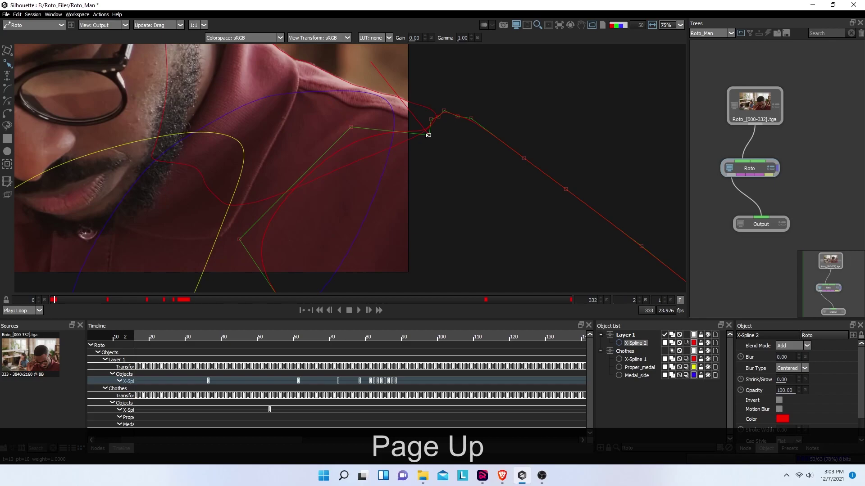
key(Page_Up)
click(417, 128)
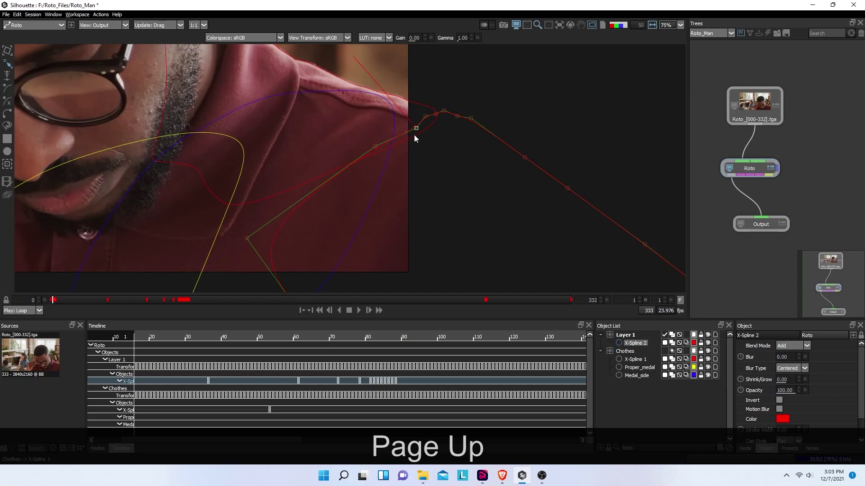
- At frame 3, move X-Spline 2's two inner shoulder points from beyond the image edge onto the shirt, toward the collar
key(Page_Down)
key(Page_Down)
drag(446, 177, 338, 137)
drag(432, 139, 402, 125)
- Advance to frame 20 and shift X-Spline 2's two inner shoulder points farther toward the collar
key(Page_Down)
key(Page_Down)
key(Page_Down)
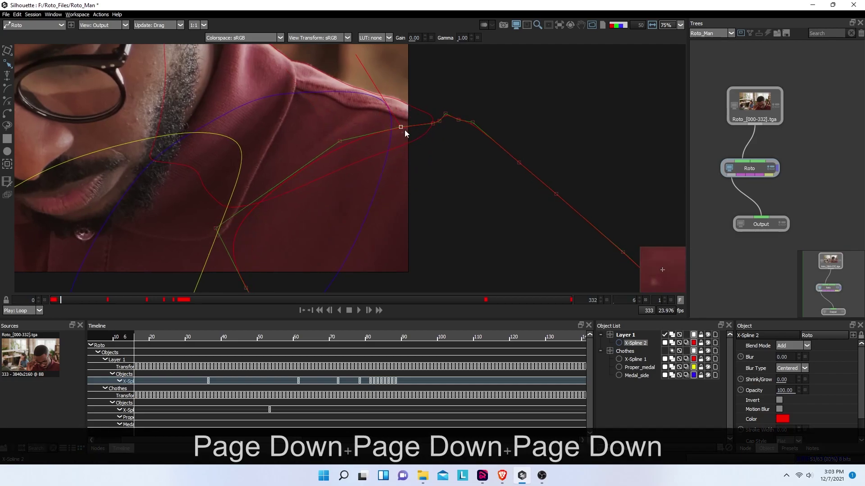
key(Page_Down)
key(Page_Down)
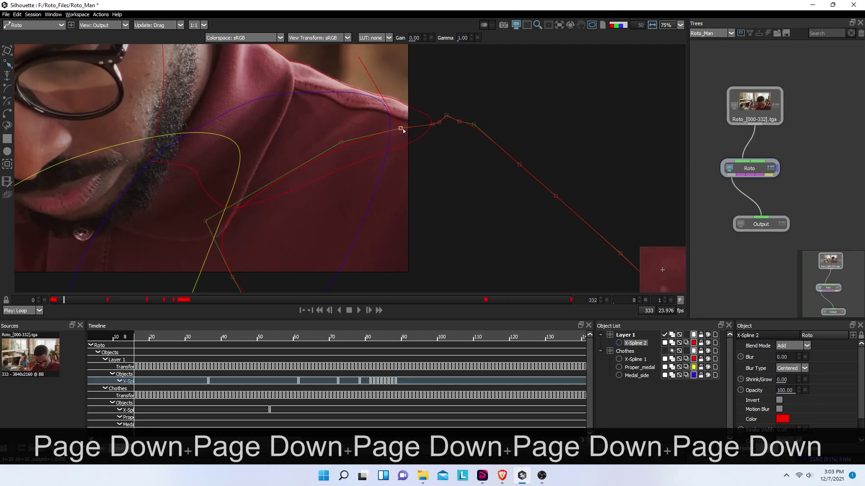
key(Page_Down)
key(Page_Down)
key(Page_Down)
key(Page_Down)
key(Page_Down)
key(Page_Down)
key(Page_Down)
key(Page_Down)
key(Page_Down)
key(Page_Down)
key(Page_Down)
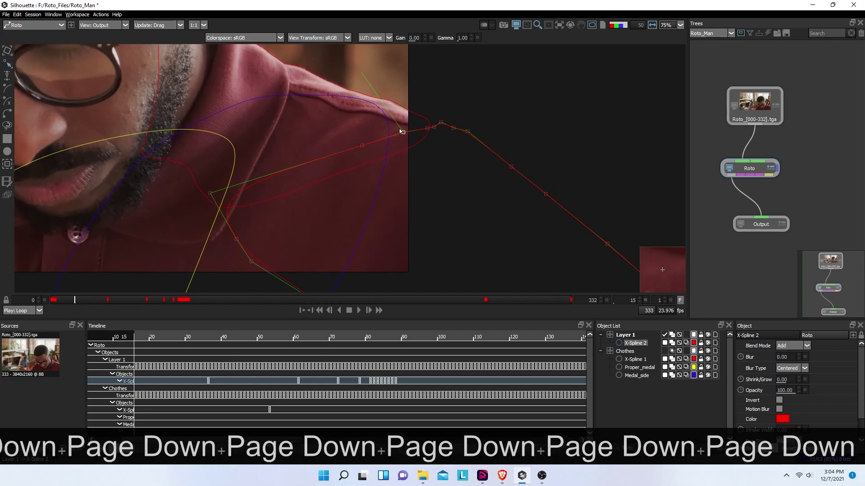
key(Page_Down)
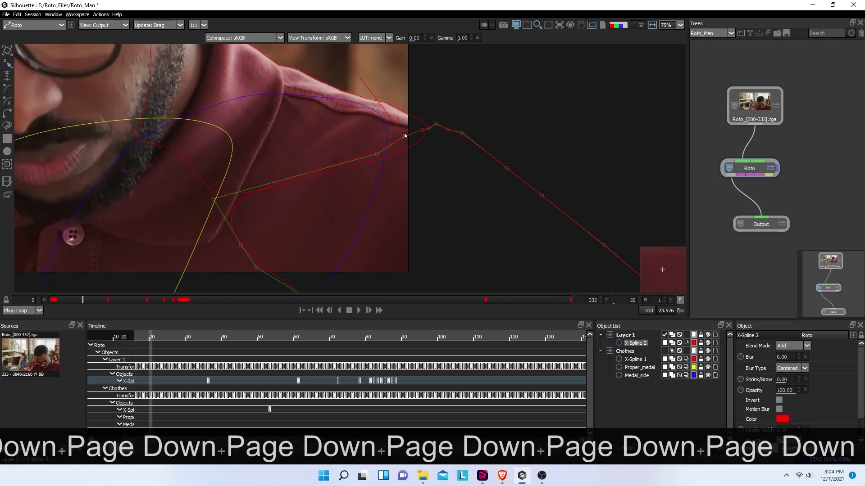
drag(362, 157, 308, 144)
drag(405, 136, 354, 133)
- Advance to frame 30 and move X-Spline 2's lower inner shoulder point up beside the collar
key(Page_Down)
key(Page_Down)
key(Page_Down)
key(Page_Down)
key(Page_Down)
key(Page_Down)
key(Page_Down)
key(Page_Down)
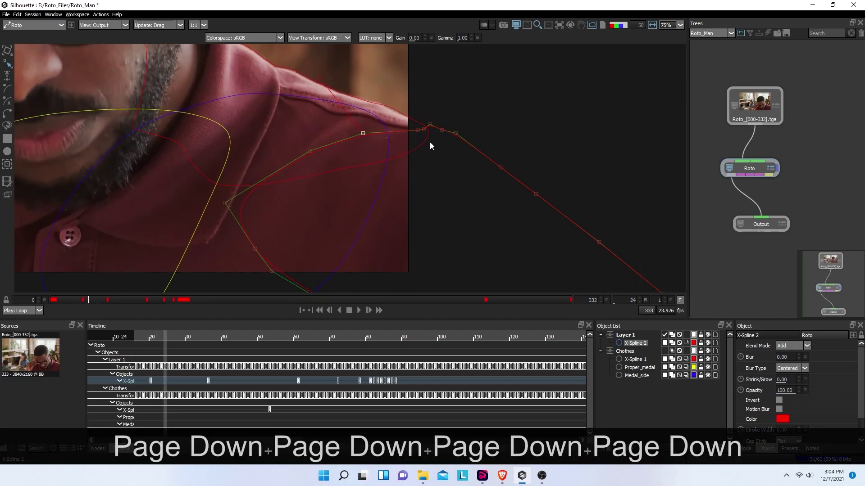
key(Page_Down)
key(Page_Down)
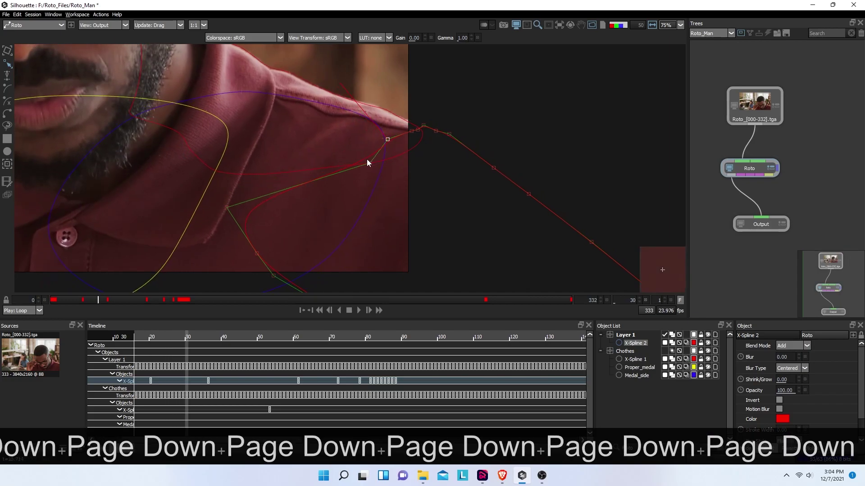
drag(368, 163, 292, 132)
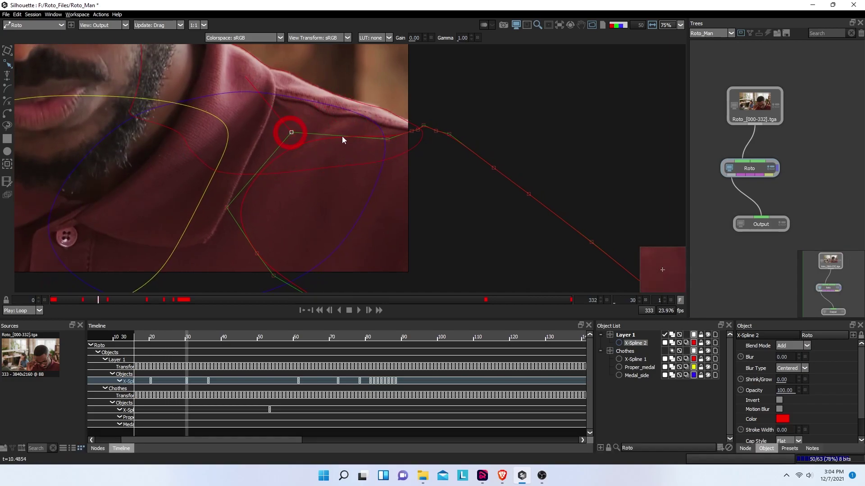
- Advance to frame 34 and move X-Spline 2's two inner shoulder points up and in toward the collar
key(Page_Down)
key(Page_Down)
key(Page_Down)
key(Page_Down)
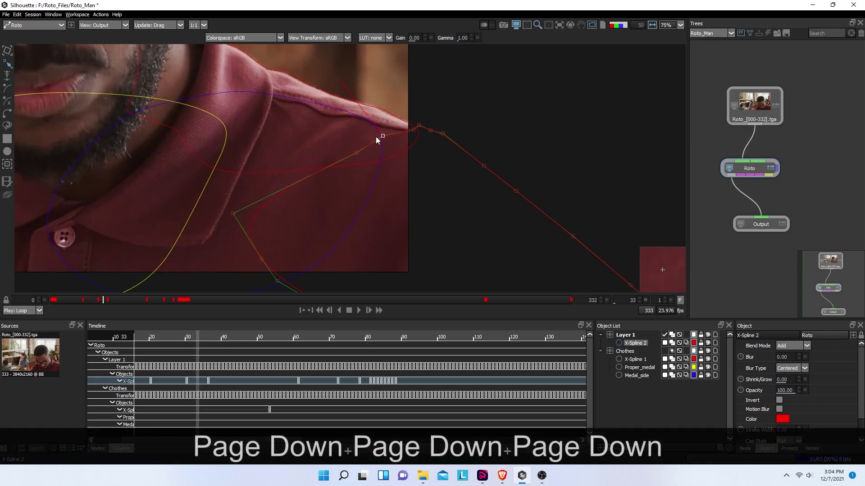
drag(382, 165, 293, 136)
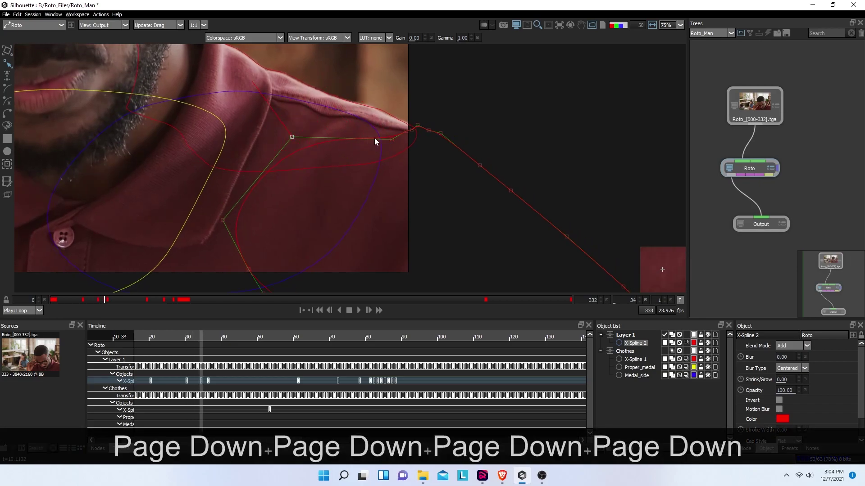
drag(391, 140, 349, 131)
- Check frames 34 to 37, then at frame 36 move X-Spline 2's two drifted inner shoulder points back toward the collar
key(Page_Down)
key(Page_Down)
key(Page_Down)
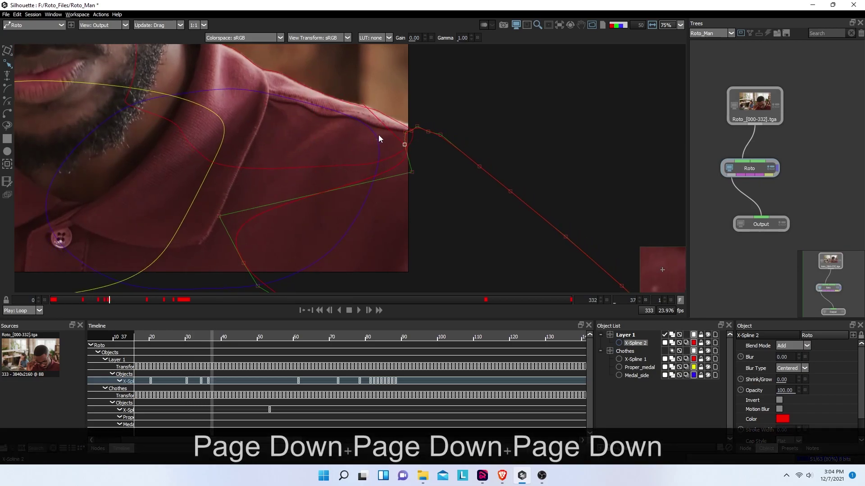
key(Page_Up)
key(Page_Up)
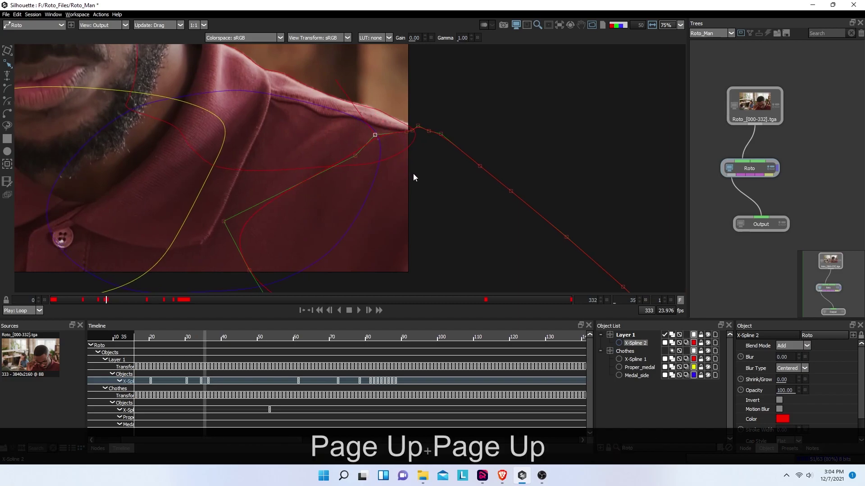
key(Page_Down)
drag(375, 135, 271, 133)
click(334, 130)
drag(393, 143, 346, 129)
- Advance to frame 40 and move X-Spline 2's point at the image edge inward onto the shoulder outline
key(Page_Down)
key(Page_Down)
key(Page_Down)
key(Page_Down)
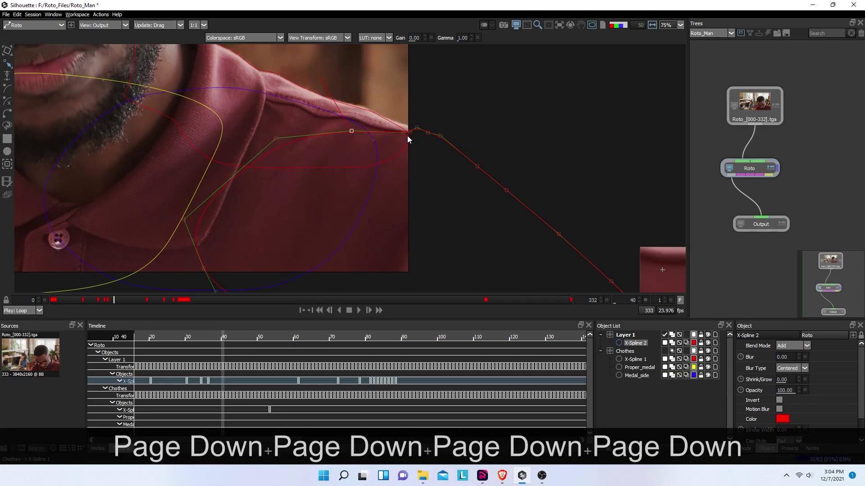
click(397, 128)
drag(396, 127, 398, 130)
- Advance to frame 46 and move X-Spline 2's two inner shoulder points up and in toward the collar
key(Page_Down)
key(Page_Down)
key(Page_Down)
key(Page_Down)
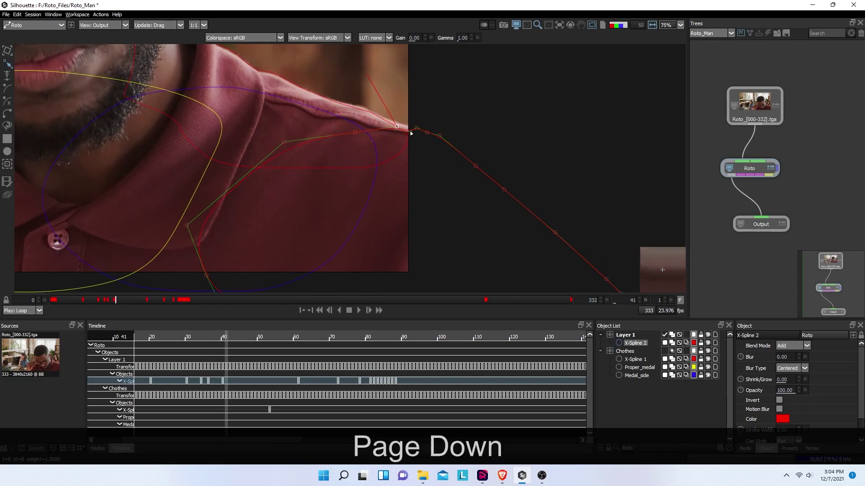
key(Page_Down)
key(Page_Down)
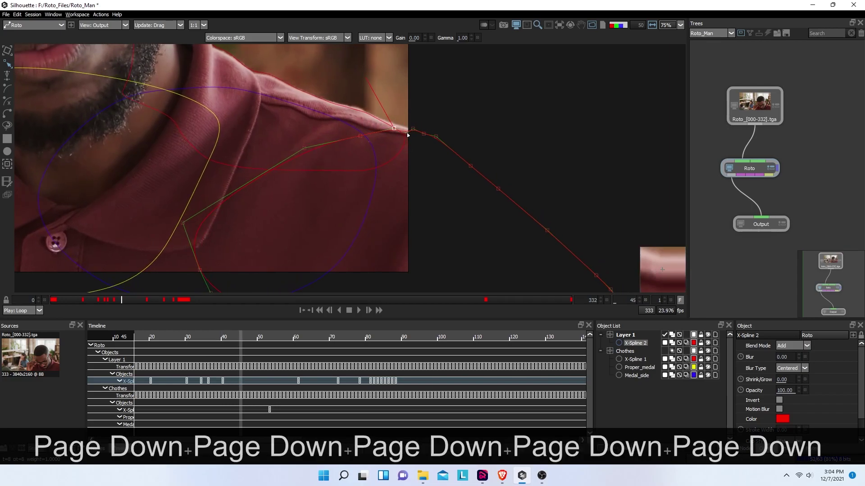
click(308, 153)
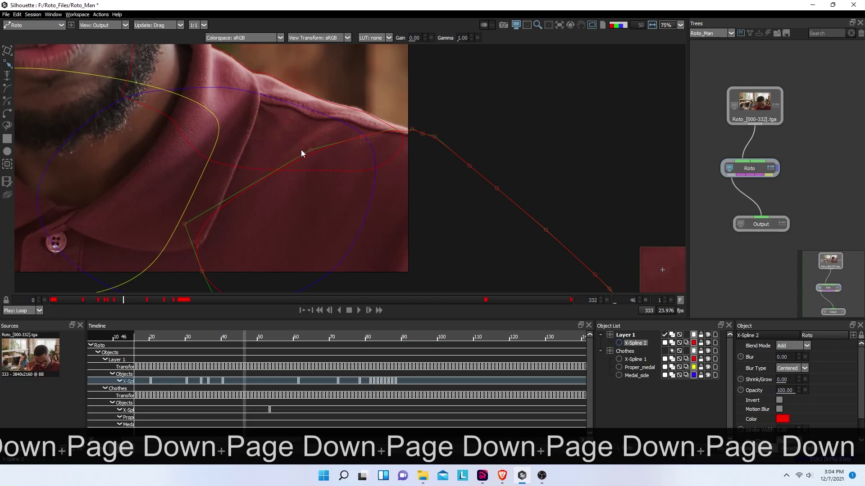
drag(310, 151, 268, 142)
click(316, 120)
- Advance to frame 48 and move X-Spline 2's point near the image edge up along the shoulder outline
key(Page_Down)
key(Page_Down)
drag(403, 133, 385, 123)
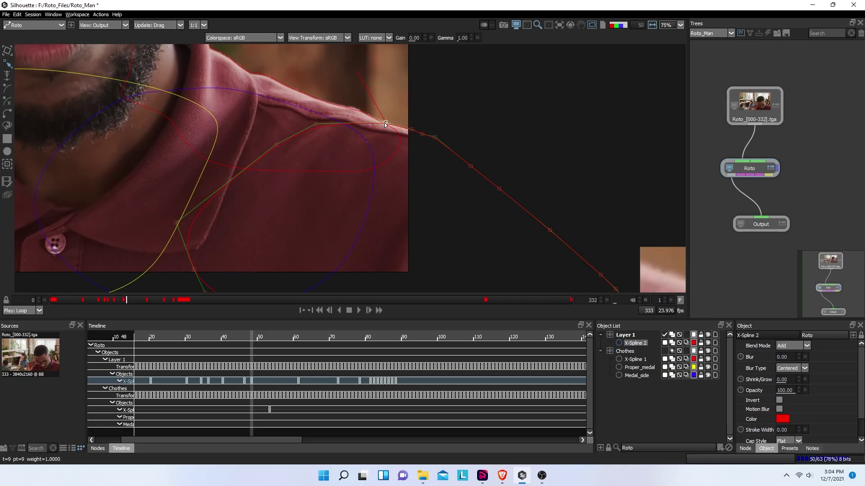
- Return to frame 46 and shift X-Spline 2's point near the image edge inward along the shoulder outline
key(Page_Up)
key(Page_Up)
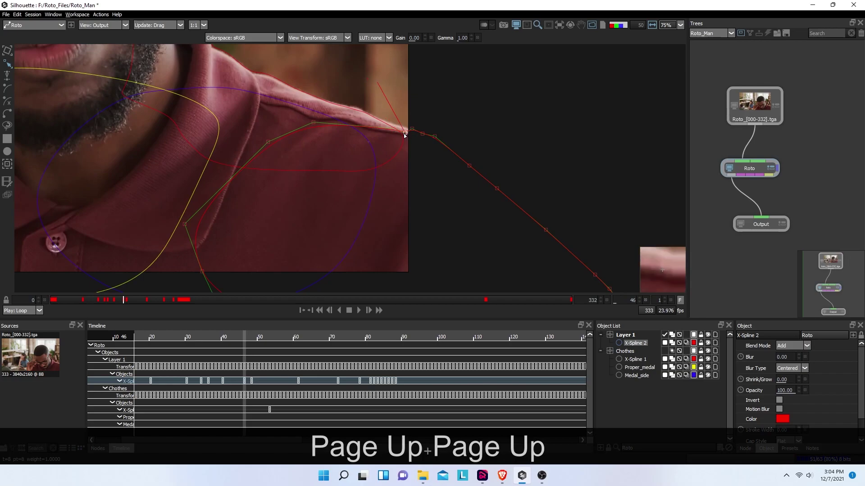
drag(398, 129, 389, 128)
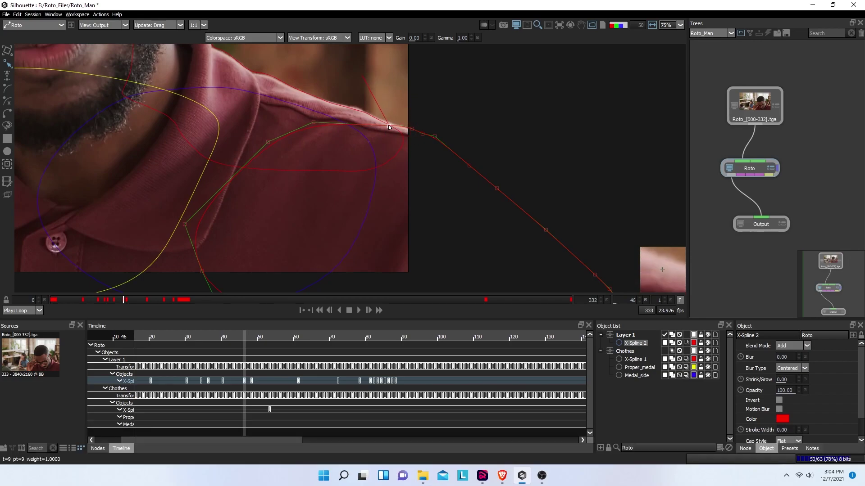
- Step back to frames 44 and 42, moving X-Spline 2's point near the image edge up onto the shoulder outline on each
key(Page_Up)
key(Page_Up)
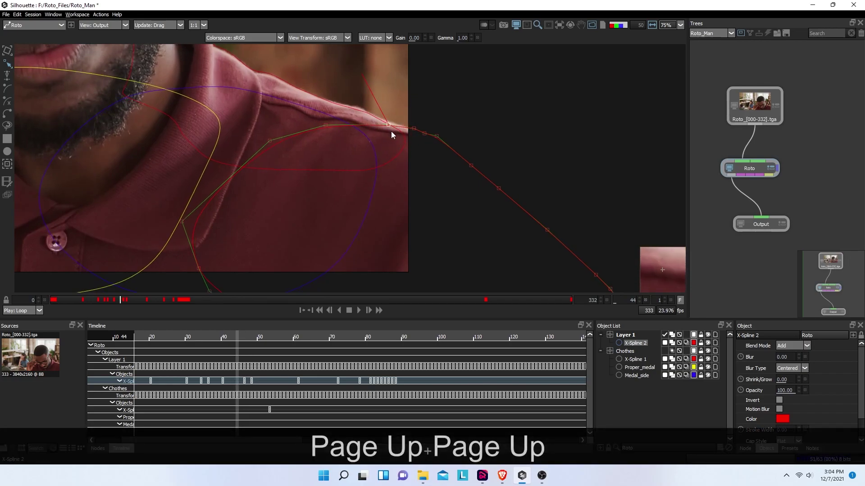
drag(384, 125, 381, 119)
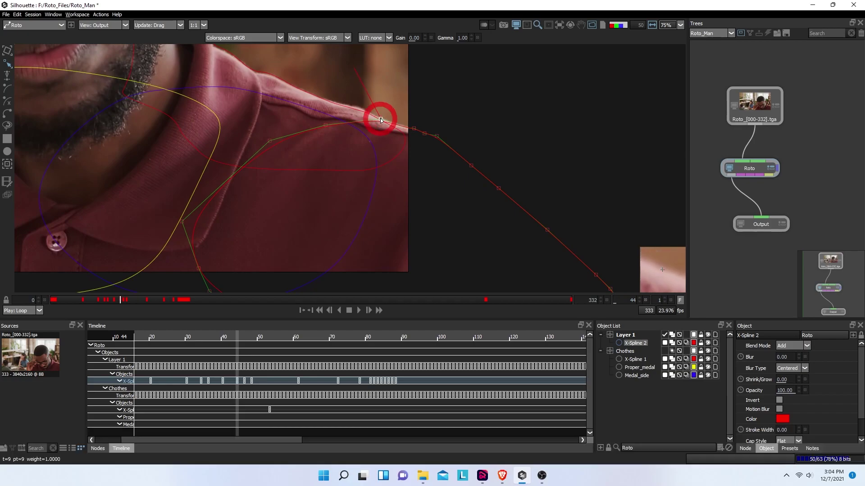
key(Page_Up)
key(Page_Up)
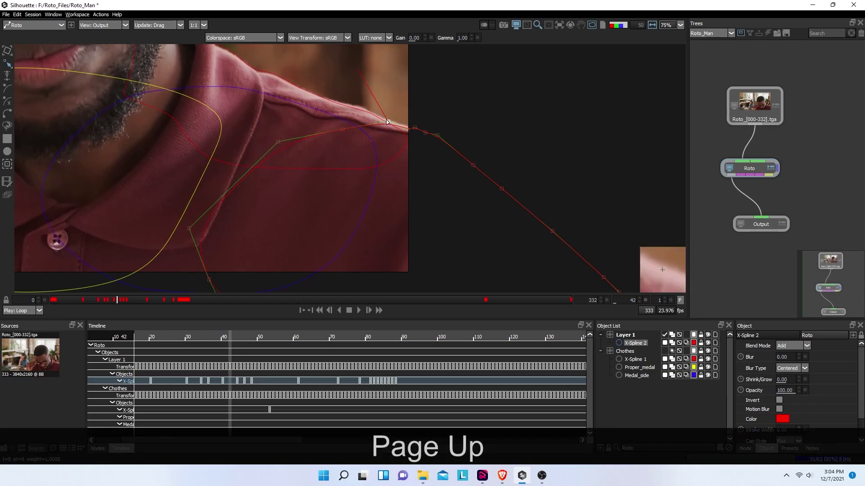
drag(408, 130, 397, 123)
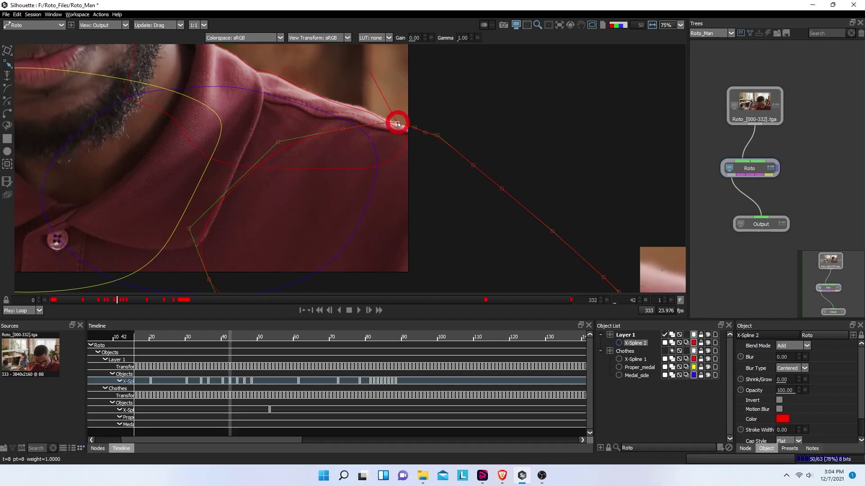
- Step back from frame 41 to frame 34, moving X-Spline 2's point near the image edge inward along the shoulder outline where it drifts
key(Page_Up)
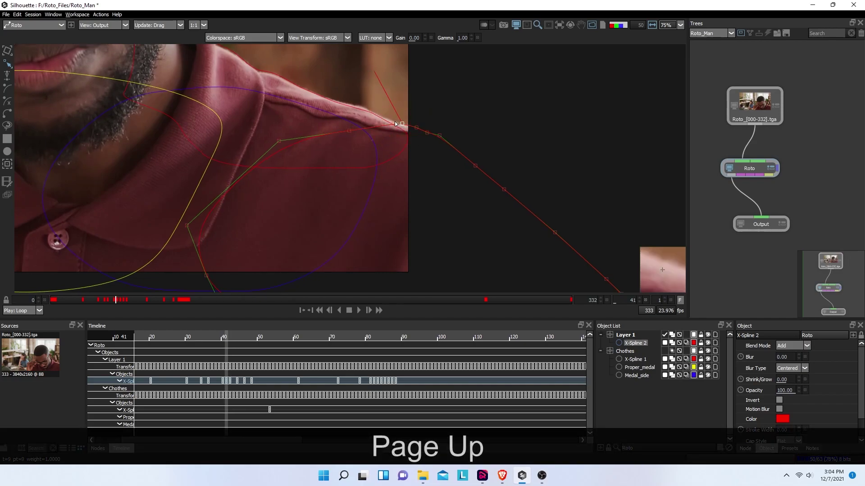
click(390, 121)
key(Page_Up)
mouse_move(404, 132)
mouse_down()
mouse_move(388, 118)
mouse_move(399, 126)
mouse_up()
key(Page_Up)
key(Page_Up)
mouse_move(399, 127)
mouse_down()
mouse_move(392, 121)
mouse_move(414, 131)
mouse_move(388, 120)
mouse_up()
key(Page_Up)
key(Page_Up)
key(Page_Up)
key(Page_Up)
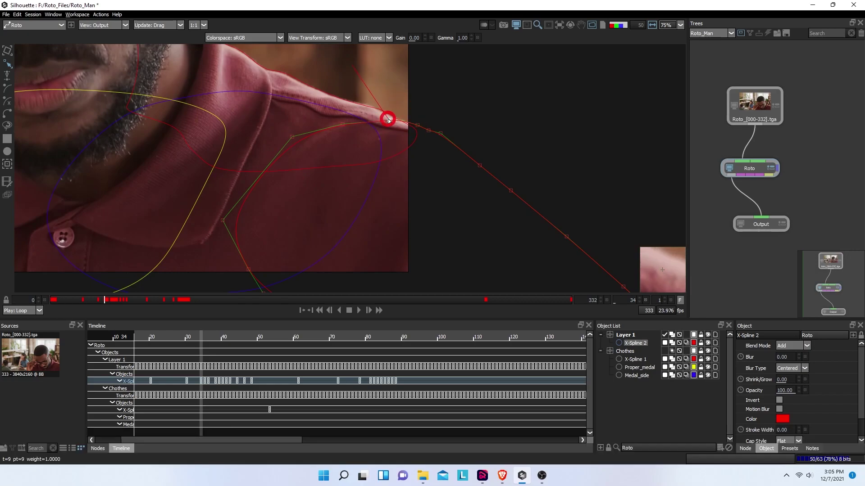
- Review X-Spline 2's fit along the shoulder frame by frame from frame 34 to frame 53
key(Page_Up)
key(Page_Down)
key(Page_Down)
key(Page_Down)
key(Page_Down)
key(Page_Down)
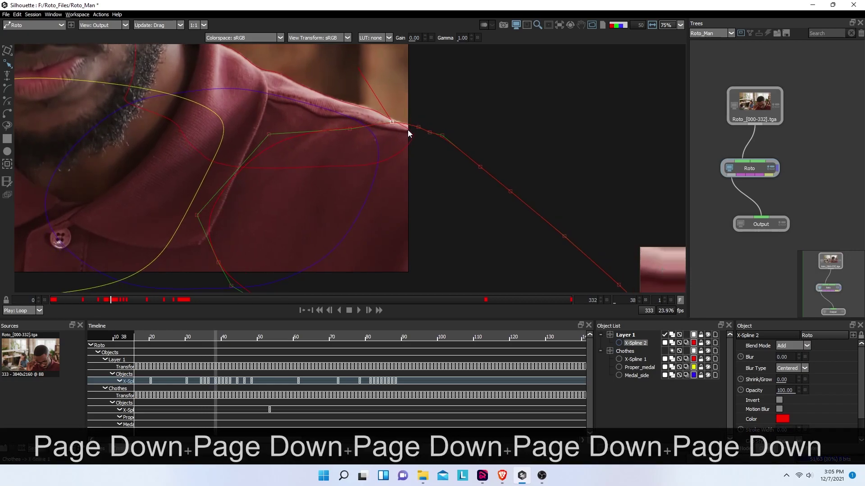
key(Page_Down)
key(Page_Down)
key(Page_Down)
key(Page_Down)
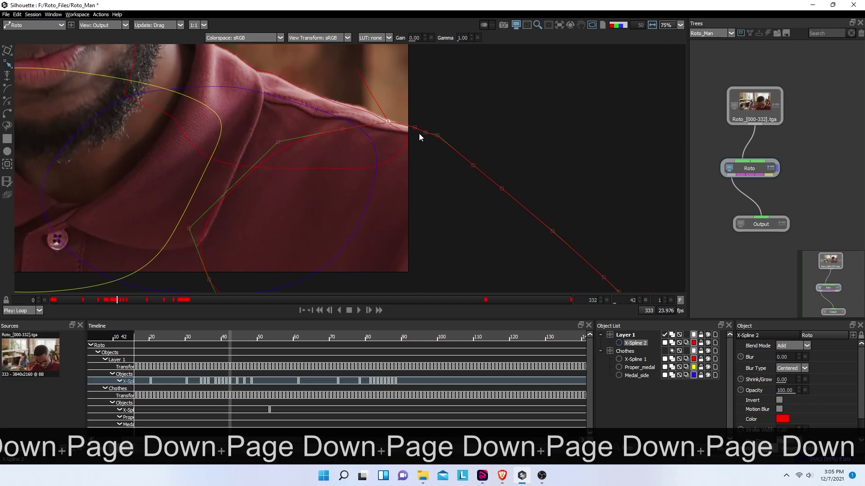
key(Page_Down)
key(Page_Down)
key(Page_Down)
key(Page_Down)
key(Page_Down)
key(Page_Down)
key(Page_Down)
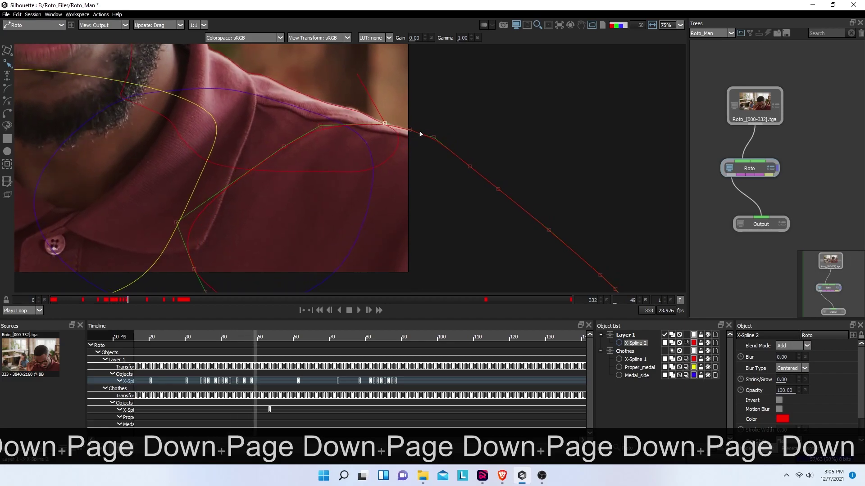
key(Page_Down)
key(Page_Down)
key(Page_Down)
key(Page_Down)
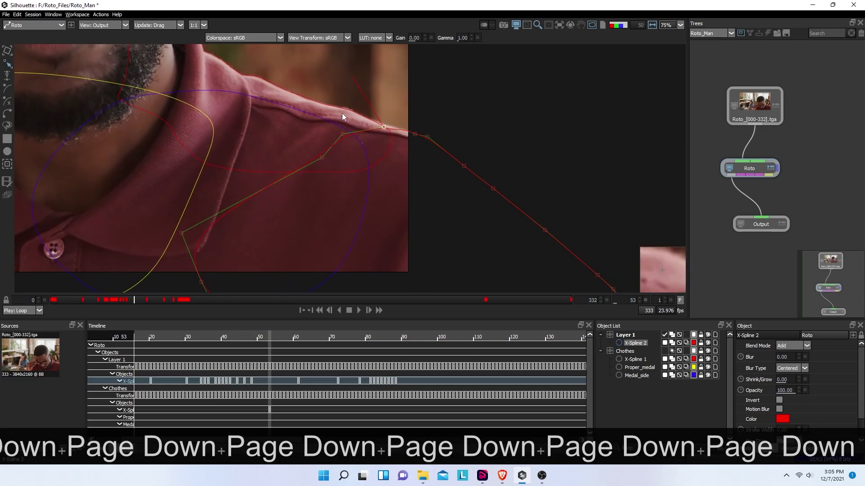
- Select X-Spline 2's inner shoulder points and shift them toward the collar between frames 53 and 57, ending on frame 58
drag(285, 103, 409, 176)
drag(343, 136, 333, 133)
key(Page_Down)
key(Page_Down)
key(Page_Down)
key(Page_Down)
drag(339, 163, 326, 163)
key(Page_Down)
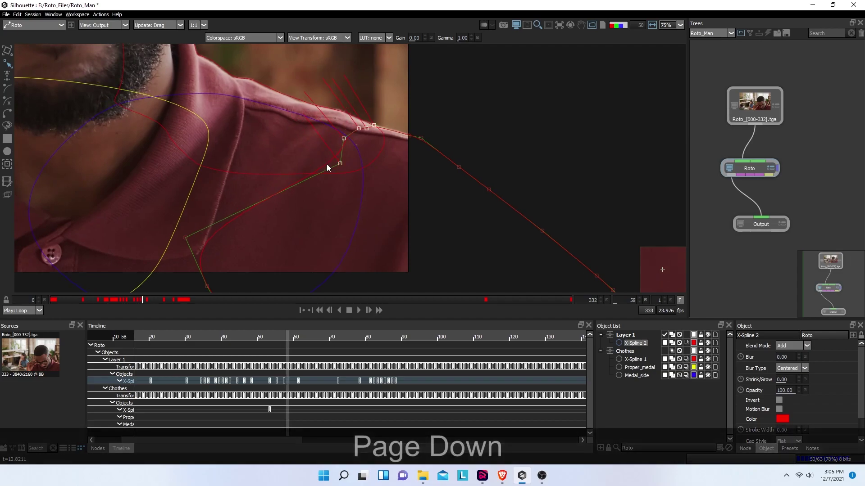
click(345, 164)
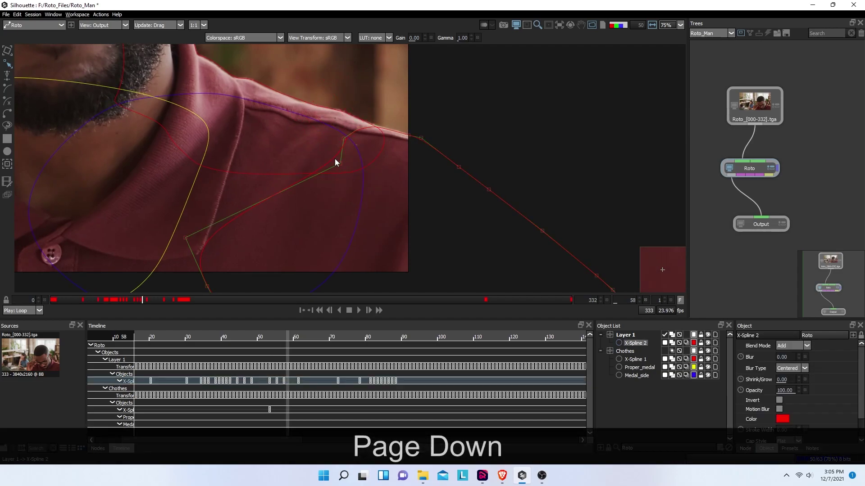
drag(341, 163, 296, 136)
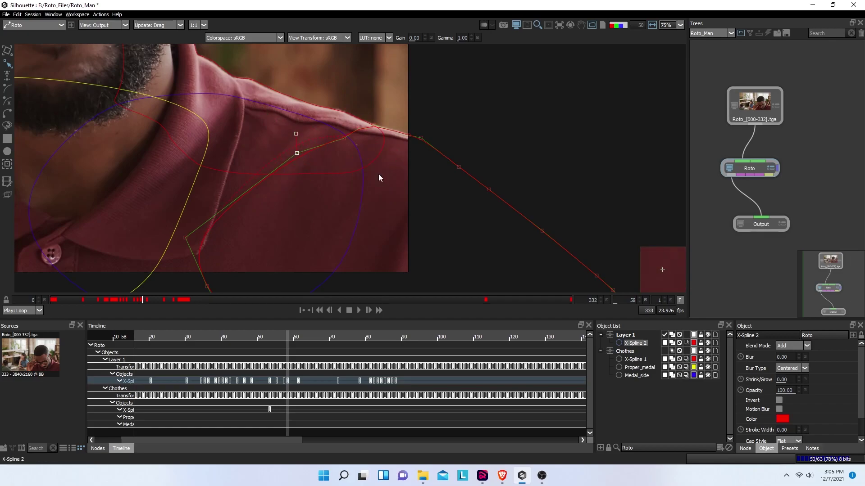
key(ctrl+z)
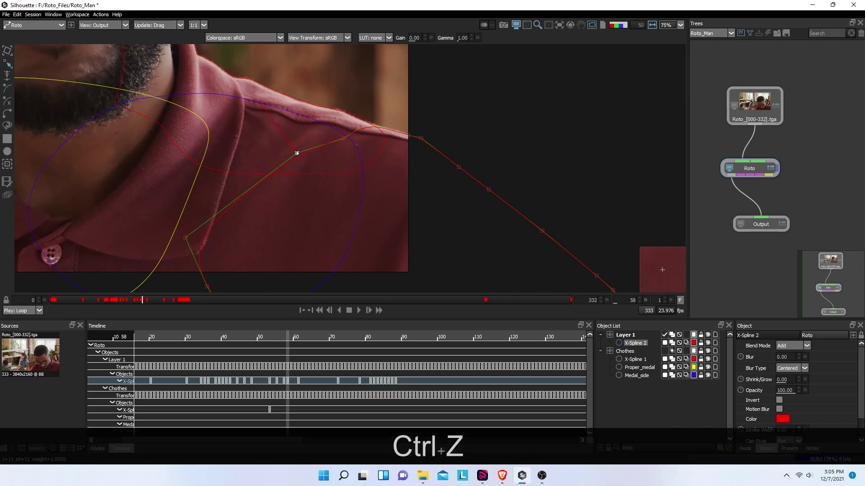
- Reselect X-Spline 2's five inner shoulder points and reposition them along the shoulder outline from frame 58 to frame 61
drag(265, 77, 384, 182)
key(Page_Down)
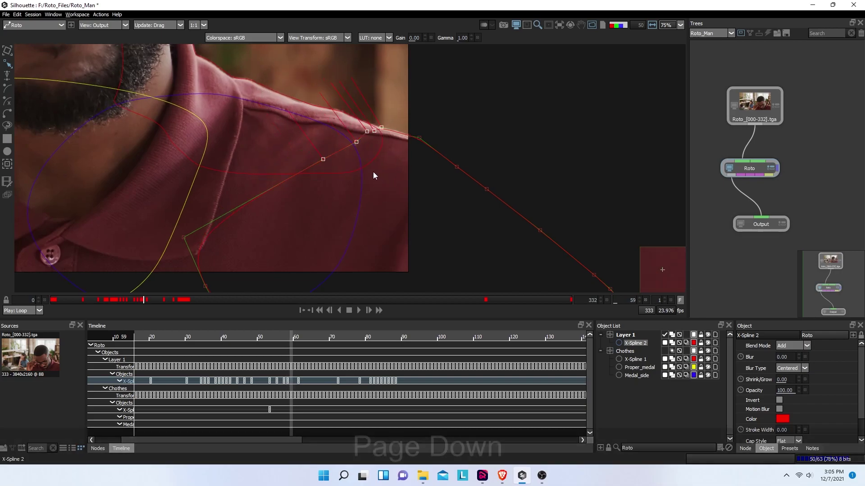
drag(315, 161, 341, 161)
key(Page_Down)
key(Page_Down)
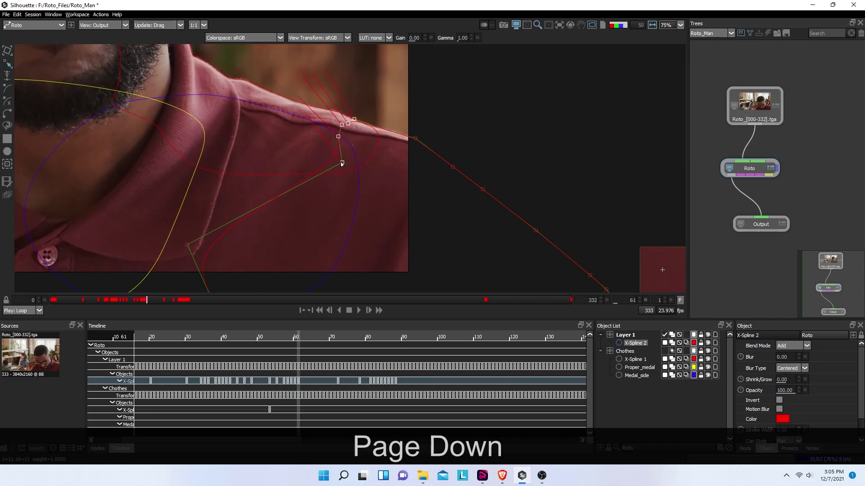
- Advance to frame 62 and move X-Spline 2's inner shoulder points toward the collar
key(Page_Down)
click(354, 170)
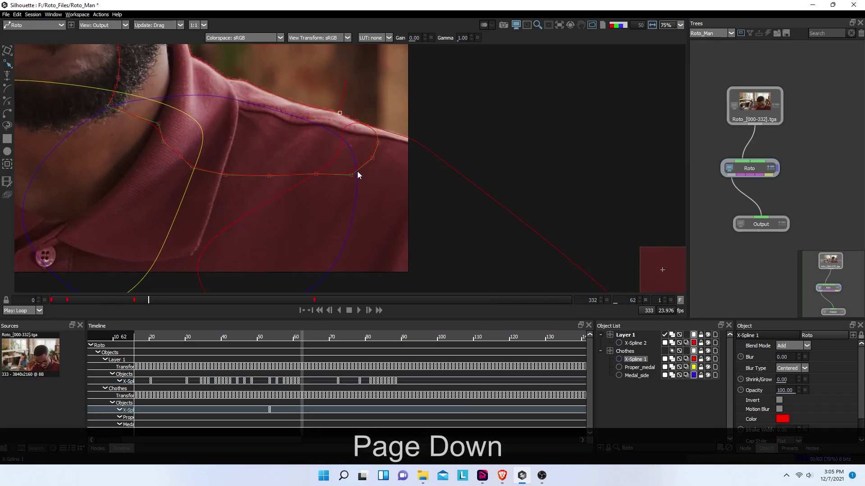
click(339, 154)
drag(341, 155, 305, 148)
click(337, 170)
- Advance to about frame 68, reselect X-Spline 2's inner shoulder points and shift them up and in toward the collar
key(Page_Down)
key(Page_Down)
key(Page_Down)
key(Page_Down)
key(Page_Down)
key(Page_Down)
drag(317, 92, 374, 201)
drag(338, 166, 309, 159)
- Continue to frame 76, shifting X-Spline 2's selected shoulder points inward along the shoulder outline where they drift
key(Page_Down)
key(Page_Down)
key(Page_Down)
key(Page_Down)
key(Page_Down)
key(Page_Down)
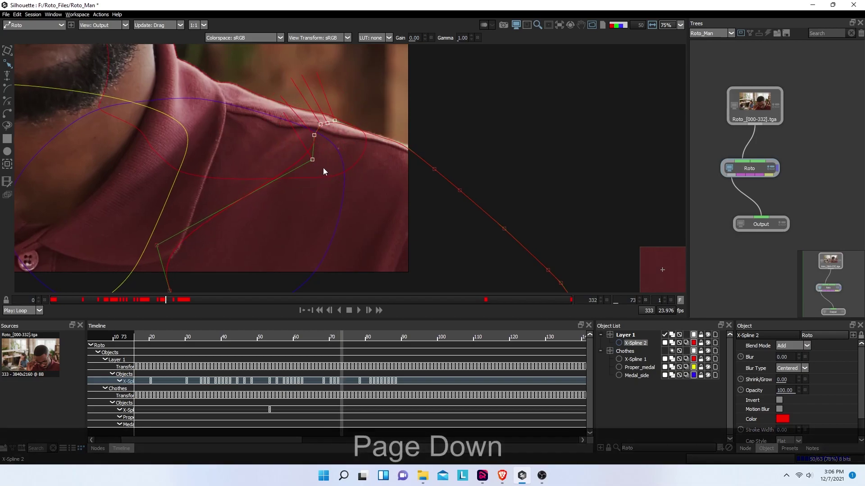
key(Page_Down)
key(Page_Down)
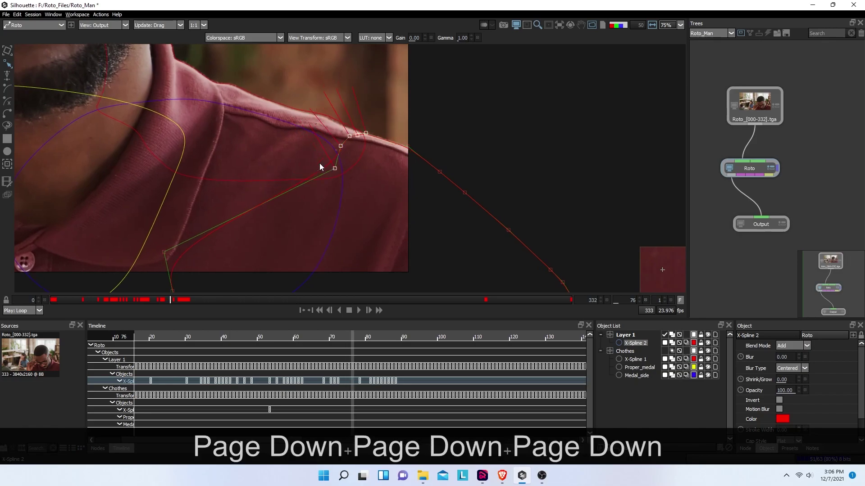
key(Page_Down)
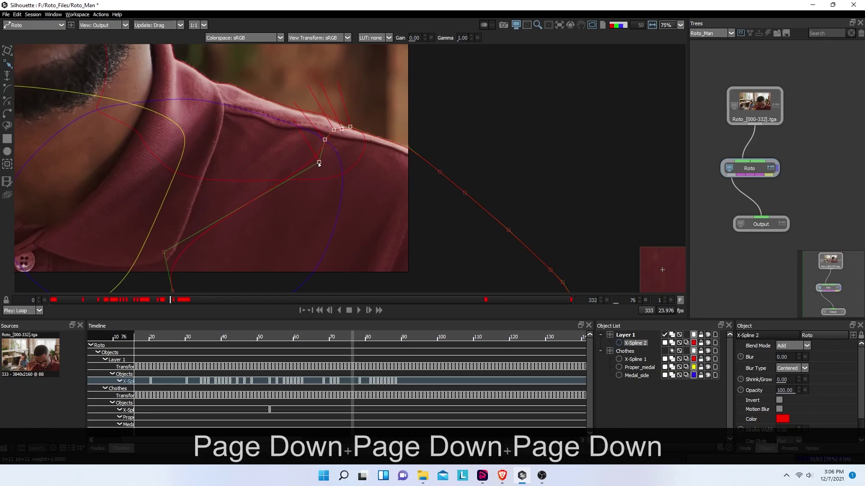
click(317, 165)
- Move X-Spline 2's selected shoulder points up and toward the collar between frames 78 and 81
key(Page_Down)
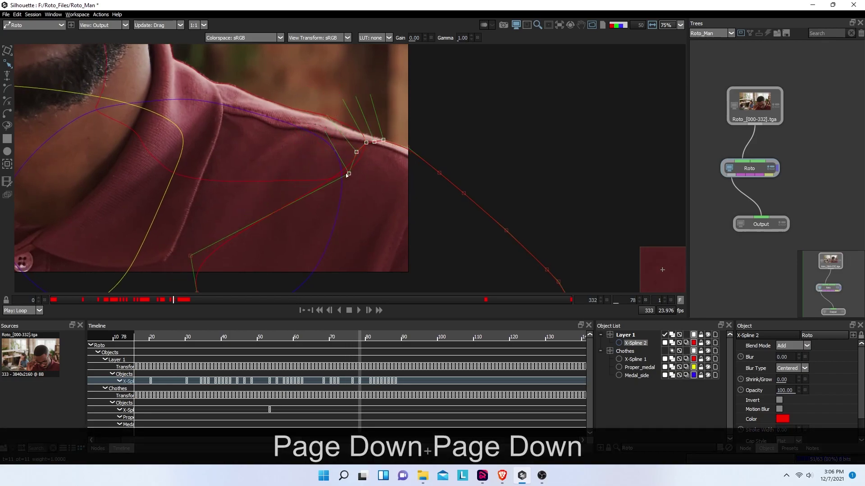
drag(312, 166, 306, 160)
key(Page_Down)
key(Page_Down)
key(Page_Down)
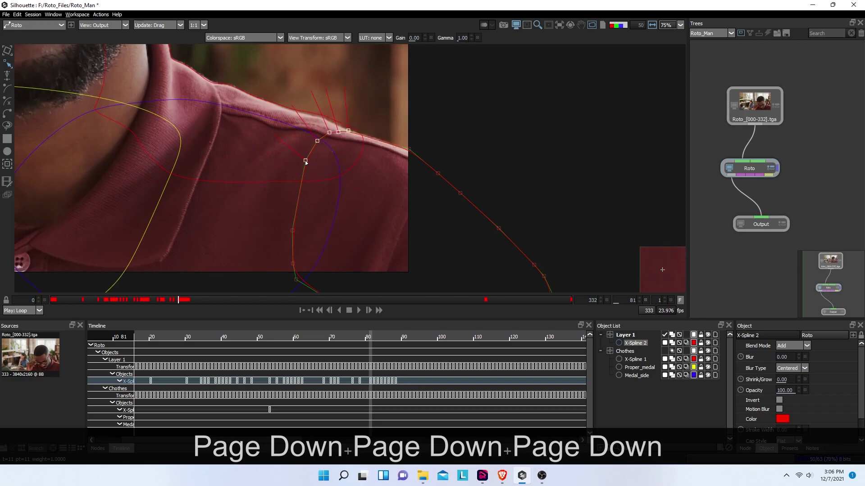
- Compare frames 81 to 83, and on frame 82 shift X-Spline 2's five shoulder points inward toward the collar
key(Page_Down)
key(Page_Down)
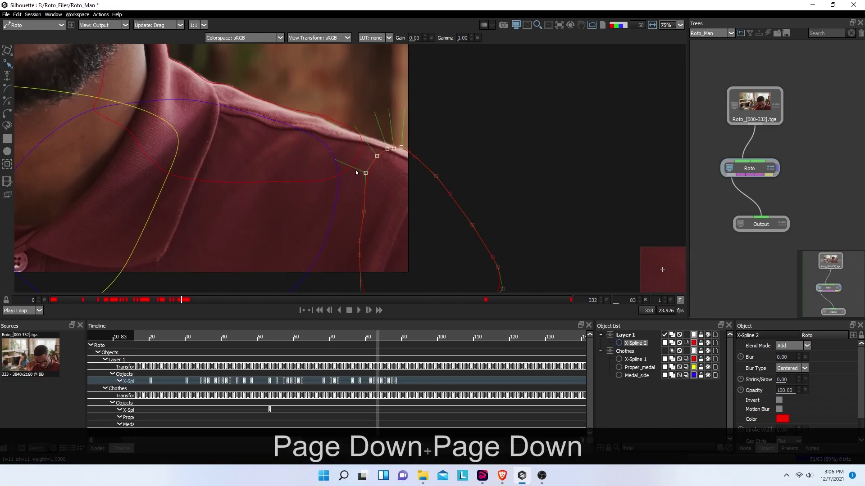
key(Page_Up)
key(Page_Up)
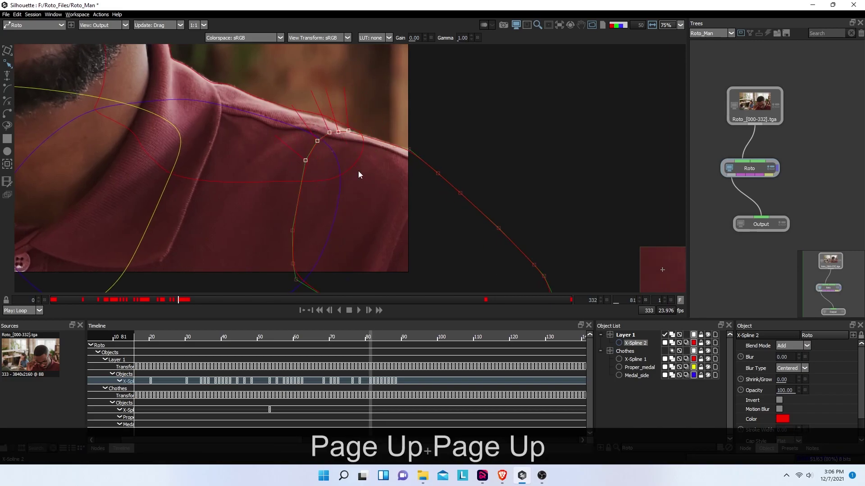
key(Page_Down)
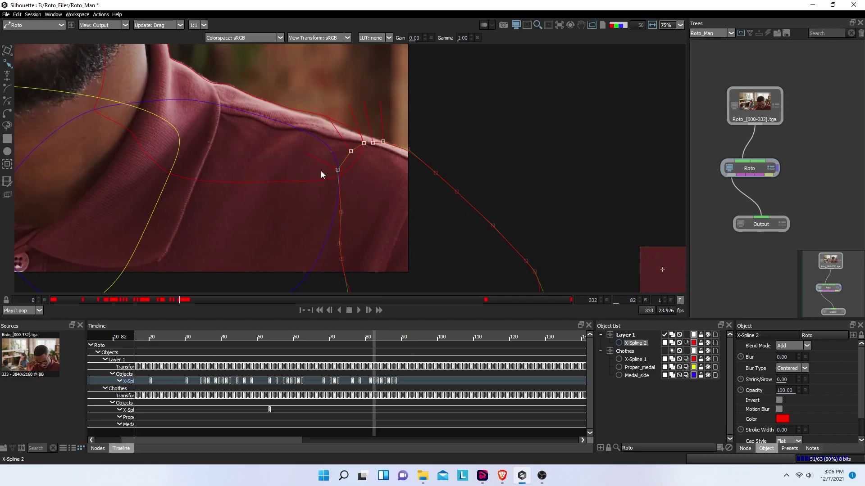
key(ctrl+z)
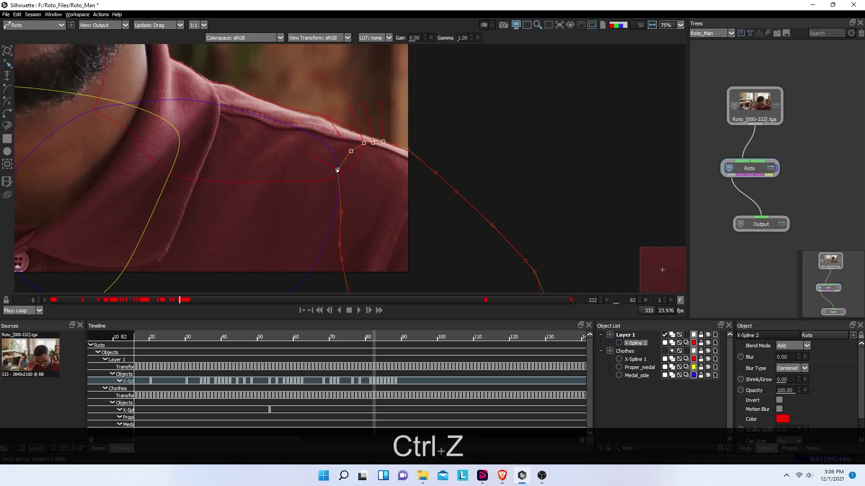
drag(331, 168, 309, 158)
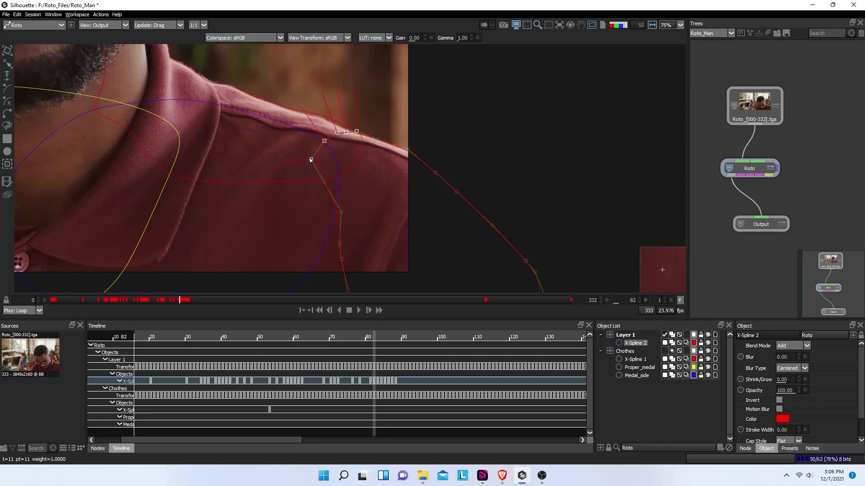
- On frame 82, select X-Spline 2's three inner points below the shoulder and move them across the chest toward the collar
click(319, 206)
click(337, 214)
drag(293, 196, 390, 320)
drag(342, 262, 257, 270)
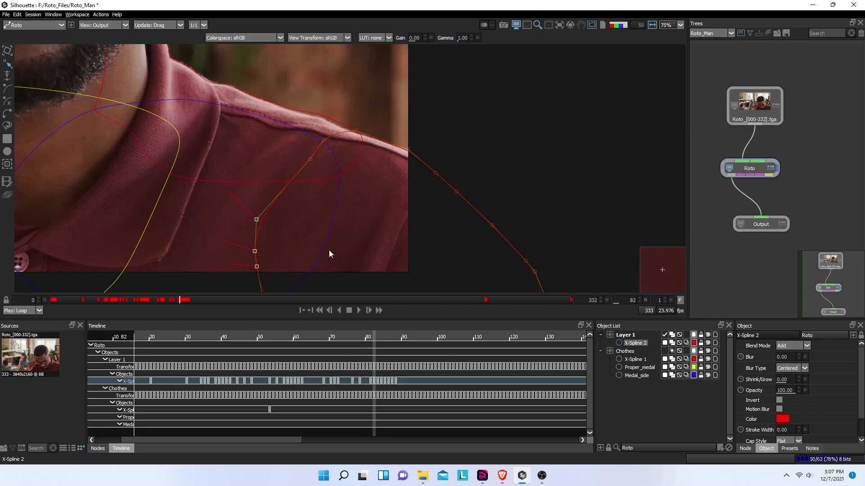
- On frame 83, move X-Spline 2's lower inner points across the chest, and shift its shoulder points up toward the collar
key(Page_Down)
drag(410, 223, 429, 173)
drag(360, 143, 414, 293)
drag(383, 255, 217, 261)
drag(353, 78, 429, 153)
drag(386, 123, 332, 106)
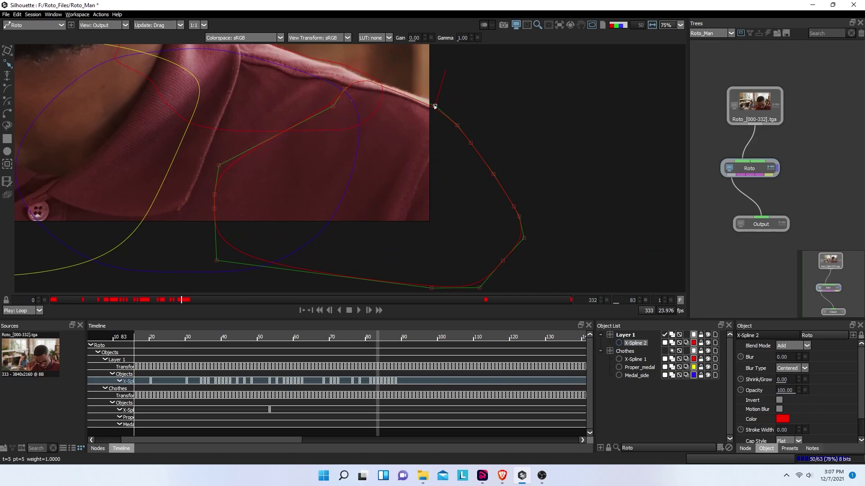
- On frame 84, draw a closed X-Spline from below the image up the sleeve edge, along the shoulder outline and down the chest
key(Page_Down)
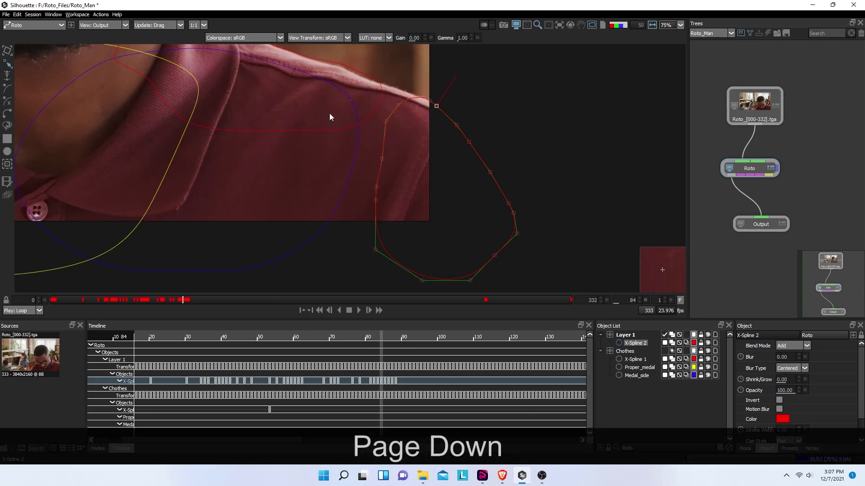
key(Page_Up)
key(Page_Down)
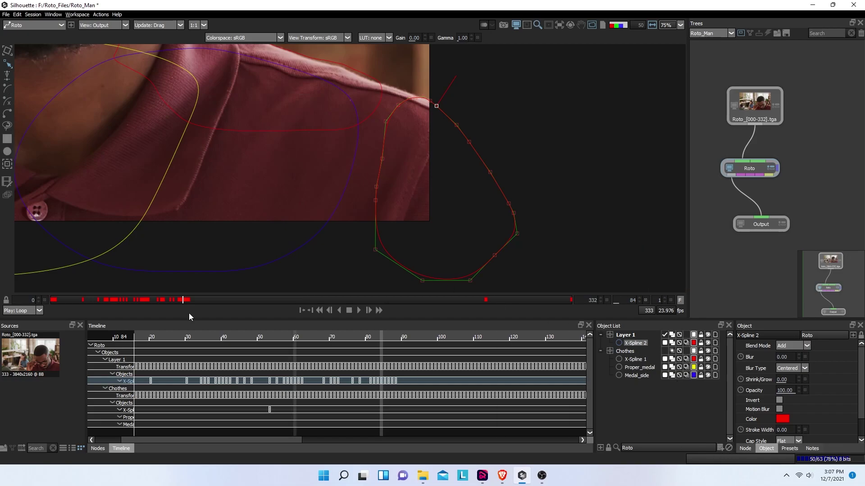
click(8, 101)
click(273, 236)
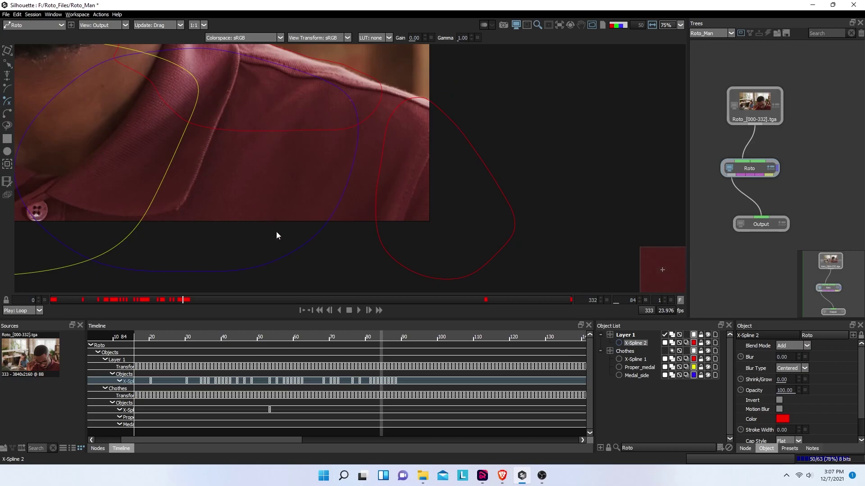
click(333, 240)
click(406, 245)
click(412, 223)
click(419, 172)
click(424, 121)
click(414, 94)
click(403, 88)
click(391, 85)
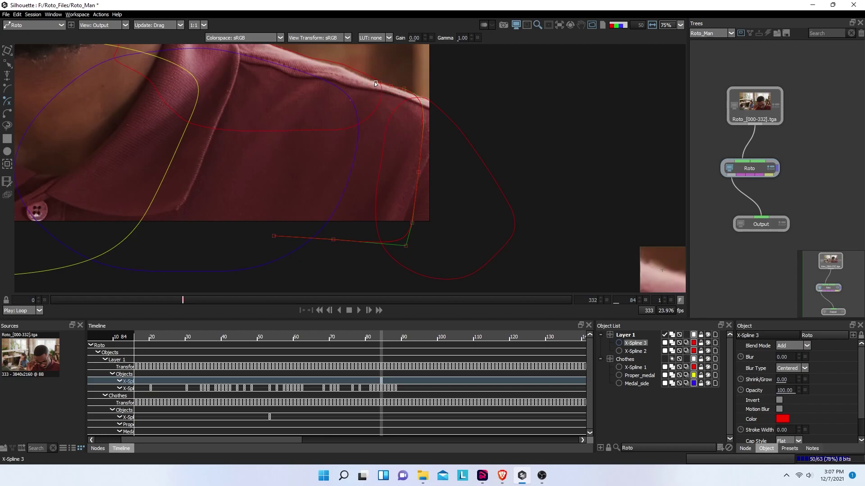
click(313, 89)
click(270, 122)
click(261, 150)
click(255, 168)
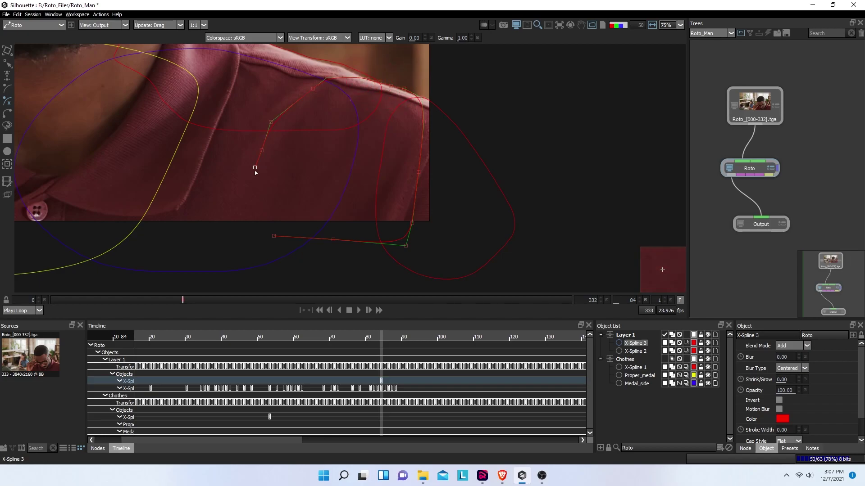
click(274, 236)
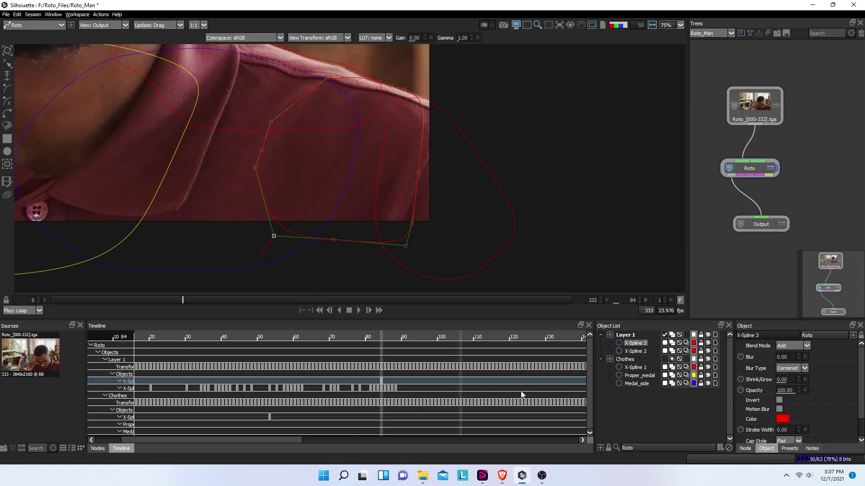
- Track X-Spline 3 backward from frame 84 with the Mocha Tracker and stop the track at frame 23
click(7, 163)
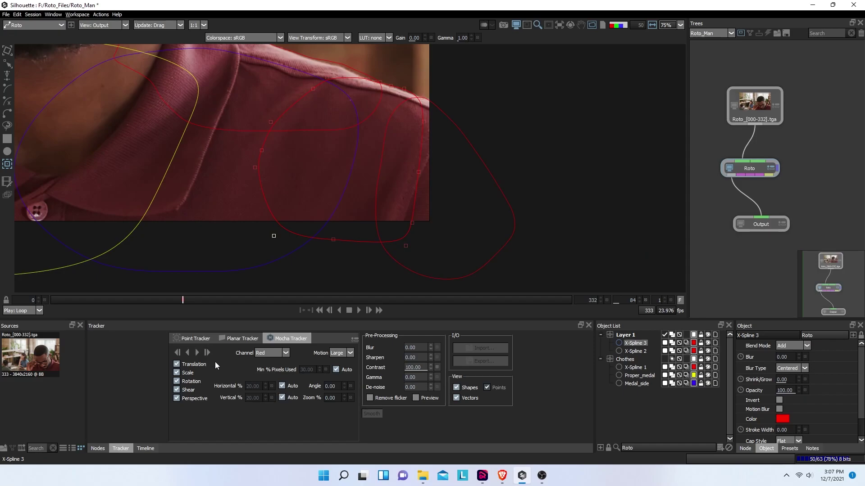
click(188, 353)
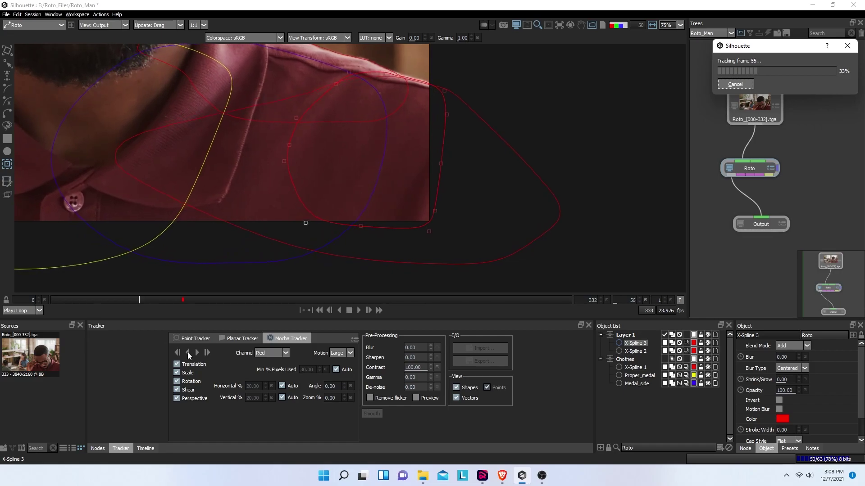
click(734, 84)
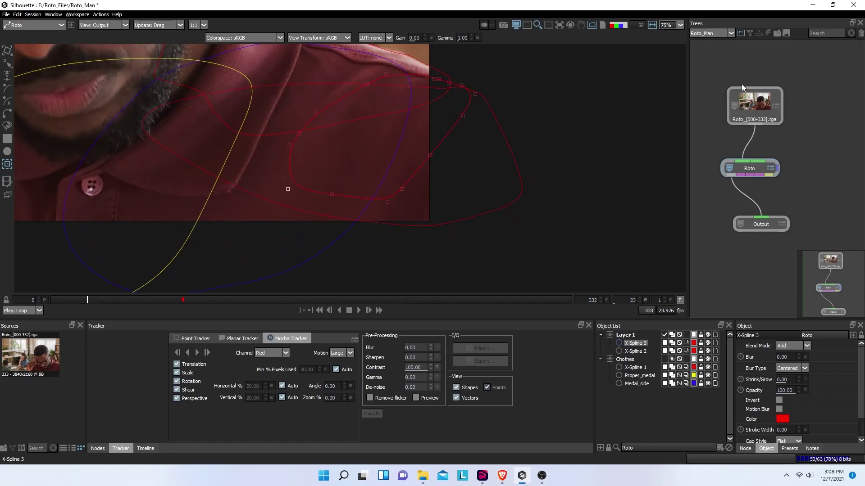
drag(286, 180, 409, 235)
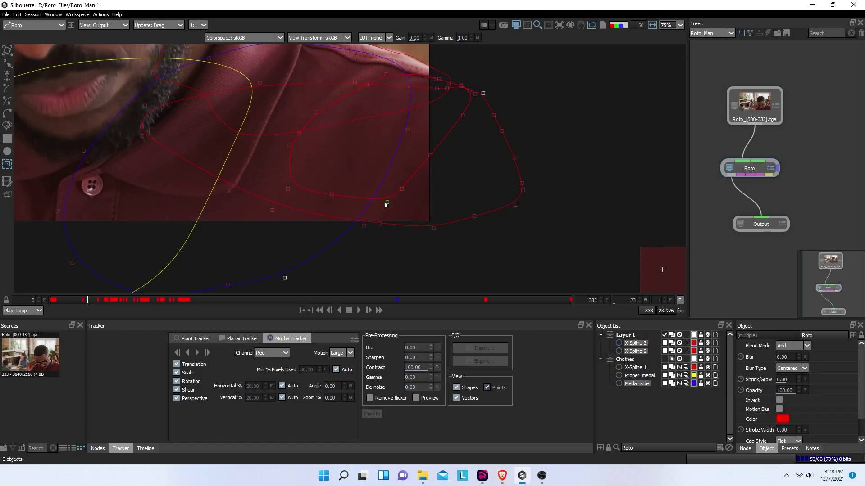
click(7, 51)
mouse_move(387, 202)
mouse_down()
mouse_move(408, 245)
mouse_move(384, 215)
mouse_up()
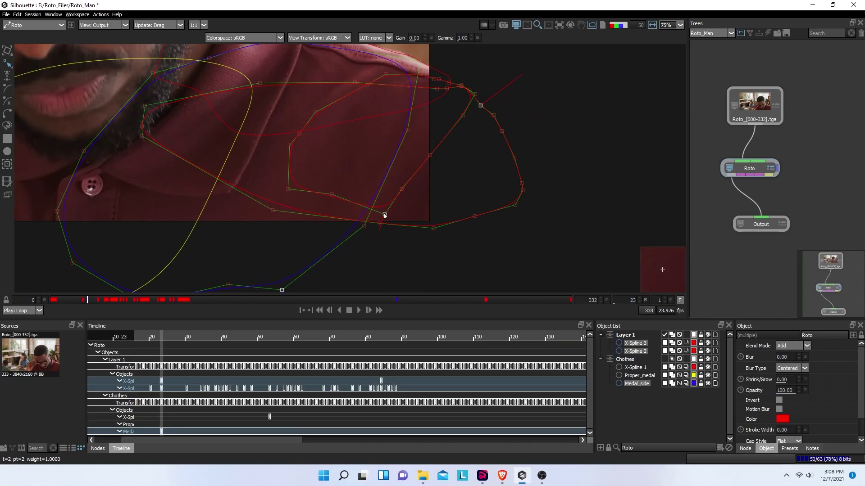
key(ctrl+z)
key(ctrl+z)
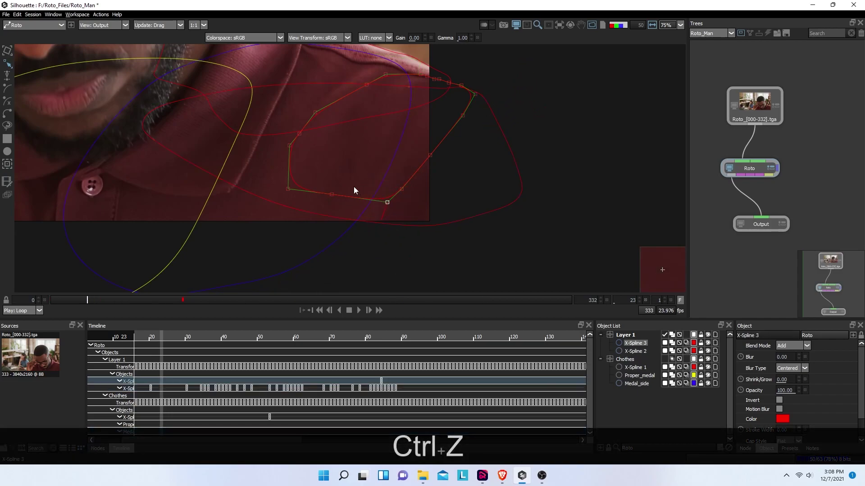
- On frame 23, reshape X-Spline 3 by moving its lower points below the image and its outer edge point outward, and check frame 81
drag(306, 161, 422, 265)
drag(429, 152, 464, 176)
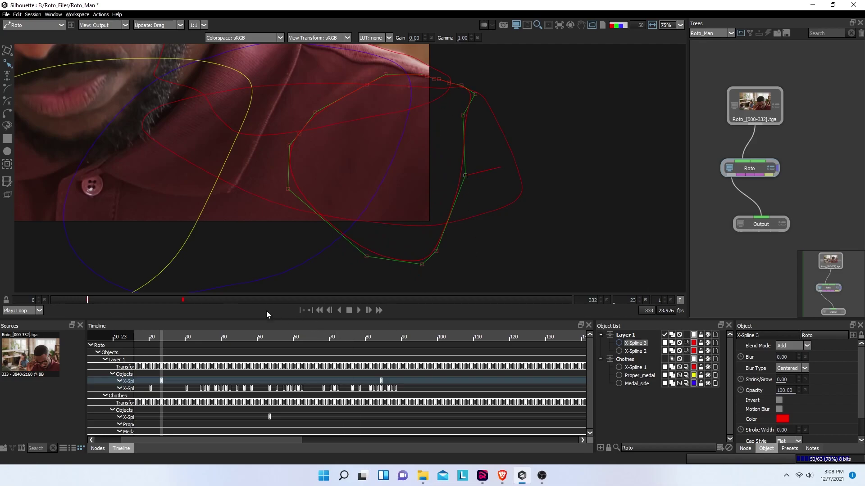
drag(86, 299, 177, 302)
- Inspect X-Spline 3 around the shoulder on frame 81 and delete the shape
scroll(450, 180, down, 2)
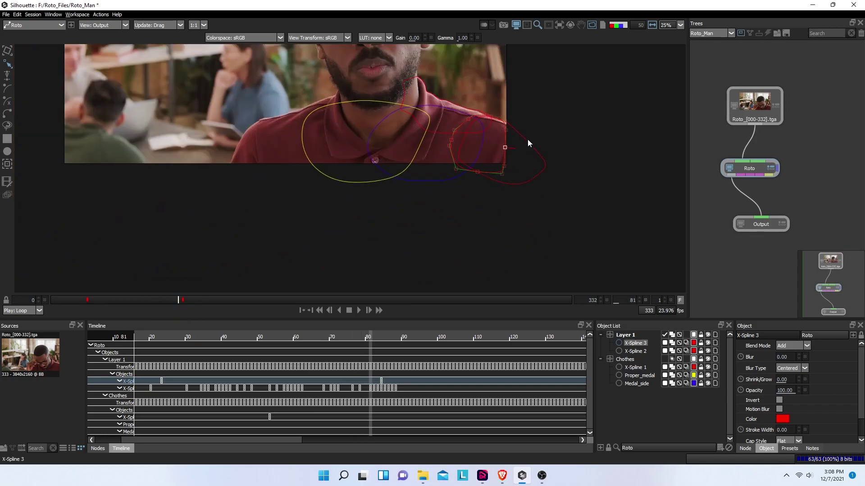
scroll(484, 148, up, 2)
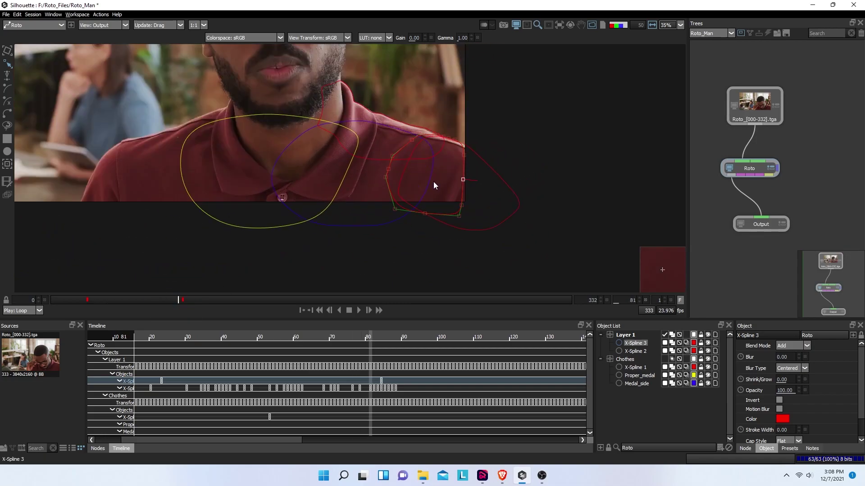
scroll(433, 182, up, 1)
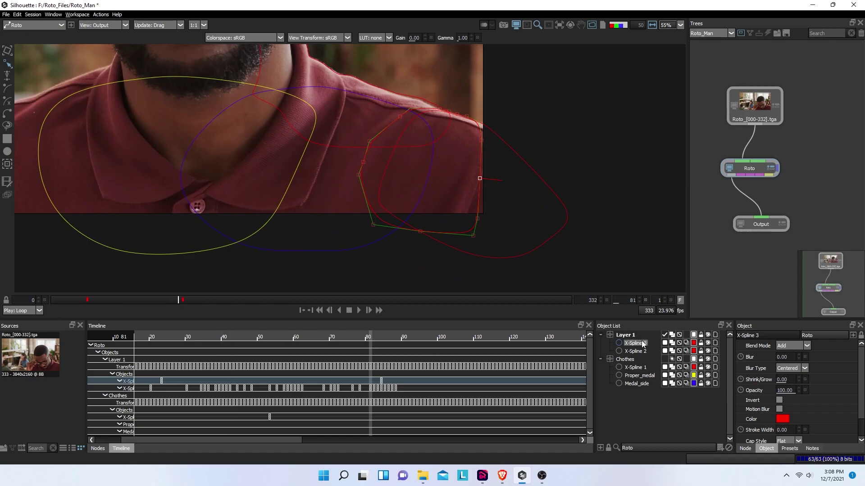
key(Delete)
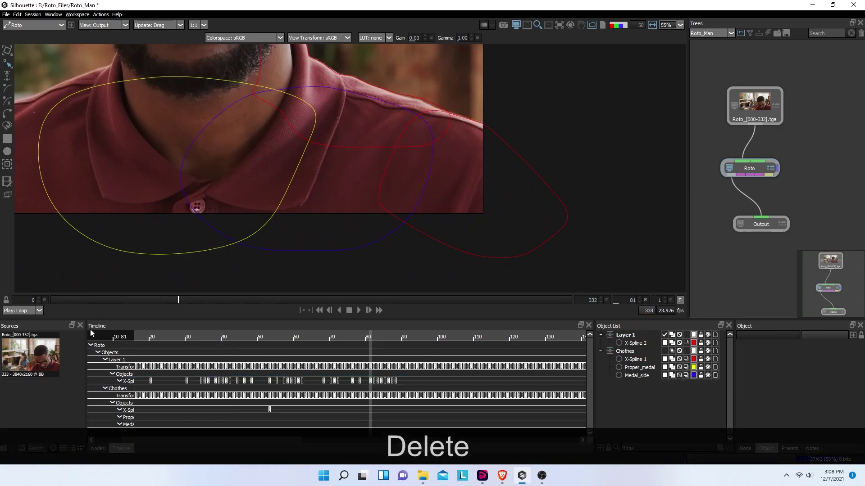
- Review X-Spline 2 across frames 12 to 87 with the matte overlay turned on, and delete the shape
mouse_move(171, 299)
mouse_down()
mouse_move(194, 304)
mouse_move(166, 300)
mouse_move(176, 303)
mouse_up()
click(633, 344)
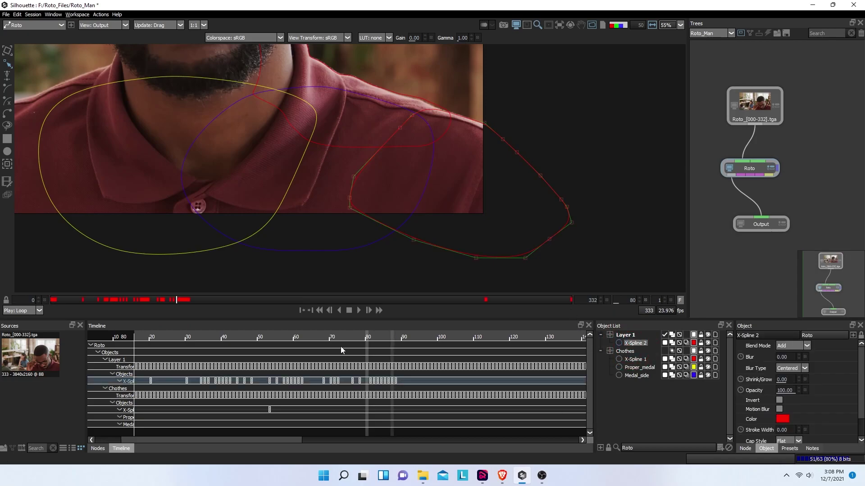
mouse_move(176, 301)
mouse_down()
mouse_move(97, 298)
mouse_move(69, 280)
mouse_up()
key(a)
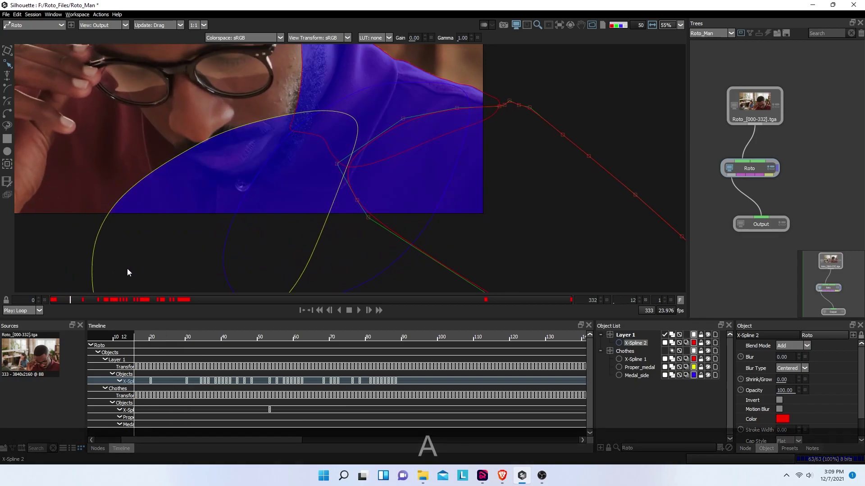
drag(127, 298, 187, 300)
key(Delete)
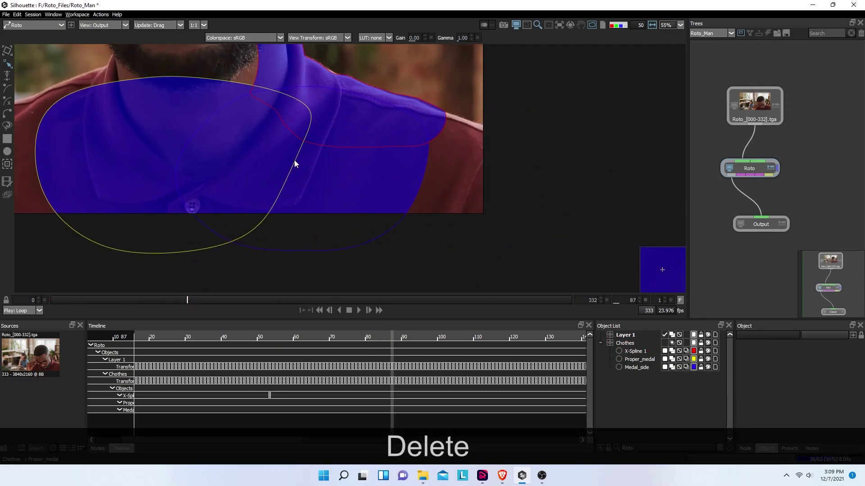
- Delete the empty Layer 1 and make the Chothes layer the active one
scroll(294, 164, down, 4)
scroll(287, 164, up, 3)
scroll(286, 160, down, 1)
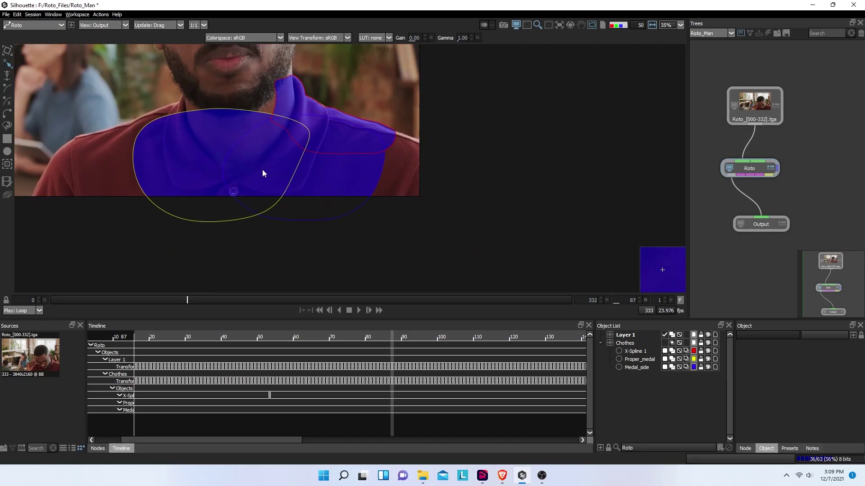
scroll(264, 142, down, 2)
scroll(224, 162, up, 3)
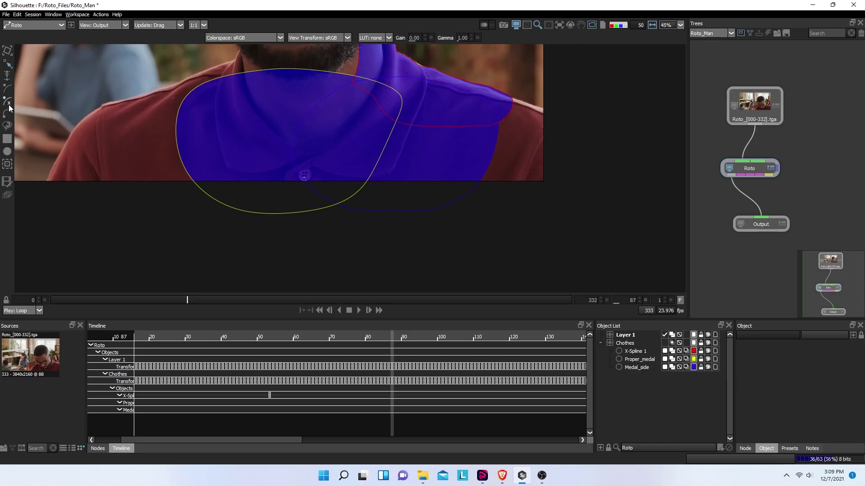
click(626, 335)
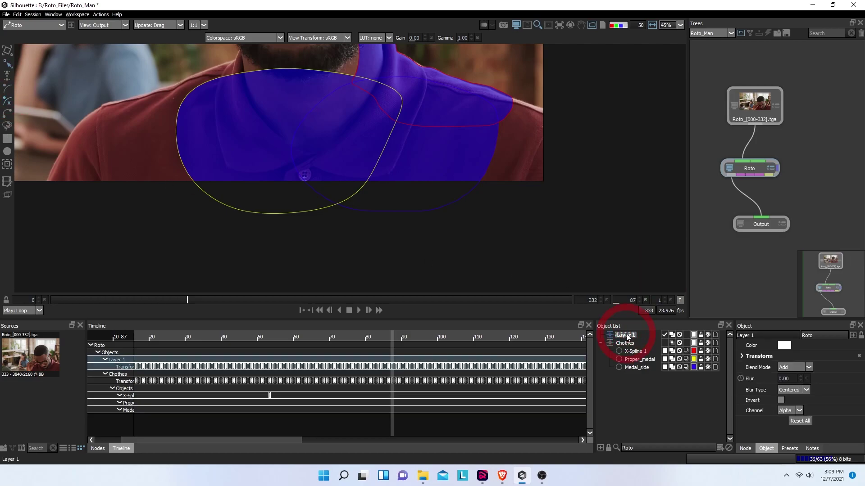
key(Delete)
click(626, 336)
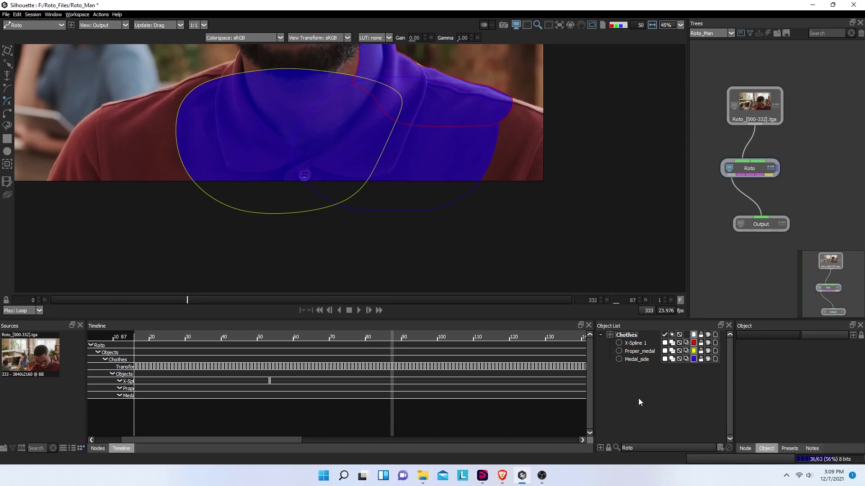
- On frame 87, start an X-Spline at the image's lower edge and place points up the man's right sleeve onto the shoulder
click(8, 105)
click(44, 182)
click(49, 174)
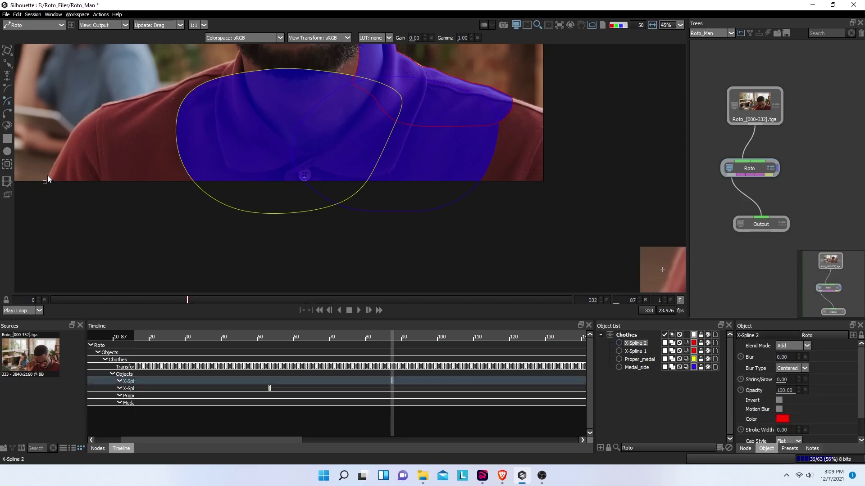
click(54, 163)
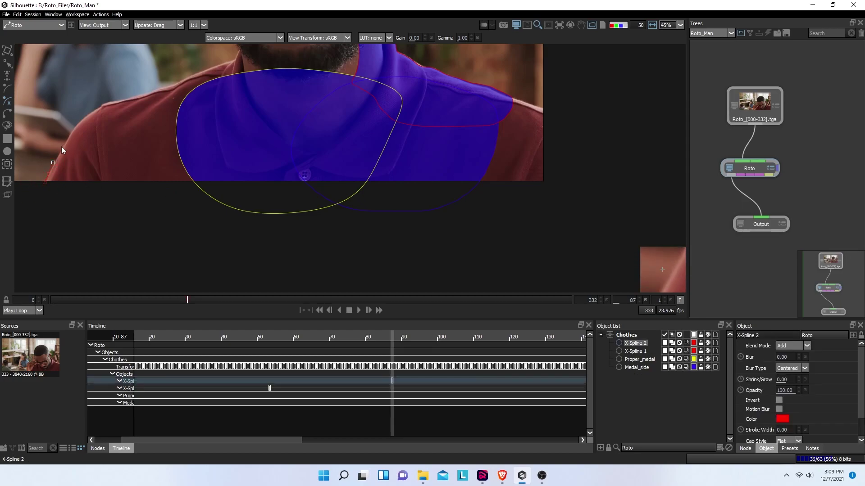
click(61, 150)
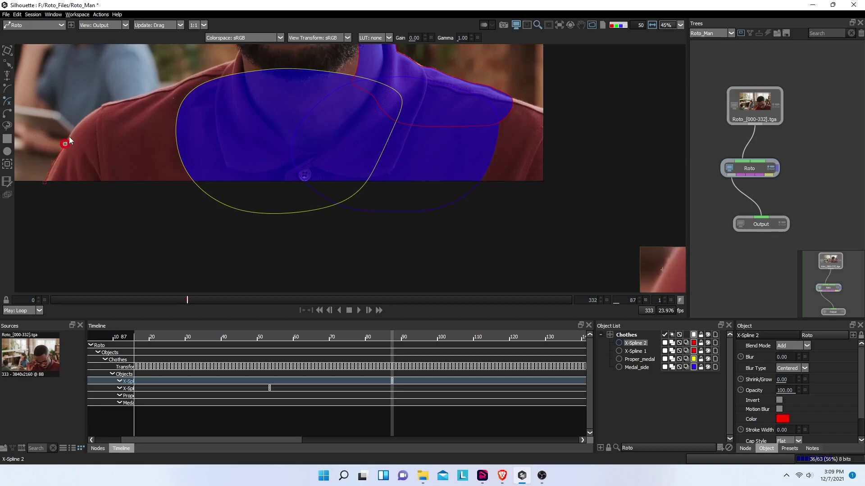
click(70, 133)
click(82, 120)
click(93, 111)
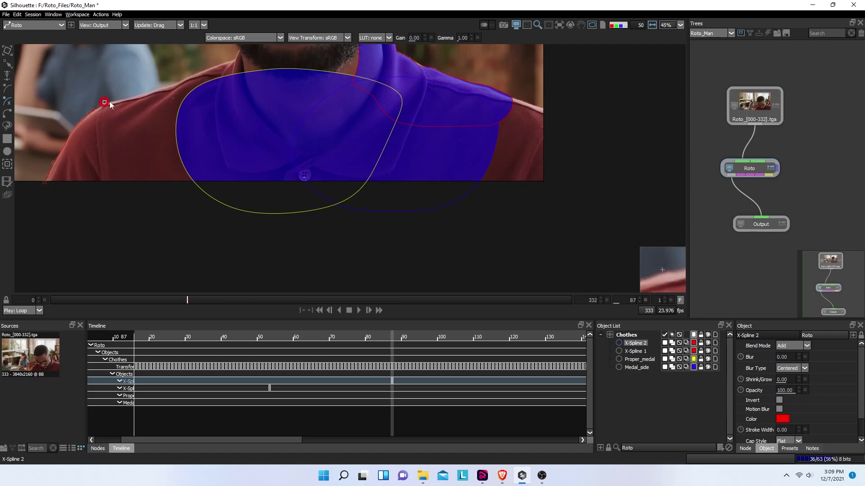
click(112, 100)
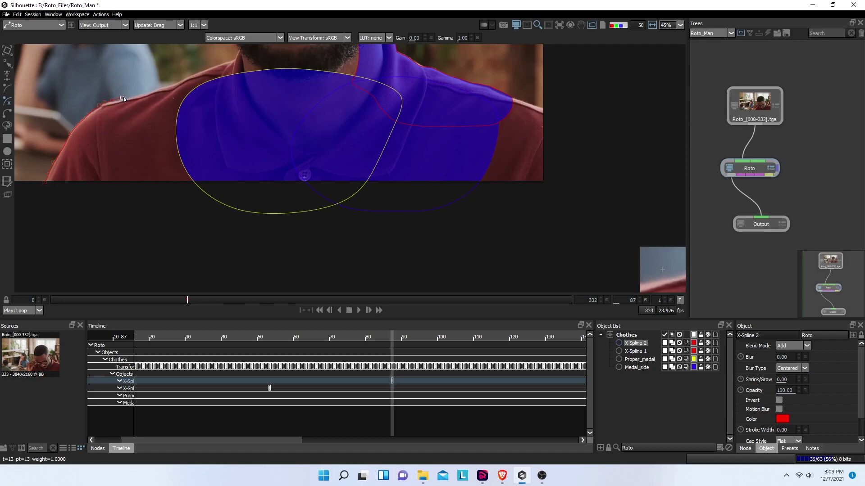
- Continue the X-Spline along the top of the man's right shoulder toward the collar, nudging its points onto the shirt edge
key(Down)
key(Down)
key(Down)
key(Down)
key(Left)
key(Left)
key(Left)
key(Left)
key(Left)
key(Left)
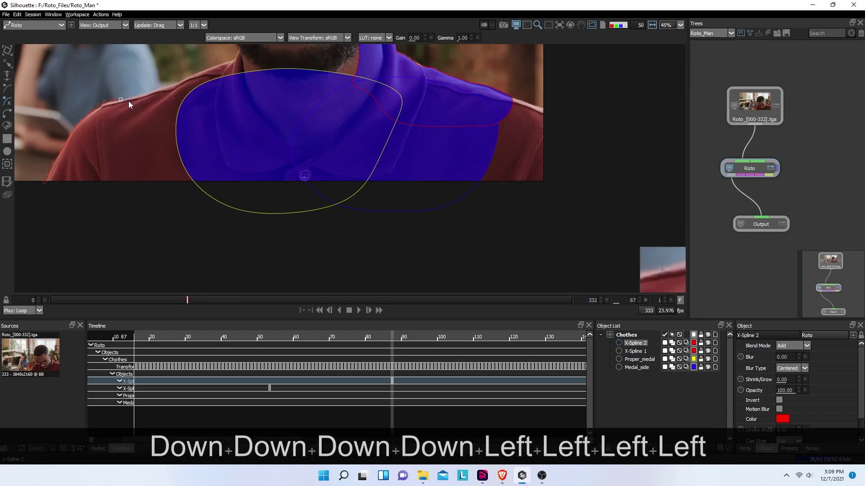
drag(126, 100, 163, 88)
key(Down)
key(Down)
key(Down)
key(Down)
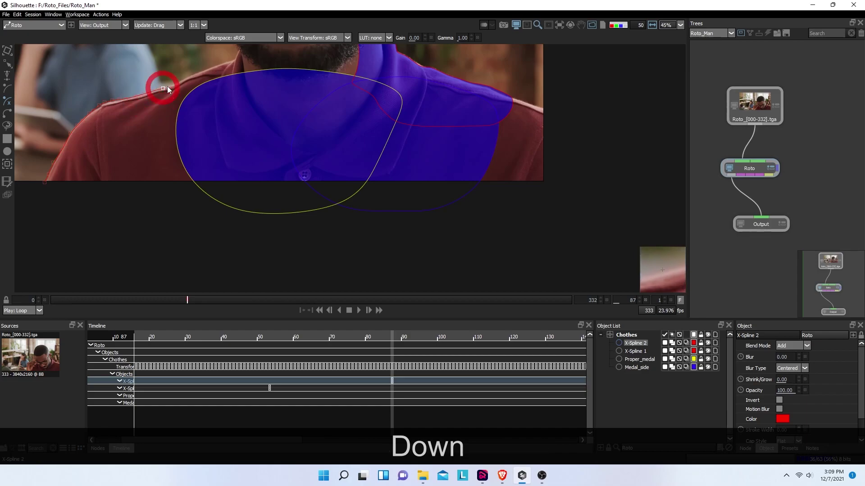
drag(175, 84, 185, 80)
click(185, 79)
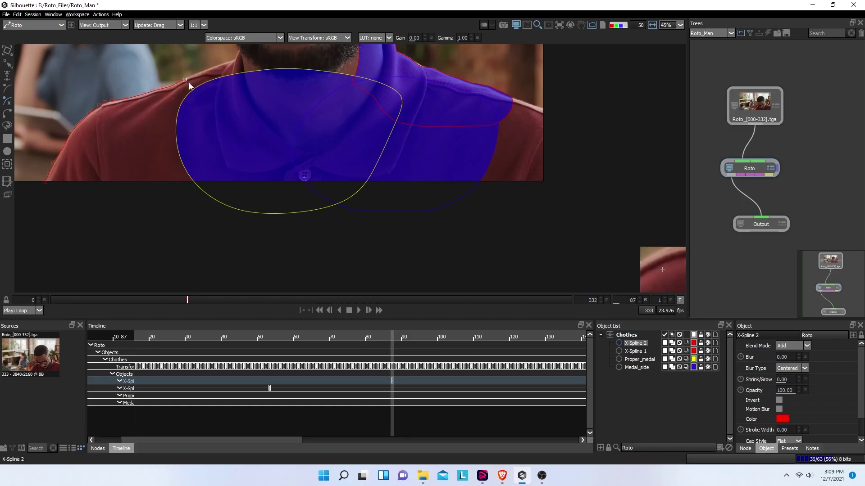
- Continue the X-Spline down the chest and below the image, and close it at its starting point on the sleeve
click(200, 86)
click(242, 193)
click(205, 220)
click(85, 226)
click(38, 217)
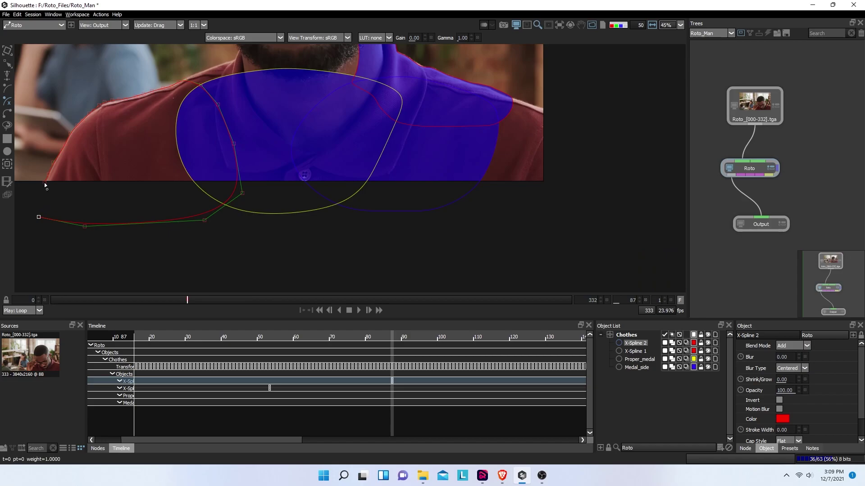
click(45, 183)
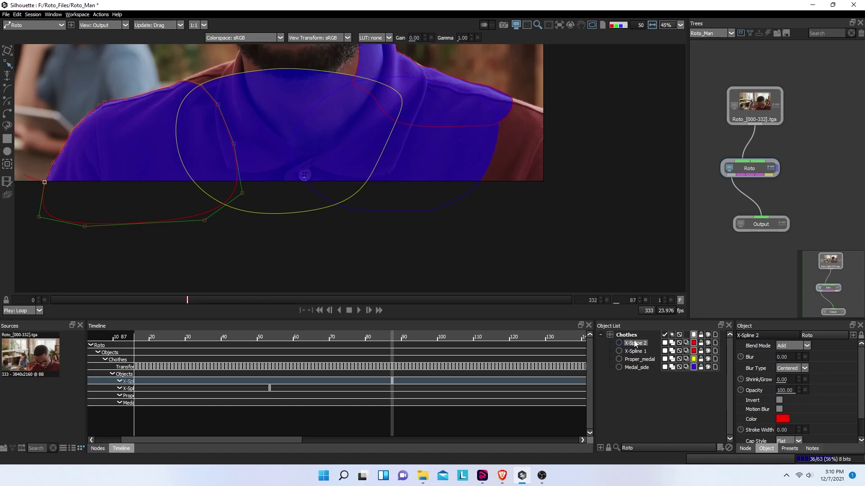
- Rename the new shape X-Spline 2 as Right_side
key(Caps_Lock)
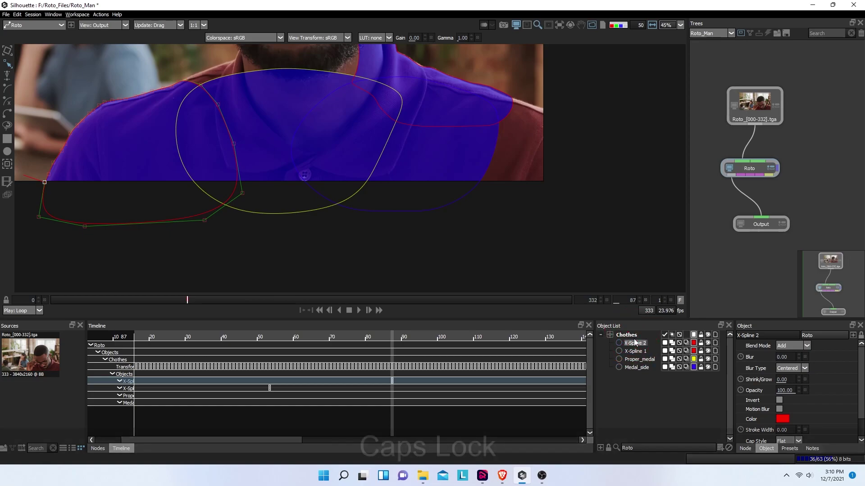
key(shift)
key(Caps_Lock)
key(shift)
text(Righr)
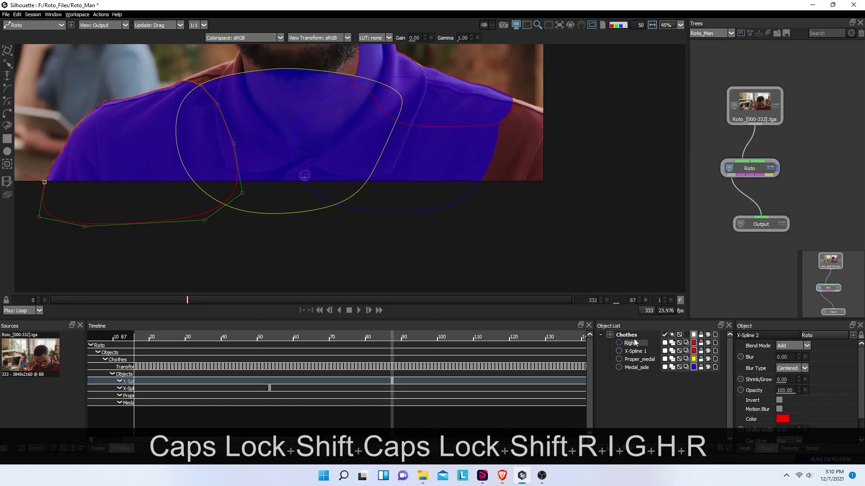
key(BackSpace)
text(t_si)
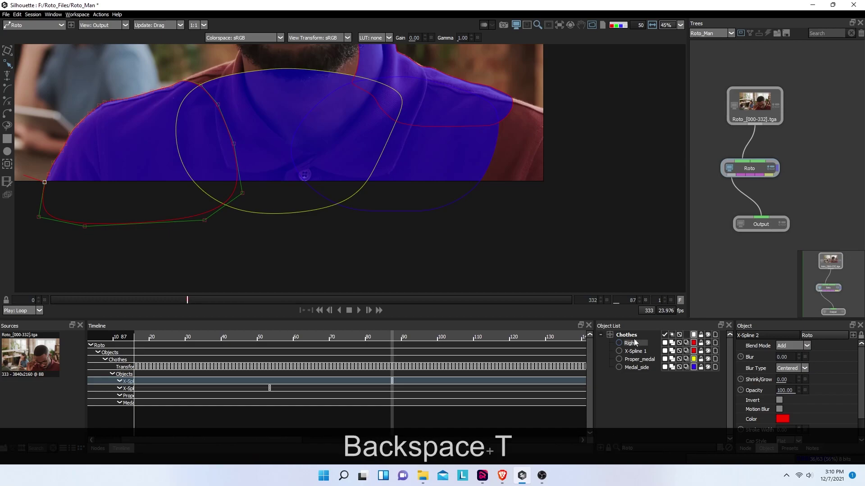
text(de)
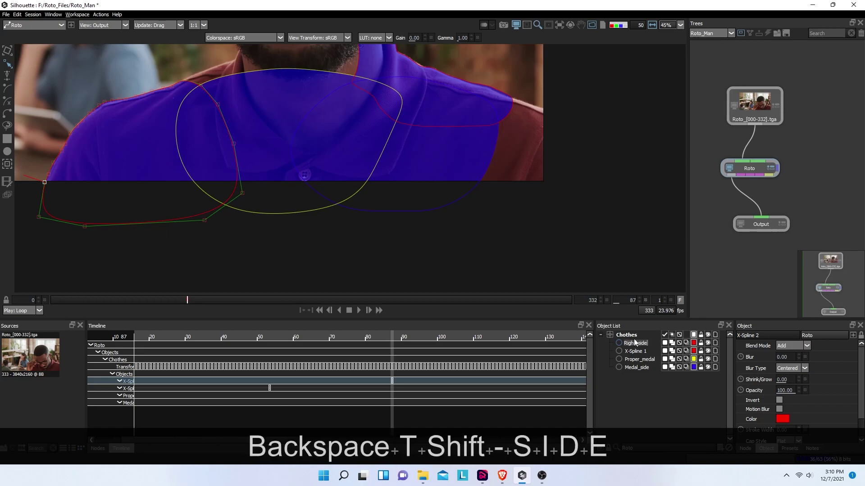
key(Return)
- Rename the shape X-Spline 1 as medal
click(636, 351)
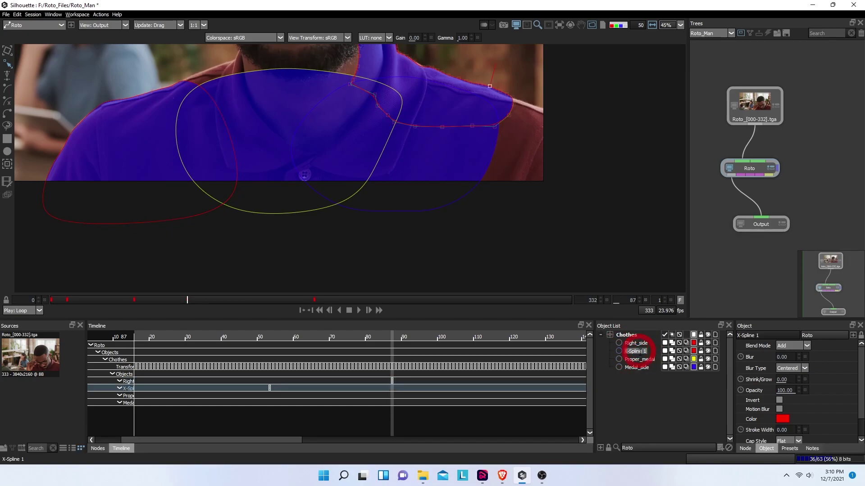
key(BackSpace)
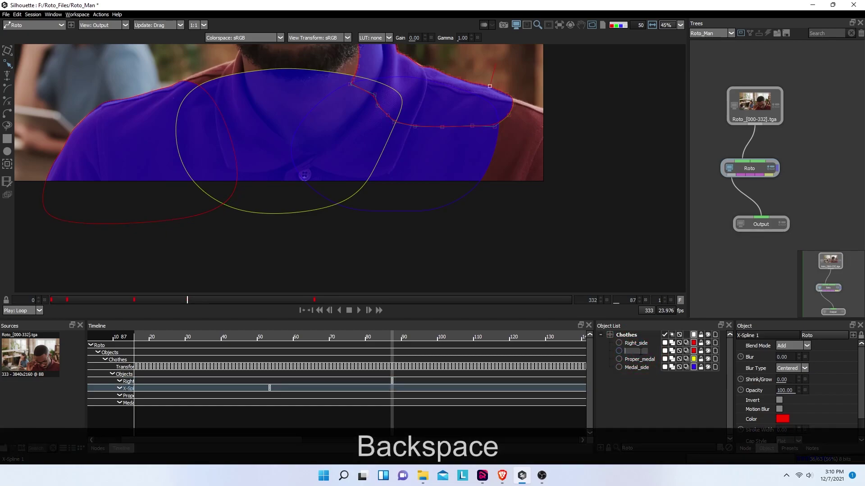
key(XF86AudioLowerVolume)
text(medal)
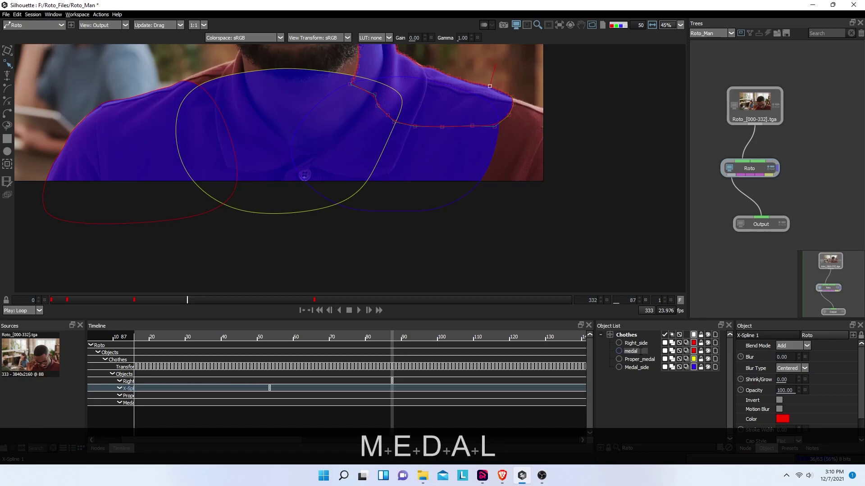
key(Return)
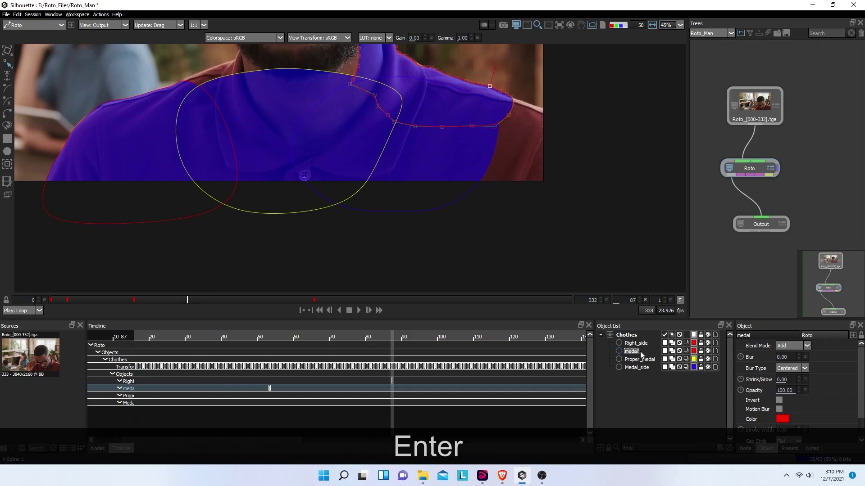
- Try to track the Right_side shape backward and forward from frame 87 with the Mocha Tracker, and undo the tracking attempts
click(633, 343)
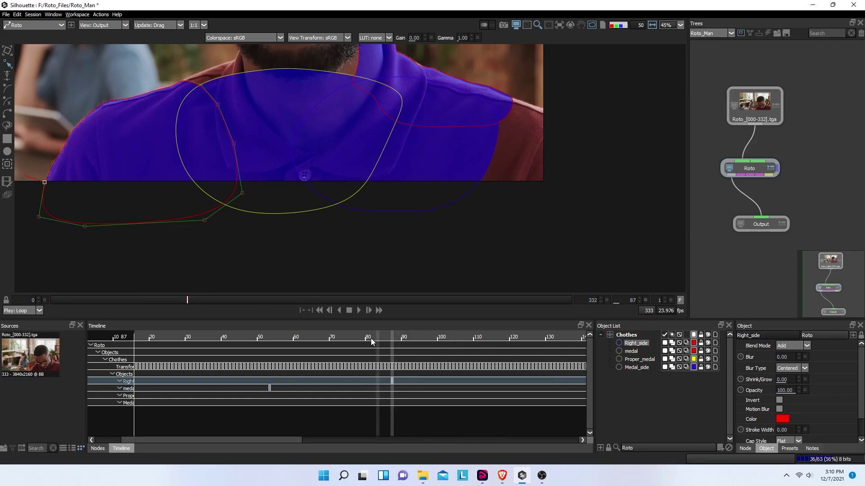
click(6, 165)
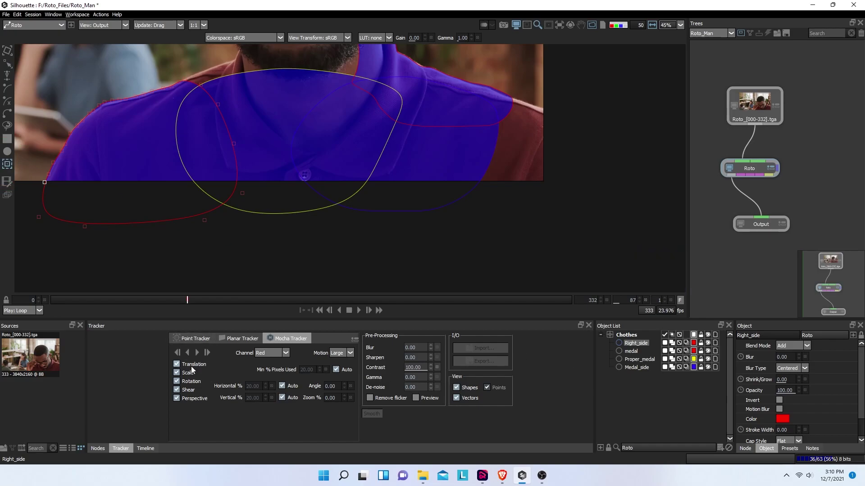
click(181, 350)
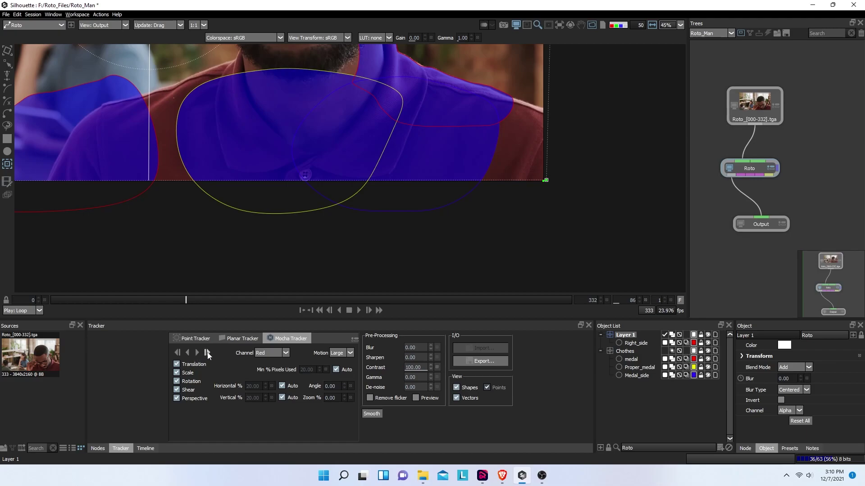
key(ctrl+z)
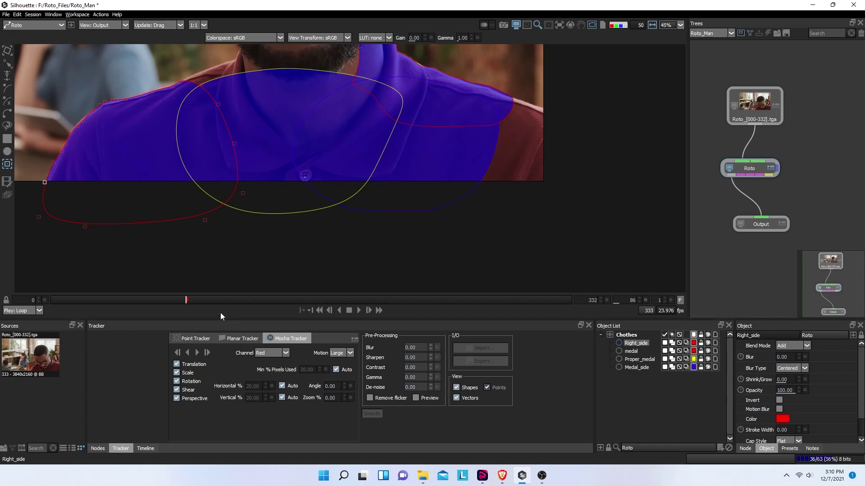
click(177, 353)
click(207, 353)
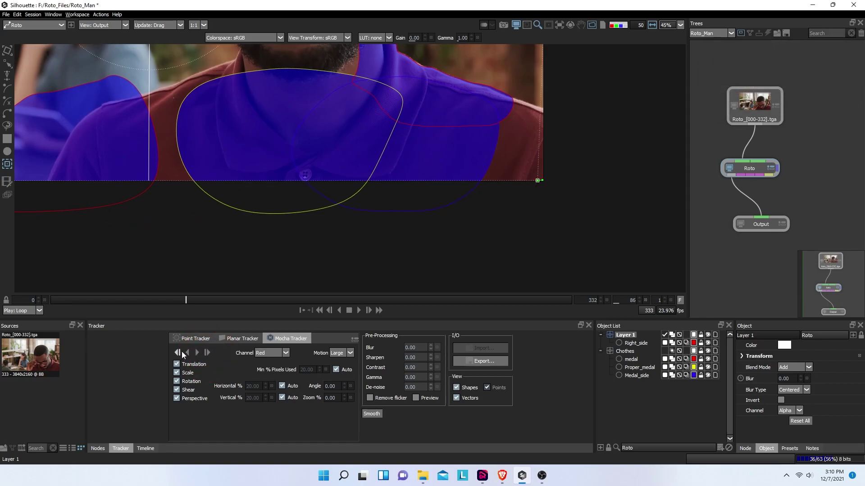
key(ctrl+z)
key(ctrl+z)
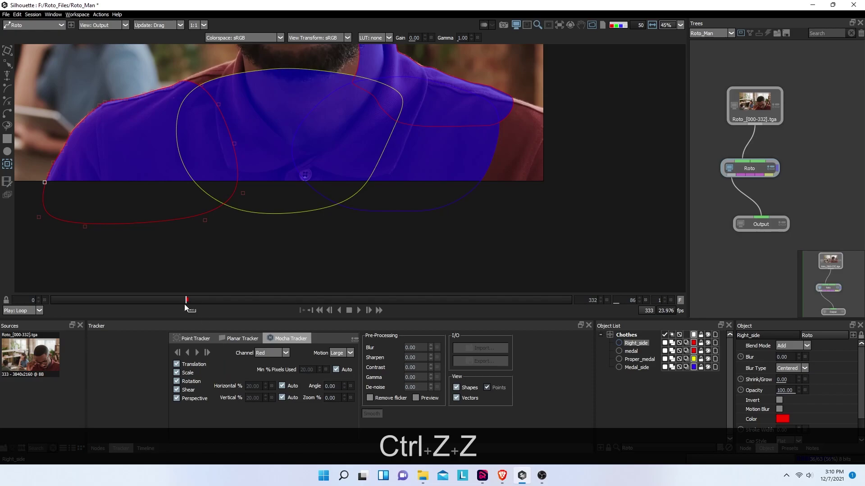
- On frame 82, move the whole Right_side shape slightly up and right so its outline fits the man's shoulder
mouse_move(182, 299)
mouse_down()
mouse_move(172, 298)
mouse_move(181, 301)
mouse_up()
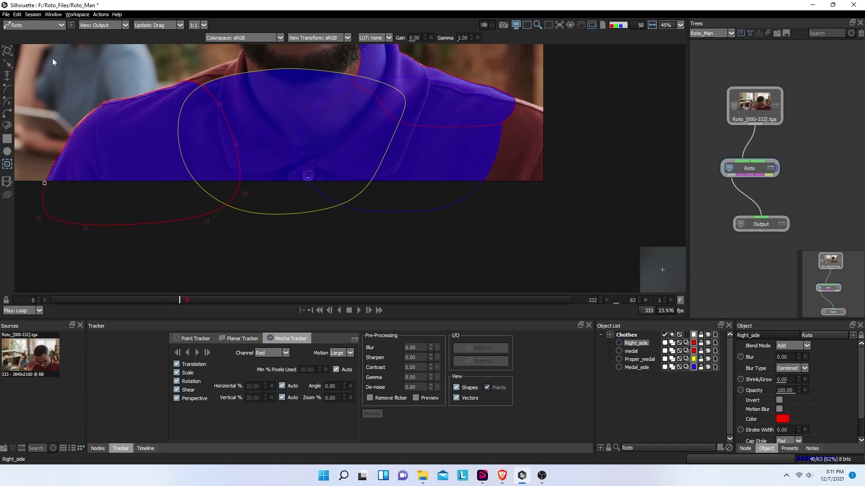
click(160, 252)
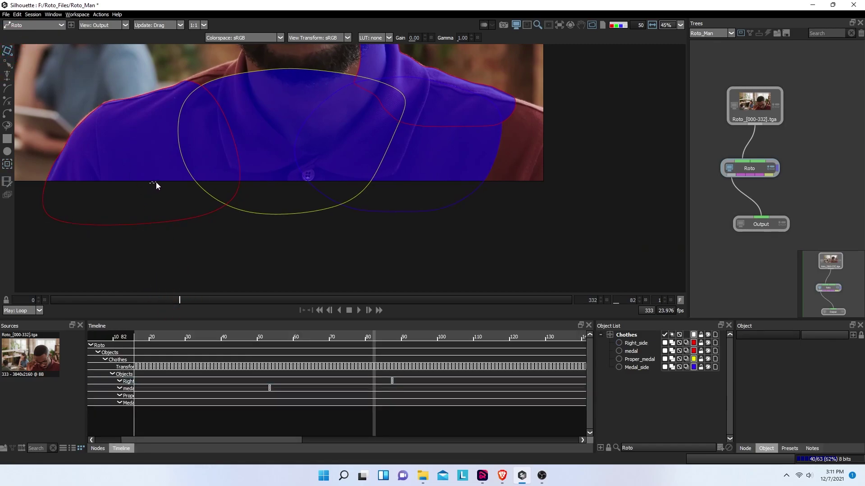
click(89, 223)
key(Right)
key(Right)
key(Right)
key(Right)
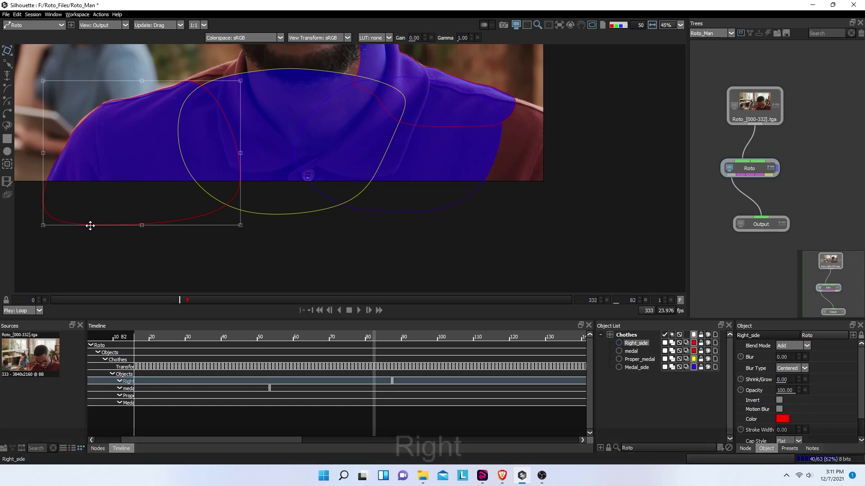
key(Up)
key(Up)
key(Up)
key(Up)
key(Up)
key(Right)
key(Right)
key(Right)
key(Right)
key(Up)
key(Up)
key(Up)
key(Left)
key(Left)
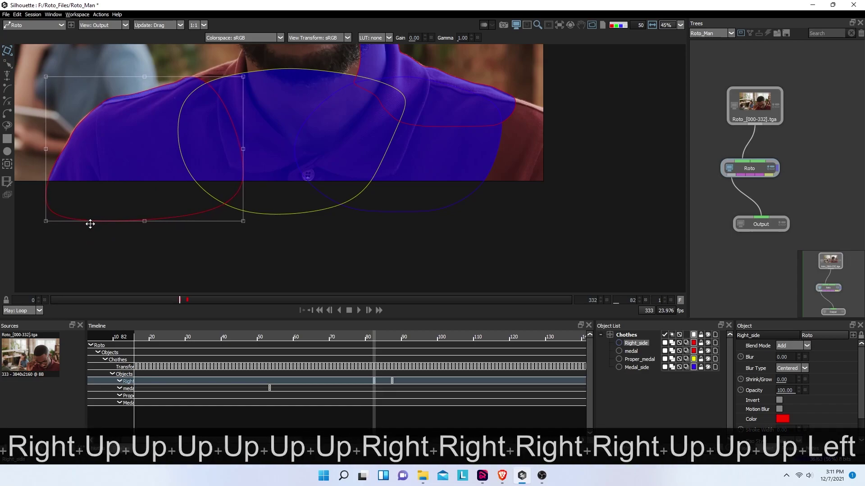
key(Down)
key(Left)
key(Left)
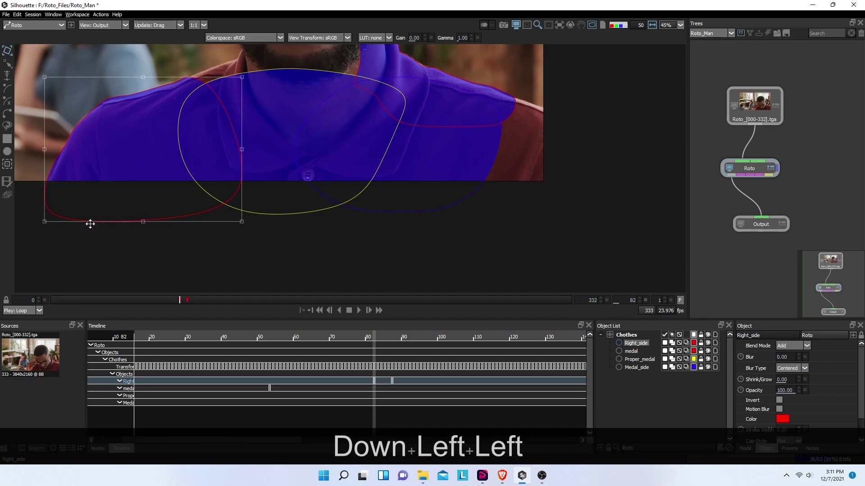
- On frame 76, move the whole Right_side shape right and fine-tune its height to fit the shoulder
drag(177, 302, 171, 301)
key(Right)
key(Right)
key(Right)
key(Right)
key(Right)
key(Right)
key(Right)
key(Right)
key(Right)
key(Right)
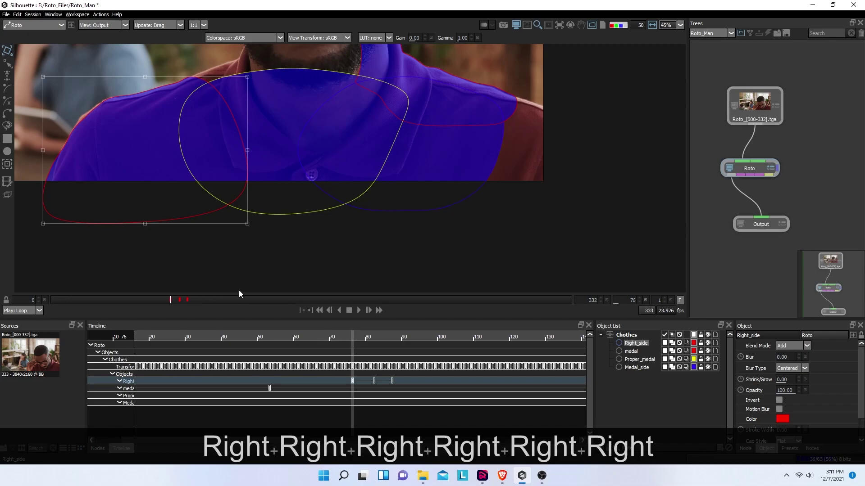
key(Up)
key(Up)
key(Up)
key(Up)
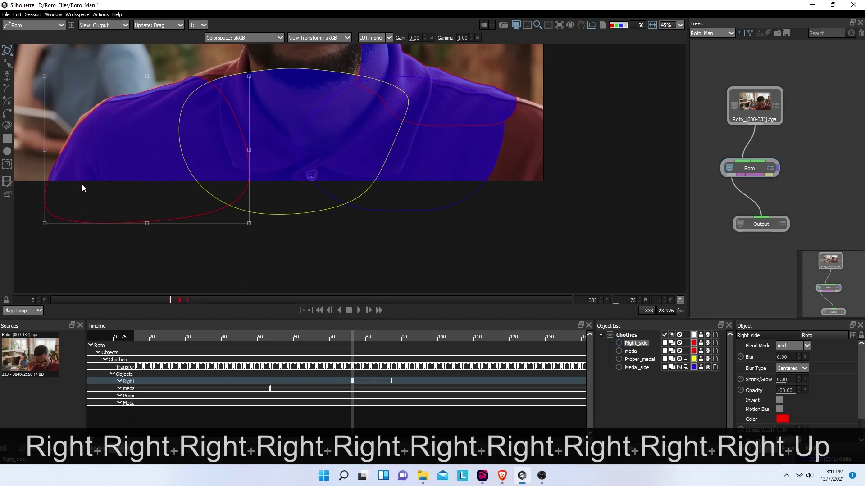
key(Down)
key(Down)
key(Down)
key(Down)
key(Down)
key(Down)
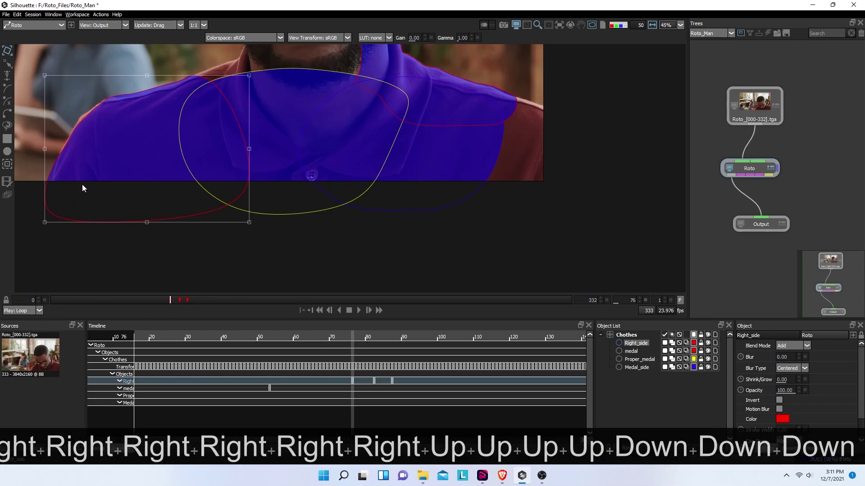
- Reshape Right_side on frame 76 by nudging the group of points along the upper sleeve left and up onto the shirt edge
click(8, 65)
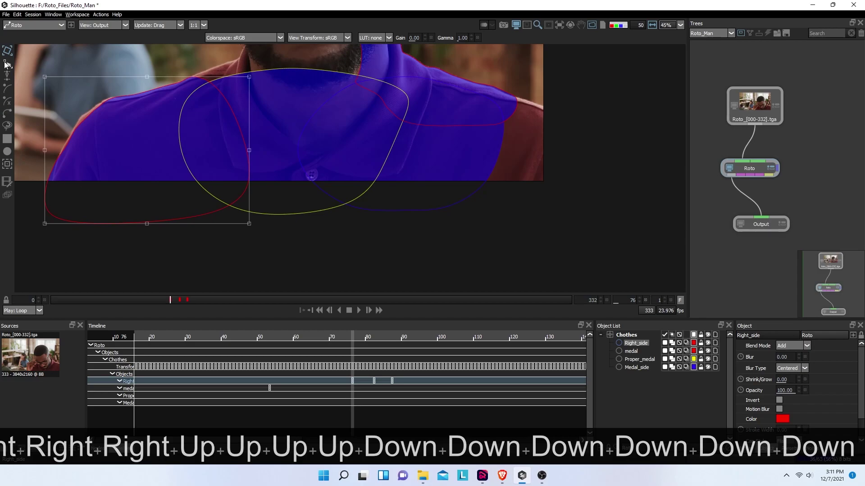
drag(34, 106, 107, 157)
key(Left)
key(Left)
key(Left)
key(Up)
key(Up)
key(Up)
key(Up)
key(Down)
key(Left)
key(Left)
key(Left)
key(Left)
key(Left)
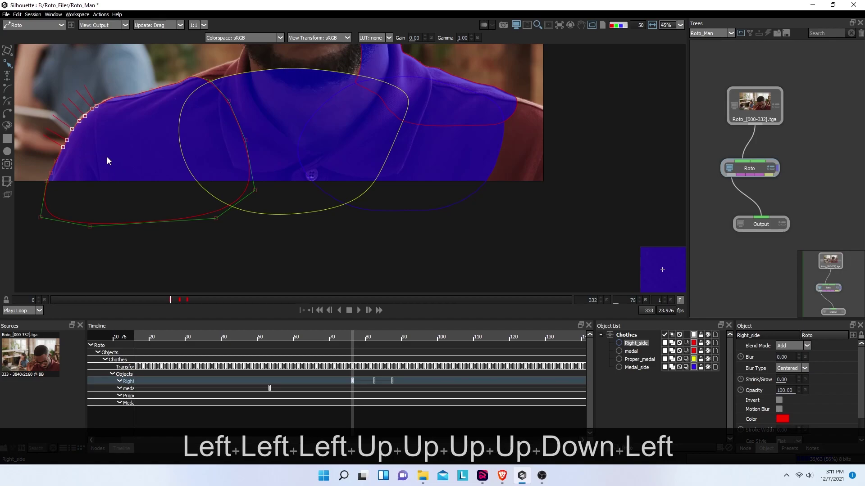
- Nudge the Right_side points at the outer corner of the shoulder up and slightly left on frame 76
click(98, 90)
click(104, 102)
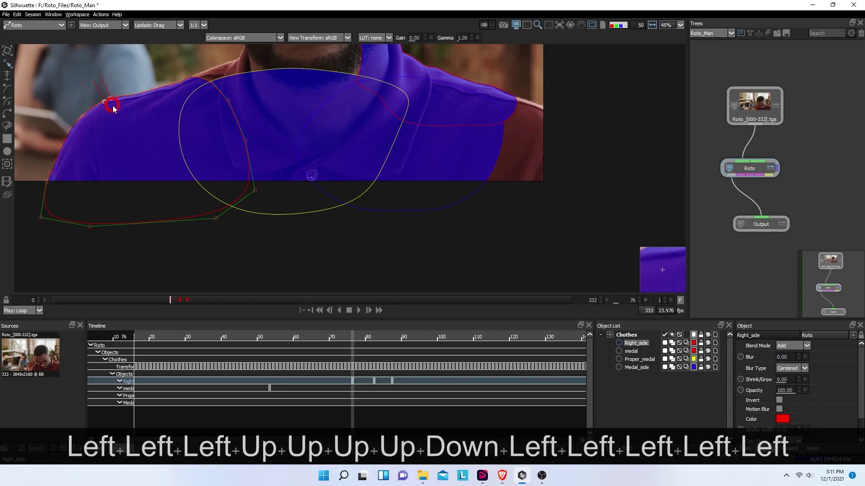
key(Up)
key(Up)
key(Up)
key(Left)
- Nudge the two Right_side points at the lower sleeve right and slightly down onto the shirt edge on frame 76
click(33, 176)
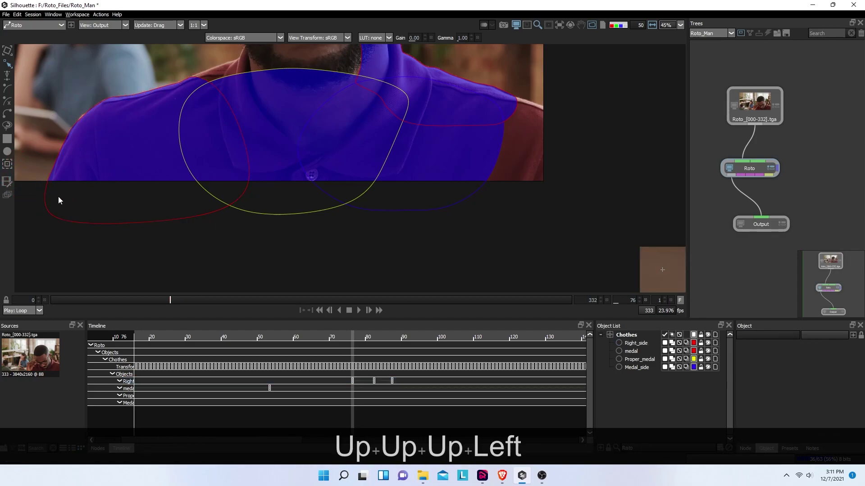
click(48, 184)
drag(40, 172, 63, 190)
key(Down)
key(Right)
key(Right)
key(Right)
key(Right)
key(Right)
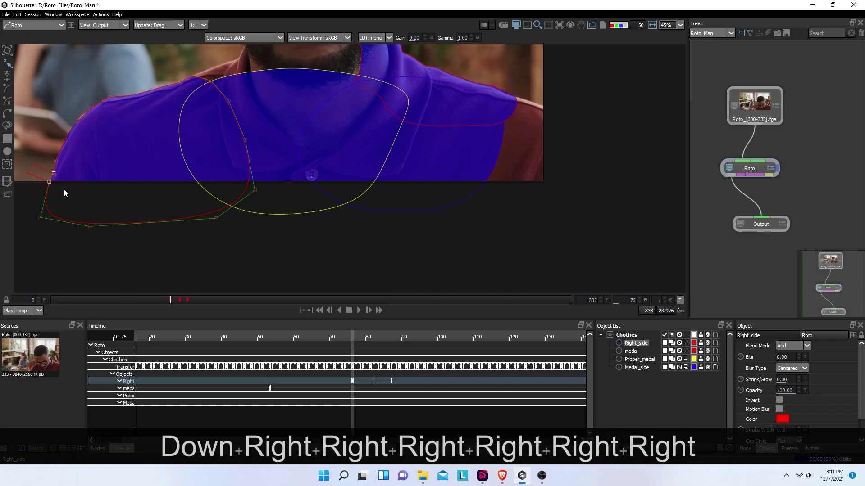
click(98, 243)
- On frame 82, nudge the lower sleeve points of Right_side right onto the shirt edge
drag(167, 300, 179, 303)
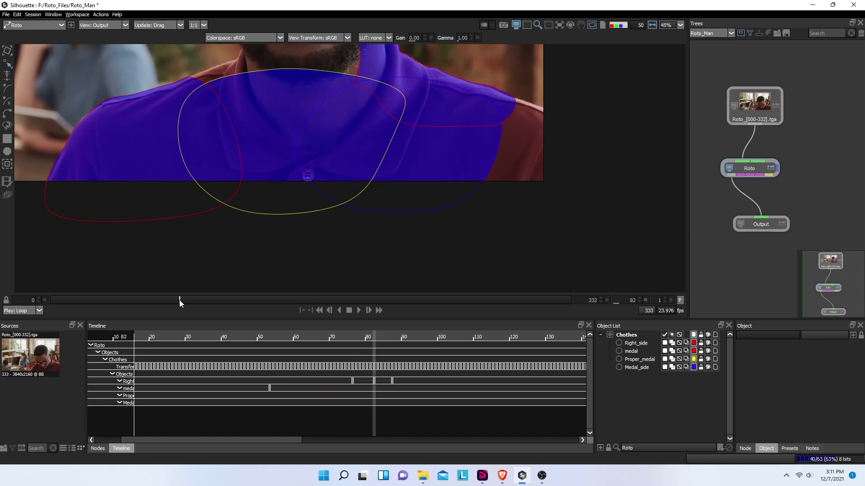
click(53, 168)
drag(40, 166, 60, 176)
key(Right)
key(Right)
key(Right)
key(Right)
key(Right)
key(Right)
key(Right)
key(Right)
key(Right)
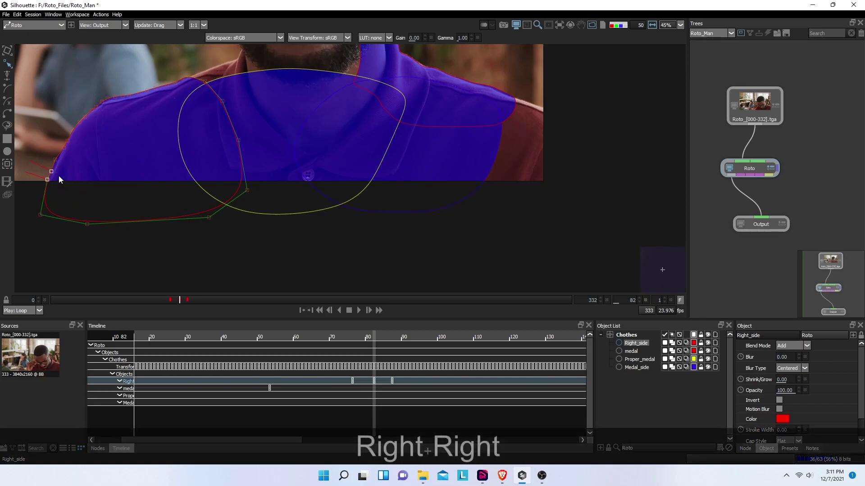
key(Right)
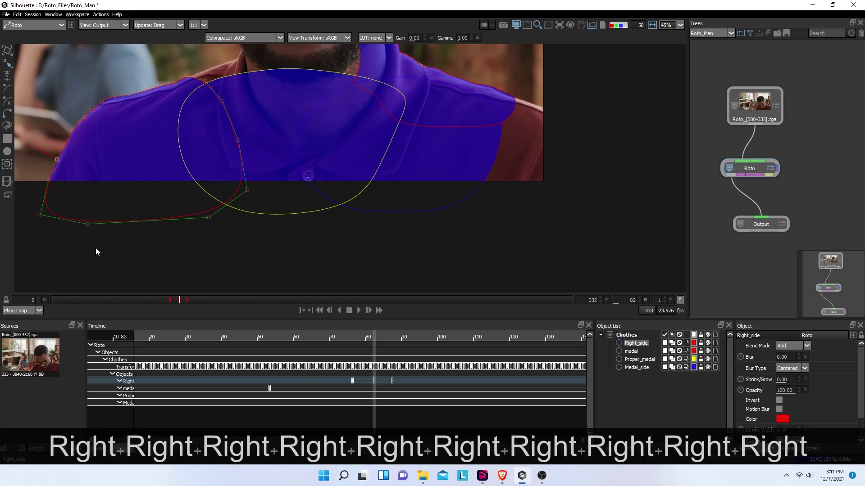
- On frame 68, select the Right_side points along the lower half of the sleeve and nudge them right onto the shirt edge
drag(189, 302, 158, 302)
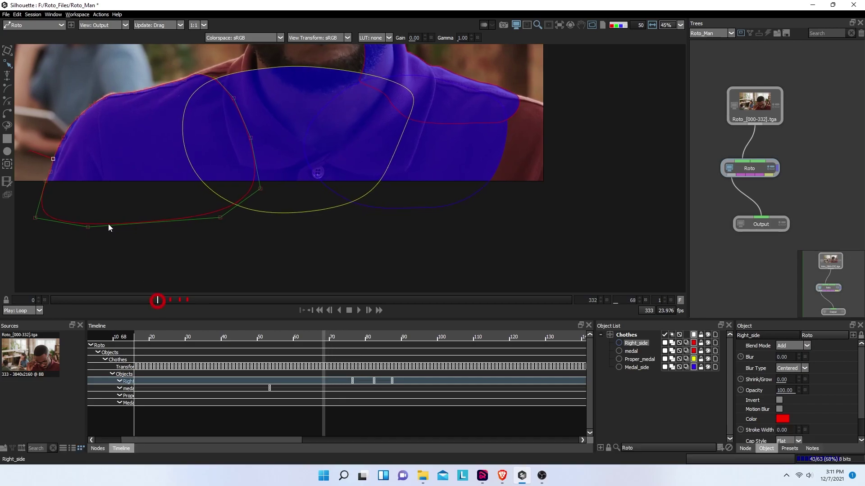
drag(20, 106, 82, 188)
key(Right)
key(Right)
key(Right)
key(Right)
key(Right)
key(Right)
key(Right)
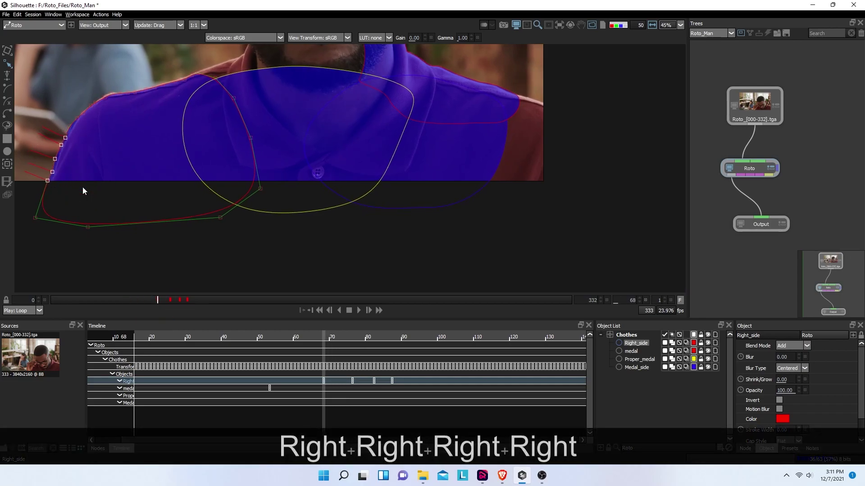
- Nudge the single Right_side point on the upper sleeve right onto the shirt edge on frame 68
click(68, 126)
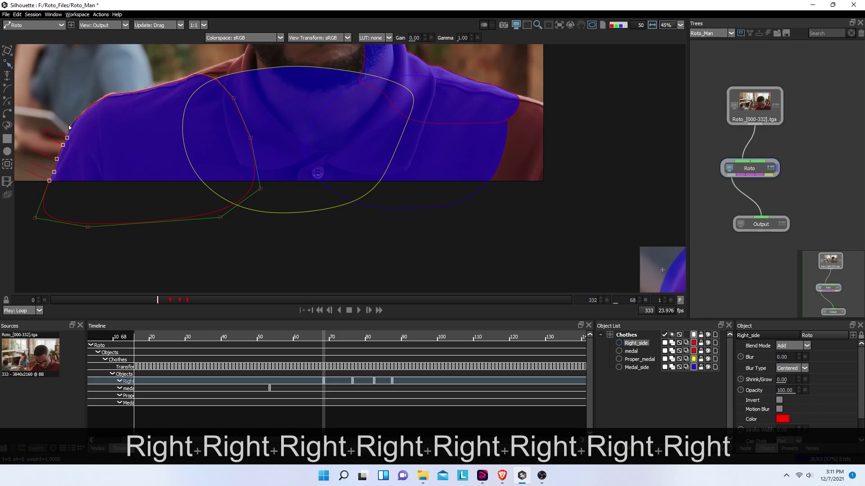
key(Right)
key(Right)
key(Right)
key(Right)
key(Right)
key(Right)
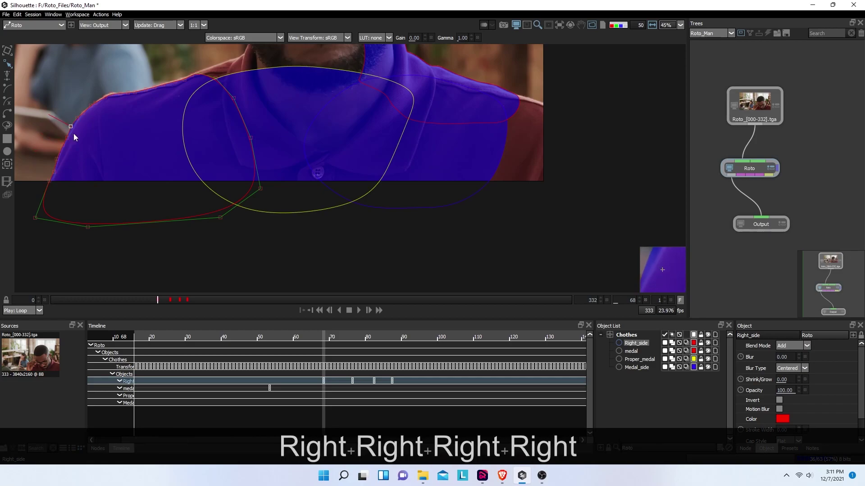
- Nudge the three control points at the shoulder curve of the Right_side shape upward at frame 68
click(60, 242)
click(104, 99)
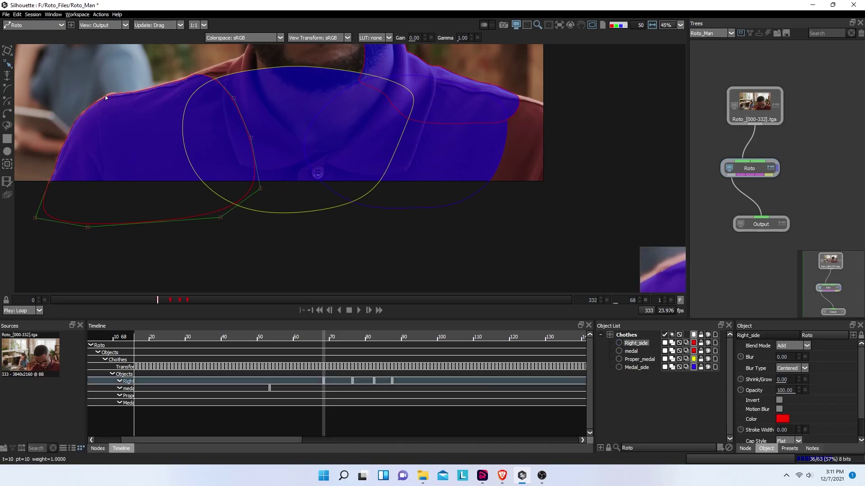
drag(110, 100, 112, 106)
key(Up)
key(Up)
key(Up)
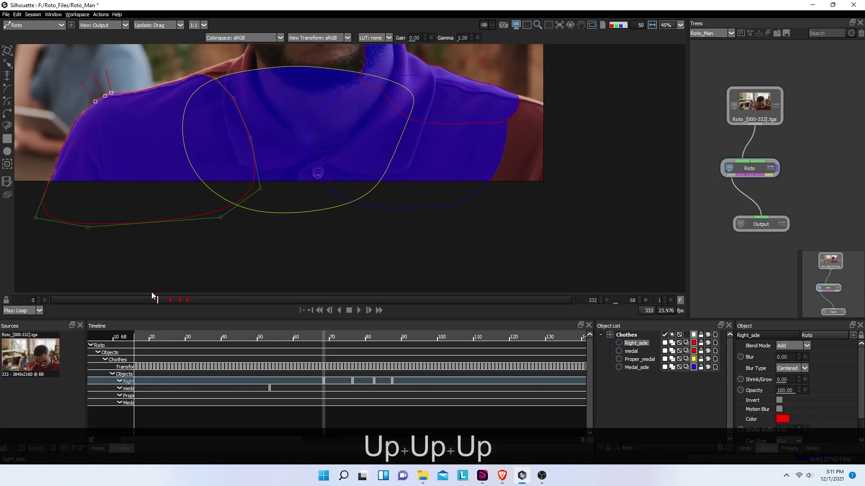
- At frame 63, shift the three lower sleeve points of Right_side outward onto the sleeve edge
drag(158, 301, 150, 303)
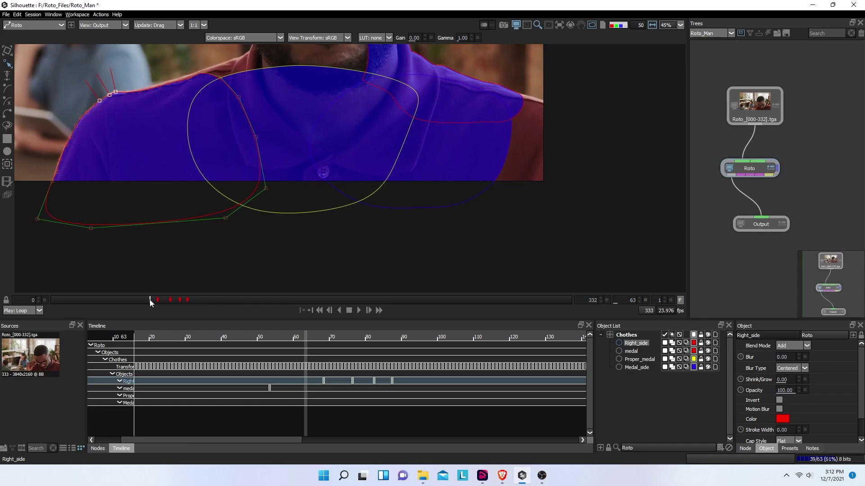
drag(43, 151, 62, 191)
key(Left)
key(Left)
key(Left)
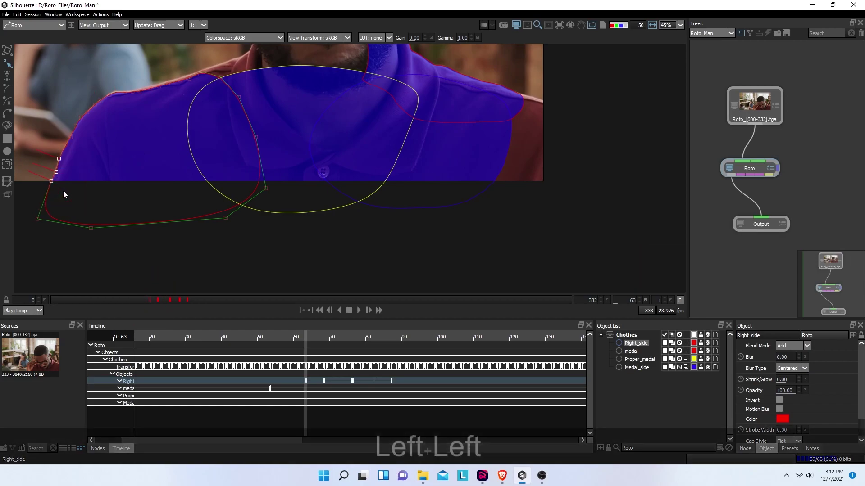
- Raise the row of points along the top of the shoulder in Right_side at frame 63, then deselect the shape
drag(112, 78, 175, 104)
key(Up)
key(Up)
key(Up)
key(Up)
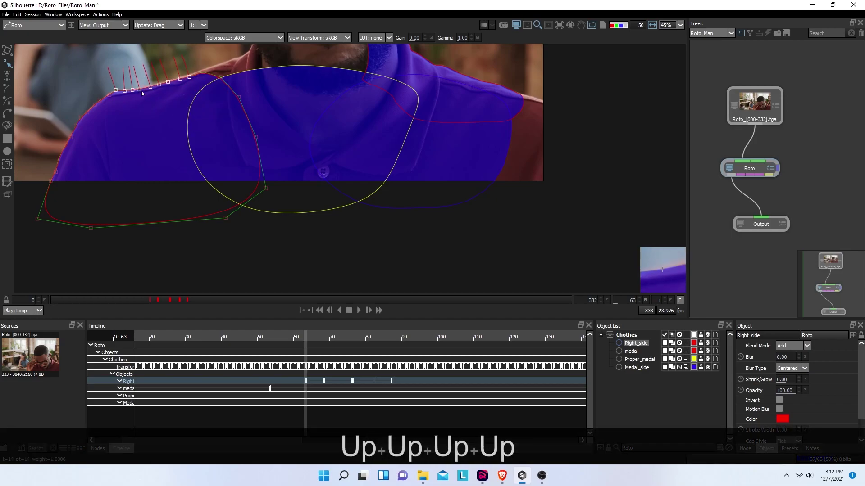
click(191, 225)
- At frame 61, nudge the single lower sleeve point of Right_side inward to the sleeve edge
click(149, 301)
click(147, 301)
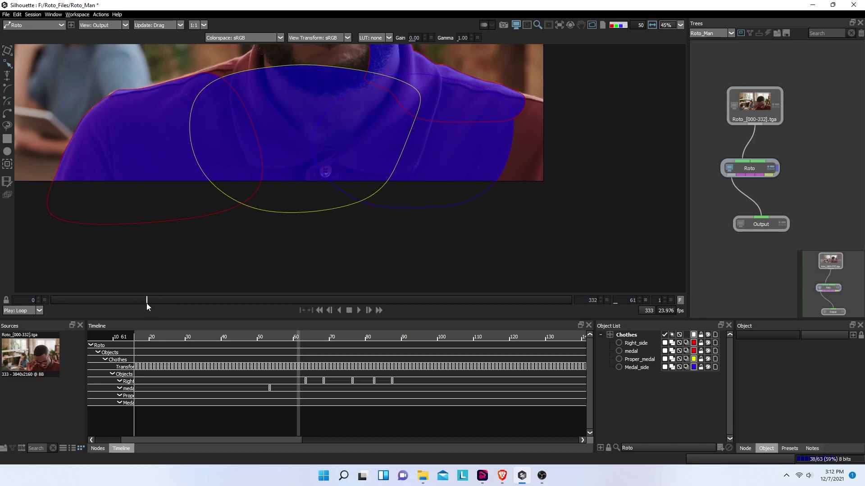
click(630, 344)
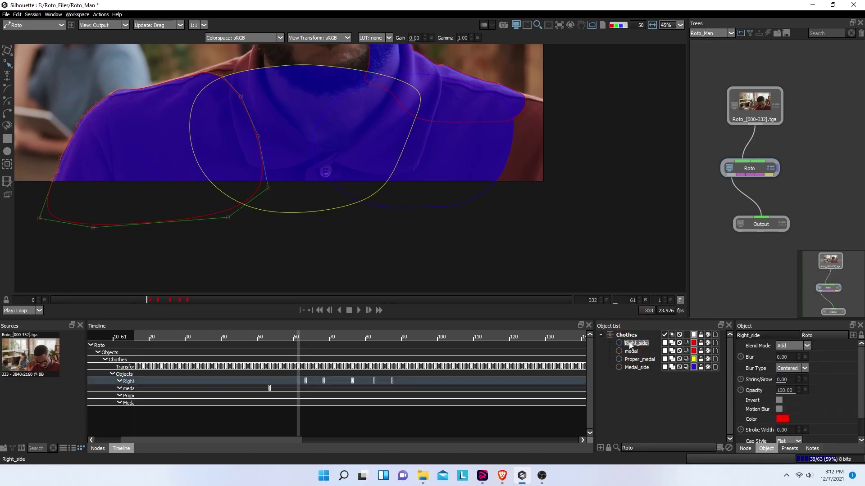
drag(39, 131, 67, 165)
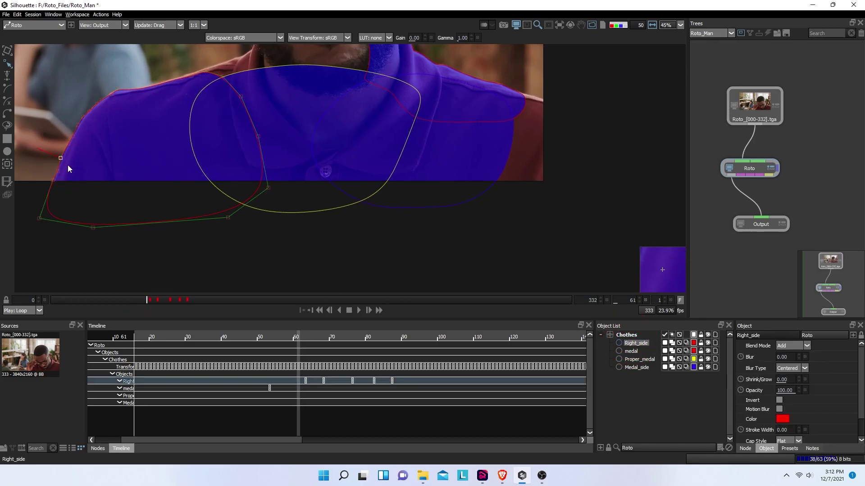
click(61, 158)
key(Right)
key(Right)
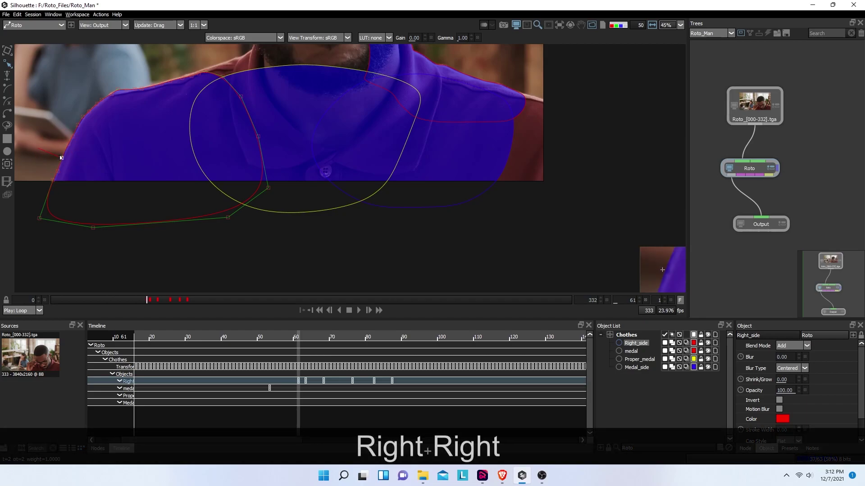
key(Right)
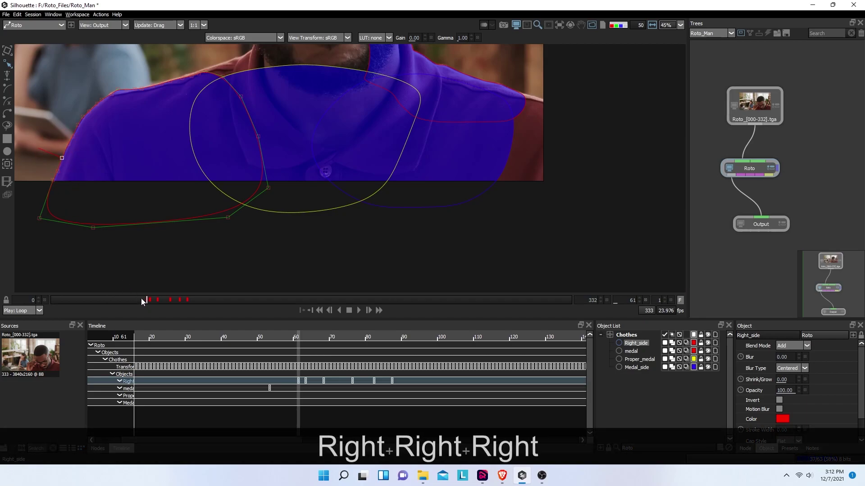
- At frame 56, raise all Right_side points along the shoulder top to match the shirt edge, then deselect the shape
drag(141, 299, 139, 297)
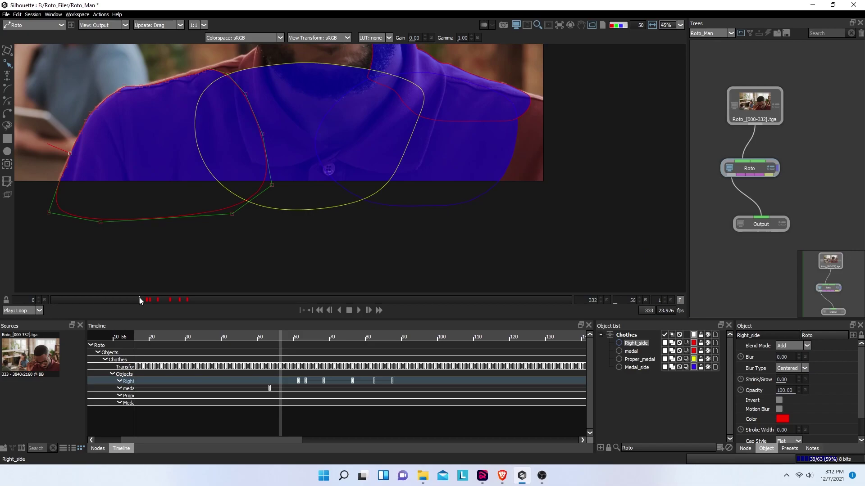
drag(113, 65, 218, 94)
key(Up)
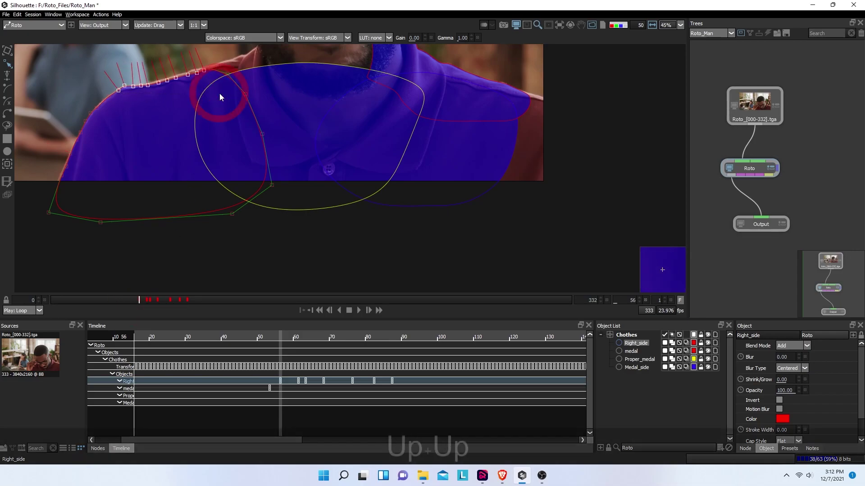
key(Up)
key(Up)
key(Up)
key(Up)
key(Up)
key(Up)
key(Up)
click(244, 242)
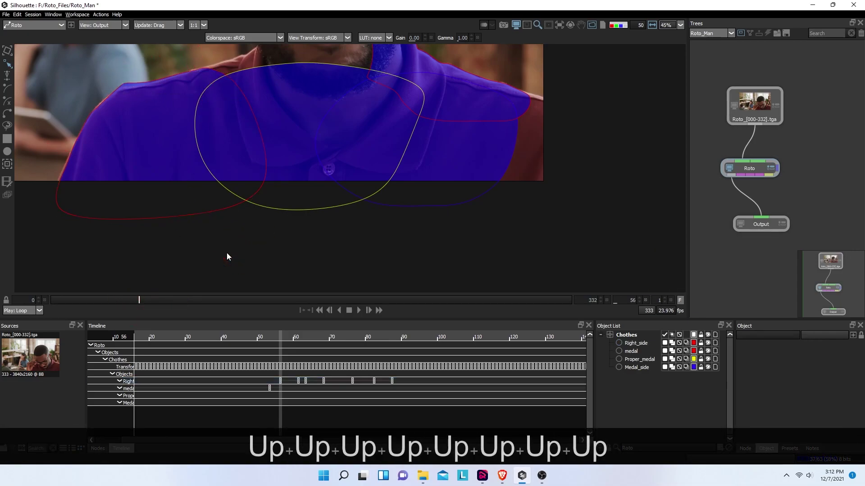
- Move the two lower sleeve points of Right_side outward at frame 56
click(63, 175)
drag(49, 158, 76, 183)
key(Left)
key(Left)
key(Left)
key(Left)
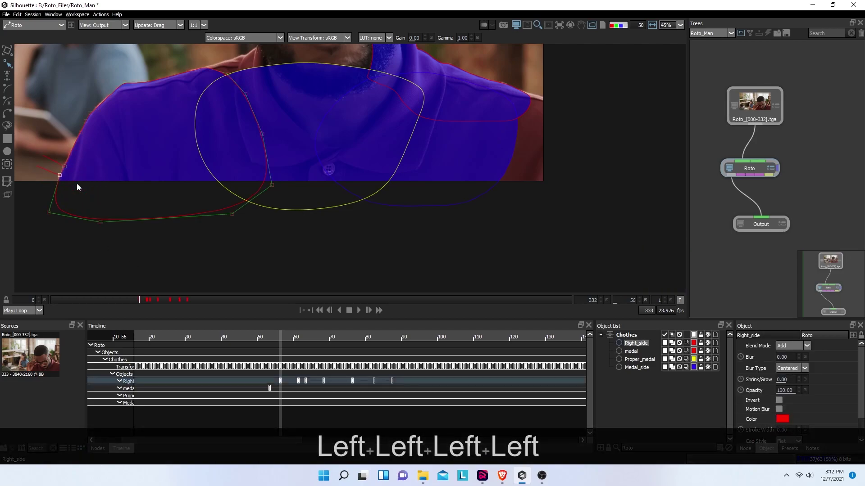
- Nudge the Right_side points on the upper arm curve up and outward at frame 56
drag(88, 89, 107, 112)
key(Up)
key(Left)
key(Left)
- At frame 52, move the Right_side points around the shoulder curve up and outward onto the shirt edge
drag(141, 295, 133, 301)
drag(92, 71, 130, 104)
key(Up)
key(Up)
key(Up)
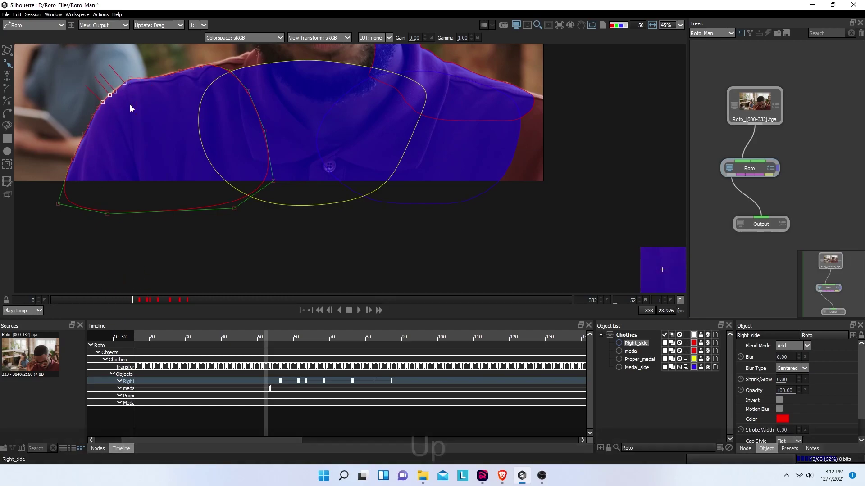
key(Left)
- At frame 47, move the lower sleeve points and outer bottom corner of Right_side outward and down to fit the sleeve
drag(133, 300, 125, 305)
drag(67, 156, 106, 218)
key(Left)
key(Left)
key(Left)
key(Left)
key(Left)
key(Left)
key(Left)
key(Left)
key(Left)
key(Left)
key(Left)
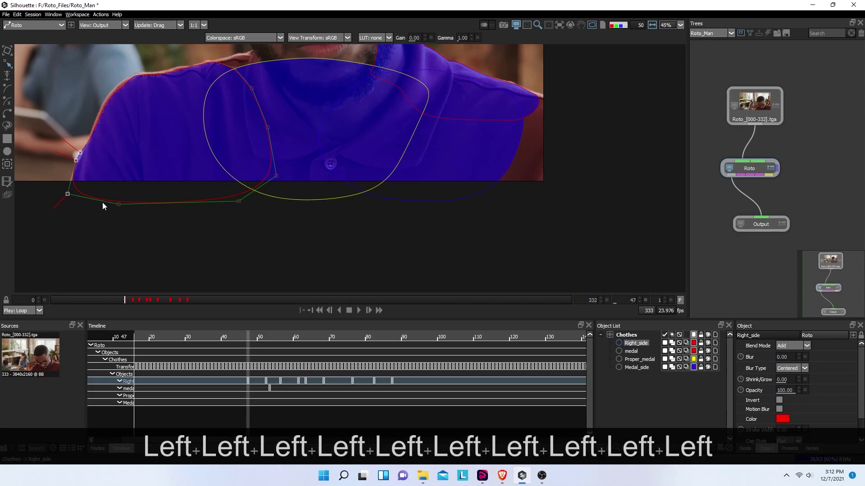
key(Down)
key(Down)
key(Down)
key(Down)
key(Down)
key(Down)
key(Down)
key(Left)
key(Left)
key(Left)
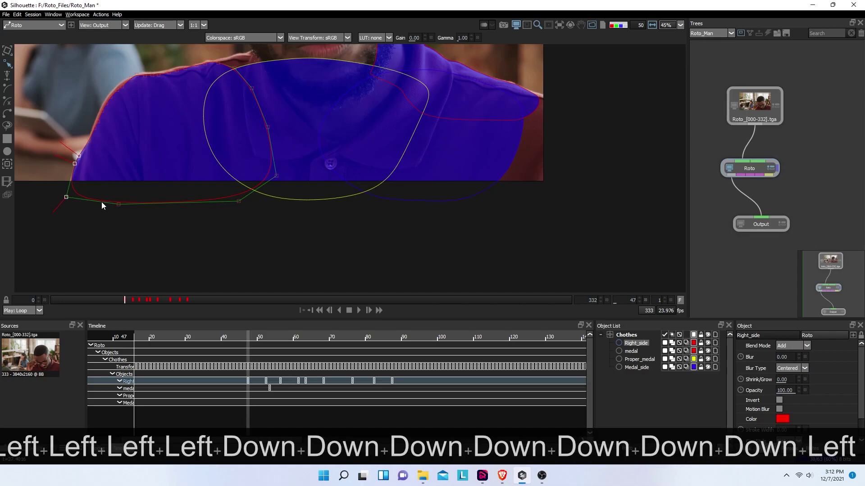
key(Down)
key(Down)
key(Down)
key(Down)
key(Down)
key(Down)
key(Down)
key(Down)
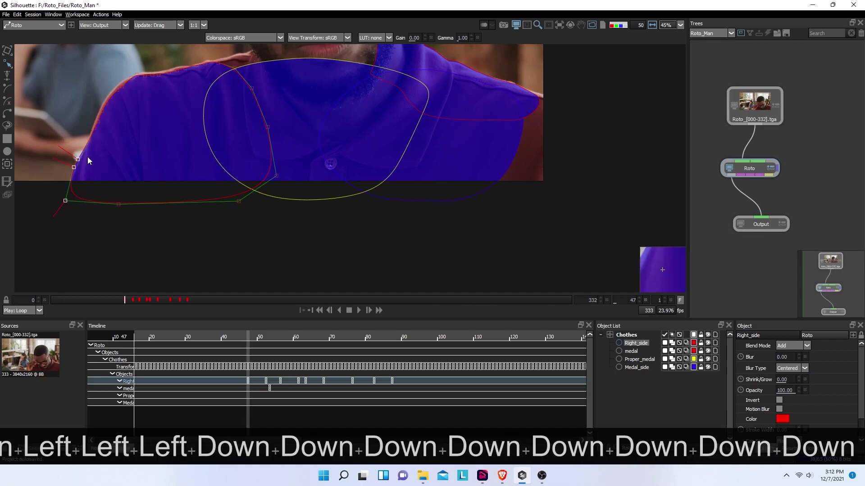
key(Right)
key(Right)
key(Right)
- Move the mid-sleeve points of Right_side up and outward at frame 47
drag(80, 105, 109, 148)
key(Up)
key(Up)
key(Up)
key(Up)
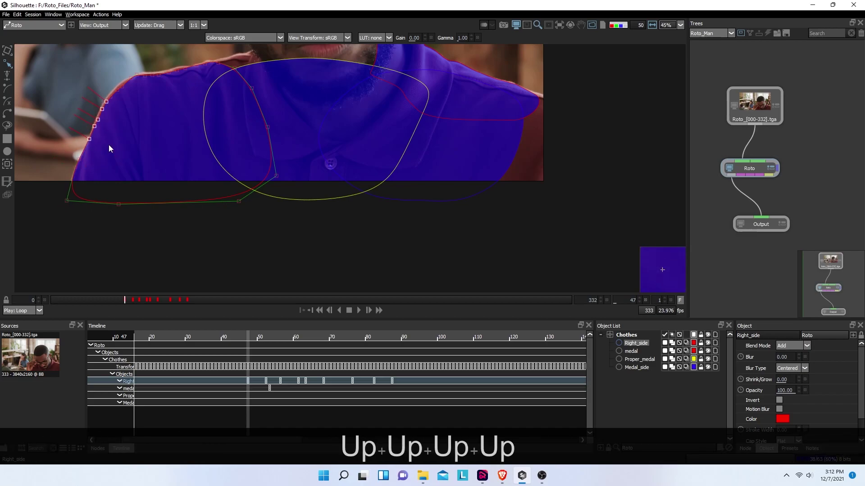
key(Left)
key(Left)
- Shift the group of points around the shoulder curve of Right_side up and outward at frame 47
drag(99, 72, 134, 106)
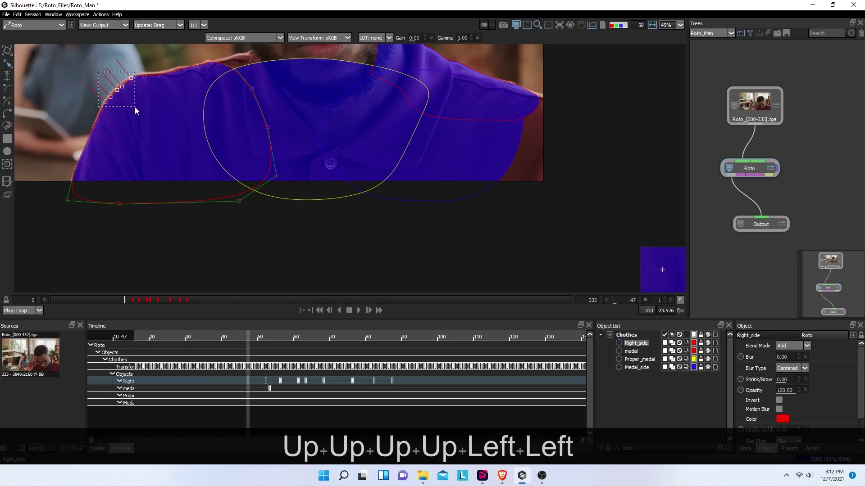
key(Up)
key(Up)
key(Up)
key(Left)
key(Left)
key(Left)
key(Left)
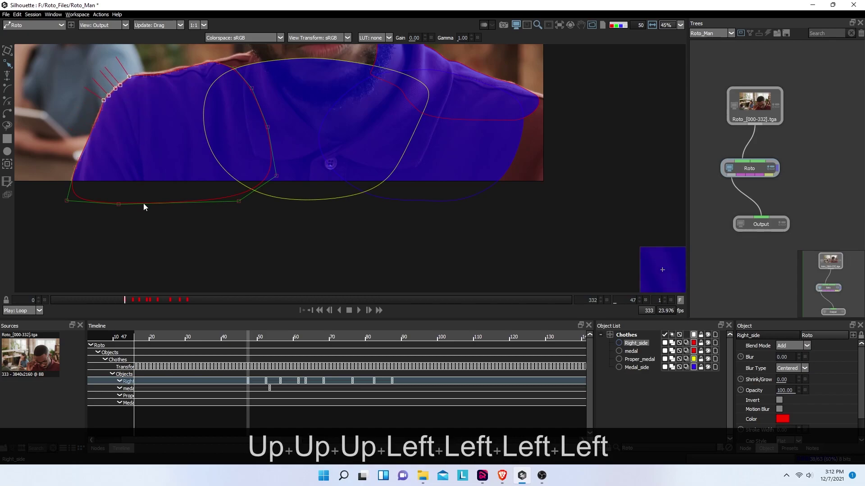
click(149, 221)
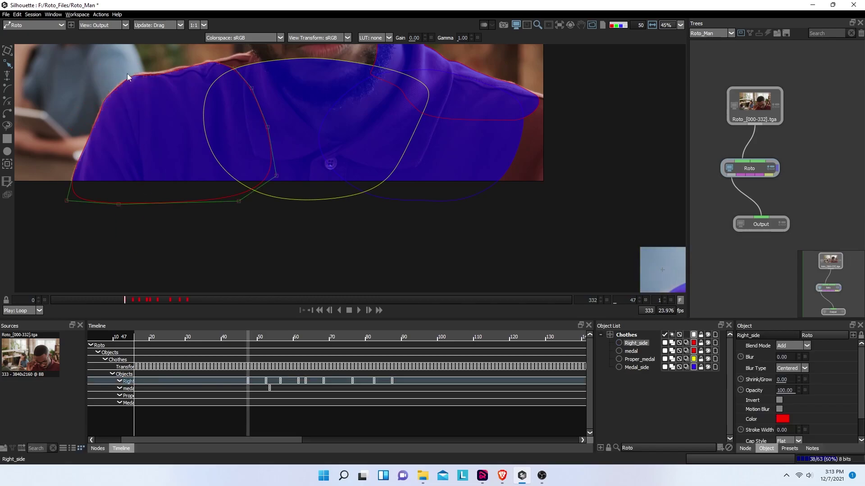
- Refine individual points on the shoulder curve of Right_side by nudging them upward at frame 47
click(128, 79)
shift+click(120, 84)
shift+click(115, 87)
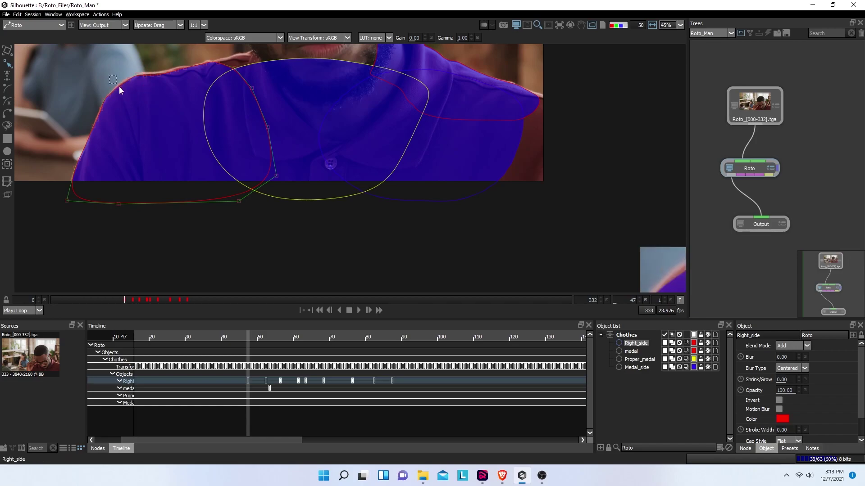
key(Up)
key(Up)
key(Up)
key(Up)
- Raise the four Right_side points on the outer part of the shoulder top at frame 47
drag(135, 65, 168, 82)
key(Up)
key(Up)
key(Up)
key(Up)
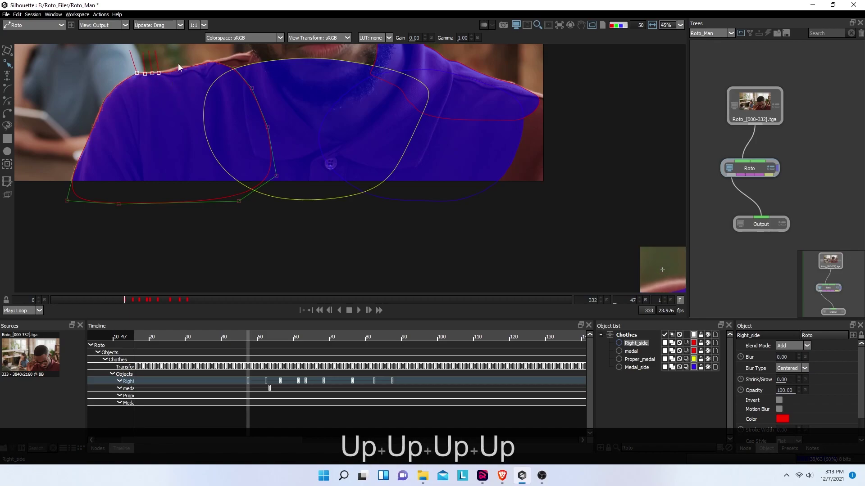
- Raise the four Right_side points along the middle of the shoulder top at frame 47
drag(158, 53, 186, 79)
key(Up)
key(Up)
key(Up)
key(Up)
key(Up)
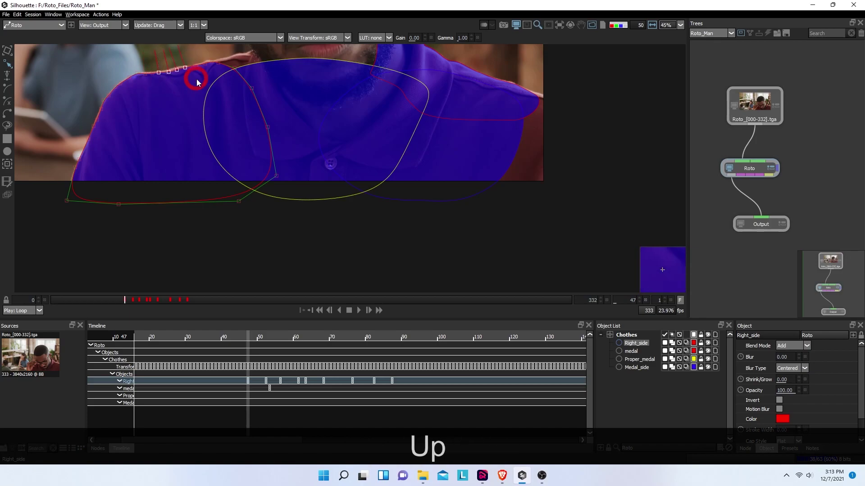
- Nudge two outer shoulder-top points and the three points nearest the collar upward on Right_side at frame 47
drag(143, 60, 160, 80)
key(Up)
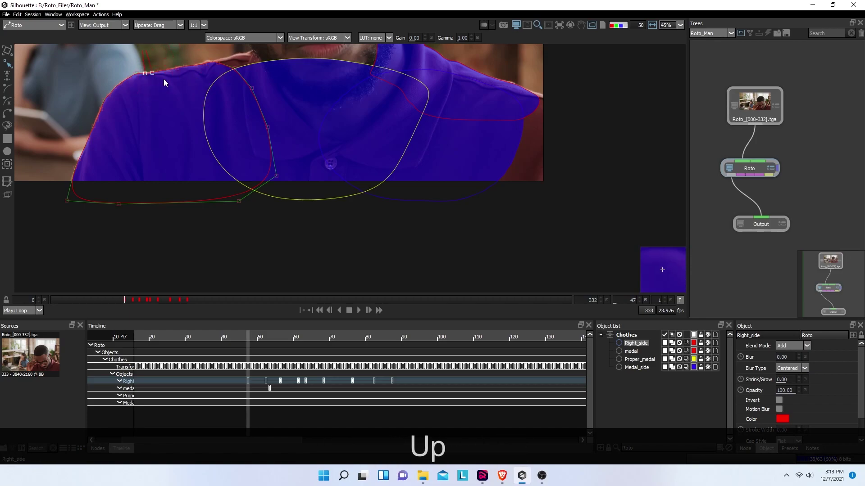
drag(192, 54, 217, 78)
key(Up)
key(Up)
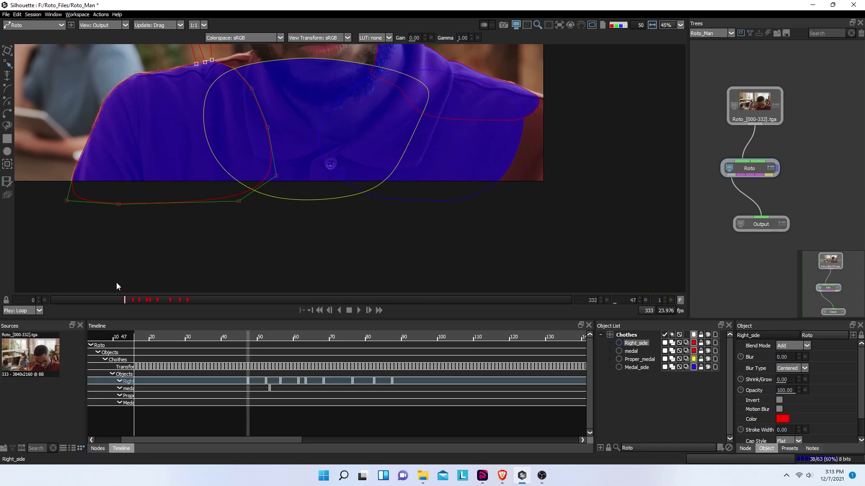
- At frame 45, move all outer arm points of Right_side outward and slightly down to the sleeve edge, then deselect the shape
click(119, 299)
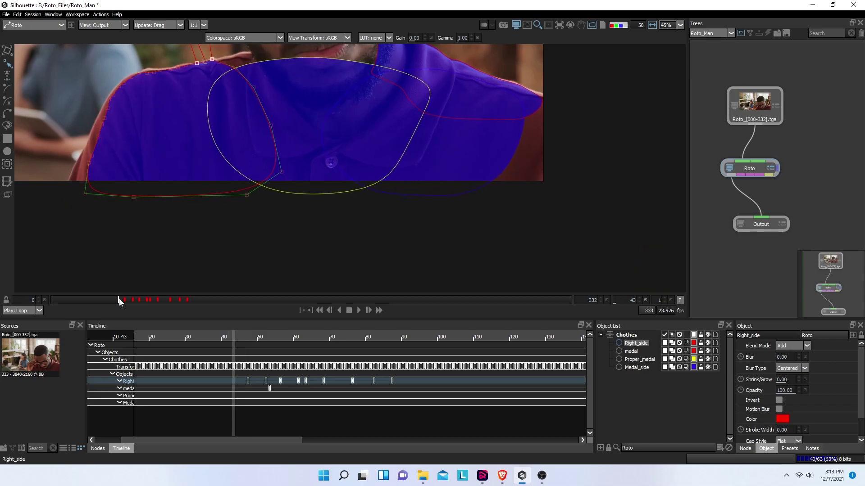
drag(119, 299, 123, 300)
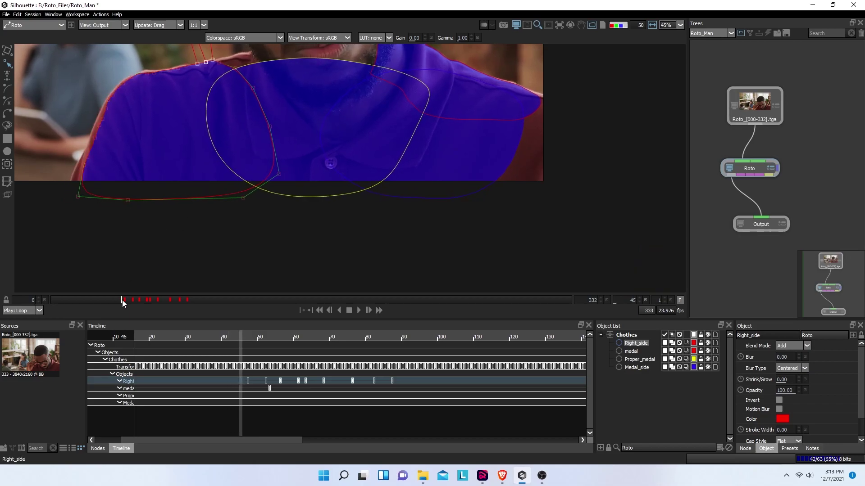
drag(50, 79, 117, 214)
key(Left)
key(Left)
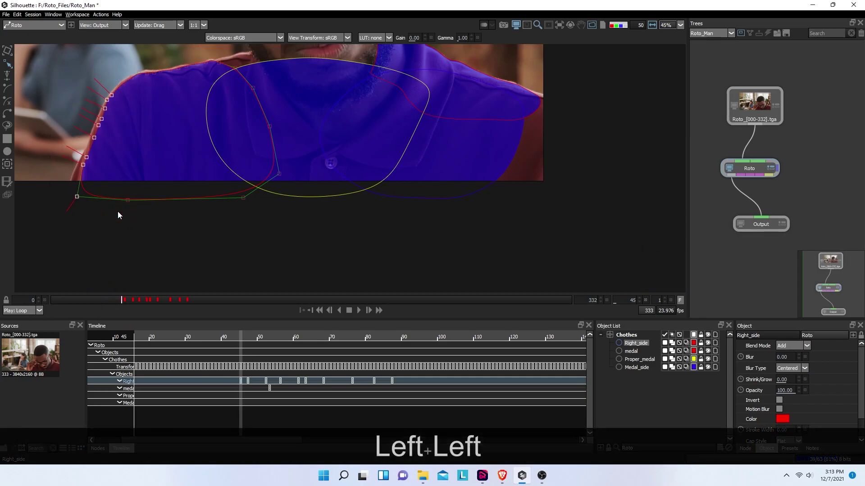
key(Down)
key(Down)
key(Down)
key(Down)
key(Right)
key(Right)
key(Right)
key(Right)
key(Right)
key(Right)
key(Right)
key(Right)
key(Right)
key(Right)
key(Right)
key(Right)
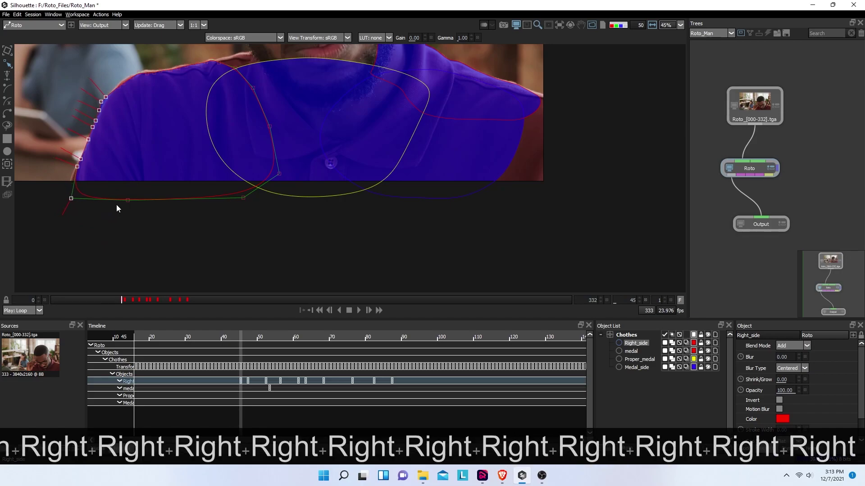
key(Right)
click(115, 213)
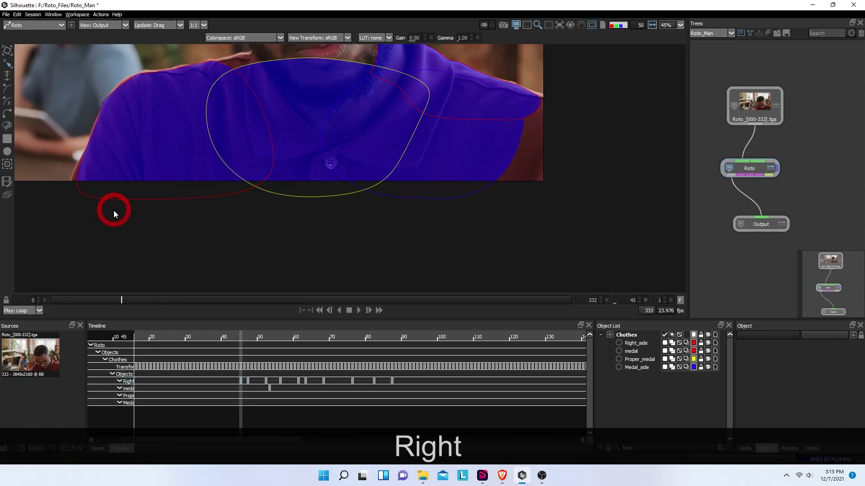
- Move the two lowest sleeve points and outer bottom corner of Right_side farther outward and down at frame 45
click(77, 168)
click(93, 217)
key(Left)
key(Down)
key(Down)
key(Down)
key(Left)
key(Left)
key(Left)
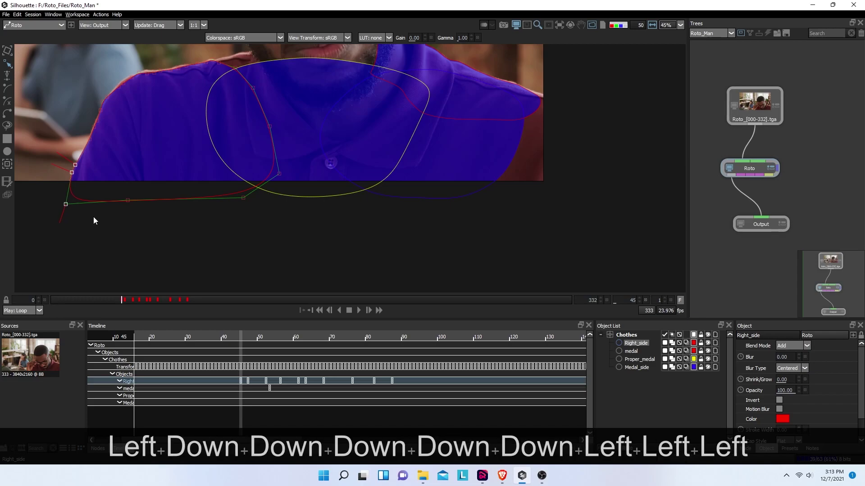
key(Down)
key(Down)
- Nudge the three mid-sleeve points of Right_side outward and slightly up at frame 45
drag(95, 133, 108, 146)
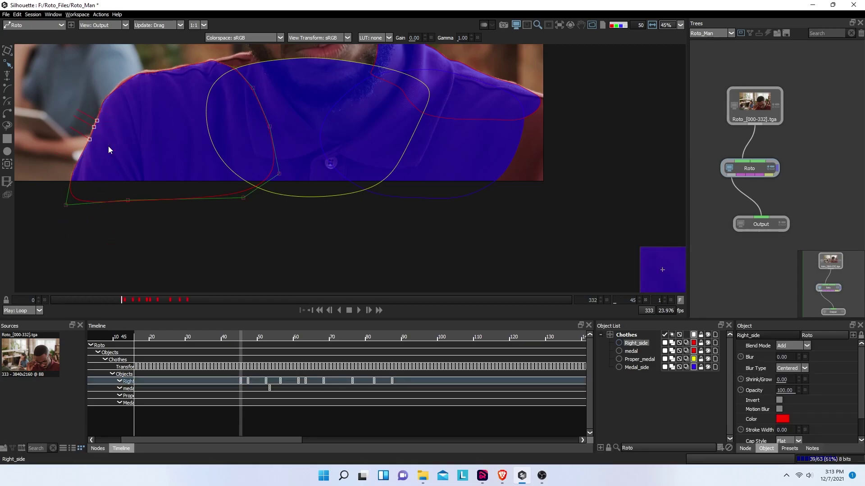
key(Left)
key(Left)
key(Up)
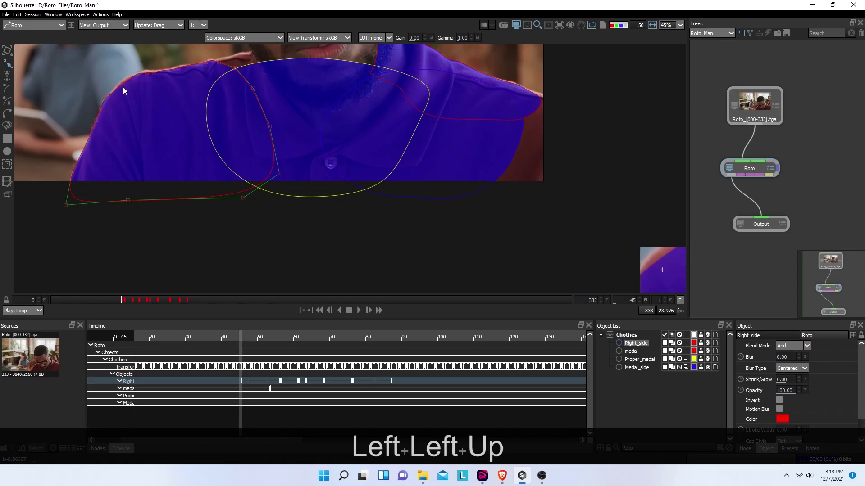
- Raise the two Right_side points at the rounded outer shoulder corner to the shirt edge at frame 45
drag(110, 69, 129, 93)
key(Up)
key(Up)
key(Up)
key(Up)
key(Up)
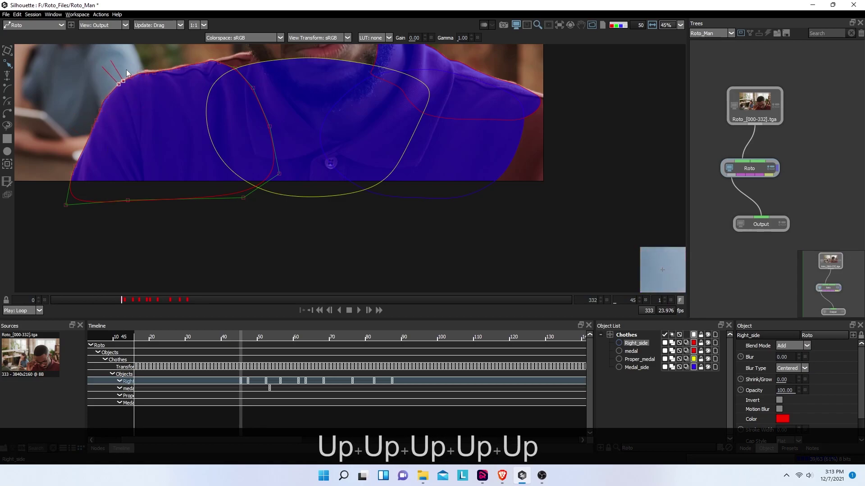
key(Up)
- Nudge the whole row of Right_side shoulder-top points up at frame 45, then deselect the shape
drag(137, 58, 226, 75)
key(Up)
key(Up)
key(Up)
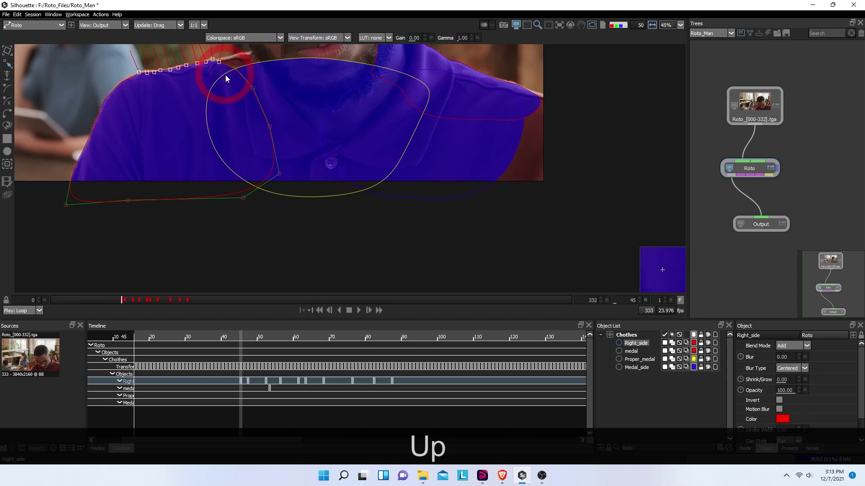
click(173, 233)
- Raise a single outer shoulder-top point of Right_side and nudge a sleeve point inward at frame 45, then deselect the shape
click(143, 71)
click(145, 71)
key(Up)
key(Up)
key(Up)
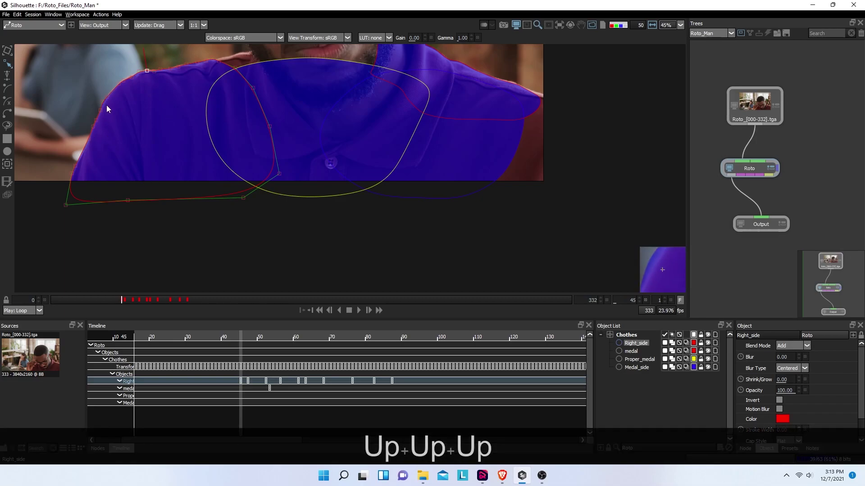
key(Right)
key(Right)
key(Right)
click(142, 225)
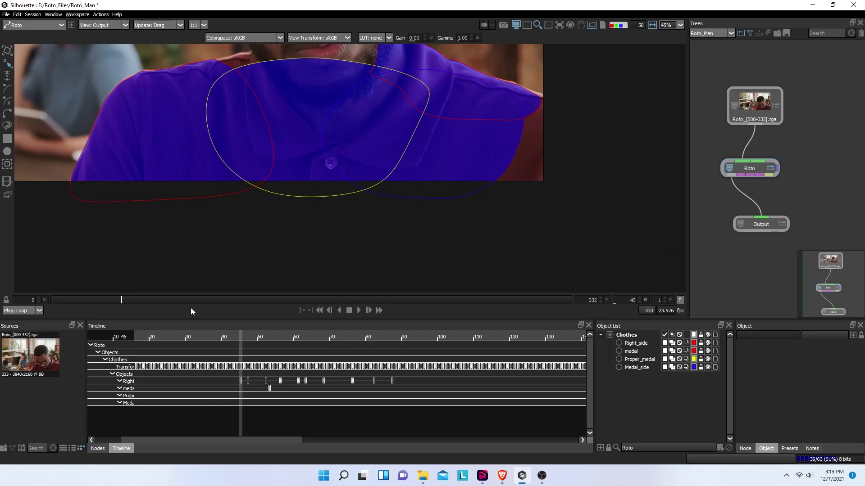
- Select Right_side and step back and forth between frames 41 and 54 to examine how its outline follows the shirt edge
click(136, 203)
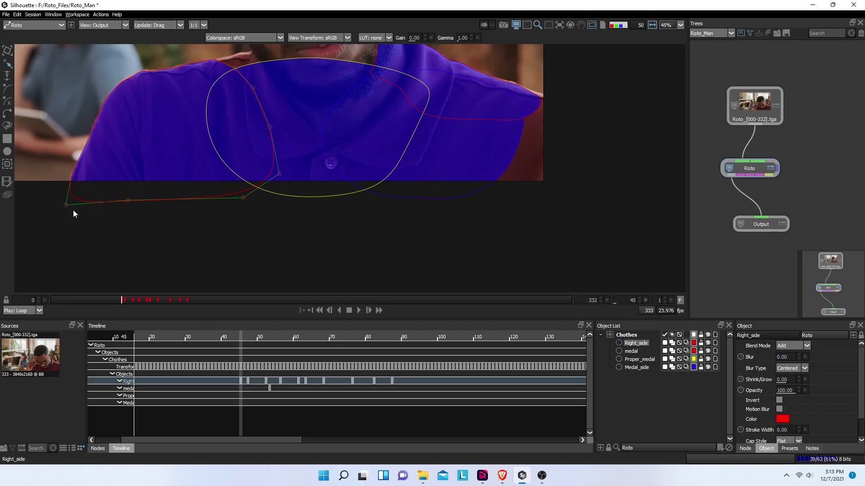
key(Page_Down)
key(Page_Down)
key(Page_Down)
key(Page_Up)
key(Page_Up)
key(Page_Up)
key(Page_Up)
key(Page_Up)
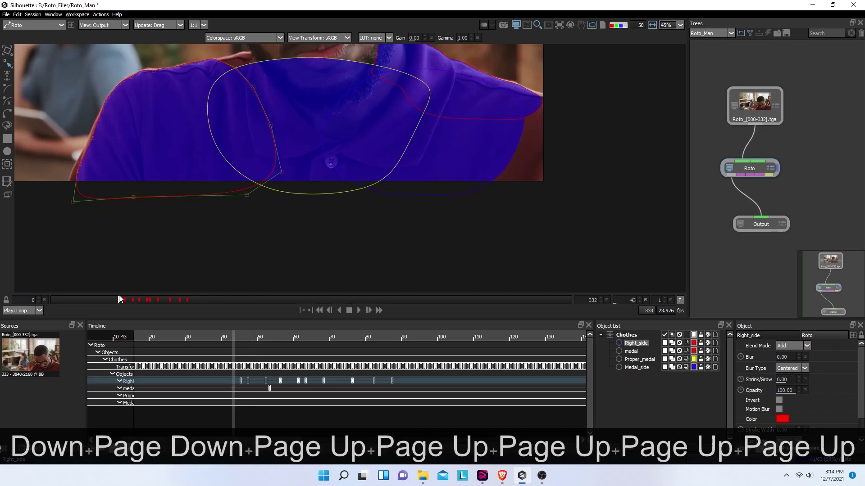
key(Page_Down)
key(Page_Up)
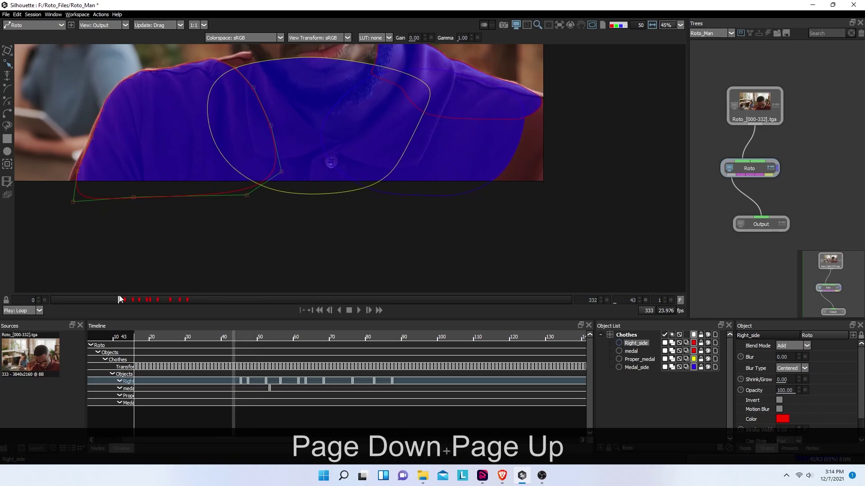
key(Page_Up)
key(Page_Up)
key(Page_Down)
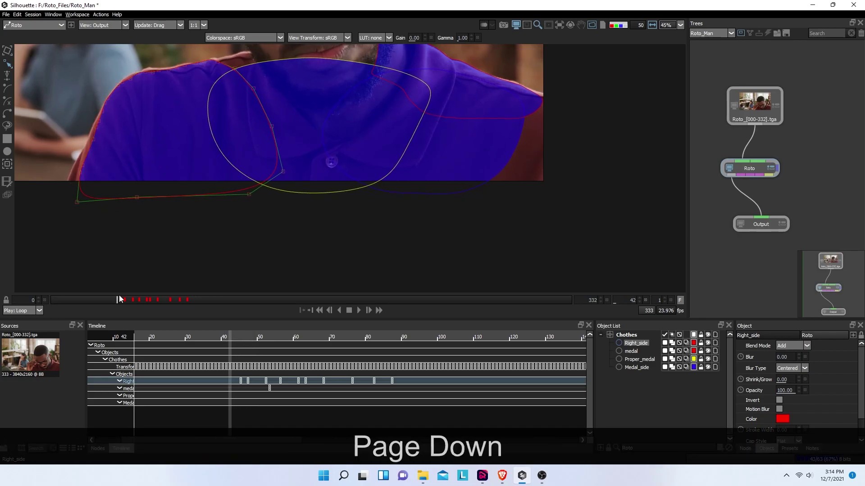
key(Page_Down)
key(Page_Down)
key(Page_Down)
key(Page_Down)
key(Page_Down)
key(Page_Down)
key(Page_Down)
key(Page_Down)
key(Page_Down)
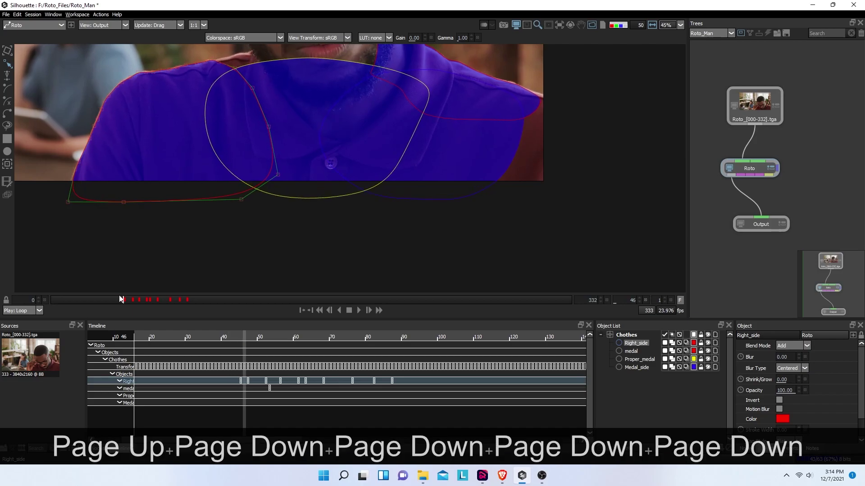
key(Page_Down)
key(Page_Down)
key(Page_Down)
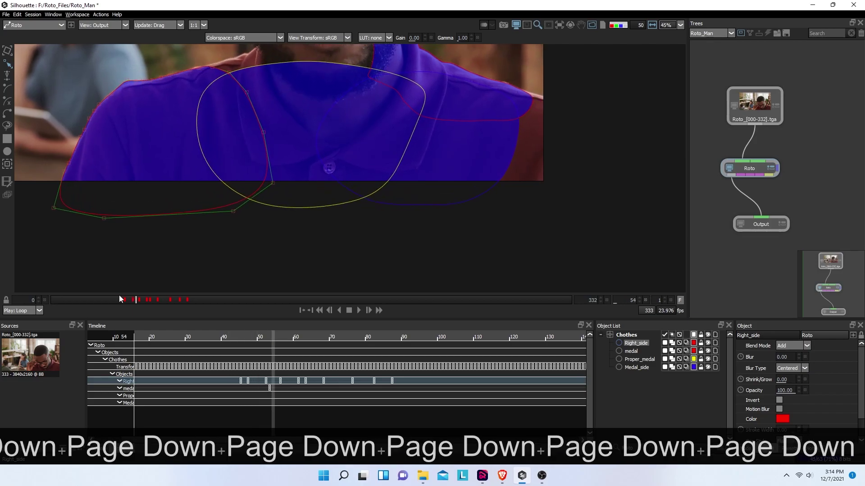
key(Page_Up)
key(Page_Up)
key(Page_Up)
key(Page_Up)
key(Page_Up)
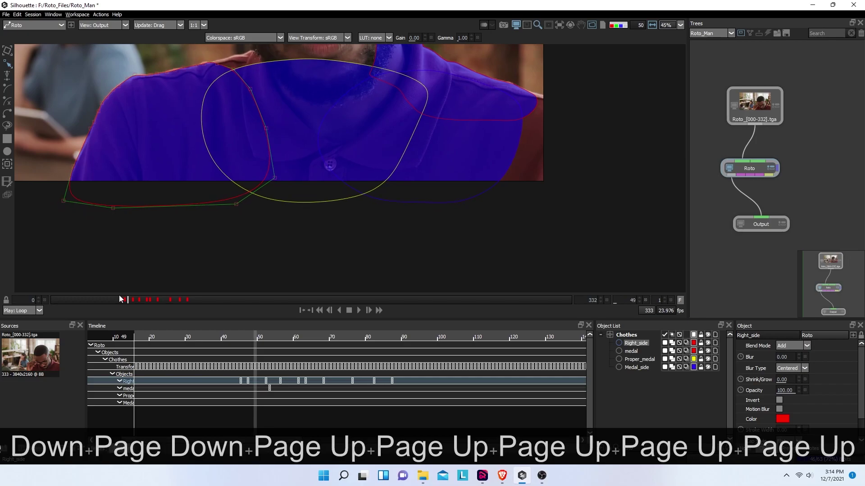
key(Page_Up)
key(Page_Up)
key(Page_Up)
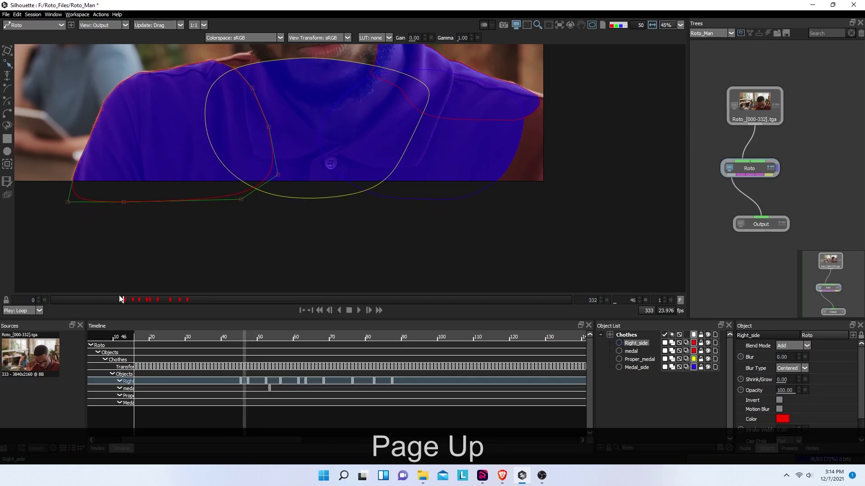
key(Page_Down)
key(Page_Down)
key(Page_Up)
key(Page_Up)
key(Page_Up)
key(Page_Up)
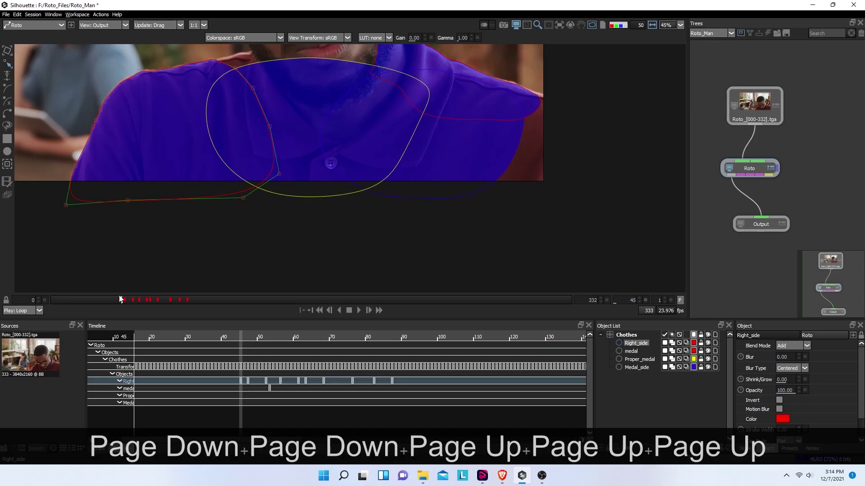
key(Page_Down)
- At frame 41, move the lower sleeve points and outer bottom corner of Right_side outward toward the sleeve edge
key(Page_Up)
key(Page_Up)
key(Page_Up)
key(Page_Up)
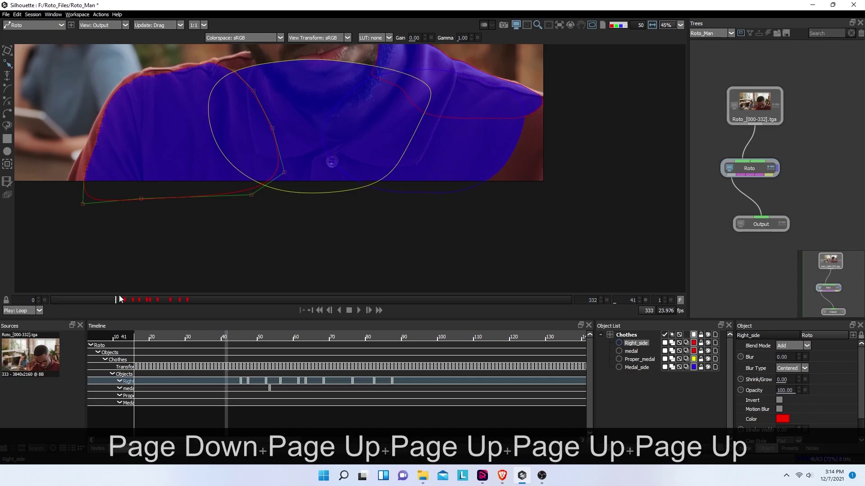
drag(64, 137, 113, 223)
key(Left)
key(Left)
key(Left)
key(Left)
key(Left)
key(Left)
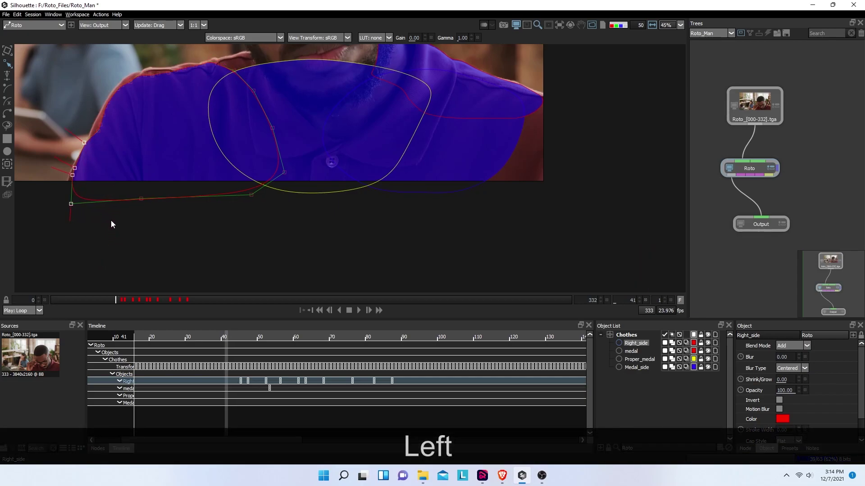
key(Right)
- Move only the two lowest sleeve points and outer bottom corner of Right_side farther outward at frame 41
drag(59, 157, 101, 225)
key(Left)
key(Left)
key(Right)
key(Left)
key(Left)
key(Left)
key(Left)
- Shift the mid-sleeve points of Right_side outward and slightly up to the shirt edge at frame 41
drag(86, 115, 111, 136)
key(Up)
key(Up)
key(Left)
key(Left)
key(Left)
key(Left)
key(Left)
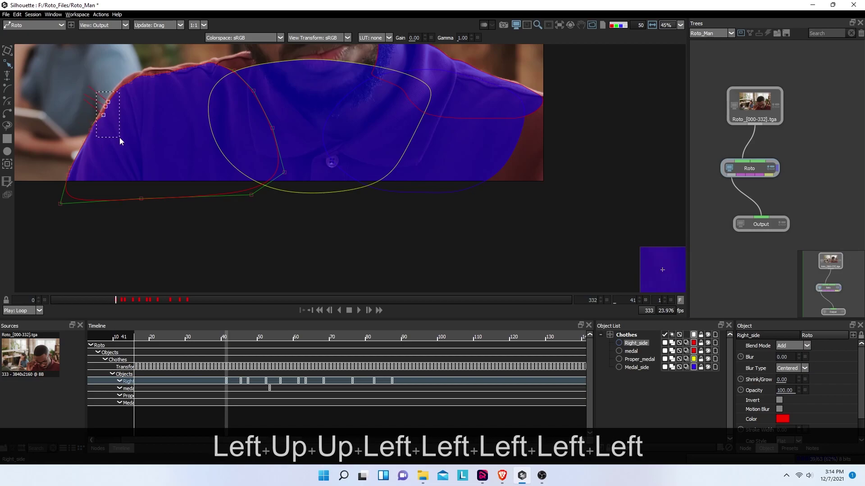
- Move the three upper-sleeve points of Right_side up and outward to the shirt edge at frame 41
key(Up)
key(Up)
key(Up)
key(Up)
key(Up)
key(Left)
key(Left)
key(Left)
key(Left)
key(Left)
key(Left)
key(Left)
key(Left)
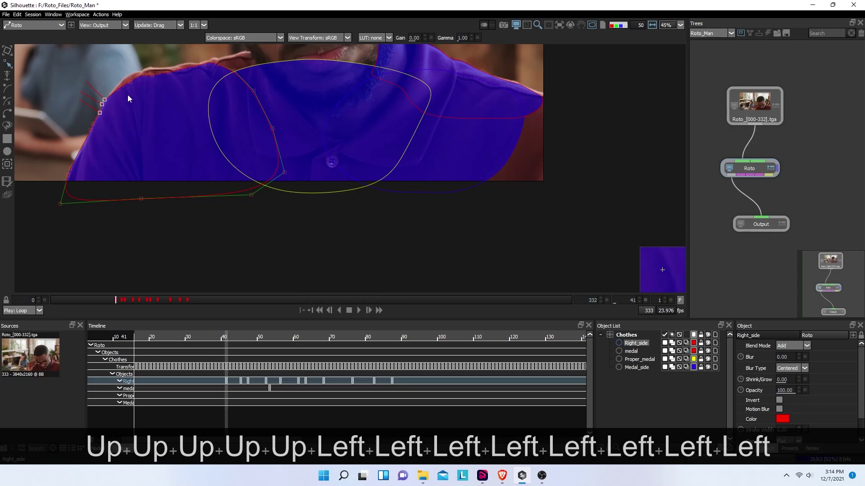
key(Down)
- Move the two Right_side points on the rounded outer shoulder corner up and outward at frame 41
key(Up)
key(Up)
key(Up)
key(Up)
key(Up)
key(Left)
key(Left)
key(Left)
key(Left)
key(Up)
key(Up)
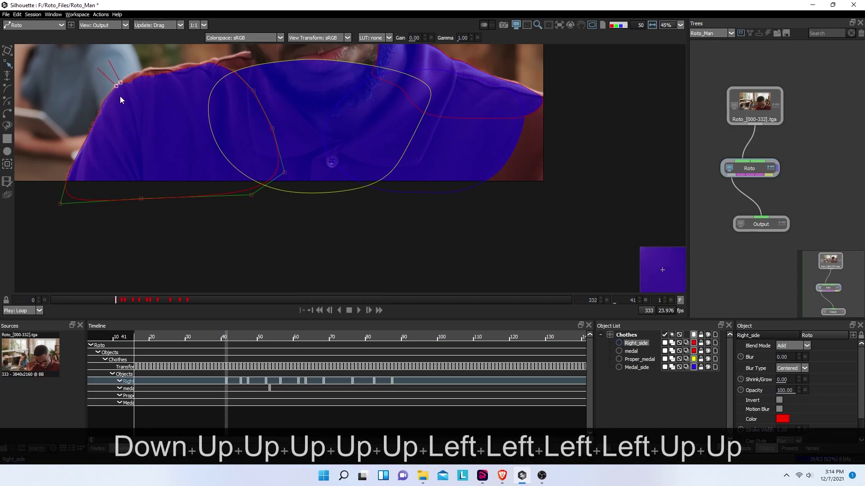
- Raise the two points just inside the shoulder corner of Right_side and nudge them outward at frame 41
key(Up)
key(Up)
key(Up)
key(Up)
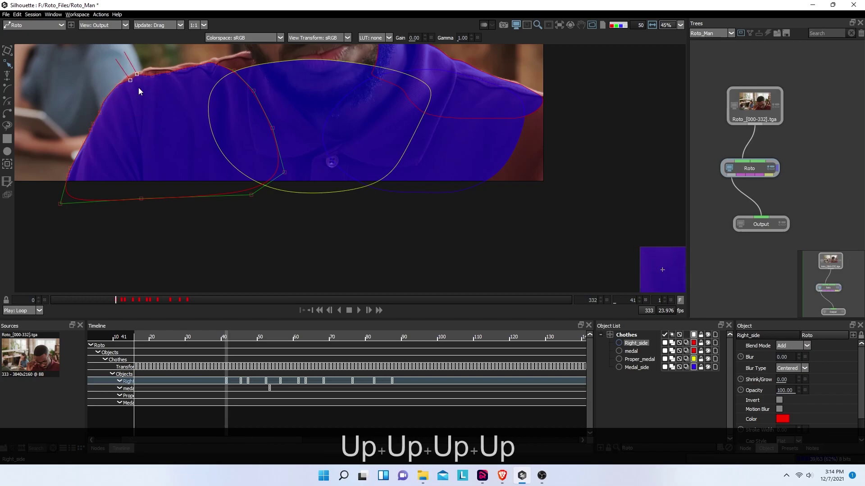
key(Up)
key(Left)
key(Left)
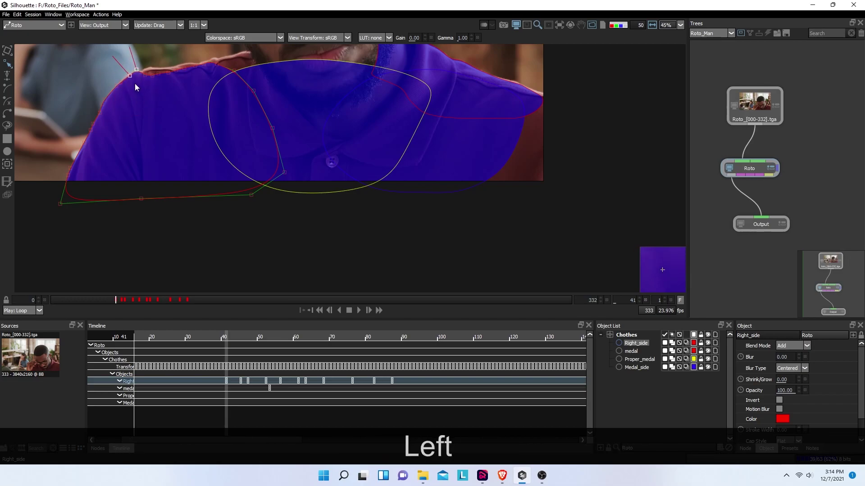
click(141, 66)
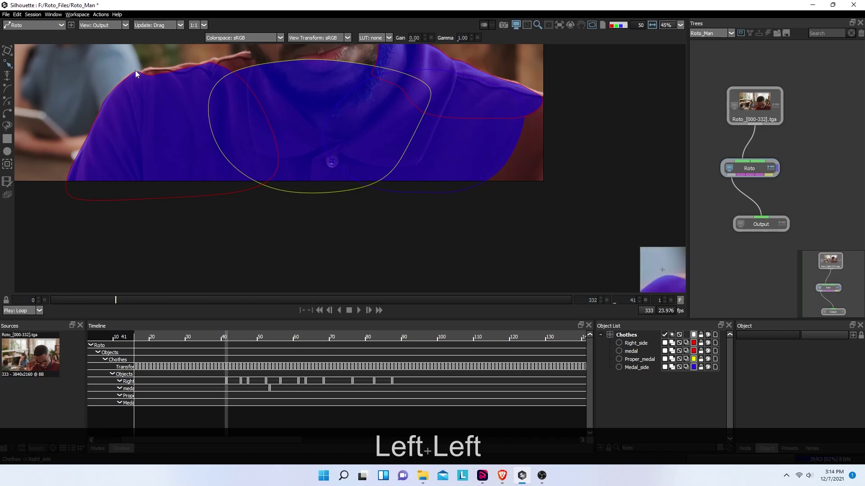
- Raise the four Right_side points along the outer half of the shoulder top at frame 41
click(135, 70)
drag(145, 80, 169, 83)
key(Up)
key(Up)
key(Up)
key(Up)
key(Up)
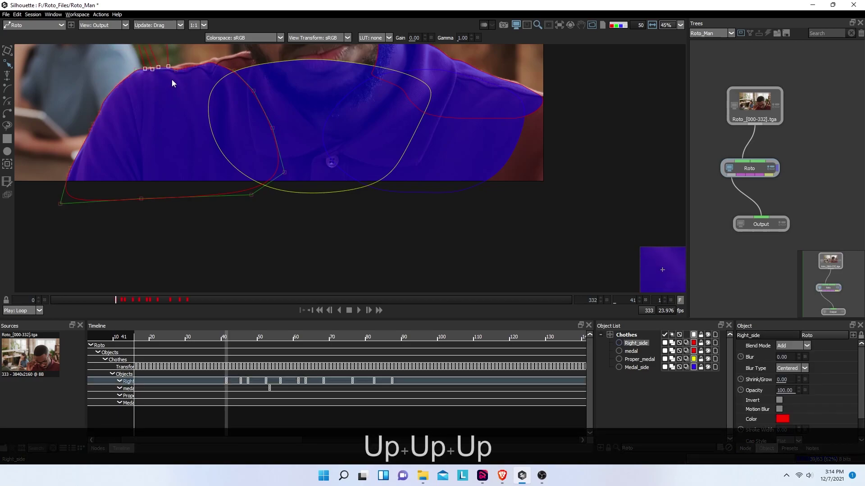
- Nudge the single point where the sleeve meets the shoulder top slightly down and inward on Right_side at frame 41
click(136, 70)
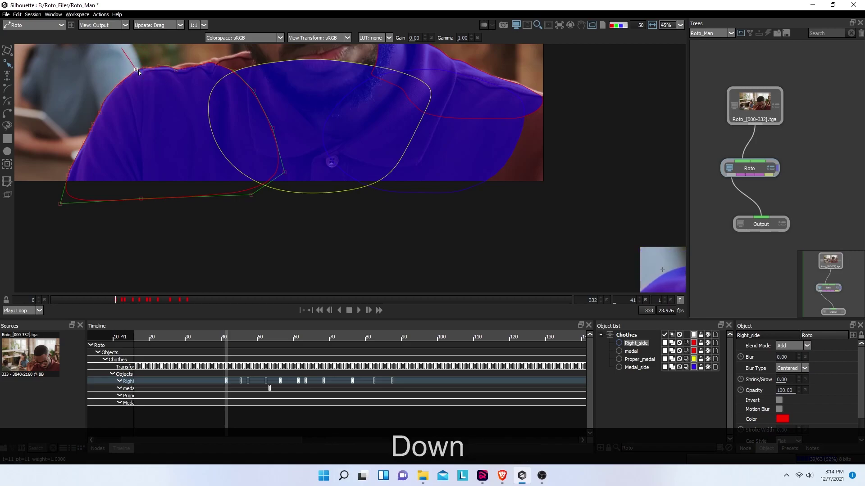
key(Down)
key(Down)
key(Right)
key(Right)
key(Right)
key(Right)
key(Right)
key(Down)
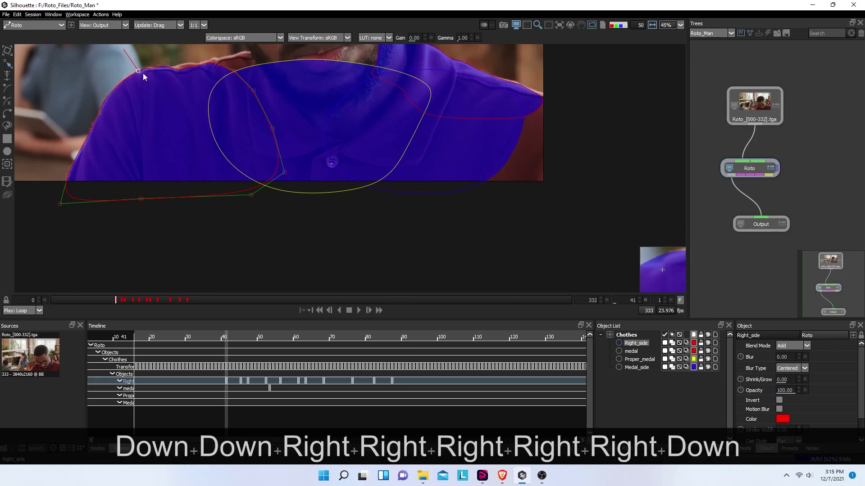
- Raise the mid-shoulder point of Right_side and nudge the nearby outer shoulder-top points down at frame 41
click(175, 70)
key(Up)
key(Up)
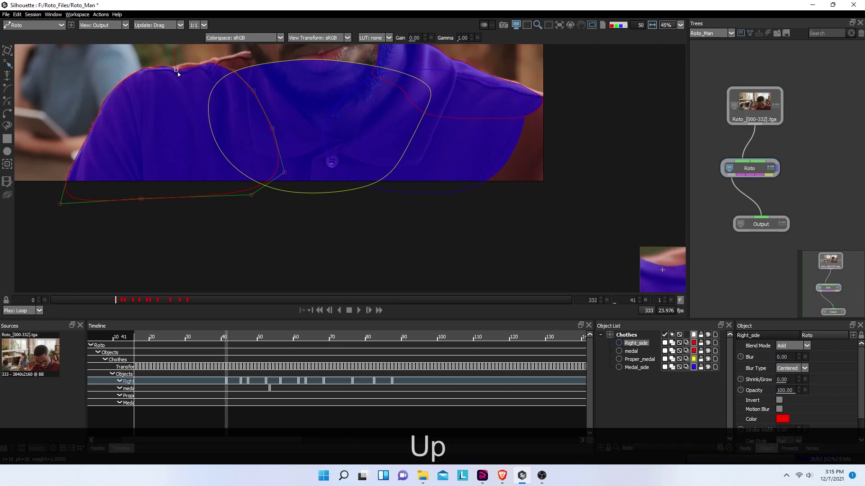
key(Down)
key(Down)
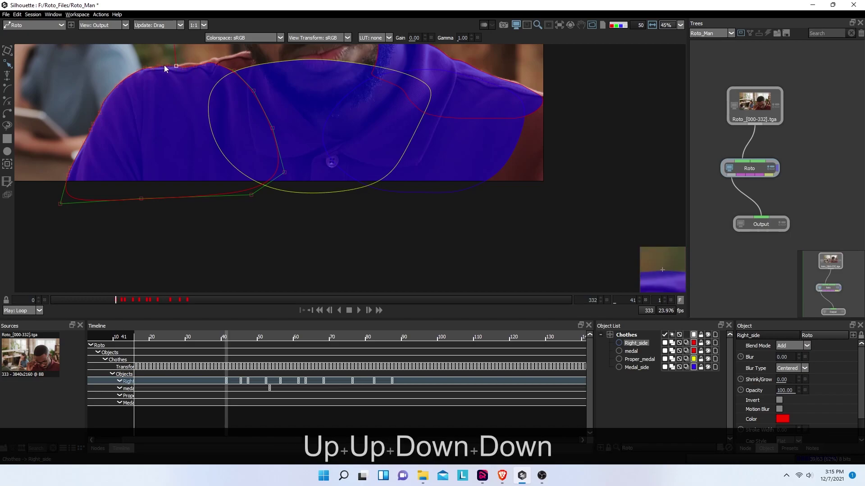
key(Down)
key(Down)
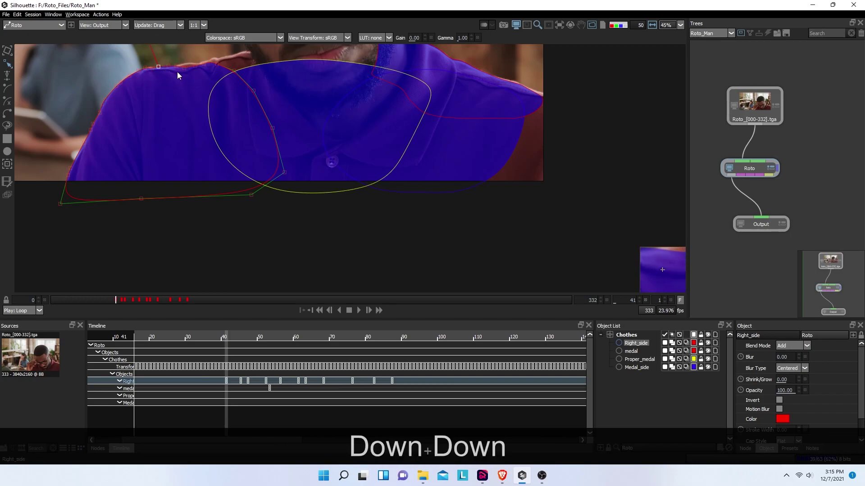
- Raise the Right_side points from the middle of the shoulder top toward the collar at frame 41
click(183, 68)
key(Up)
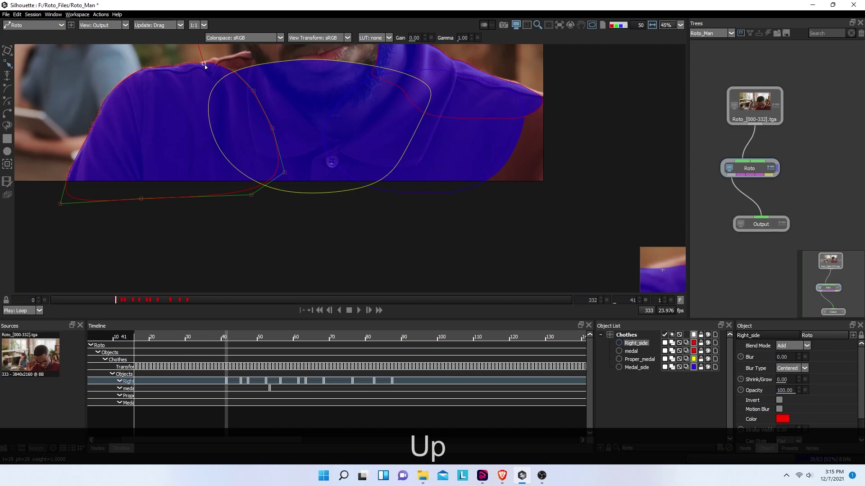
key(Up)
key(Up)
key(Up)
key(Up)
key(Up)
key(Up)
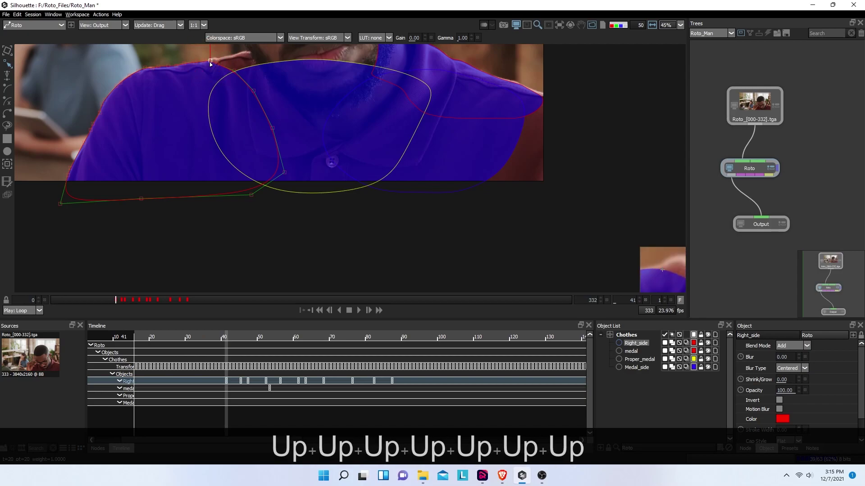
- Raise the single Right_side point at the collar end of the shoulder top at frame 41
key(Up)
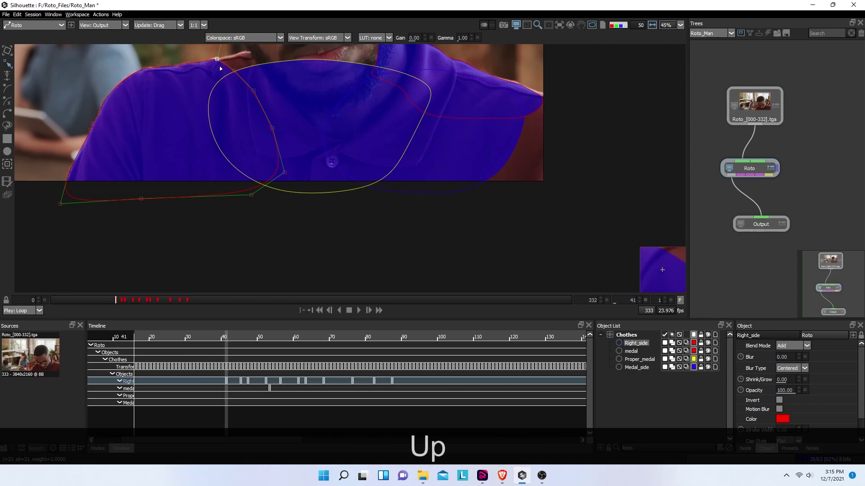
key(Up)
- At frame 43, nudge the group of Right_side points along the outer sleeve so the outline follows the sleeve edge
drag(115, 302, 119, 302)
drag(42, 96, 120, 211)
key(Down)
key(Down)
key(Down)
key(Right)
key(Right)
key(Right)
key(Up)
key(Up)
key(Right)
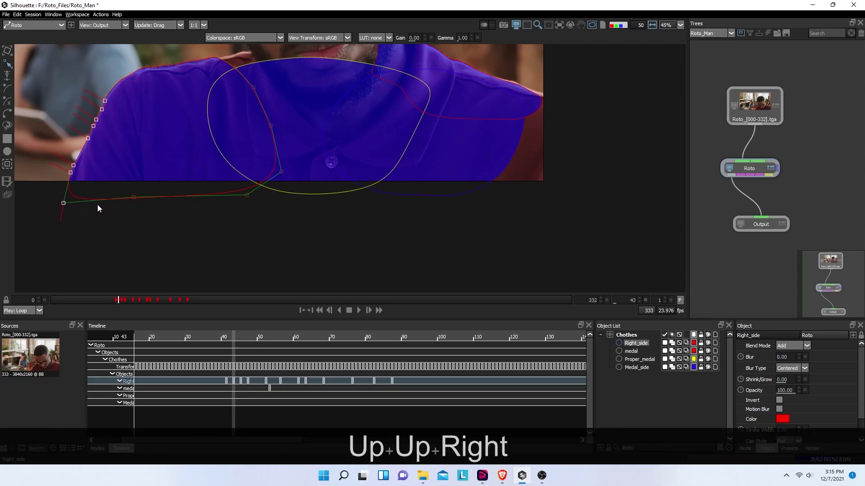
- At frame 39, shift the Right_side points along the whole outer sleeve up and outward to the shirt edge
click(113, 301)
drag(52, 87, 120, 238)
key(Down)
key(Up)
key(Up)
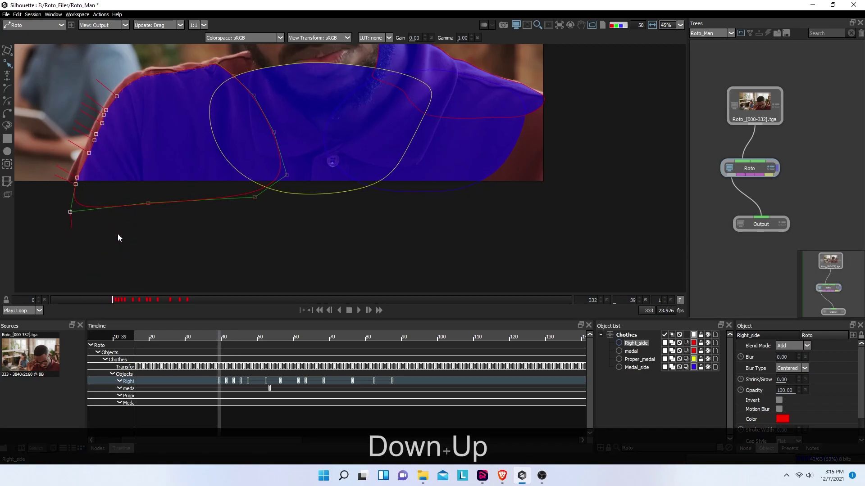
key(Left)
key(Left)
key(Left)
key(Left)
key(Left)
key(Left)
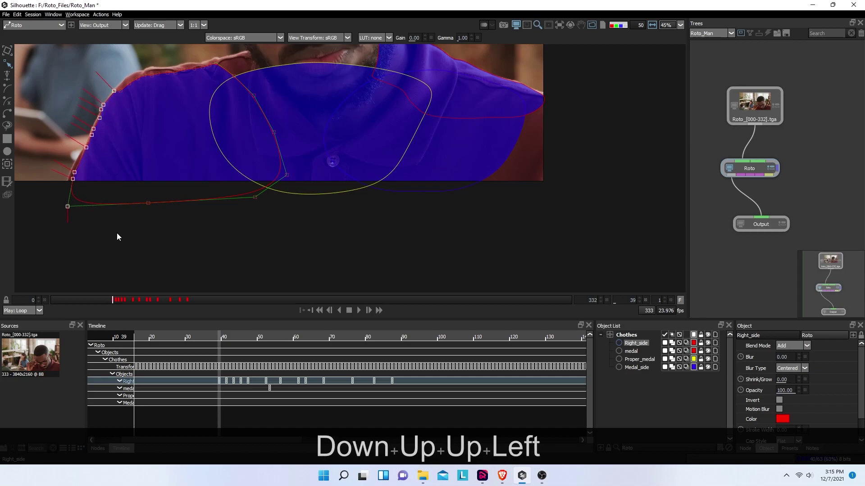
key(Right)
key(Right)
key(Right)
key(Right)
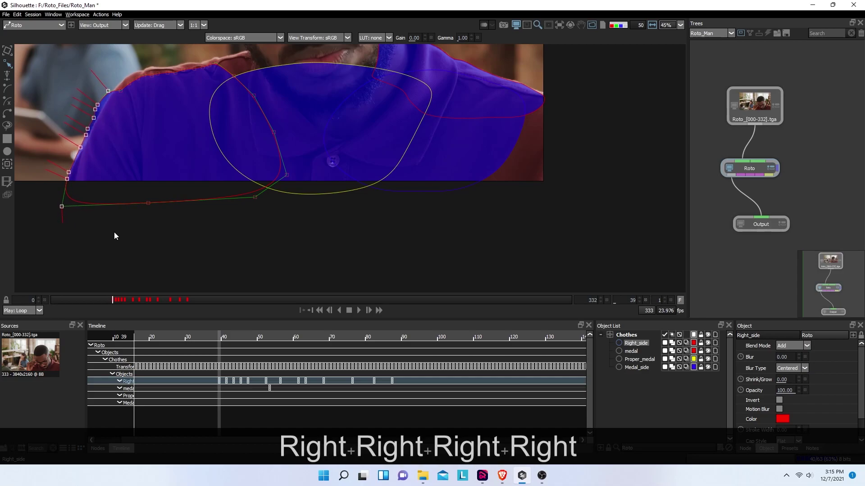
key(Right)
key(Right)
click(108, 222)
- Nudge the group of upper and middle sleeve points of Right_side slightly inward at frame 39
click(87, 133)
drag(71, 94, 104, 142)
key(Right)
key(Right)
key(Right)
key(Right)
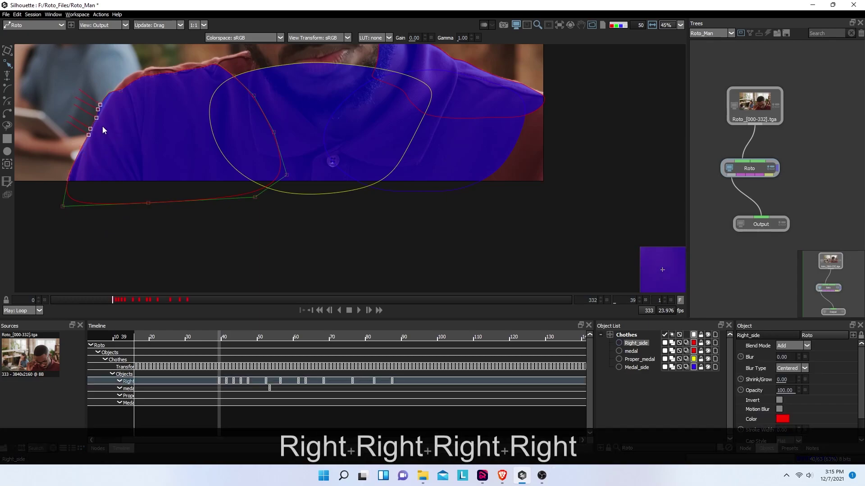
- Nudge only the uppermost outer sleeve points of Right_side further inward at frame 39
click(100, 118)
drag(90, 93, 103, 112)
key(Right)
key(Right)
key(Right)
key(Right)
key(Right)
key(Right)
key(Right)
click(113, 109)
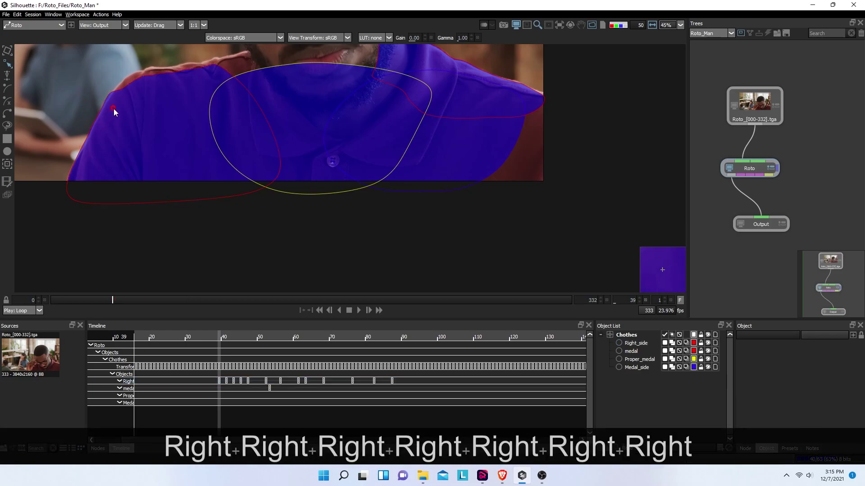
- Raise the two Right_side points where sleeve meets shoulder top and nudge the point just below them inward at frame 39
click(122, 91)
key(Up)
key(Up)
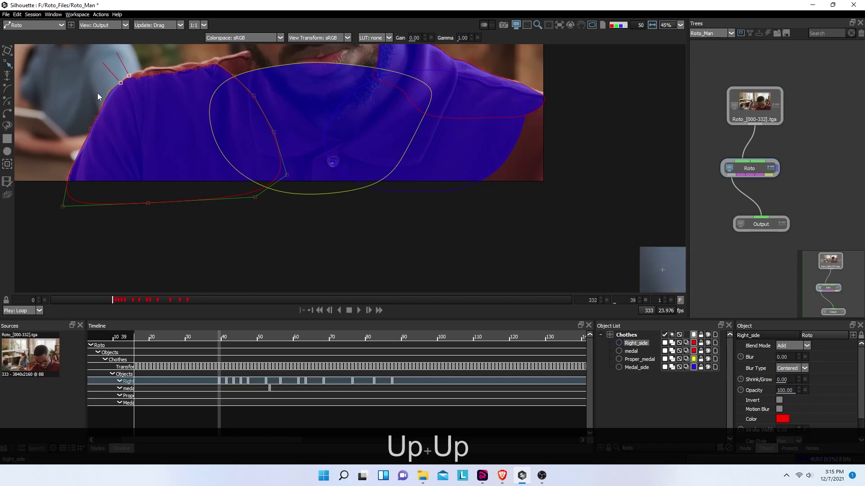
click(111, 90)
key(Right)
key(Right)
key(Right)
key(Right)
key(Right)
key(Right)
key(Right)
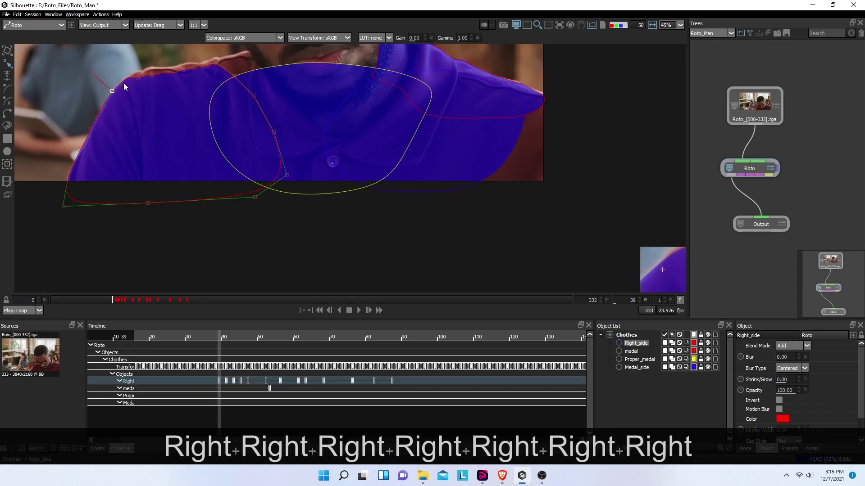
- Raise all Right_side points along the shoulder top to the collar and shift them slightly inward at frame 39
click(137, 79)
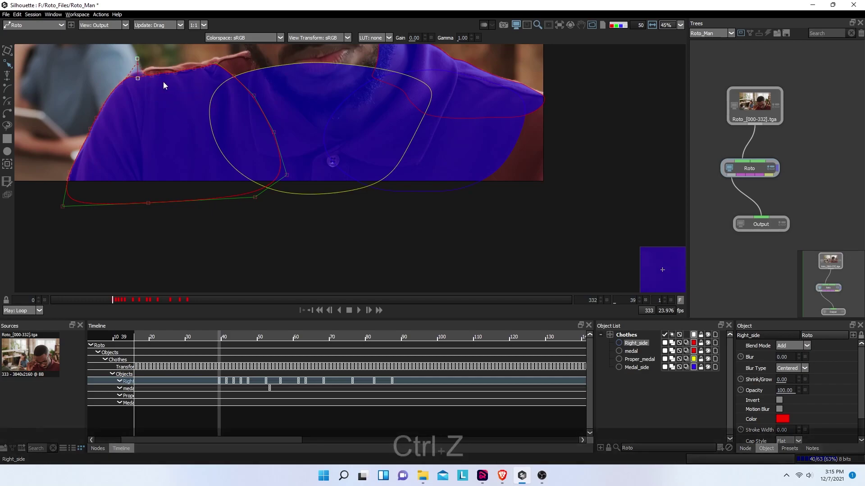
key(ctrl+z)
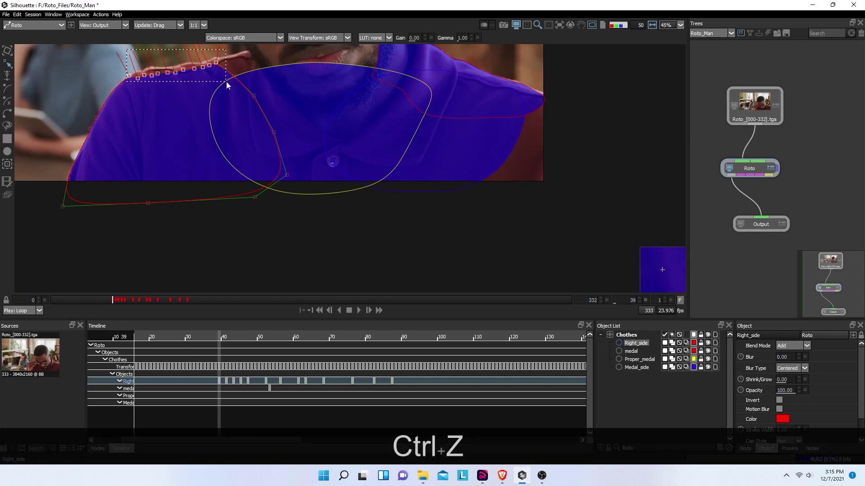
drag(225, 82, 228, 81)
key(Up)
key(Right)
key(Right)
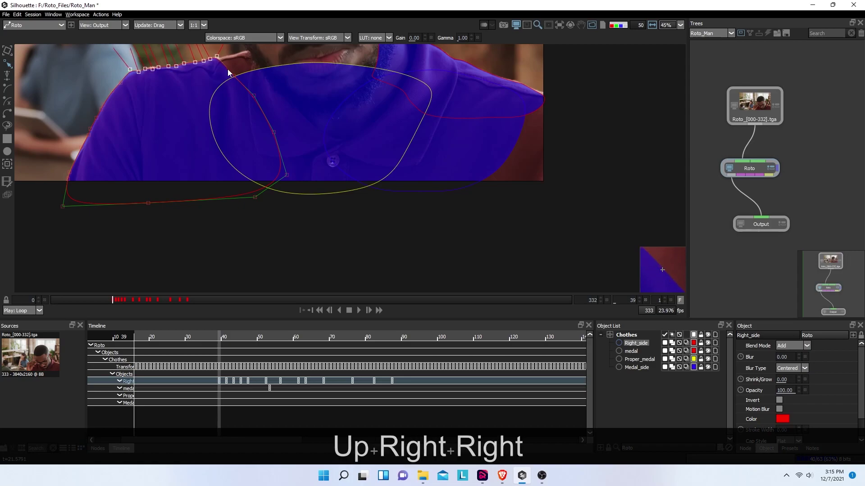
key(Right)
key(Right)
key(Down)
key(Down)
key(Down)
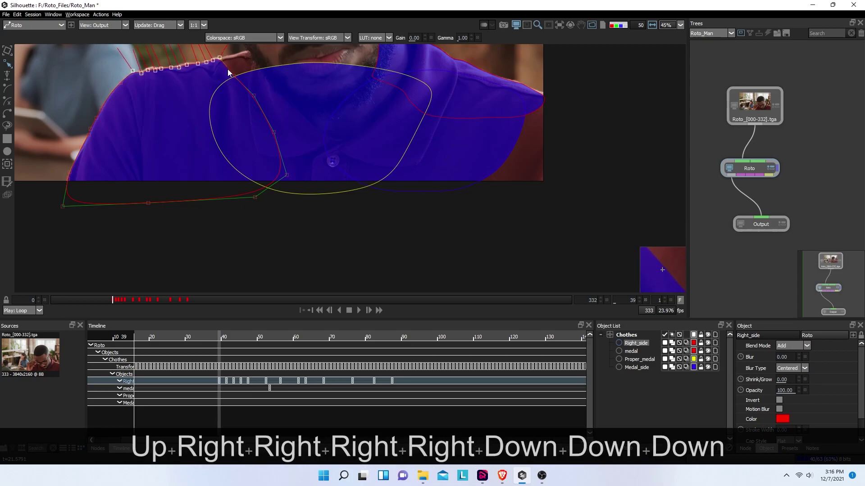
key(Up)
click(242, 62)
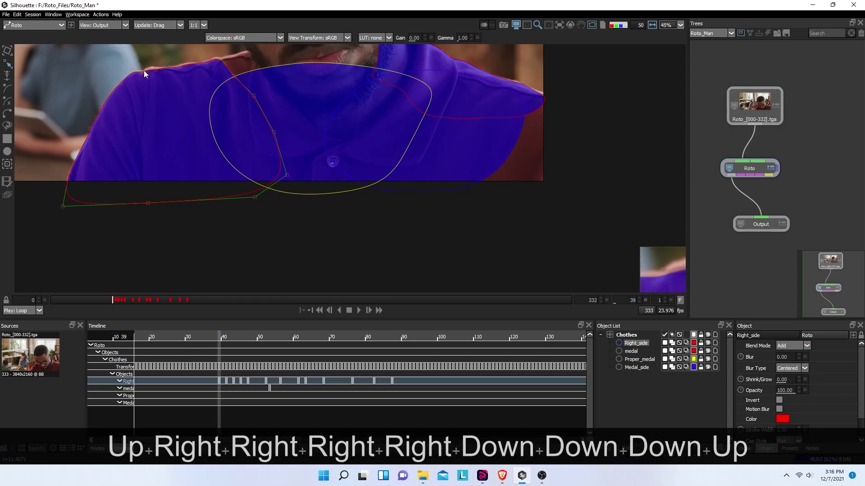
- Reposition individual Right_side points along the shoulder top to follow the shirt's folds at frame 39
scroll(145, 70, up, 3)
click(138, 74)
click(160, 62)
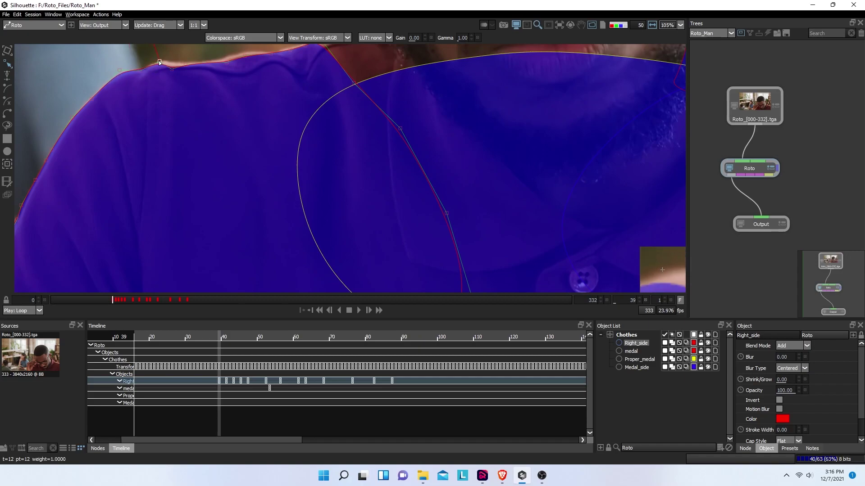
drag(160, 62, 178, 66)
click(211, 62)
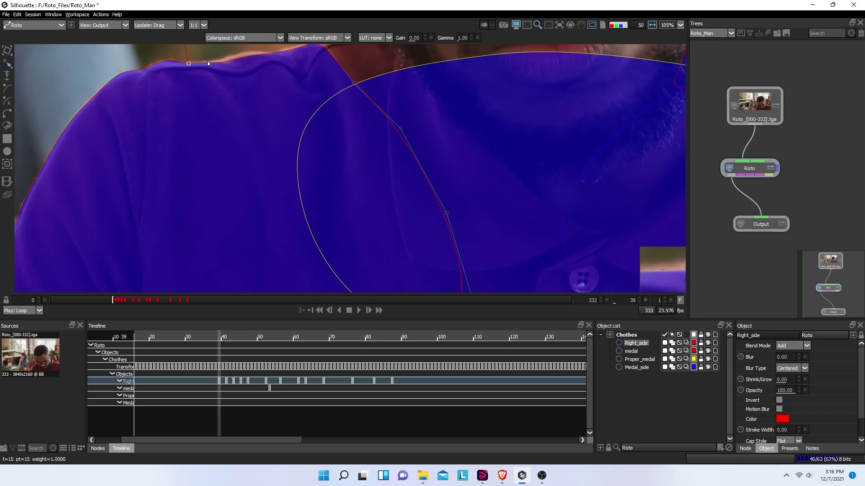
click(228, 54)
drag(242, 56, 266, 52)
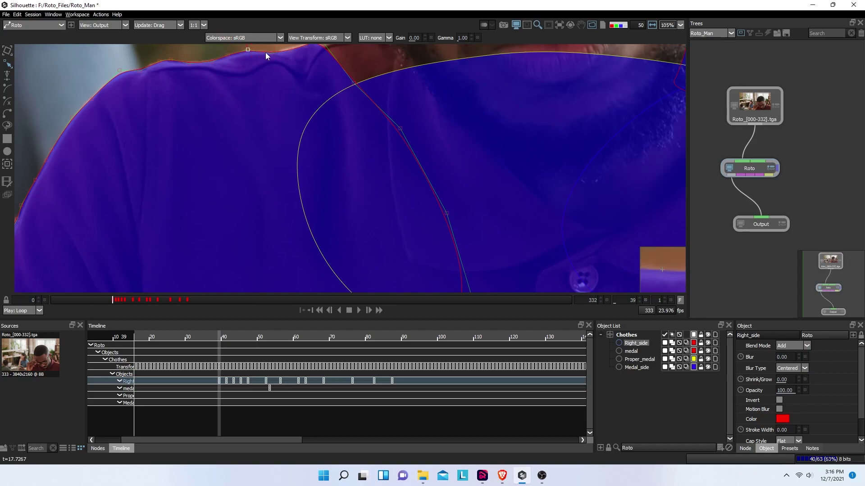
scroll(295, 97, down, 2)
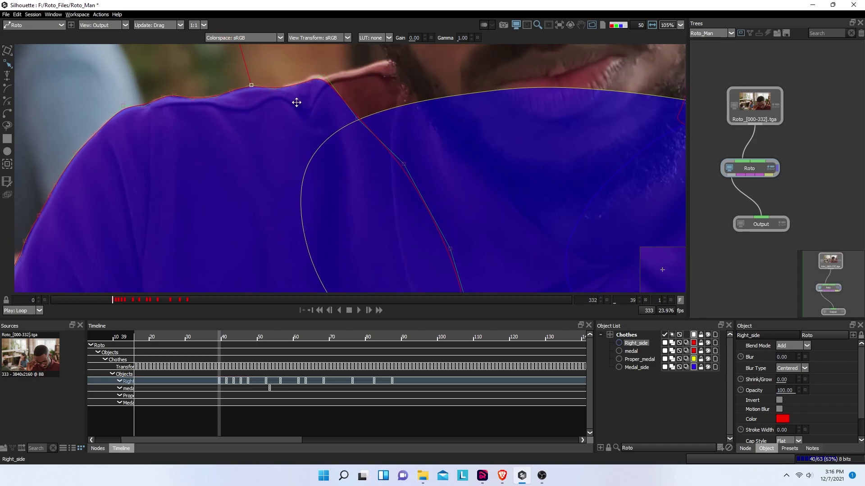
scroll(308, 91, down, 2)
scroll(308, 91, down, 1)
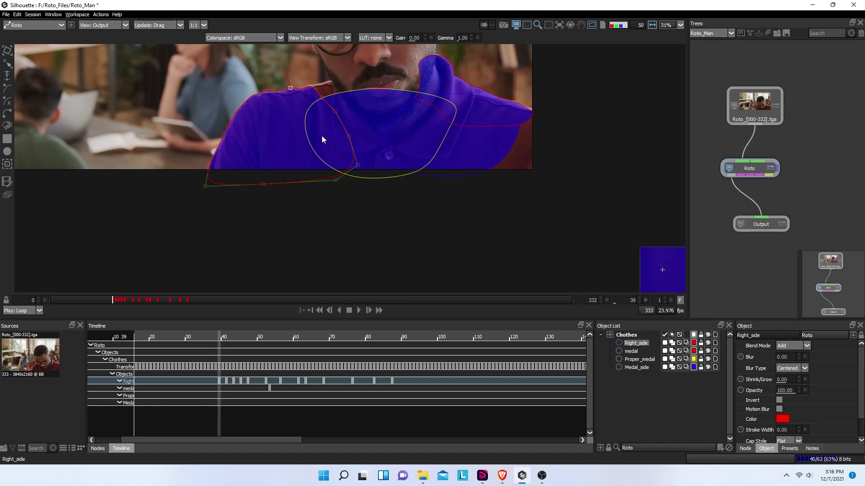
- At frame 34, move the entire Right_side shape up so its upper outline meets the shirt's shoulder
drag(109, 301, 105, 304)
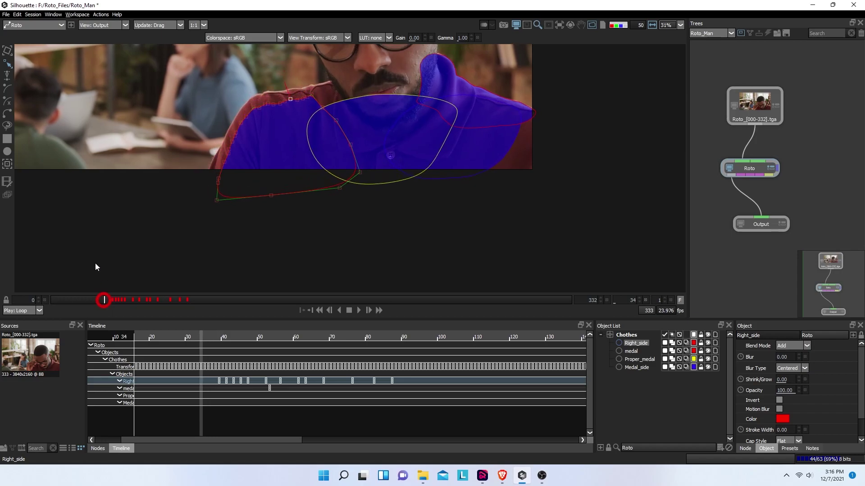
click(8, 52)
click(261, 160)
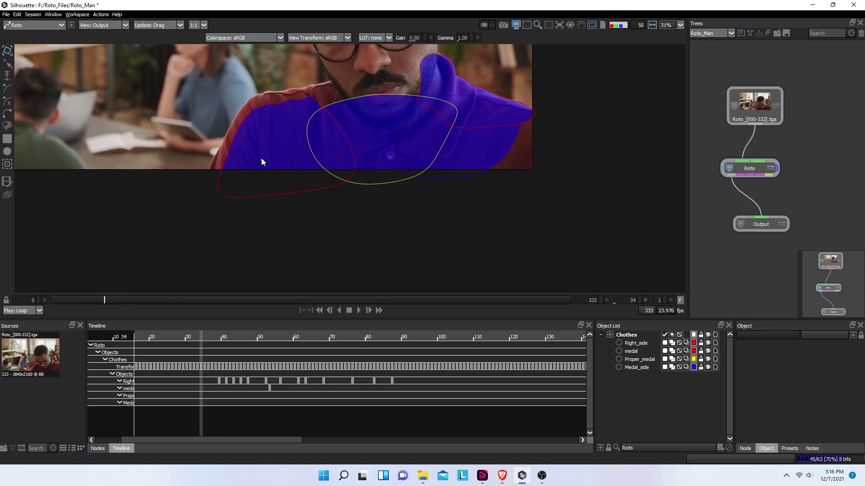
click(218, 179)
key(Up)
key(Up)
key(Up)
key(Up)
key(Up)
key(Up)
key(Up)
key(Up)
key(Up)
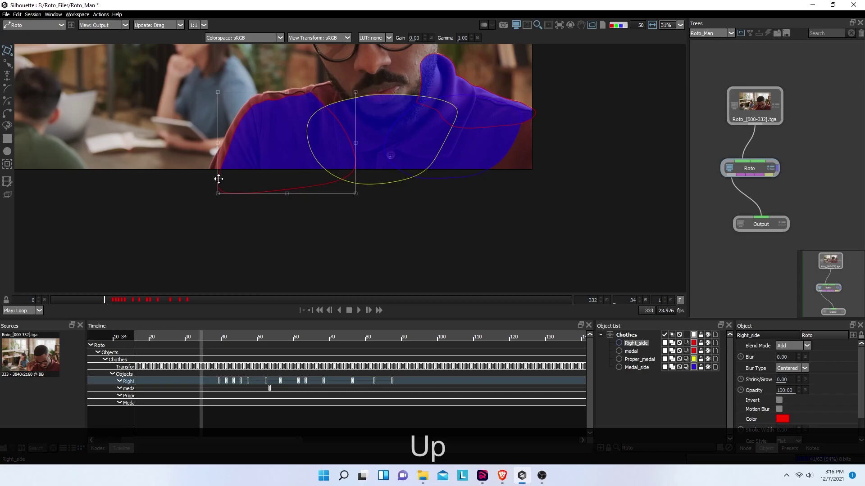
key(Left)
key(Left)
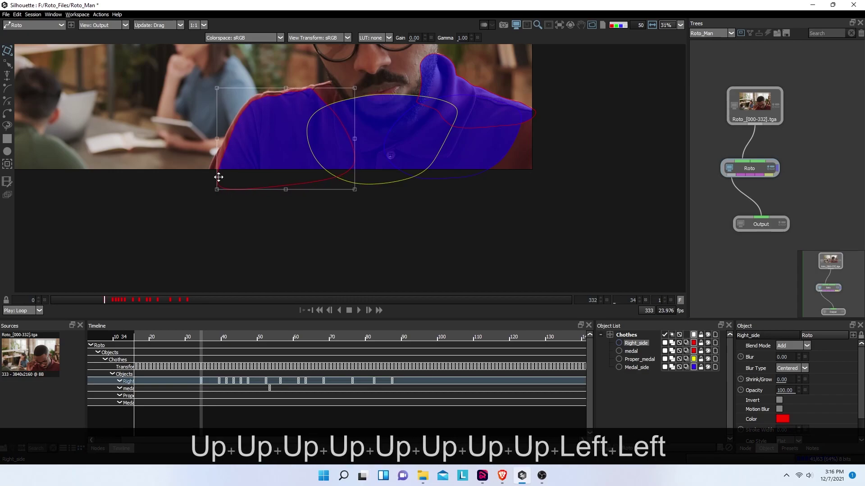
key(Up)
key(Up)
key(Up)
key(Up)
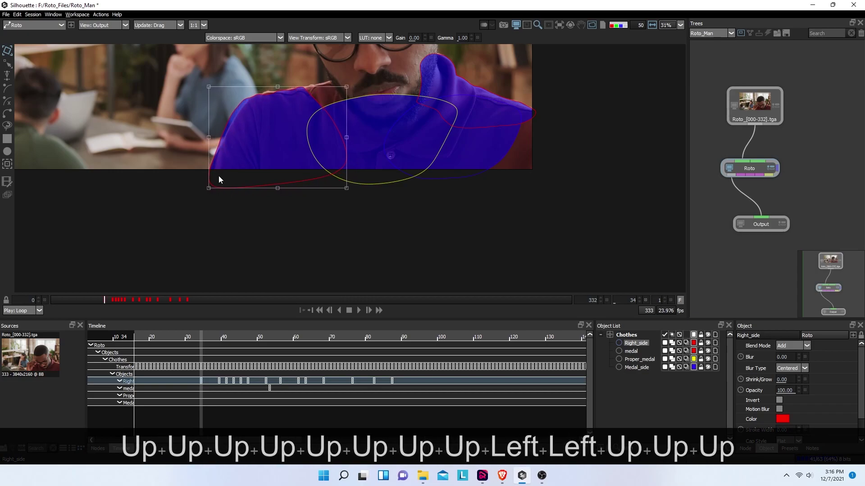
key(Right)
key(Right)
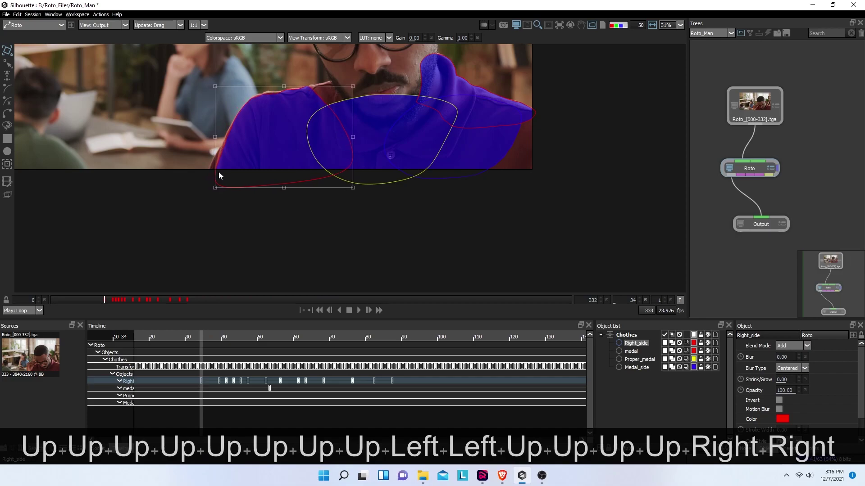
key(Right)
key(Right)
key(Up)
key(Right)
key(Up)
key(Right)
key(Up)
key(Up)
key(Up)
key(Right)
key(Up)
key(Right)
key(Up)
key(Right)
key(Down)
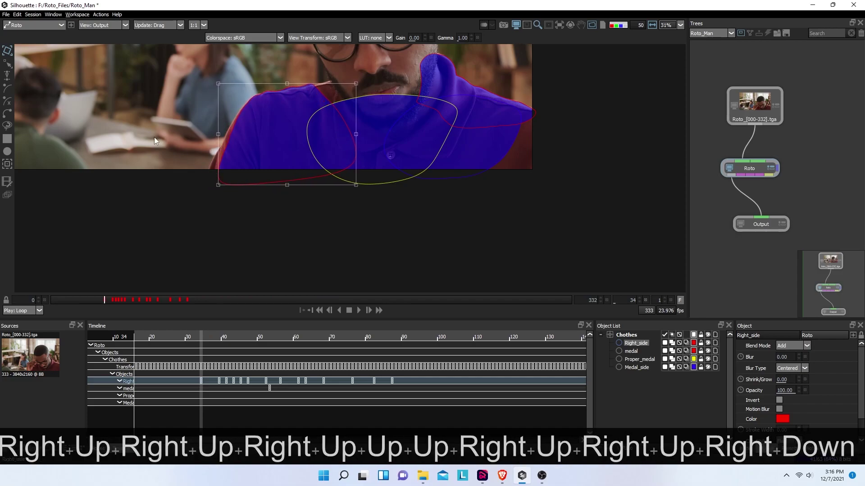
- Move the Right_side points along the lower half of the outer sleeve outward at frame 34
click(8, 67)
drag(174, 135, 235, 215)
key(Left)
key(Left)
key(Left)
key(Left)
key(Left)
key(Left)
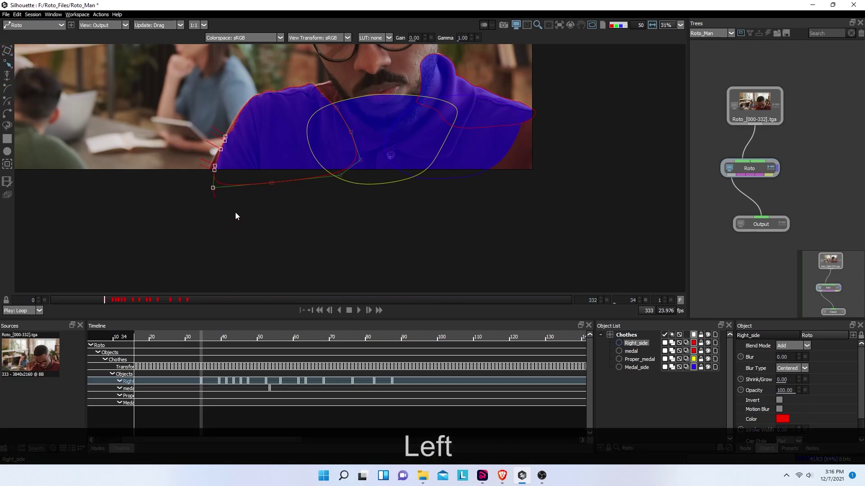
- Push only the lowest Right_side sleeve points, around the bottom edge of the image, further outward at frame 34
drag(199, 163, 220, 196)
key(Left)
key(Left)
key(Left)
key(Left)
- Fine-tune the horizontal position of the Right_side point beside the background forearm to match the sleeve edge at frame 34
scroll(216, 150, up, 5)
drag(205, 102, 227, 193)
key(Right)
key(Right)
key(Right)
key(Right)
key(Right)
key(Right)
key(Right)
key(Right)
key(Right)
key(Right)
key(Right)
key(Left)
key(Left)
key(Left)
key(Left)
key(Left)
key(Left)
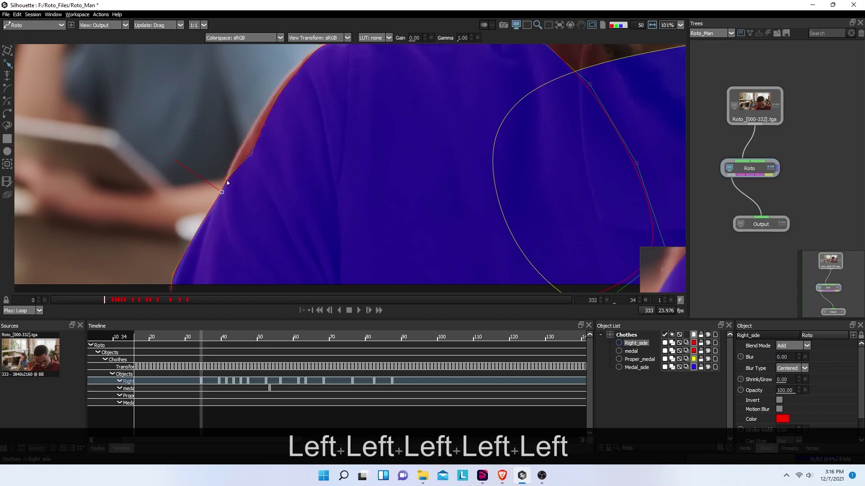
- Move the next Right_side point up the sleeve, just above the background forearm, outward to the shirt edge at frame 34
click(251, 154)
key(Left)
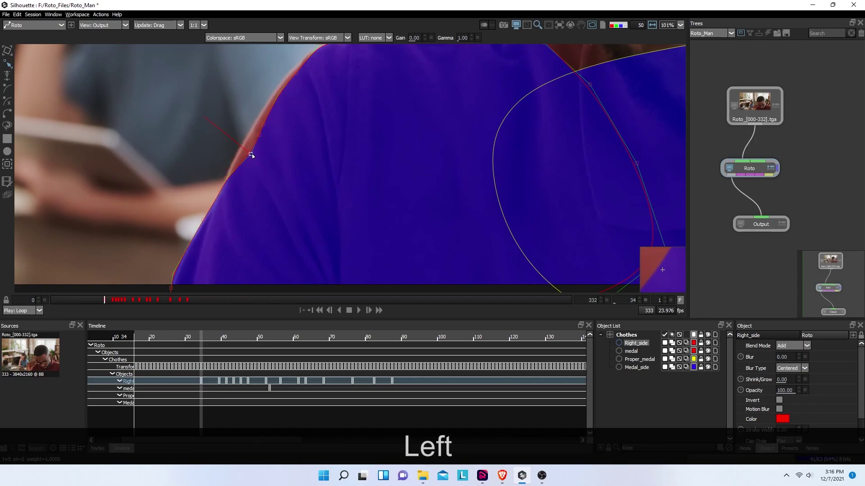
key(Up)
key(Right)
key(Right)
key(Right)
- Move the following mid-sleeve point of Right_side outward and slightly up to the shirt edge at frame 34
click(259, 135)
key(Left)
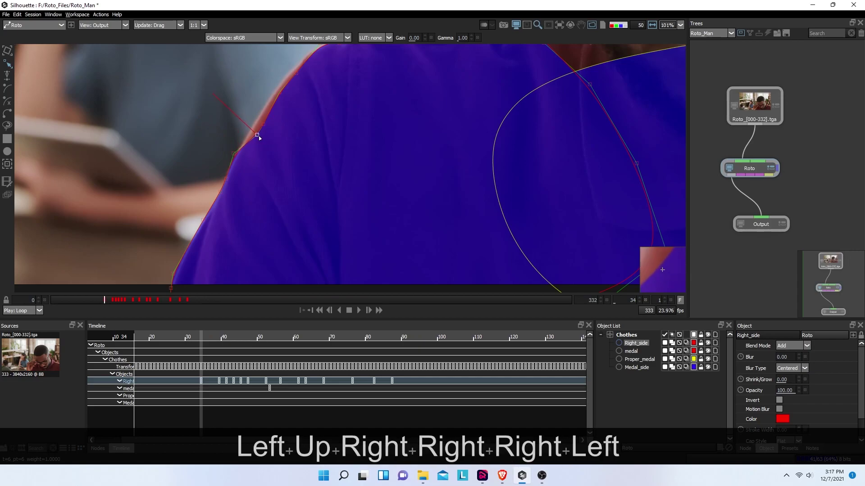
key(Up)
key(Right)
key(Up)
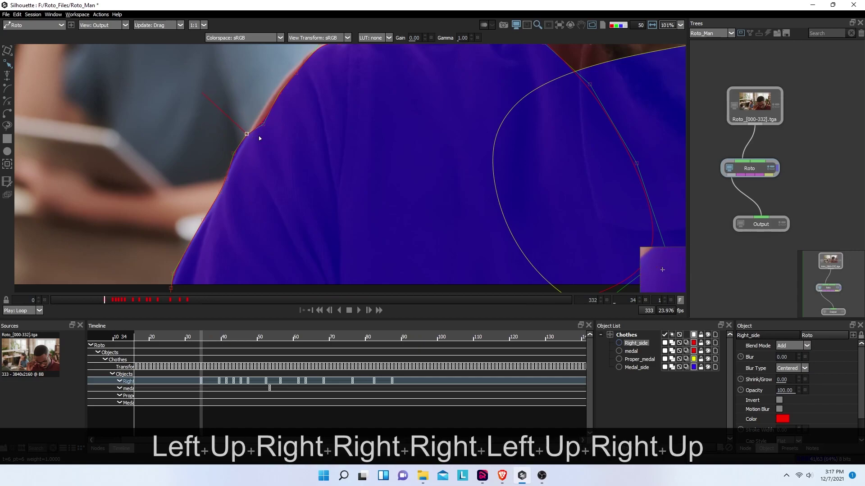
- Fine-tune the two mid-sleeve points of Right_side above the background forearm to the shirt edge at frame 34
key(Right)
key(Right)
key(Down)
key(Down)
key(Down)
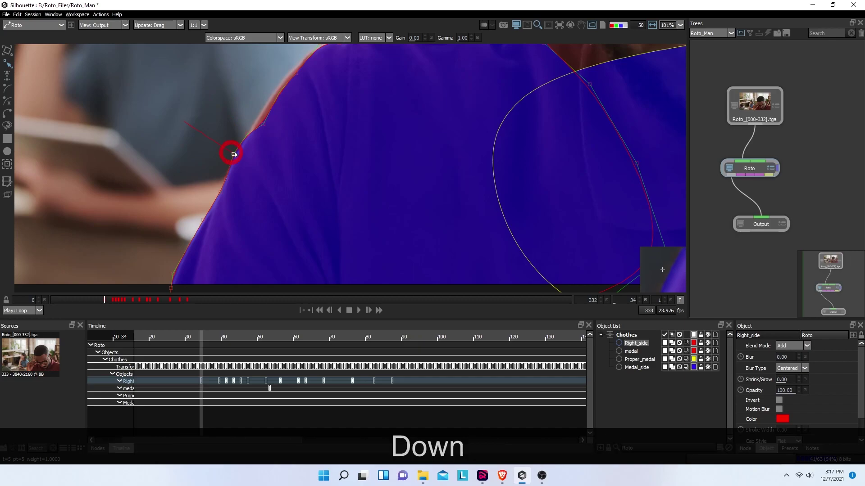
key(Right)
key(Right)
key(Right)
key(Right)
- Move the upper-sleeve points of Right_side up and outward to the shirt edge below the shoulder at frame 34
click(263, 124)
key(Up)
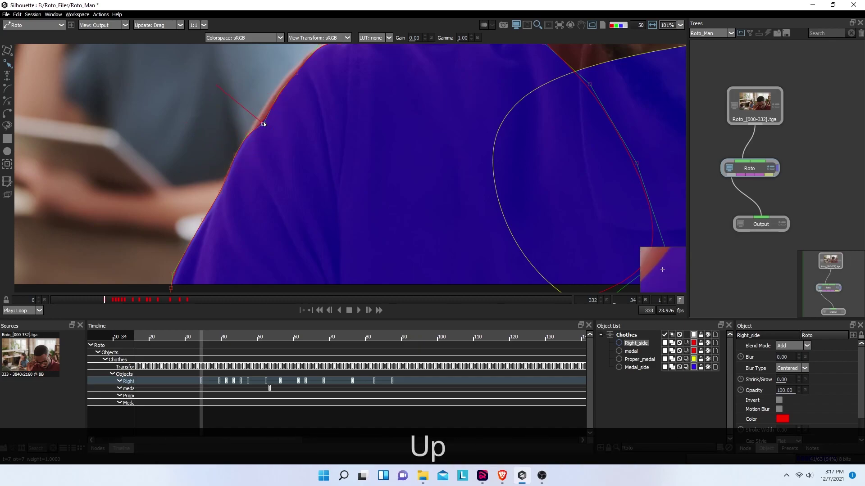
key(Up)
key(Up)
key(Up)
key(Up)
key(Up)
key(Up)
key(Up)
key(Up)
key(Up)
key(Up)
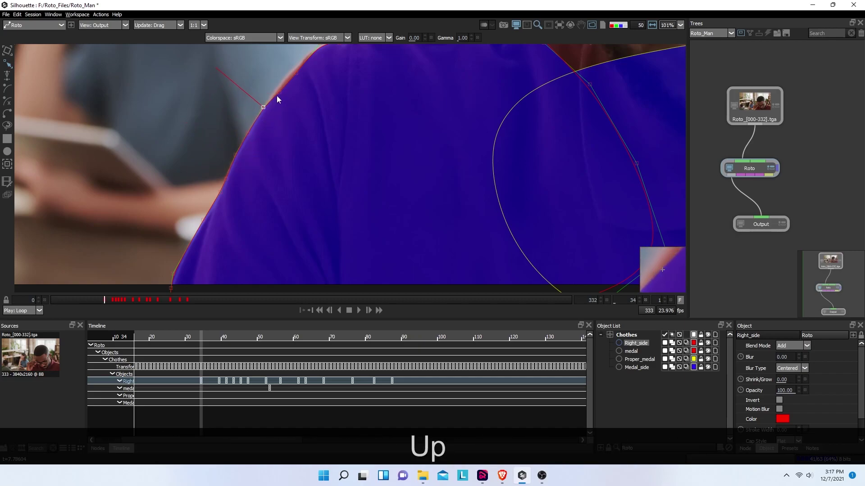
drag(279, 93, 295, 75)
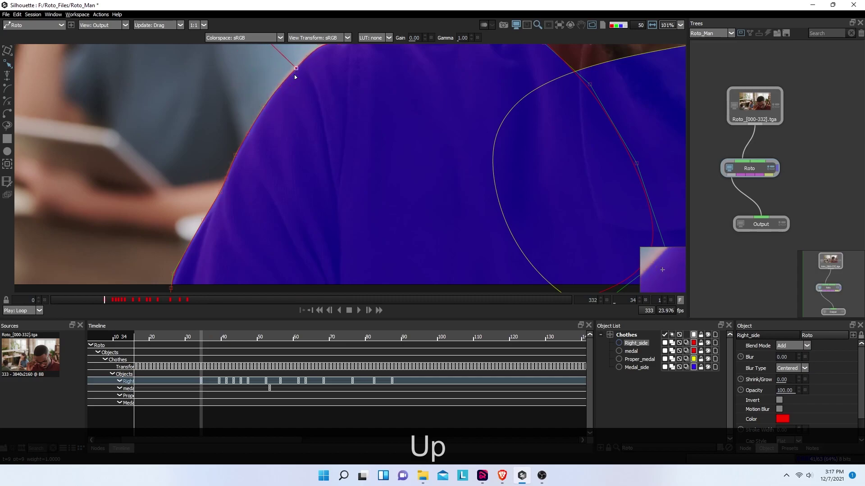
- Shift the three Right_side points at the collar end of the shoulder slightly right and down at frame 34
key(shift)
key(shift)
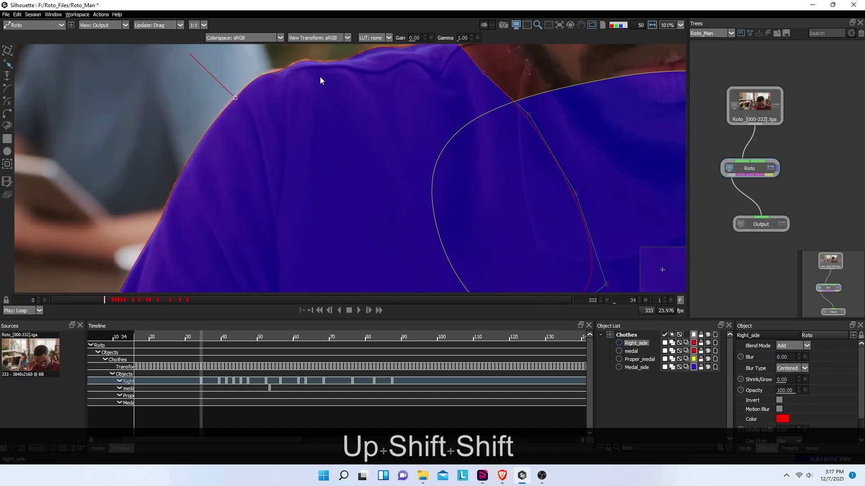
scroll(299, 115, down, 2)
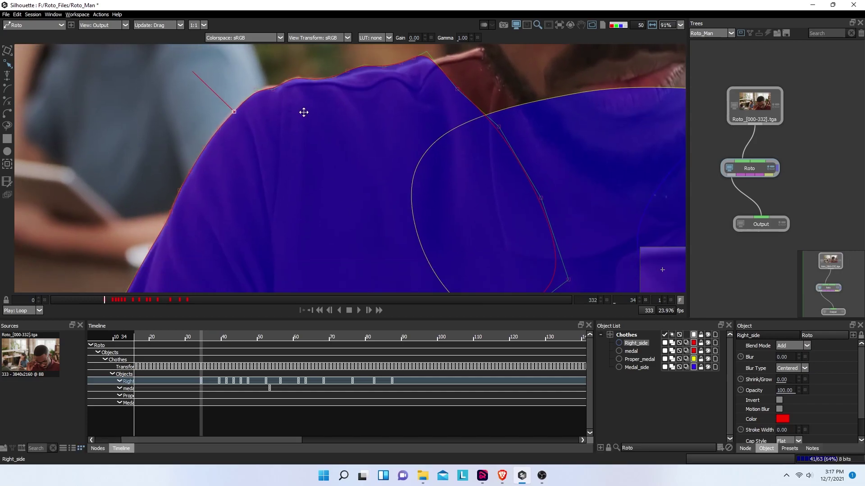
scroll(305, 118, up, 4)
drag(411, 68, 464, 98)
key(Down)
key(Right)
key(Right)
key(Right)
key(Right)
key(Right)
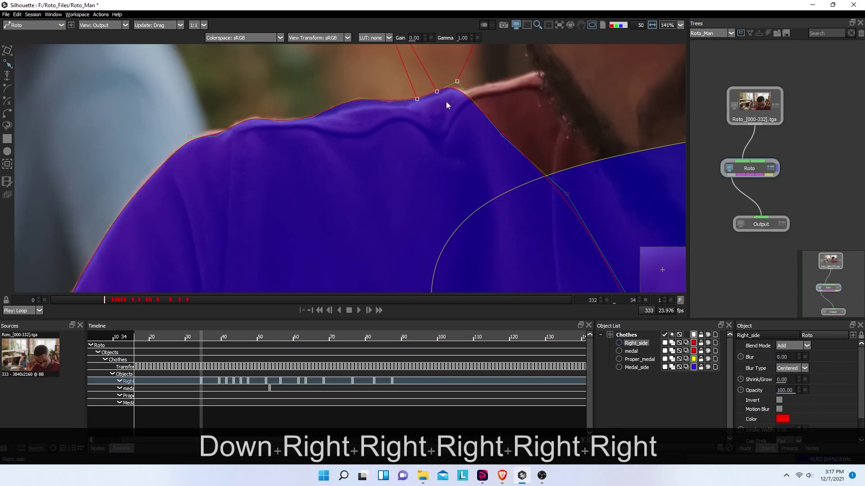
key(Right)
key(Right)
key(Right)
key(Down)
key(Down)
key(Down)
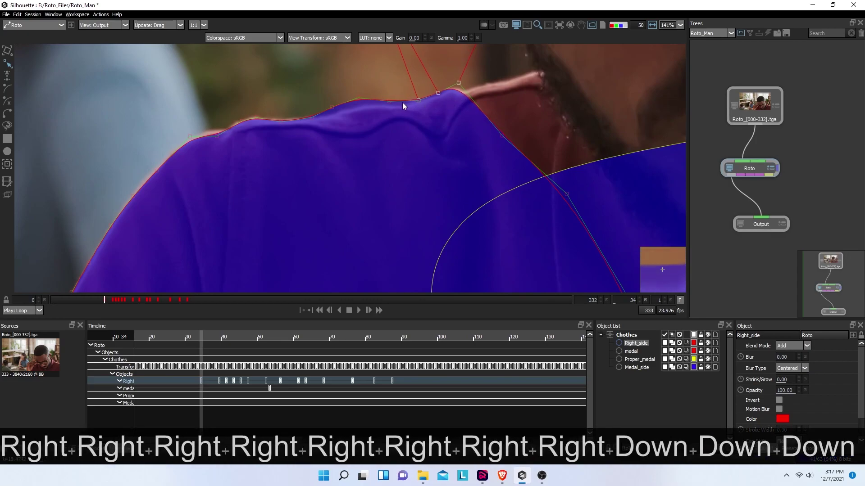
- Lower the two Right_side points on the middle of the shoulder line to the fabric edge at frame 34
click(358, 102)
key(Down)
key(Down)
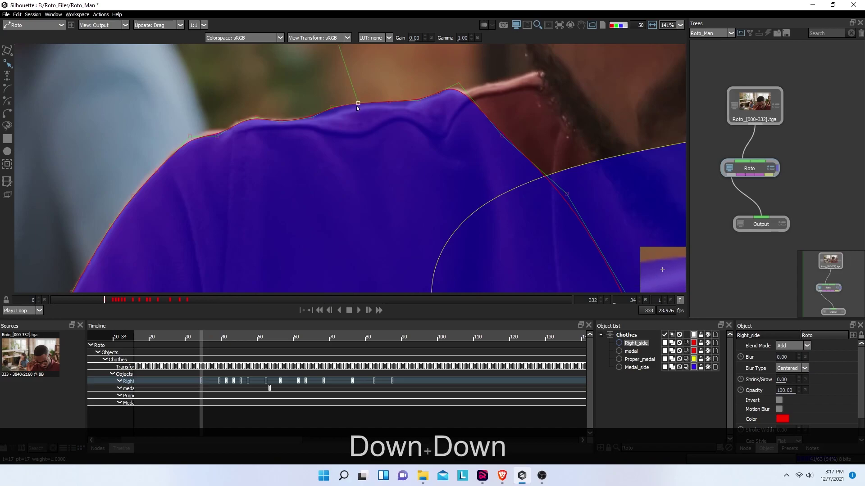
key(Down)
key(Down)
click(329, 104)
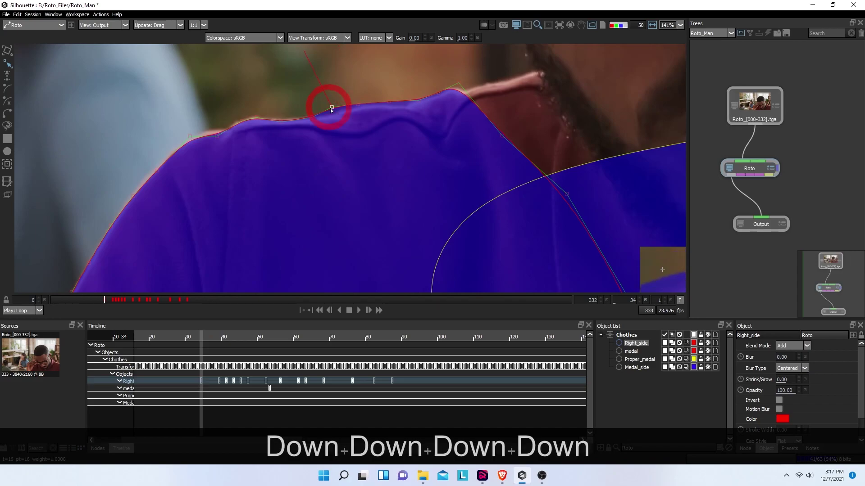
scroll(331, 108, down, 3)
key(Down)
key(Down)
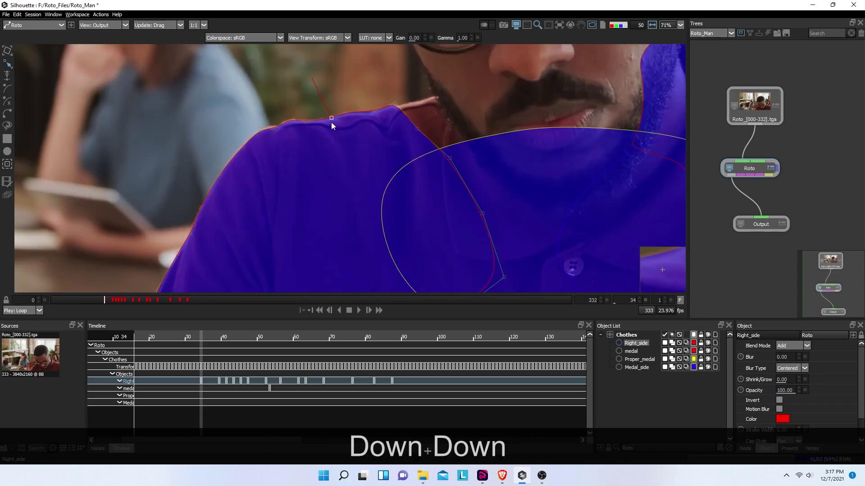
- Add a Right_side keyframe at frame 37 by minimally nudging its lower sleeve points
scroll(331, 123, down, 3)
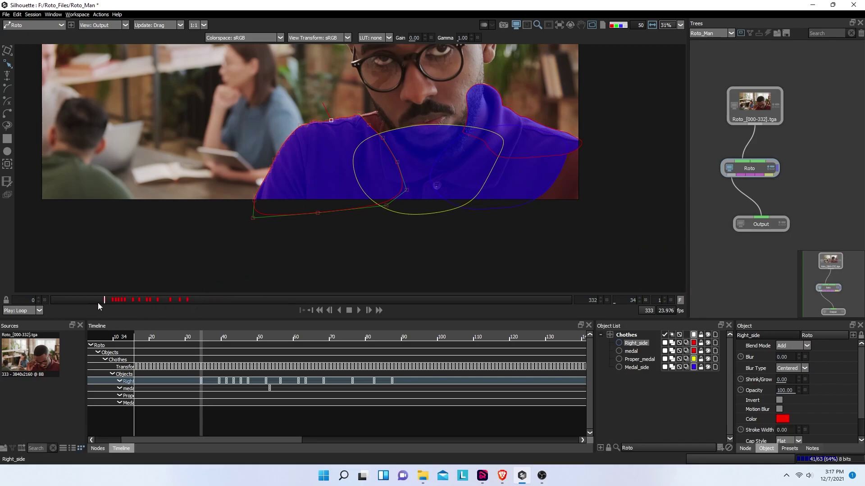
drag(104, 301, 110, 301)
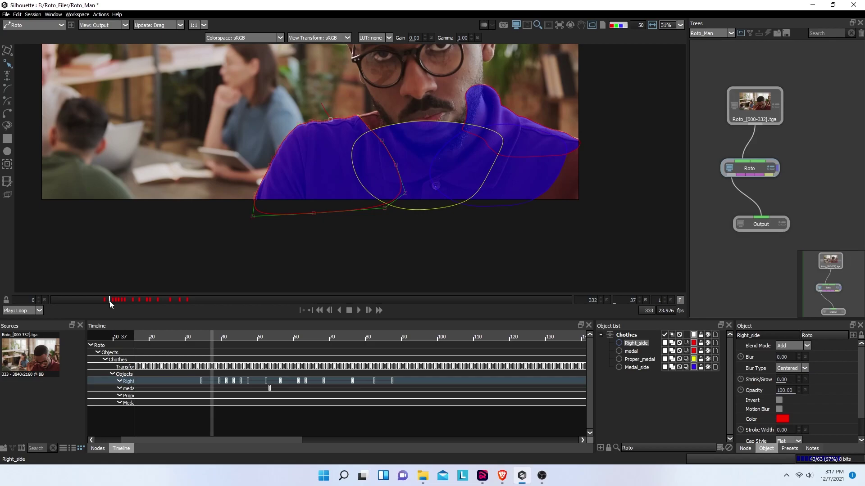
drag(211, 136, 272, 230)
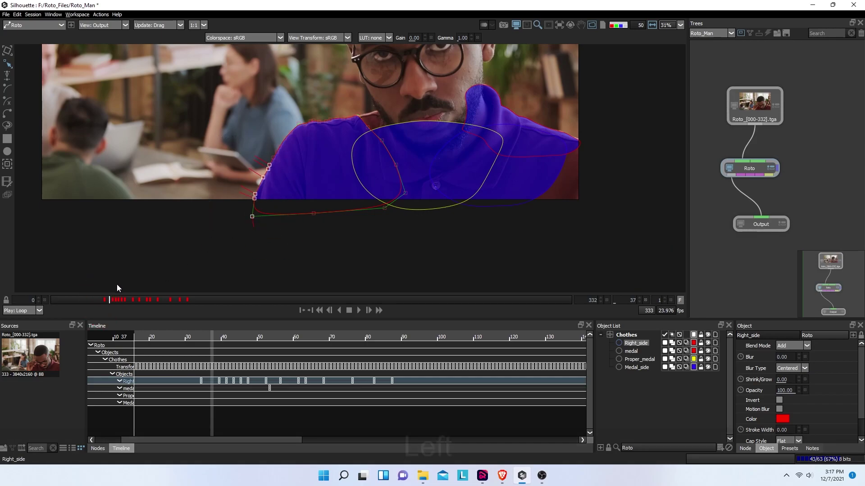
key(Left)
key(Right)
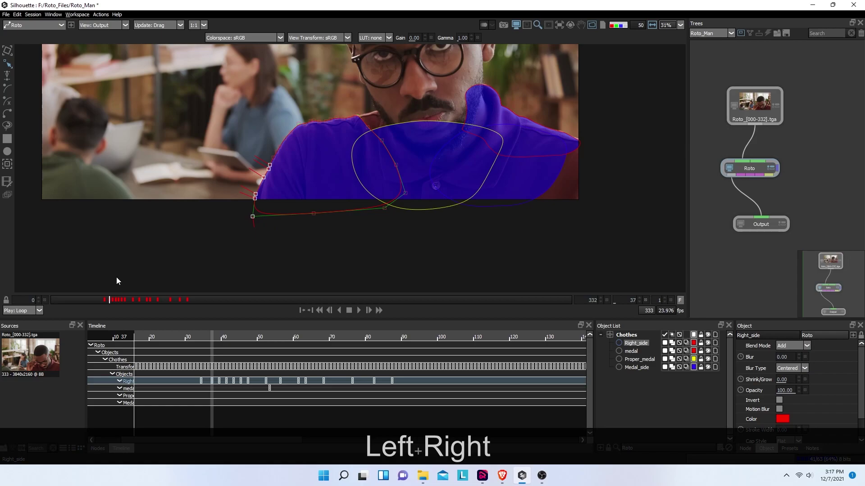
- At frame 30, move the group of lower-sleeve Right_side points outward and slightly up to the shirt edge
click(98, 299)
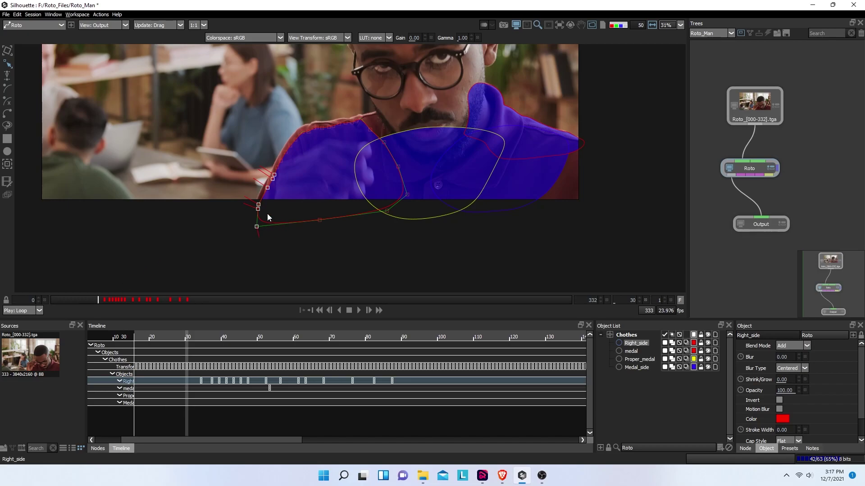
scroll(267, 218, up, 4)
drag(177, 93, 309, 258)
key(Left)
key(Left)
key(Left)
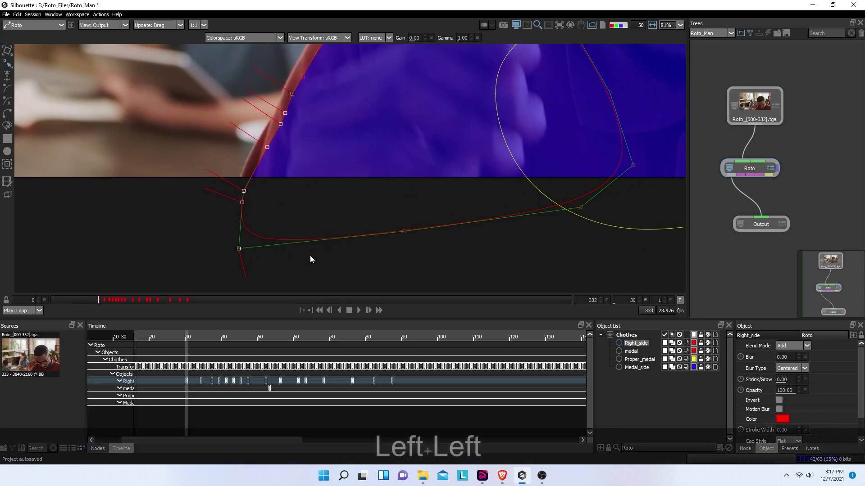
key(Up)
key(Up)
key(Up)
key(Up)
key(Up)
key(Up)
key(Up)
key(Up)
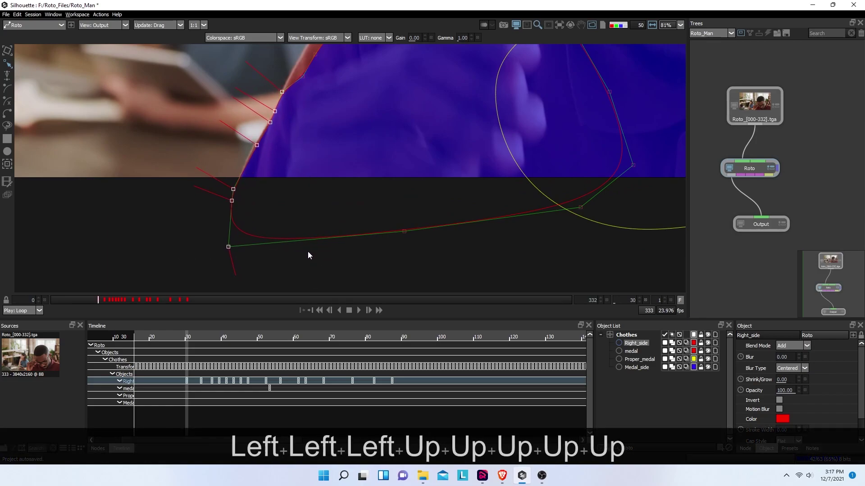
- Move the individual Right_side points along the upper sleeve outward to the shirt edge at frame 30
click(284, 145)
scroll(284, 145, up, 2)
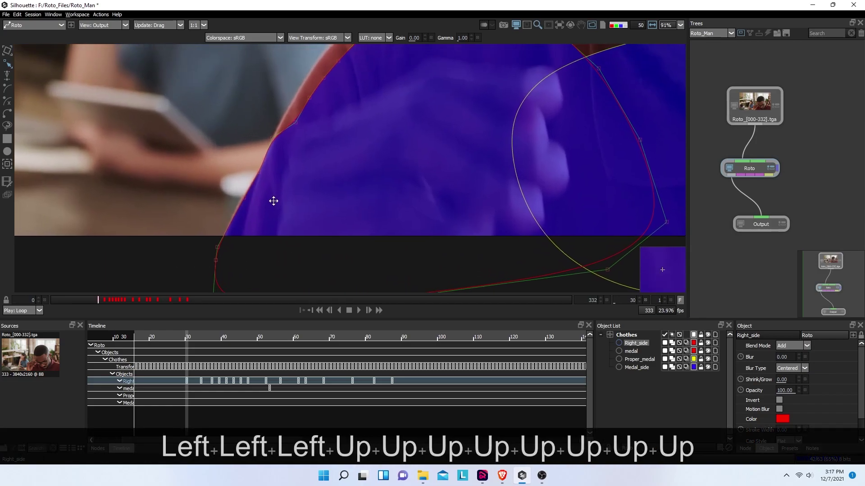
click(282, 163)
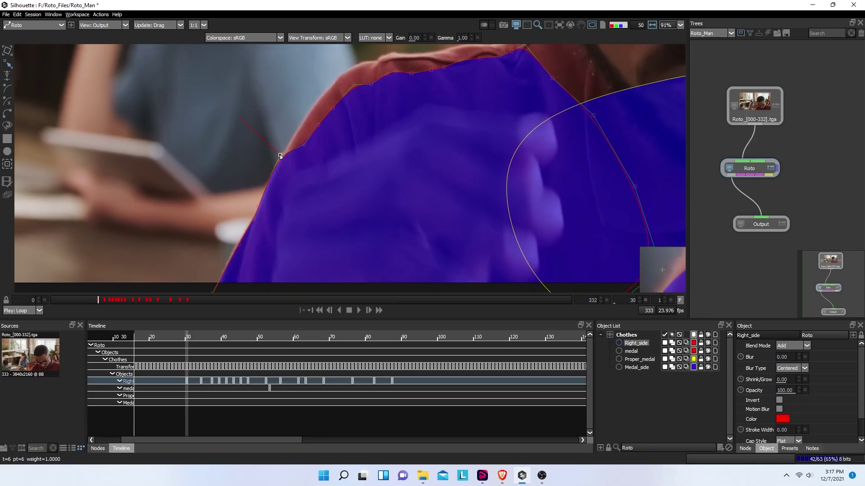
drag(302, 143, 327, 87)
click(332, 107)
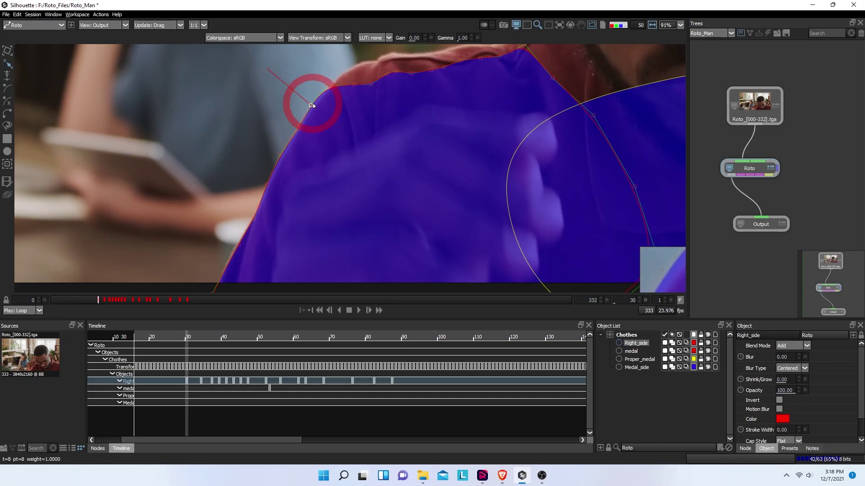
click(312, 104)
- Raise the Right_side points along the outer half of the shoulder to the shirt's top edge at frame 30
click(356, 84)
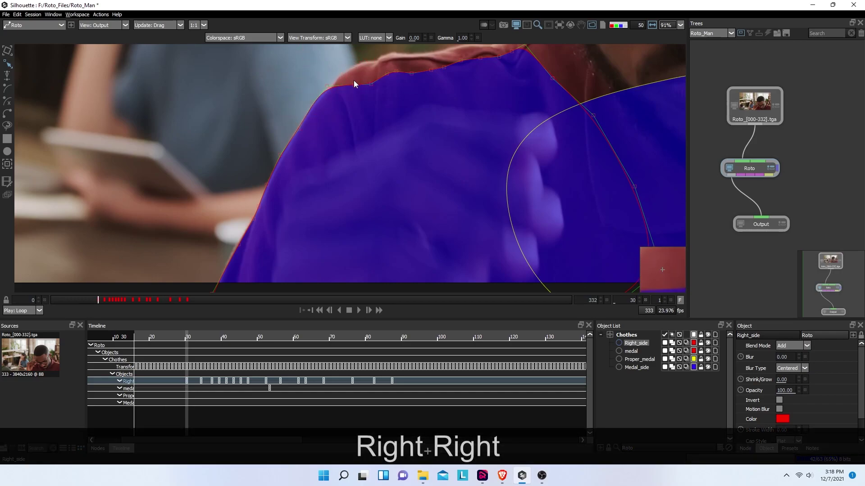
drag(354, 85, 357, 66)
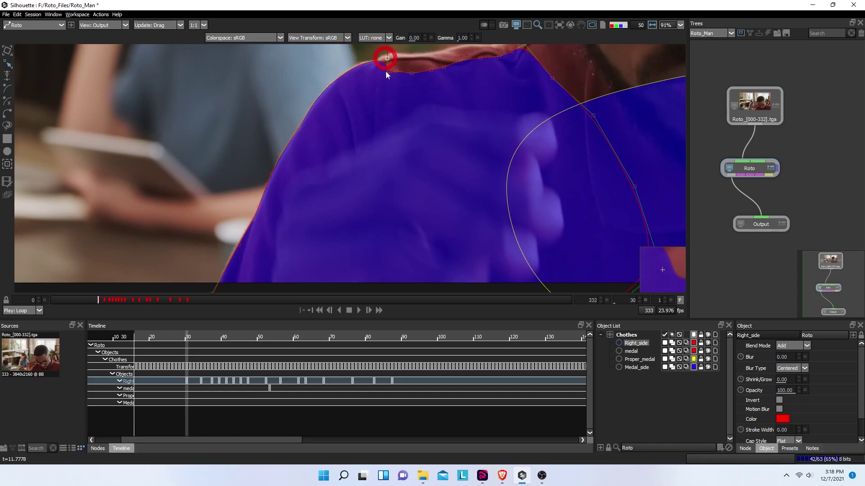
drag(386, 71, 439, 63)
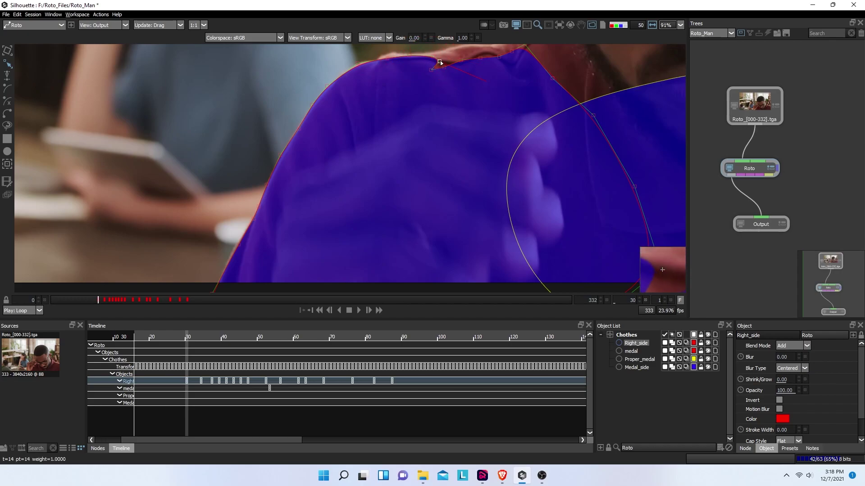
click(445, 67)
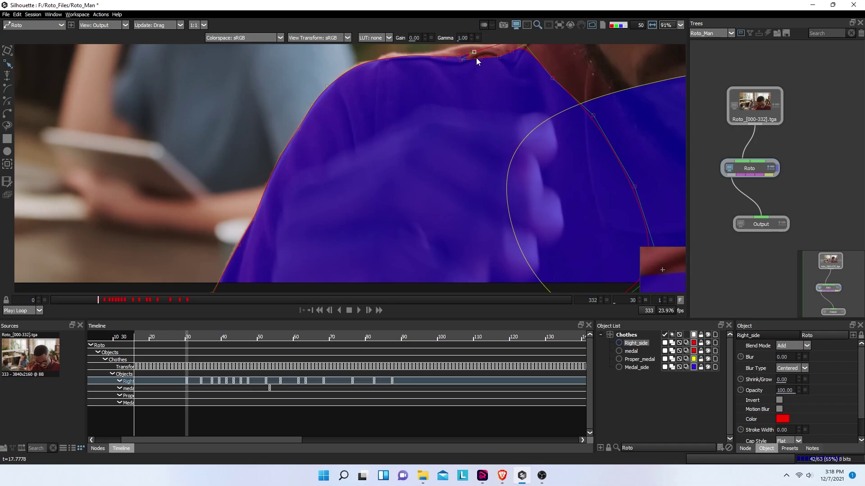
- Move the Right_side corner point toward the collar and raise the neighbouring shoulder points at frame 30
drag(490, 59, 497, 182)
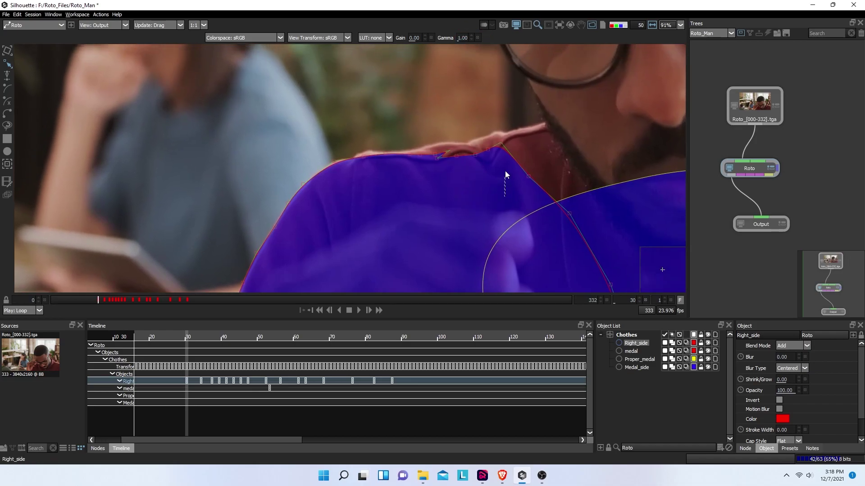
drag(464, 139, 471, 158)
click(438, 156)
click(466, 153)
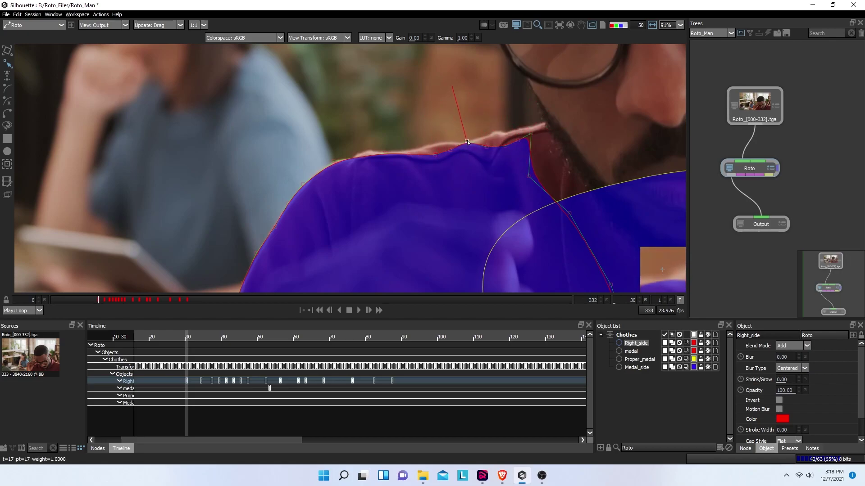
- Refine the Right_side points along the middle of the shoulder so the outline follows the fabric edge at frame 30
scroll(403, 166, up, 2)
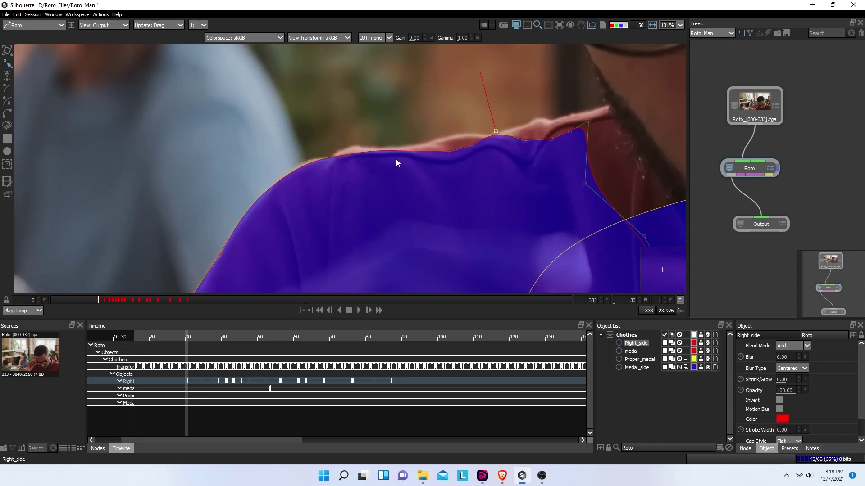
click(350, 148)
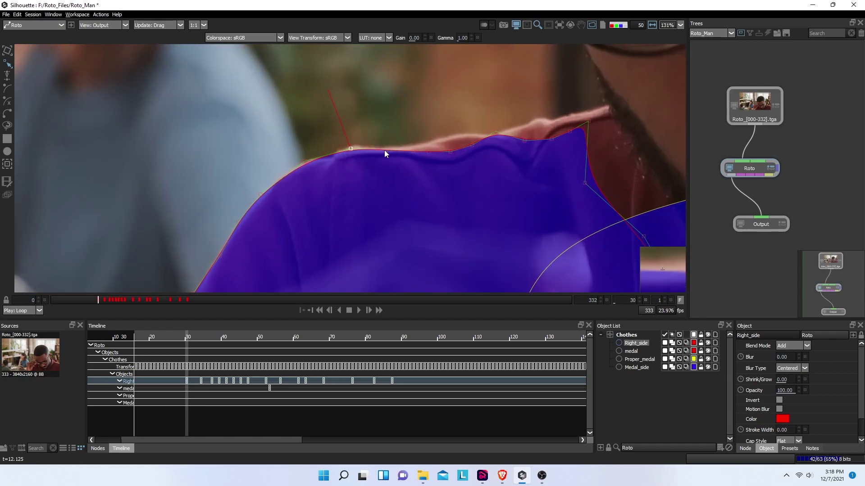
drag(351, 148, 408, 143)
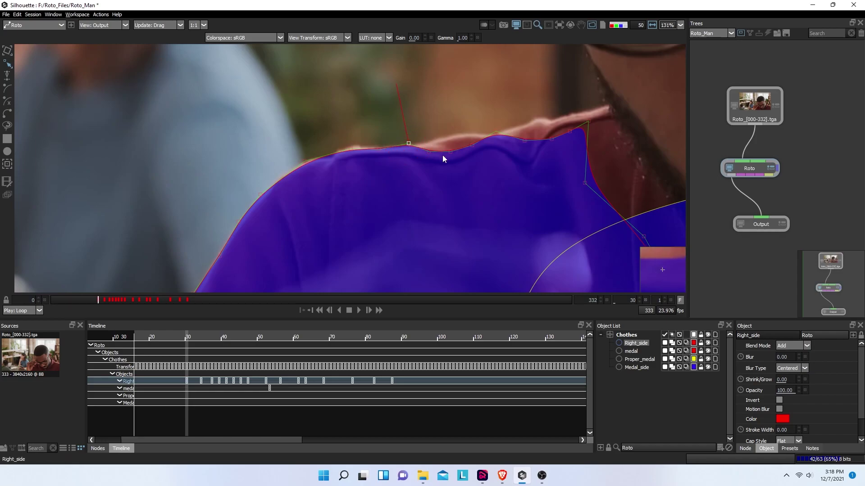
click(431, 141)
drag(451, 152, 495, 136)
- Raise the Right_side points at the collar end of the shoulder and move the inner neck-side point toward the beard at frame 30
drag(551, 139, 569, 112)
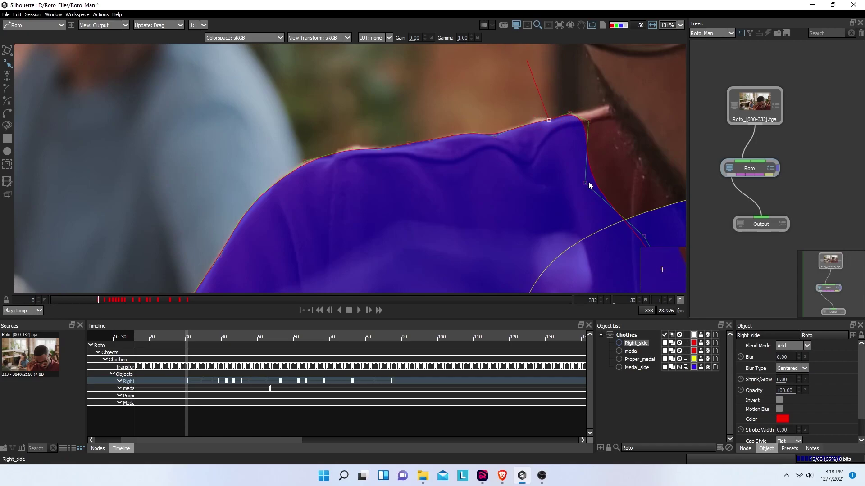
drag(584, 181, 626, 168)
scroll(594, 172, down, 8)
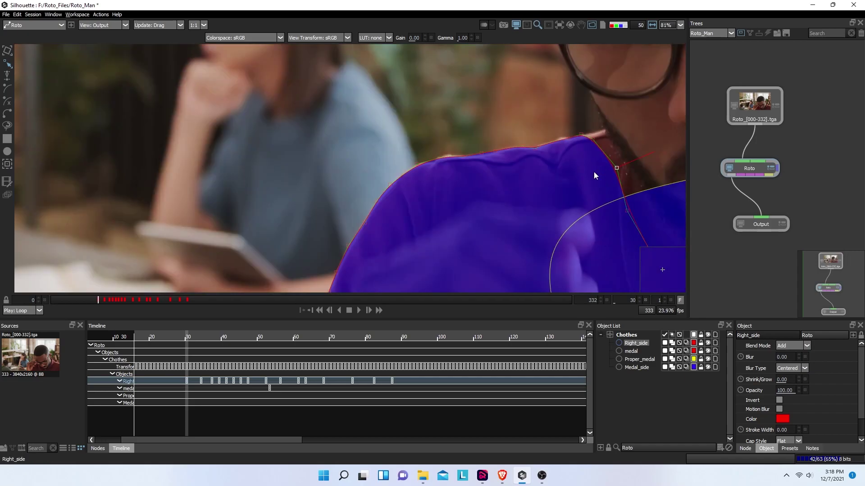
- Move the two lowest Right_side sleeve points, just below the image's bottom edge, up and slightly inward at frame 30
scroll(523, 212, up, 4)
scroll(496, 201, up, 4)
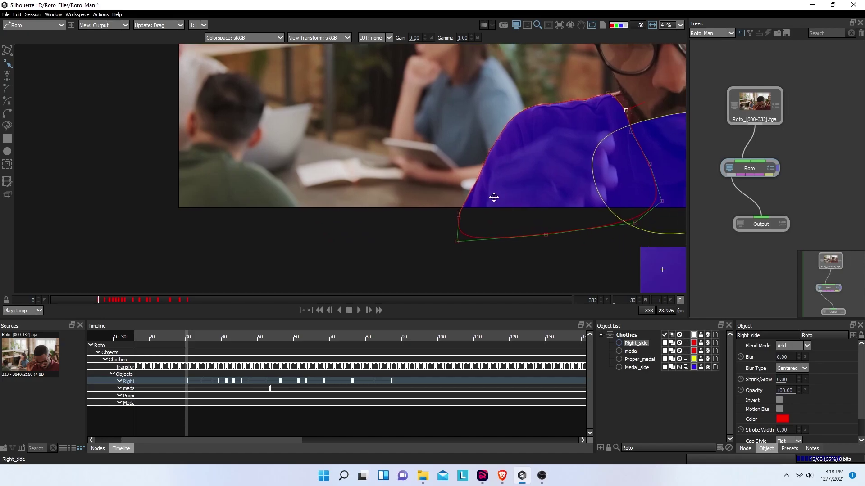
drag(455, 198, 479, 243)
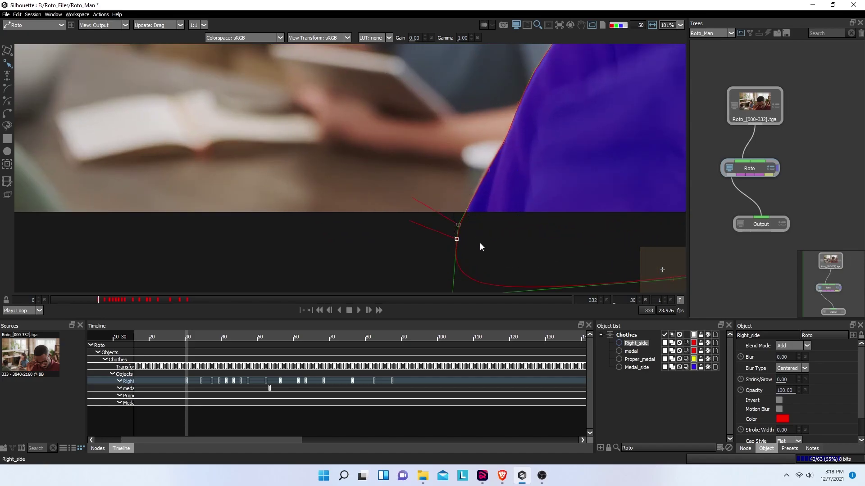
key(Up)
key(Up)
key(Up)
key(Up)
key(Up)
key(Up)
key(Up)
key(Up)
key(Up)
key(Up)
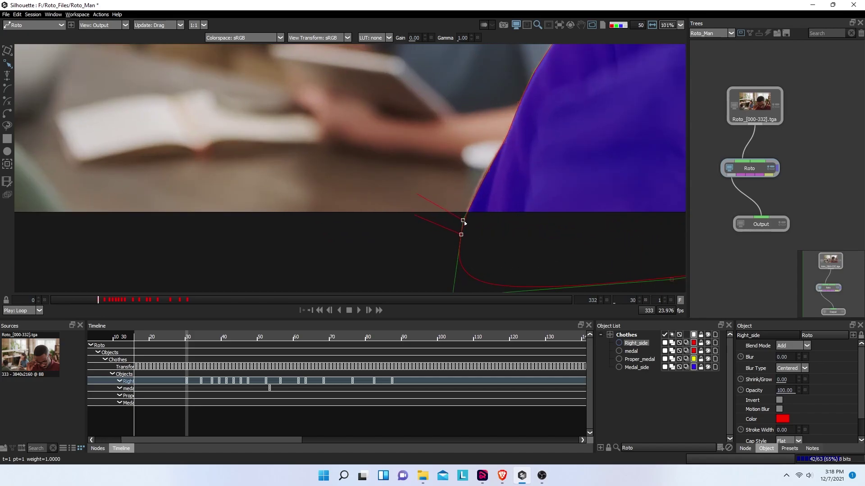
- Move the whole Right_side shape upward at frame 26 so its top edge meets the shirt's shoulder
click(352, 234)
scroll(404, 257, down, 3)
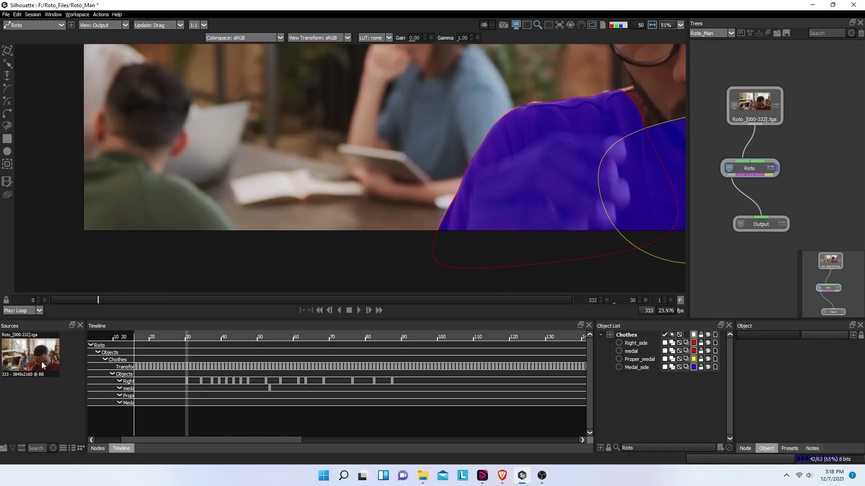
click(640, 344)
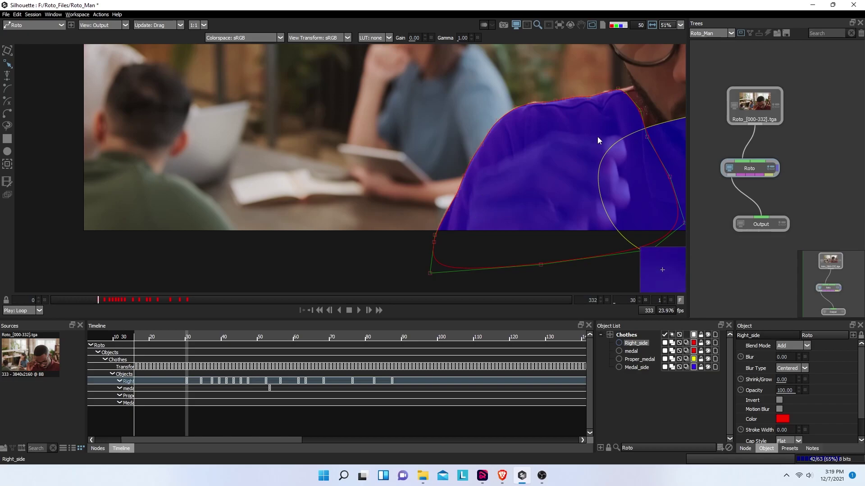
scroll(518, 193, down, 2)
drag(518, 193, 315, 193)
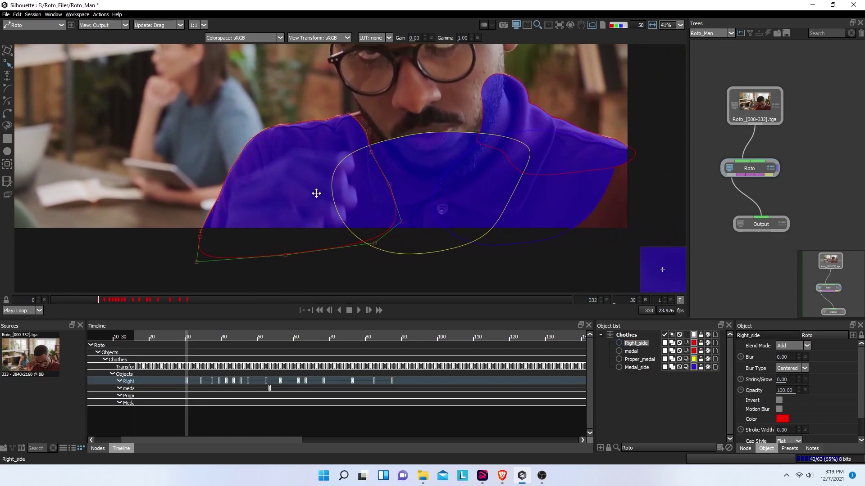
drag(94, 300, 93, 305)
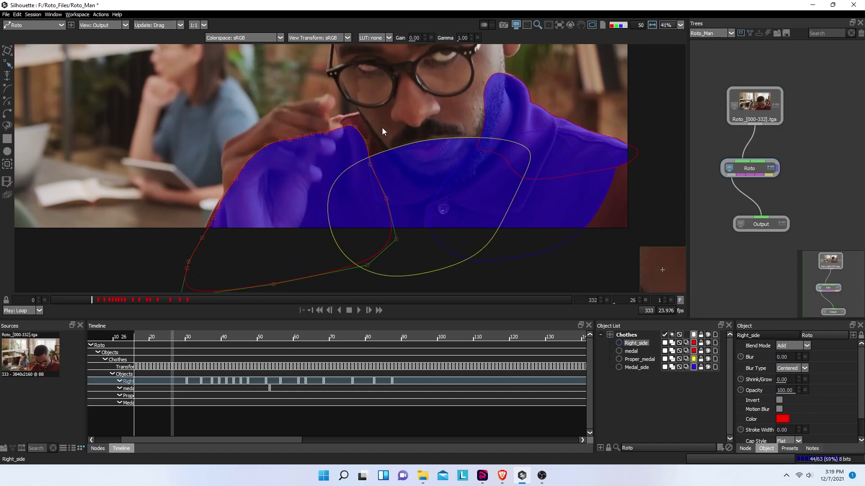
click(7, 50)
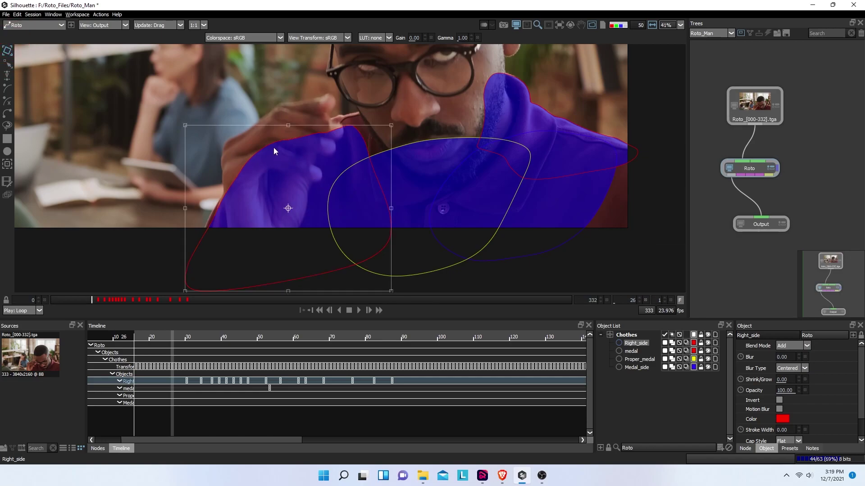
drag(282, 141, 285, 124)
click(8, 63)
click(235, 101)
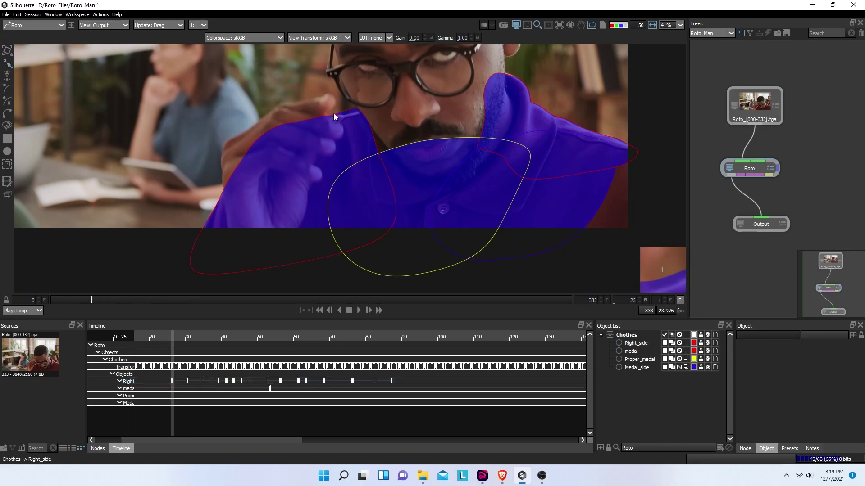
- Nudge the Right_side points at the collar end of the shoulder up and slightly right at frame 26
scroll(333, 116, up, 5)
click(344, 111)
drag(314, 90, 418, 145)
key(Down)
key(Down)
key(Down)
key(Down)
key(Down)
key(Up)
key(Up)
key(Up)
key(Up)
key(Up)
key(Up)
key(Up)
key(Up)
key(Up)
key(Right)
key(Right)
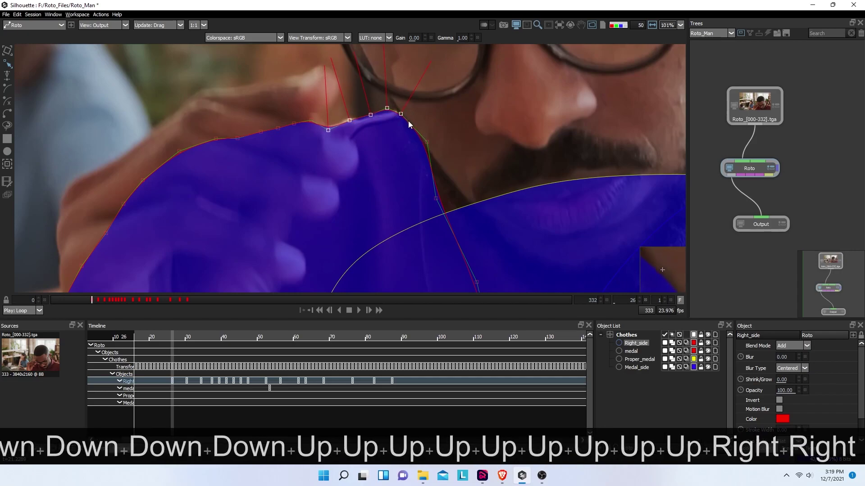
key(Right)
key(Right)
key(Right)
- Raise the Right_side point beside the fingertips slightly to straighten the shoulder outline at frame 26
click(334, 128)
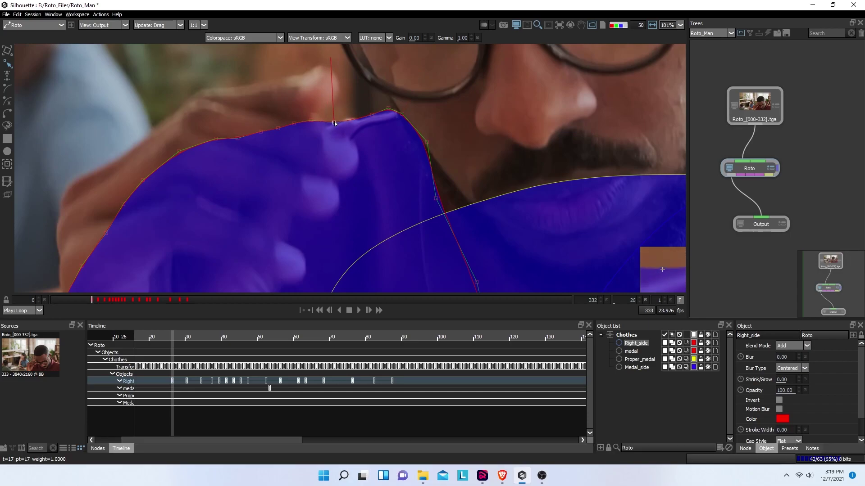
click(256, 76)
scroll(235, 153, down, 3)
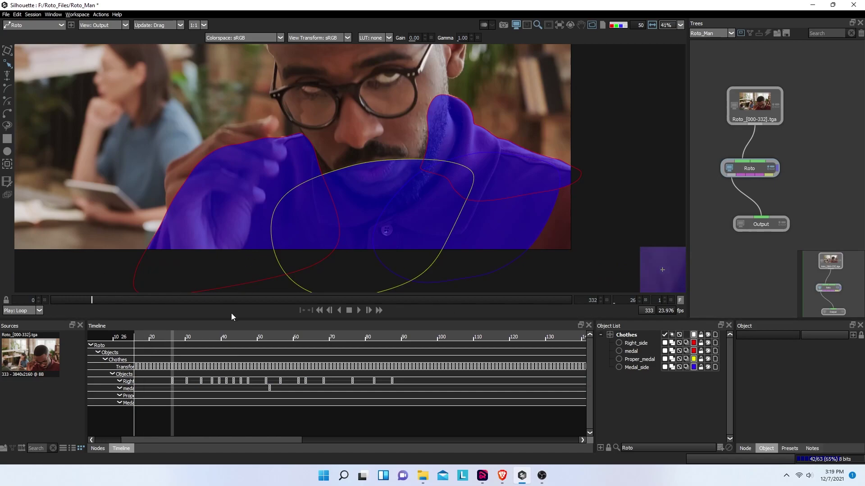
- At frame 22, raise the six Right_side points at the collar end of the shoulder toward the glasses
drag(90, 303, 86, 300)
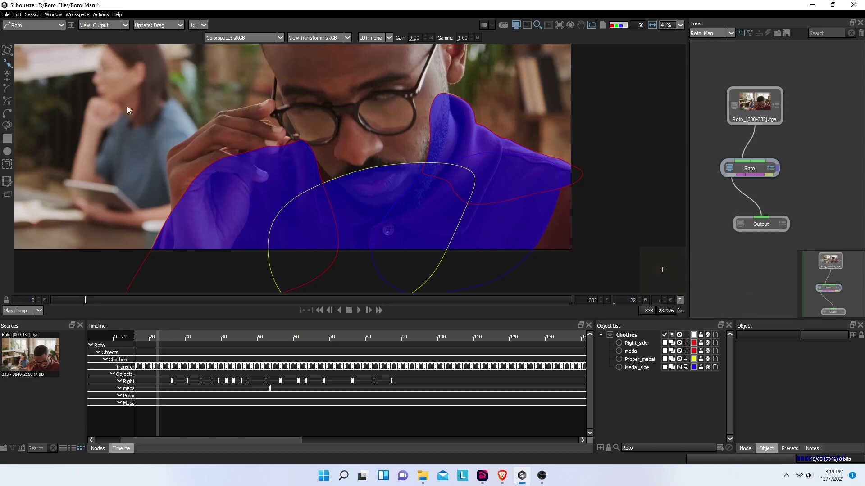
click(345, 182)
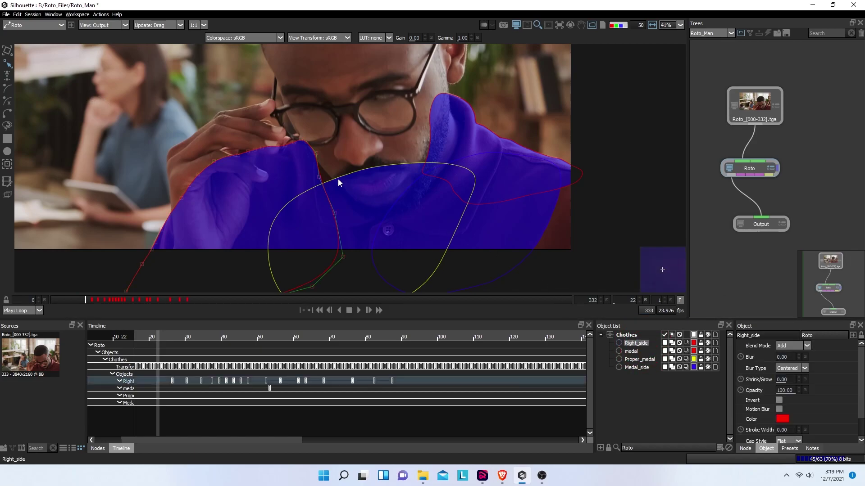
scroll(345, 182, up, 4)
drag(209, 86, 312, 158)
key(Up)
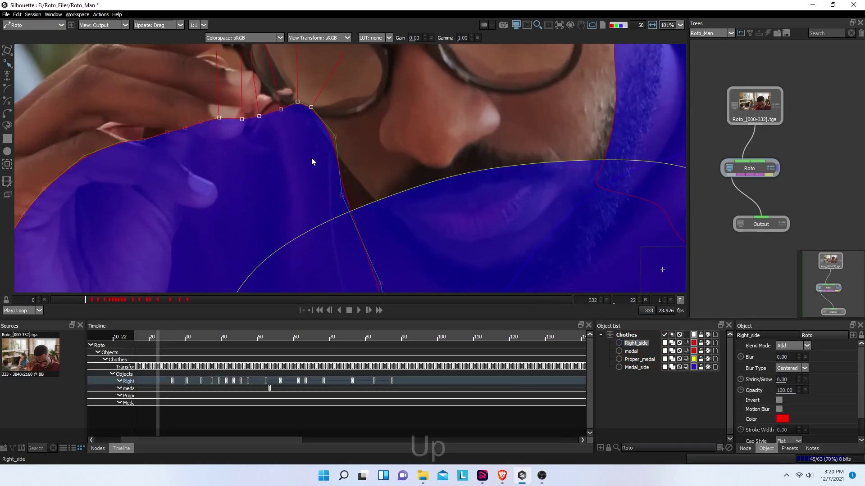
key(Up)
key(Up)
key(Up)
key(Up)
key(Up)
key(Up)
key(Up)
key(Up)
key(Up)
key(Up)
key(Up)
key(Up)
key(Up)
key(Up)
key(Up)
key(Up)
key(Up)
key(Up)
key(Up)
key(Up)
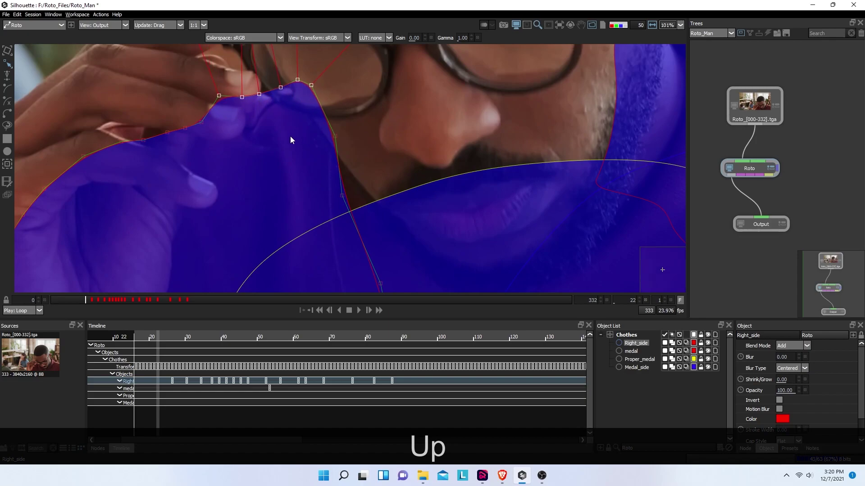
- Lower the six collar-end Right_side points back toward the fabric edge and shift them slightly right at frame 22
scroll(288, 138, down, 5)
scroll(279, 135, up, 3)
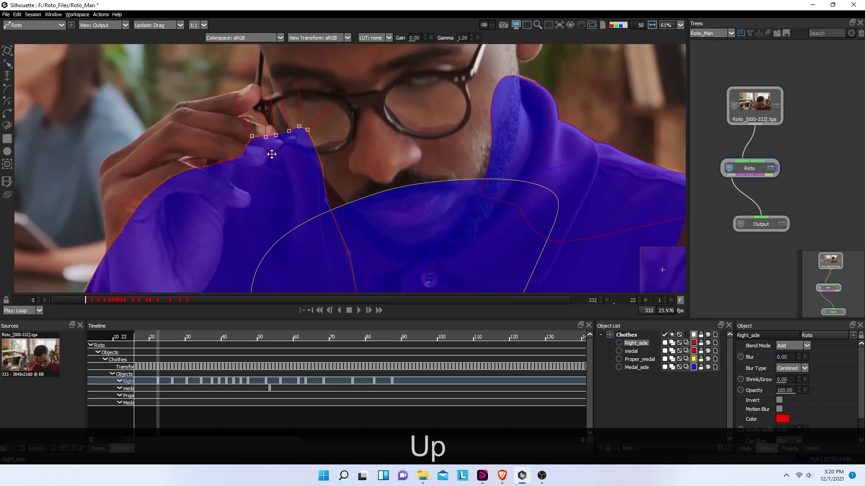
drag(269, 162, 279, 203)
scroll(280, 203, up, 2)
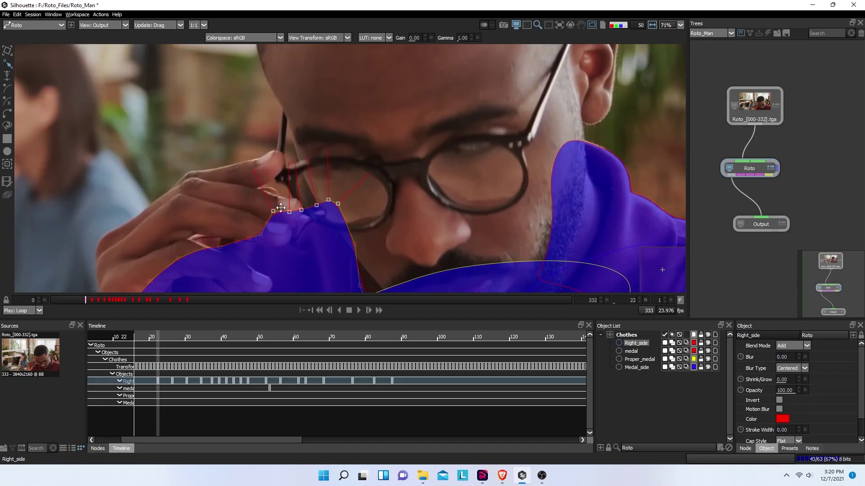
key(Down)
key(Down)
key(Down)
key(Down)
key(Down)
key(Down)
key(Down)
key(Down)
key(Down)
key(Down)
key(Down)
key(Down)
key(Down)
key(Down)
key(Down)
key(Down)
key(Down)
key(Down)
key(Down)
key(Down)
key(Down)
key(Right)
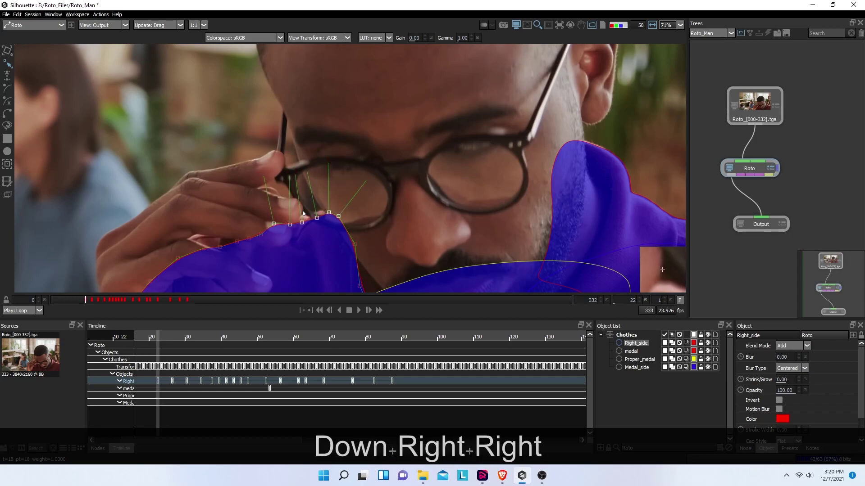
key(Right)
key(Right)
key(Right)
key(Right)
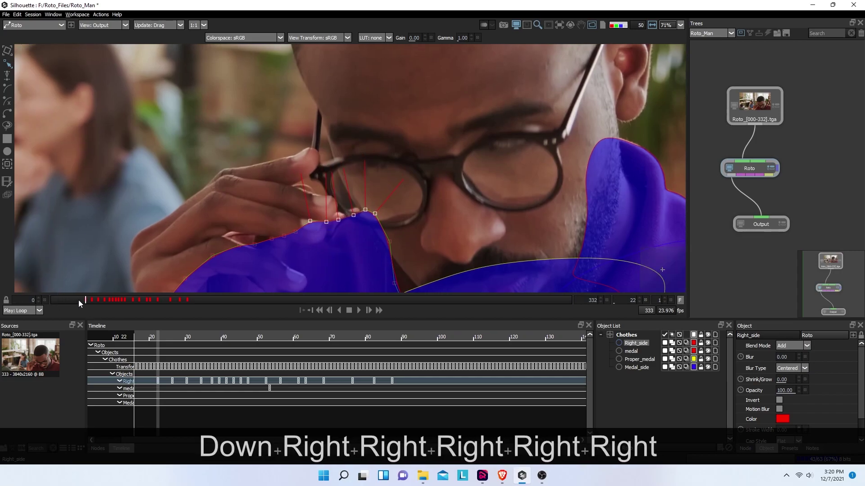
- At frame 18, move the two upper neck-side Right_side points across the face and the point below them past the shirt button
click(83, 301)
drag(82, 301, 80, 301)
scroll(299, 255, up, 5)
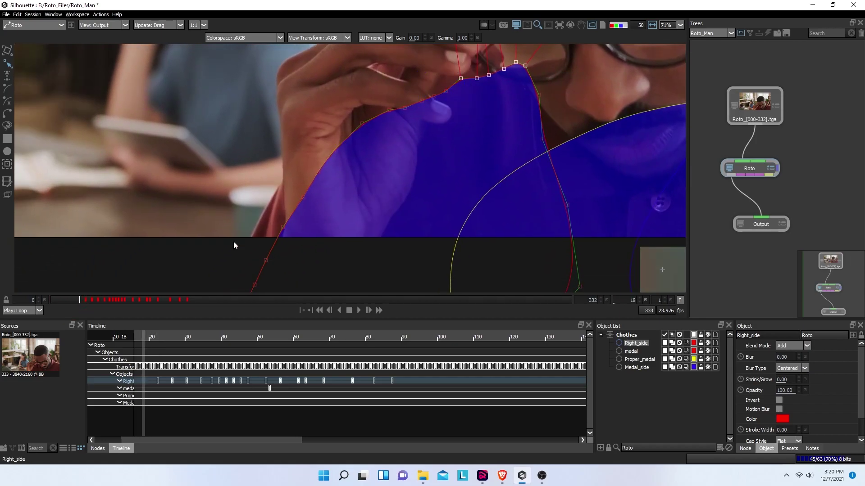
scroll(380, 234, down, 2)
drag(381, 234, 378, 260)
click(510, 157)
shift+click(513, 196)
click(599, 155)
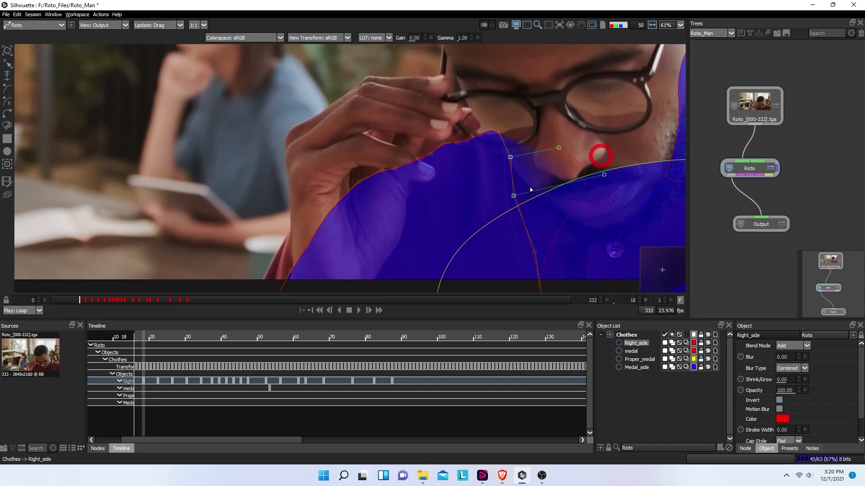
key(ctrl+z)
drag(513, 196, 596, 169)
drag(535, 251, 642, 264)
drag(463, 199, 458, 166)
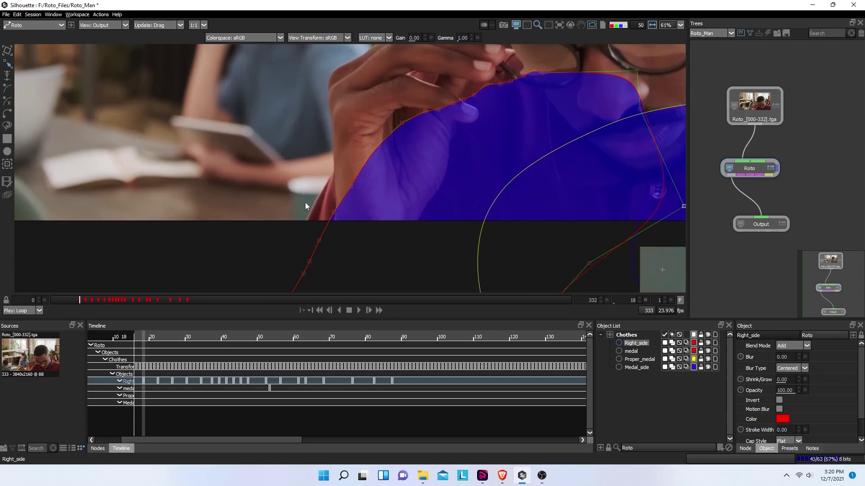
- Move the lower Right_side sleeve points outward and up so the outline follows the outer edge of the sleeve and wrist at frame 18
click(319, 241)
drag(319, 241, 331, 128)
click(334, 213)
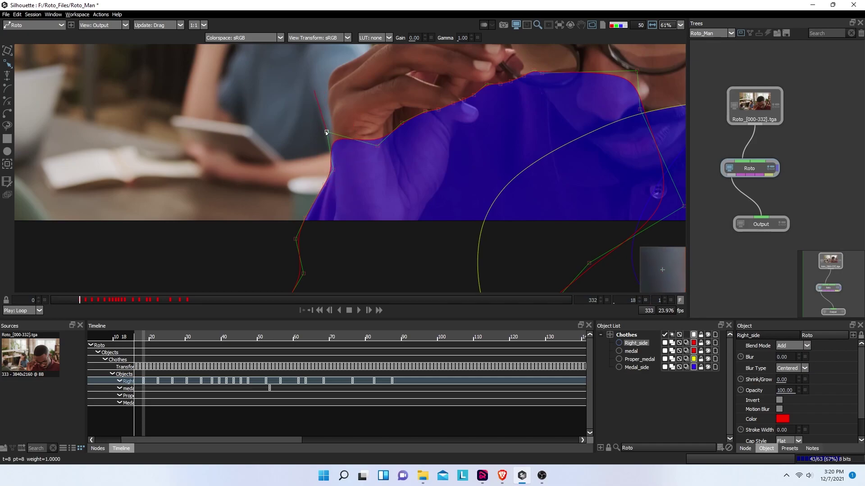
drag(335, 169, 342, 171)
- Pull the next Right_side points up around the back of the hand and along its outer edge at frame 18
scroll(360, 148, up, 4)
drag(393, 199, 337, 85)
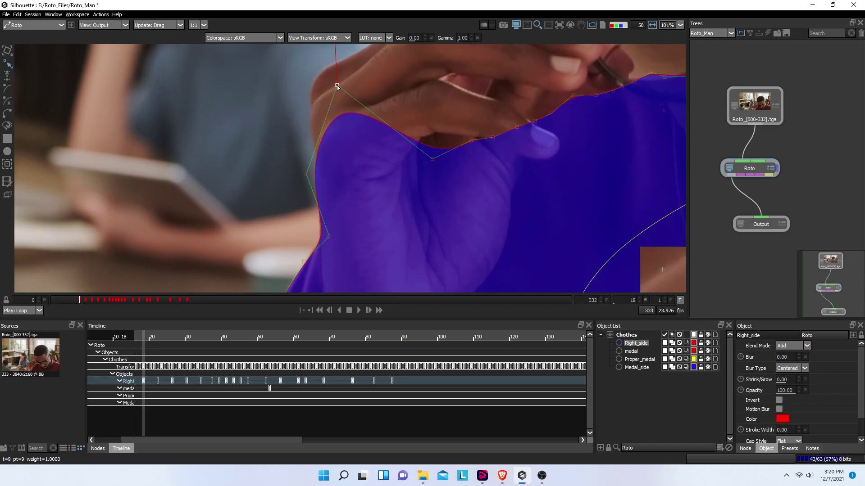
drag(306, 172, 310, 175)
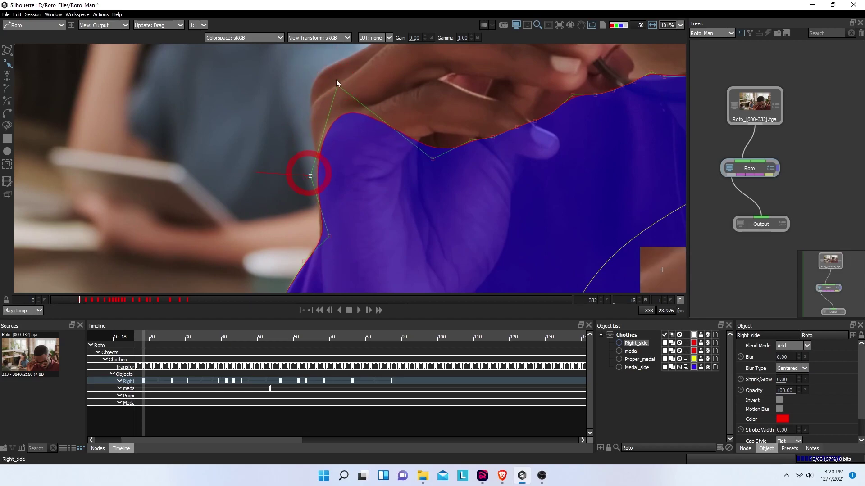
drag(335, 85, 327, 97)
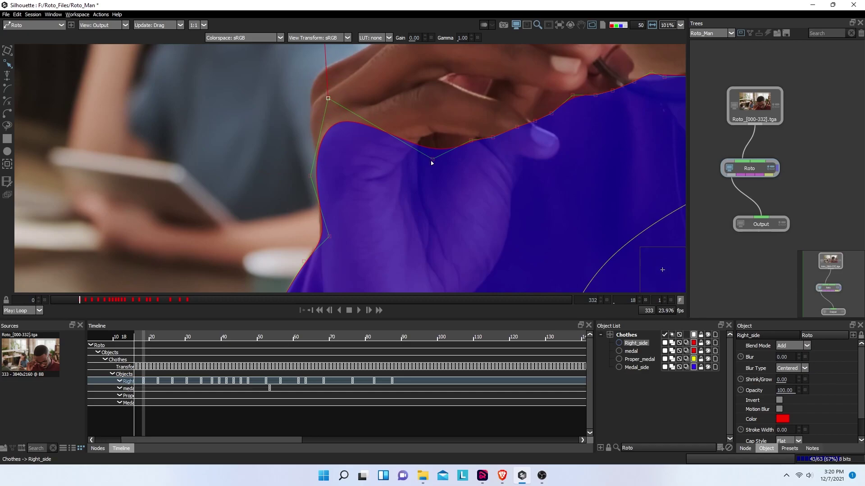
drag(431, 161, 342, 64)
drag(326, 102, 305, 136)
- Move two Right_side points along the wrist horizontally to fit the outline to the wrist's outer edge at frame 18
click(311, 176)
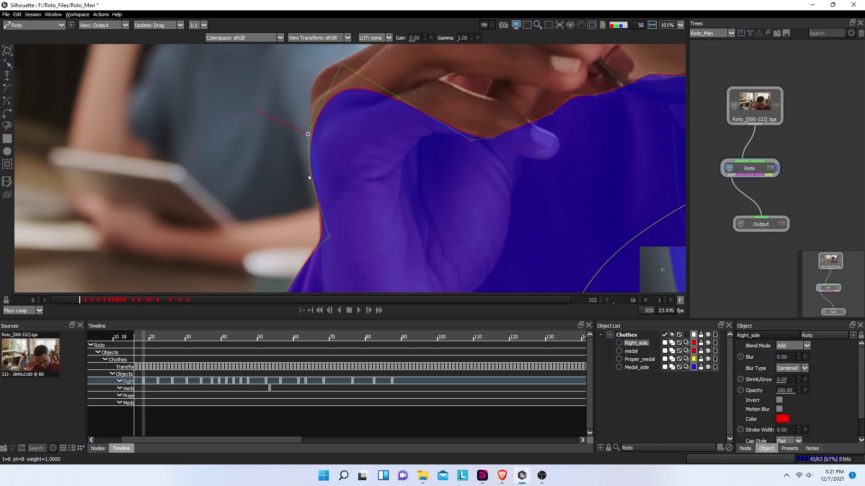
drag(311, 177, 319, 173)
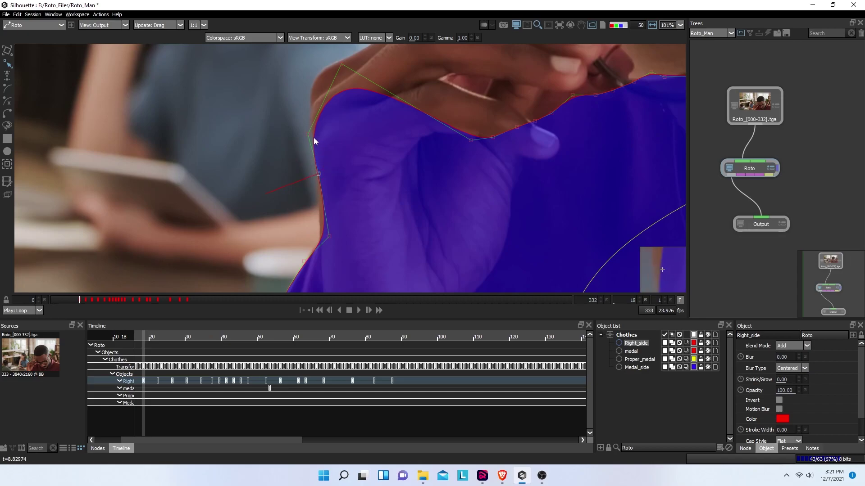
click(327, 234)
mouse_move(328, 232)
mouse_down()
mouse_move(323, 226)
mouse_move(323, 235)
mouse_up()
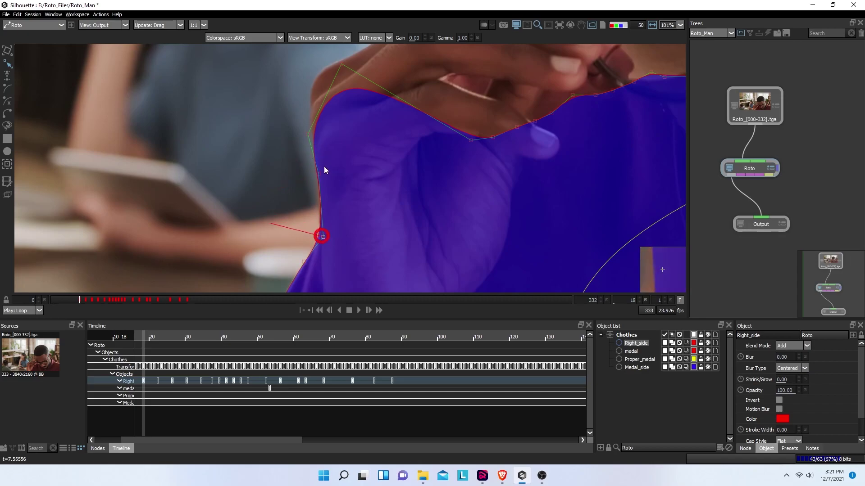
- Reposition the Right_side points around the knuckle at the back of the hand to enclose it at frame 18
drag(342, 64, 310, 38)
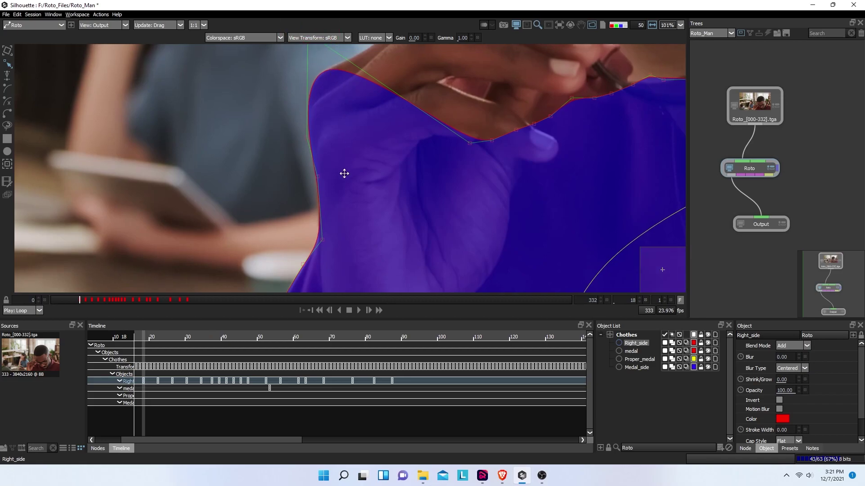
scroll(370, 201, down, 1)
drag(425, 195, 396, 70)
drag(279, 95, 276, 126)
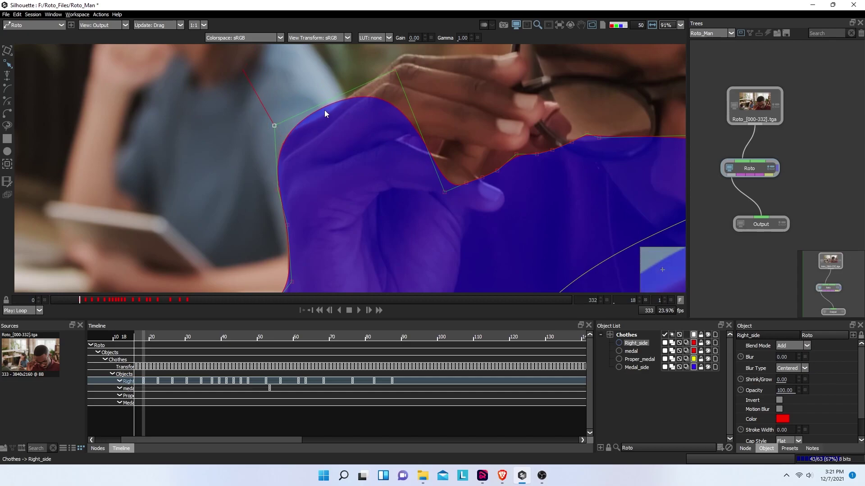
drag(396, 71, 316, 115)
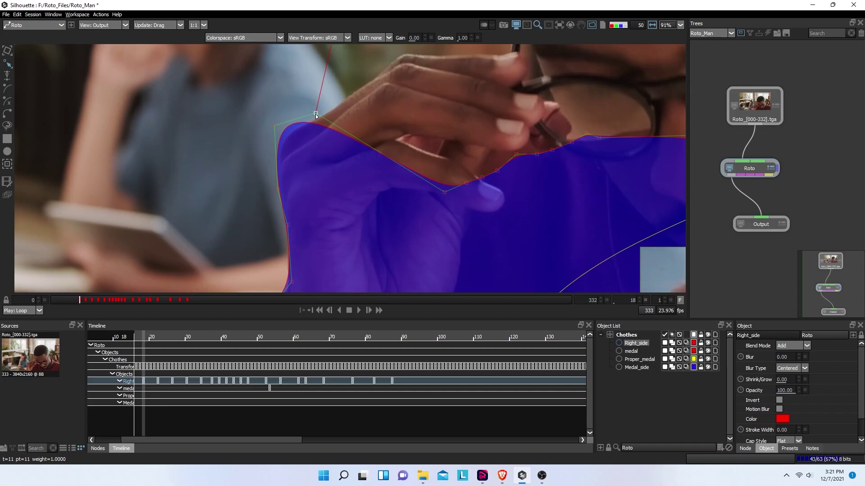
drag(445, 193, 346, 99)
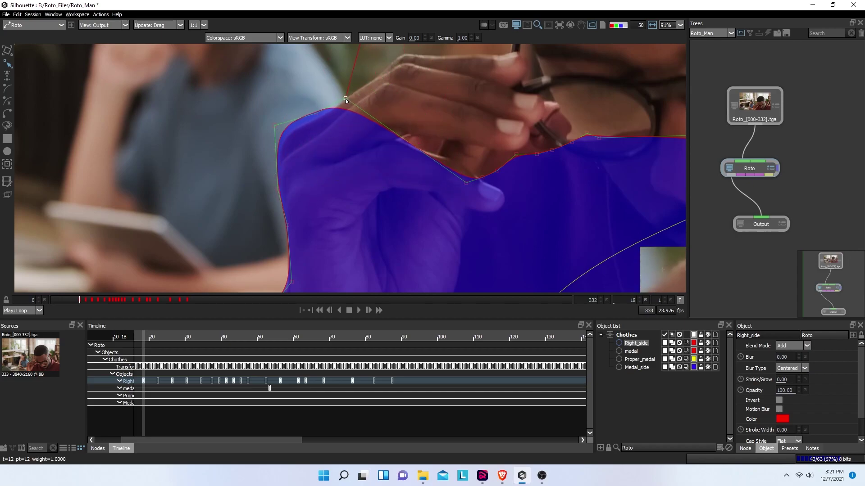
- Move four more Right_side points up along the index finger to enclose the raised fingers at frame 18
click(467, 183)
drag(466, 183, 395, 57)
drag(482, 181, 427, 44)
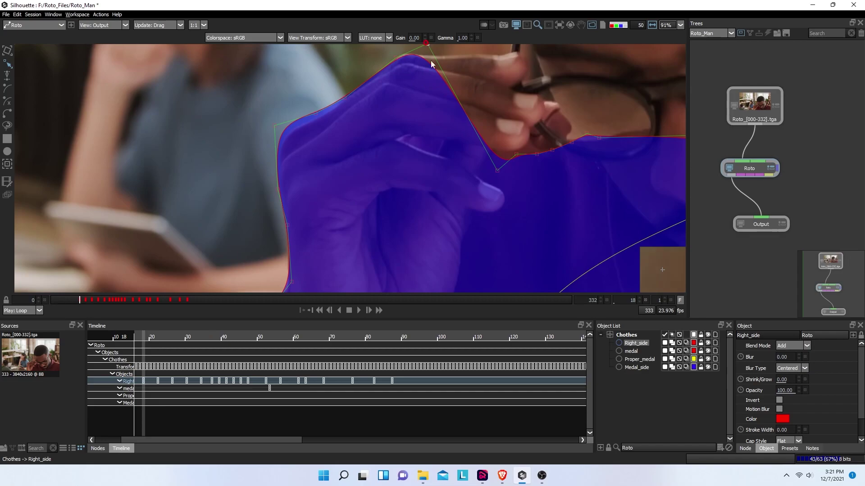
click(497, 170)
drag(498, 171, 464, 56)
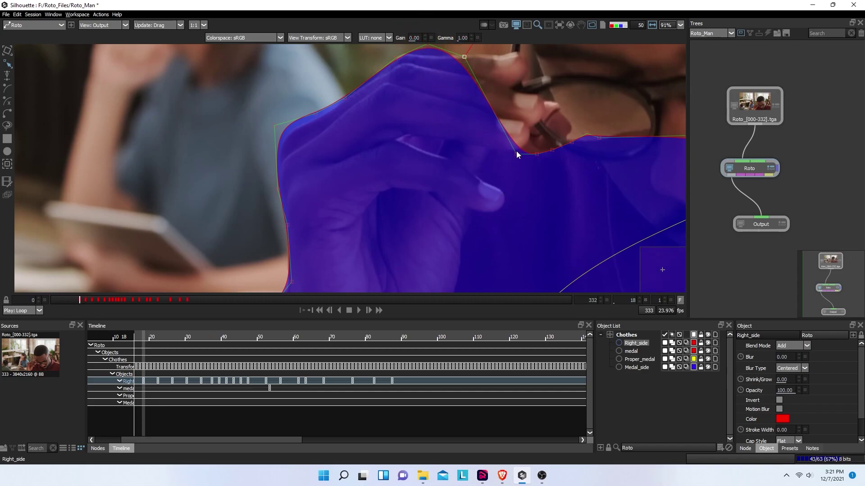
drag(516, 155, 488, 53)
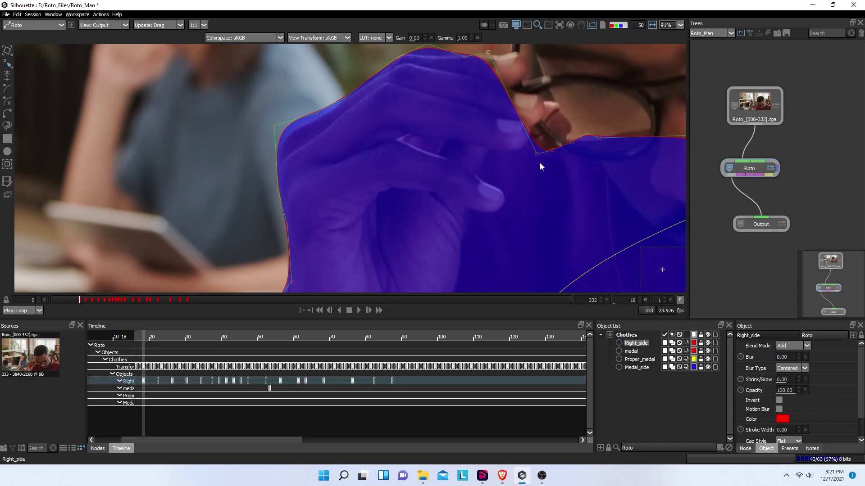
- Move the next three Right_side points up and across the glasses frame beyond the fingertips at frame 18
drag(535, 154, 563, 54)
drag(520, 131, 429, 260)
drag(485, 225, 564, 191)
drag(493, 249, 555, 163)
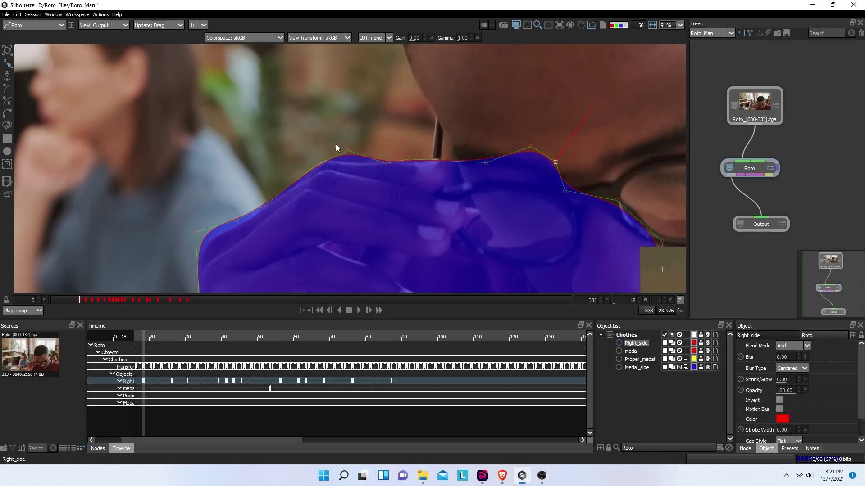
- Move two Right_side points along the top of the index finger at frame 18 to tighten the outline past the knuckle
scroll(336, 144, up, 4)
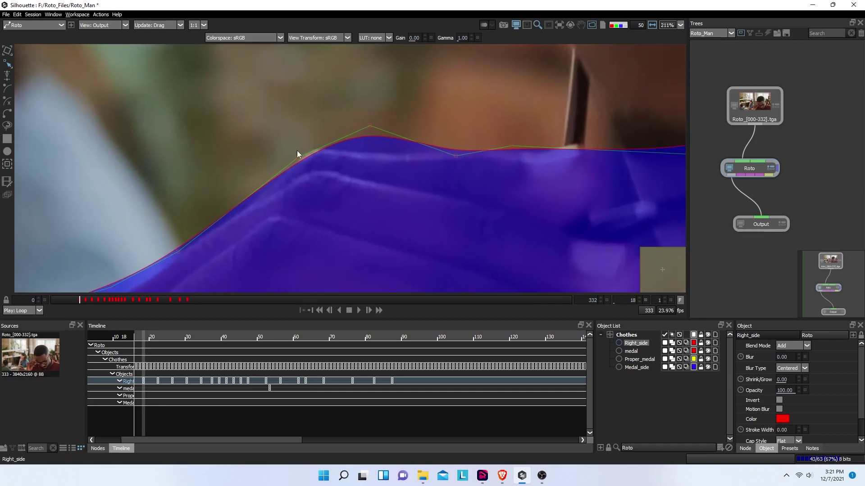
click(295, 159)
drag(295, 159, 327, 144)
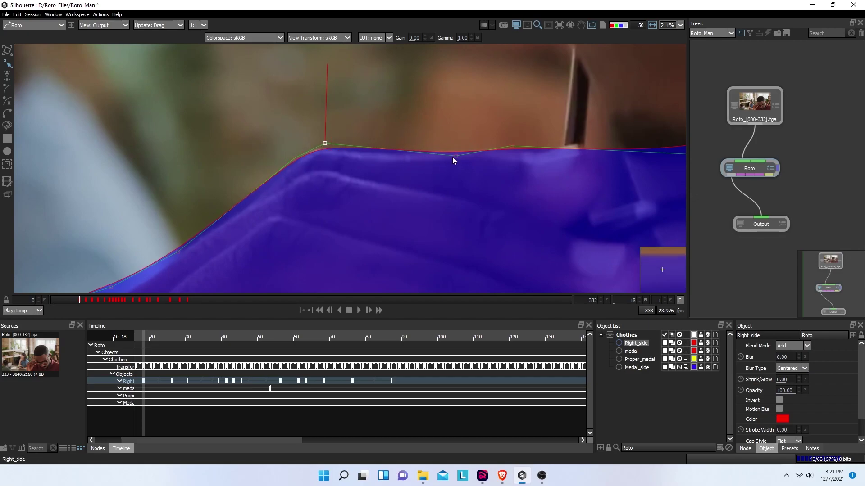
click(435, 152)
drag(429, 154, 365, 159)
- Fit the Right_side points beside the glasses' temple arm at frame 18, moving the inner one outward to the fingertip's upper edge
drag(529, 149, 288, 169)
click(283, 180)
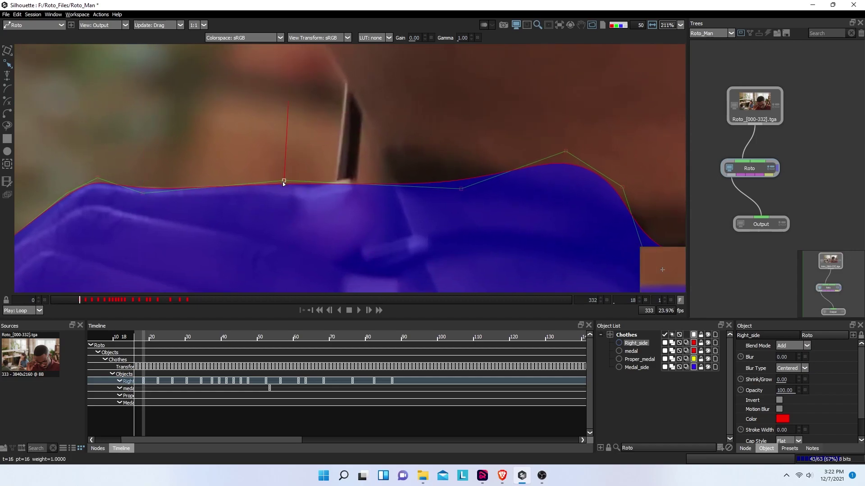
drag(460, 191, 374, 181)
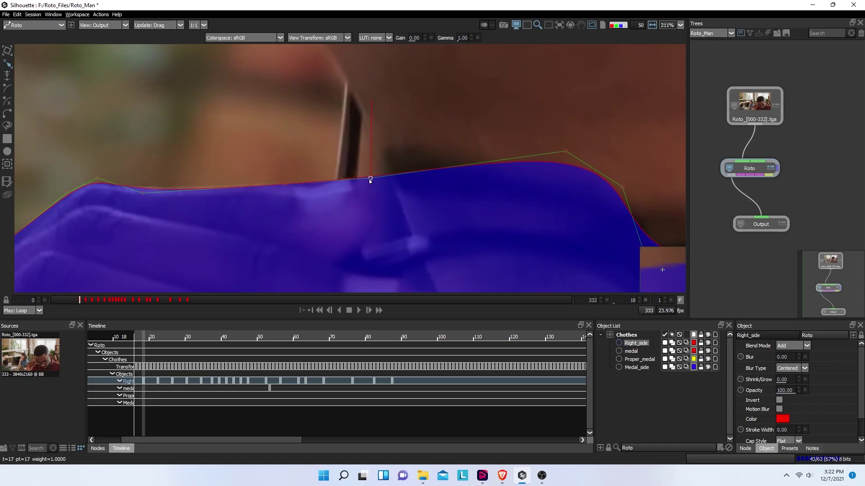
scroll(531, 198, down, 3)
scroll(530, 212, down, 8)
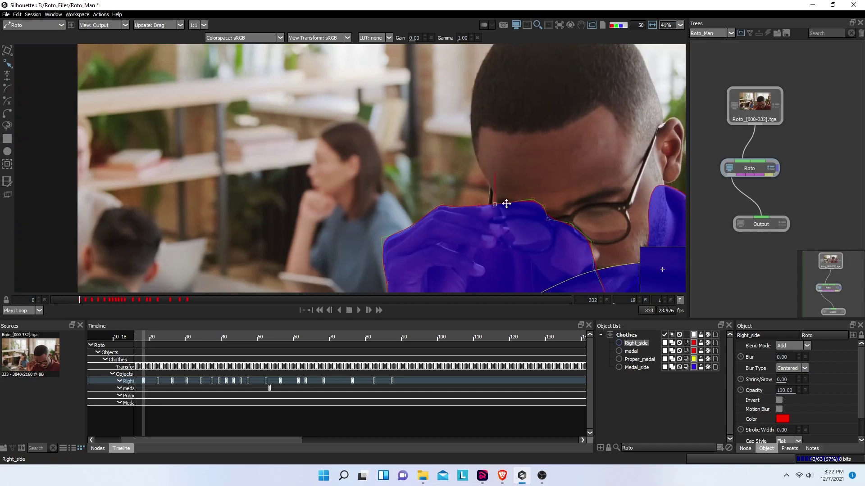
scroll(392, 185, up, 3)
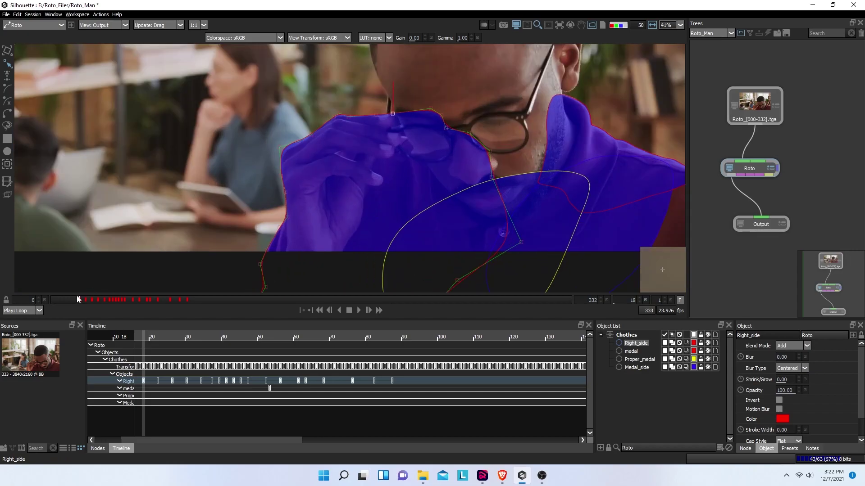
- Go to frame 16 and shift the whole Right_side shape left and up to cover the raised hand
drag(77, 303, 77, 301)
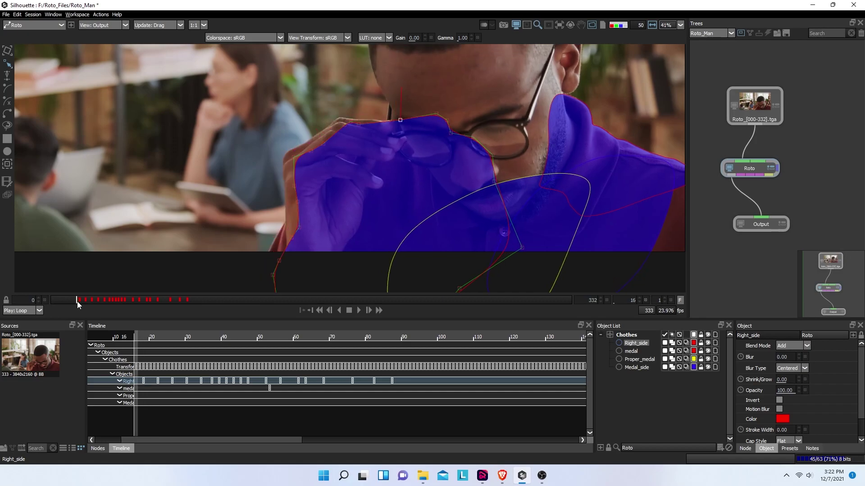
click(8, 55)
key(Left)
key(Left)
key(Left)
key(Left)
key(Left)
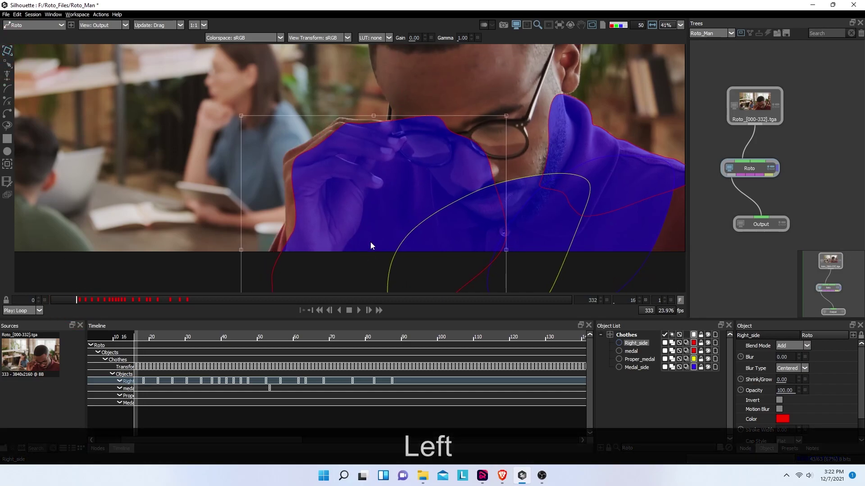
key(Up)
key(Up)
key(Up)
key(Up)
key(Up)
key(Up)
key(Up)
key(Up)
key(Up)
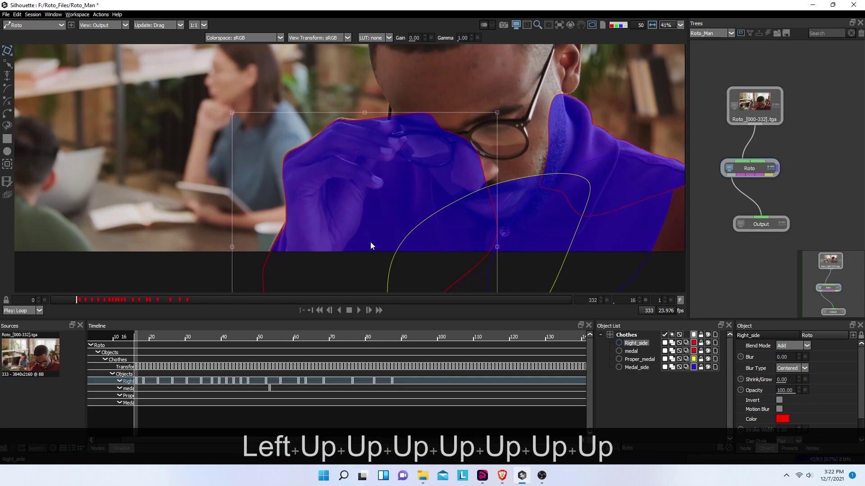
key(Right)
key(Right)
key(Up)
key(Up)
key(Right)
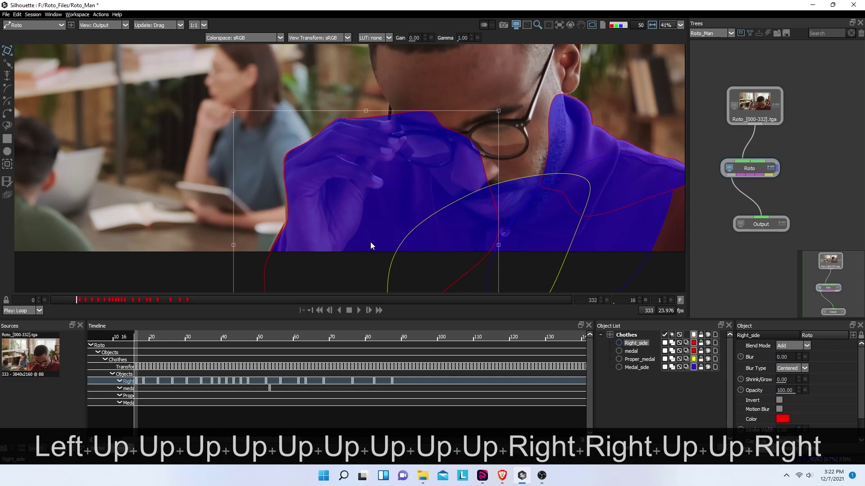
- Lower the Right_side point beside the glasses' temple arm onto the fingertip edge at frame 16
scroll(411, 112, up, 5)
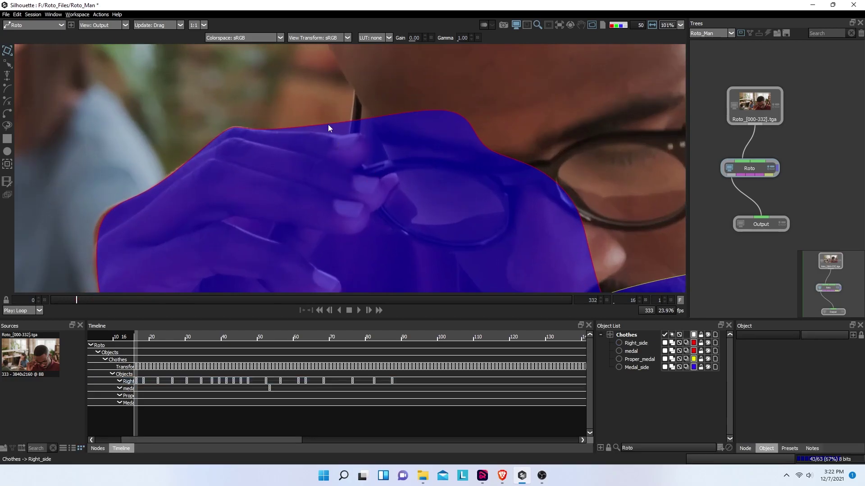
drag(328, 123, 329, 175)
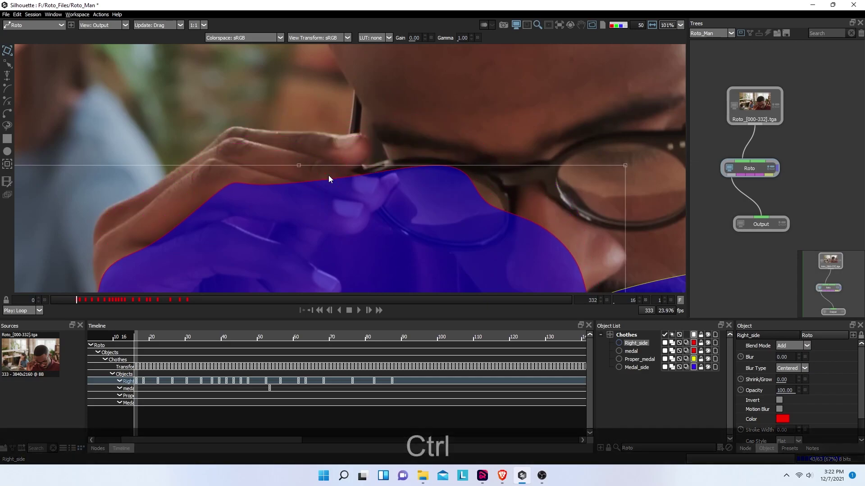
key(ctrl+z)
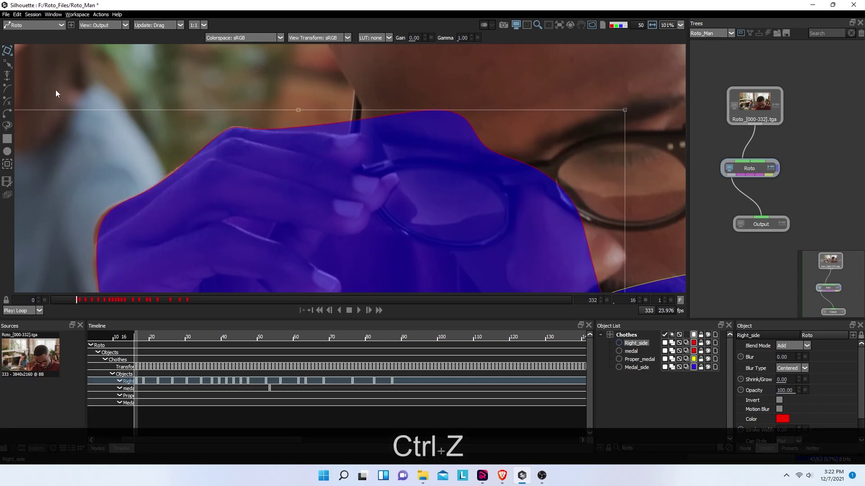
click(7, 67)
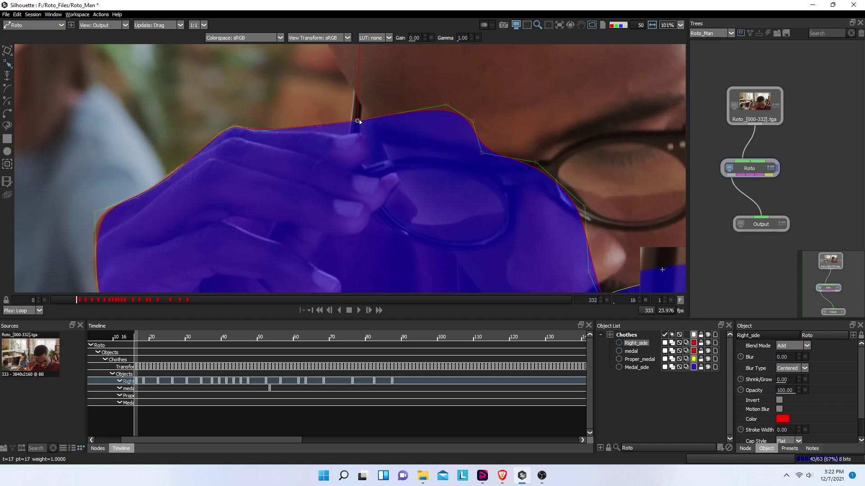
drag(354, 133, 356, 143)
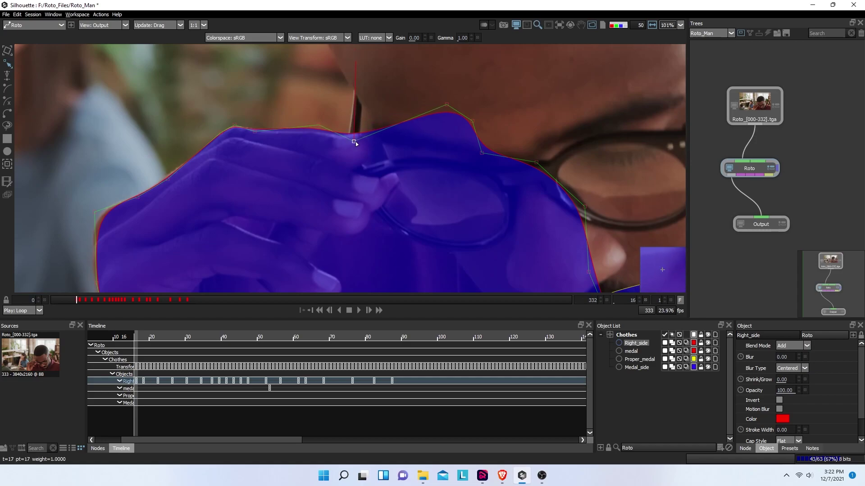
click(319, 125)
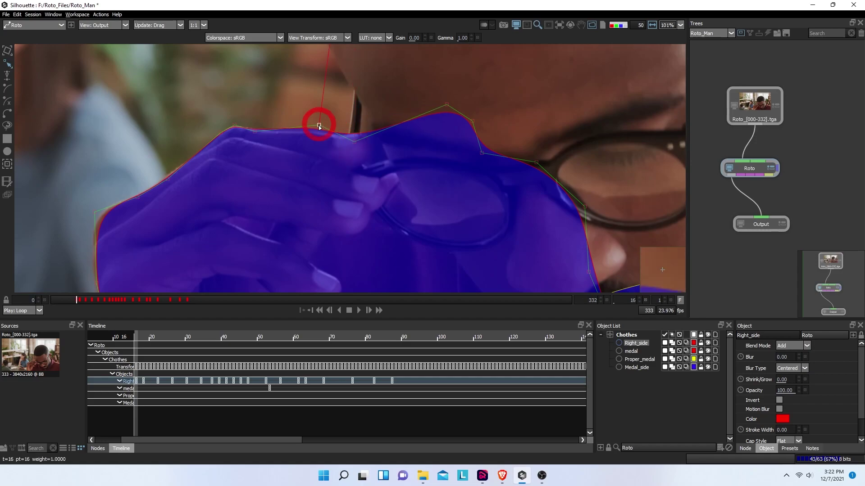
- Nudge the Right_side point at the outer knuckle outward to enclose the back of the hand at frame 16
key(ctrl+Left)
click(159, 168)
key(ctrl+Left)
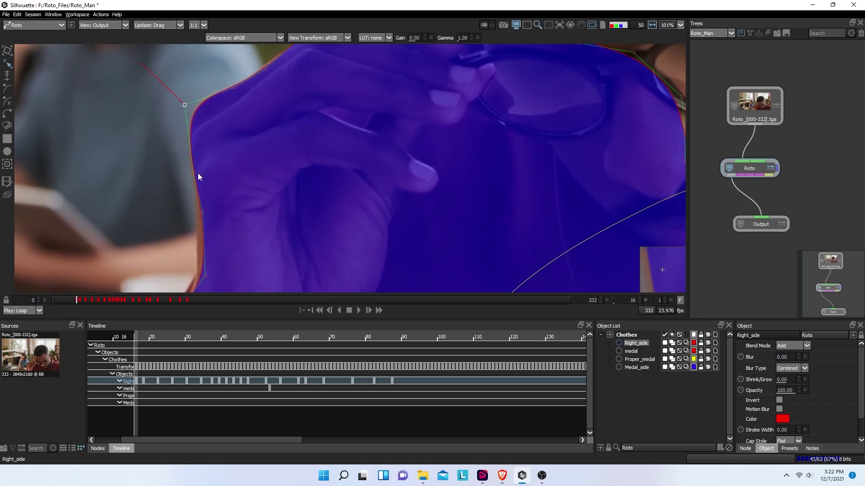
- Nudge two Right_side points along the outer wrist to the left at frame 16, raising the lower one slightly
click(202, 213)
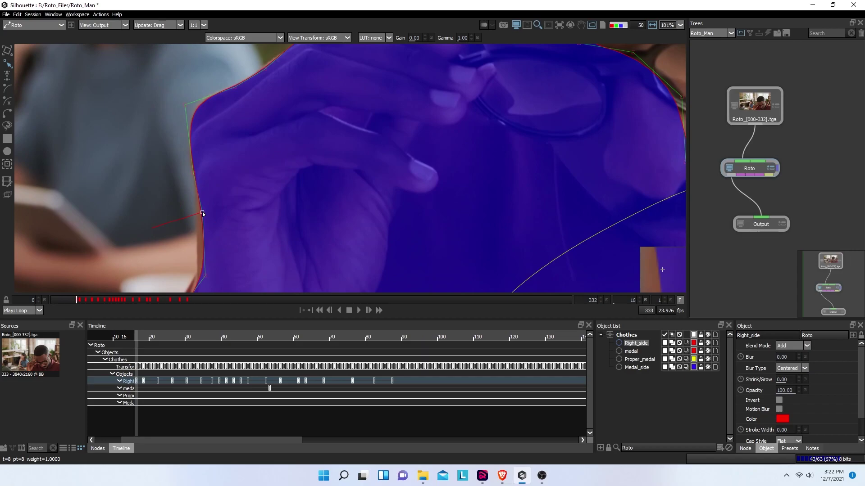
key(Left)
key(Left)
key(Left)
key(Left)
key(Left)
key(Left)
key(Left)
key(Left)
key(Left)
key(Left)
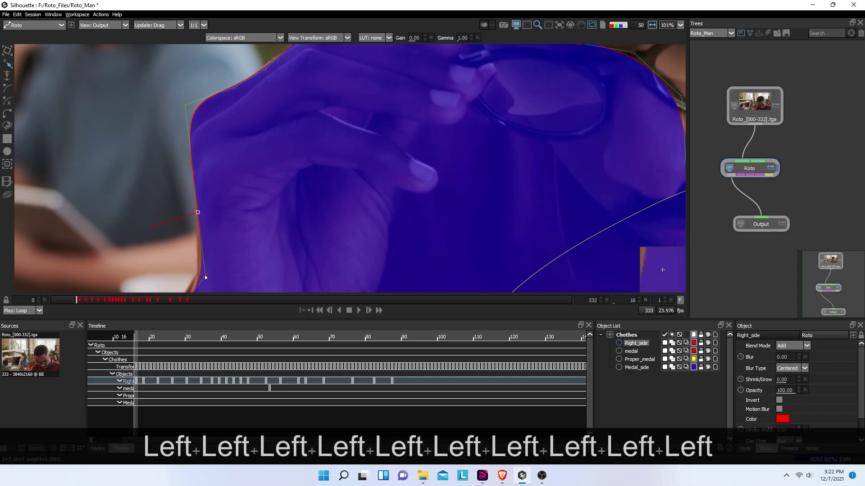
key(Left)
key(Up)
key(Up)
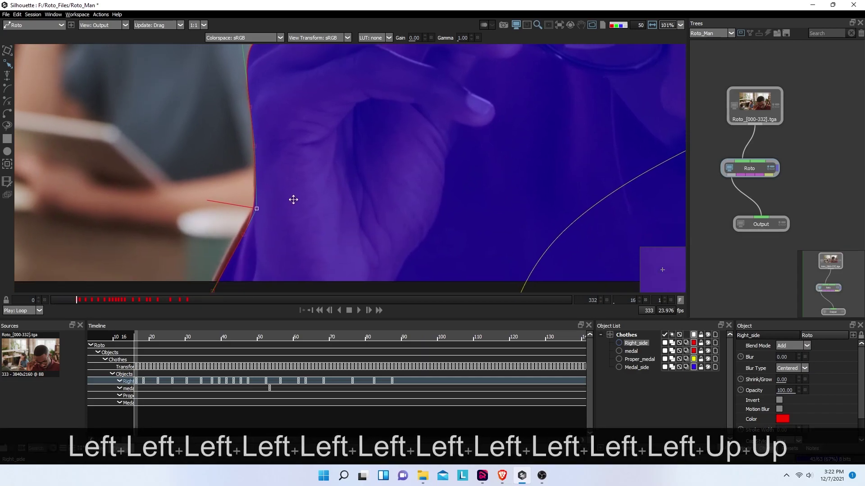
- Nudge the two Right_side points along the sleeve below the wrist left to the cuff's edge at frame 16
click(247, 223)
key(Left)
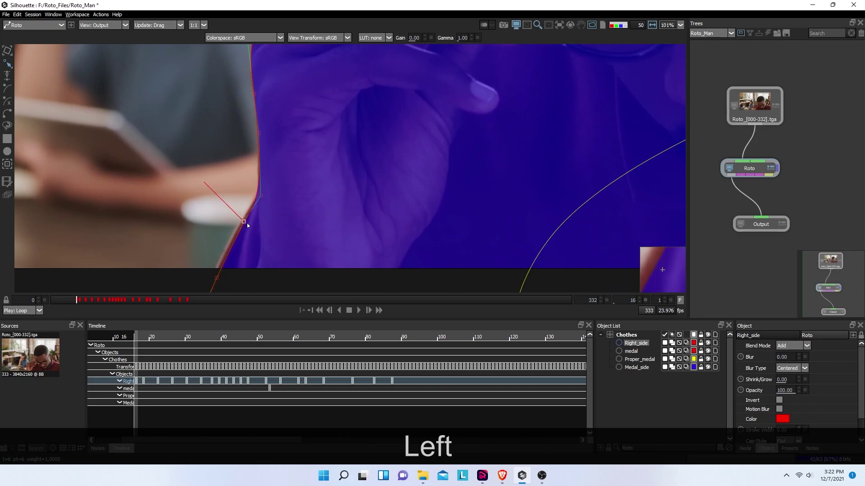
key(Left)
click(217, 278)
key(Left)
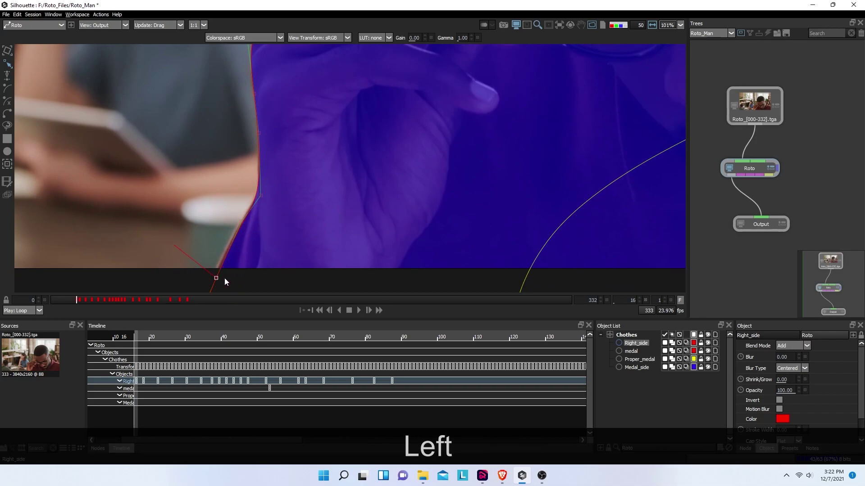
scroll(291, 190, down, 5)
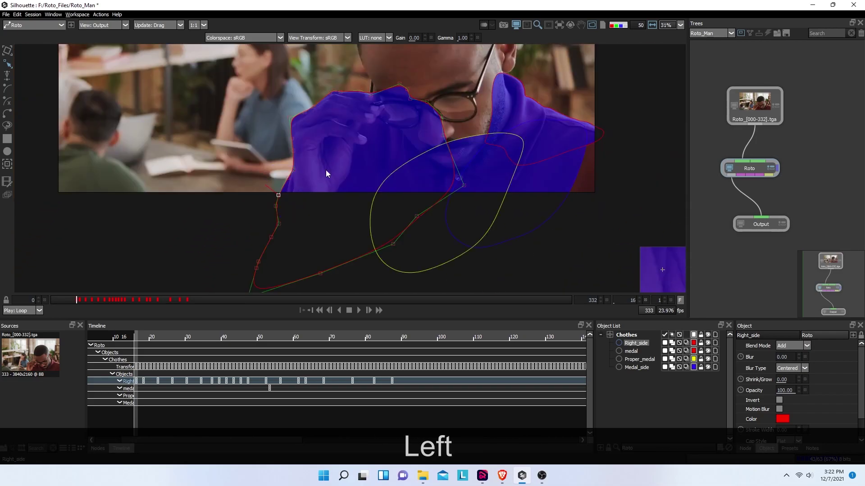
- Reposition the Right_side point between the two knuckles up and slightly right to follow the back of the hand at frame 16
scroll(321, 182, up, 5)
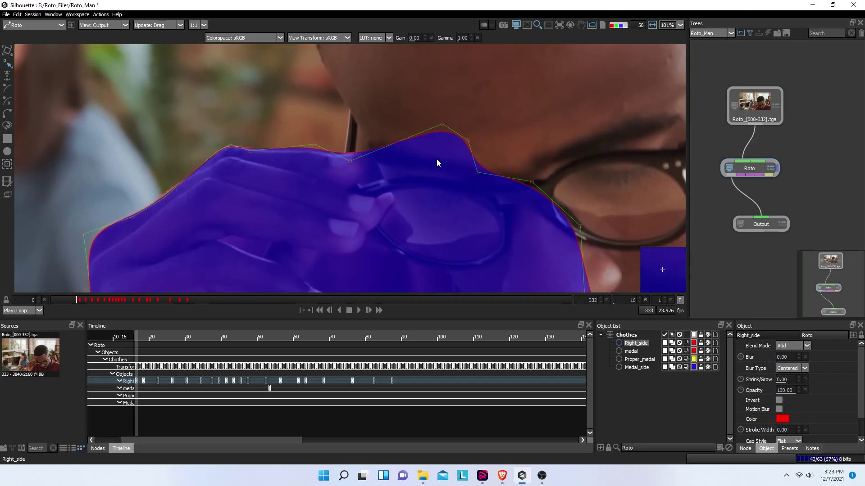
click(163, 198)
key(Down)
key(Down)
key(Down)
key(Up)
key(Up)
key(Up)
key(Up)
key(Right)
key(Up)
key(Up)
key(Right)
key(Up)
key(Up)
key(Right)
key(Up)
key(Up)
key(Up)
key(Up)
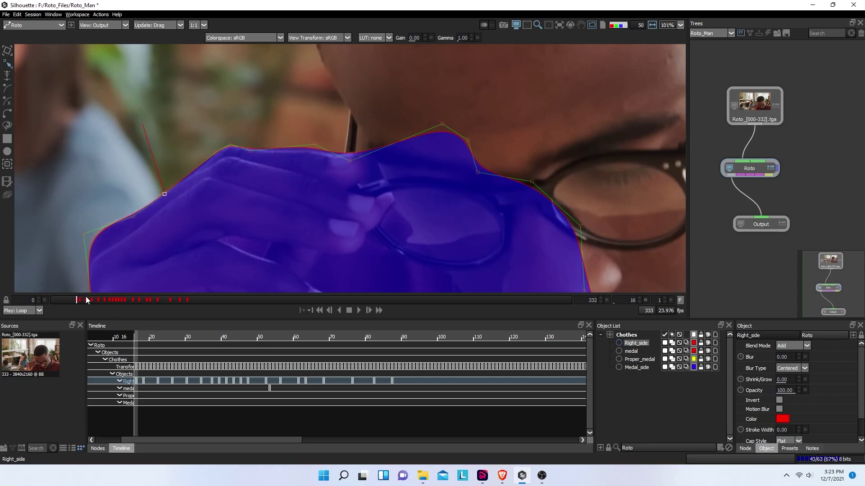
- Go to frame 12 and move the whole Right_side shape up until it covers the raised hand
drag(74, 297, 70, 302)
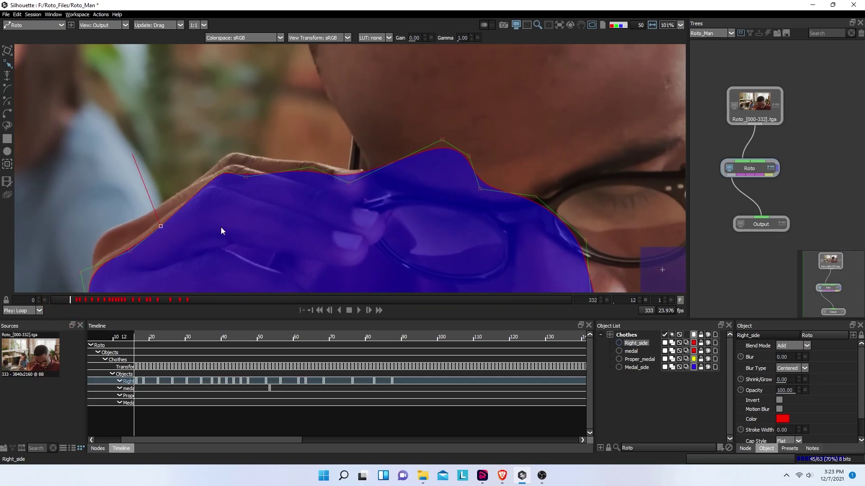
drag(328, 253, 347, 172)
scroll(347, 172, down, 4)
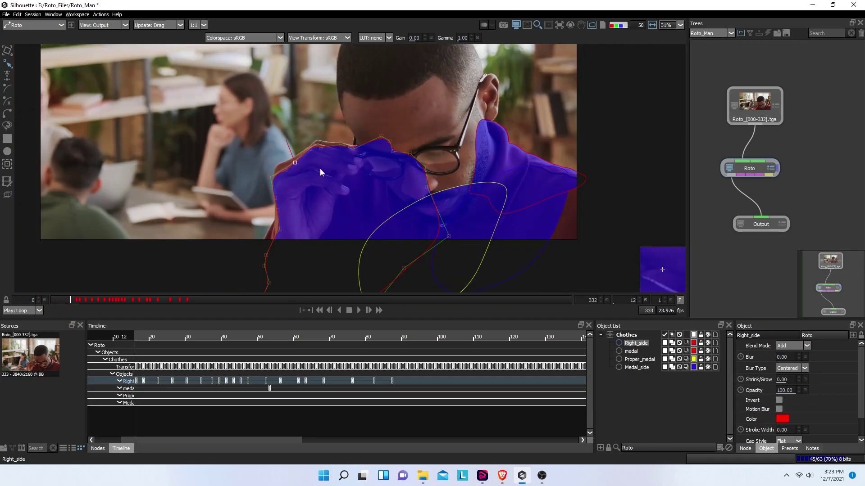
scroll(319, 169, up, 1)
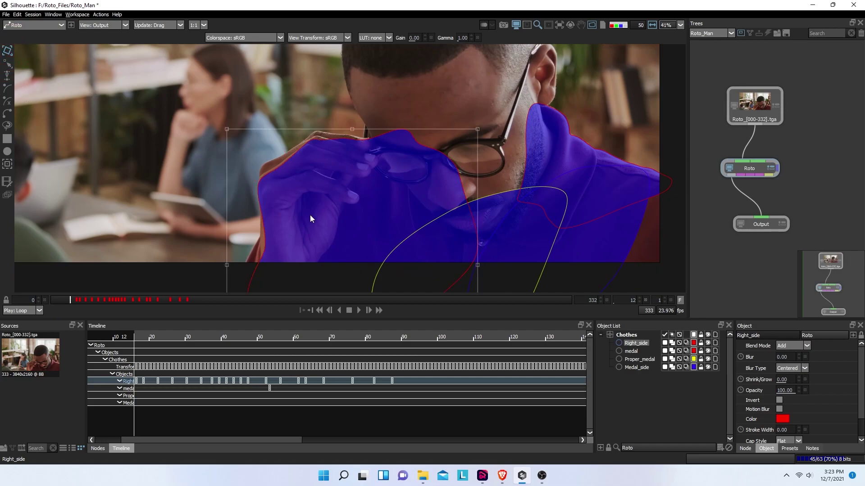
key(t)
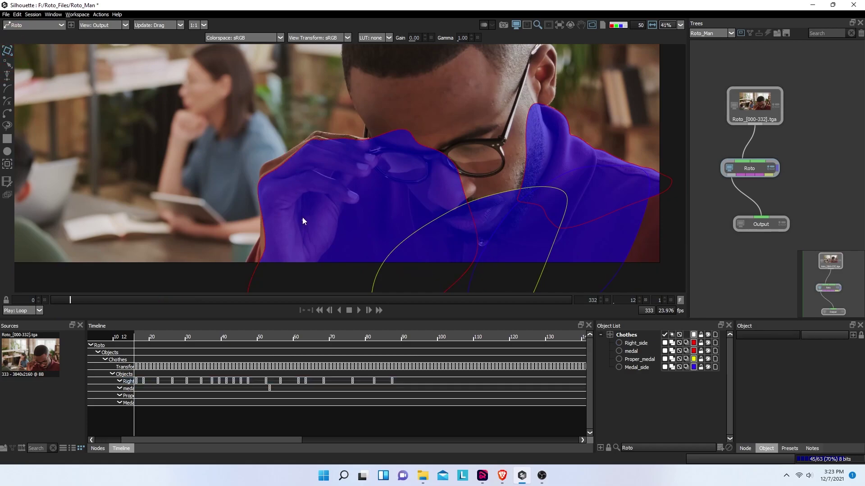
click(270, 177)
key(Up)
key(Up)
key(Up)
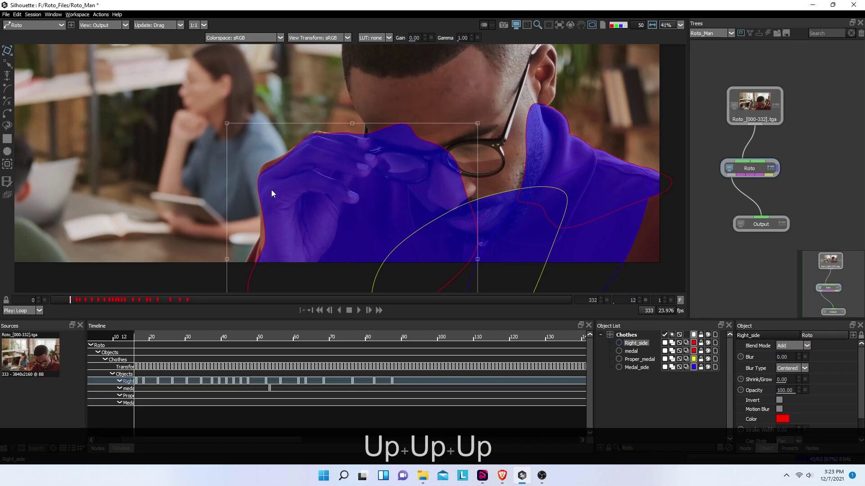
key(Up)
key(Up)
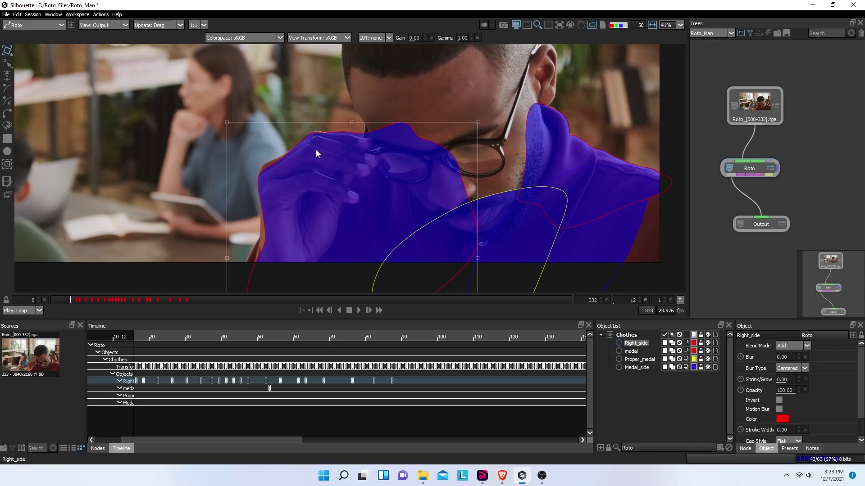
drag(344, 132, 346, 129)
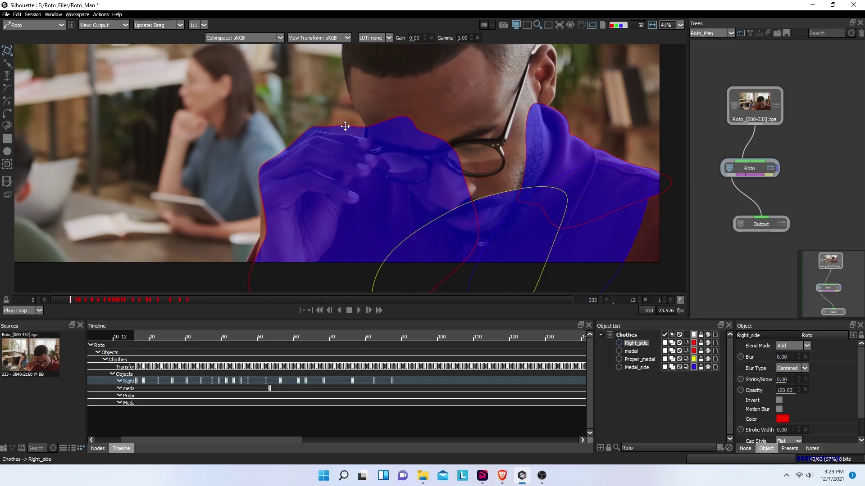
mouse_move(345, 126)
mouse_down()
mouse_move(337, 128)
mouse_move(345, 127)
mouse_up()
click(344, 127)
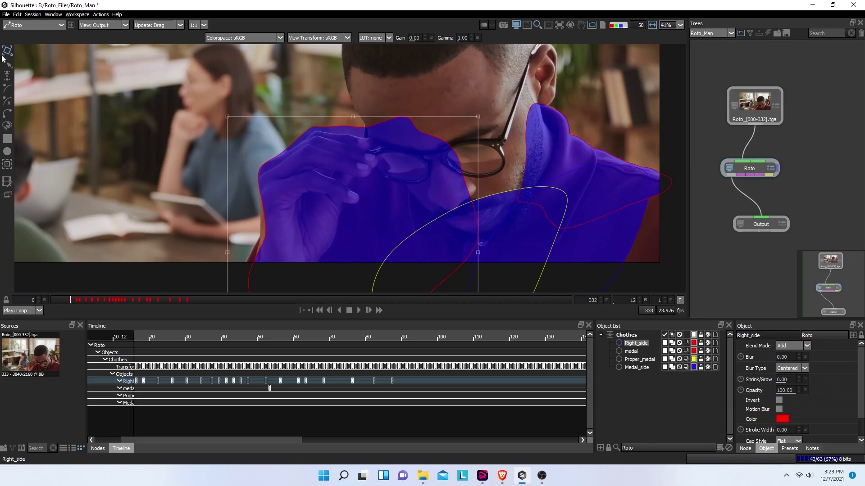
- Move the Right_side points behind and at the index knuckle down onto the hand's upper outline at frame 12
scroll(282, 126, up, 6)
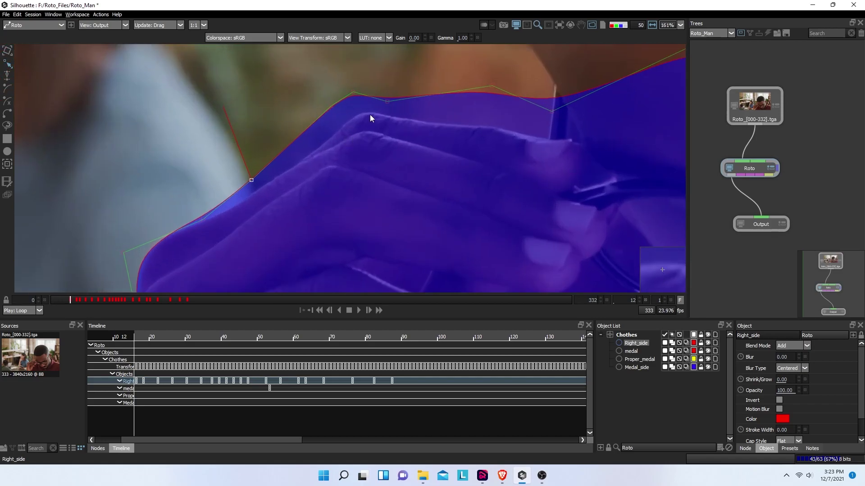
drag(252, 180, 255, 198)
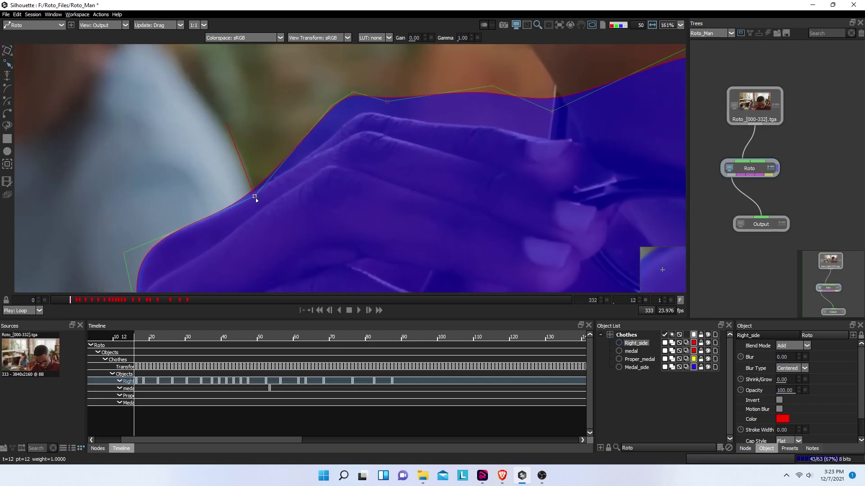
drag(330, 109, 342, 134)
click(256, 196)
drag(354, 93, 388, 116)
click(340, 131)
- Lower the next two Right_side points onto the index finger's top edge and fingertip, fine-tuning both at frame 12
drag(495, 86, 484, 130)
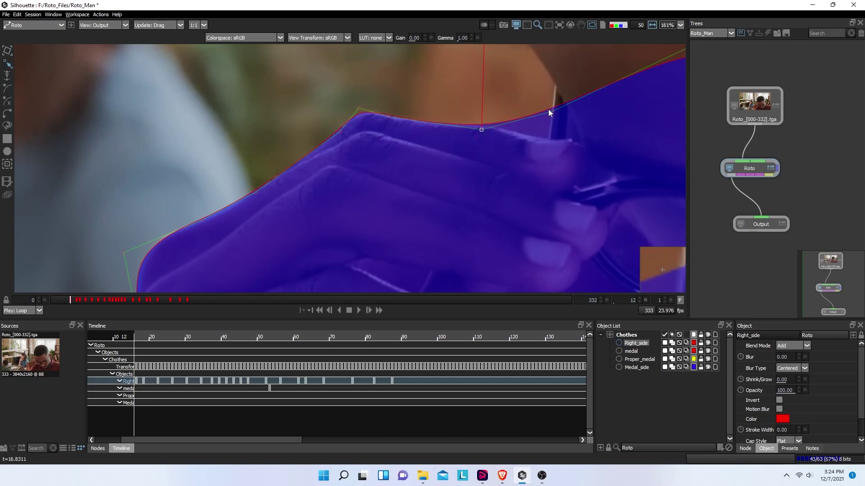
drag(549, 111, 562, 147)
drag(482, 129, 490, 128)
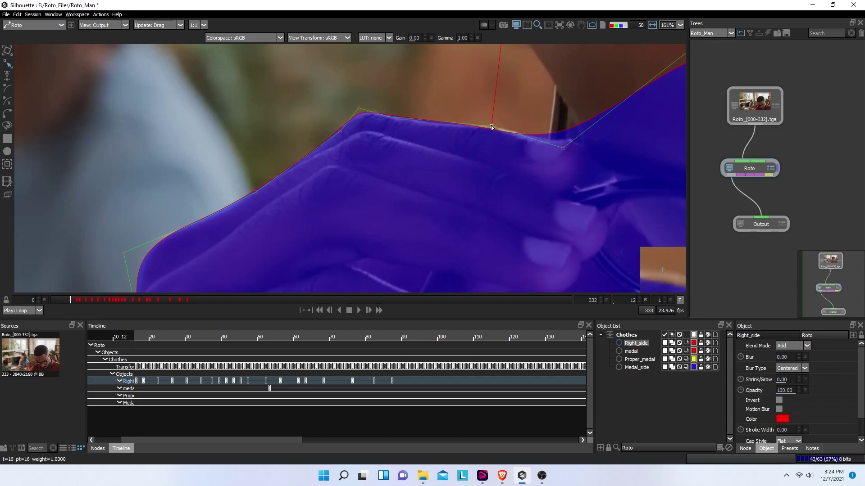
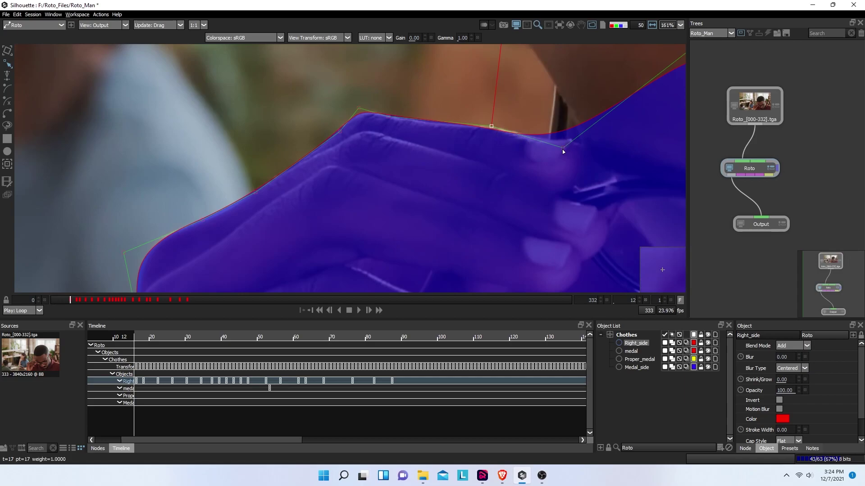
click(563, 150)
drag(492, 129, 496, 125)
click(495, 124)
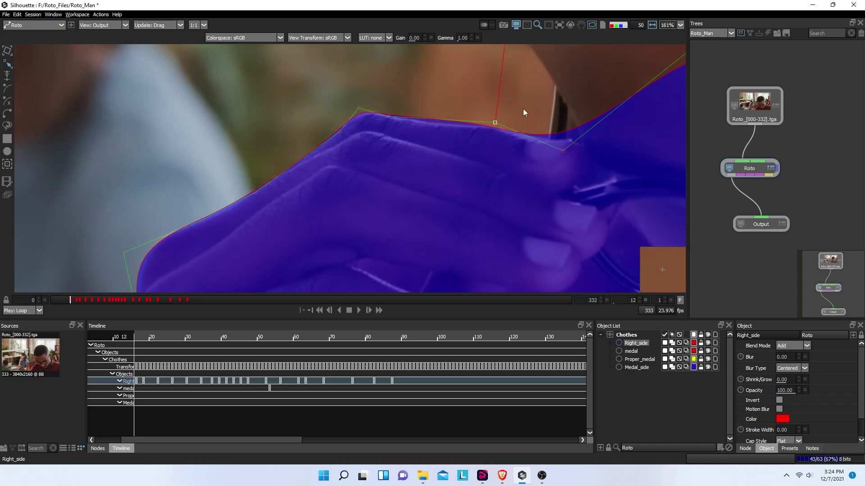
click(563, 150)
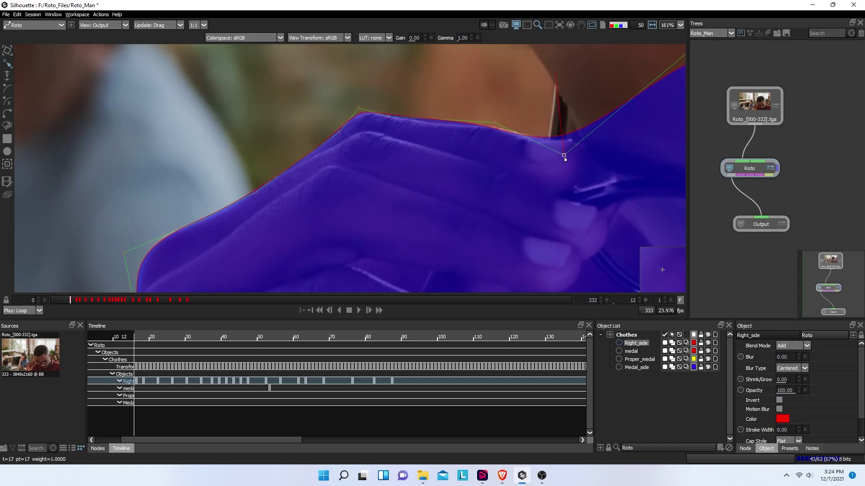
drag(564, 153, 411, 178)
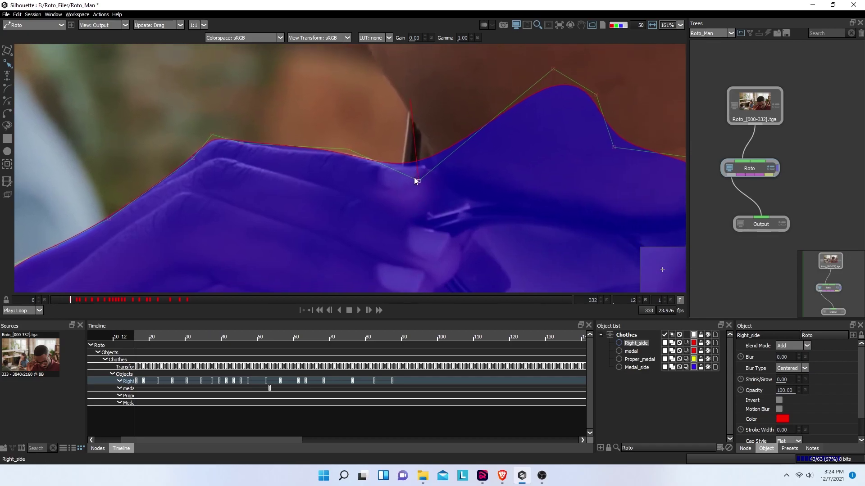
- Lower the Right_side points beyond the fingertip to flatten the bulge over the brow, and adjust the fingertip point at frame 12
drag(502, 149, 516, 126)
drag(596, 95, 554, 158)
drag(516, 126, 491, 164)
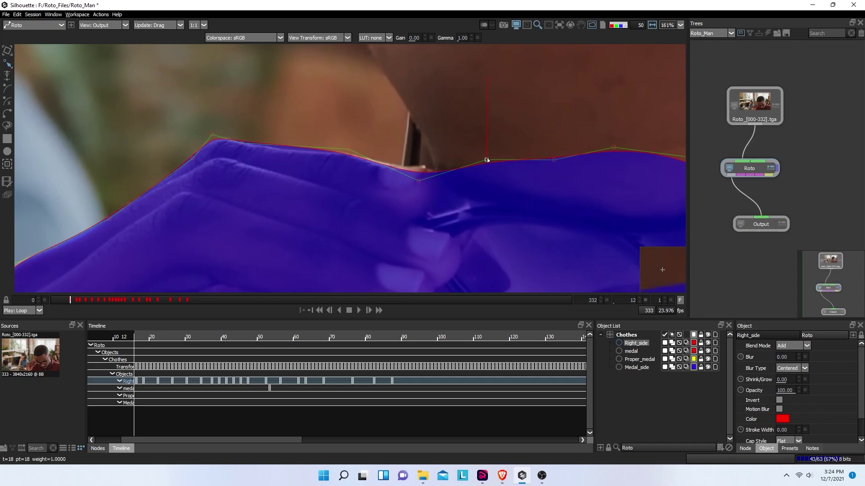
drag(417, 181, 424, 174)
- Select the three Right_side points along the outer wrist at frame 12 and nudge them sideways toward the wrist's edge
scroll(467, 183, down, 5)
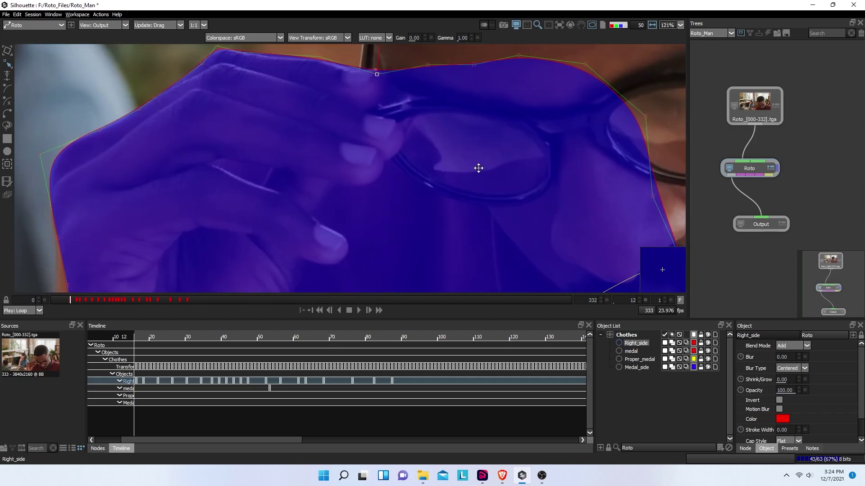
scroll(336, 221, up, 3)
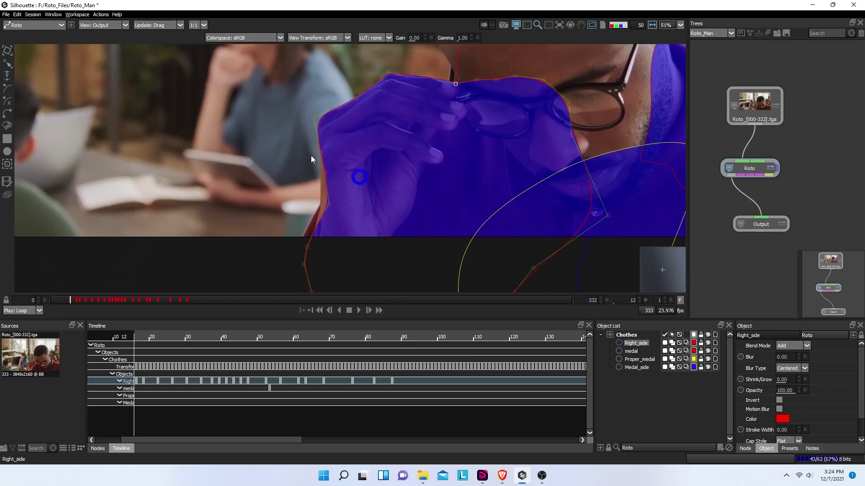
drag(325, 150, 392, 261)
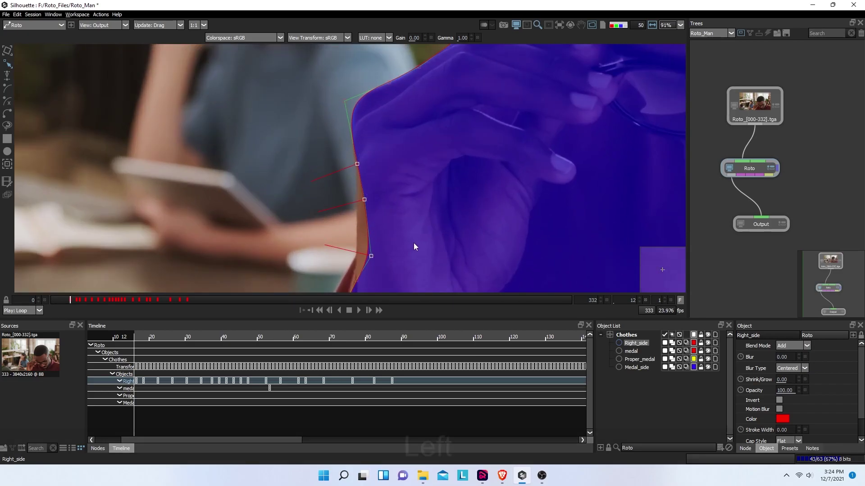
key(Left)
key(Left)
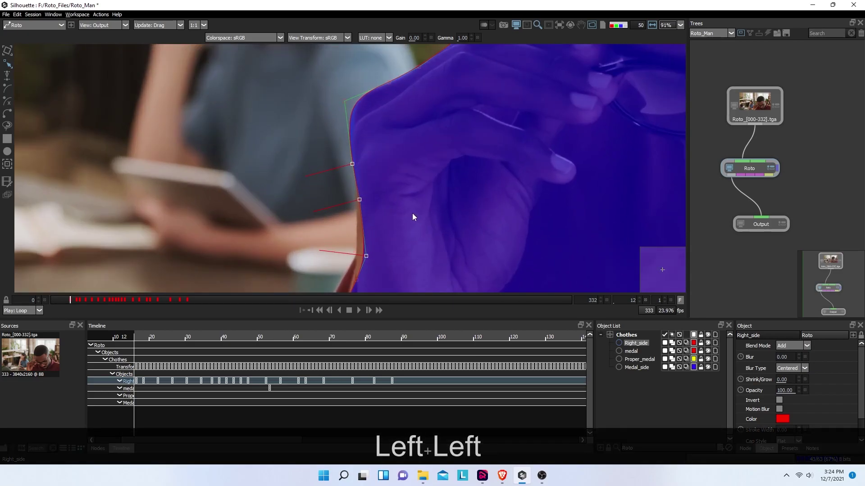
key(Right)
key(Right)
key(Right)
key(Right)
key(Right)
key(Right)
key(Right)
- Select the Right_side points on the sleeve below the wrist at frame 12 and nudge them left
drag(413, 195, 459, 83)
drag(353, 155, 438, 279)
key(Down)
key(Left)
key(Left)
key(Left)
key(Left)
key(Left)
key(Left)
key(Left)
key(Left)
key(Left)
key(Left)
key(Left)
key(Left)
key(Left)
key(Left)
key(Left)
key(Left)
key(Left)
key(Left)
key(Left)
key(Left)
key(Left)
key(Left)
- Nudge the two Right_side points at the cuff left until they meet the sleeve's edge at frame 12
drag(390, 94, 448, 147)
key(Left)
key(Left)
key(Left)
key(Left)
key(Left)
key(Left)
key(Left)
key(Left)
key(Left)
key(Left)
key(Left)
key(Left)
key(Left)
key(Left)
key(Left)
key(Left)
key(Left)
key(Left)
key(Left)
key(Left)
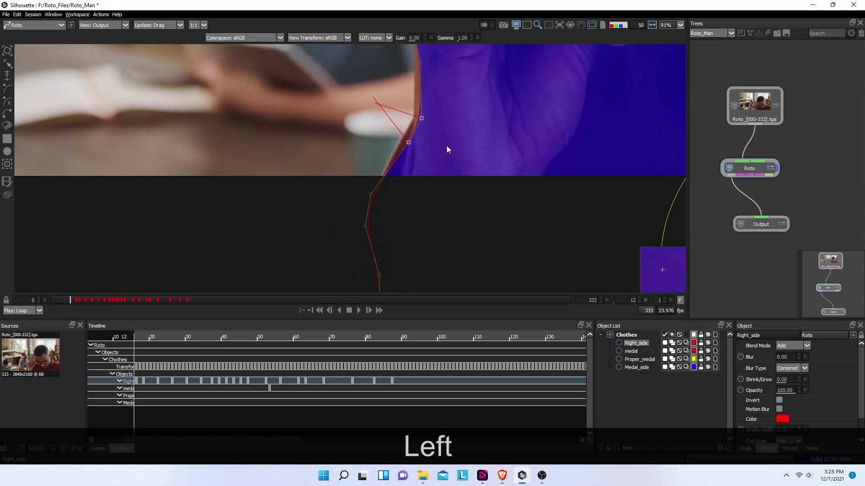
key(Left)
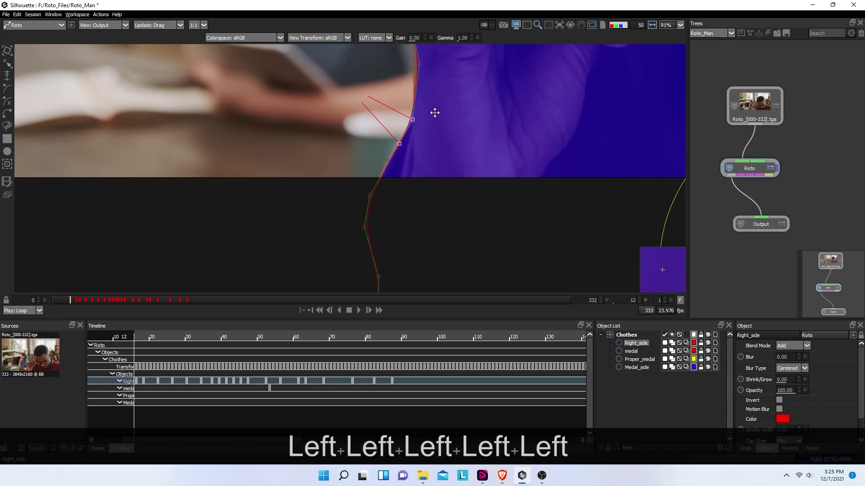
- Nudge the single Right_side point at mid-wrist left onto the wrist's outline at frame 12
scroll(435, 111, up, 3)
drag(376, 112, 427, 173)
key(Left)
key(Left)
key(Left)
key(Left)
key(Left)
key(Left)
key(Left)
key(Left)
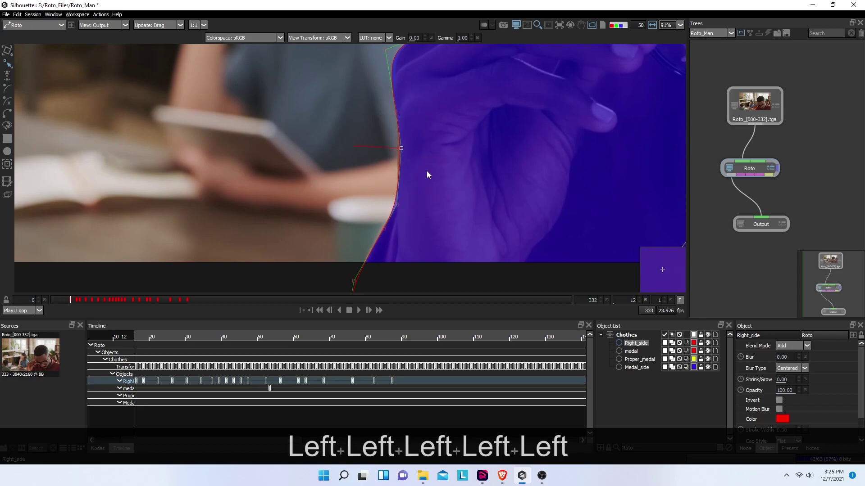
- Compare the frame with and without the matte overlay, and play the shot to check how Right_side follows the arm
scroll(425, 179, down, 5)
scroll(428, 180, up, 2)
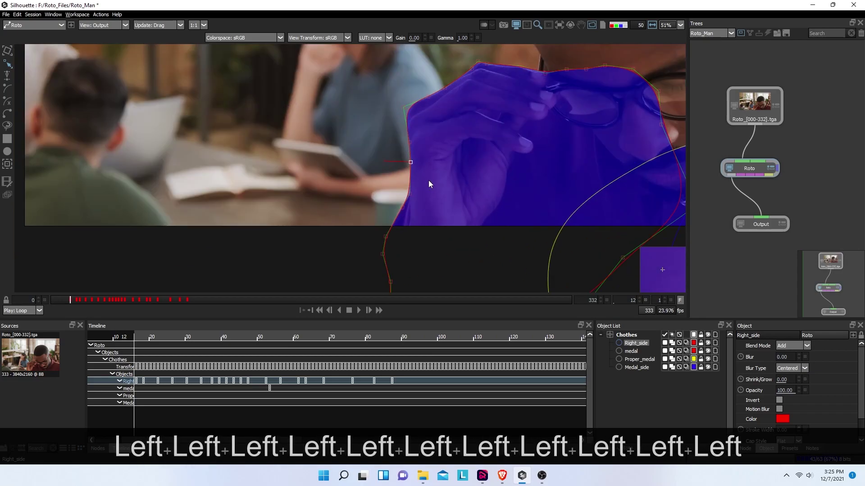
scroll(429, 182, down, 3)
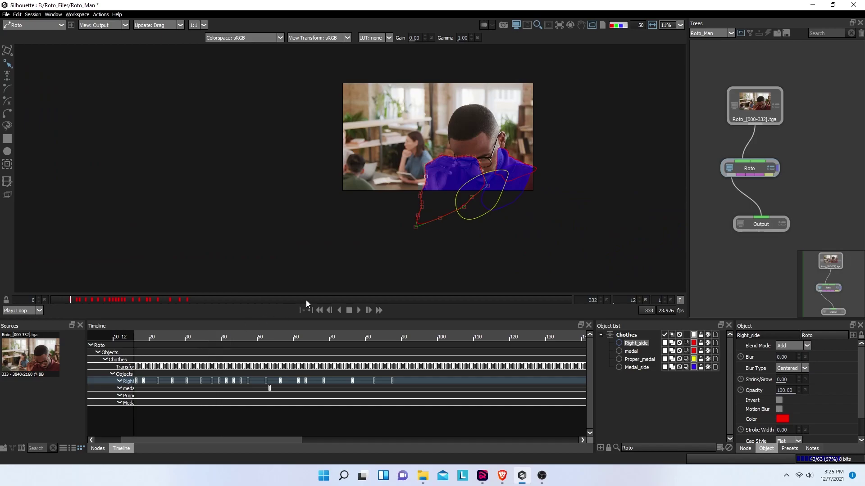
key(f)
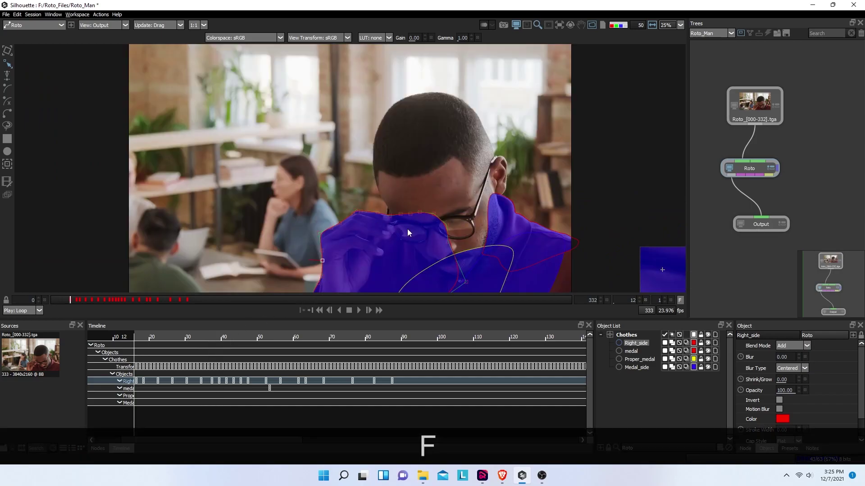
key(a)
key(a)
key(a)
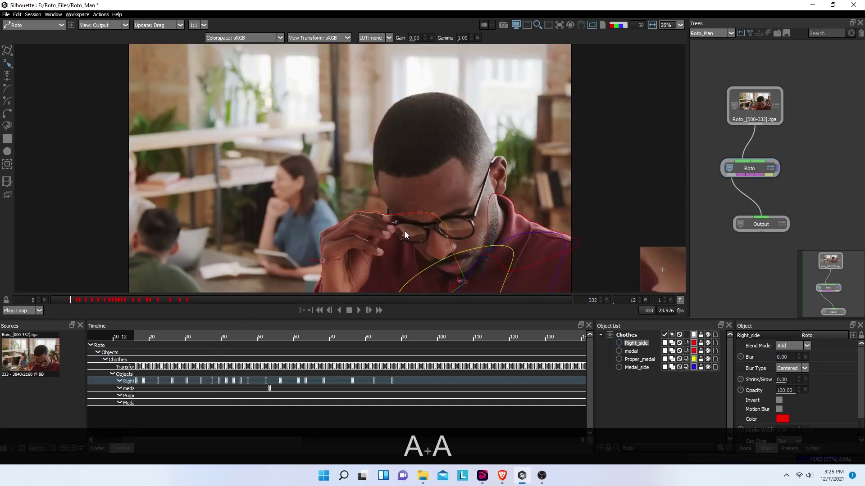
key(space)
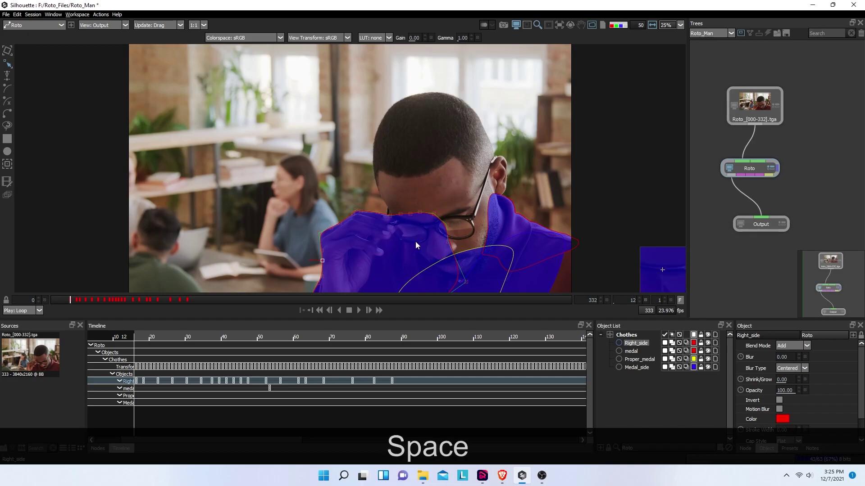
drag(414, 243, 417, 206)
click(358, 310)
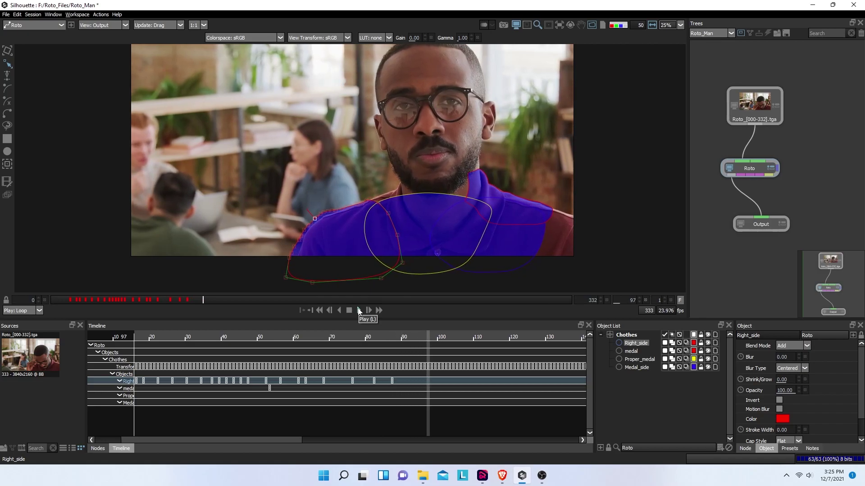
key(space)
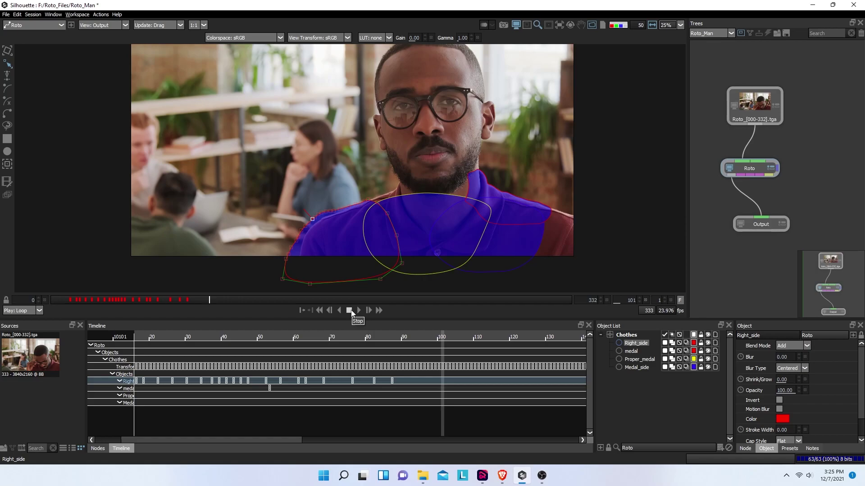
- Go to the last Right_side keyframe at frame 87 and open the Mocha Tracker
click(187, 300)
click(188, 301)
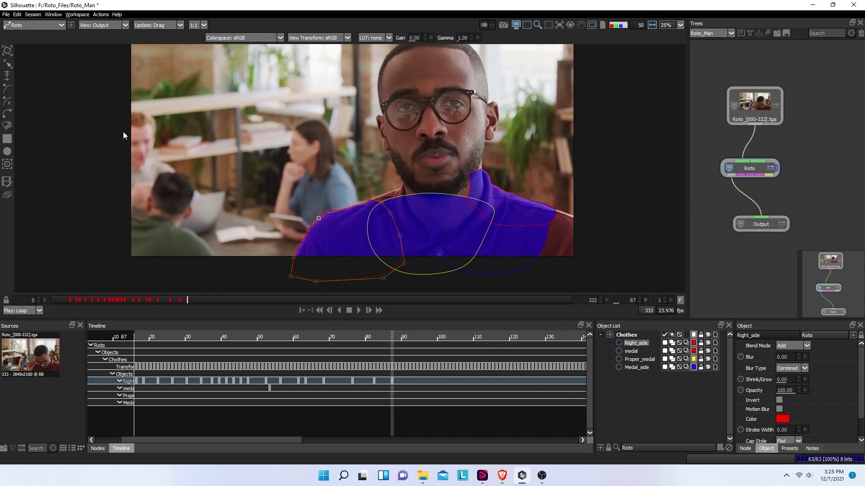
click(7, 164)
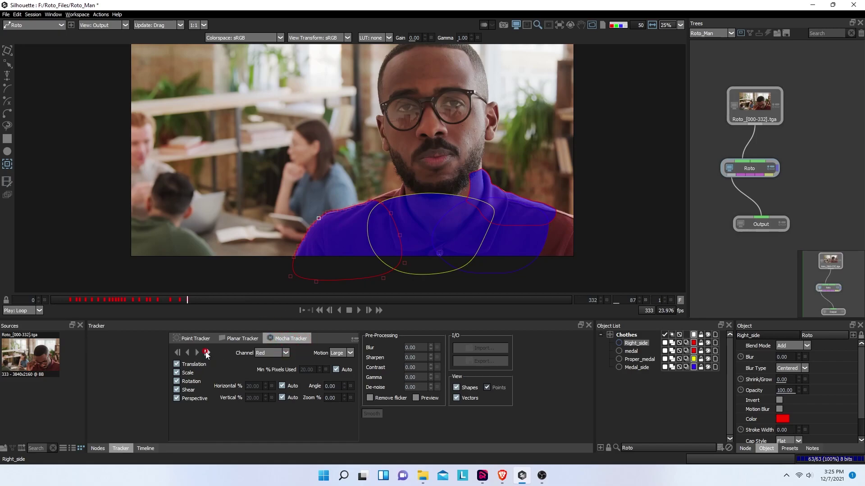
- Try to track Right_side one frame forward and back from frame 87 using the Red channel
click(206, 352)
click(180, 352)
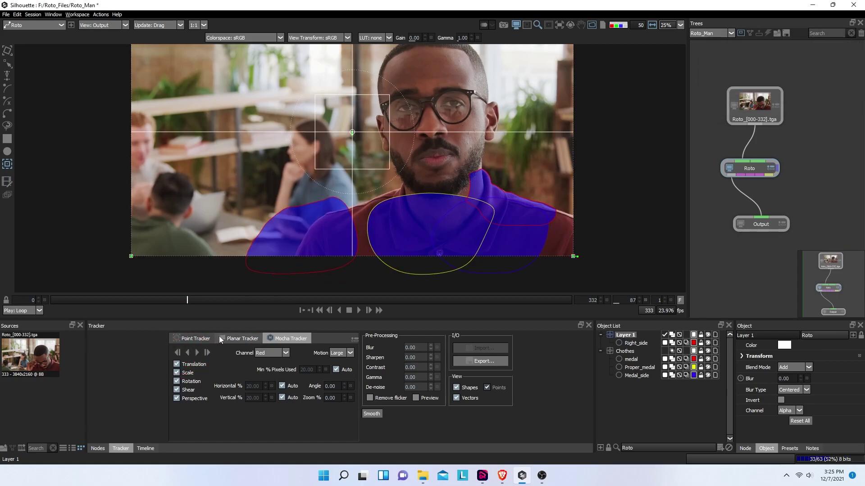
key(ctrl+z)
key(ctrl+z)
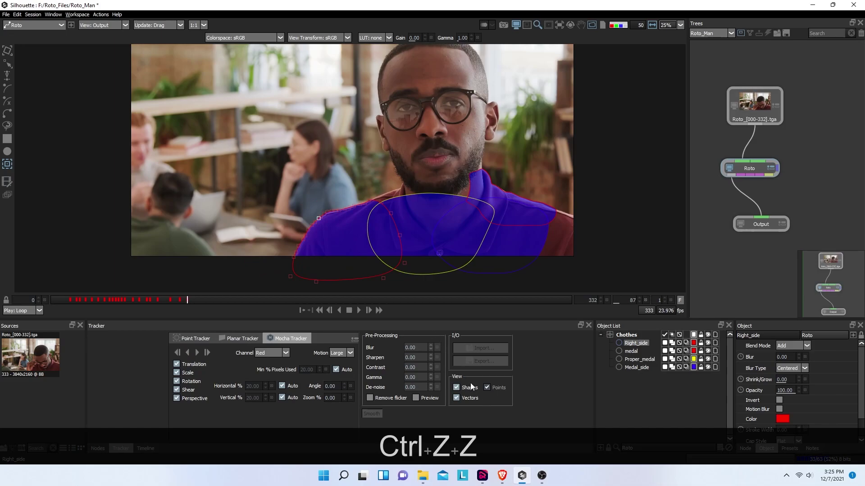
- Set the tracker's pre-processing Contrast to 100 and Sharpen to 100
click(415, 398)
click(416, 399)
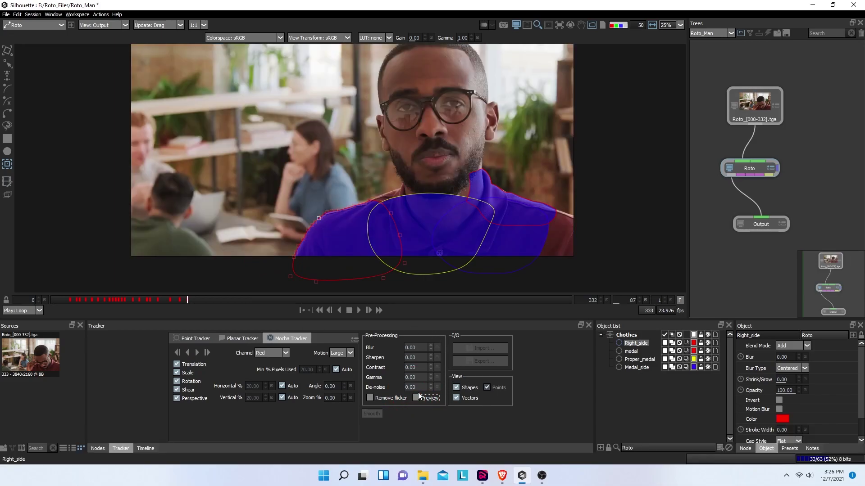
click(414, 368)
click(399, 379)
click(412, 391)
click(412, 391)
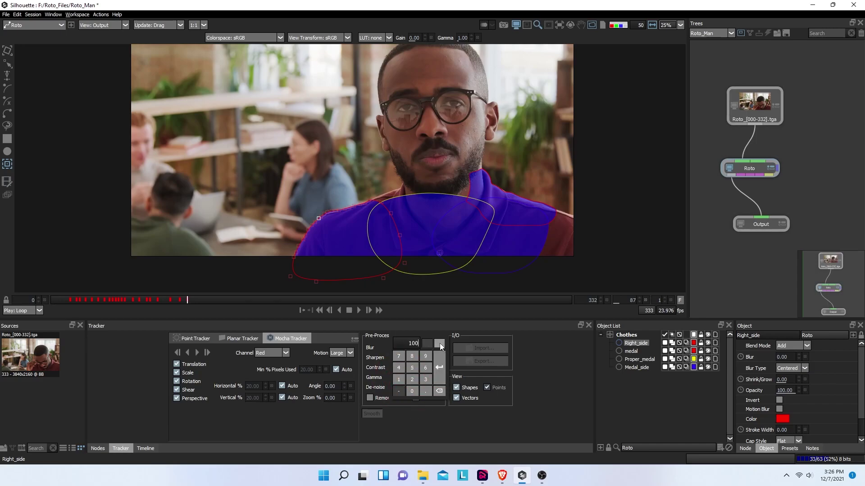
click(415, 358)
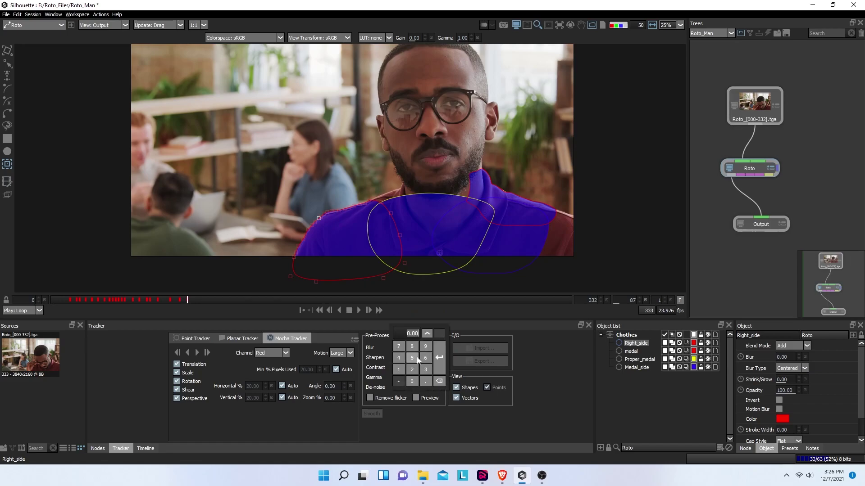
click(398, 369)
click(411, 381)
click(412, 381)
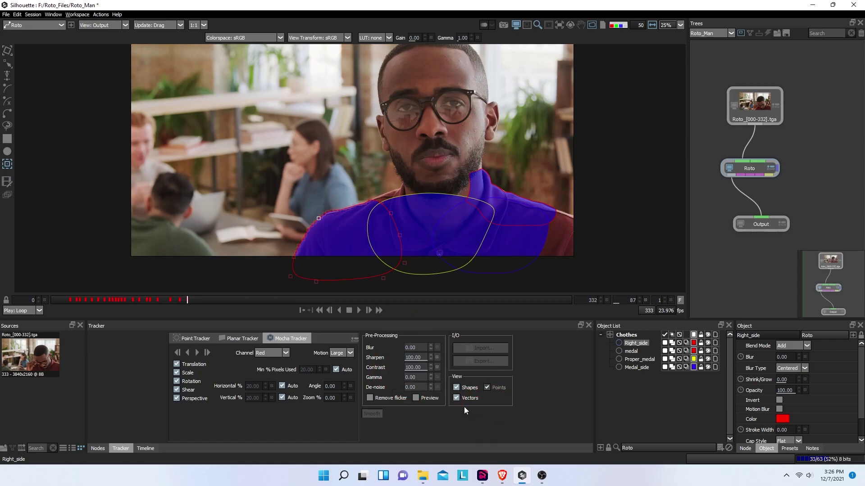
- Set the tracker's pre-processing Gamma to 50 and its tracking channel to Luminance
click(420, 383)
click(416, 379)
click(412, 401)
key(Return)
click(283, 354)
click(272, 363)
- Try to track Right_side one frame forward with Large motion, and again with Small motion
click(206, 354)
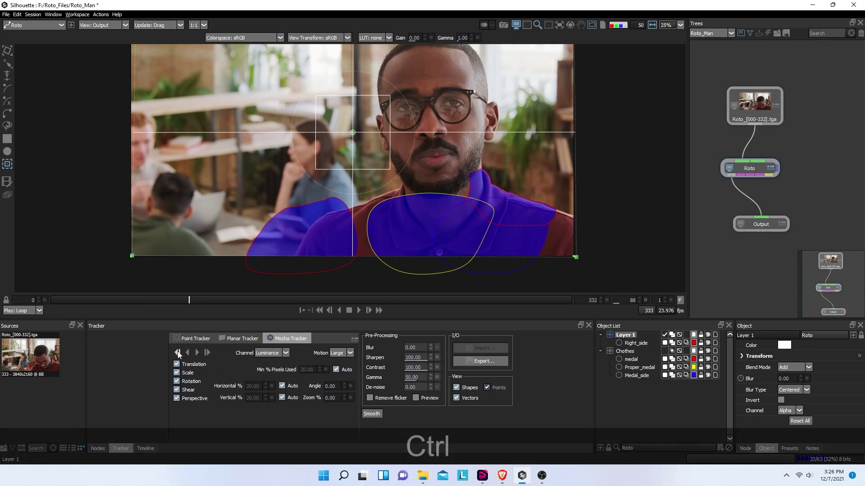
key(ctrl+z)
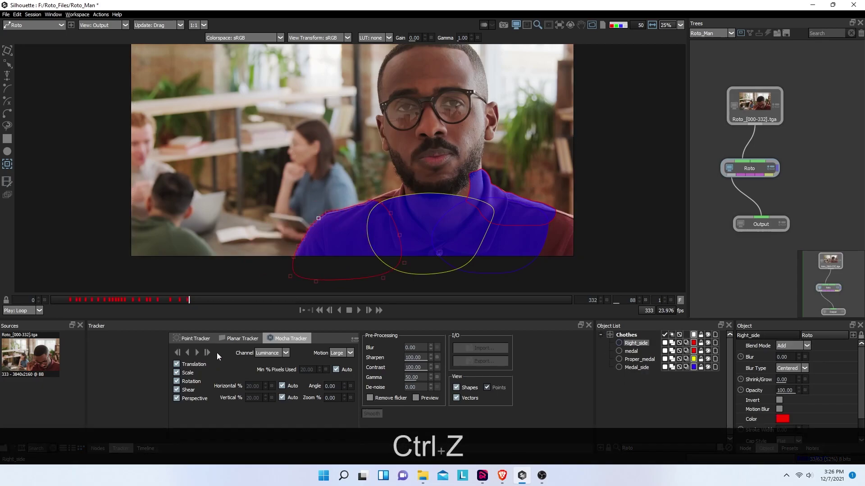
click(348, 356)
click(348, 356)
click(347, 356)
click(338, 363)
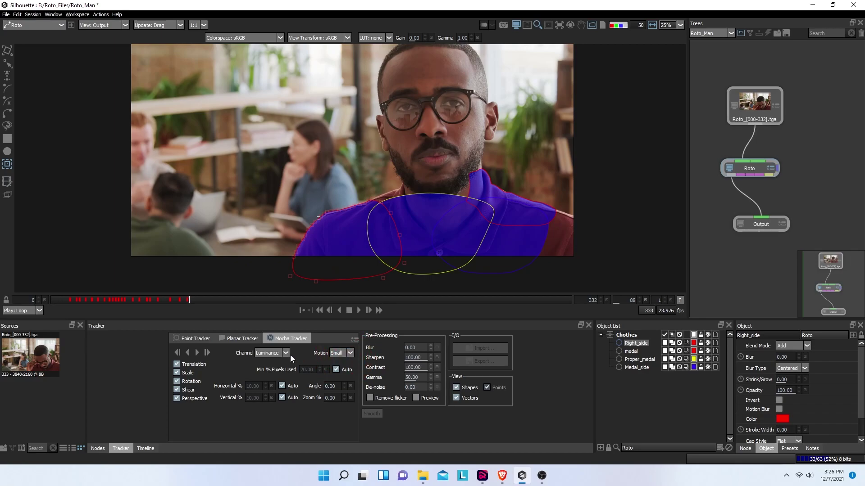
click(207, 353)
key(ctrl+z)
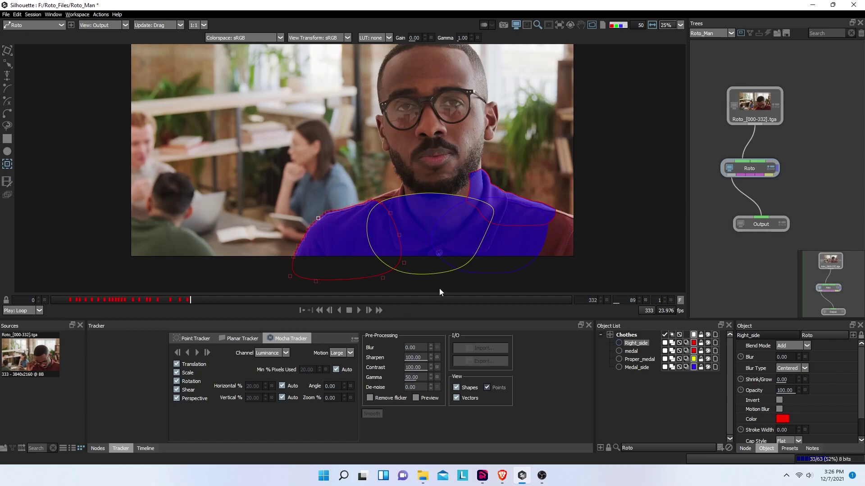
- Create a point tracker over the shirt's shoulder at frame 89
scroll(347, 230, up, 5)
scroll(356, 231, up, 5)
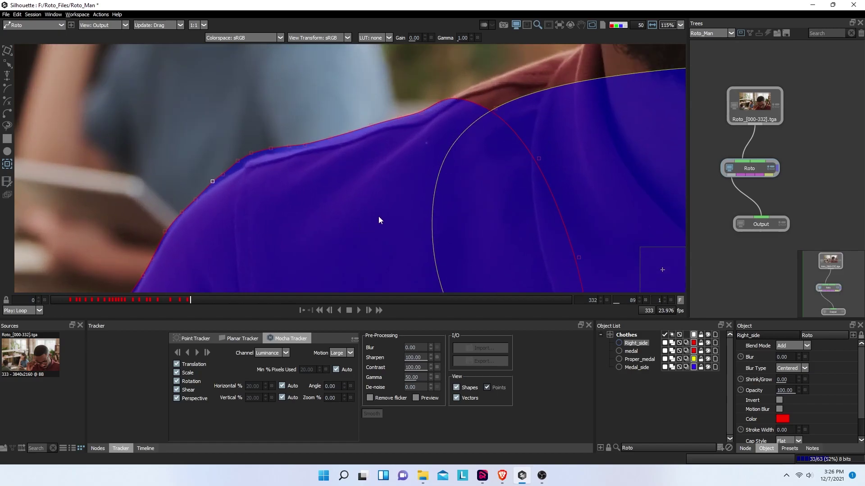
scroll(440, 141, down, 2)
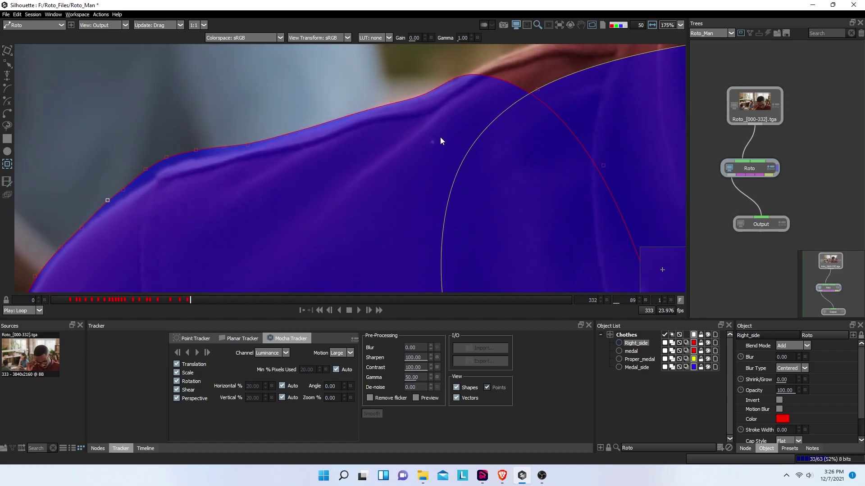
click(194, 338)
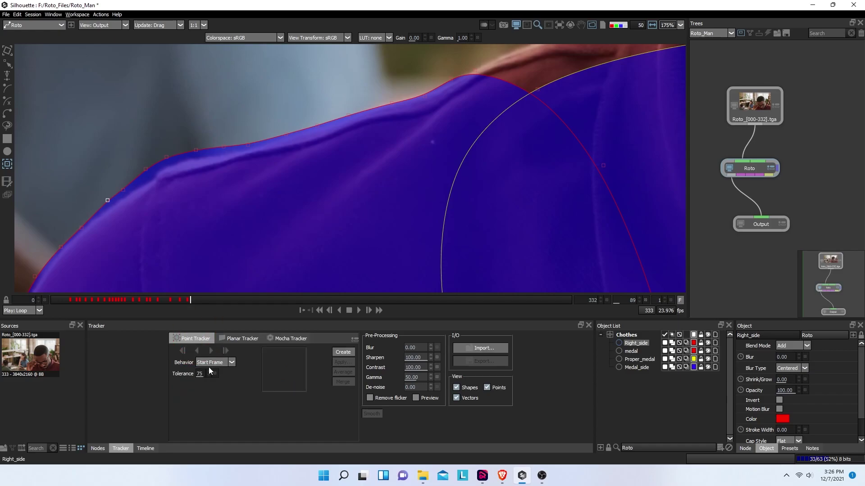
click(352, 352)
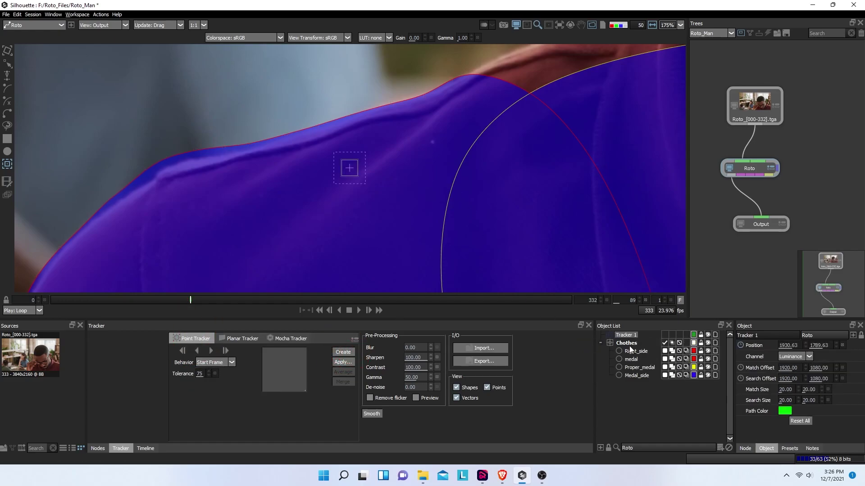
- Try moving Right_side out of the Clothes layer, check it at frame 87, and undo the move
drag(631, 355, 633, 338)
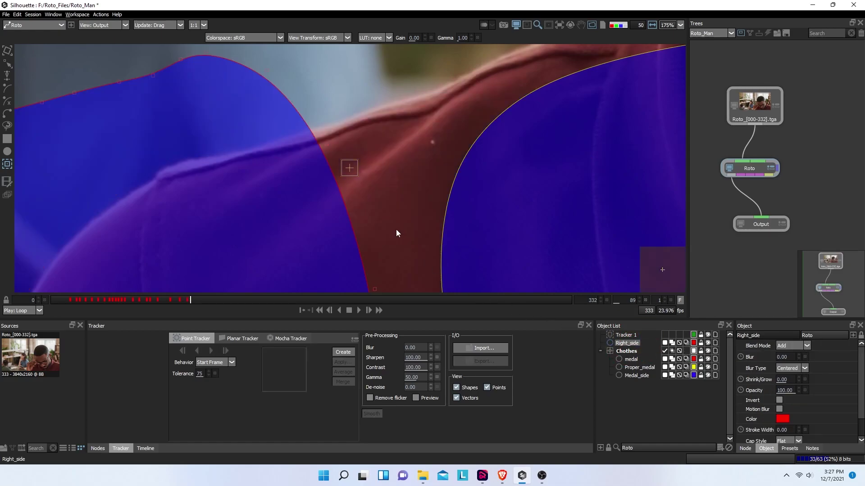
click(187, 300)
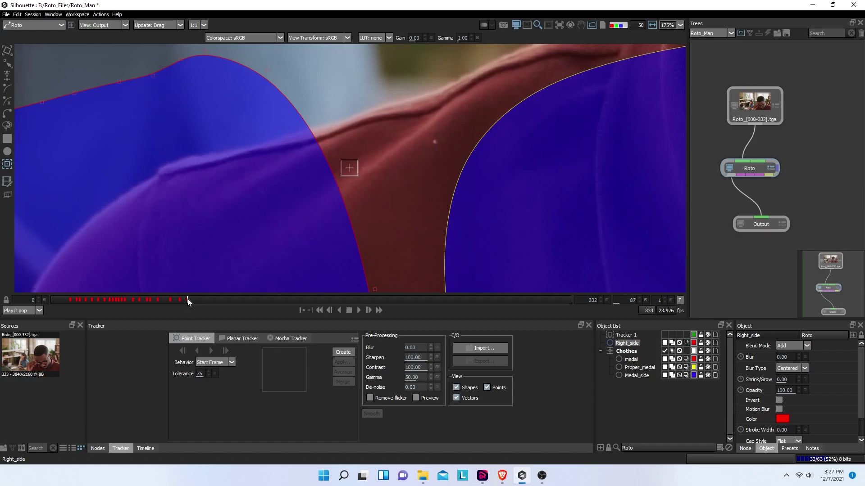
key(ctrl)
key(ctrl)
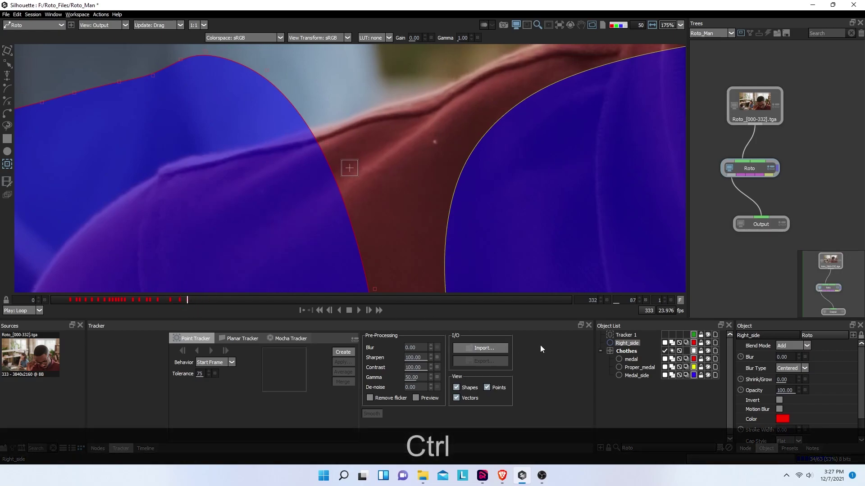
key(ctrl+z)
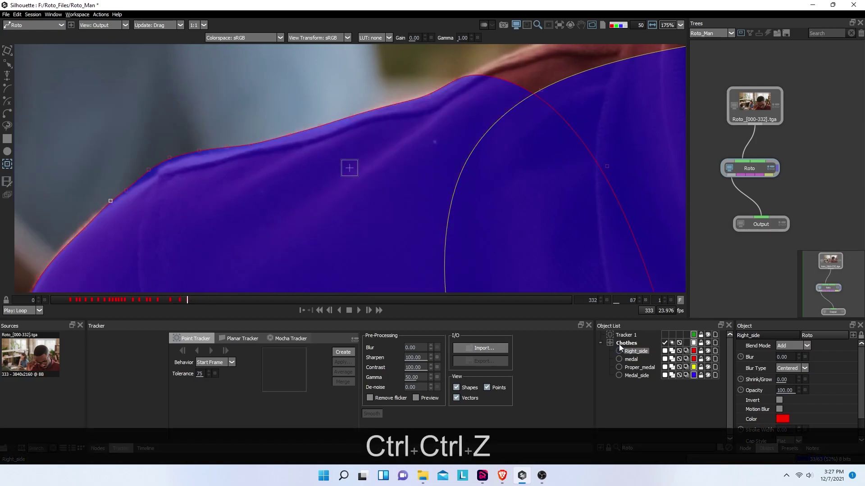
scroll(432, 210, down, 5)
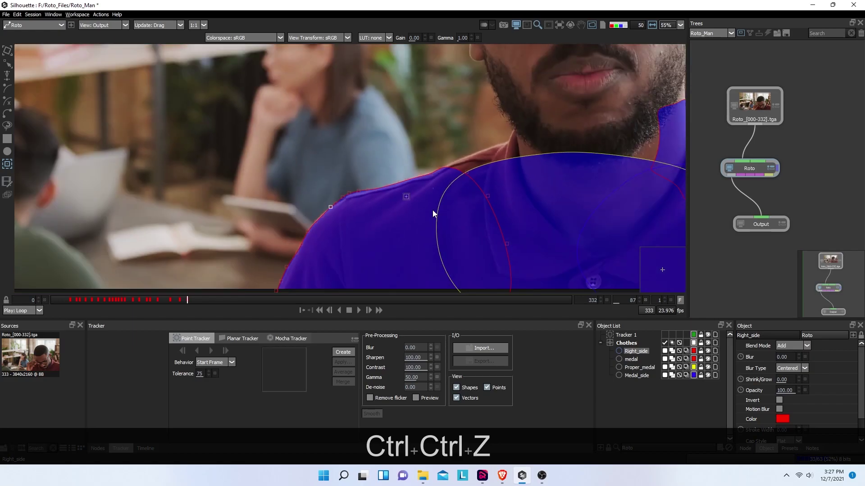
- Delete the Tracker 1 point tracker and clear the object selection
click(632, 336)
key(Delete)
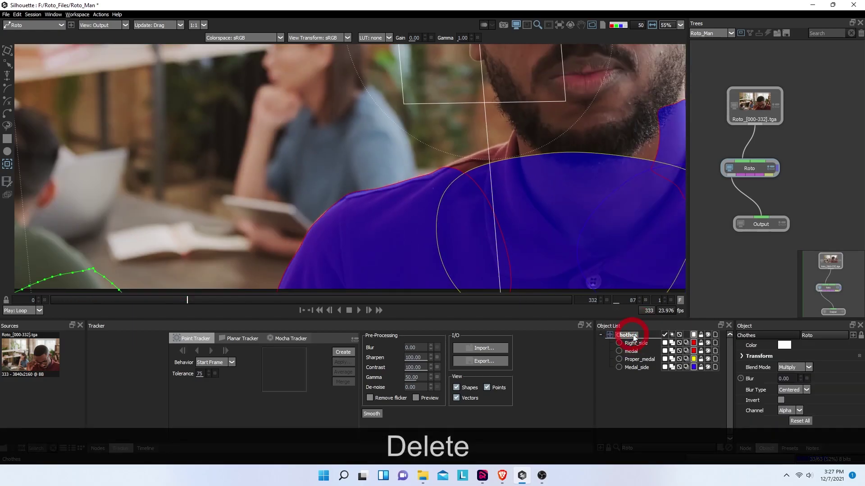
scroll(352, 239, down, 5)
scroll(377, 243, up, 4)
scroll(377, 243, down, 4)
scroll(377, 243, up, 2)
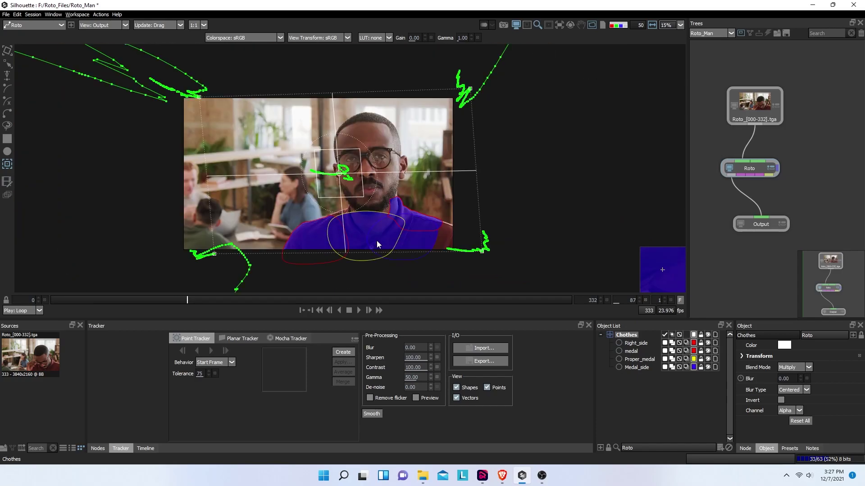
click(556, 184)
scroll(354, 239, up, 4)
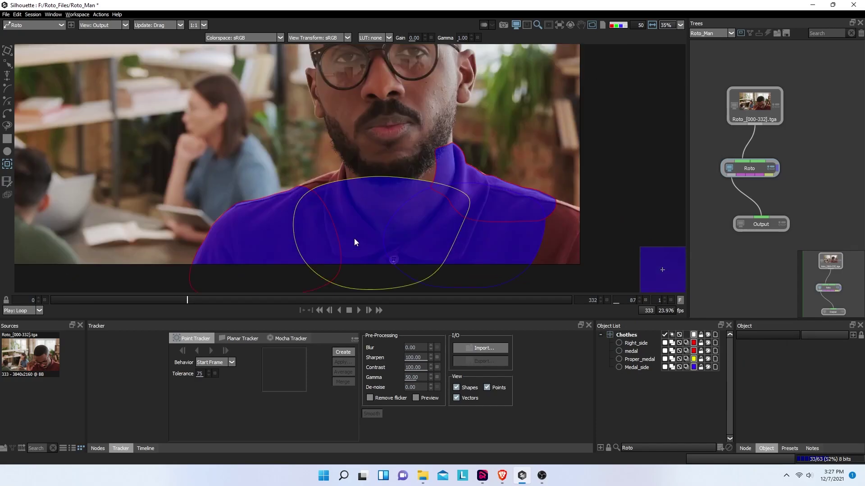
- At frame 98, reshape Right_side so its outer arm points follow the sleeve edge down to the image border
drag(145, 241, 220, 191)
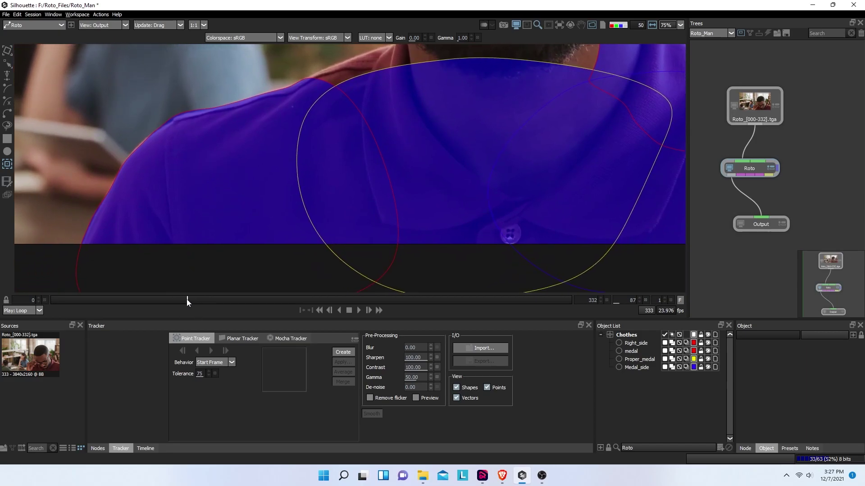
drag(187, 301, 205, 301)
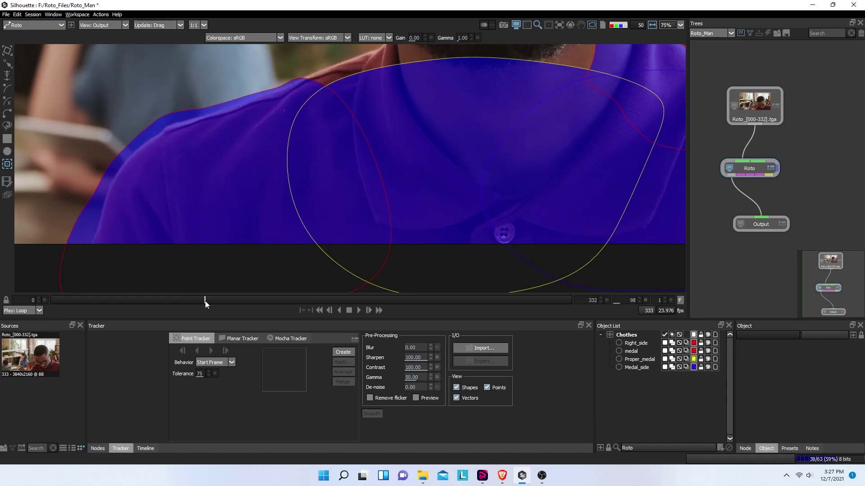
click(8, 65)
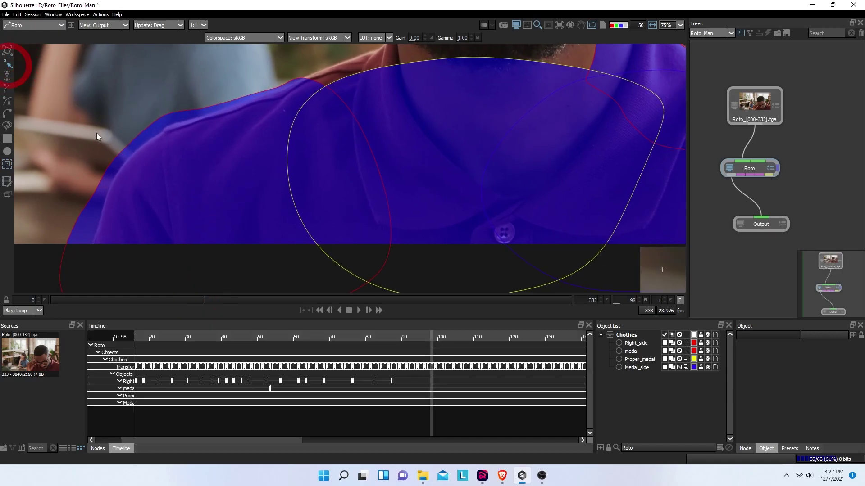
click(115, 155)
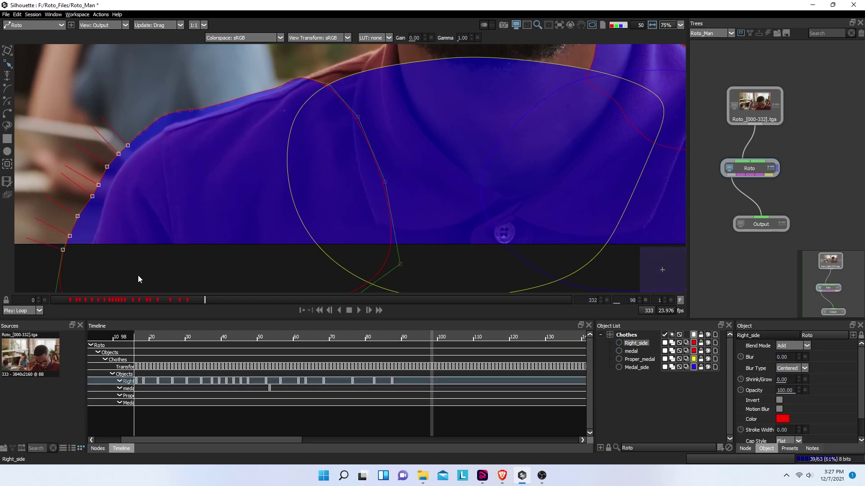
mouse_move(83, 225)
mouse_down()
mouse_move(106, 205)
mouse_move(84, 223)
mouse_up()
click(83, 223)
click(86, 225)
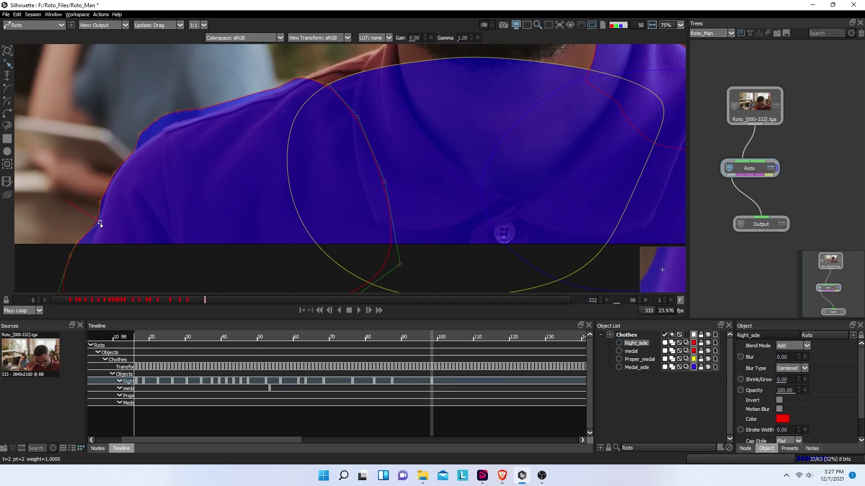
drag(100, 202, 104, 203)
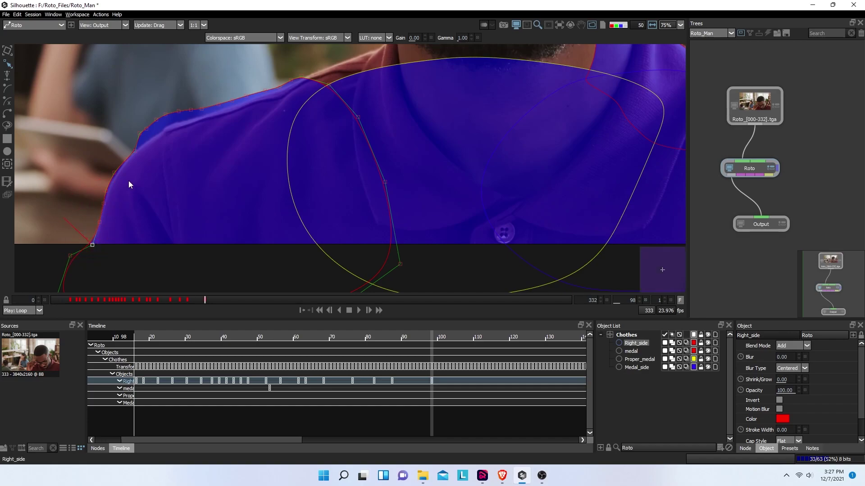
- At frame 98, move Right_side's upper-arm and shoulder points inward onto the shirt's shoulder line
click(144, 143)
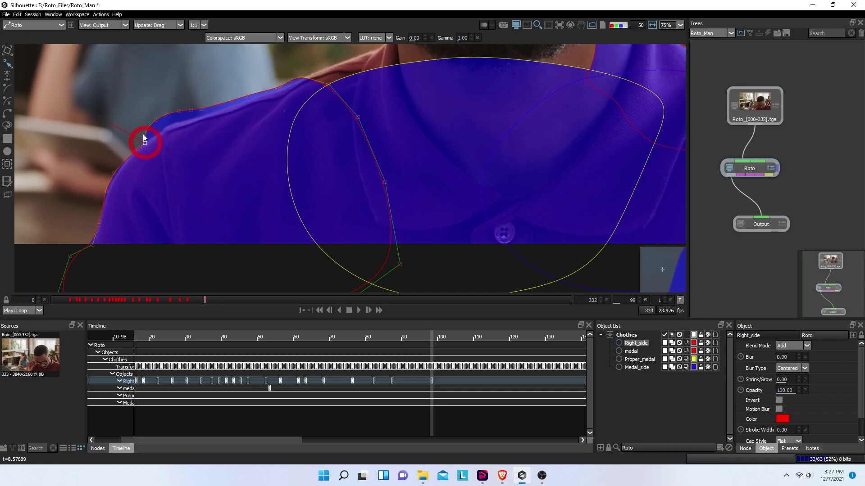
drag(157, 126, 207, 115)
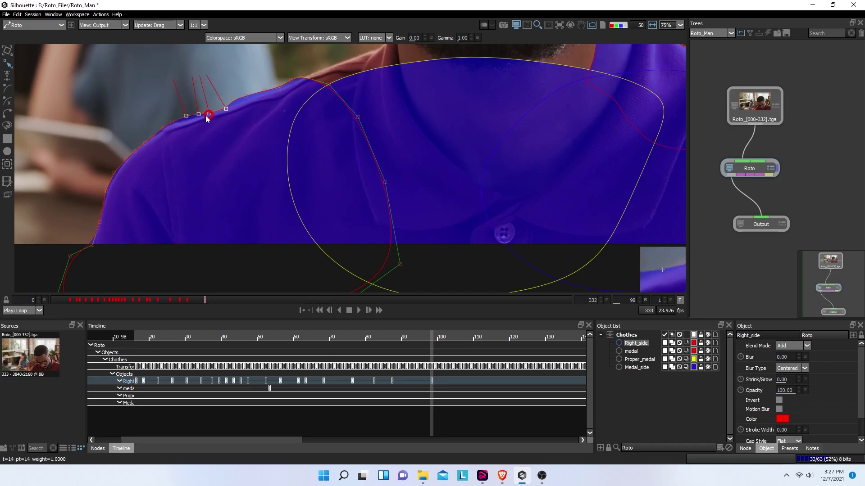
click(189, 110)
click(188, 114)
click(186, 119)
click(225, 109)
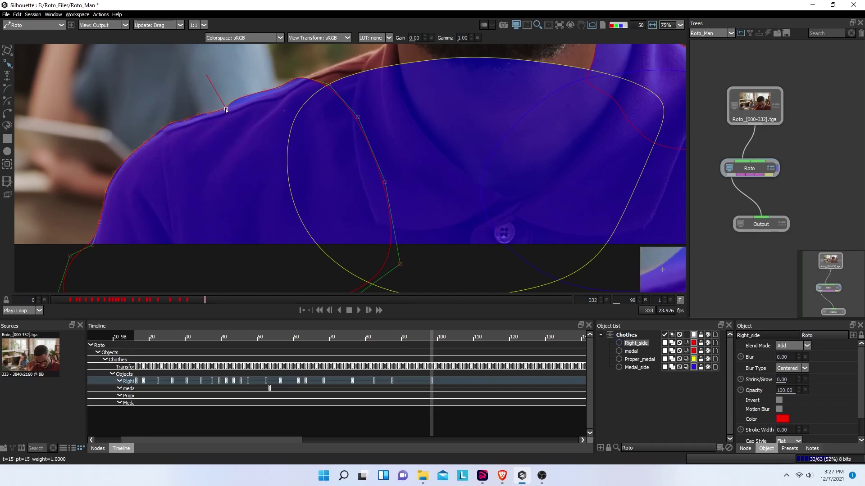
scroll(308, 72, down, 2)
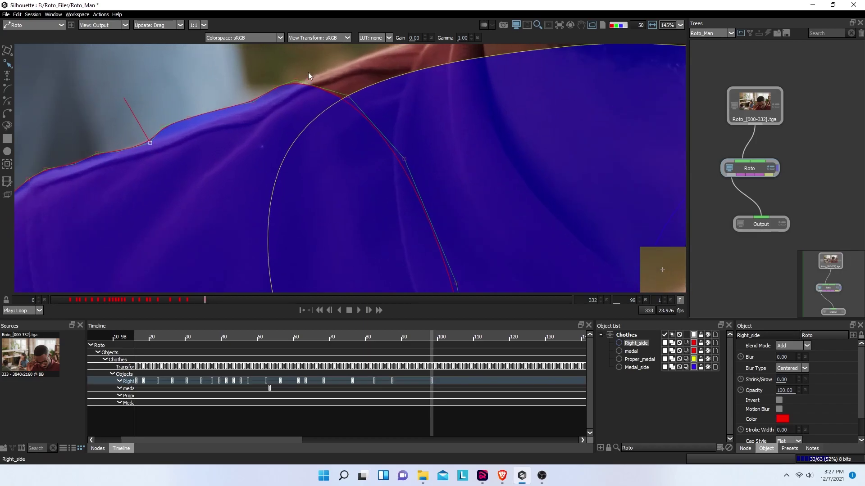
scroll(308, 72, up, 2)
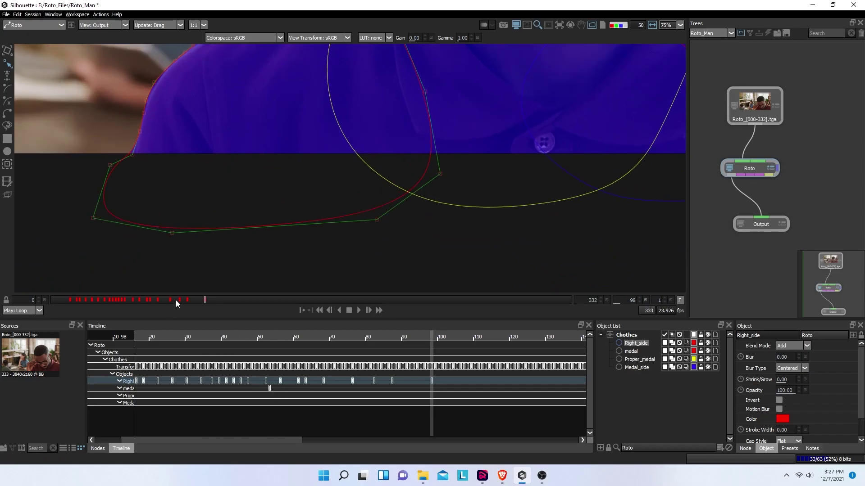
- Check Right_side at frame 94, and at frame 112 shift its arm and shoulder points together onto the shirt edge
click(199, 300)
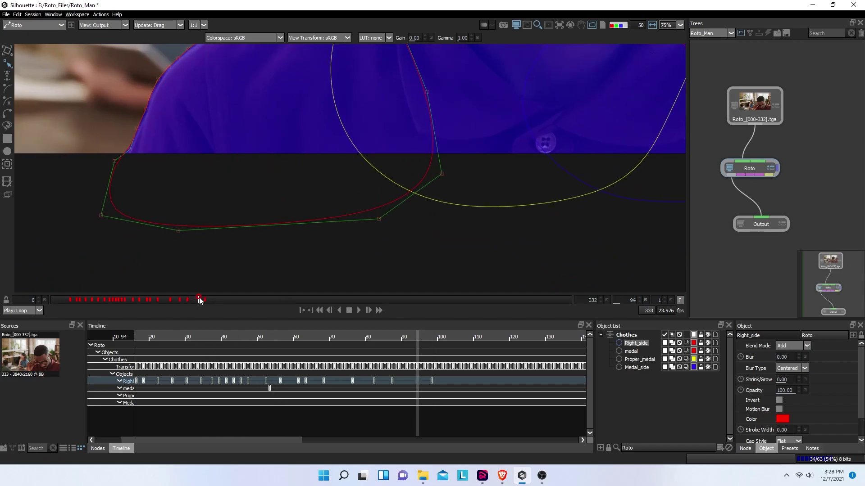
drag(239, 222, 265, 246)
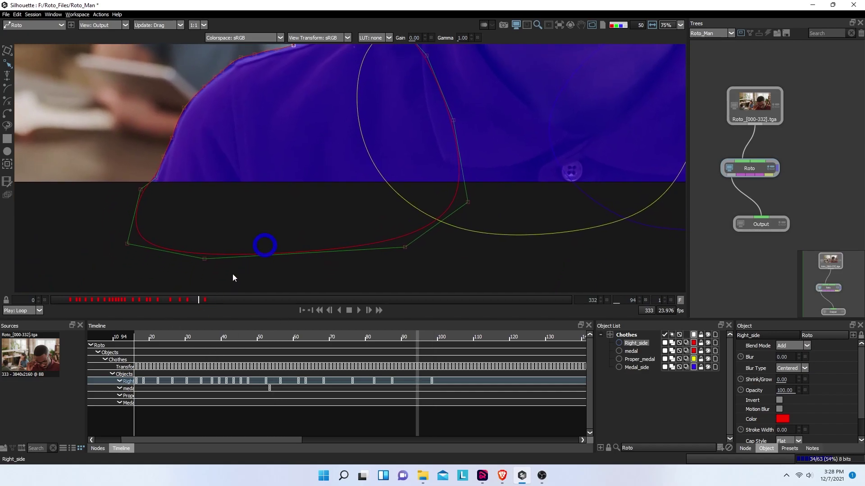
drag(208, 299, 228, 299)
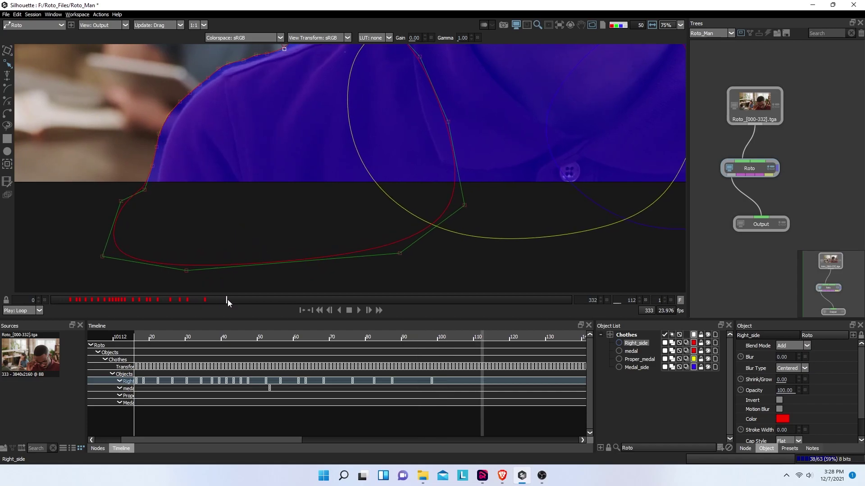
drag(92, 61, 339, 253)
drag(214, 116, 225, 117)
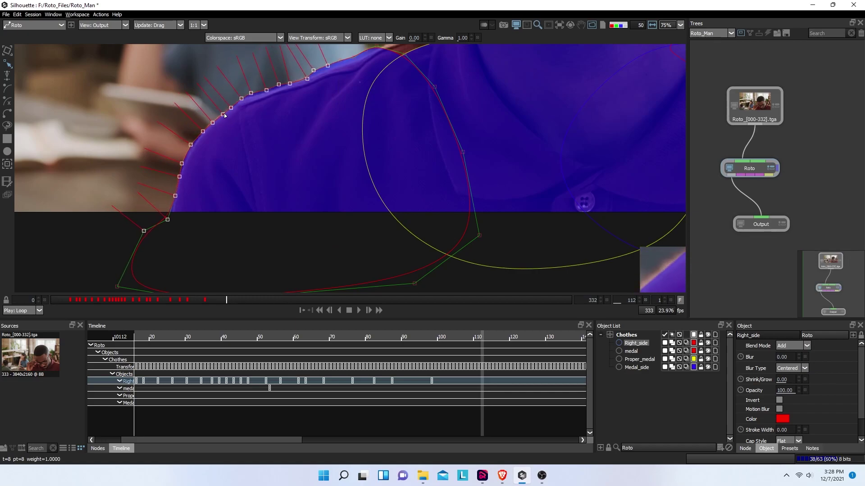
click(268, 137)
- At frame 147, move Right_side's outer arm points outward onto the sleeve edge
click(281, 299)
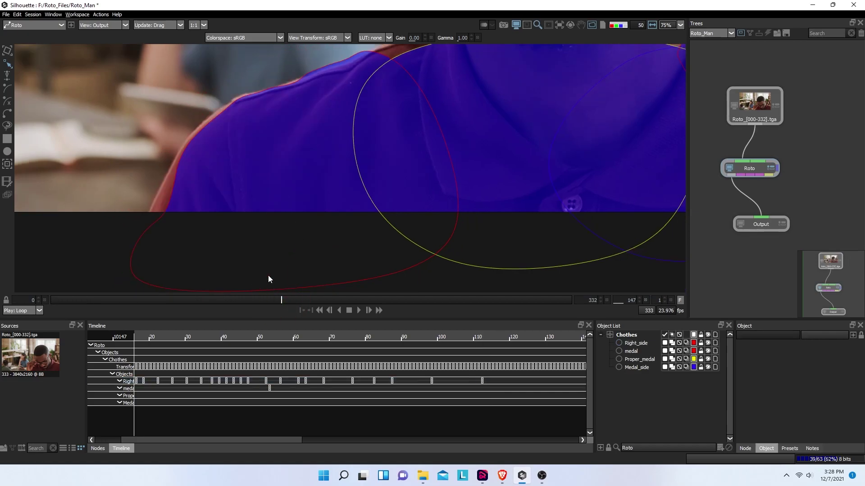
click(180, 157)
drag(121, 86, 239, 241)
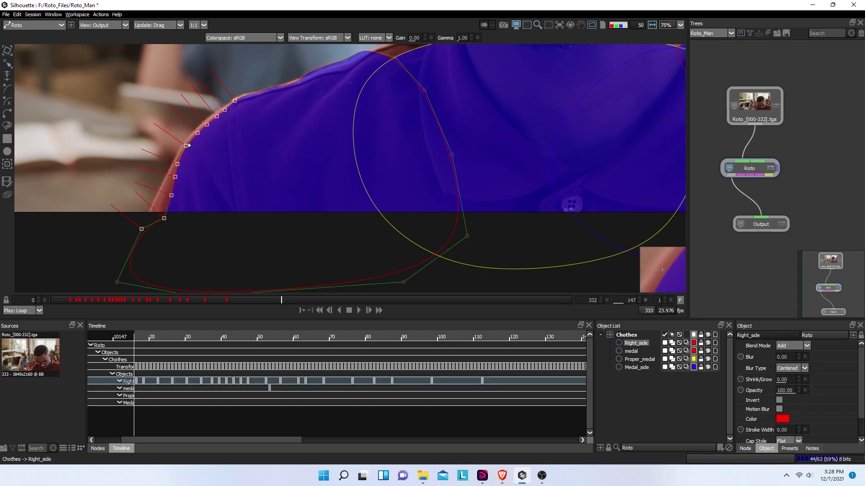
drag(187, 148, 181, 147)
click(225, 154)
- At frame 147, pull Right_side's lower sleeve points out to the arm edge and shift its shoulder points up onto the shirt line
click(167, 191)
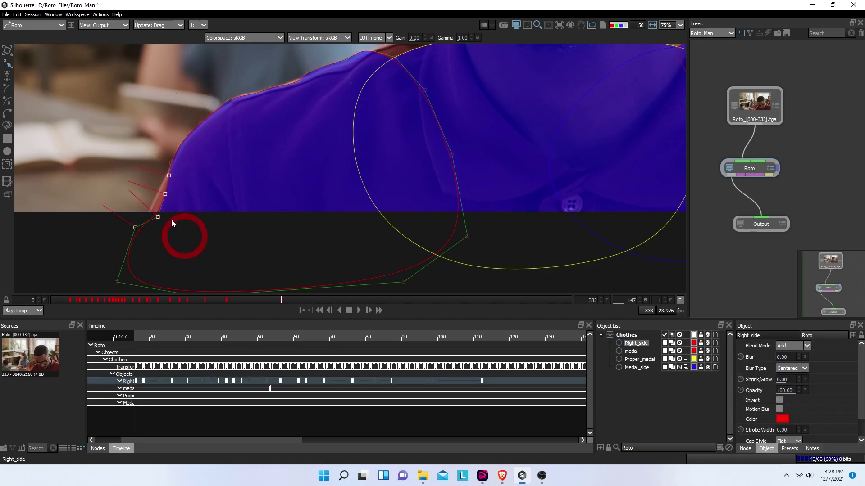
drag(166, 194, 159, 200)
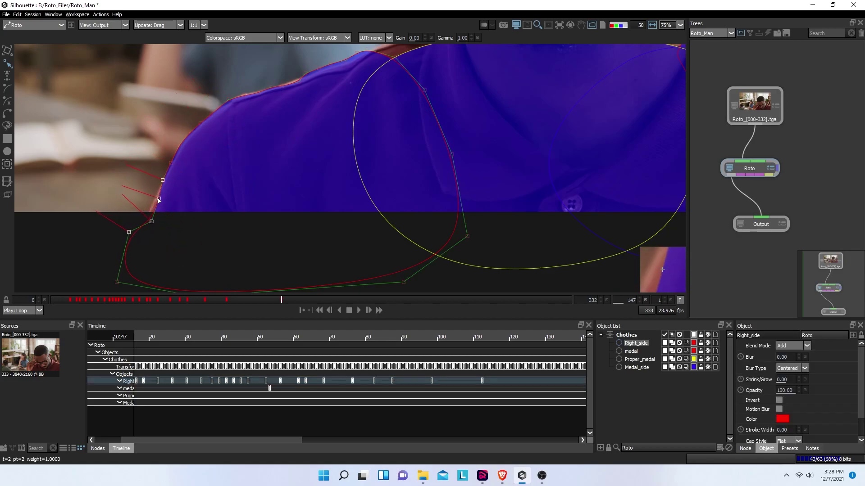
click(169, 209)
click(160, 199)
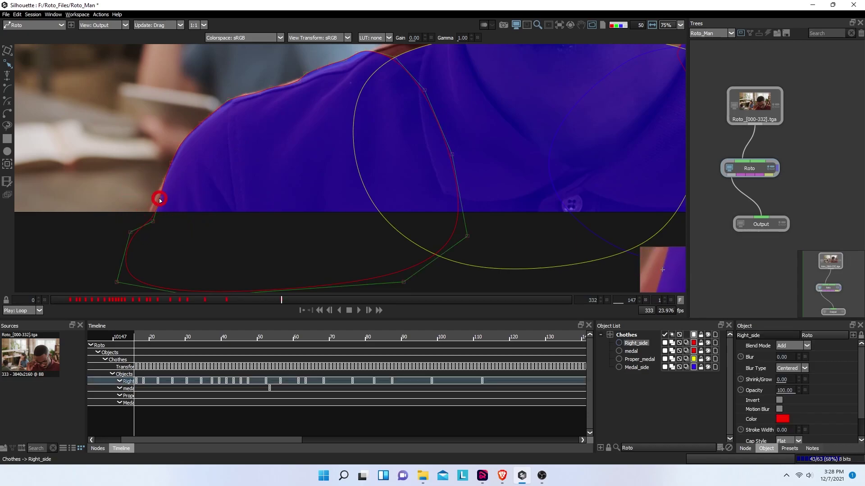
click(155, 196)
drag(155, 197, 146, 221)
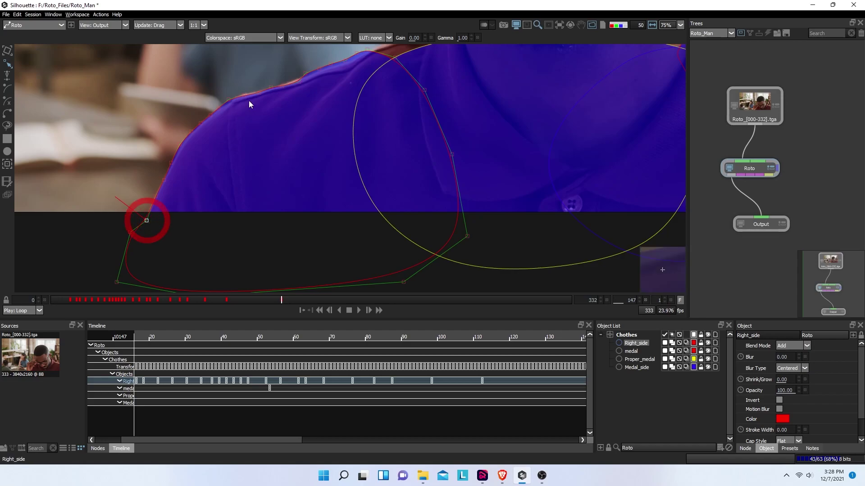
drag(240, 56, 338, 102)
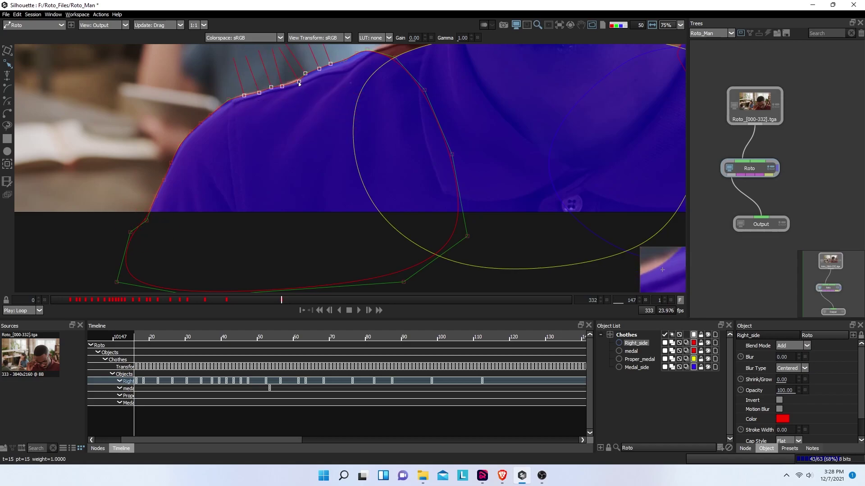
drag(300, 83, 302, 81)
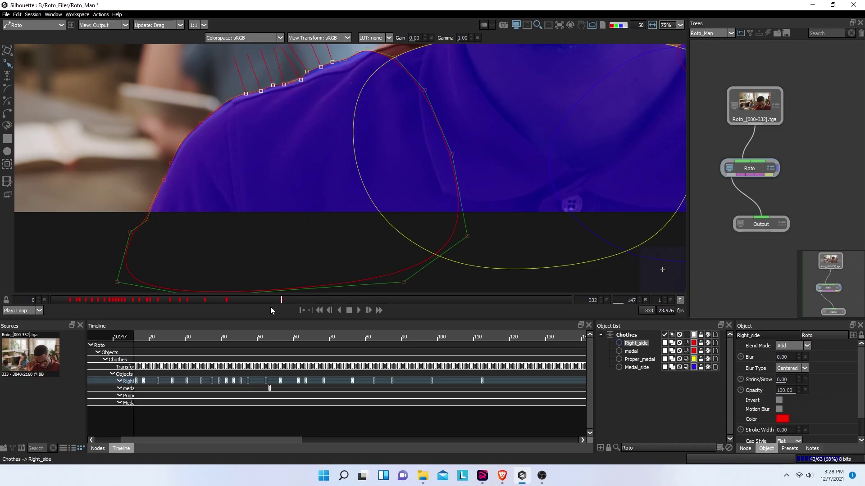
- At frame 129, move Right_side's lower arm points onto the sleeve edge just above the image's lower border
drag(277, 300, 254, 301)
drag(117, 153, 158, 204)
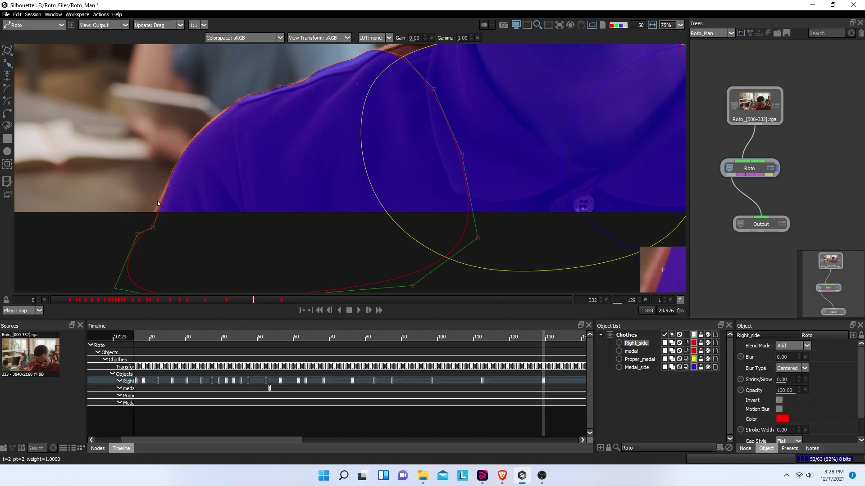
click(162, 204)
click(161, 204)
click(157, 201)
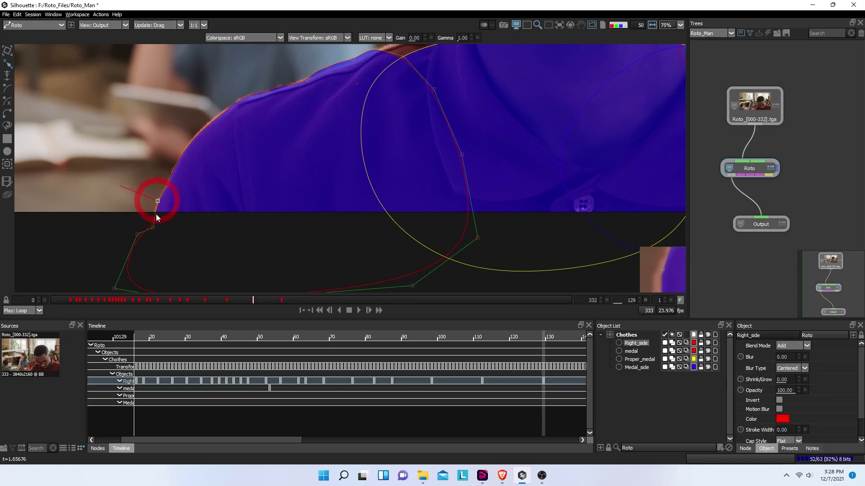
- At frame 129, nudge Right_side's upper-arm points up four increments and left one increment onto the shirt edge
drag(171, 104, 222, 129)
key(Up)
key(Up)
key(Up)
key(Up)
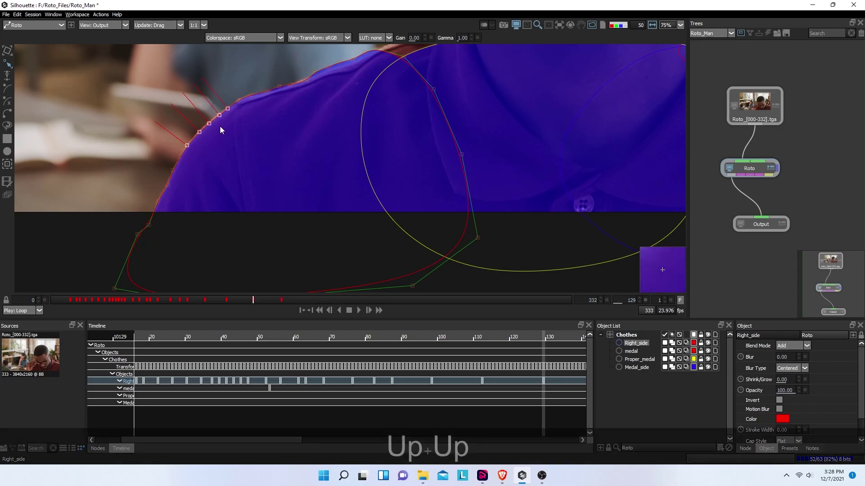
key(Left)
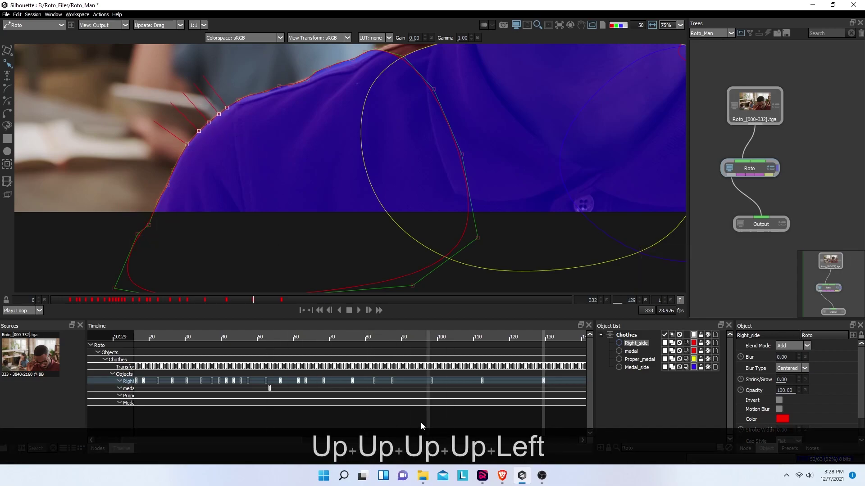
scroll(272, 203, down, 3)
scroll(275, 206, up, 1)
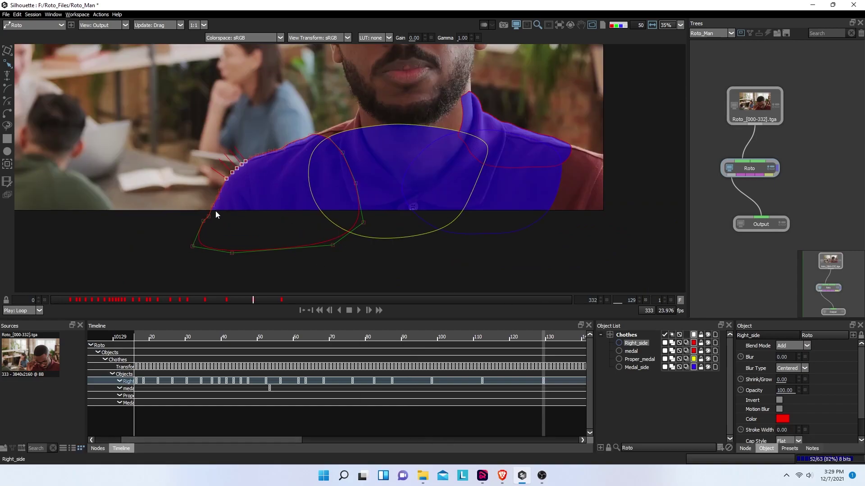
scroll(247, 177, up, 5)
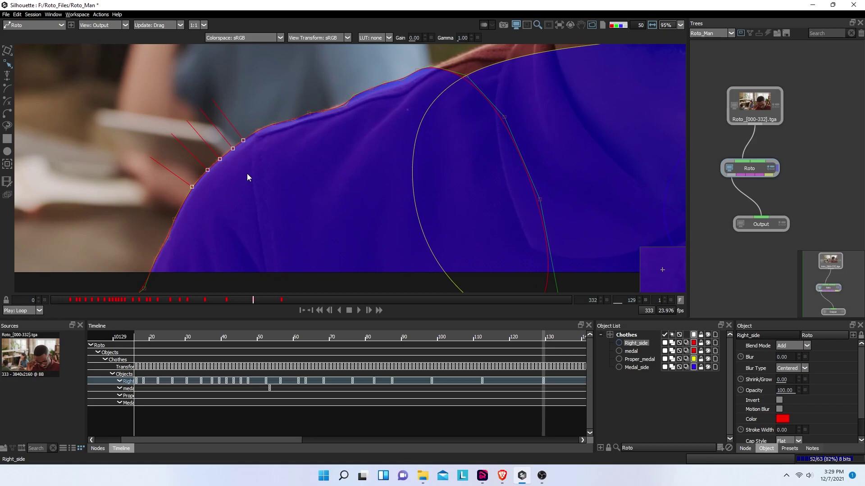
- At frame 163, shift all of Right_side's outer arm points together inward onto the sleeve edge
drag(254, 299, 307, 295)
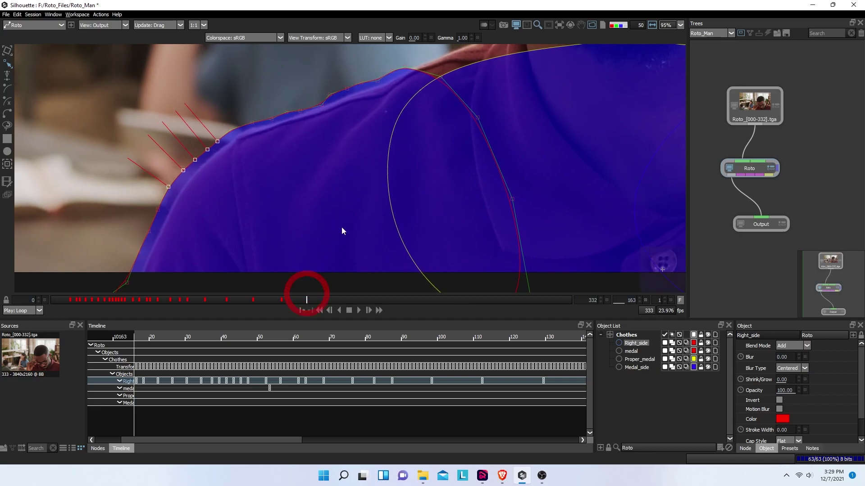
drag(341, 231, 359, 149)
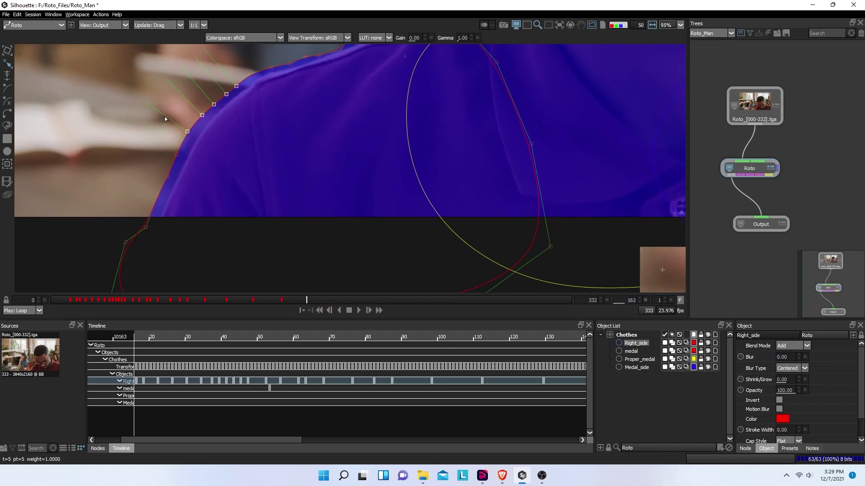
drag(30, 59, 275, 277)
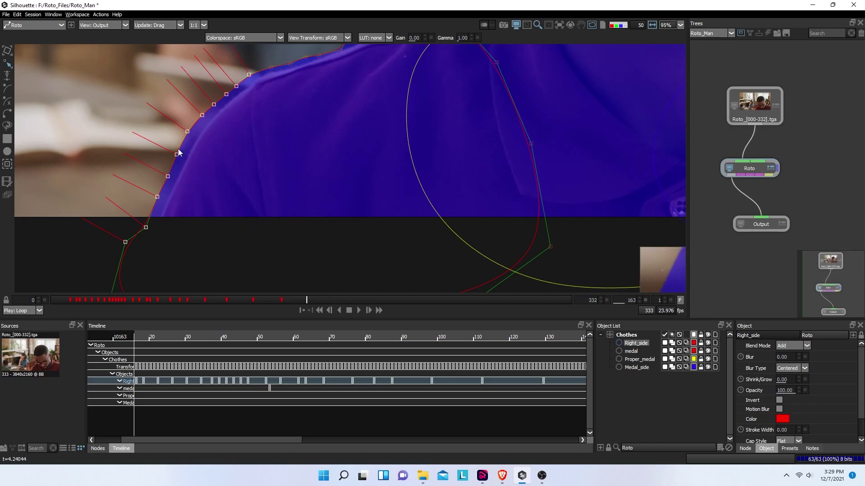
drag(176, 155, 184, 155)
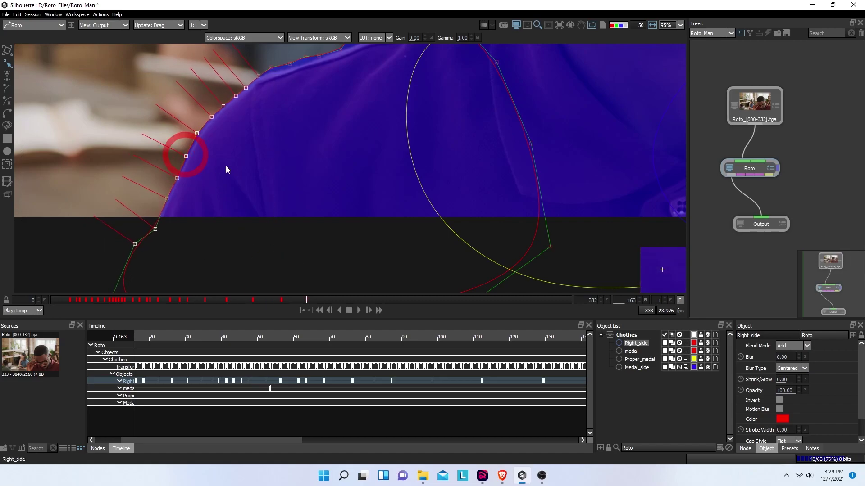
drag(295, 104, 283, 158)
- At frame 163, move Right_side's shoulder points down onto the shirt's shoulder seam, including the one near the outer shoulder
drag(251, 95, 282, 122)
drag(308, 56, 432, 100)
drag(385, 78, 395, 84)
click(294, 116)
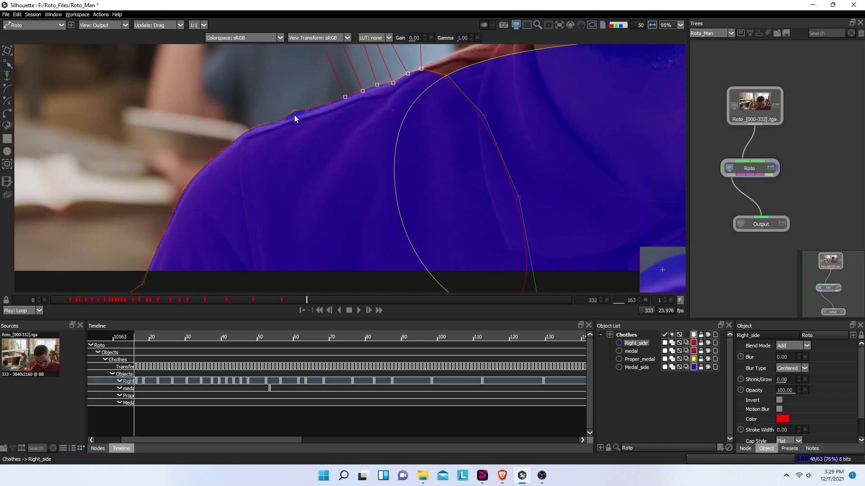
scroll(324, 162, down, 4)
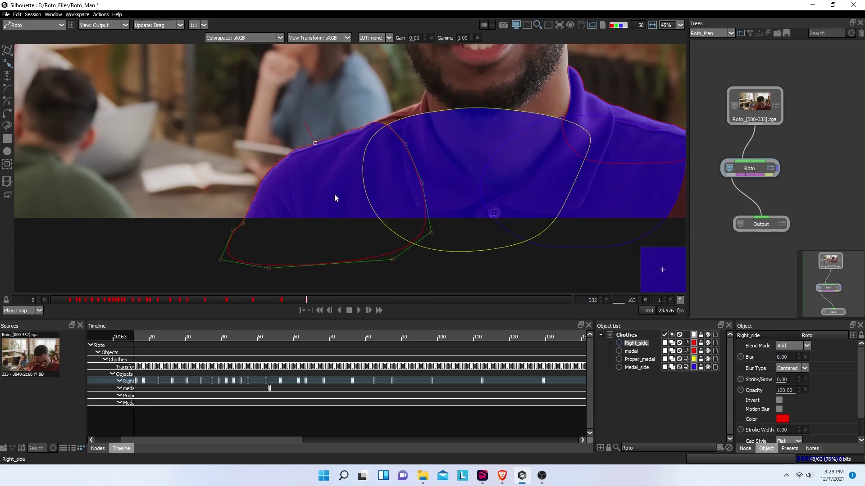
- At frame 190, shift Right_side's arm and shoulder points together slightly inward onto the shirt edge
click(302, 300)
drag(302, 300, 350, 296)
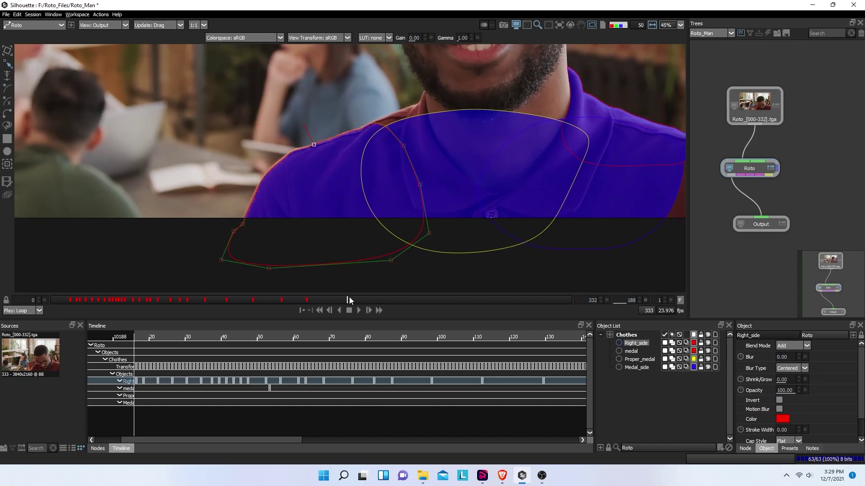
drag(196, 93, 380, 245)
scroll(284, 165, up, 3)
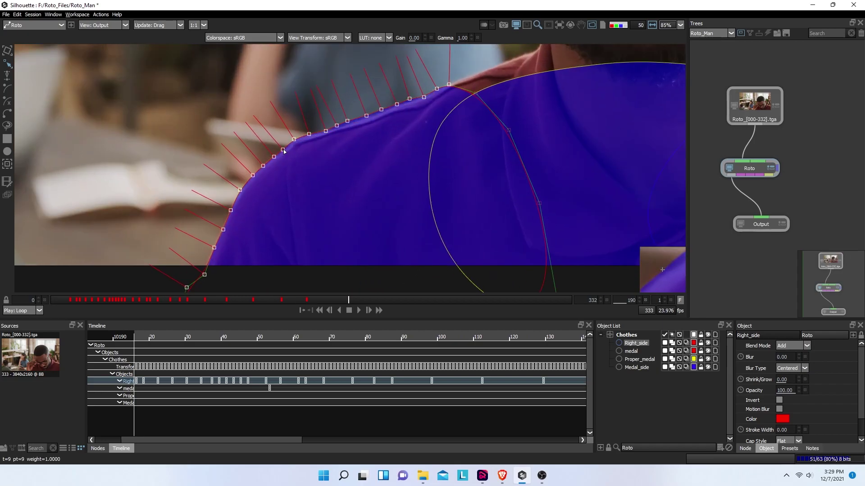
drag(284, 151, 285, 152)
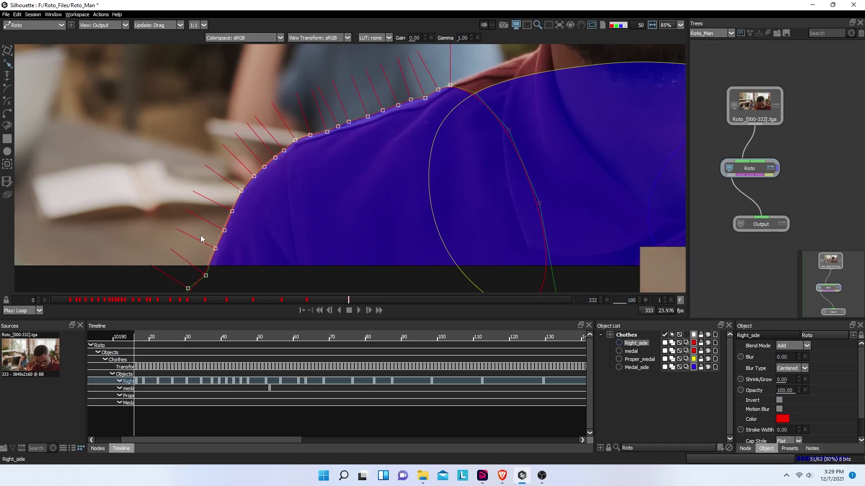
- At frame 190, move Right_side's lower sleeve points slightly outward to the arm edge and deselect the shape
click(179, 209)
click(221, 234)
drag(167, 171, 255, 291)
drag(216, 250, 216, 249)
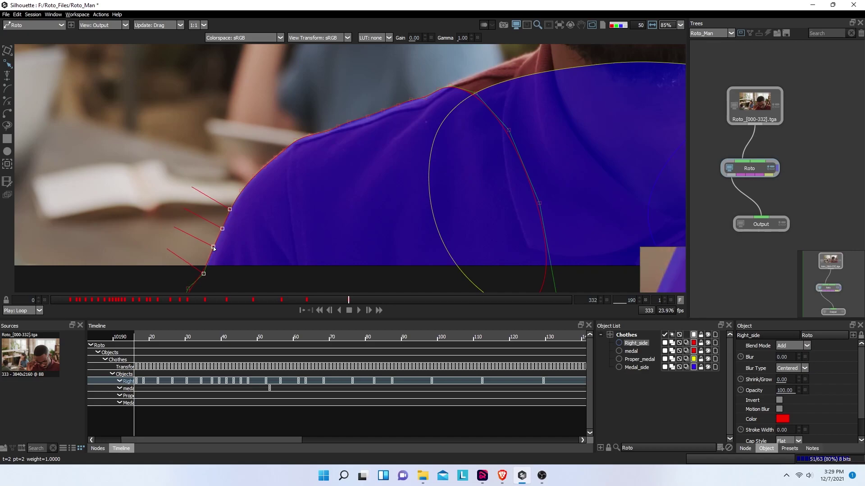
click(234, 250)
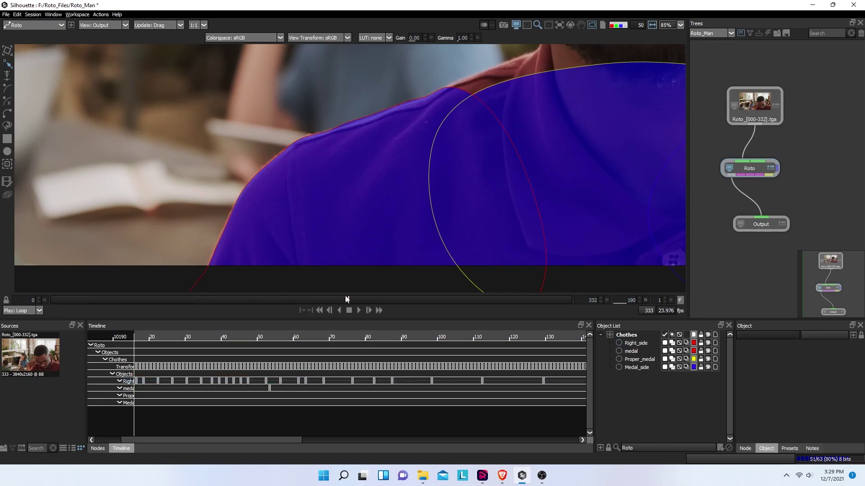
- Check the outline at frame 210, and at frame 230 shift Right_side's arm and shoulder points together inward onto the shirt edge
drag(349, 299, 381, 299)
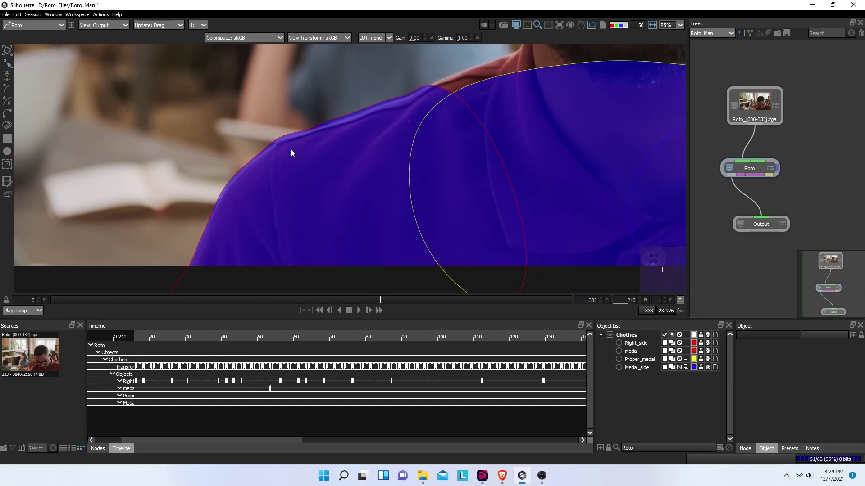
click(286, 137)
drag(383, 300, 420, 299)
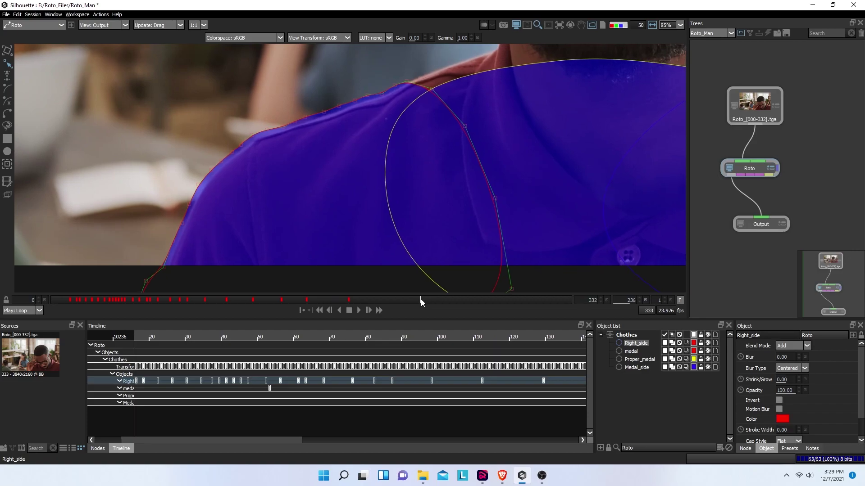
click(412, 299)
drag(89, 94, 413, 287)
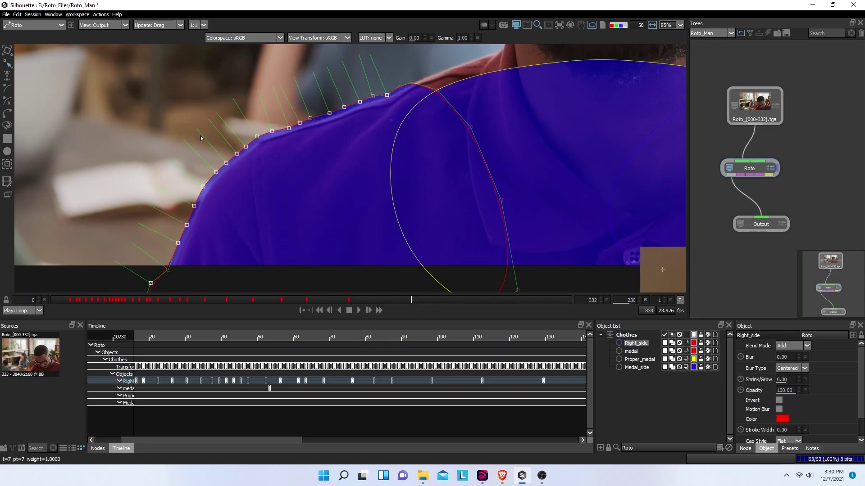
drag(226, 164, 230, 166)
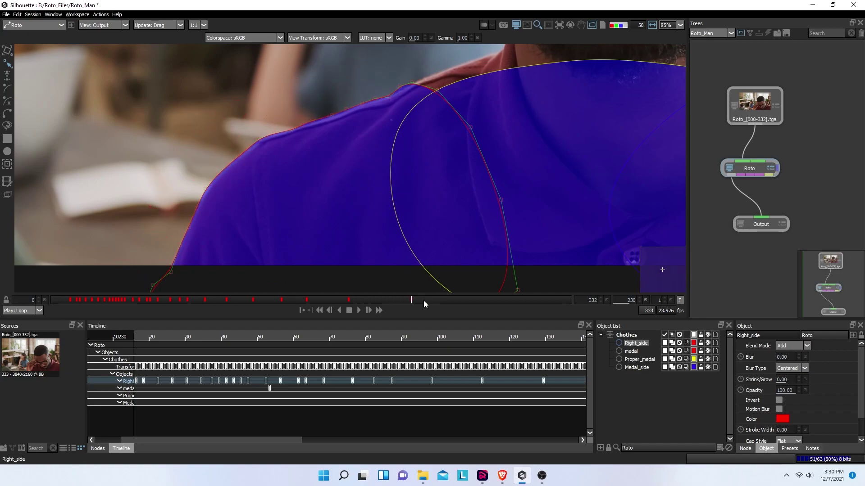
- At frame 284, shift Right_side's outer arm points together slightly outward onto the sleeve edge
drag(414, 299, 495, 300)
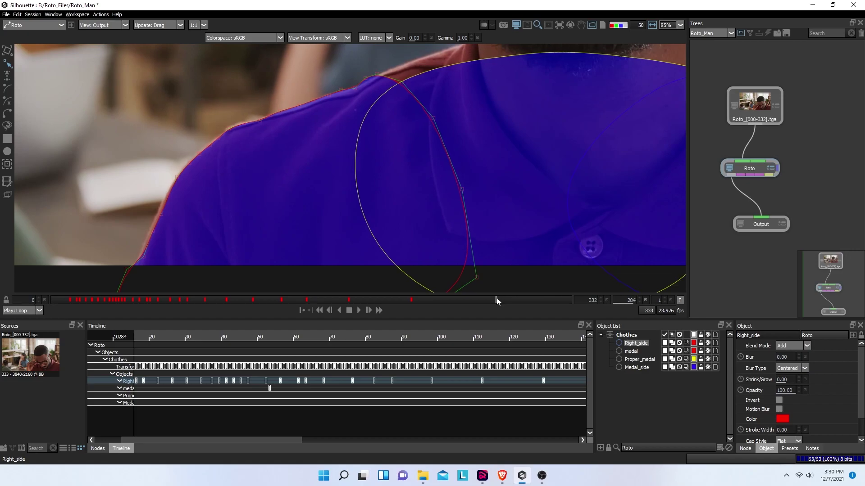
drag(60, 117, 201, 288)
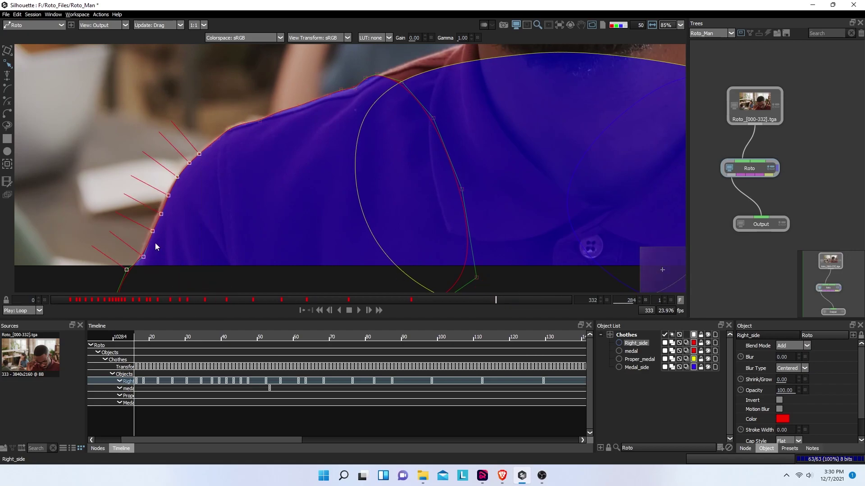
click(146, 229)
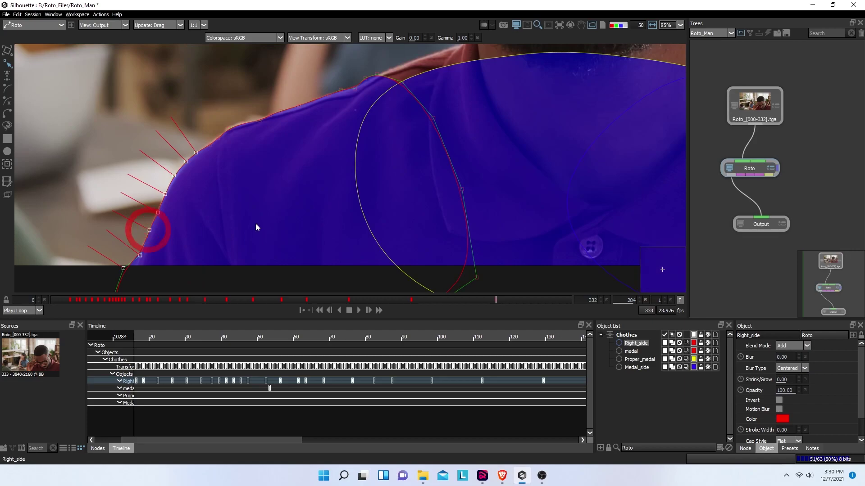
- At frame 315, adjust Right_side's arm points to follow the sleeve edge, refine the mid-arm section, and deselect the shape
drag(496, 302, 544, 294)
click(161, 169)
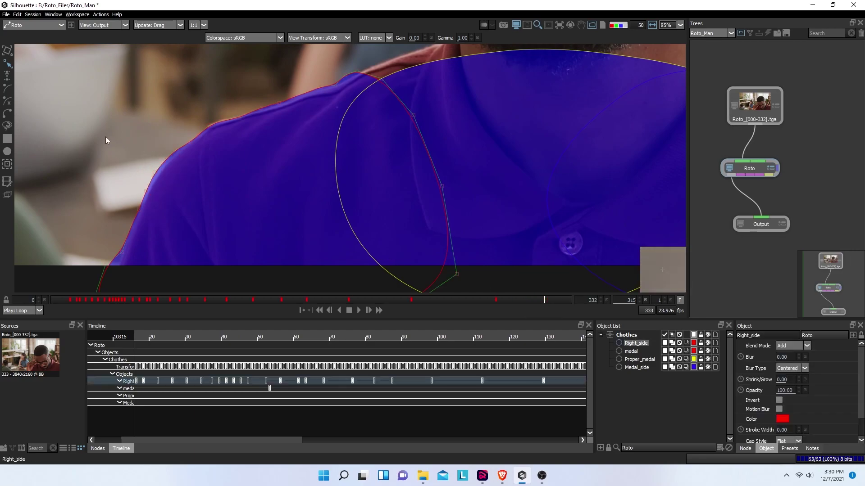
drag(62, 109, 252, 268)
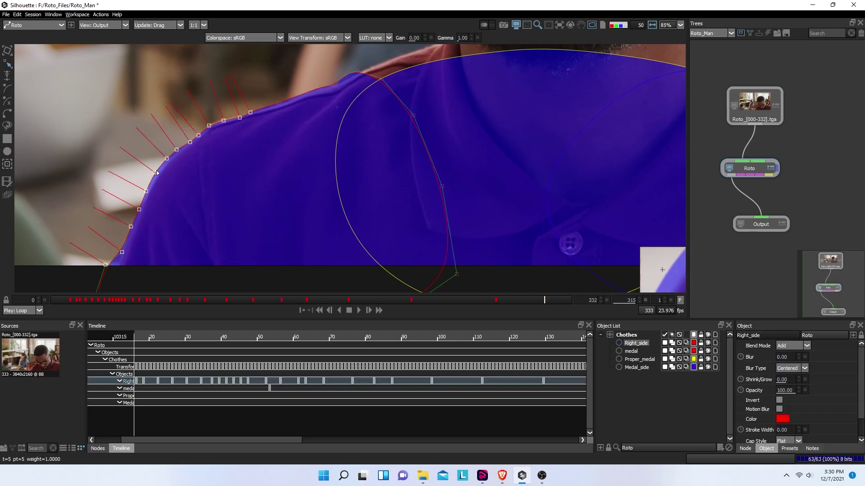
drag(156, 175, 155, 175)
click(133, 131)
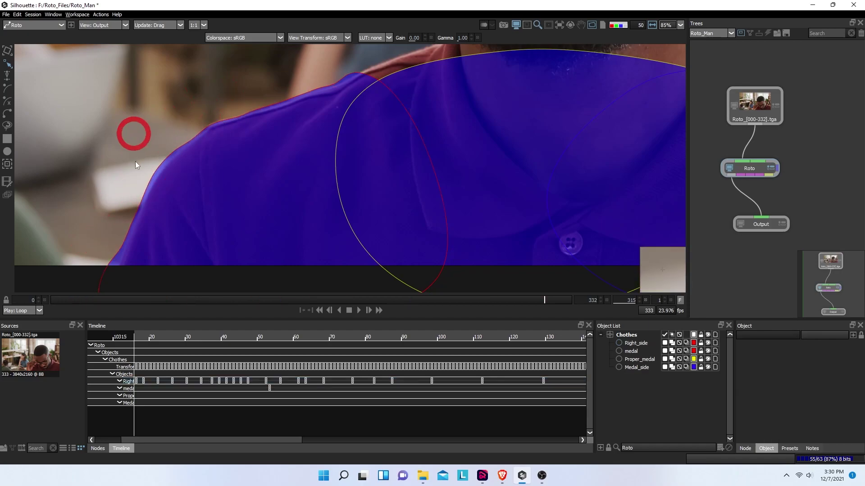
click(150, 176)
drag(110, 142, 180, 228)
click(205, 172)
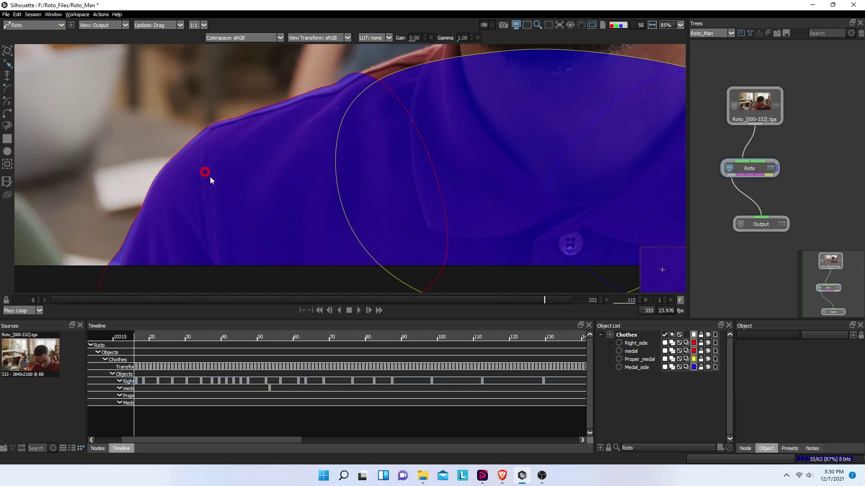
- At the last frame, 332, move Right_side's lowest sleeve point inward to line up with the arm edge below the image
drag(544, 304, 574, 300)
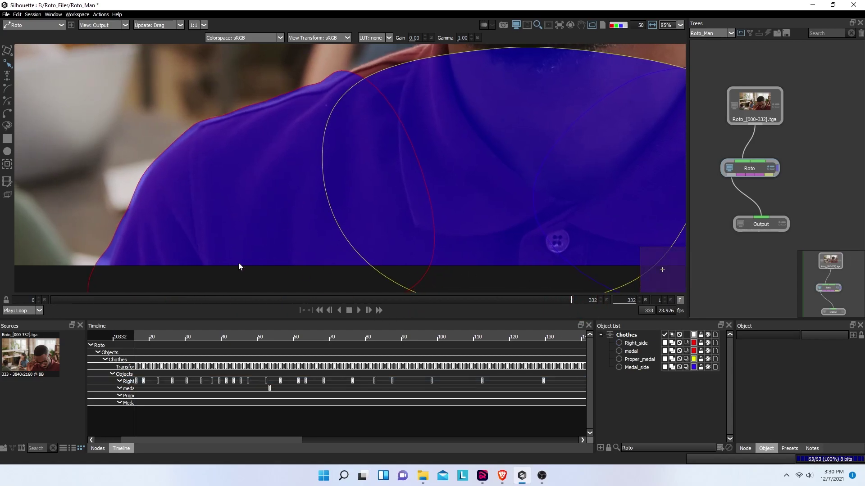
click(113, 235)
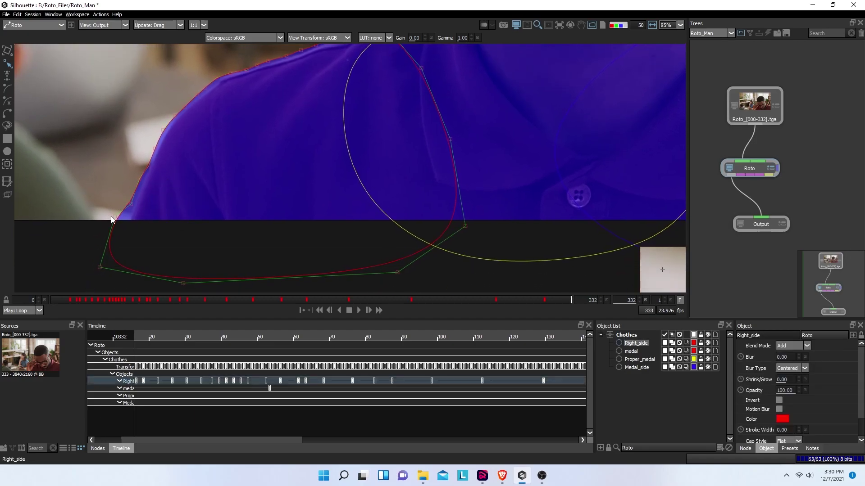
scroll(163, 180, up, 1)
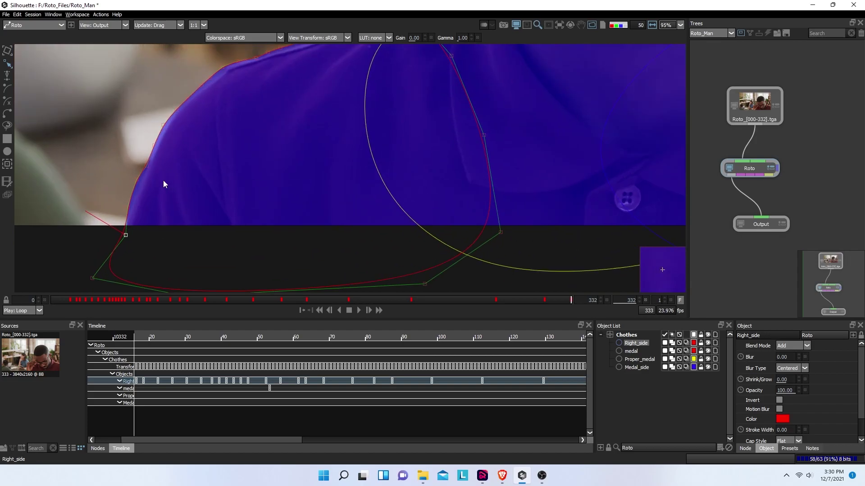
- At frame 332, nudge two of Right_side's forearm-side points inward six increments and fit the points below them to the sleeve edge
scroll(163, 180, up, 3)
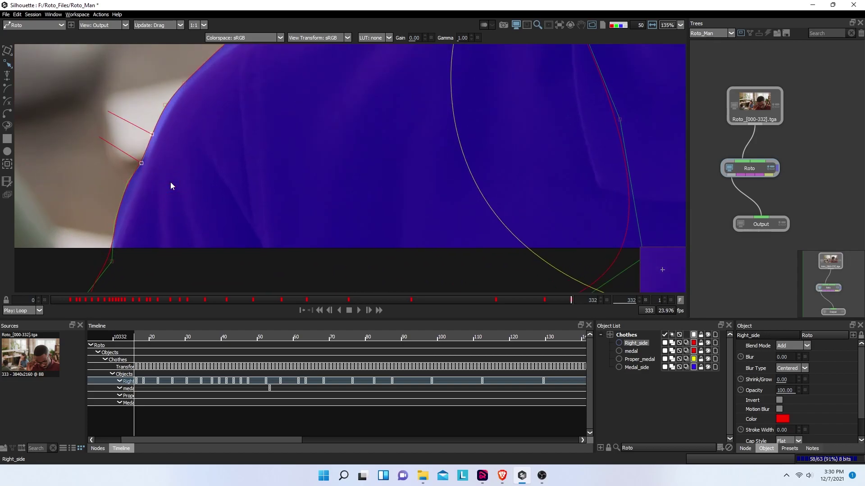
key(Right)
key(Right)
key(Right)
key(Right)
key(Right)
key(Right)
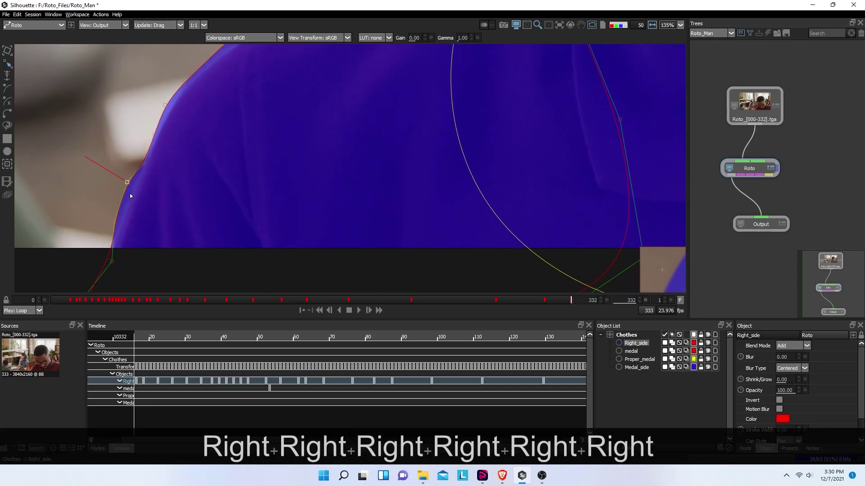
click(114, 224)
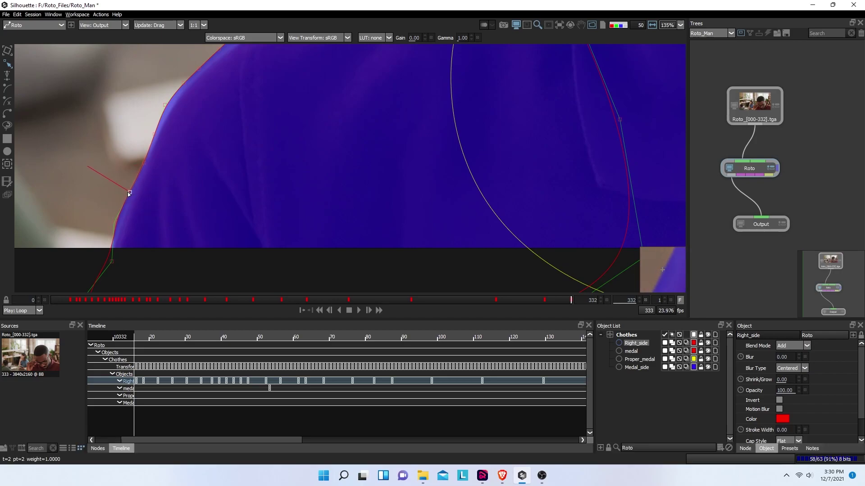
click(116, 224)
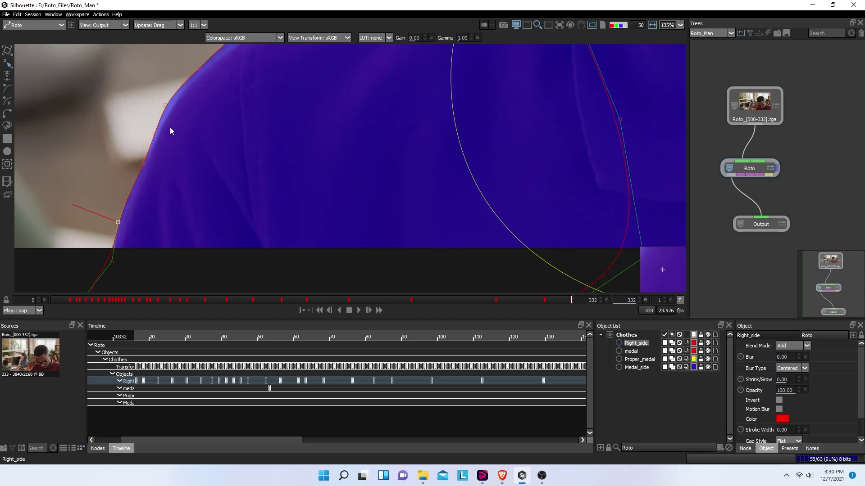
- At frame 332, nudge Right_side's mid-arm point inward three increments onto the sleeve edge and deselect the shape
drag(170, 131, 163, 161)
click(163, 144)
key(Right)
key(Right)
key(Right)
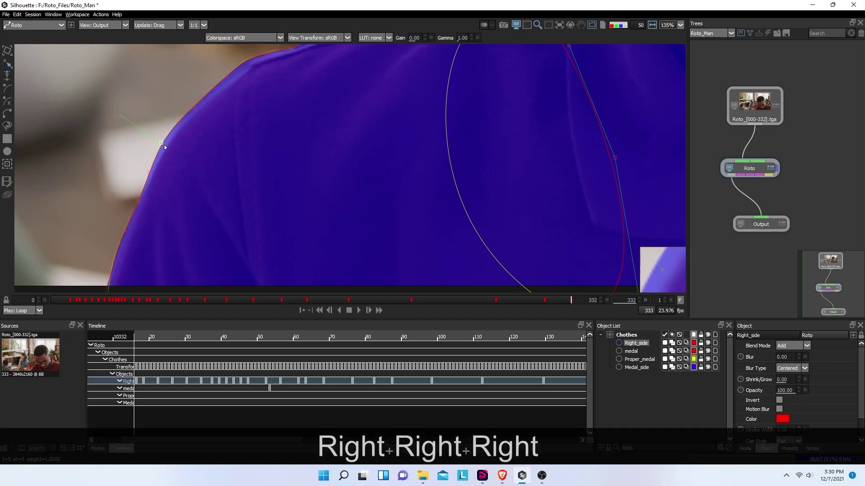
click(147, 171)
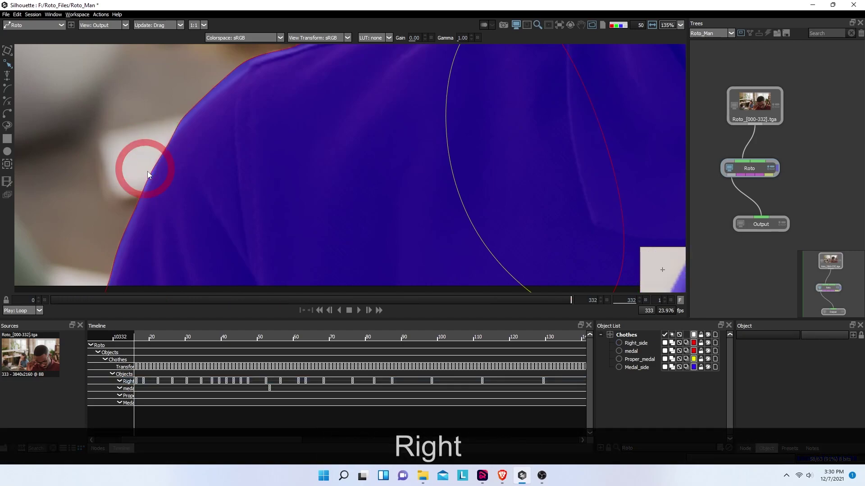
- At frame 332, select the Right_side shape and adjust its control point on the outer upper arm to follow the shirt edge
click(148, 174)
key(Right)
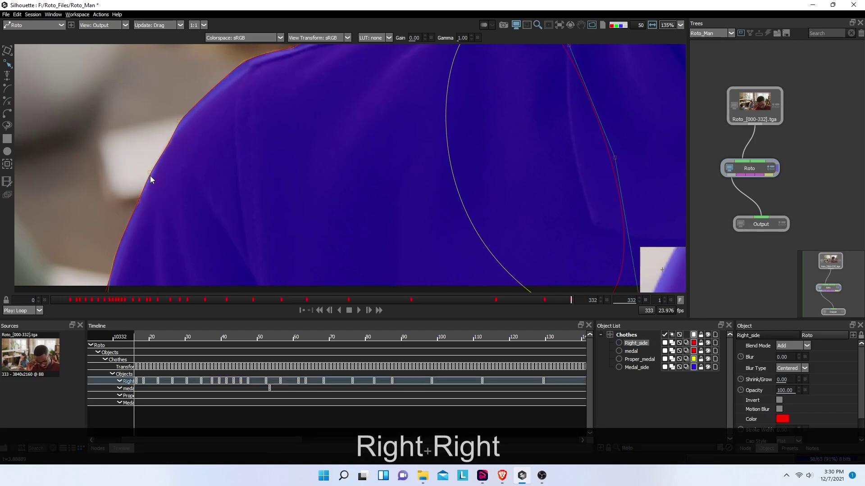
click(150, 173)
key(Right)
key(Right)
key(Right)
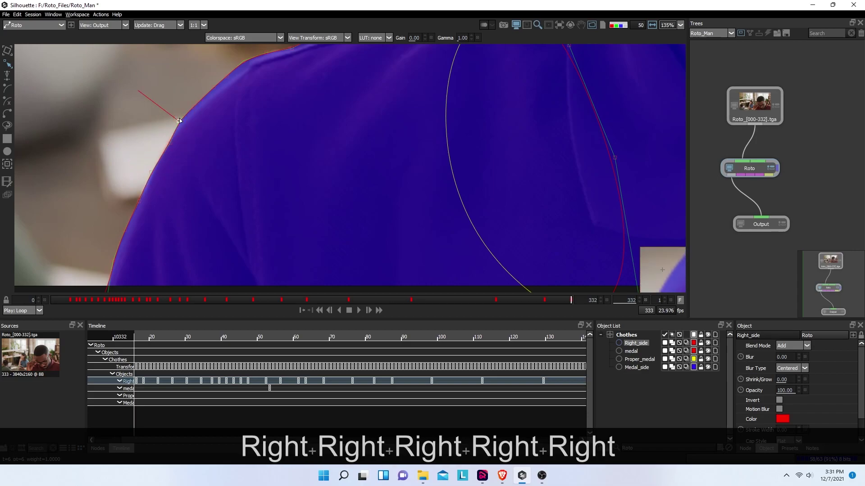
- Reposition the Right_side control points along the outer curve of the shoulder at frame 332 to fit the shirt edge
drag(182, 124, 196, 108)
click(228, 79)
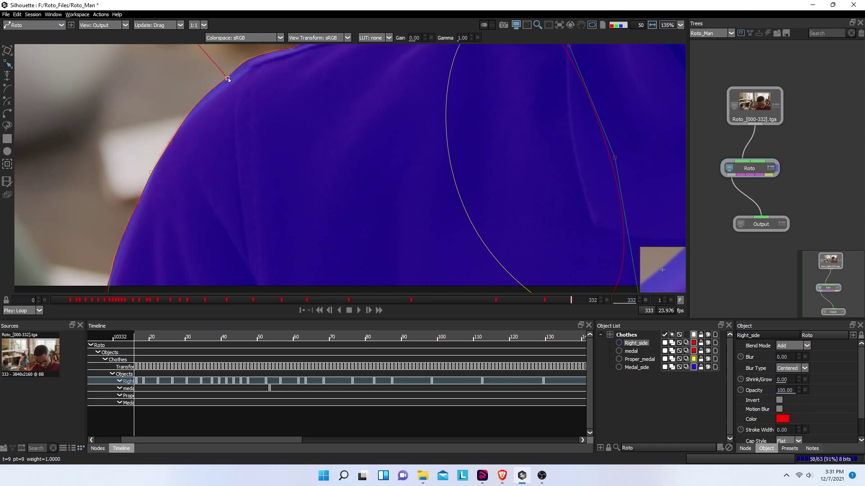
drag(228, 80, 212, 93)
click(244, 64)
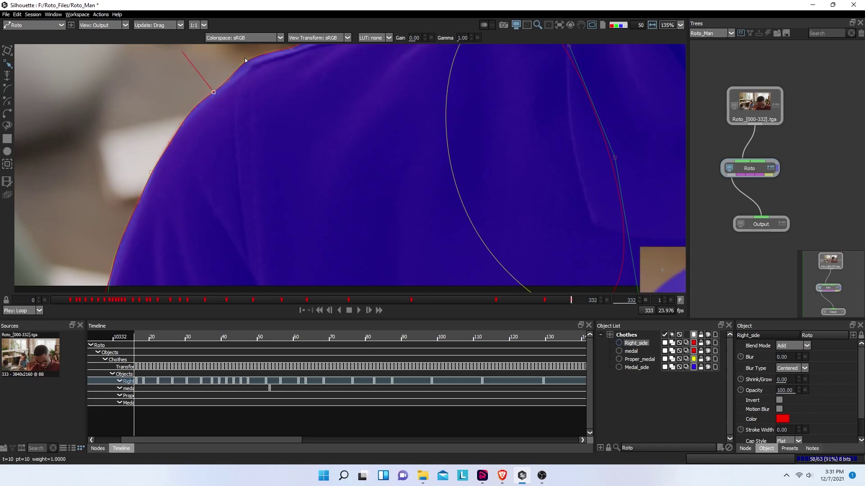
click(247, 64)
scroll(299, 145, down, 5)
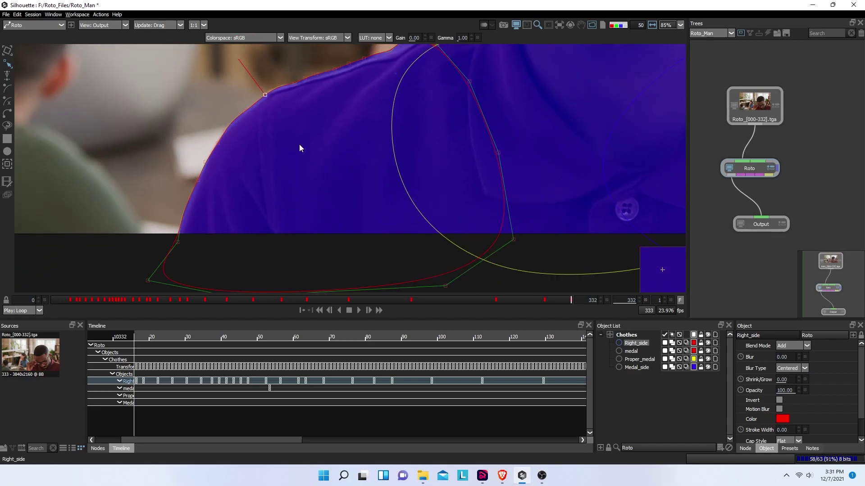
- Scrub back from the last frame to frame 12, checking the Right_side outline around the raised hand
drag(561, 300, 94, 301)
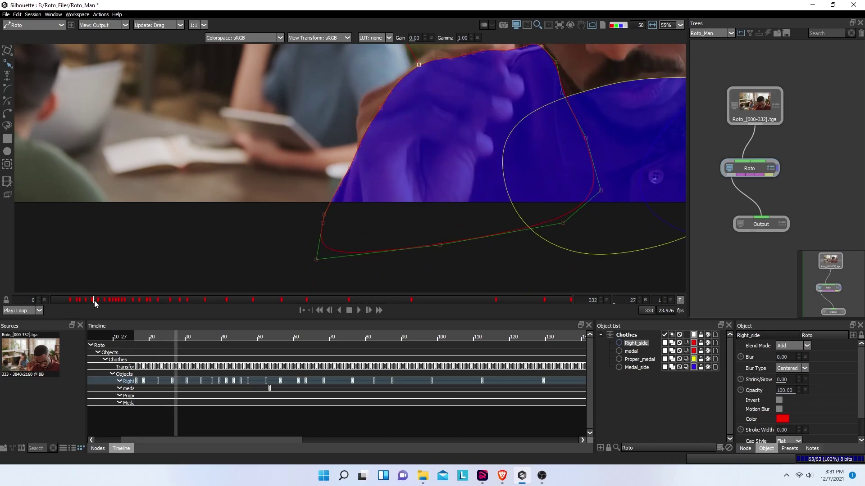
drag(94, 300, 69, 301)
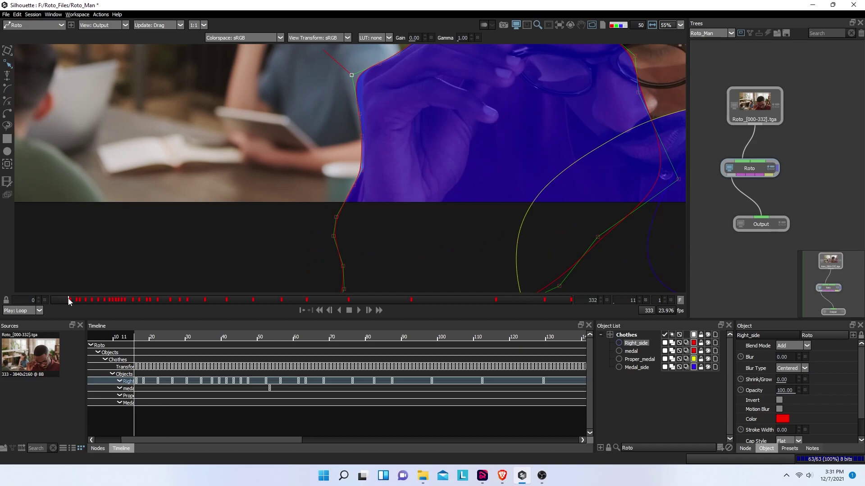
key(Right)
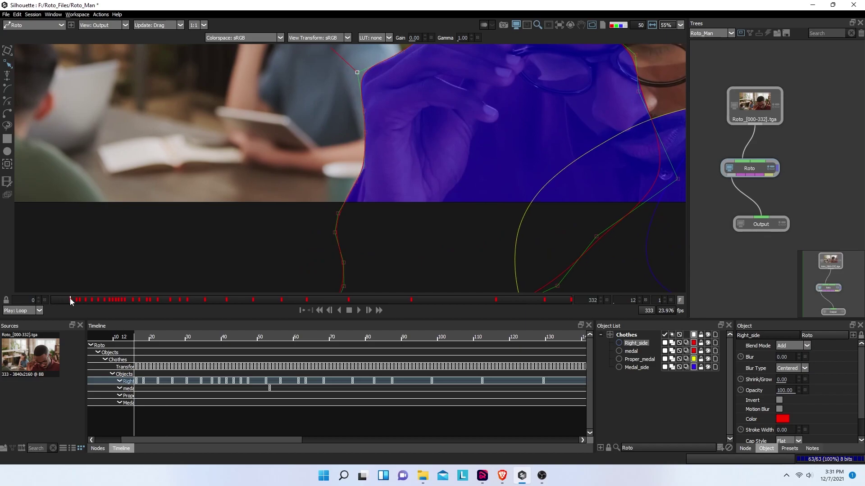
click(338, 214)
drag(338, 214, 410, 207)
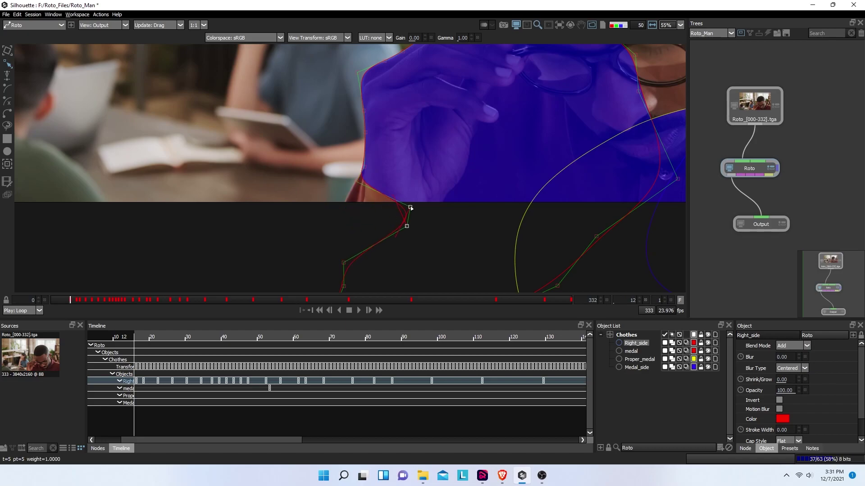
key(ctrl+z)
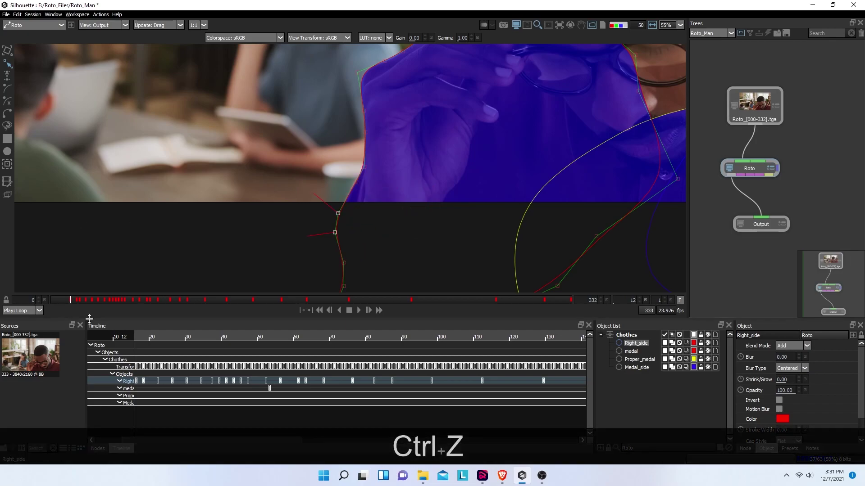
- At frame 9, move the Right_side control points along the outer side of the hand inward to match its edge
key(Left)
key(Left)
key(Left)
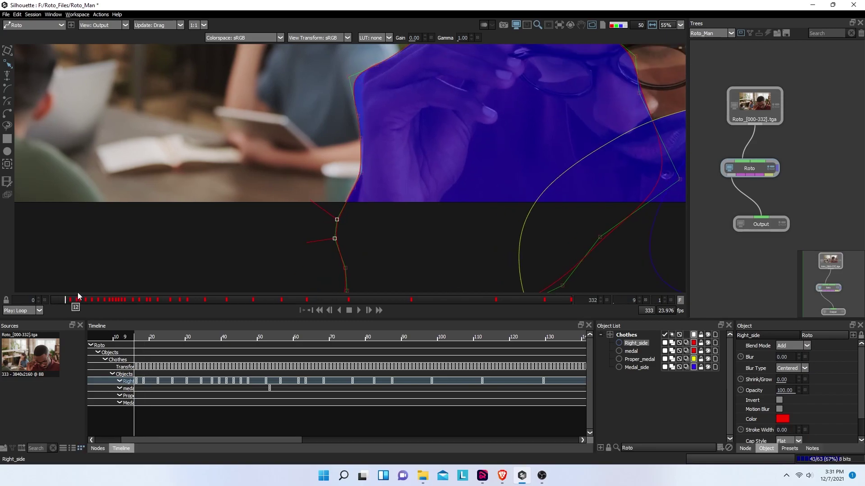
drag(358, 109, 364, 203)
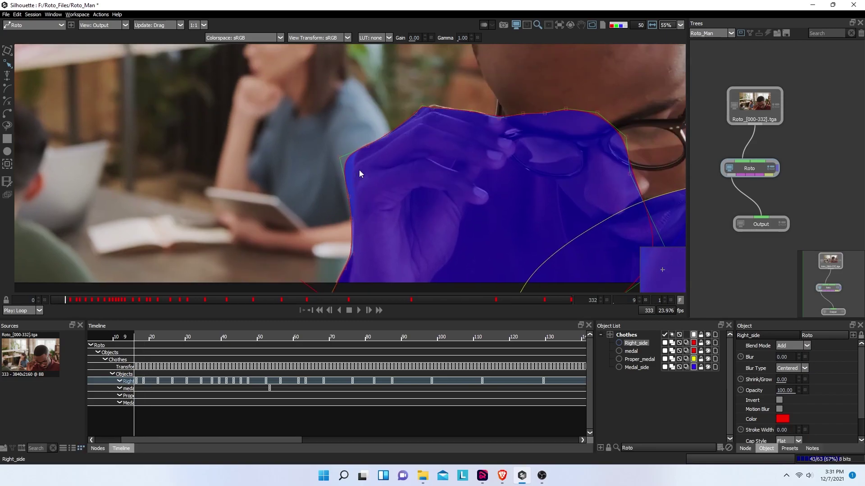
scroll(412, 137, up, 1)
drag(291, 142, 335, 197)
ctrl+click(345, 208)
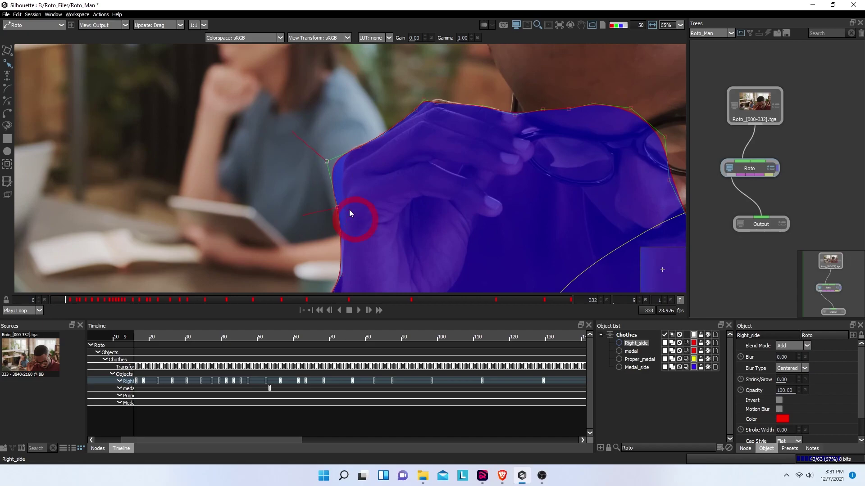
drag(346, 208, 345, 202)
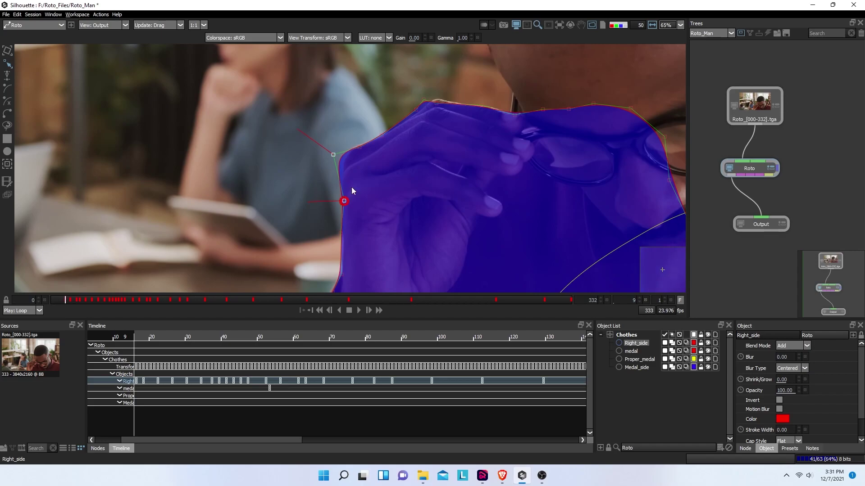
drag(359, 147, 340, 147)
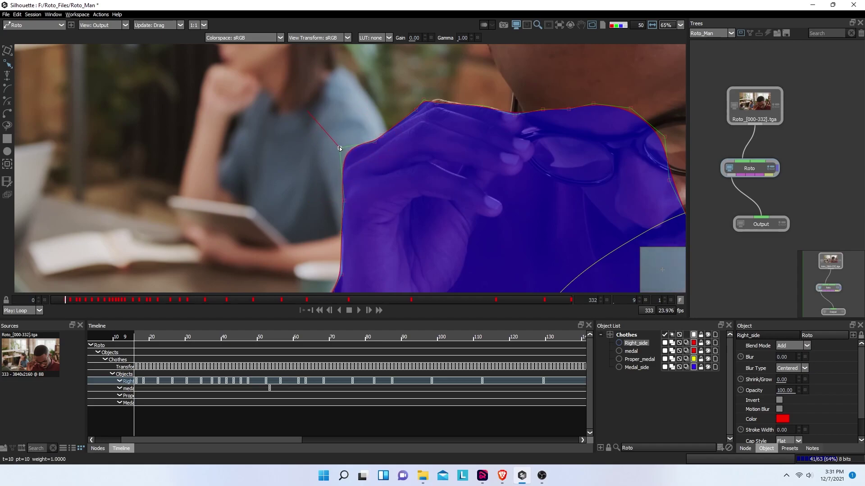
- Fit the Right_side outline around the topmost knuckle at frame 9 by moving the corner point and the point before it
scroll(420, 118, up, 3)
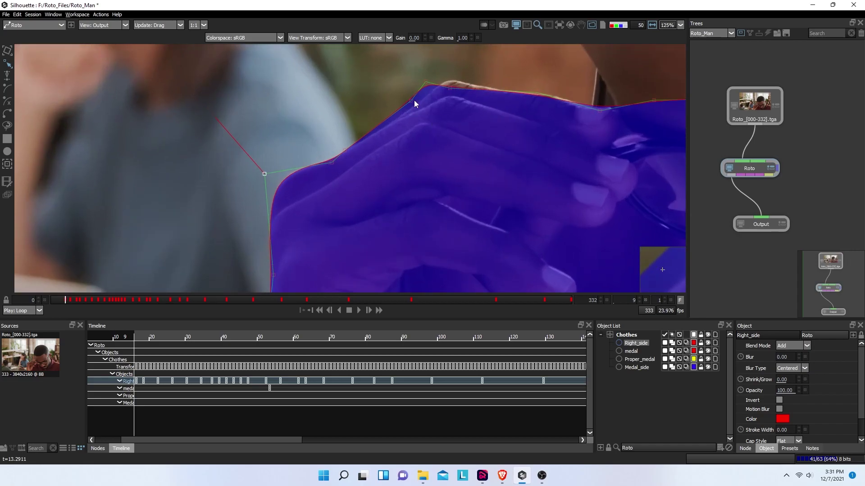
click(413, 106)
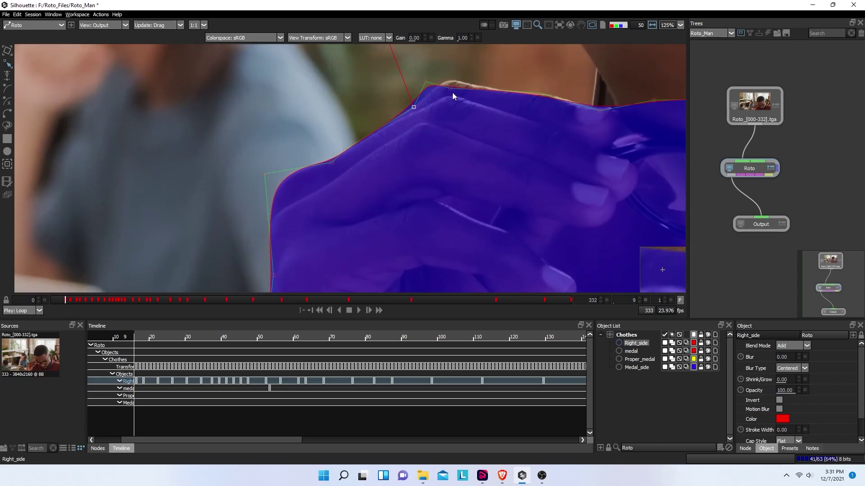
click(426, 82)
drag(426, 83, 444, 73)
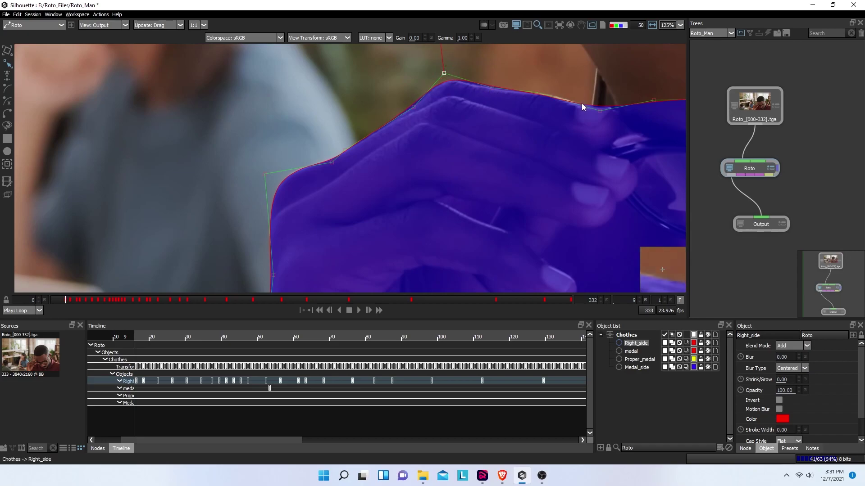
drag(594, 119, 537, 133)
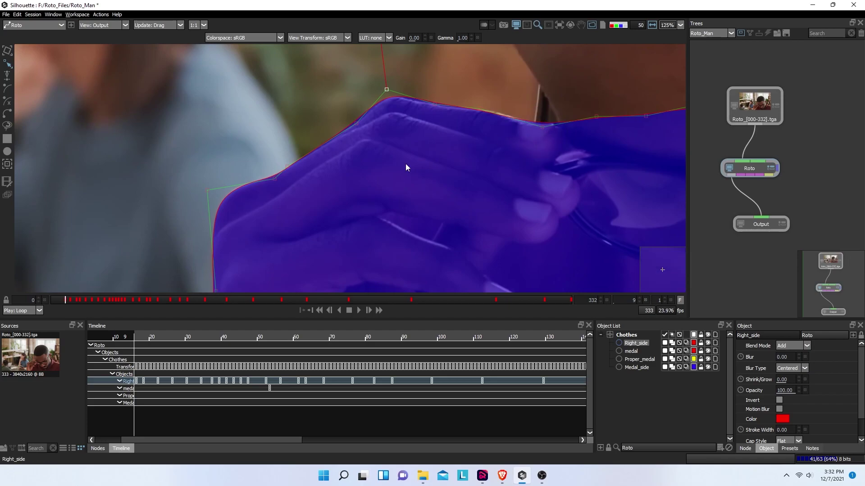
- Refine the Right_side control points on the back of the hand and along the top finger at frame 9
click(356, 122)
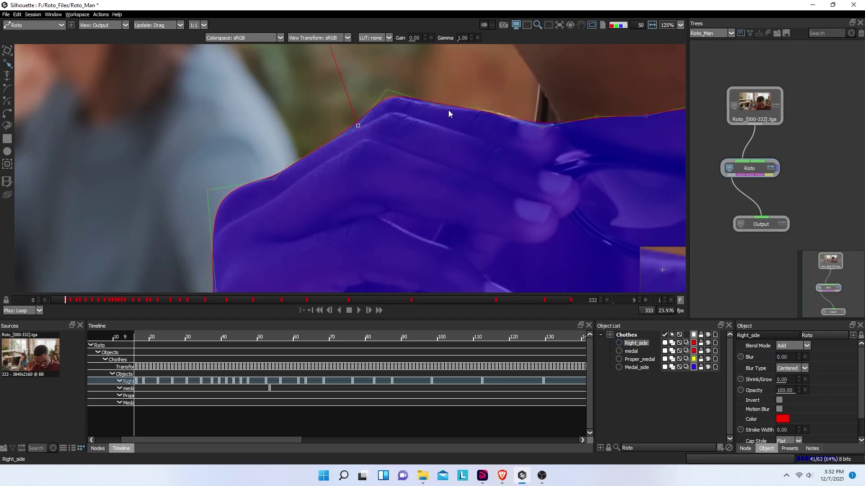
click(434, 105)
drag(432, 109, 431, 107)
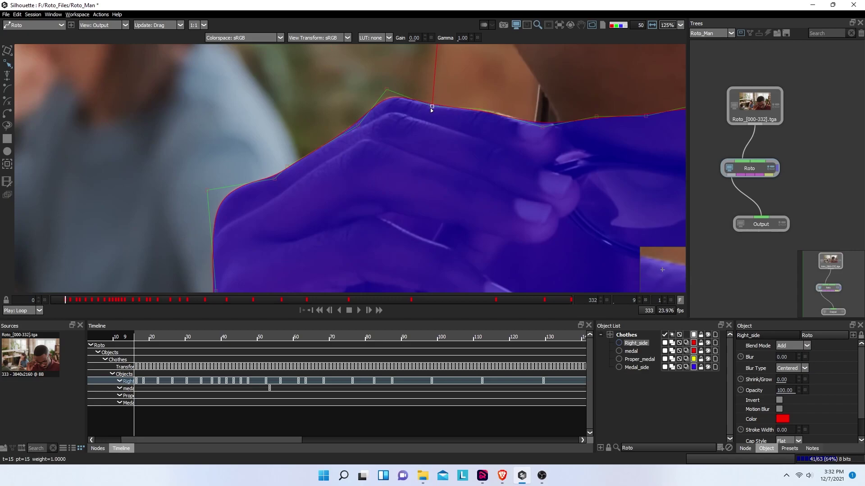
drag(484, 111, 491, 109)
scroll(417, 172, down, 2)
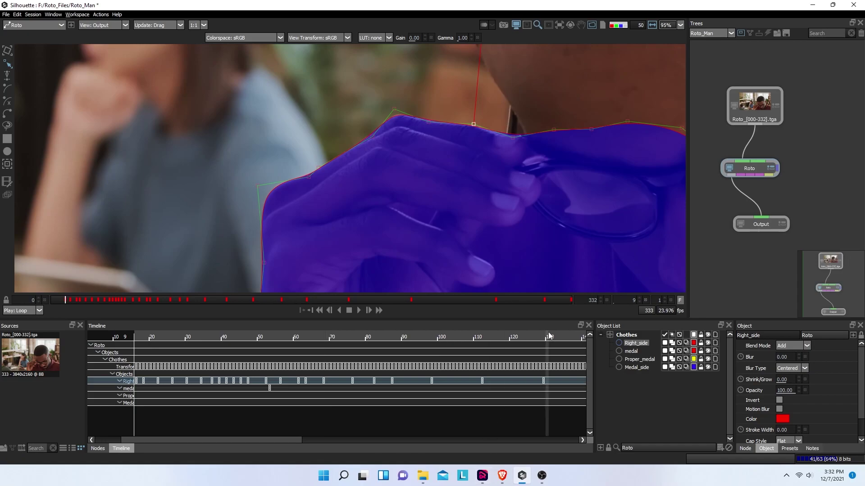
- Step through frames 9 to 12 and back to frame 6 to check how the Right_side outline follows the hand
key(Right)
key(Right)
key(Right)
key(Left)
key(Left)
key(Left)
key(Left)
key(Left)
key(Left)
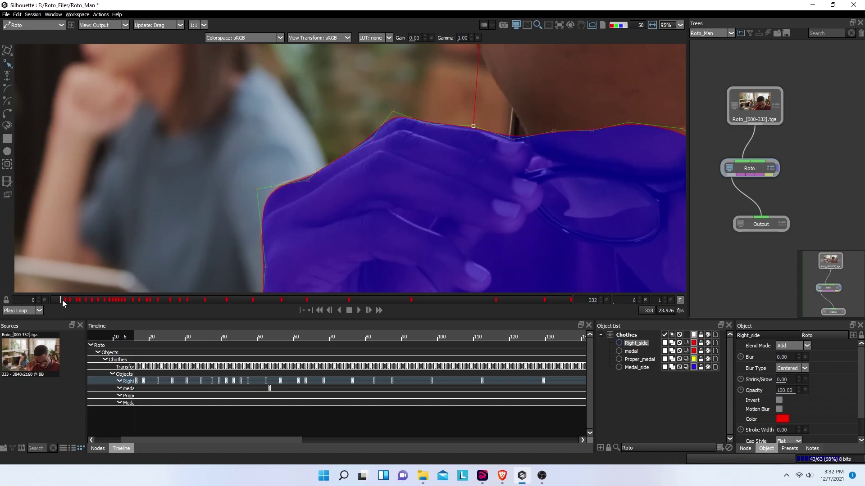
- At frame 3, shift the Right_side points around the topmost knuckle and fit the point just before it to the hand
key(Left)
key(Left)
key(Left)
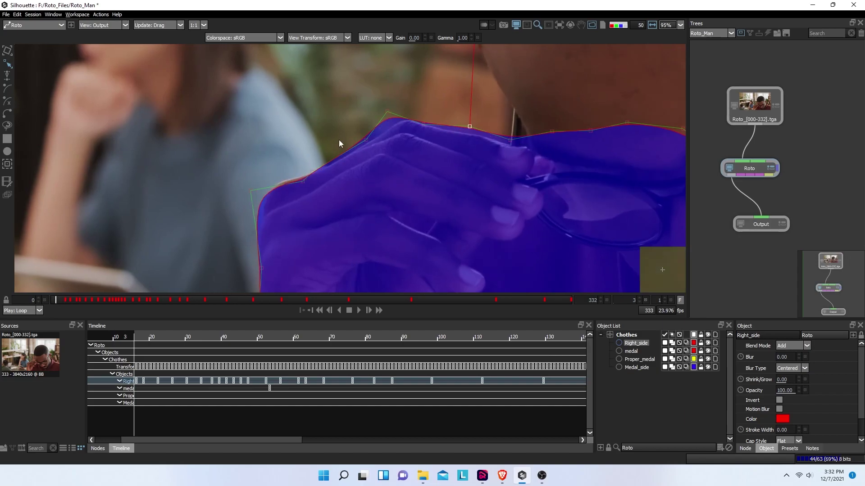
drag(336, 88, 446, 165)
drag(425, 126, 438, 128)
click(362, 137)
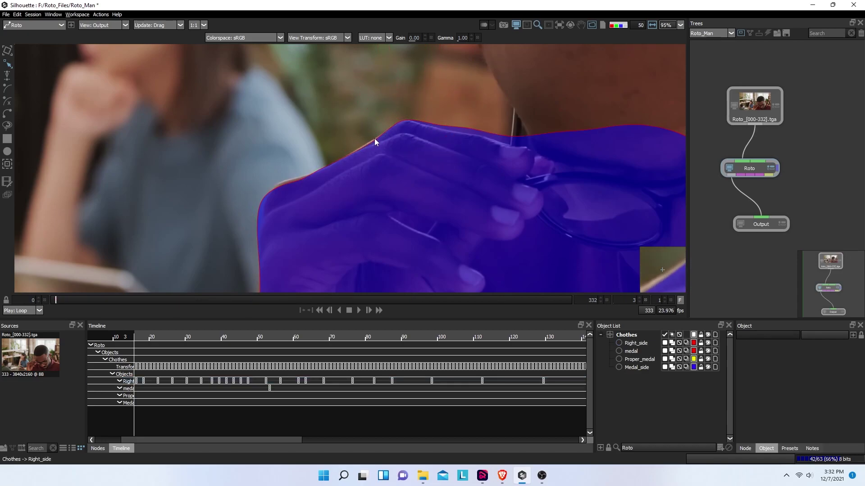
click(374, 141)
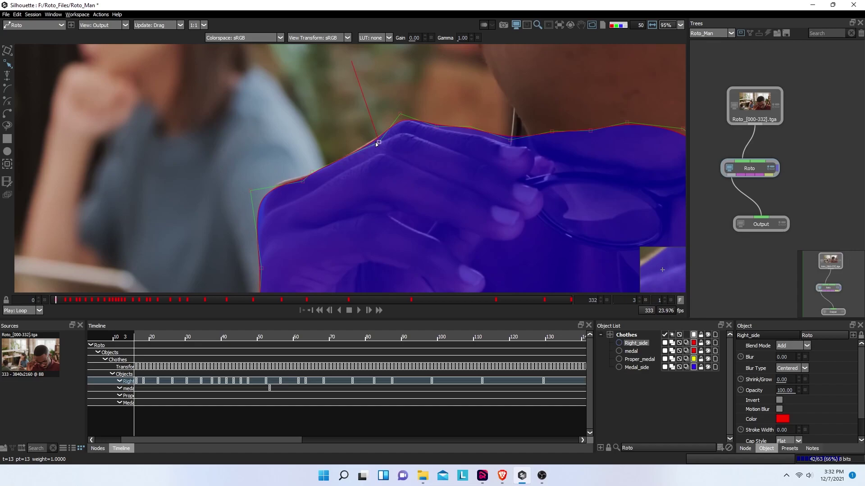
- Reposition the Right_side control points along the top finger, fingertip and glasses at frame 3 to follow the visible edge
ctrl+click(439, 131)
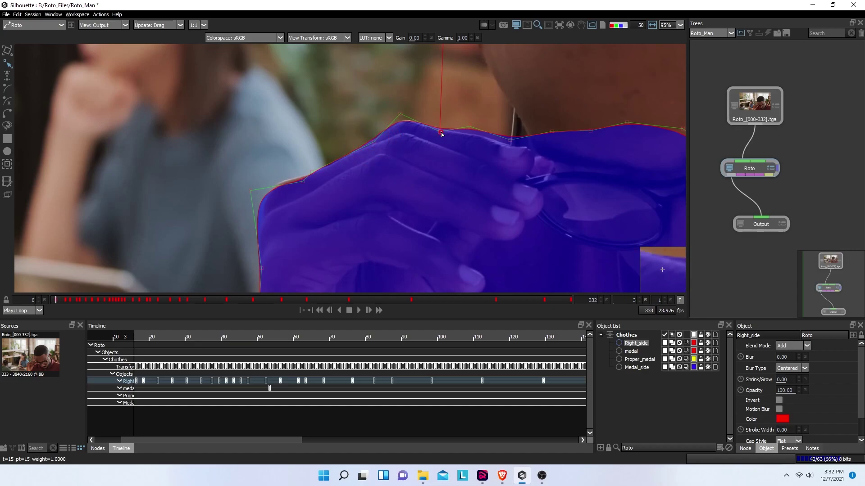
ctrl+click(473, 137)
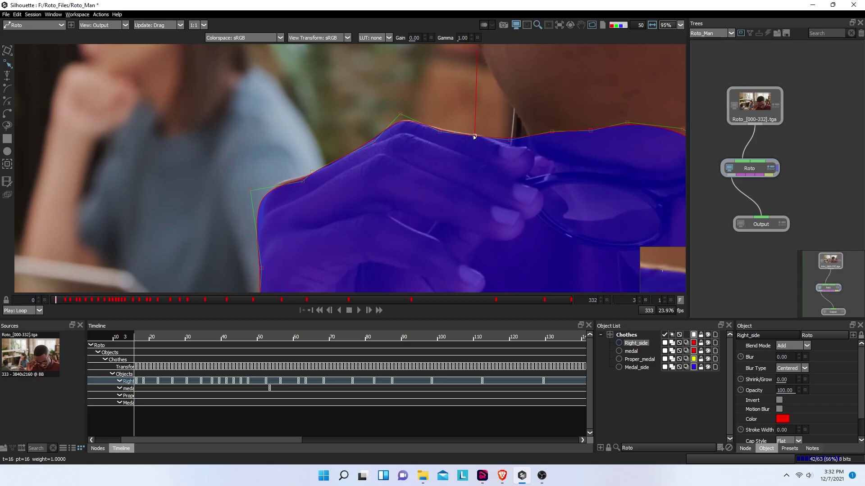
click(440, 131)
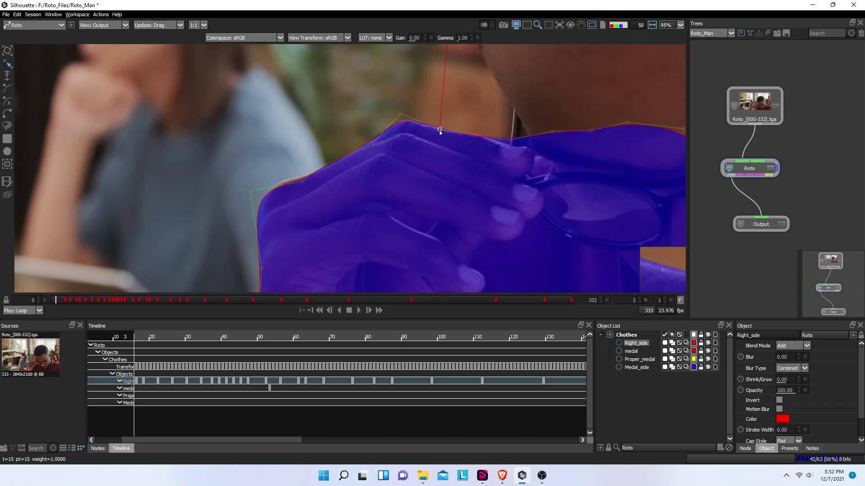
click(510, 144)
drag(509, 147, 487, 139)
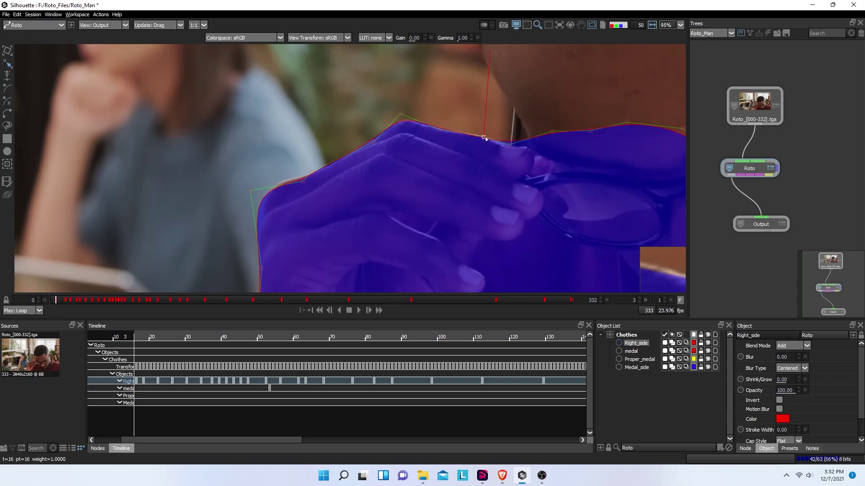
click(510, 146)
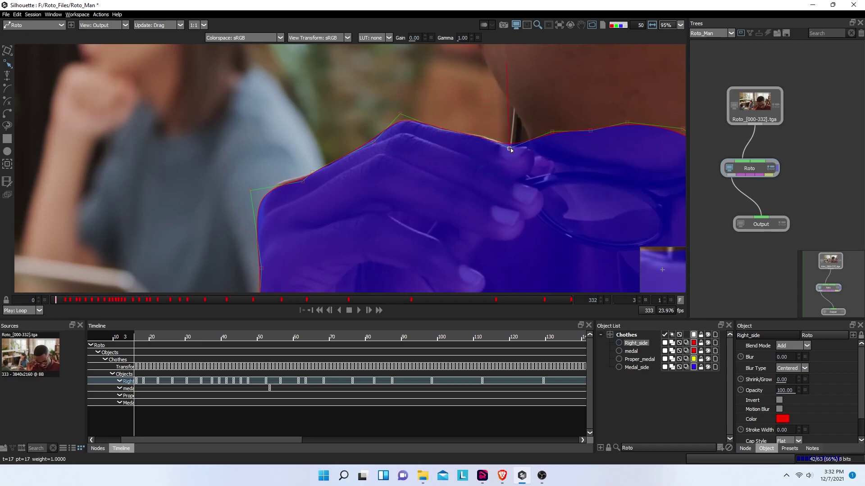
drag(552, 131, 552, 149)
- Adjust the Right_side points around the hand's outer knuckle at frame 3 to tighten the outline against its edge
scroll(300, 191, up, 2)
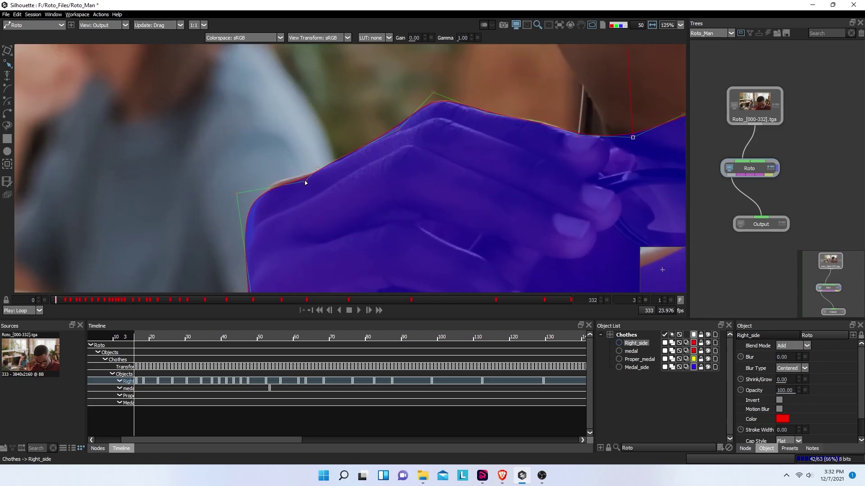
click(300, 178)
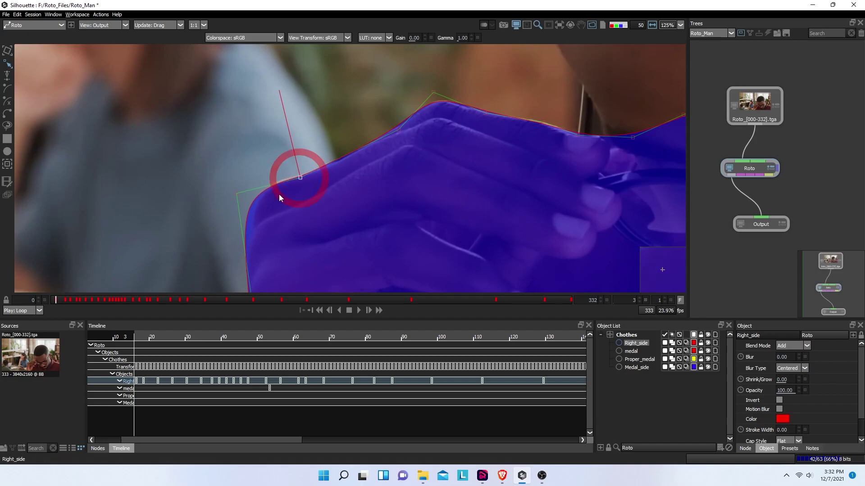
drag(238, 194, 251, 186)
scroll(340, 156, down, 2)
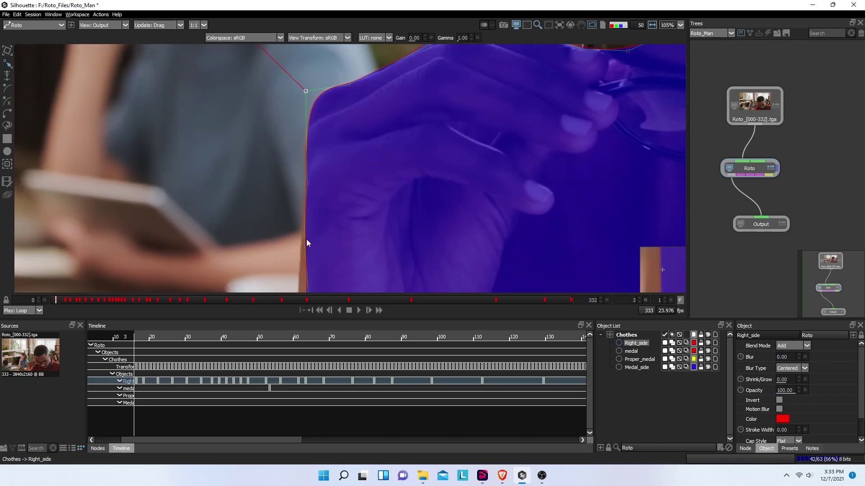
- Move the Right_side control points beside the wrist at frame 3 to follow the lower outer edge of the hand
click(304, 237)
click(310, 250)
drag(310, 250, 324, 198)
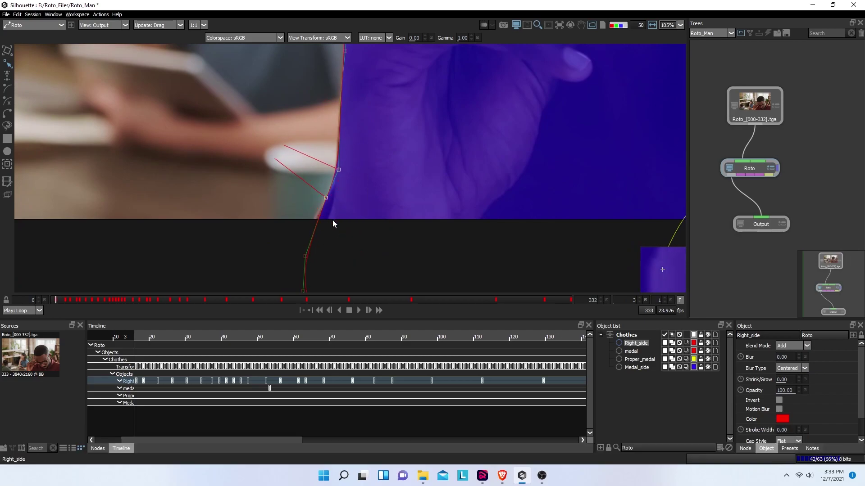
- Raise the Right_side point just below the image's lower border at frame 3 so the outline continues the wrist edge
click(306, 246)
drag(306, 257, 304, 239)
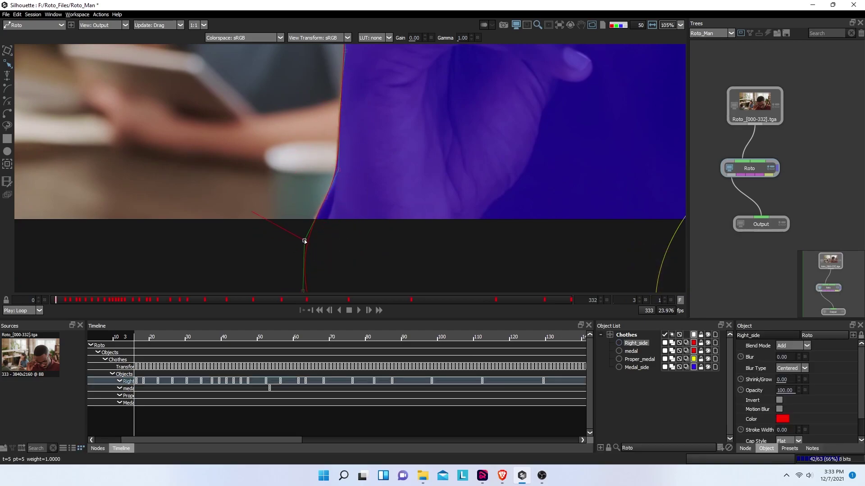
click(303, 239)
click(386, 183)
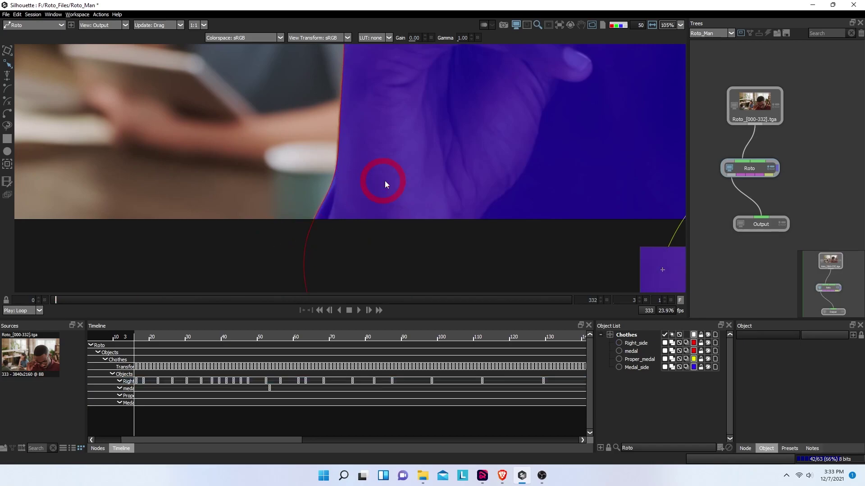
scroll(431, 132, down, 5)
scroll(398, 207, down, 2)
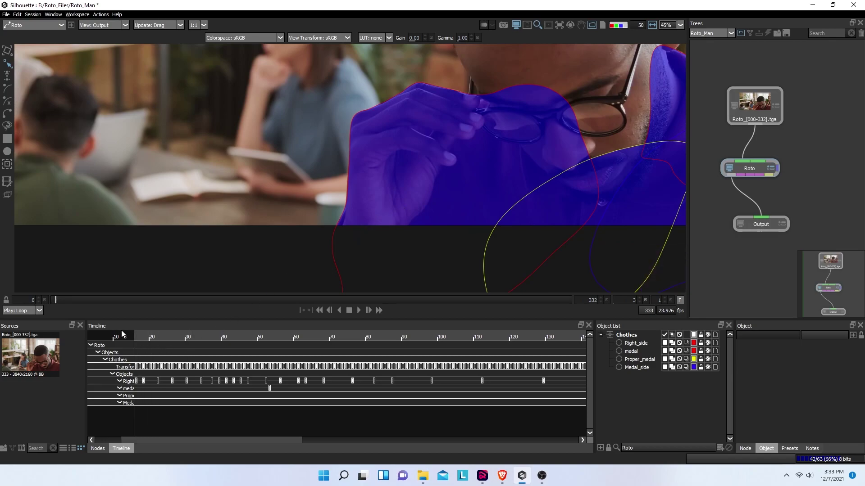
- At frame 0, shift the whole Right_side shape sideways and slightly up with Transform so it lines up with the raised hand
drag(55, 302, 47, 301)
click(336, 158)
click(8, 50)
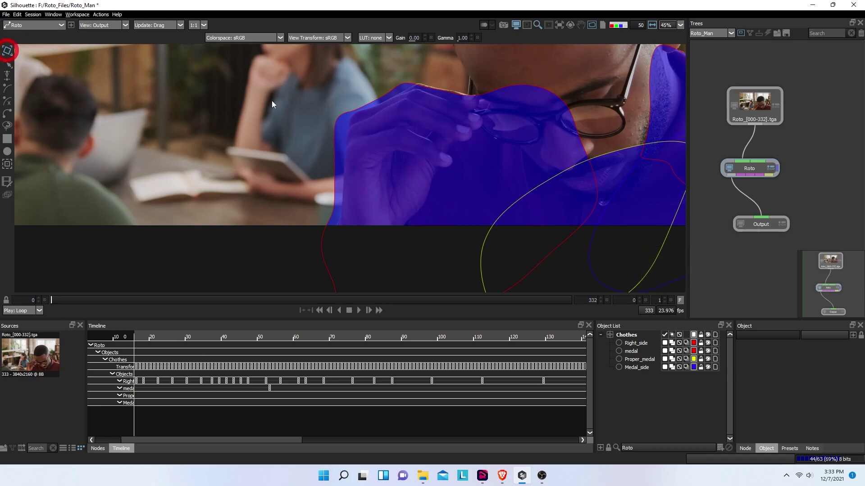
click(338, 121)
key(Right)
key(Right)
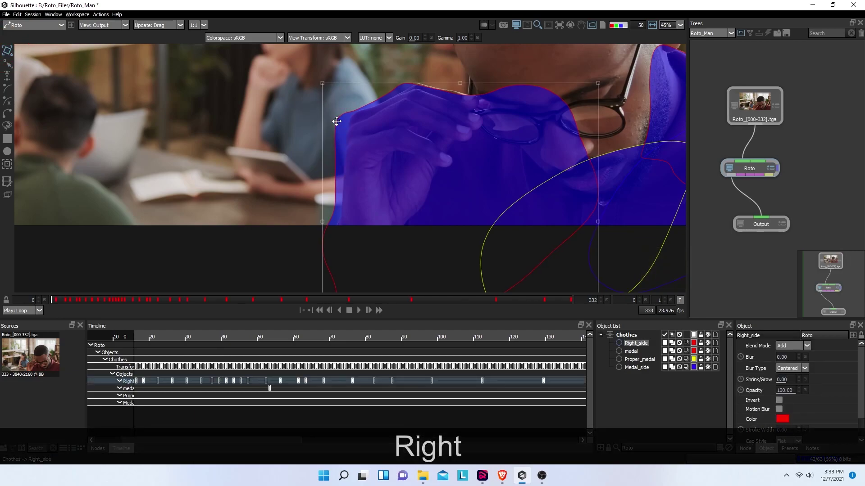
key(Up)
key(Up)
key(Up)
key(Up)
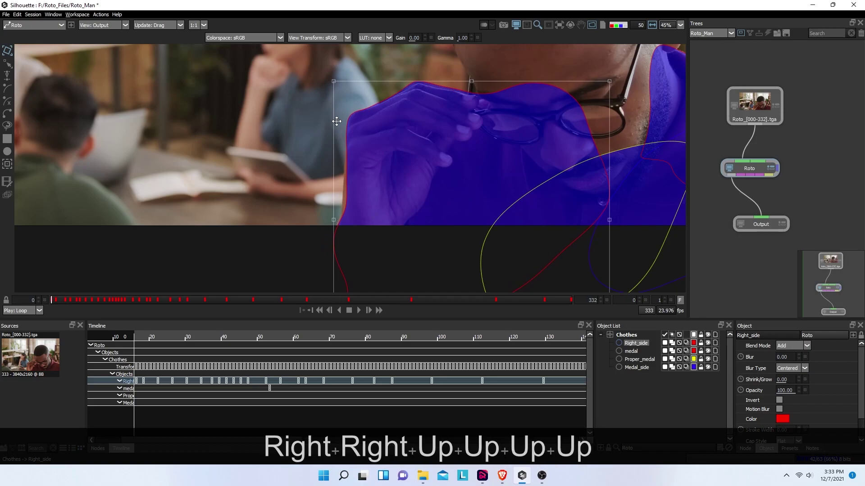
key(Right)
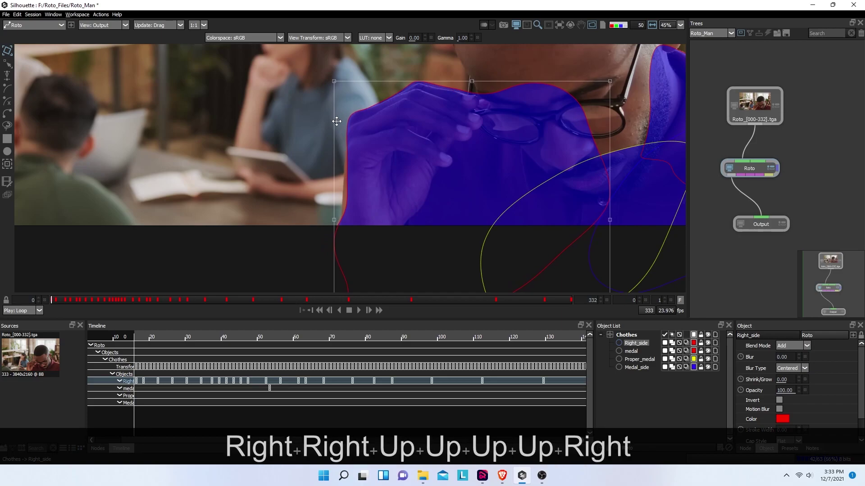
key(Down)
key(Right)
key(Right)
key(Right)
key(Right)
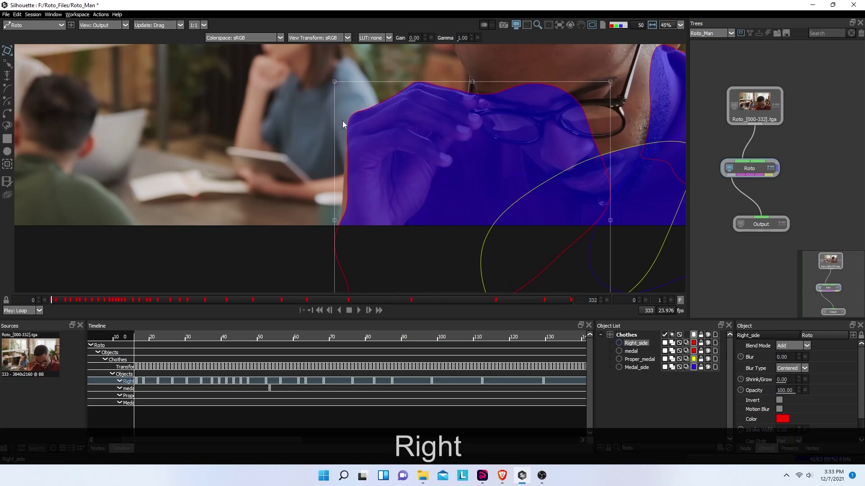
key(Right)
key(Down)
key(Down)
key(Down)
key(Left)
key(Up)
key(Up)
key(Up)
key(Up)
key(Up)
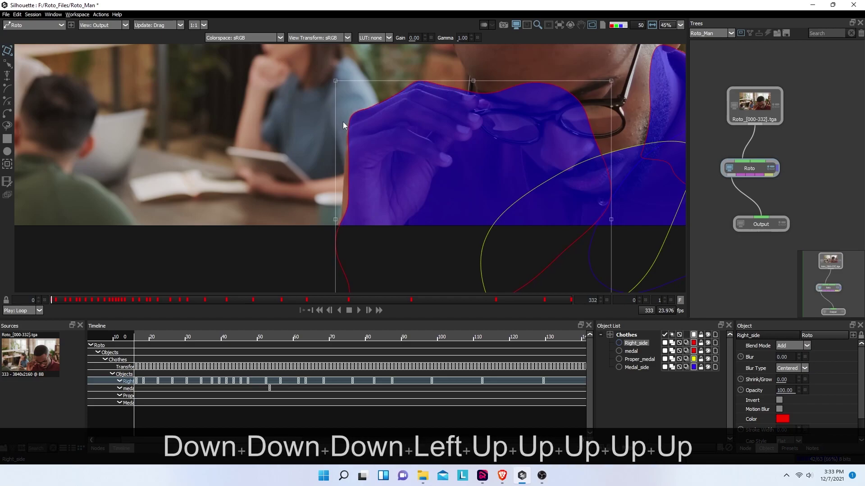
key(Right)
- Reshape the Right_side points beside the wrist and below the image border at frame 0 to follow the hand's outer edge
click(323, 160)
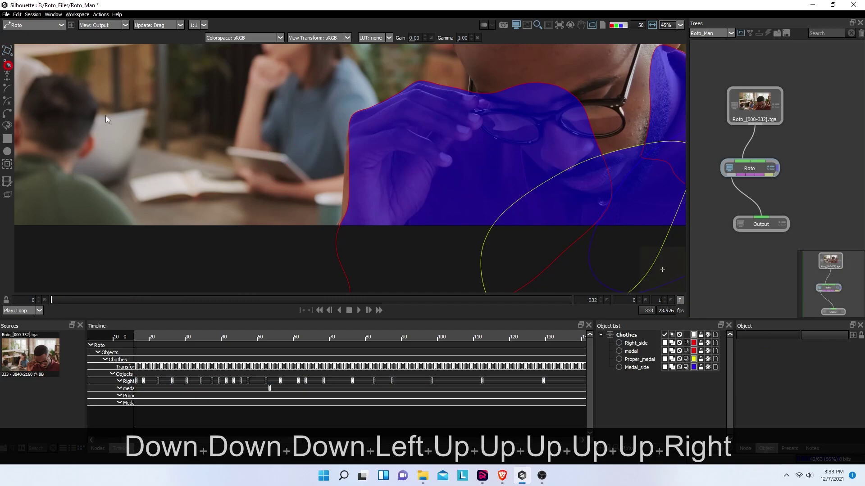
drag(314, 216, 330, 237)
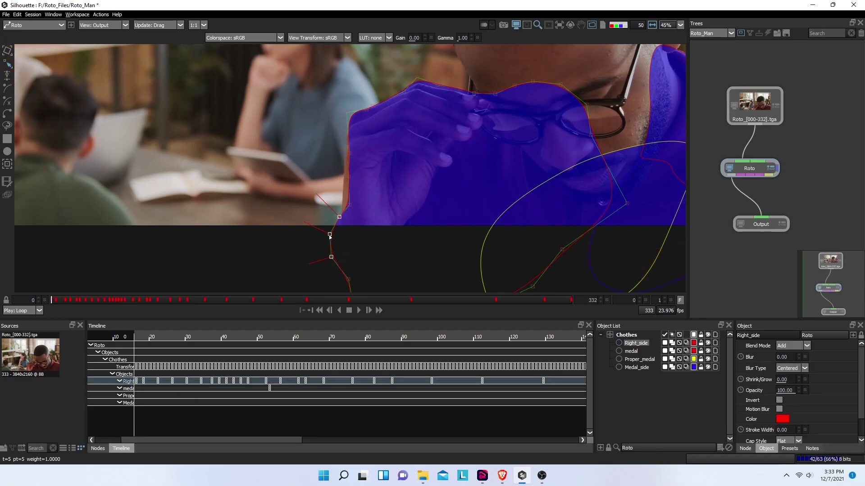
drag(353, 203, 343, 176)
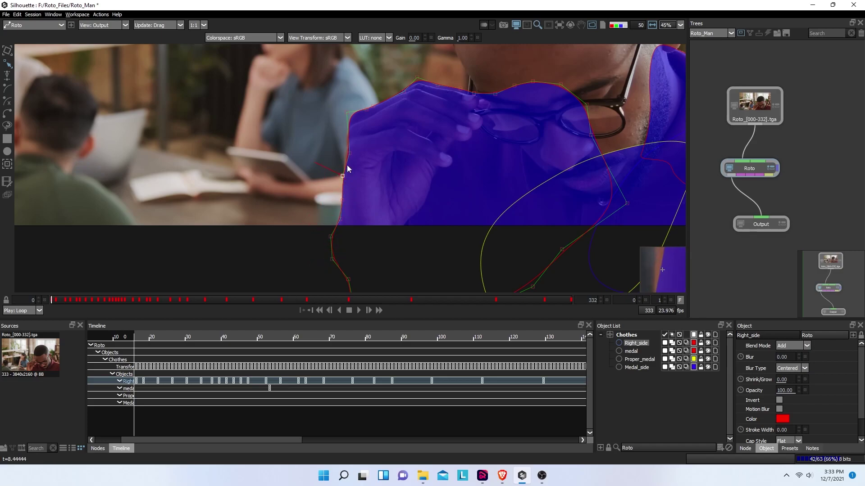
click(346, 150)
- Lower the Right_side points along the back of the hand and the topmost knuckle at frame 0 to tighten the outline
scroll(397, 107, up, 3)
scroll(396, 106, up, 4)
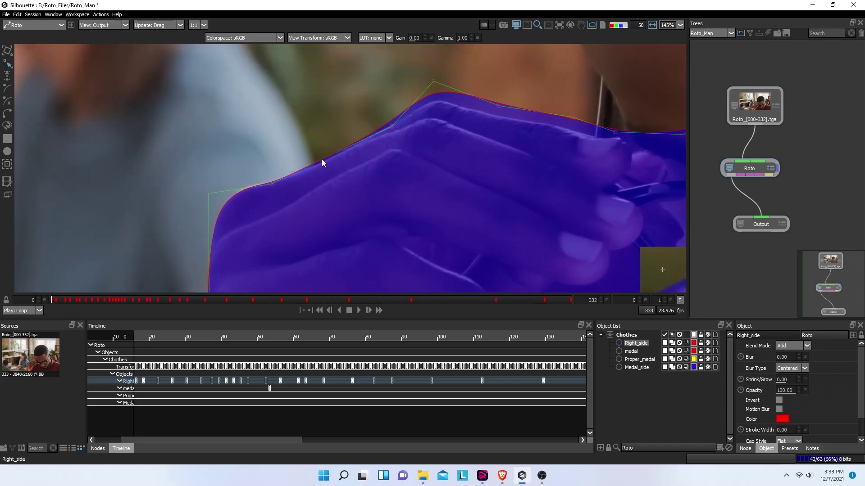
click(292, 174)
key(Down)
key(Down)
click(396, 135)
key(Down)
key(Down)
key(Down)
key(Down)
key(Down)
key(Down)
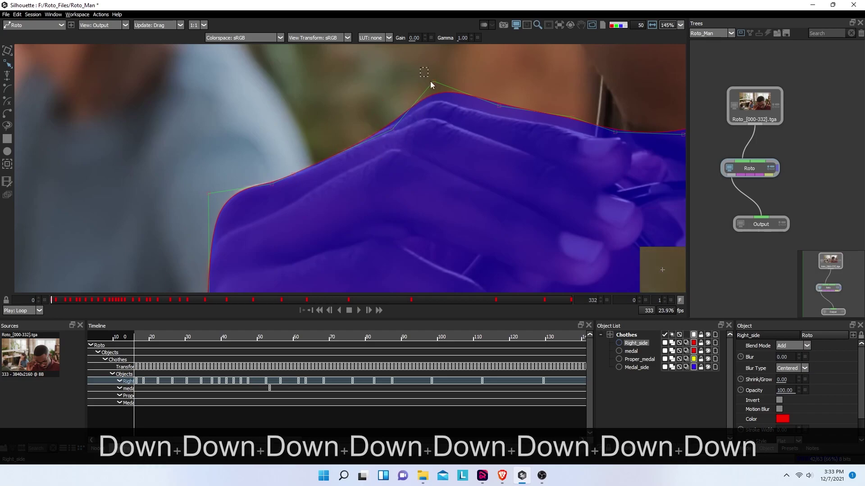
drag(434, 81, 421, 93)
click(386, 131)
- Nudge the Right_side point just past the topmost knuckle down onto the upper edge of the top finger at frame 0
click(499, 110)
key(Down)
key(Down)
key(Down)
key(Down)
key(Down)
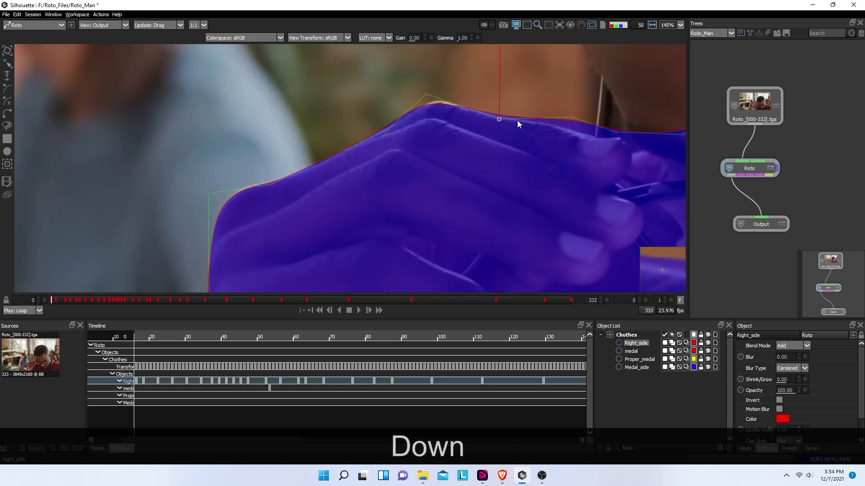
key(Up)
- Raise the topmost knuckle point slightly and shift the neighbouring finger point back toward the knuckle at frame 0
click(431, 94)
key(Up)
key(Up)
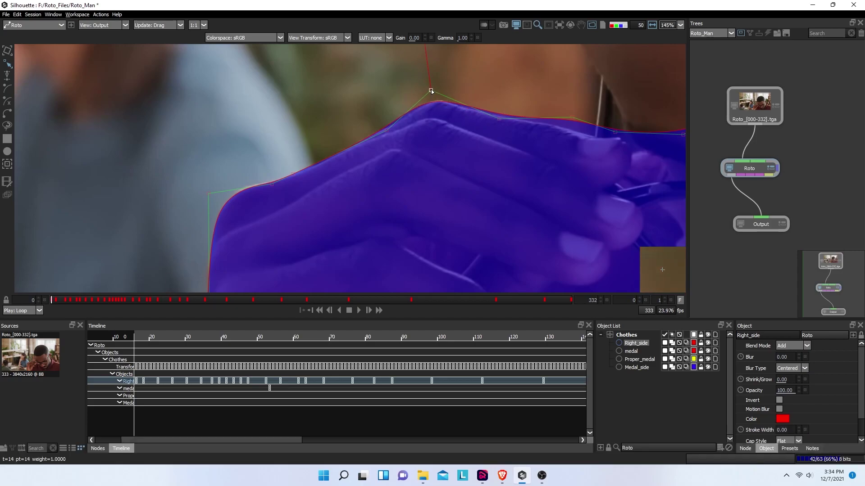
click(429, 89)
drag(501, 120, 493, 120)
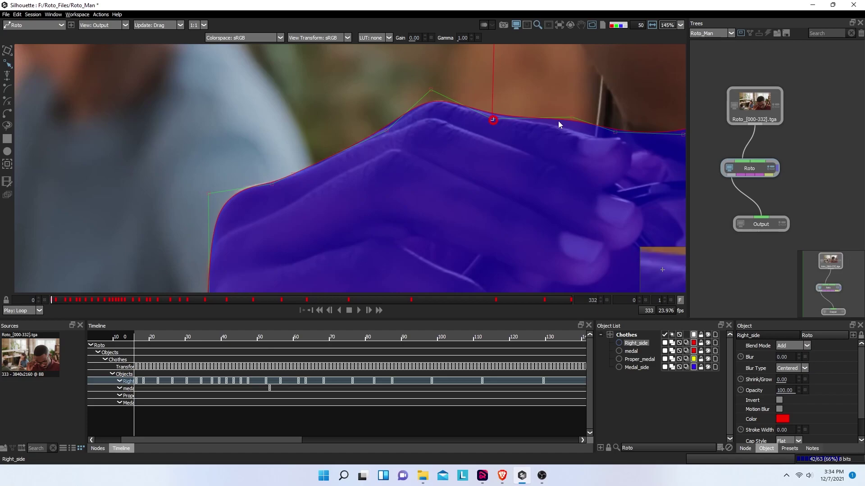
- Move the Right_side points near the top fingertip and glasses arm down onto the finger's edge at frame 0
click(572, 118)
drag(572, 118, 590, 140)
scroll(590, 141, down, 3)
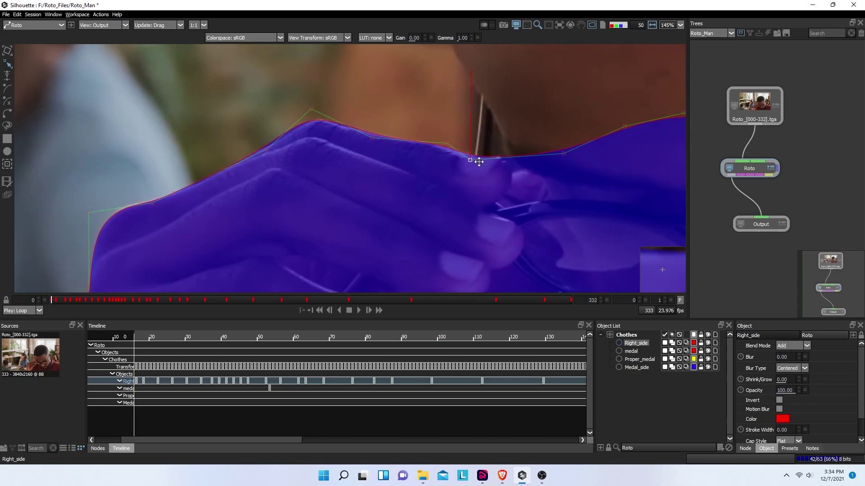
- Play the shot from frame 0 to check how the Right_side shape follows the hand and stop at frame 39
scroll(415, 177, down, 5)
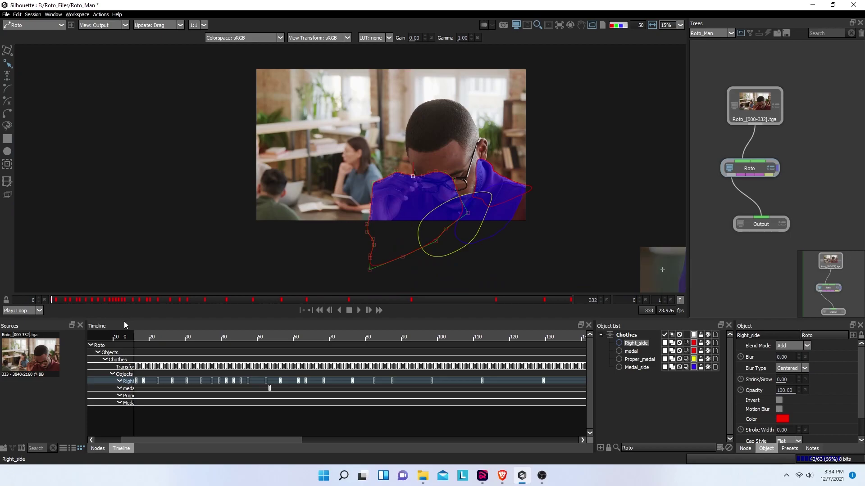
click(356, 310)
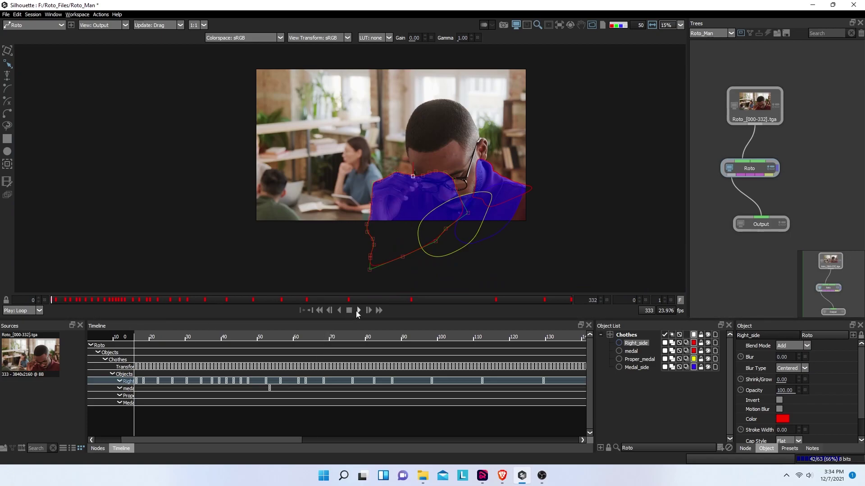
scroll(399, 212, up, 5)
scroll(399, 211, down, 3)
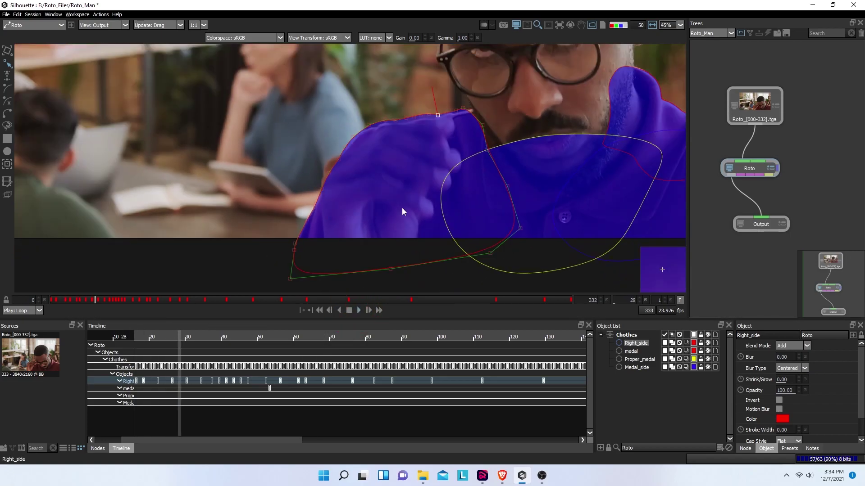
click(348, 310)
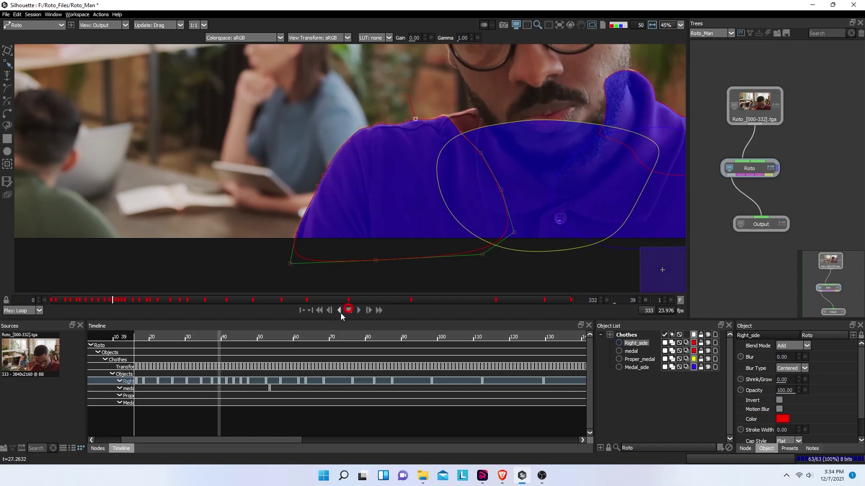
- At frame 26, pull the Right_side points along the lower outer side of the hand outward to its visible edge
click(103, 298)
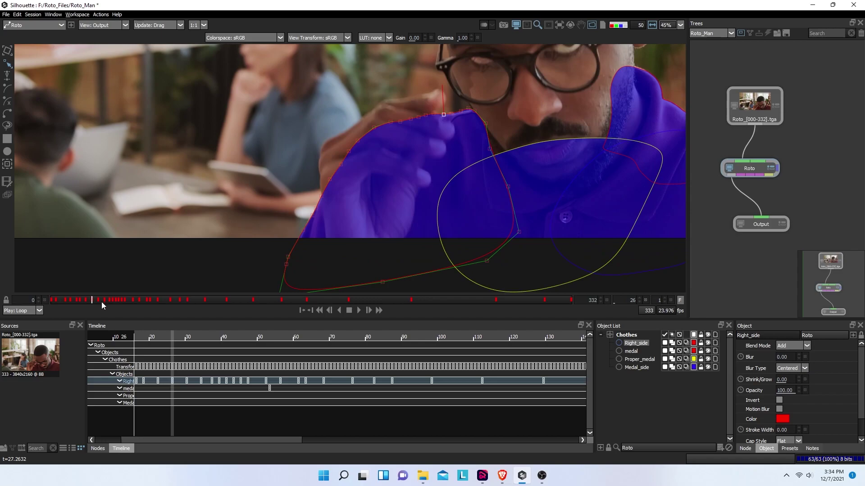
scroll(330, 191, up, 4)
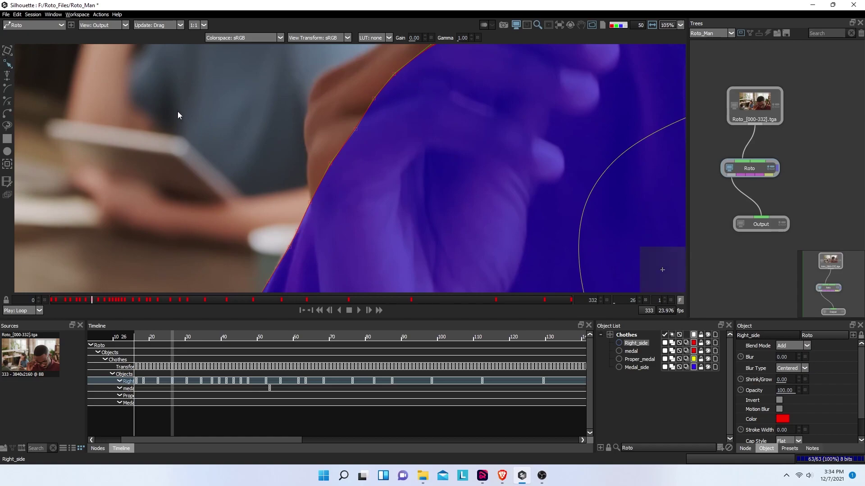
click(330, 163)
drag(329, 164, 301, 135)
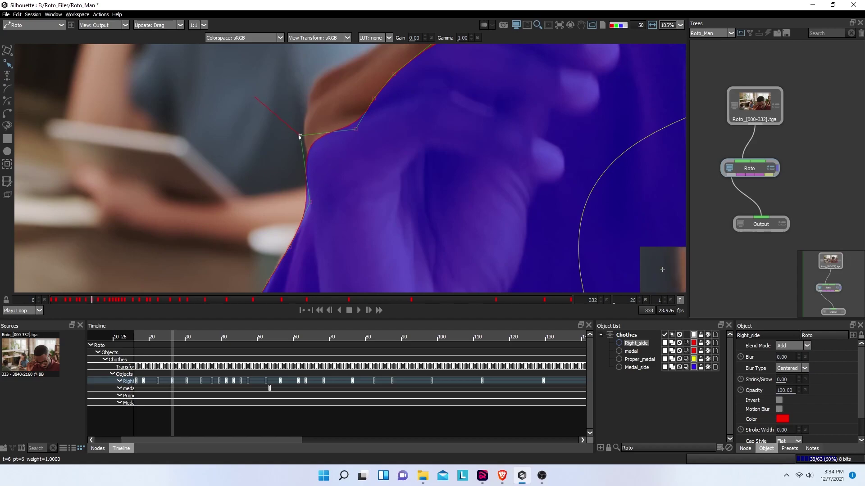
drag(310, 198, 316, 205)
- Reposition the Right_side points around the outer knuckle and the back of the hand at frame 26 to cover them
click(354, 128)
drag(355, 128, 313, 82)
drag(374, 99, 373, 139)
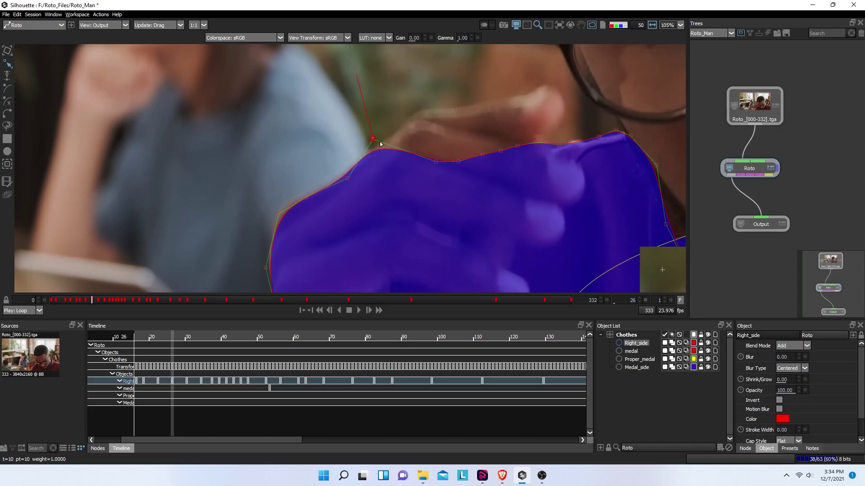
- Move the Right_side points over the topmost knuckle and along the top finger toward its tip at frame 26
drag(436, 161, 418, 118)
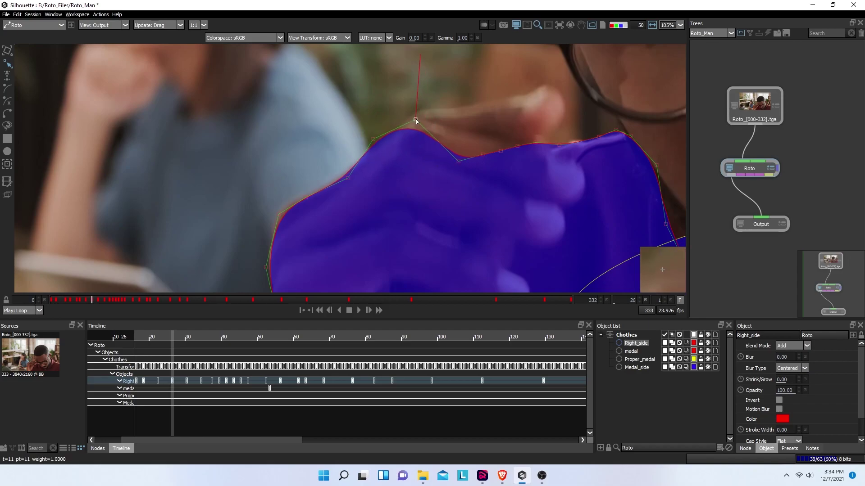
drag(456, 161, 500, 155)
drag(467, 105, 494, 107)
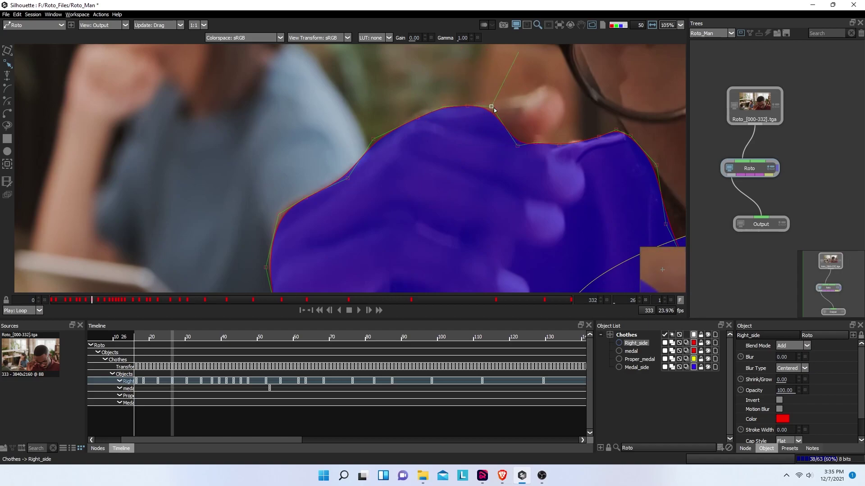
drag(518, 145, 540, 111)
scroll(500, 211, down, 5)
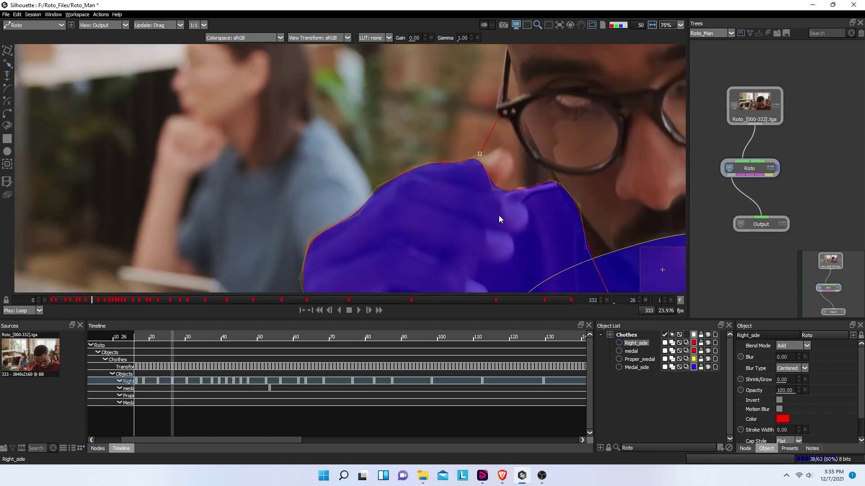
scroll(501, 201, up, 6)
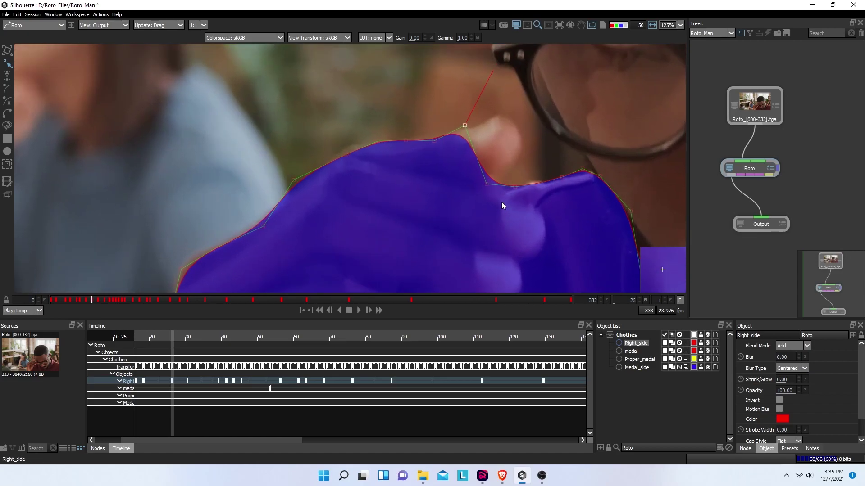
- Fine-tune the Right_side points on the back of the hand and the outer knuckle at frame 26 to match the edge
drag(290, 238, 409, 112)
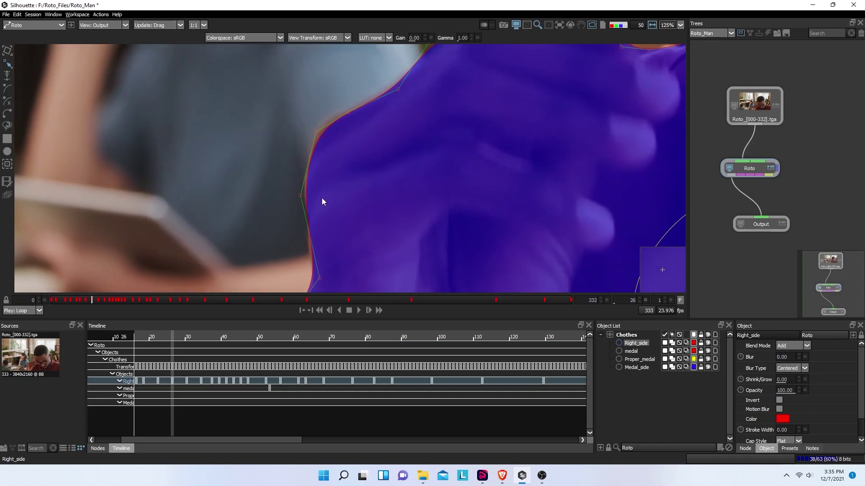
drag(321, 193, 320, 226)
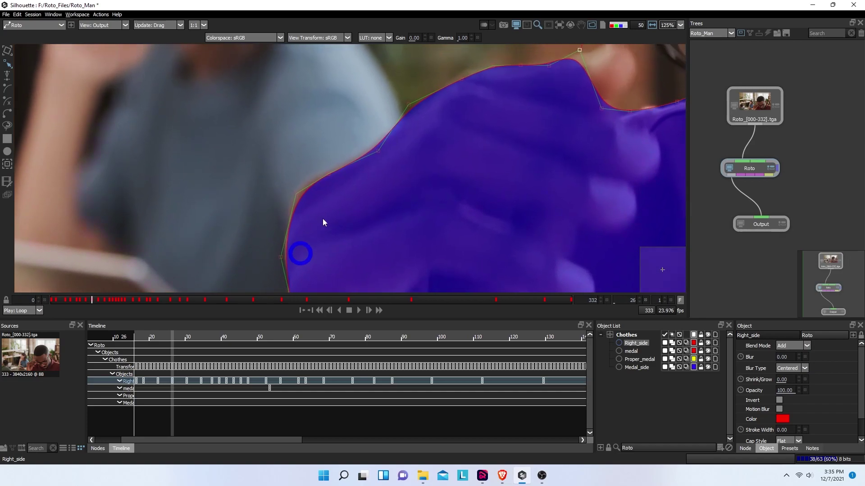
drag(413, 156, 386, 195)
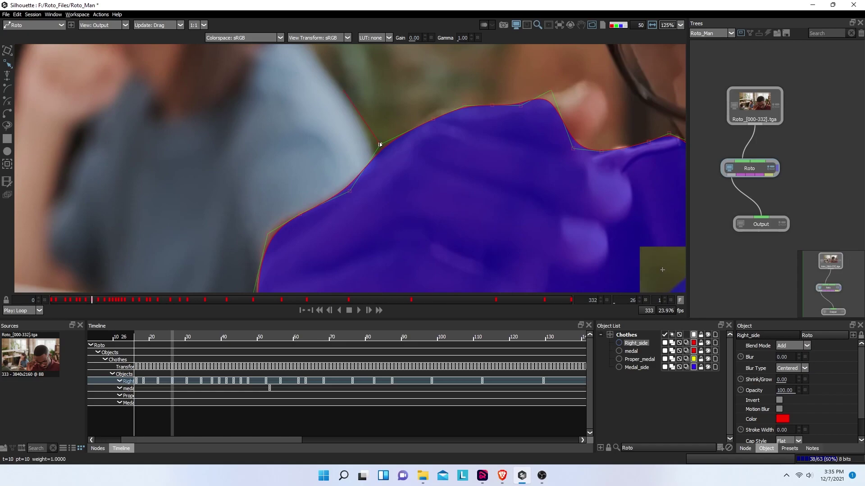
drag(393, 164, 385, 148)
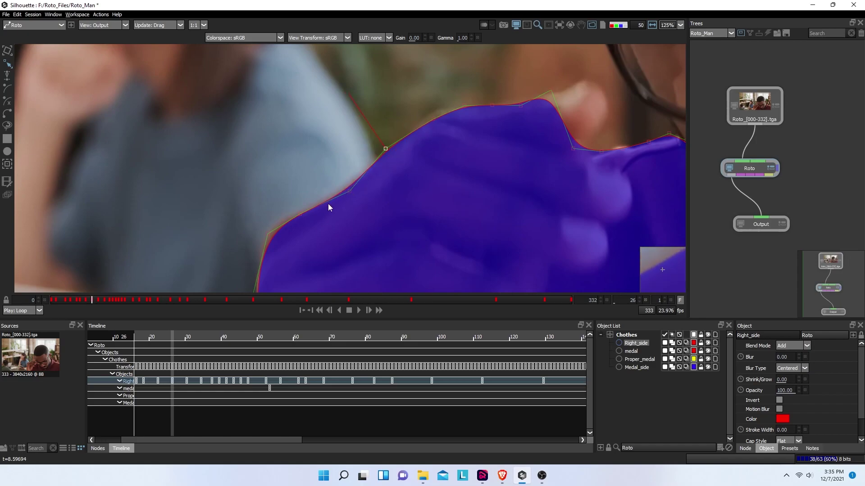
click(269, 227)
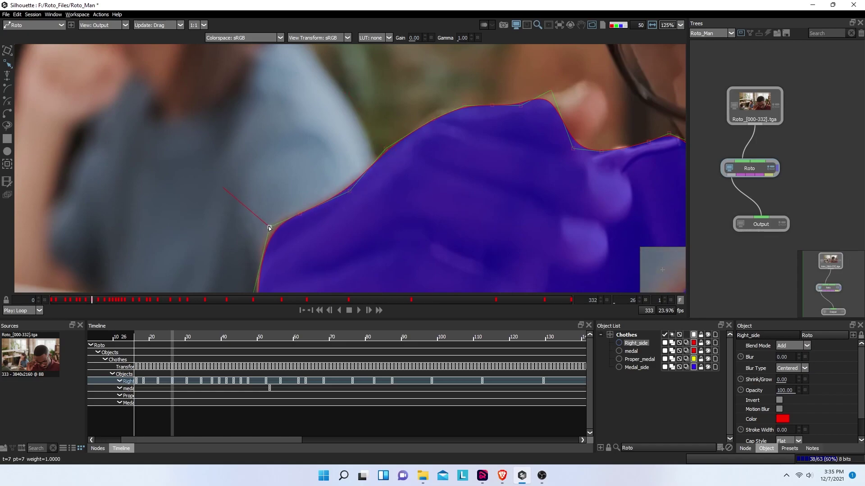
- Lower the Right_side points along the top finger to its visible edge at frame 26
drag(506, 174, 461, 218)
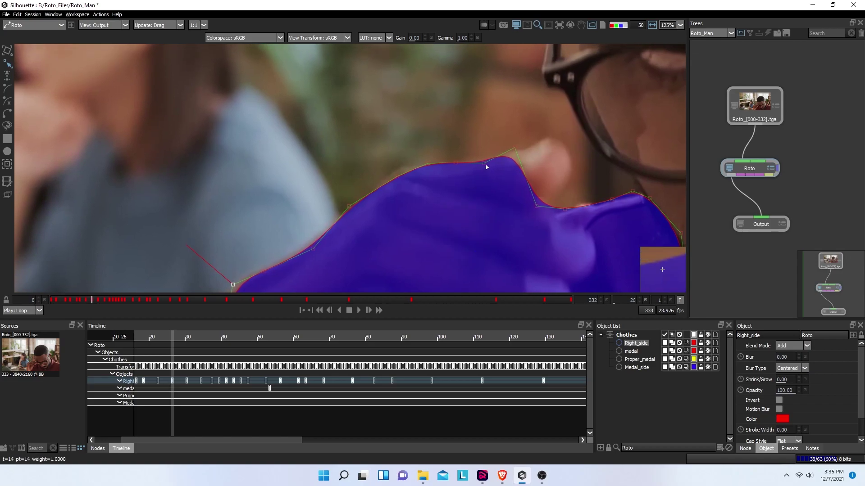
mouse_move(459, 164)
mouse_down()
mouse_move(447, 228)
mouse_move(464, 172)
mouse_up()
click(419, 171)
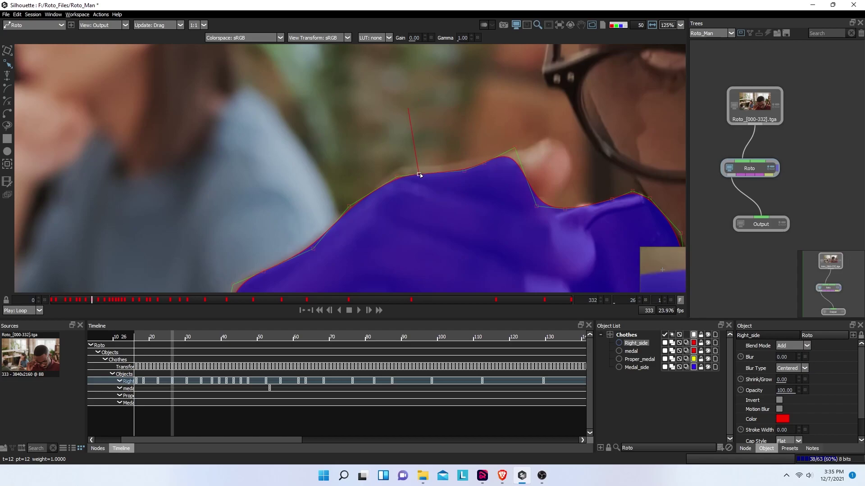
- Extend the Right_side points around the top fingertip at frame 26 and shape the notch between the fingertip and the shirt
click(519, 155)
drag(519, 155, 525, 150)
click(537, 206)
drag(537, 206, 565, 208)
drag(526, 150, 554, 136)
drag(565, 213, 565, 186)
click(568, 153)
drag(612, 200, 478, 162)
scroll(599, 211, down, 2)
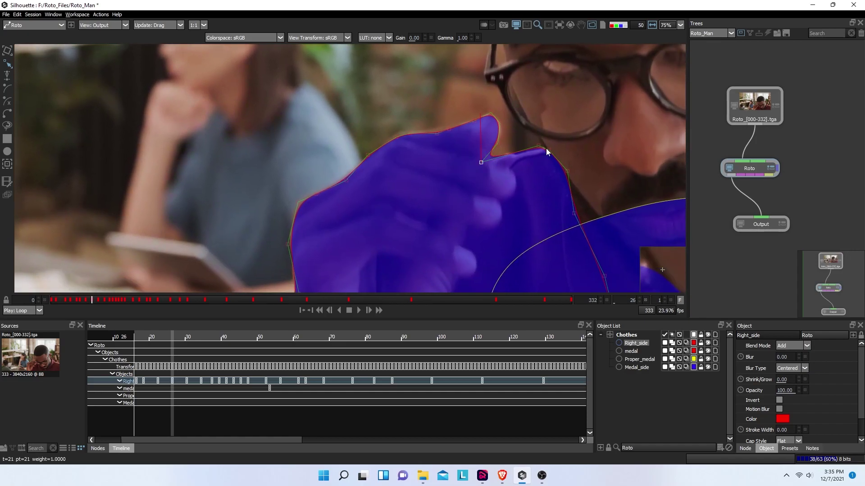
drag(543, 151, 519, 244)
drag(550, 151, 559, 220)
scroll(554, 213, down, 2)
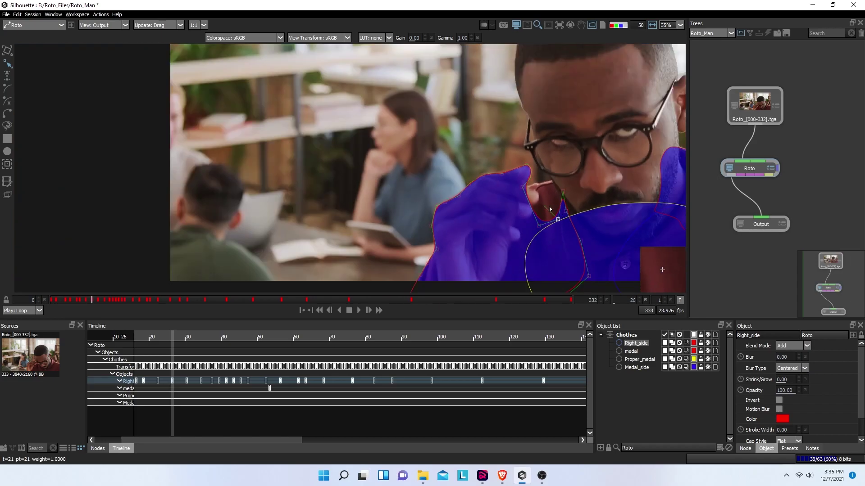
scroll(549, 206, up, 1)
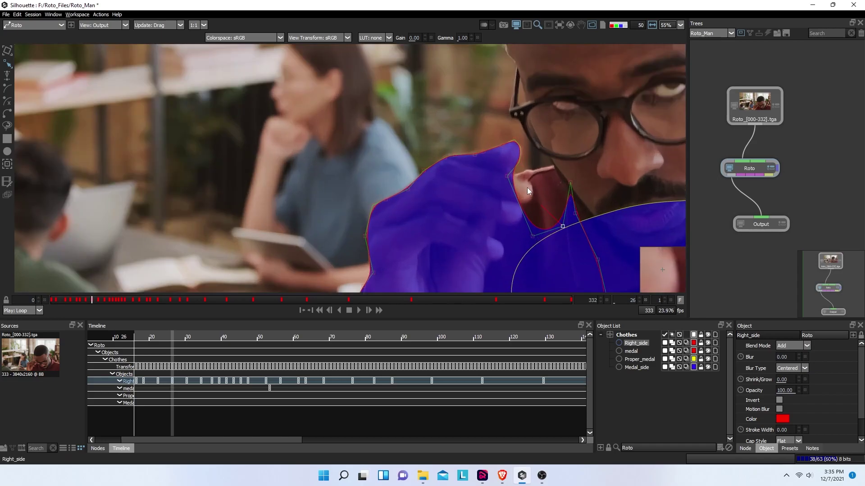
scroll(526, 186, up, 3)
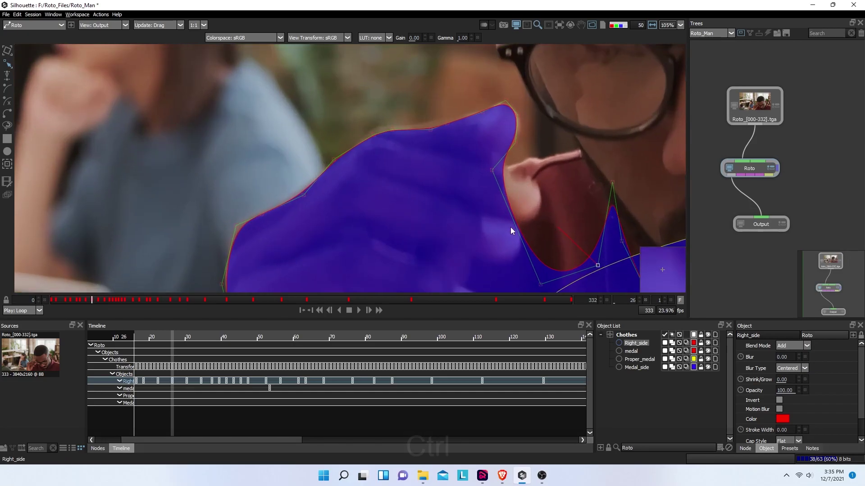
key(ctrl+z)
key(ctrl+z)
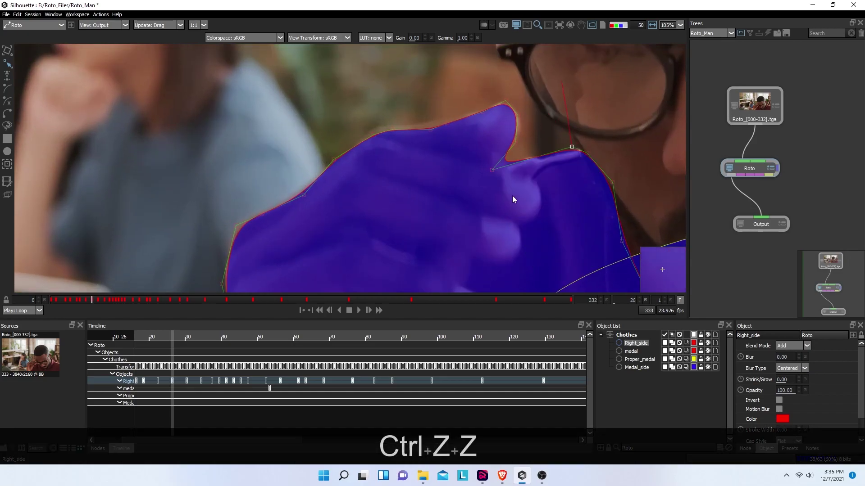
- Step back and forth between frames 23 and 29 to compare the Right_side outline with the moving hand
click(494, 168)
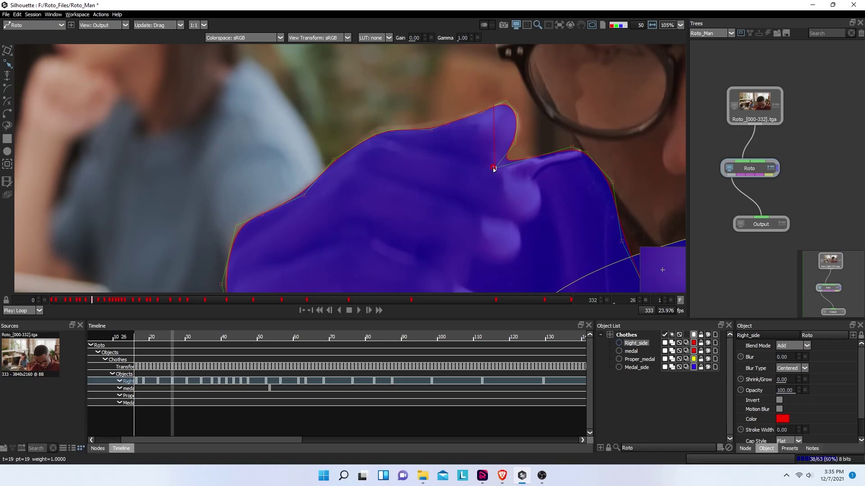
key(Right)
key(Right)
key(Right)
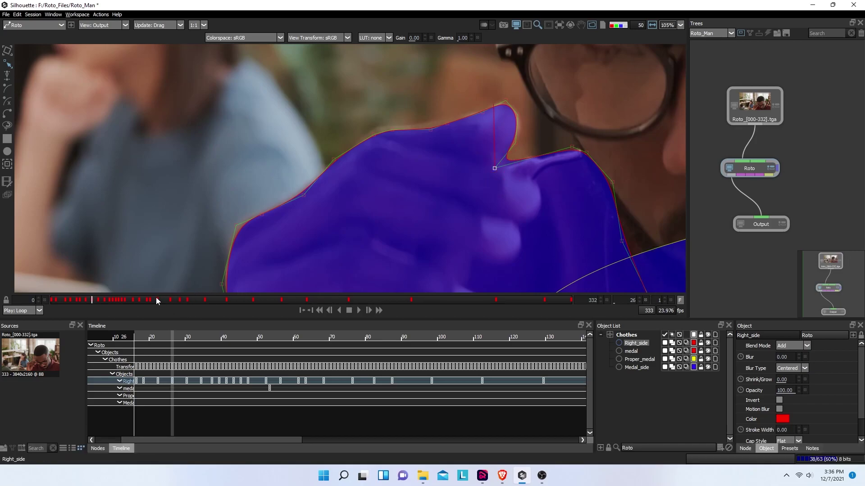
key(Left)
key(Left)
key(Left)
key(Left)
key(Left)
key(Left)
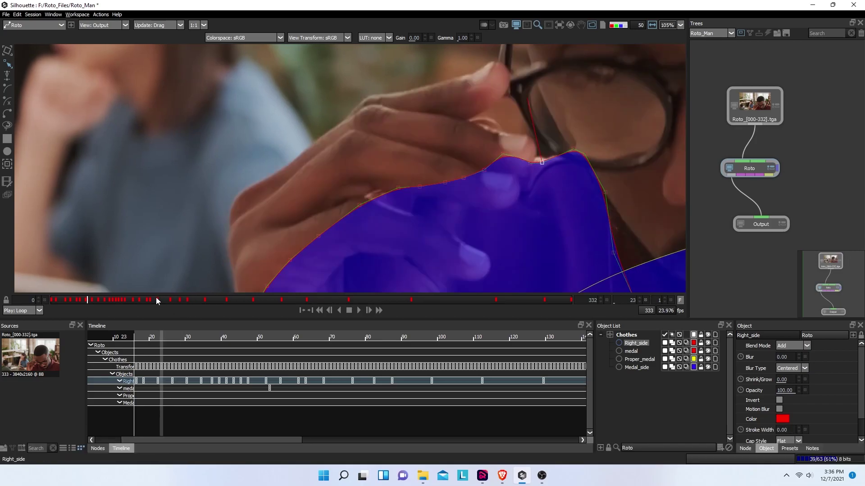
key(Right)
key(Right)
key(Right)
key(Right)
key(Right)
key(Right)
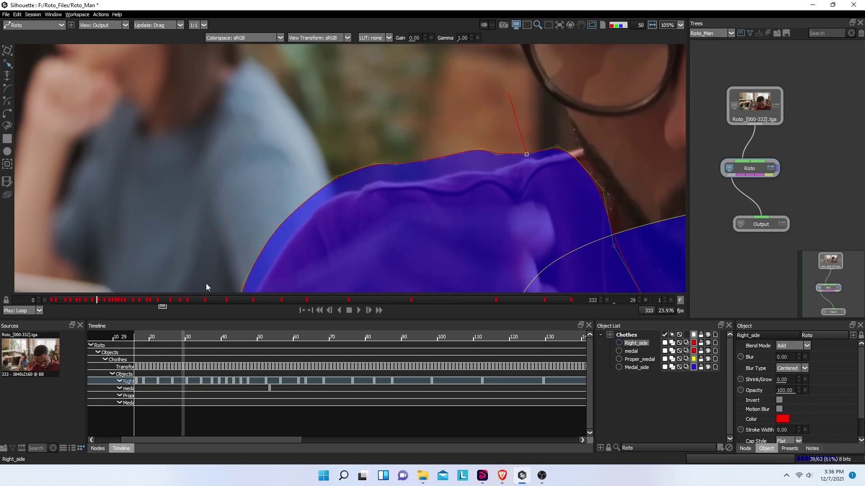
- At frame 29, shift the group of Right_side points along the outer shoulder inward to the shirt's visible edge
scroll(426, 222, down, 1)
scroll(426, 222, down, 3)
drag(400, 245, 418, 151)
scroll(424, 130, up, 3)
drag(317, 167, 376, 201)
drag(271, 89, 451, 198)
drag(364, 150, 372, 159)
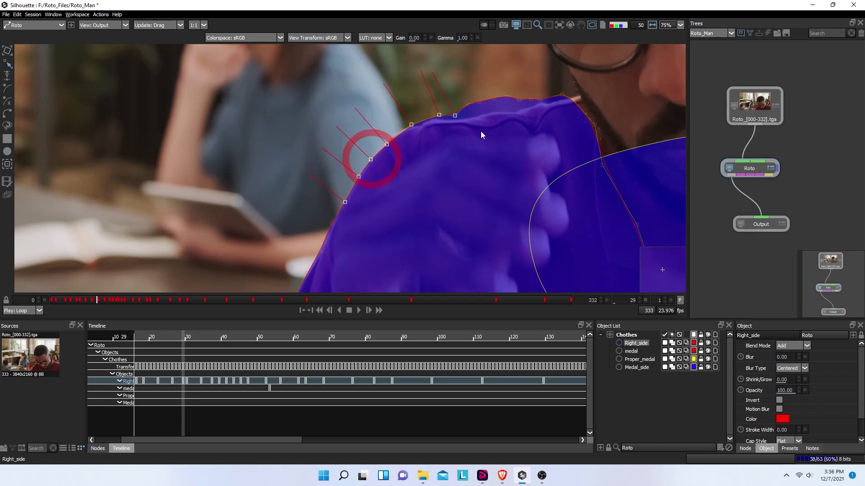
- Lower the Right_side points along the top of the shoulder at frame 29 to remove the overlap with the background
click(487, 107)
click(493, 100)
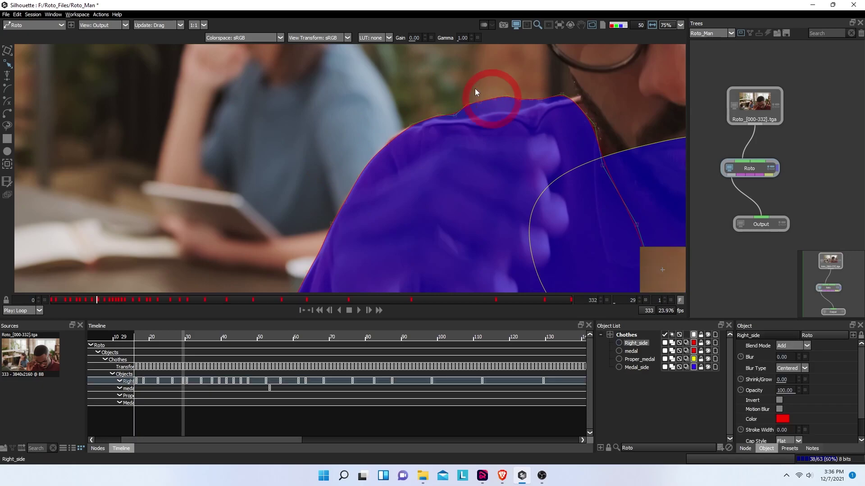
drag(490, 104, 517, 115)
click(529, 90)
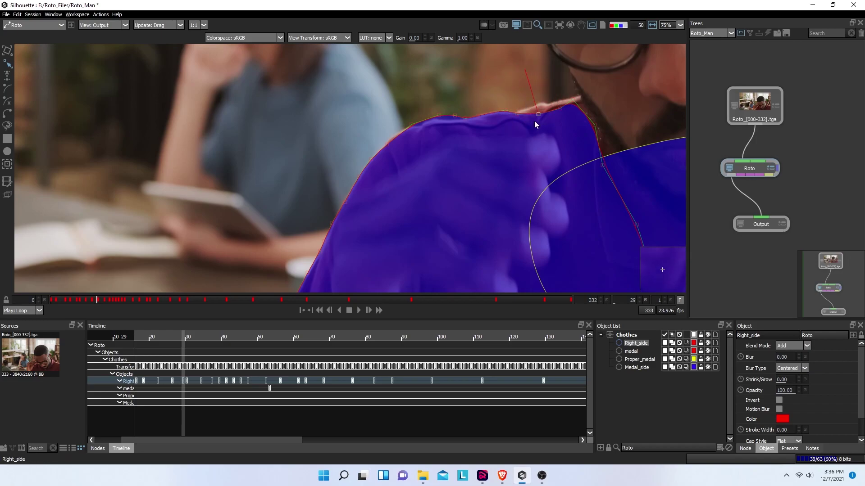
drag(509, 82, 558, 107)
click(535, 90)
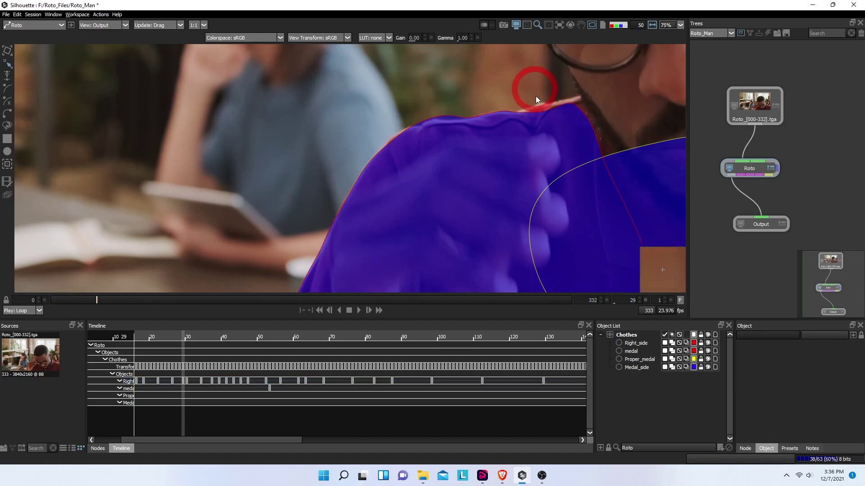
- Raise the Right_side points beside the collar at frame 29 and extend the corner to where the shirt meets the beard
click(538, 107)
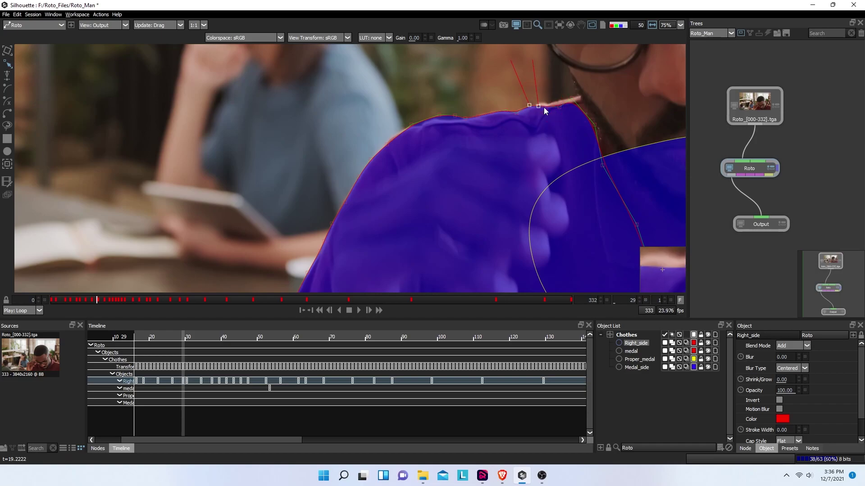
click(545, 106)
click(544, 104)
drag(559, 107, 588, 91)
click(574, 97)
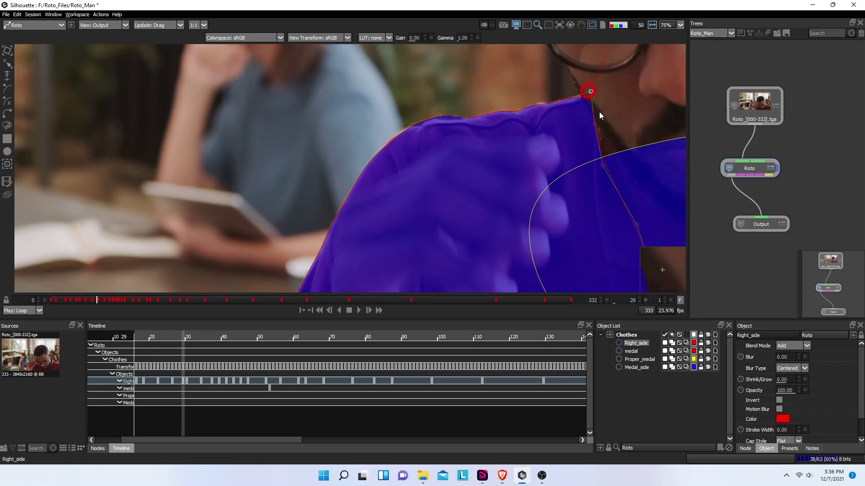
- Pull the Right_side points on the neck side at frame 29 outward across the chin and mouth, overlapping the yellow shape
drag(595, 126, 662, 97)
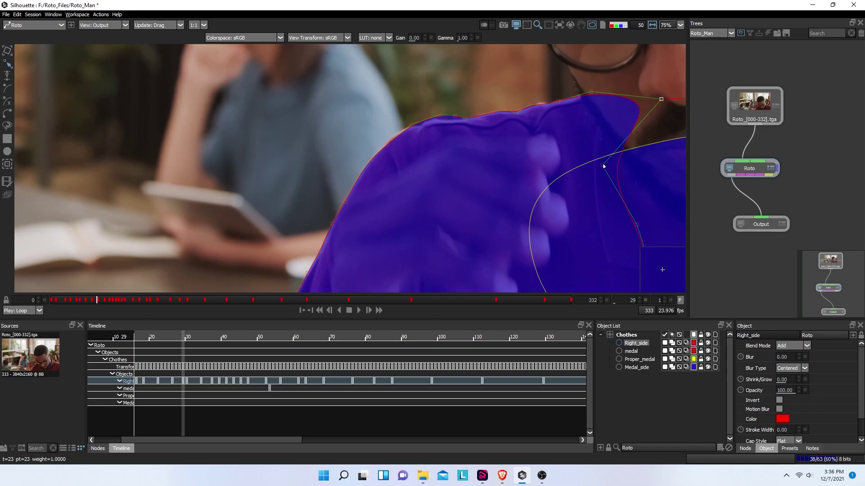
drag(602, 164, 680, 151)
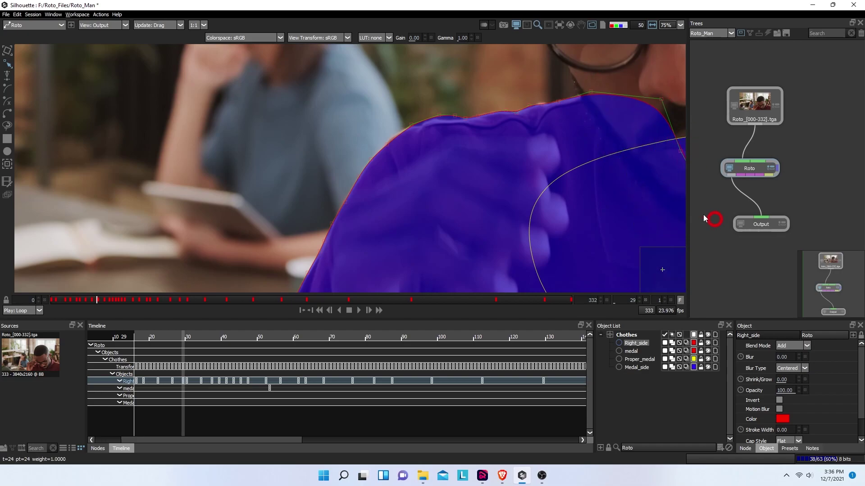
scroll(583, 177, down, 2)
scroll(583, 177, up, 4)
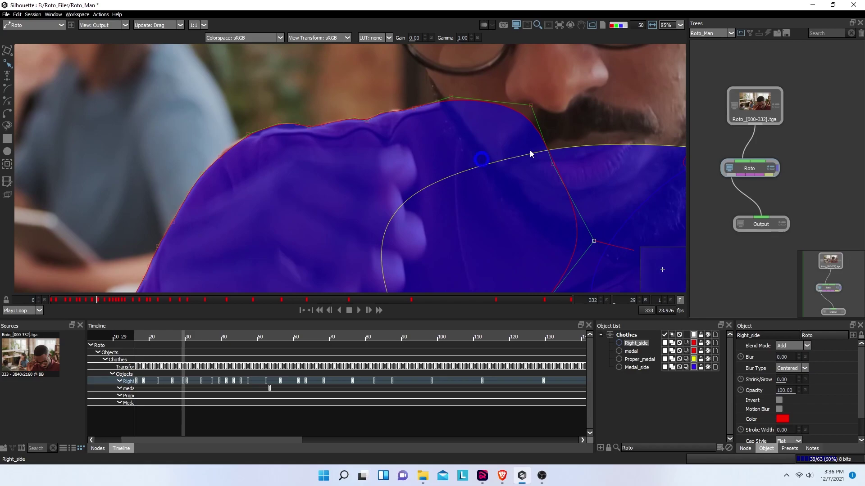
drag(553, 164, 597, 144)
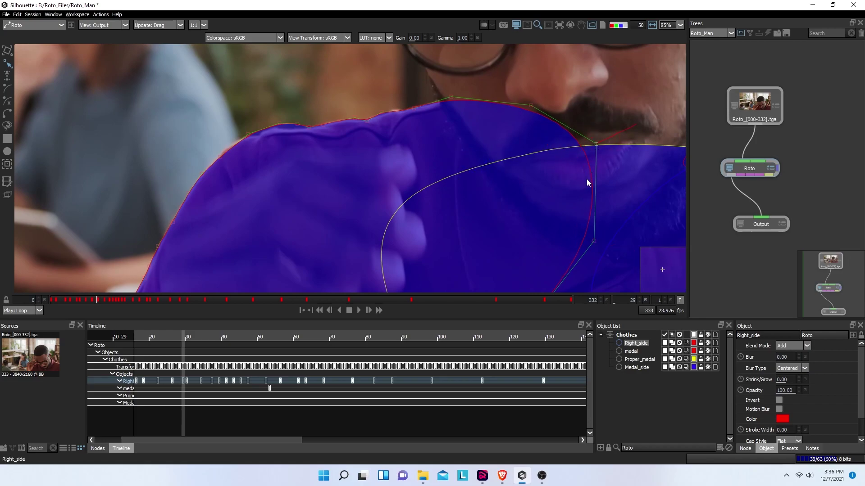
scroll(261, 111, up, 2)
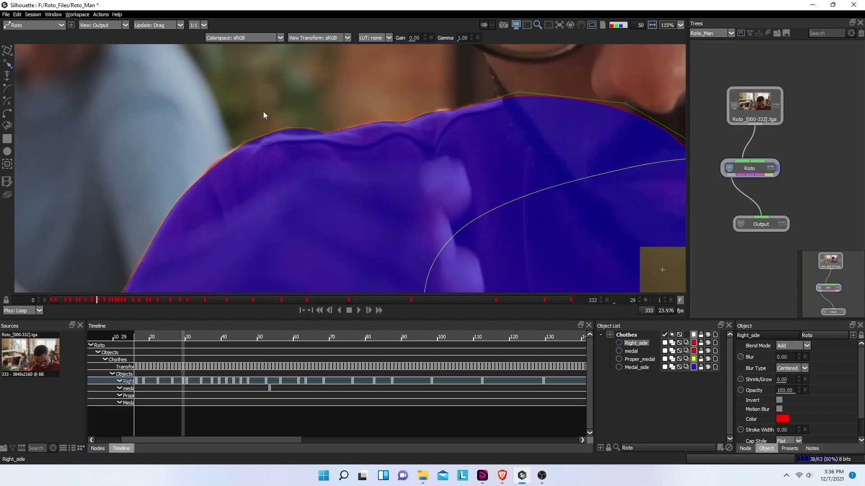
- Nudge the two Right_side points on the shoulder ridge down to the fabric's edge at frame 29
drag(263, 106, 326, 151)
key(Down)
key(Down)
key(Down)
key(Down)
key(Down)
key(Down)
key(Down)
key(Down)
key(Down)
key(Down)
key(Down)
key(Down)
key(Up)
key(Up)
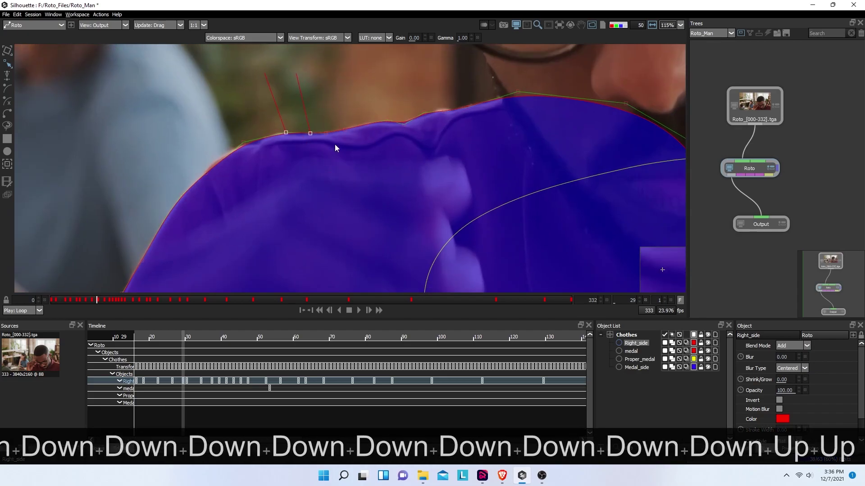
- Step through frames 23 to 32 to check how well the Right_side outline follows the hand and shoulder
click(110, 299)
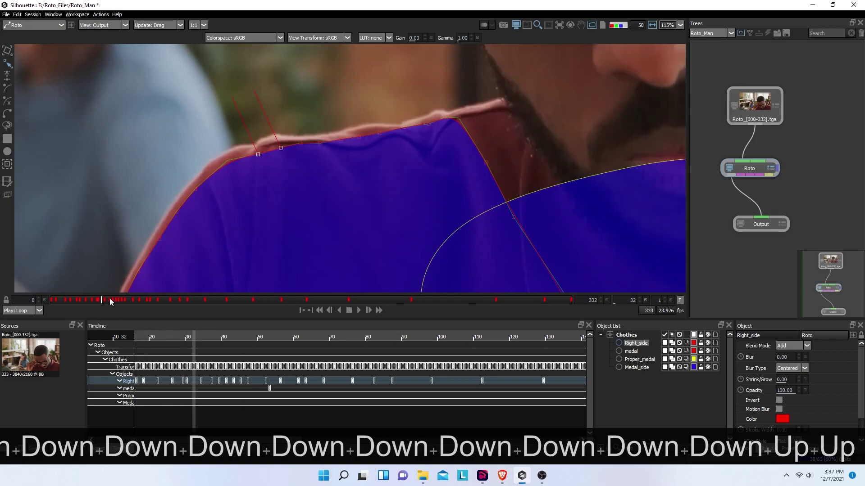
key(Left)
key(Left)
key(Left)
key(Left)
key(Left)
key(Left)
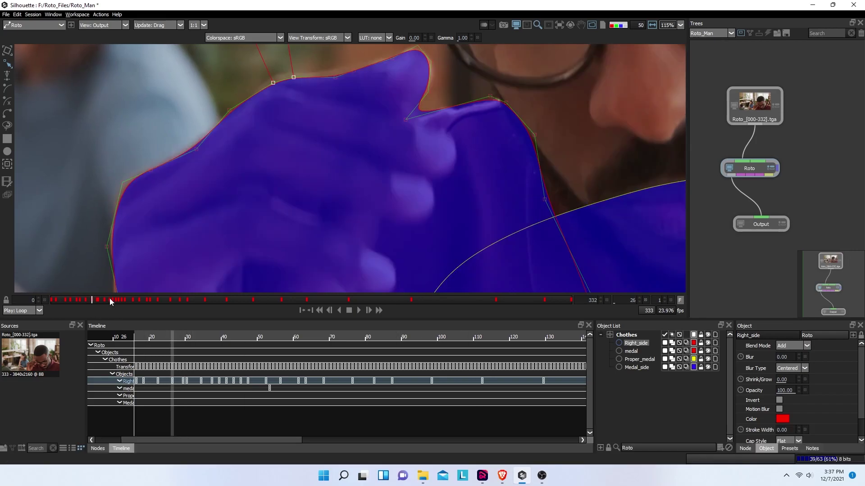
key(Left)
key(Left)
key(Left)
key(Left)
key(Left)
key(Left)
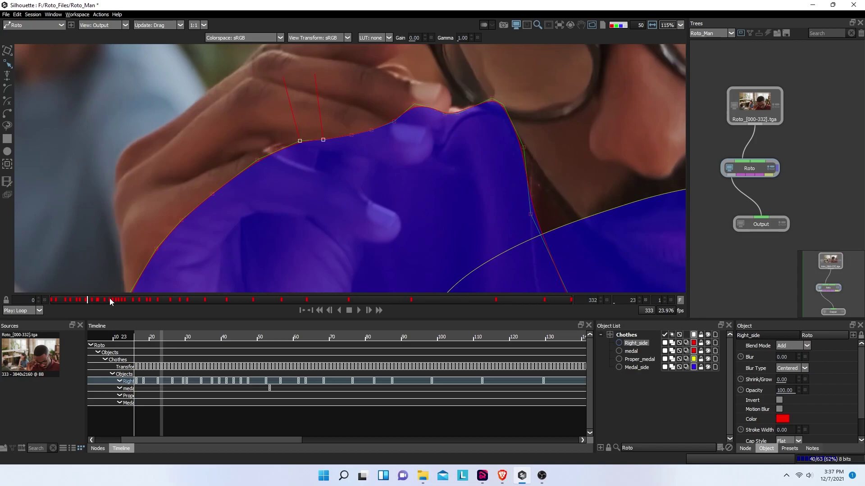
key(Right)
key(Right)
key(Right)
key(Right)
key(Right)
key(Right)
key(Right)
key(Right)
key(Right)
key(Right)
key(Right)
key(Right)
key(Right)
key(Right)
key(Right)
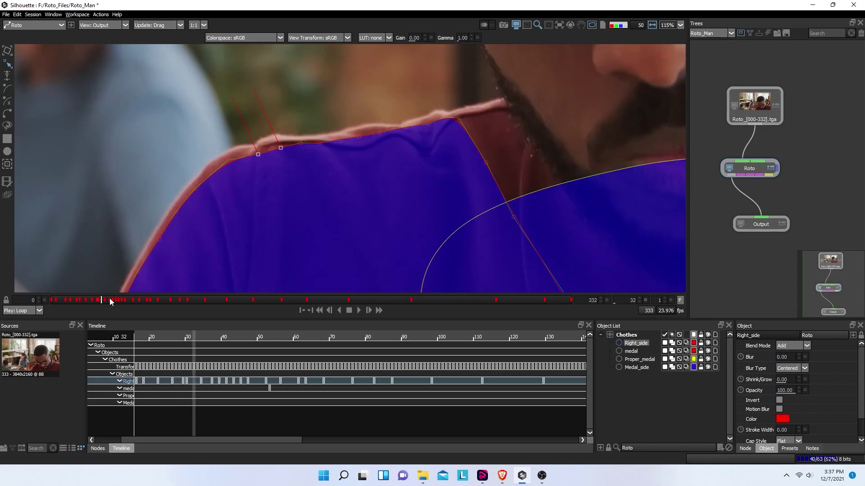
key(Left)
key(Left)
key(Left)
- At frame 32, move the group of Right_side points along the shoulder up and outward to the shirt's edge
drag(131, 90, 425, 280)
drag(260, 156, 253, 144)
click(134, 255)
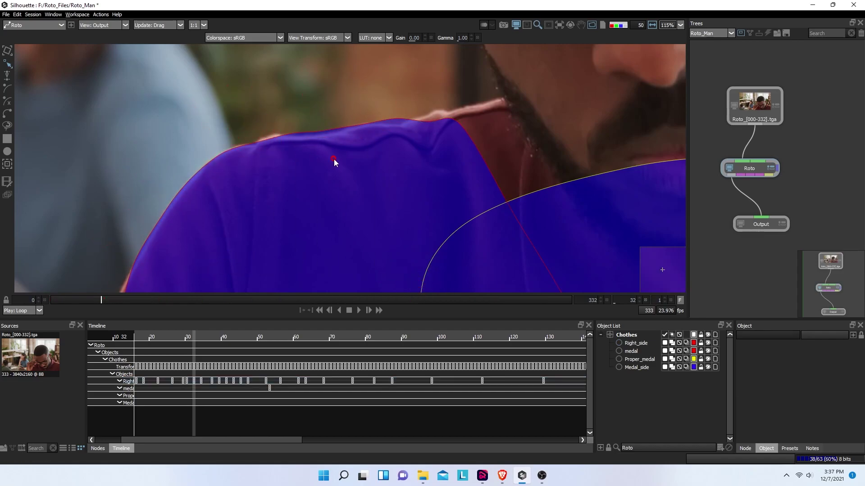
- Shift the Right_side points along the lower sleeve outward at frame 32 to cover the uncovered strip of fabric
drag(134, 256, 348, 135)
scroll(348, 135, down, 1)
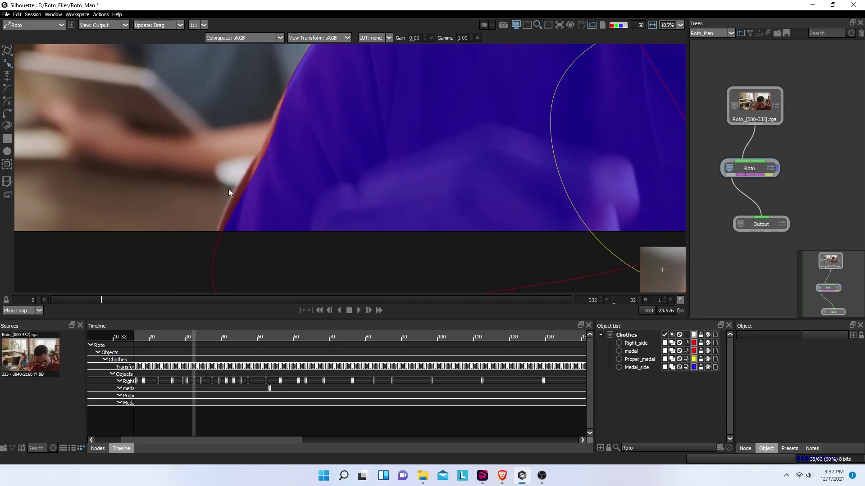
click(251, 175)
drag(139, 109, 316, 270)
drag(246, 189, 237, 191)
click(280, 193)
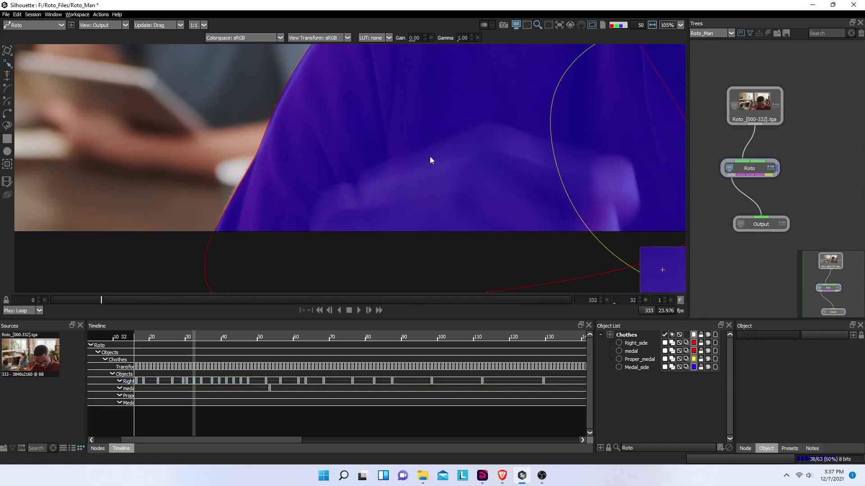
- Nudge the three Right_side points at the shoulder's inner corner near the collar upward at frame 32
drag(429, 159, 294, 303)
scroll(324, 166, down, 1)
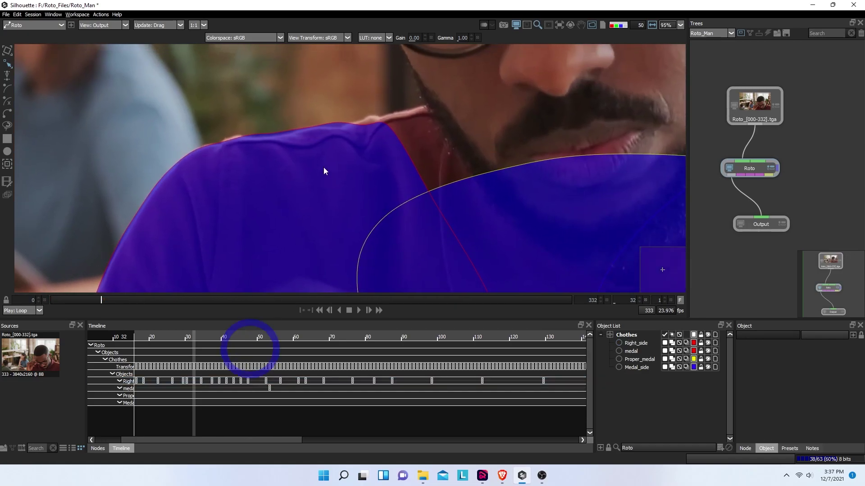
click(359, 126)
drag(351, 108, 407, 137)
key(Up)
key(Up)
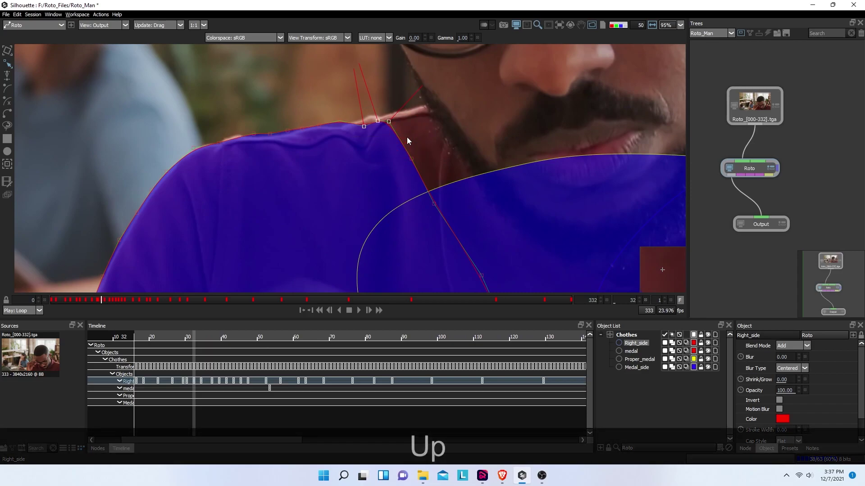
click(332, 116)
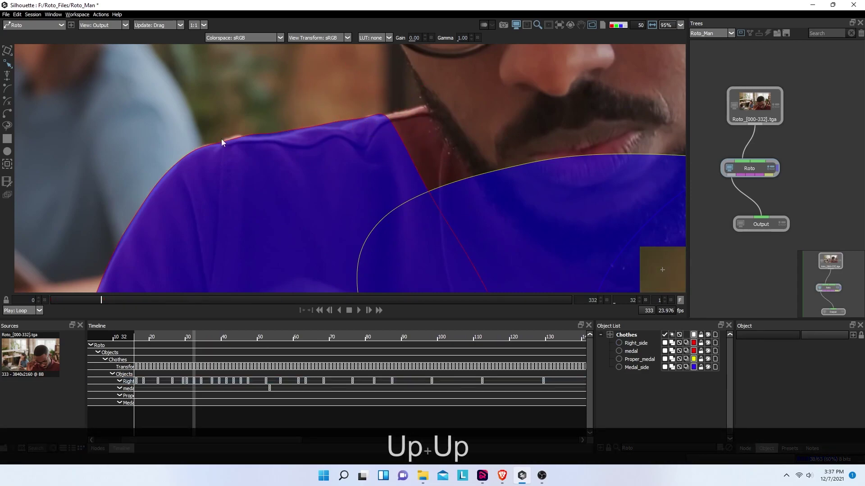
- Step forward and back around frames 29 and 32 to check the refined shoulder and sleeve outline
drag(226, 137, 425, 146)
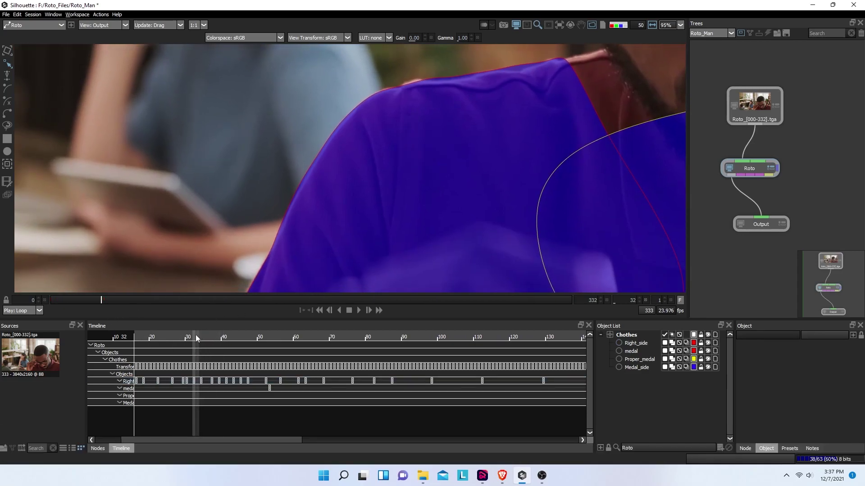
key(Right)
key(Right)
key(Right)
key(Right)
key(Right)
key(Right)
key(Left)
key(Left)
key(Left)
key(Left)
key(Left)
key(Left)
key(Left)
key(Left)
key(Left)
key(Left)
key(Left)
key(Left)
key(Left)
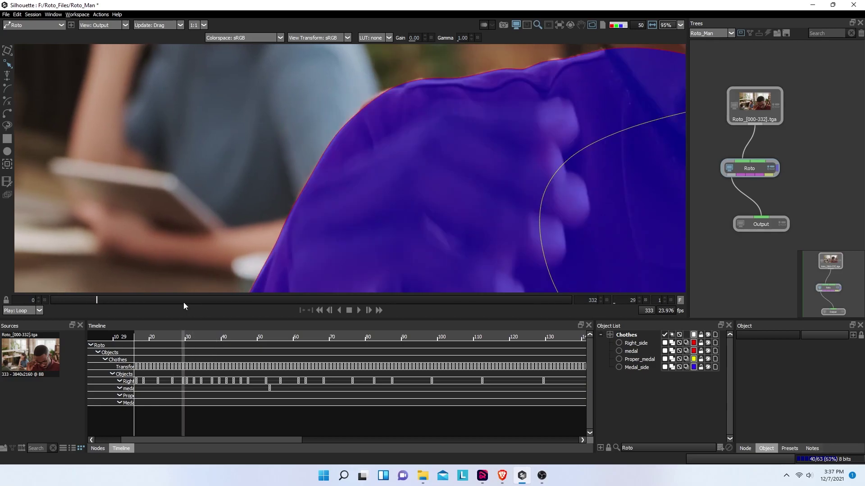
- At frame 23, move the Right_side points along the back of the raised hand outward to cover the knuckles and outer edge
key(Left)
key(Left)
drag(470, 151, 449, 197)
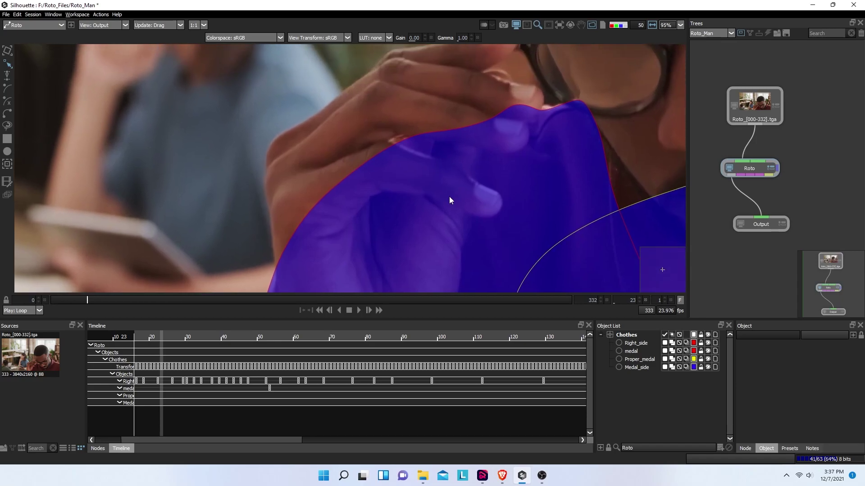
click(390, 149)
drag(384, 164, 386, 241)
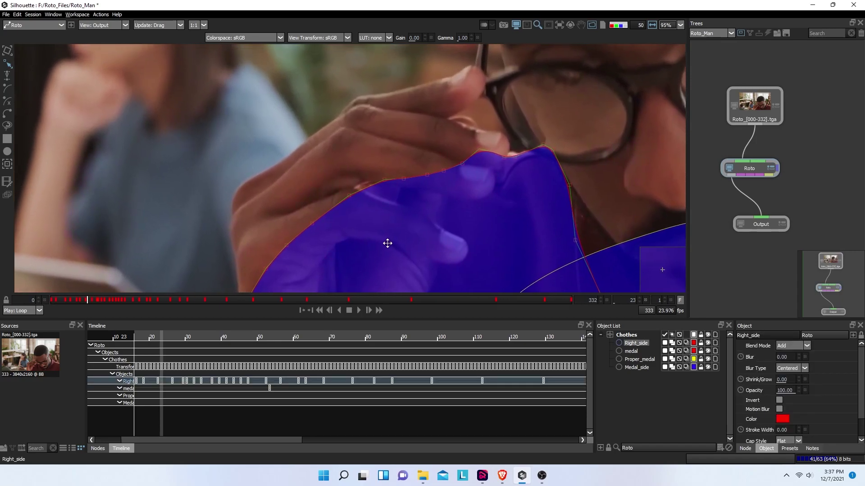
drag(298, 255, 521, 286)
drag(350, 198, 309, 134)
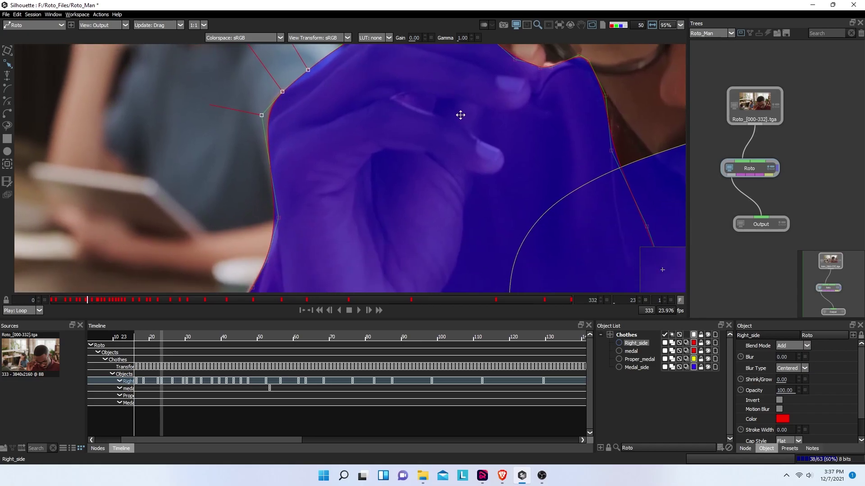
- Reposition the Right_side points along the tops of the fingers at frame 23, lifting the outline toward the index finger
drag(426, 106, 522, 188)
drag(466, 154, 434, 138)
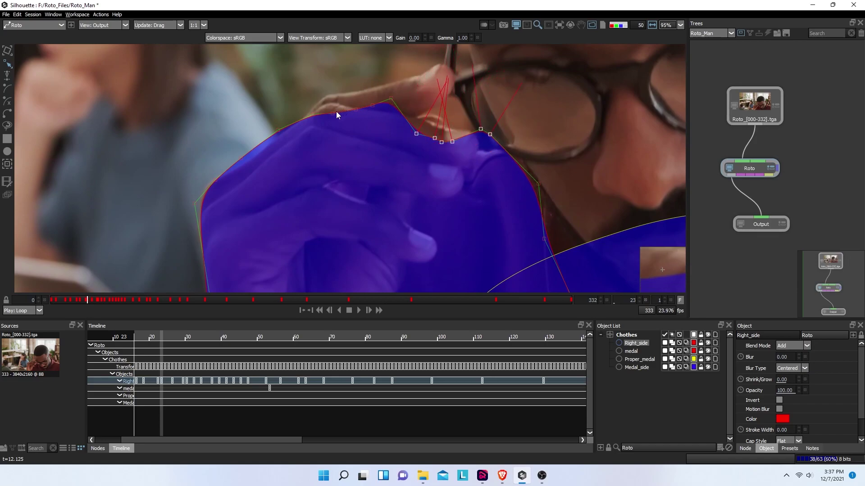
drag(319, 93, 403, 138)
drag(358, 106, 358, 93)
drag(406, 119, 408, 101)
click(403, 110)
- Nudge the two Right_side points along the top of the index finger upward to the finger's edge
scroll(468, 135, up, 1)
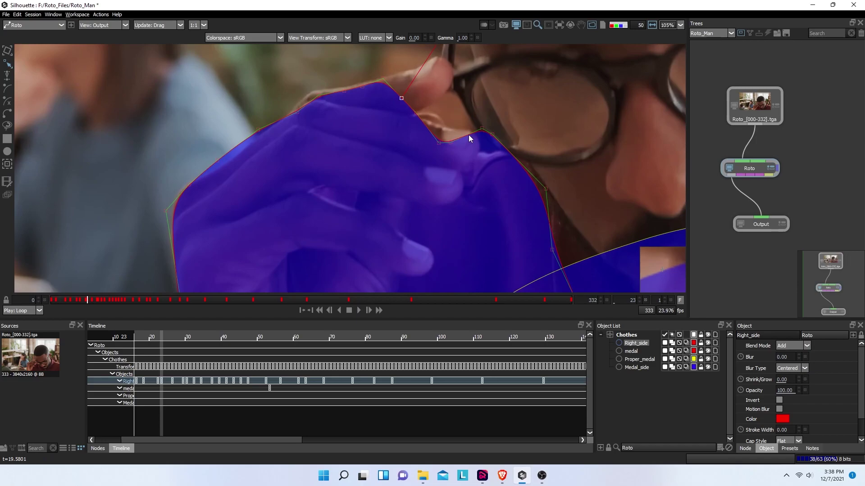
drag(470, 118, 429, 185)
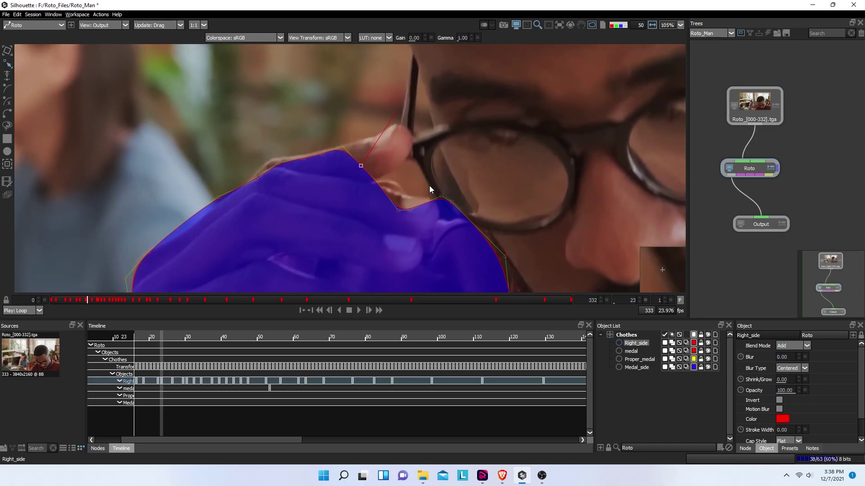
scroll(515, 206, down, 3)
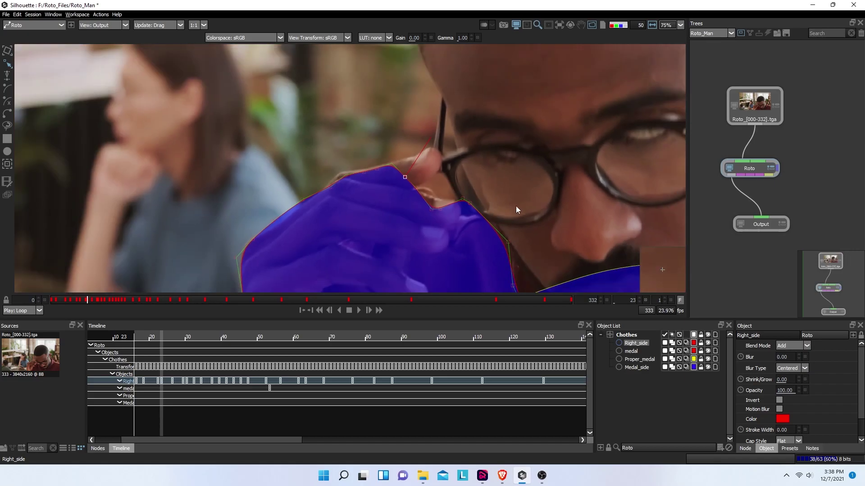
scroll(515, 206, down, 1)
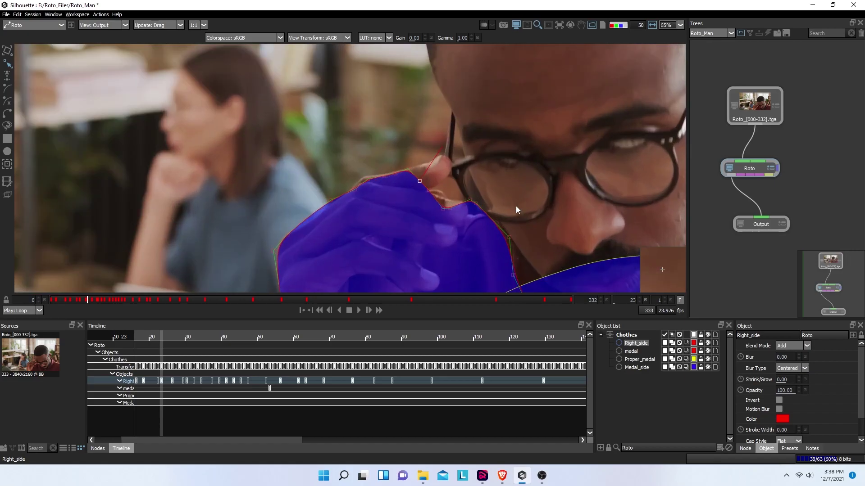
scroll(515, 206, up, 6)
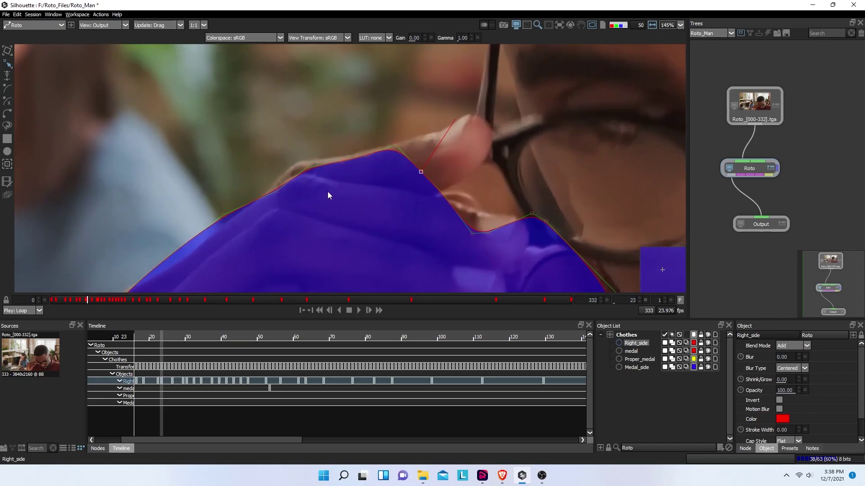
drag(313, 145, 385, 179)
key(Up)
key(Up)
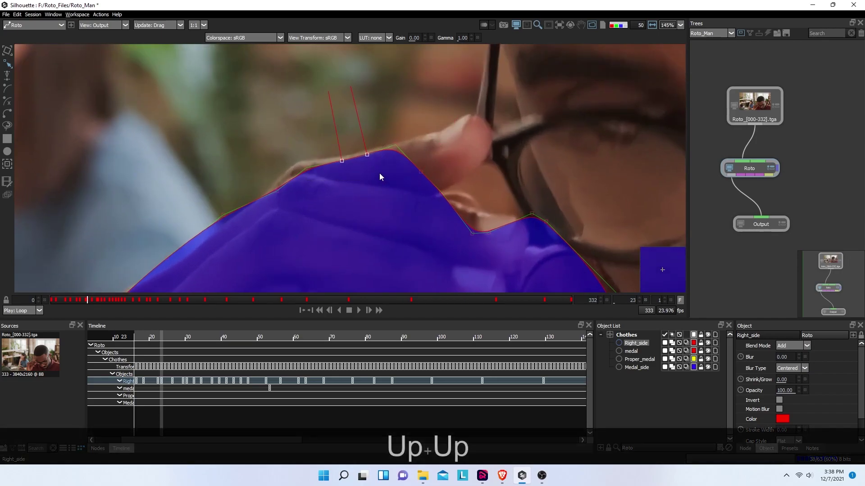
key(Up)
- Move the Right_side corner point on the index finger and the points at its knuckle outward to the skin's edge
click(401, 138)
click(396, 146)
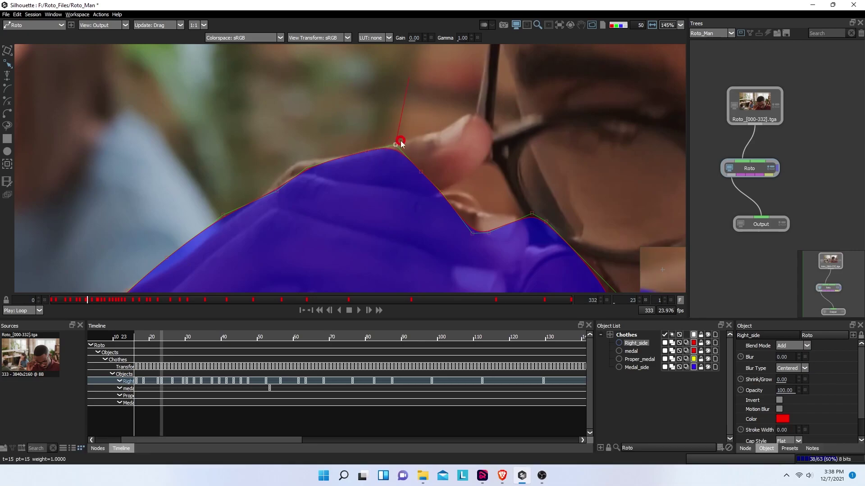
drag(396, 146, 401, 142)
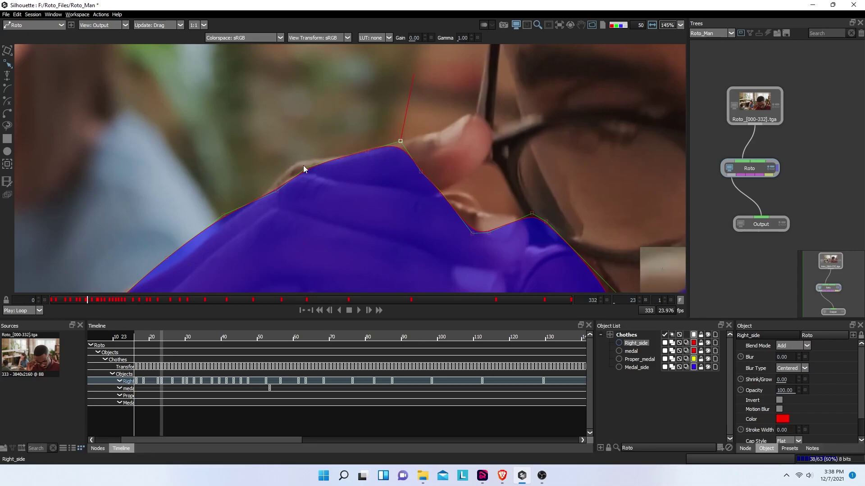
mouse_move(304, 167)
mouse_down()
mouse_move(308, 159)
mouse_move(289, 170)
mouse_up()
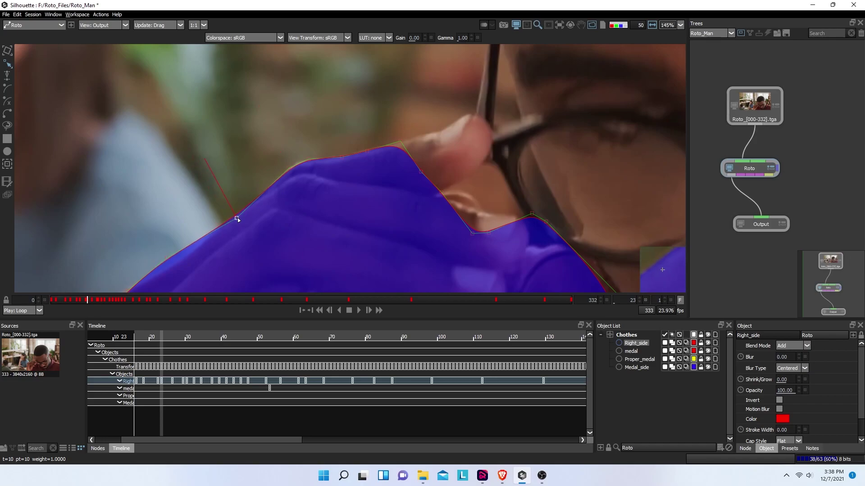
- Fit the Right_side points along the back of the hand, the wrist and the lower sleeve to their edges at frame 23
drag(247, 257, 445, 166)
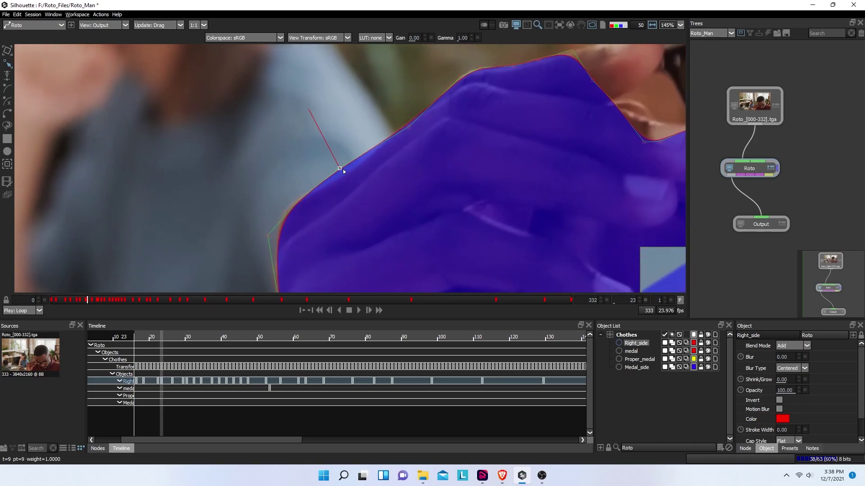
drag(344, 173, 412, 180)
scroll(349, 182, down, 1)
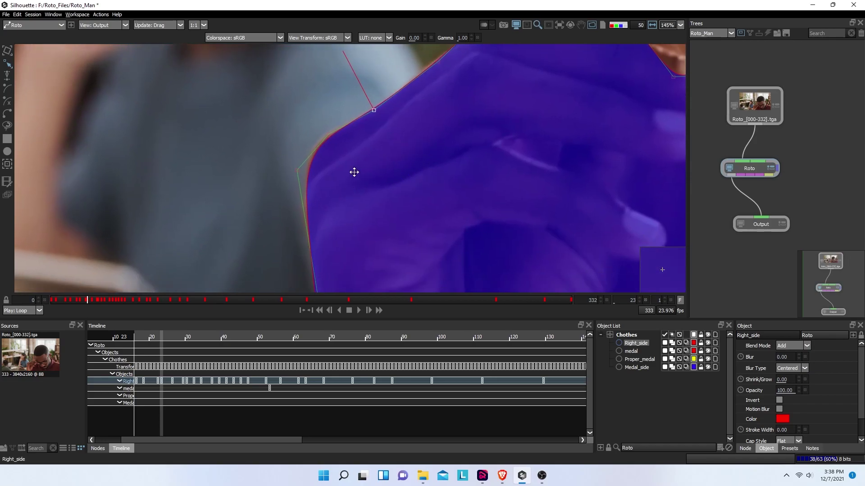
drag(349, 182, 367, 110)
drag(343, 234, 403, 119)
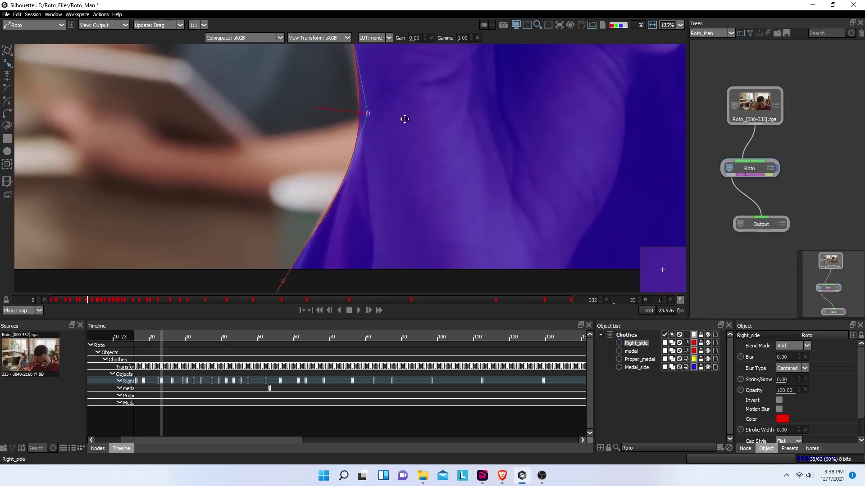
scroll(402, 120, down, 1)
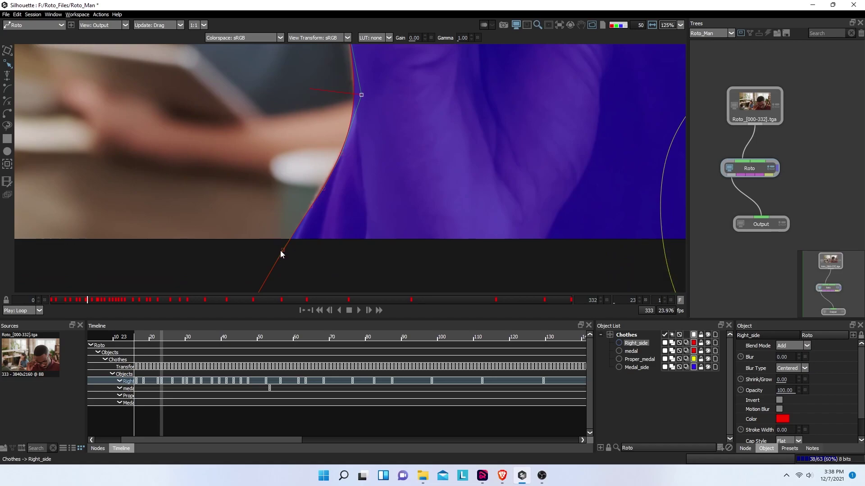
click(283, 251)
drag(285, 253, 299, 214)
scroll(299, 215, down, 2)
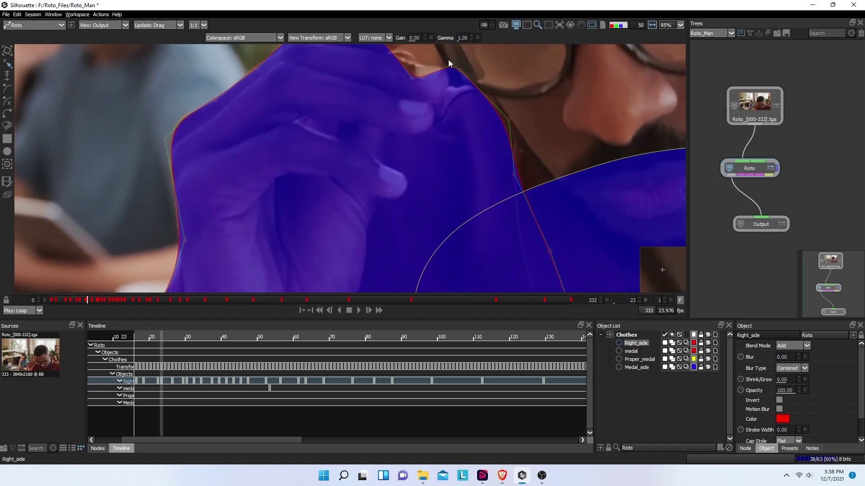
- Extend the Right_side outline over the index fingertip by pulling the corner point and its neighbour out to the glasses
drag(449, 63, 409, 180)
scroll(409, 180, up, 2)
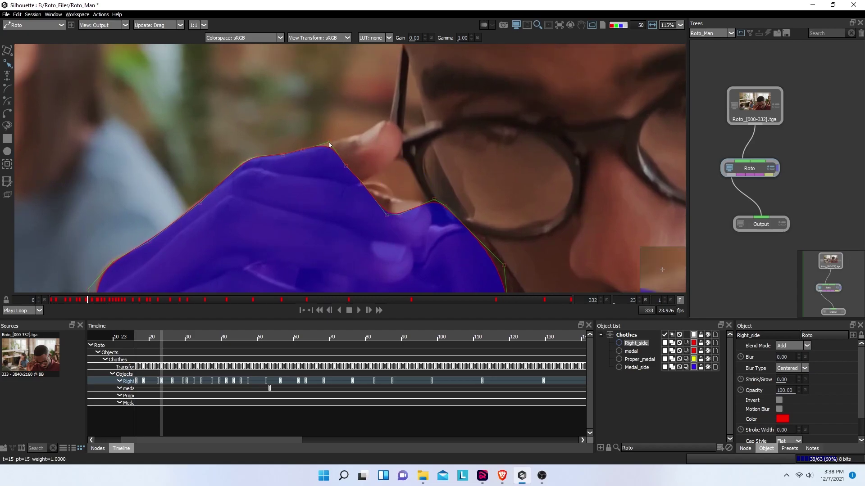
drag(330, 140, 427, 103)
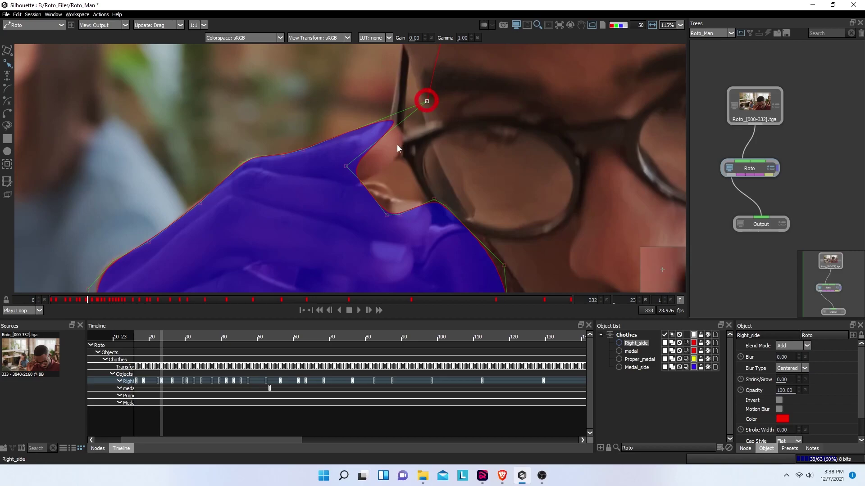
drag(346, 167, 366, 196)
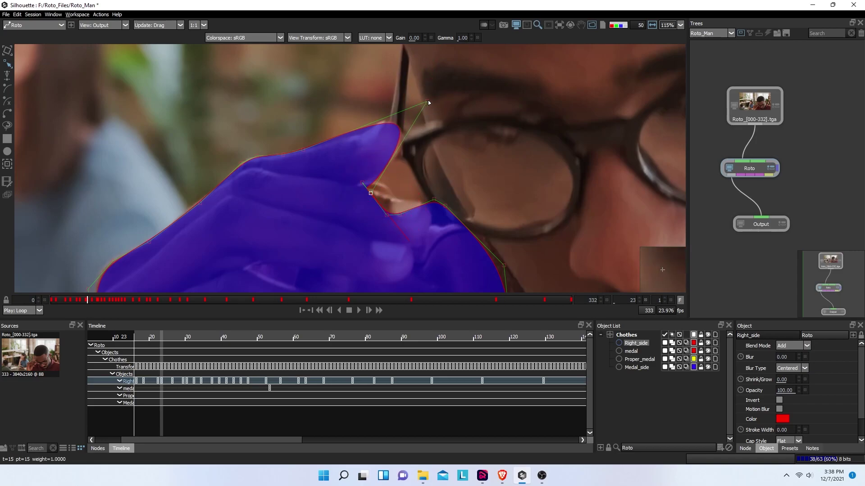
drag(427, 102, 405, 114)
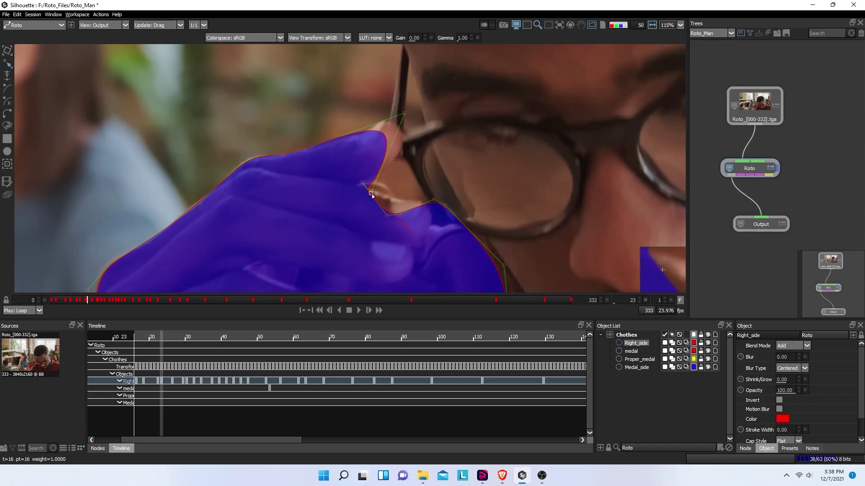
drag(390, 162, 405, 145)
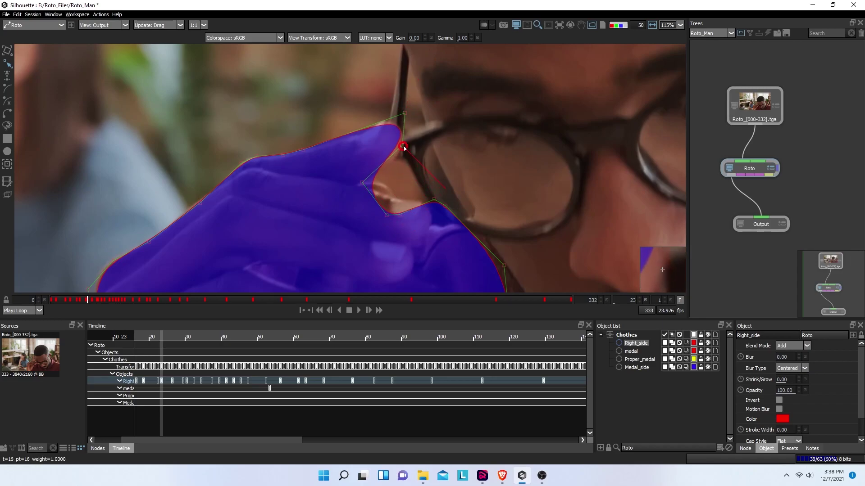
drag(403, 114, 402, 109)
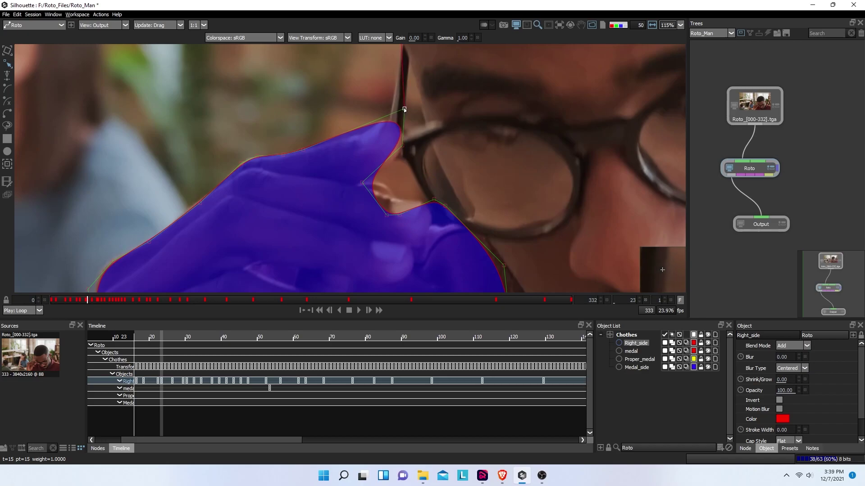
click(401, 146)
drag(401, 146, 404, 147)
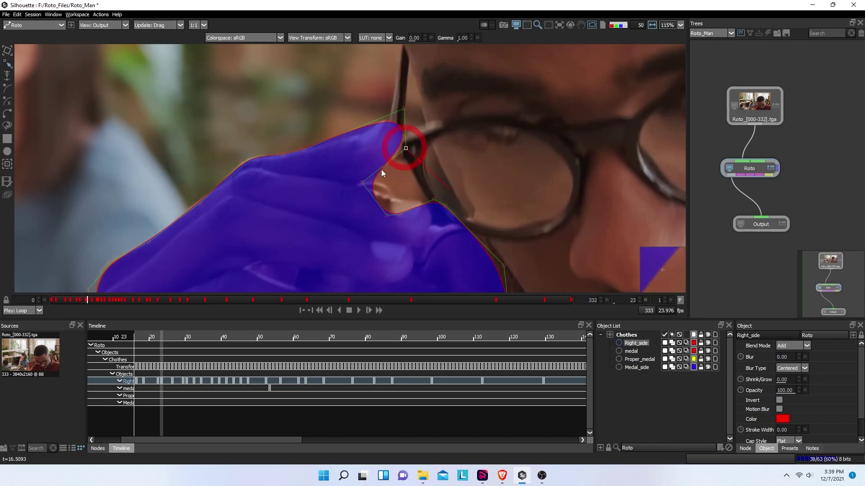
- Reshape the notch beneath the index finger by moving its Right_side points inward along the finger's underside
click(363, 182)
drag(355, 188, 370, 173)
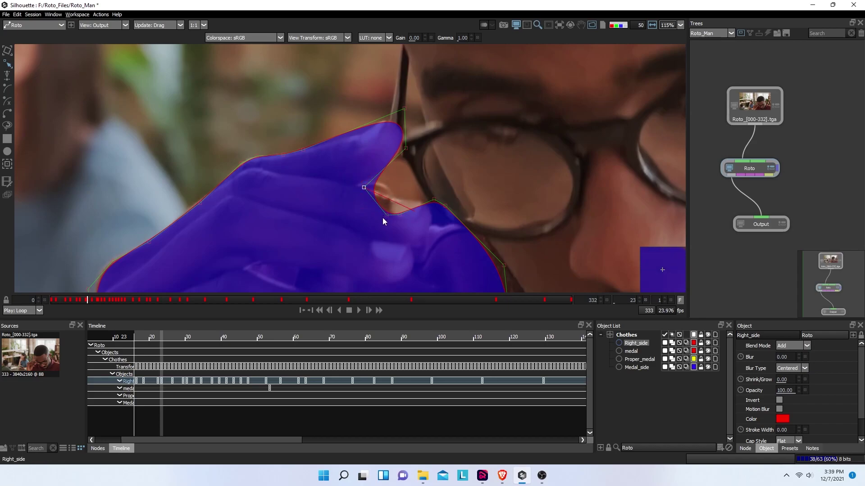
drag(386, 215, 369, 170)
click(370, 181)
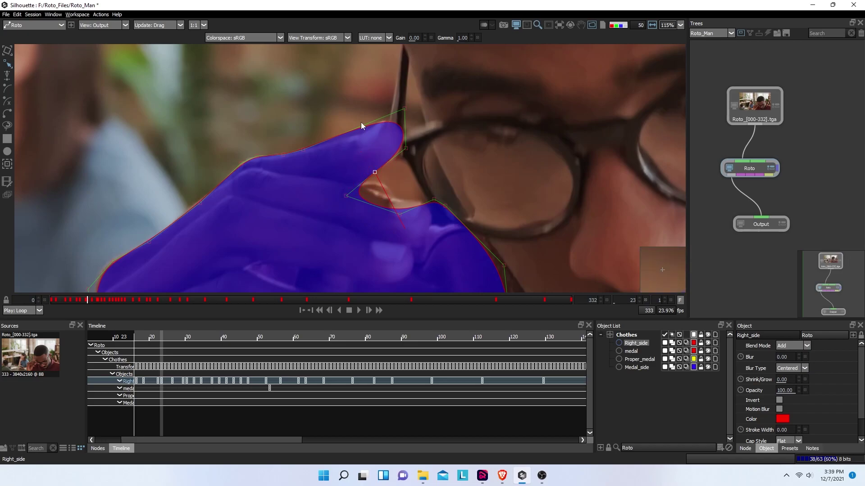
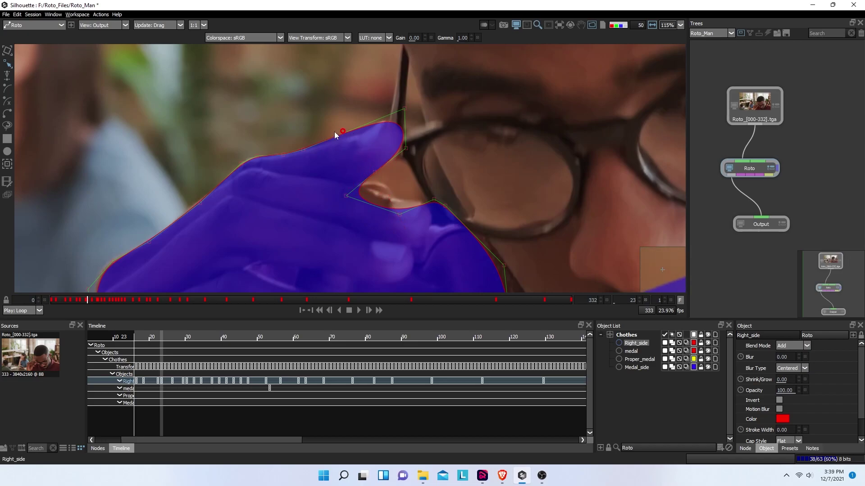
- Fine-tune the Right_side points on the upper edge and tip of the index finger to follow its contour
click(356, 134)
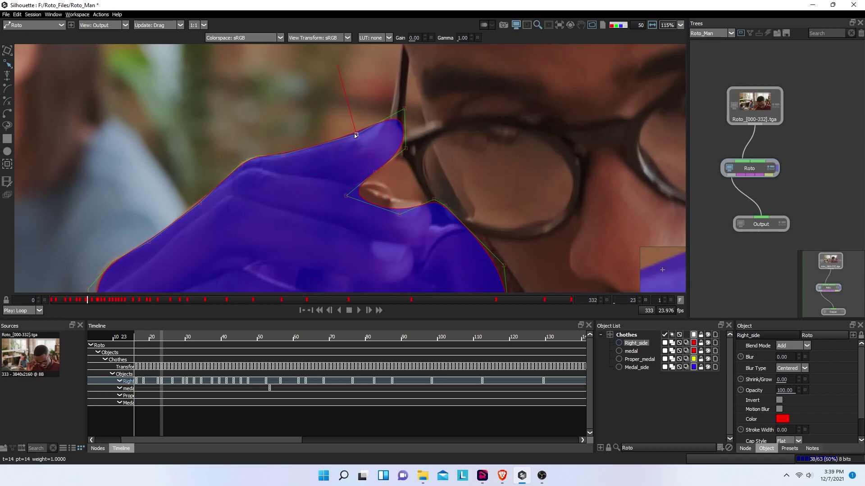
click(405, 111)
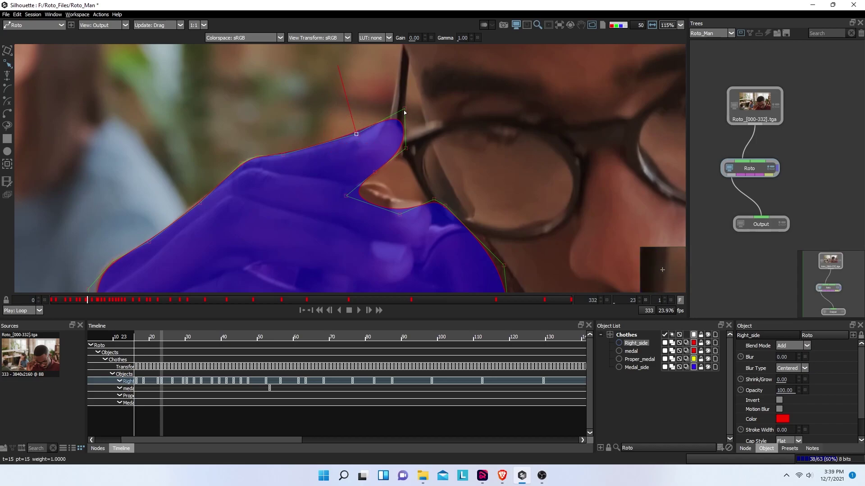
drag(404, 110, 402, 113)
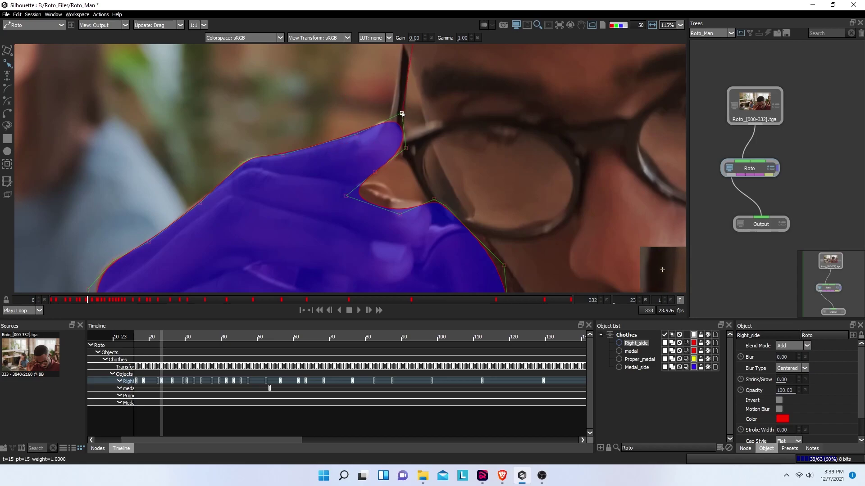
click(401, 112)
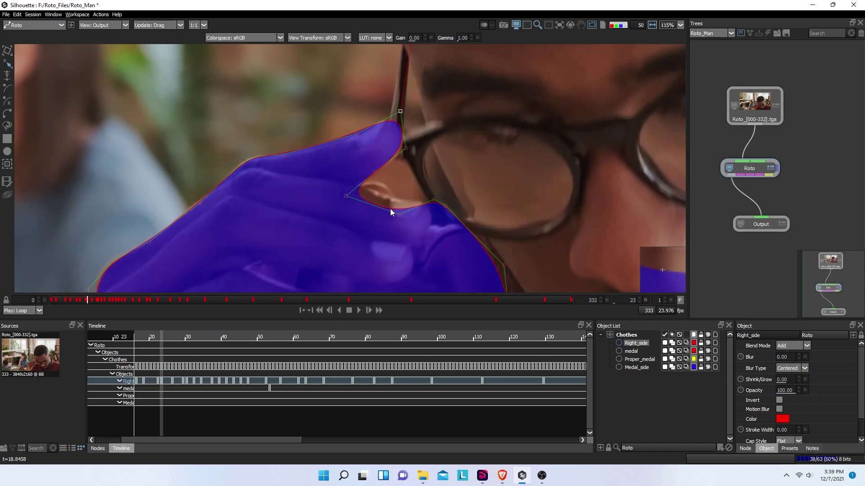
- Raise the Right_side points below the notch so the outline covers the middle finger and follows its upper edge
drag(398, 213, 351, 186)
click(376, 193)
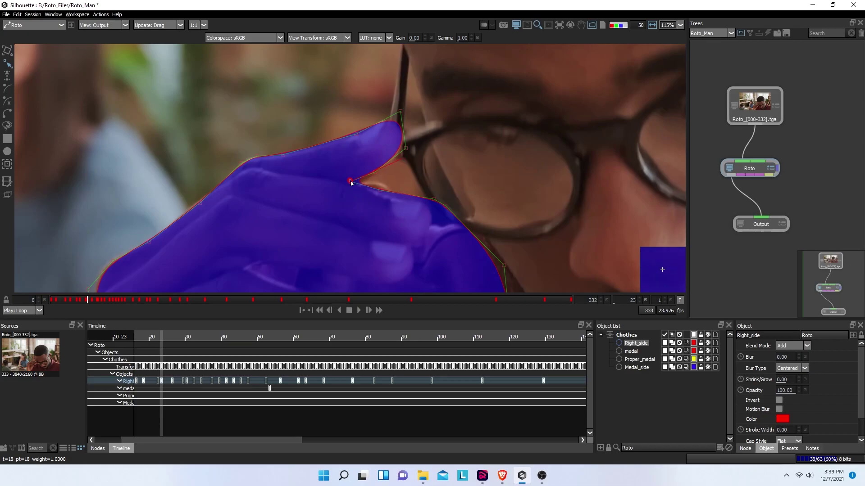
click(383, 192)
drag(435, 200, 401, 203)
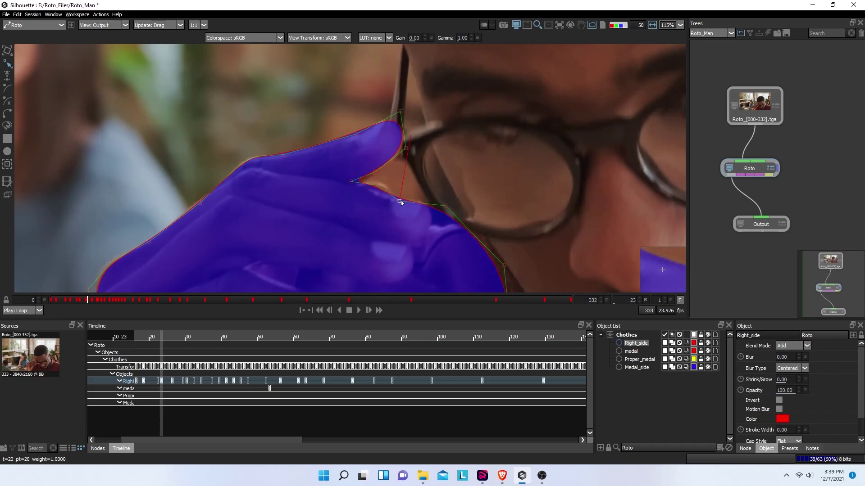
click(377, 186)
click(384, 186)
scroll(440, 207, down, 2)
click(441, 209)
scroll(452, 221, down, 1)
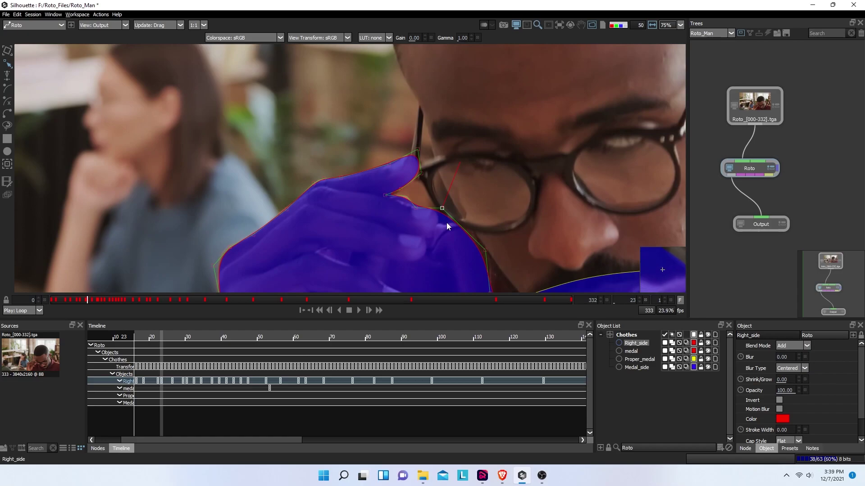
- On frame 23, pull the Right_side points below the index finger notch out across the glasses and face toward the collar
key(Right)
key(Left)
mouse_move(442, 210)
mouse_down()
mouse_move(390, 246)
mouse_move(447, 207)
mouse_up()
scroll(449, 248, up, 1)
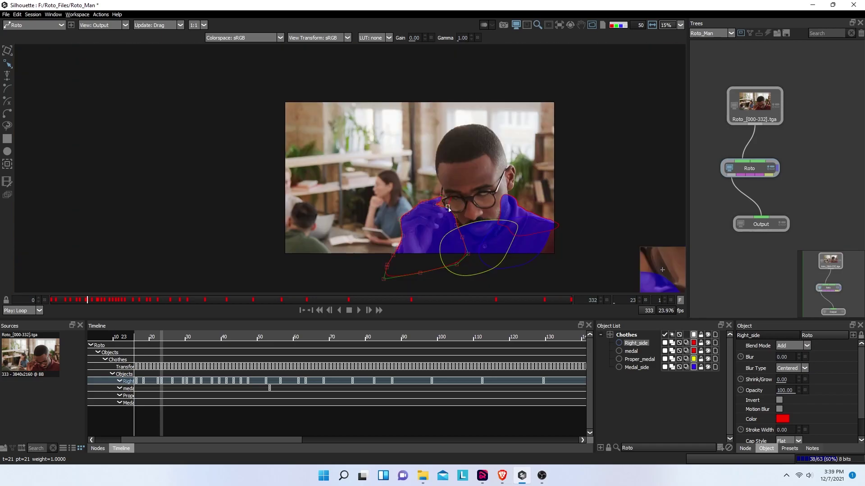
drag(480, 247, 571, 194)
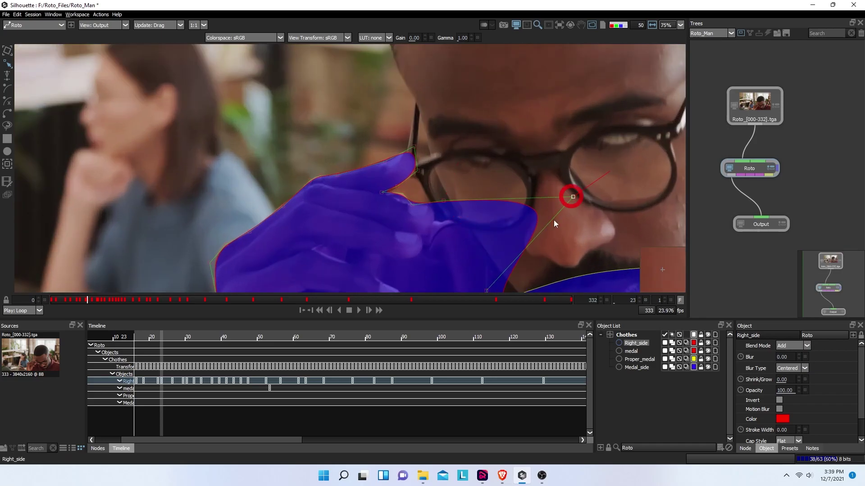
drag(486, 199, 626, 258)
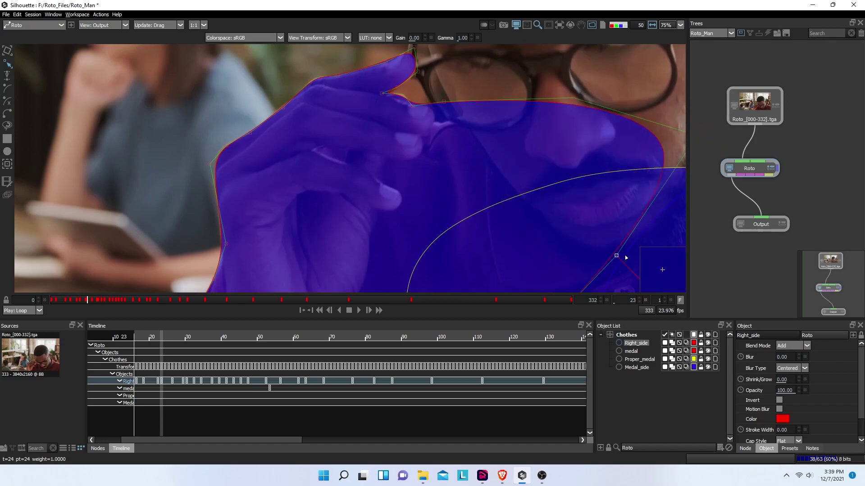
scroll(571, 226, down, 1)
drag(513, 180, 538, 295)
- Compare the Right_side outline against the raised hand by stepping back and forth between frames 20 and 23
key(Left)
key(Left)
key(Left)
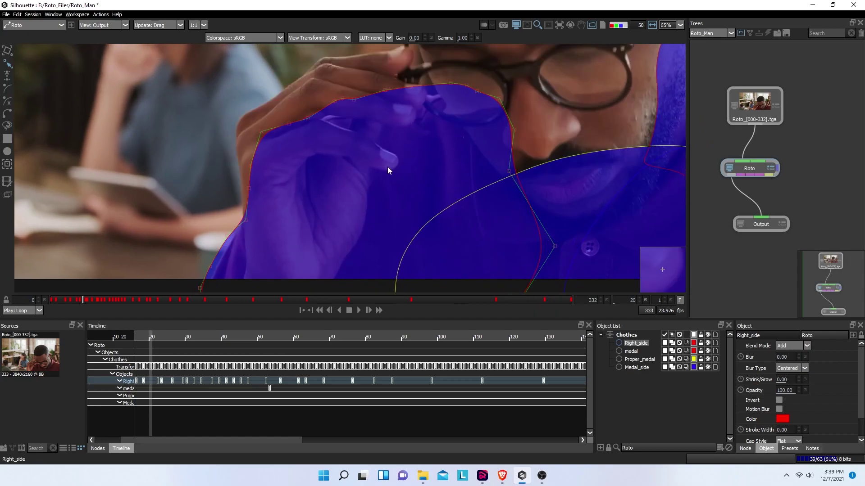
key(Right)
key(Right)
key(Right)
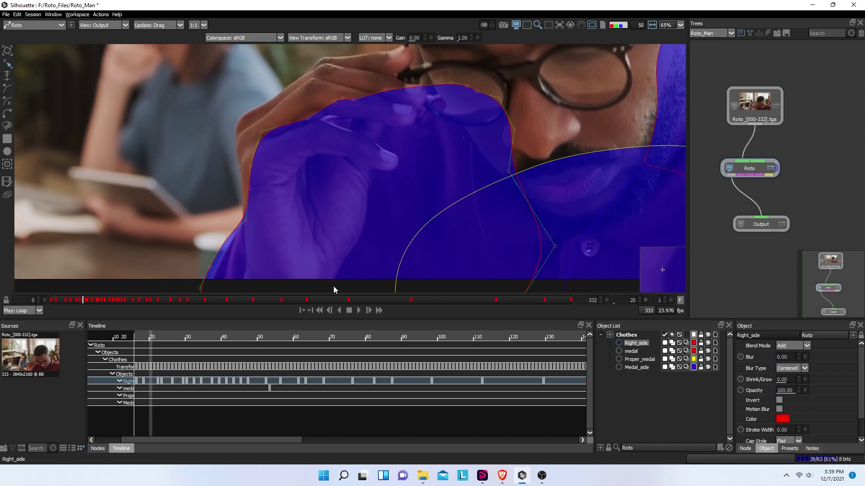
key(Left)
key(Left)
key(Left)
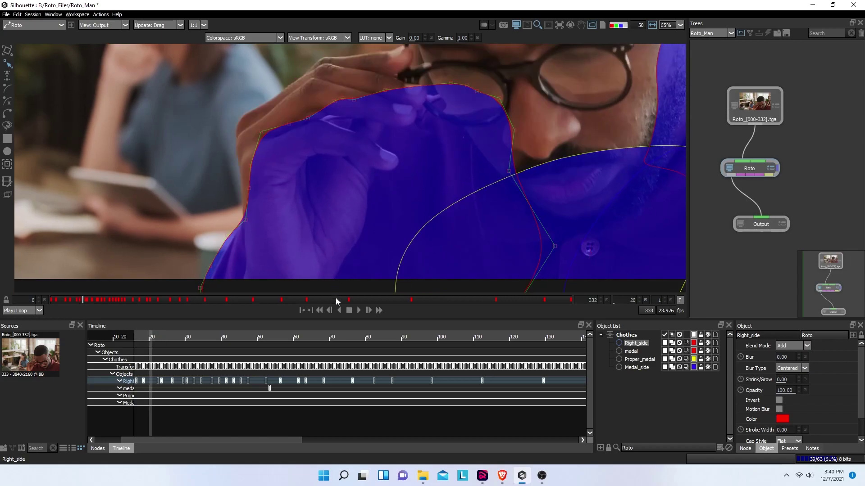
key(Right)
key(Right)
key(Right)
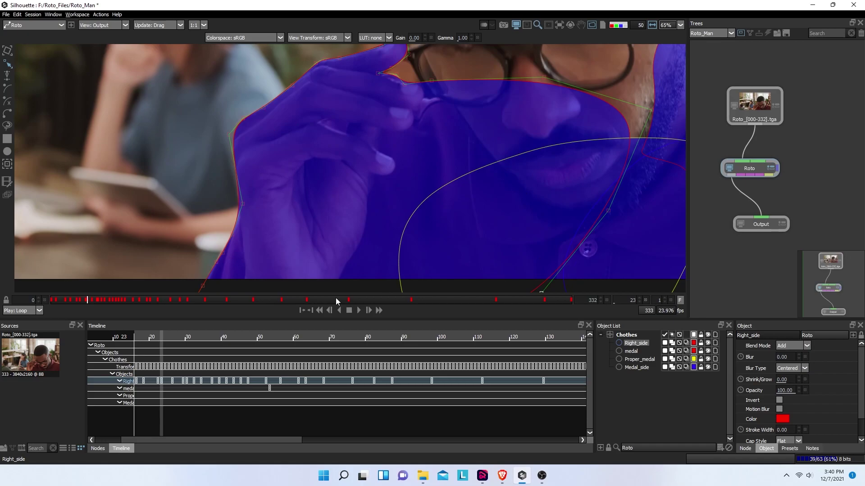
key(Left)
key(Left)
key(Left)
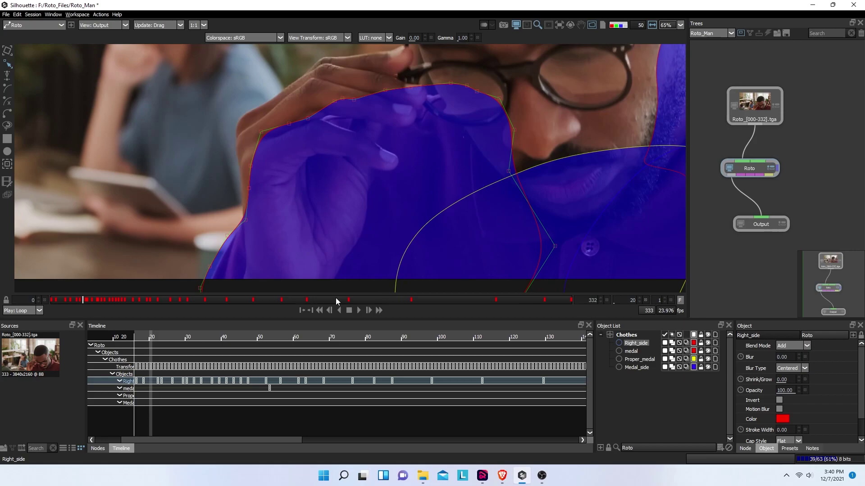
- On frame 20, move the four Right_side points along the back of the hand together, up and out toward the knuckle
drag(239, 127, 269, 229)
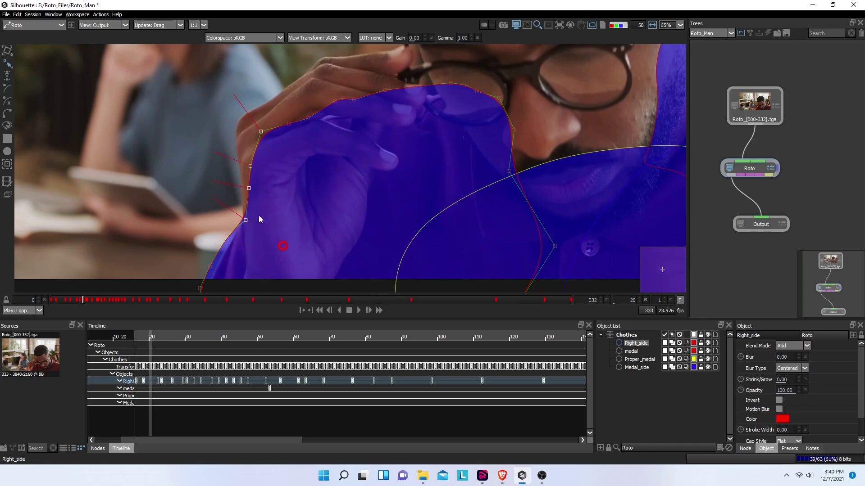
drag(251, 166, 230, 138)
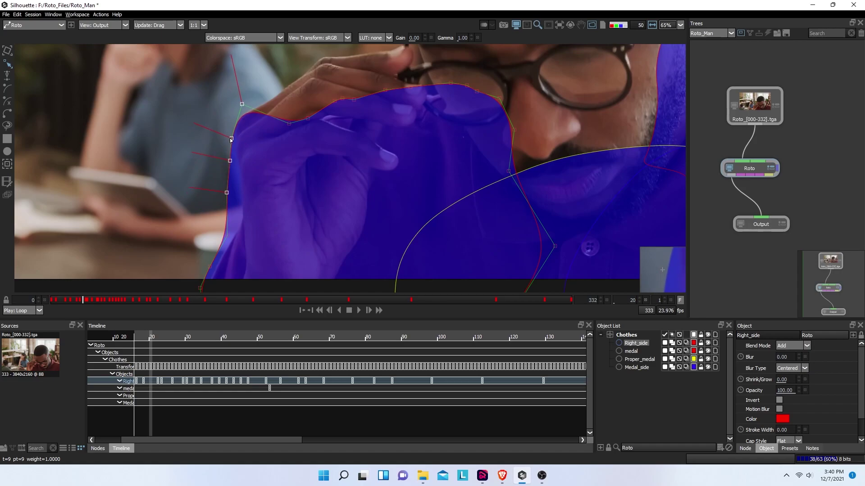
click(224, 144)
click(228, 175)
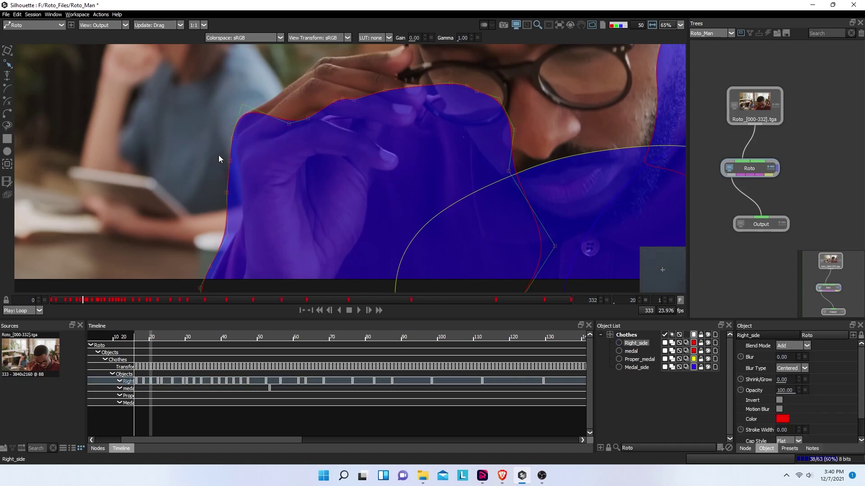
- Nudge the middle Right_side points along the back of the hand inward so the outline meets the skin edge
drag(195, 129, 237, 170)
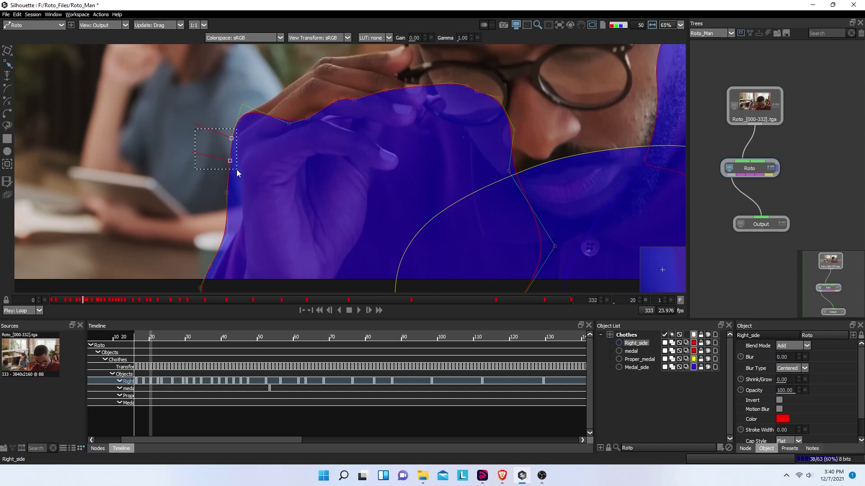
key(Right)
key(Right)
click(142, 147)
drag(211, 148, 261, 174)
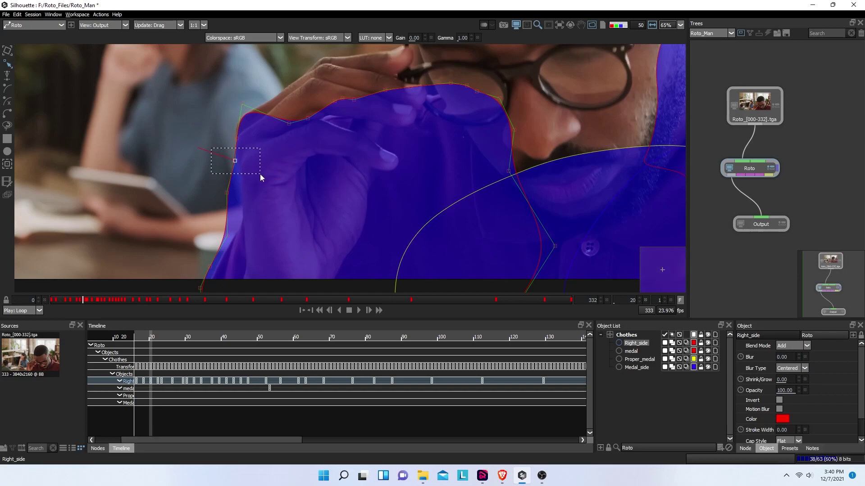
drag(223, 215, 224, 216)
key(Right)
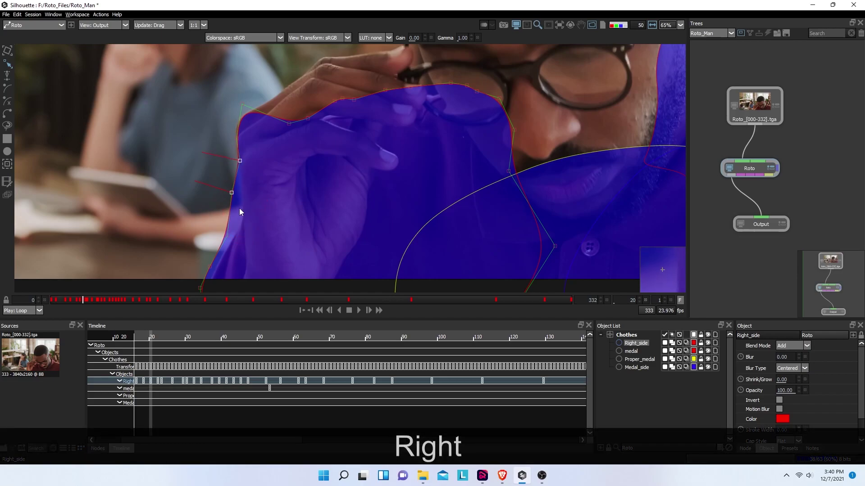
key(Left)
key(Left)
key(Left)
- Move the lower back-of-hand point and the wrist point of Right_side inward to follow the wrist
click(247, 180)
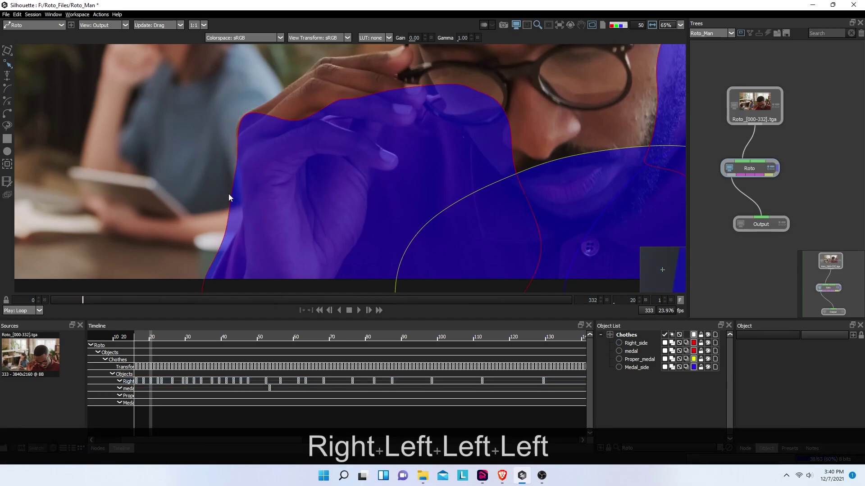
click(227, 188)
click(231, 191)
key(Right)
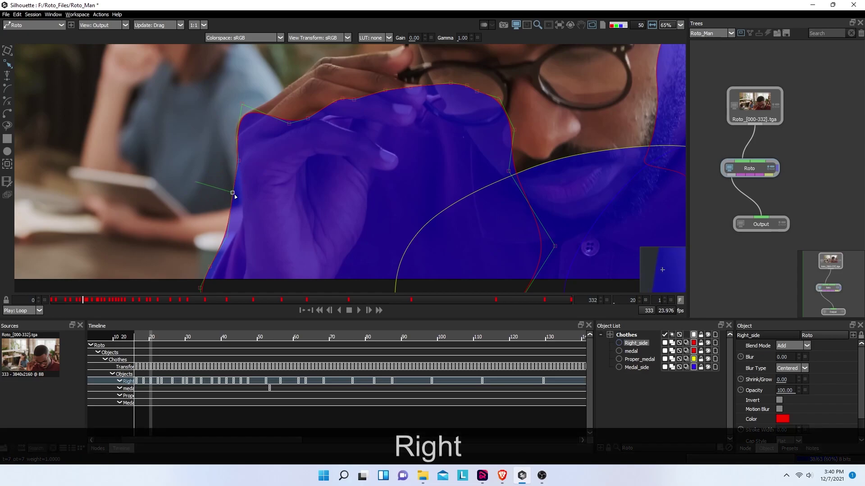
drag(232, 194, 239, 194)
click(228, 231)
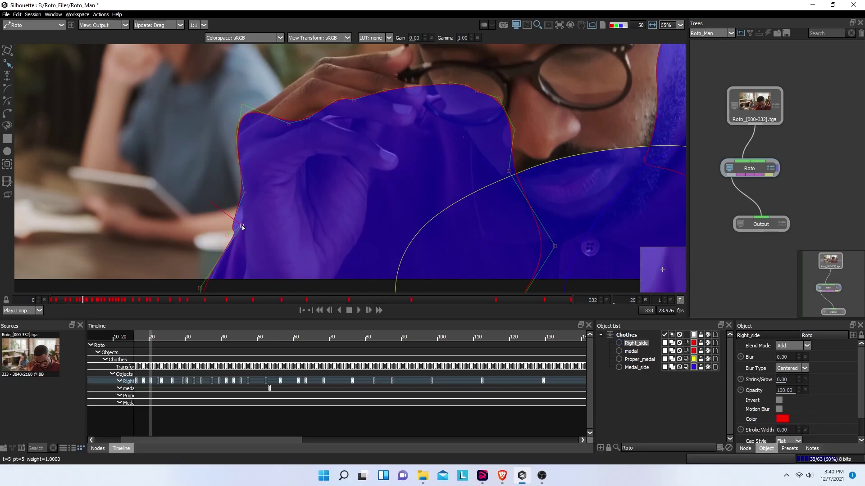
click(215, 257)
drag(215, 257, 241, 228)
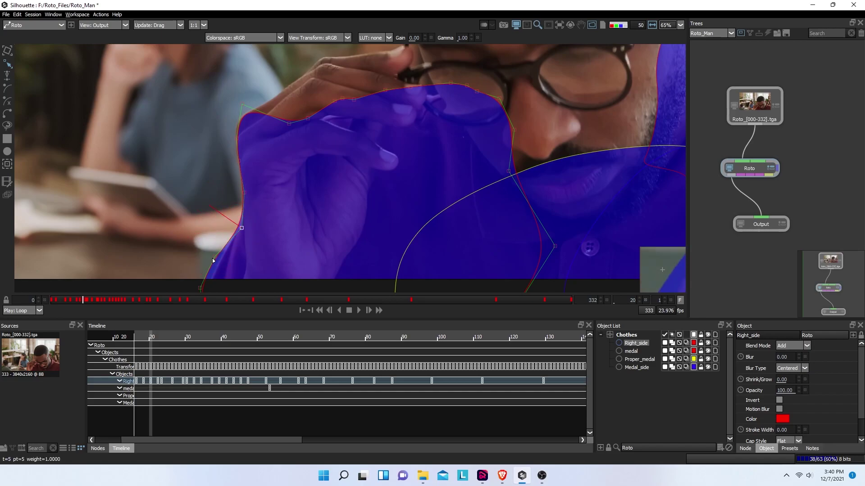
- Fit the Right_side points below the wrist to the sleeve's edge down past the bottom of the footage
key(Right)
key(Right)
key(Right)
key(Right)
drag(265, 256, 279, 194)
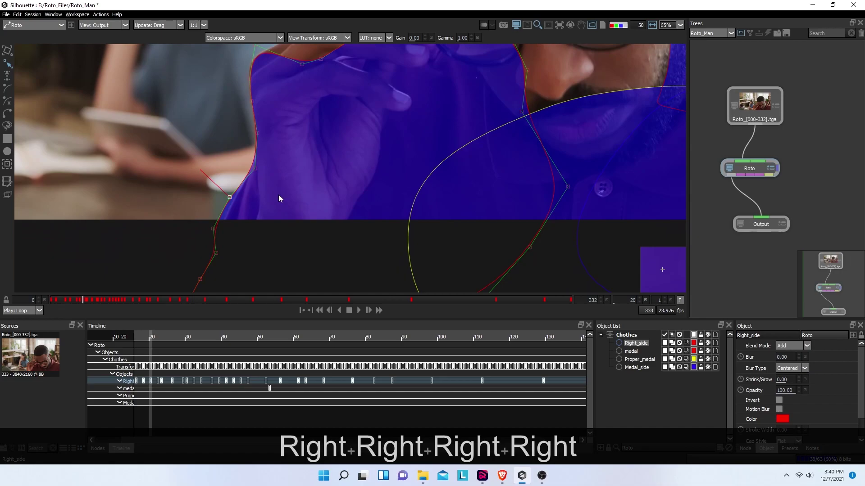
click(214, 228)
click(217, 227)
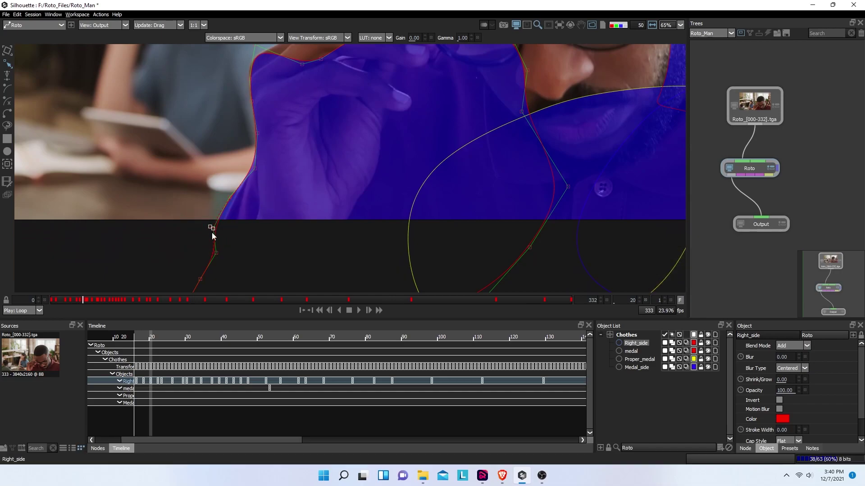
key(ctrl+z)
drag(219, 228, 230, 200)
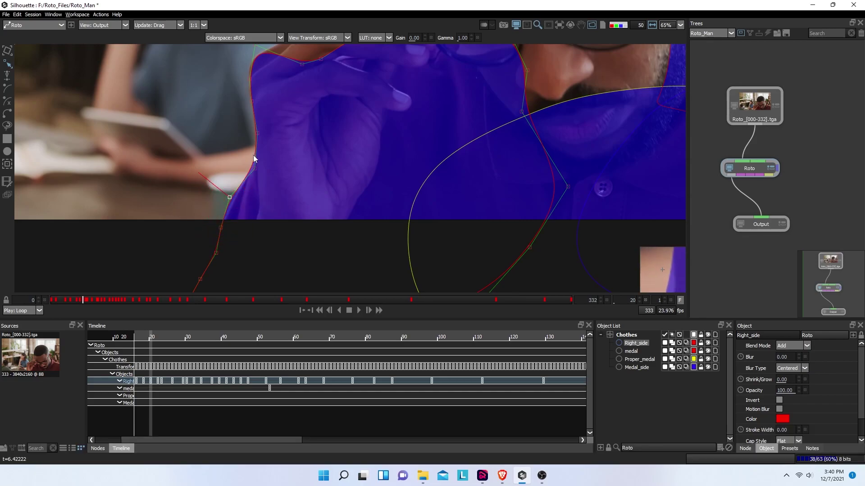
- Raise the Right_side points along the hand's upper edge so the outline covers the knuckles and upper fingers
drag(284, 127, 272, 181)
scroll(280, 139, up, 2)
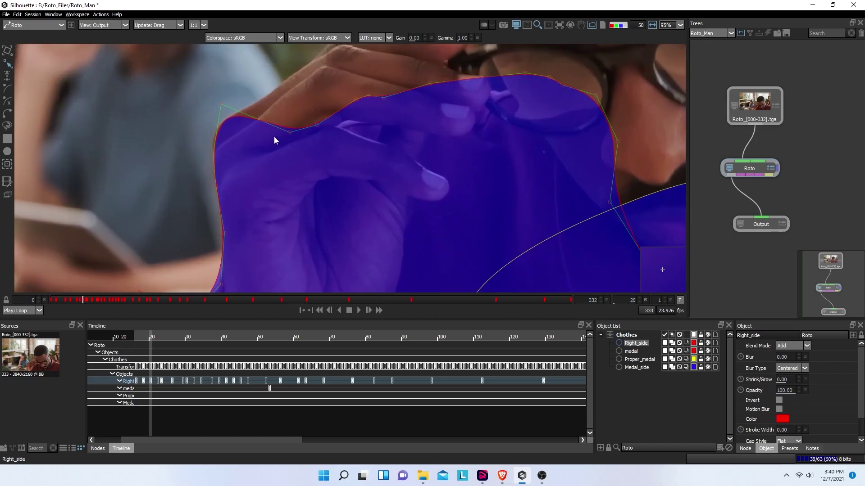
click(213, 154)
drag(290, 134, 295, 90)
drag(317, 124, 326, 49)
drag(357, 99, 347, 59)
- Reposition the Right_side corner point at the outer knuckle and its neighbour to follow the hand's slanted upper edge
scroll(299, 150, up, 3)
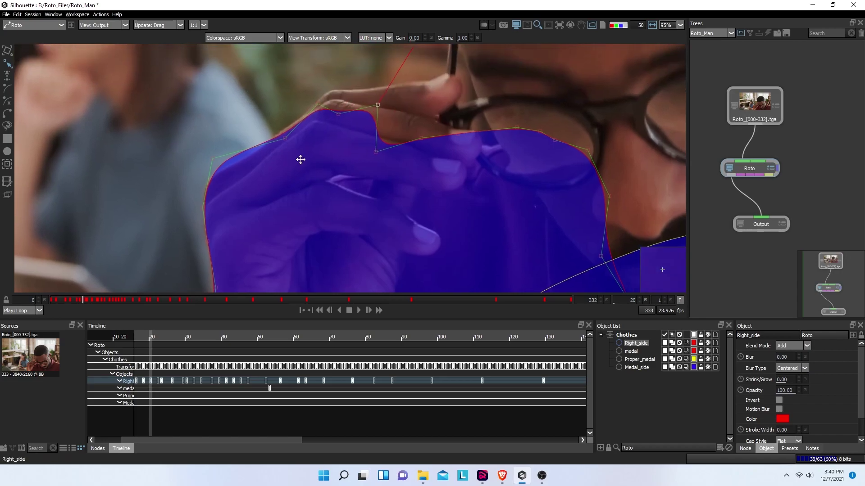
drag(179, 199, 161, 223)
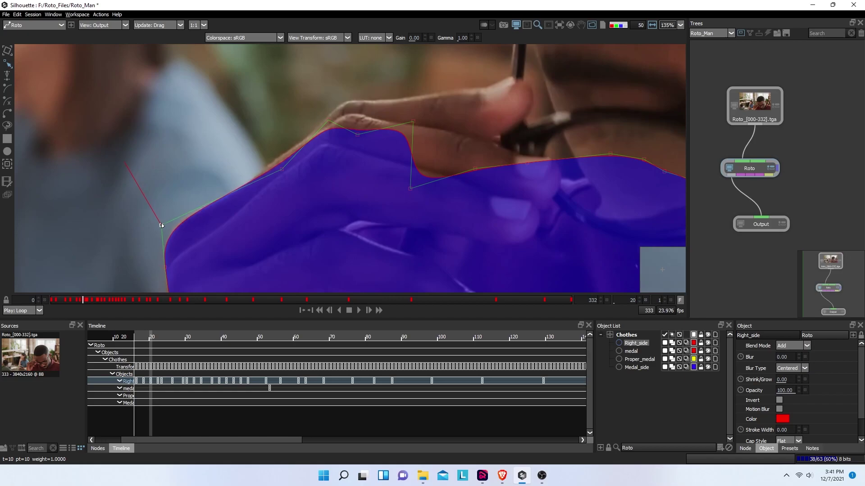
click(282, 169)
drag(282, 169, 228, 201)
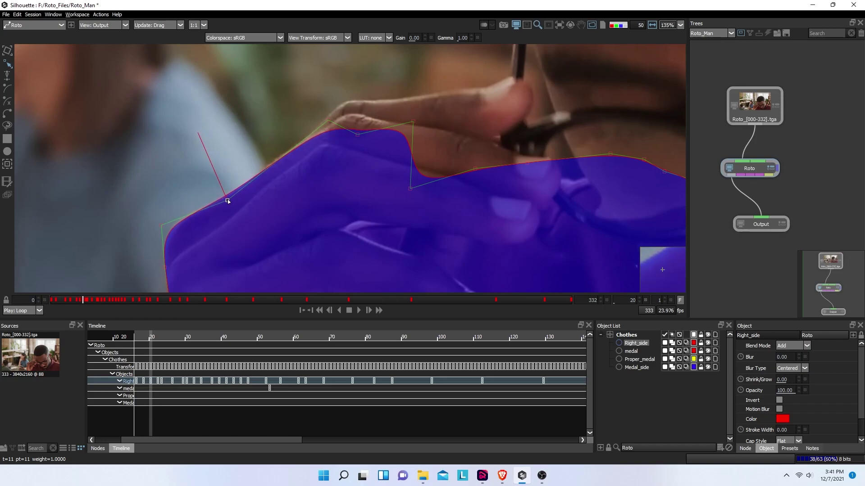
- Extend the Right_side outline over the index finger by pulling its upper points out along the finger toward the tip
click(323, 119)
drag(357, 134, 349, 90)
click(414, 121)
drag(414, 121, 482, 96)
key(Delete)
drag(473, 169, 527, 161)
drag(481, 97, 520, 75)
scroll(427, 84, up, 2)
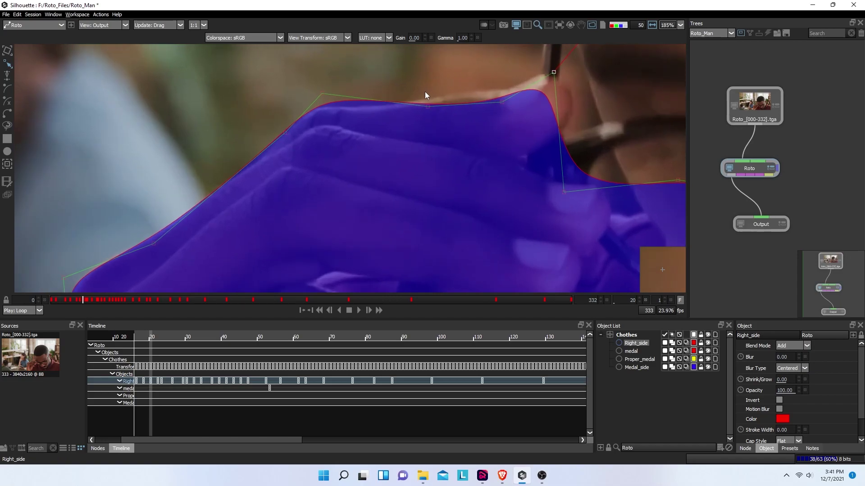
- Adjust the Right_side points at the index finger's base knuckle to hug the bend in the contour
key(Up)
key(Up)
key(Up)
key(Up)
key(Up)
key(Up)
key(Up)
key(Up)
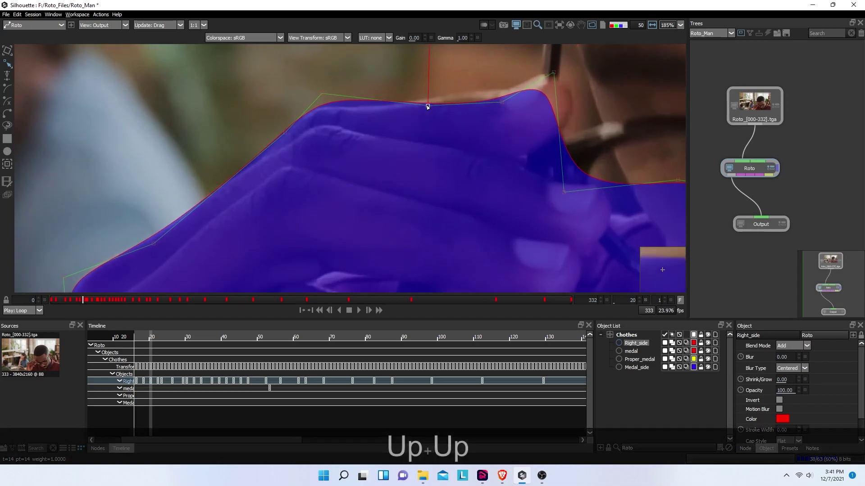
drag(323, 91, 306, 106)
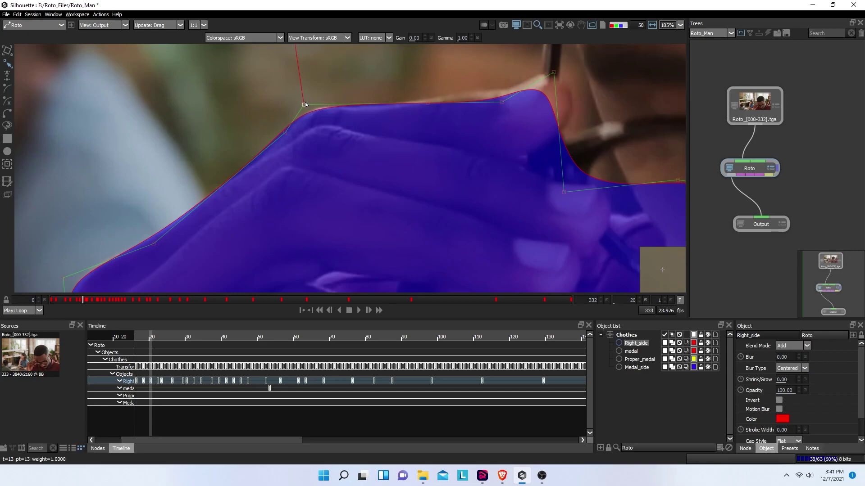
click(285, 133)
drag(285, 133, 286, 137)
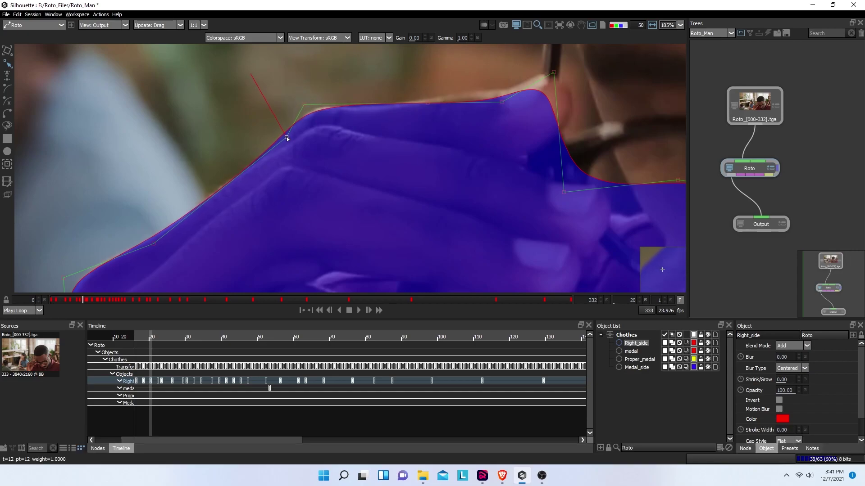
- Raise the Right_side points along the index finger's upper edge and pull the corner point past the fingertip
click(425, 103)
key(Up)
key(Up)
key(Up)
key(Up)
drag(502, 102, 482, 95)
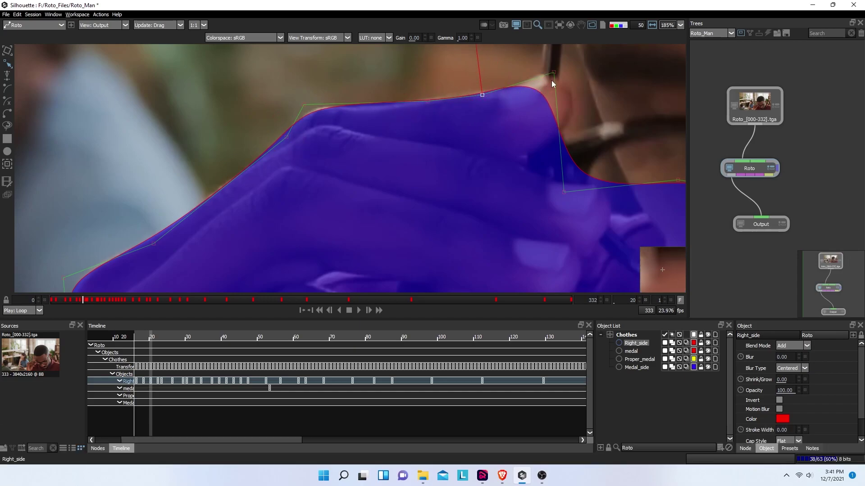
drag(552, 71, 583, 49)
drag(483, 95, 505, 95)
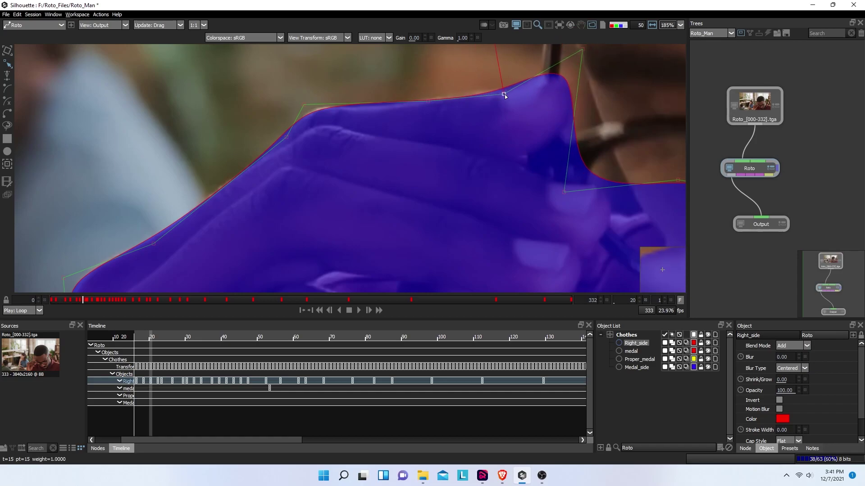
- Pull the Right_side points beneath the index fingertip outward over the glasses and down across the cheek
drag(565, 192, 663, 109)
scroll(569, 128, down, 2)
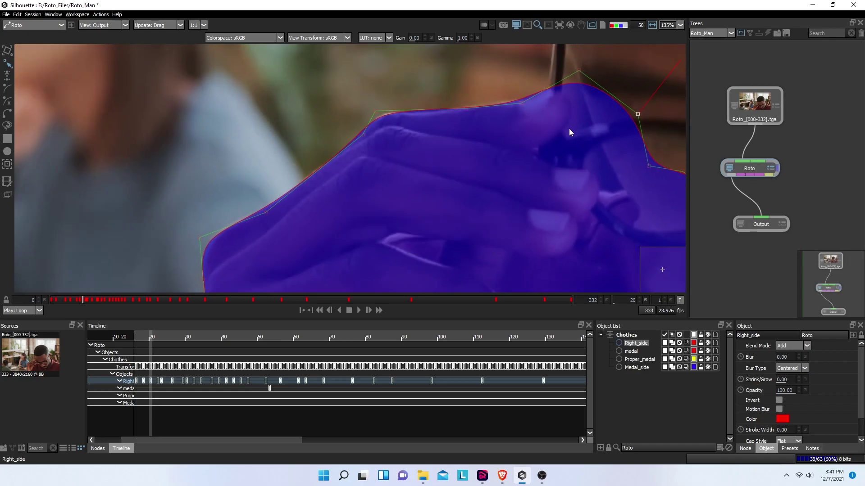
scroll(569, 128, down, 3)
mouse_move(546, 141)
mouse_down()
mouse_move(380, 158)
mouse_move(372, 119)
mouse_move(369, 132)
mouse_move(517, 139)
mouse_move(552, 156)
mouse_up()
drag(487, 182, 610, 222)
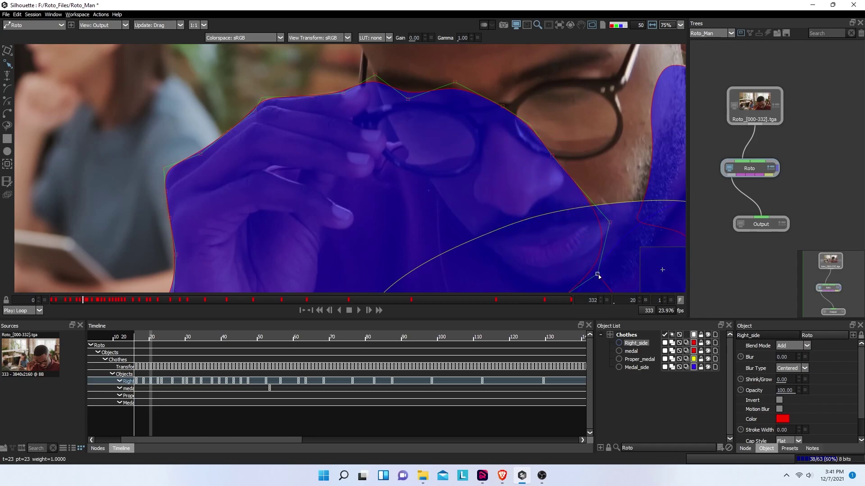
- Move the Right_side points below the collar outward and down to widen the outline's lower inner edge
scroll(523, 110, down, 1)
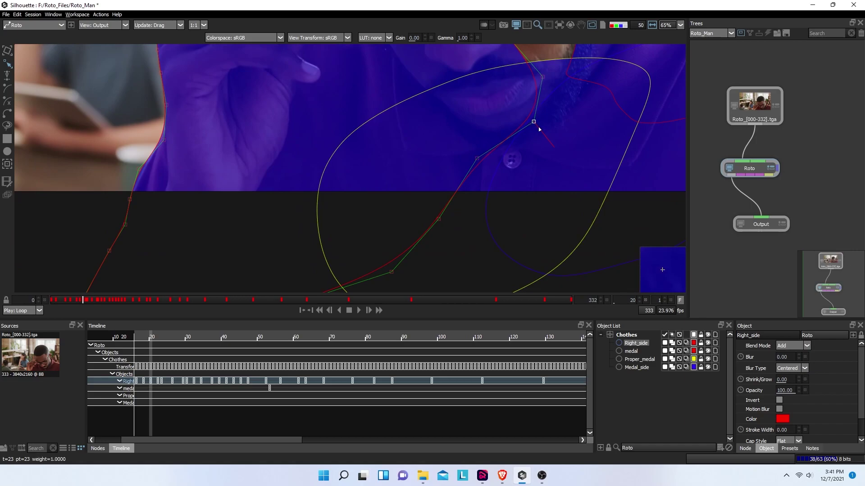
drag(479, 162, 537, 210)
drag(442, 222, 482, 264)
scroll(413, 220, down, 3)
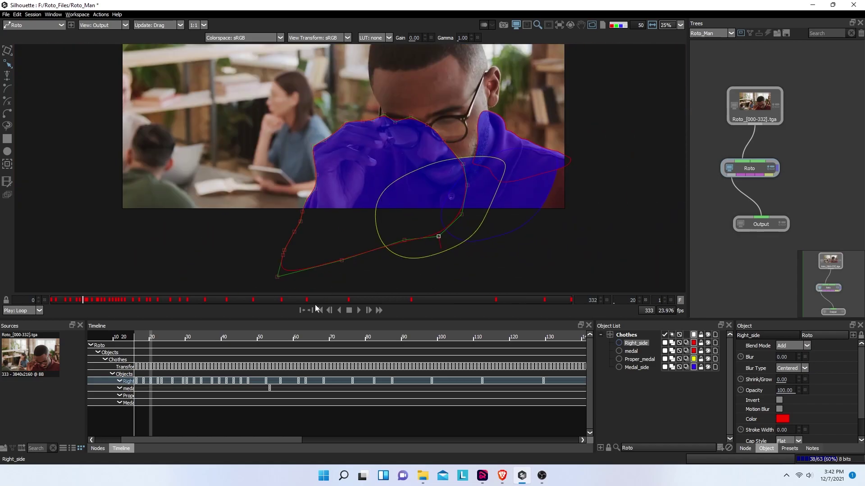
- Step forward from frame 20 to 29 and back to check how the Right_side outline follows the lowering hand
key(Right)
key(Right)
key(Right)
key(Right)
key(Right)
key(Right)
key(Right)
key(Right)
key(Right)
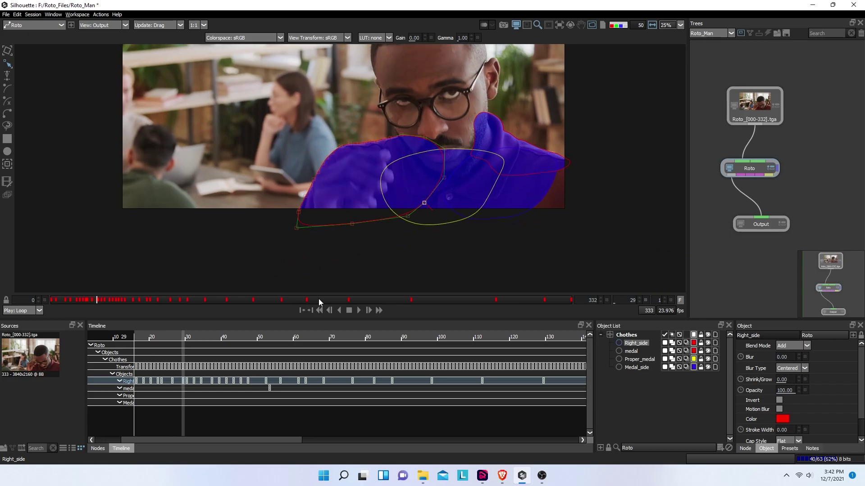
key(Left)
key(Left)
key(Left)
key(Left)
key(Left)
key(Left)
key(Left)
key(Left)
key(Left)
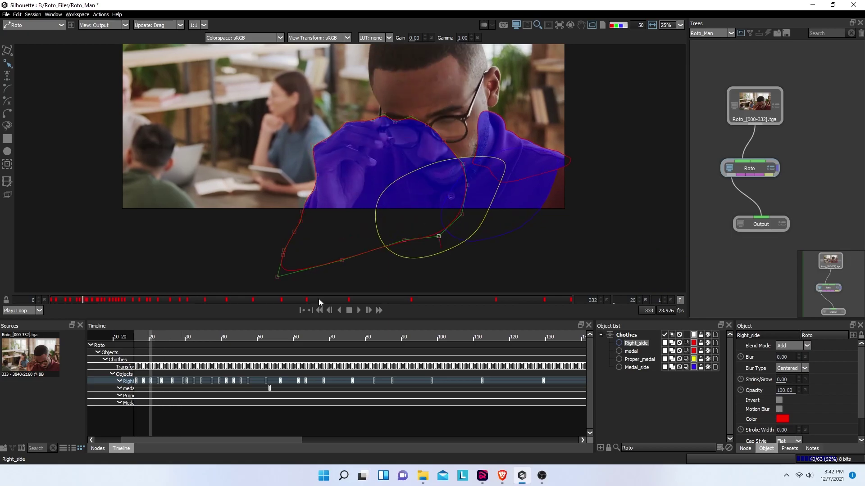
- On frame 17, nudge the Right_side points along the back of the hand inward to meet its outer edge
key(Left)
key(Left)
key(Left)
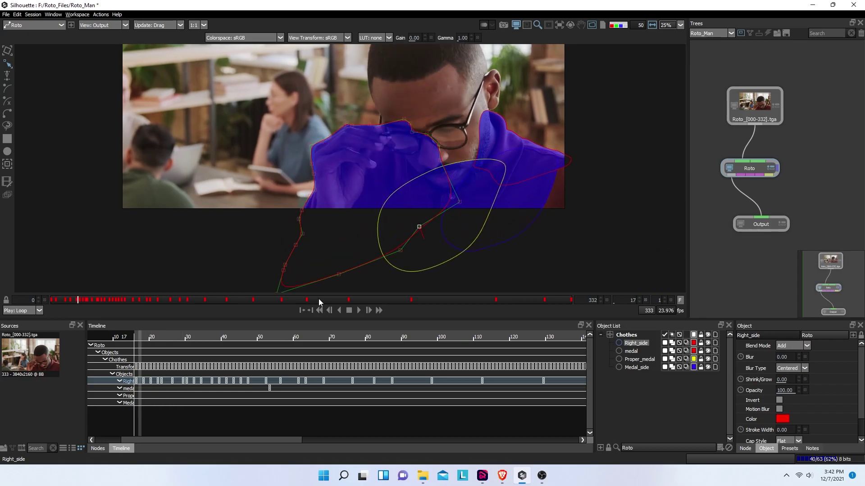
scroll(282, 152, up, 6)
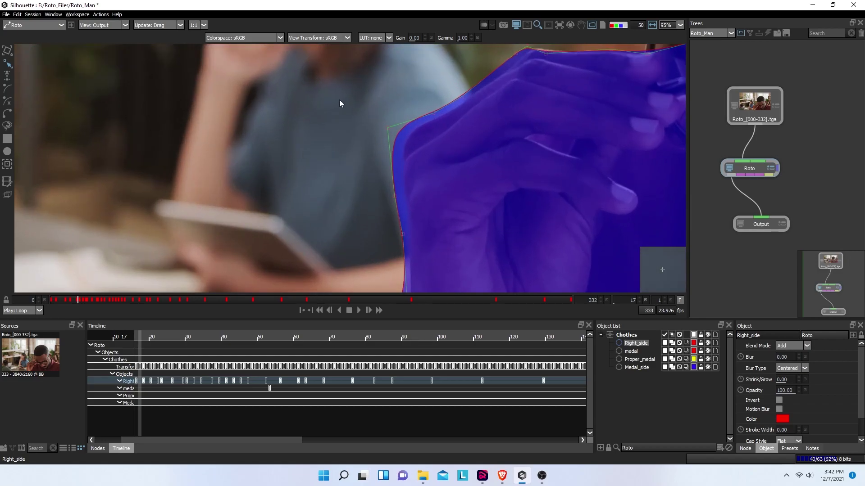
drag(339, 99, 436, 244)
key(Right)
key(Right)
key(Right)
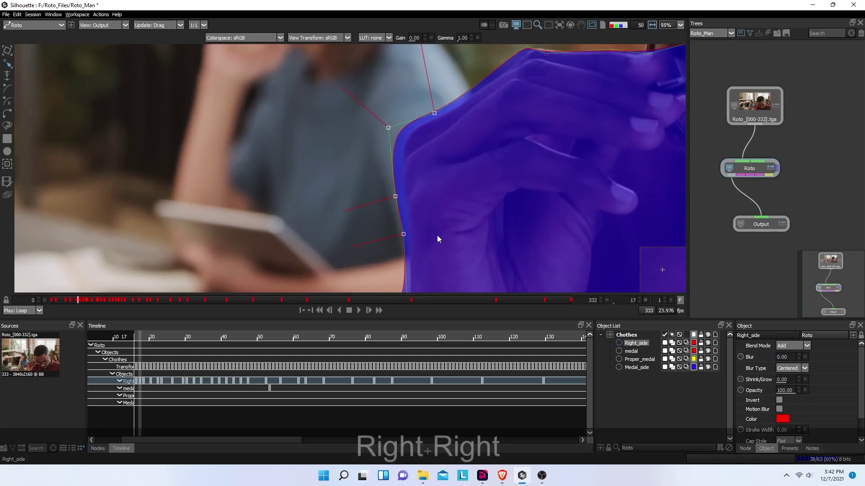
drag(351, 110, 415, 237)
key(Right)
key(Right)
key(Right)
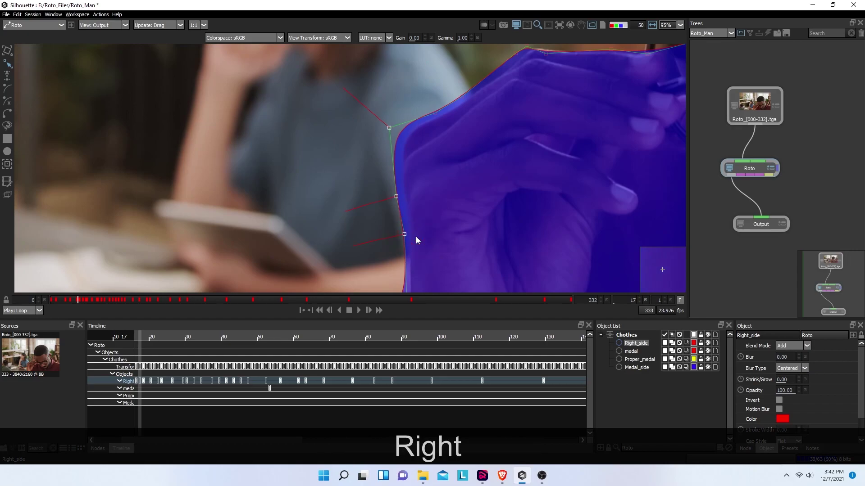
key(Right)
- Lower the Right_side points along the knuckles on frame 17 so the outline hugs the top of the hand
drag(368, 59, 495, 128)
key(Down)
key(Down)
key(Down)
key(Down)
key(Down)
key(Down)
key(Down)
key(Down)
key(Down)
key(Down)
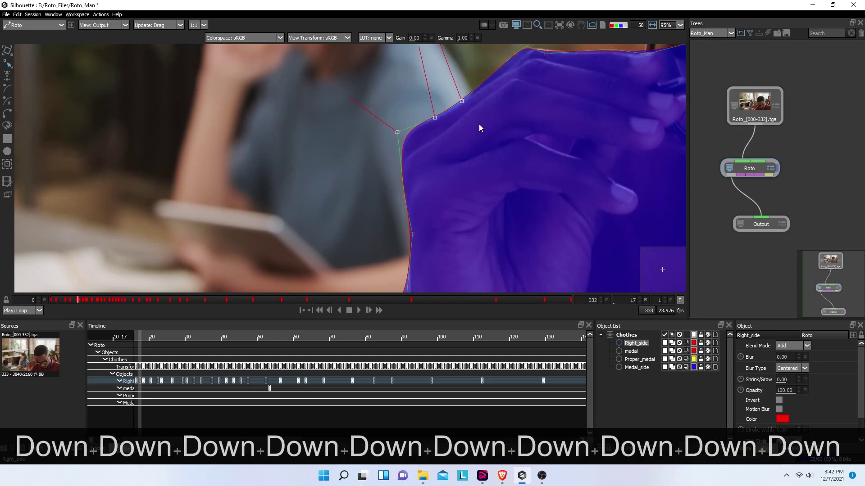
click(352, 141)
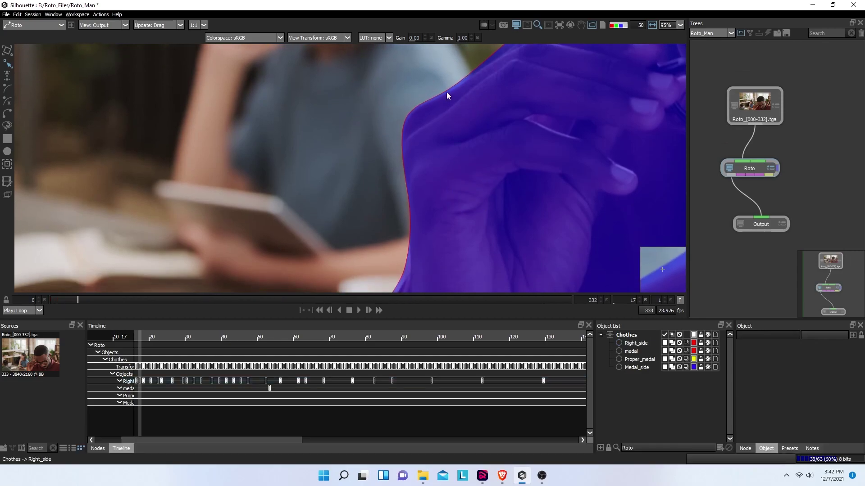
click(446, 91)
drag(374, 50, 479, 83)
key(Down)
key(Down)
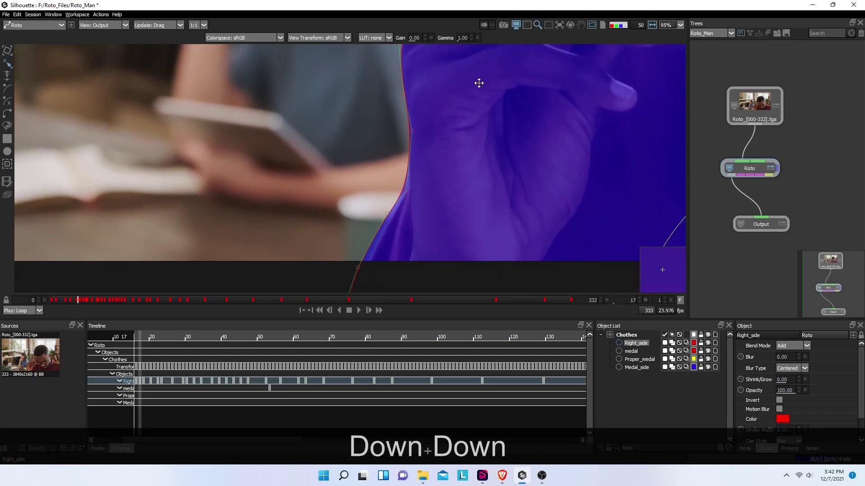
- Adjust the Right_side point just below the image's lower border to fit the sleeve edge on frame 17
drag(345, 238, 413, 301)
key(Down)
key(Right)
key(Left)
key(Left)
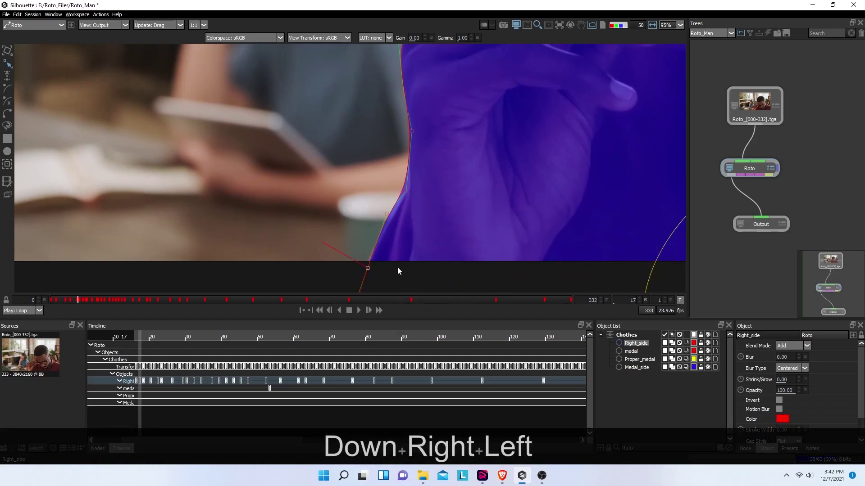
- Shift the Right_side points at the wrist and sleeve bend inward to match the contour on frame 17
click(387, 214)
key(Right)
key(Right)
key(KP_0)
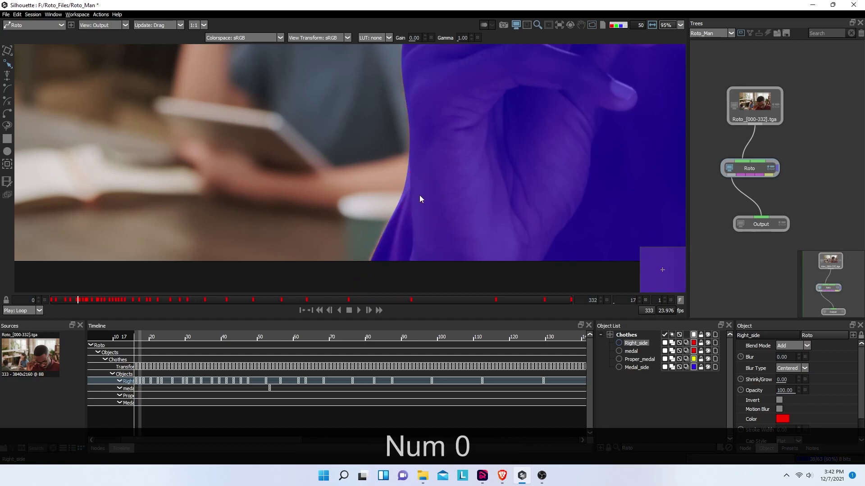
key(KP_0)
click(405, 192)
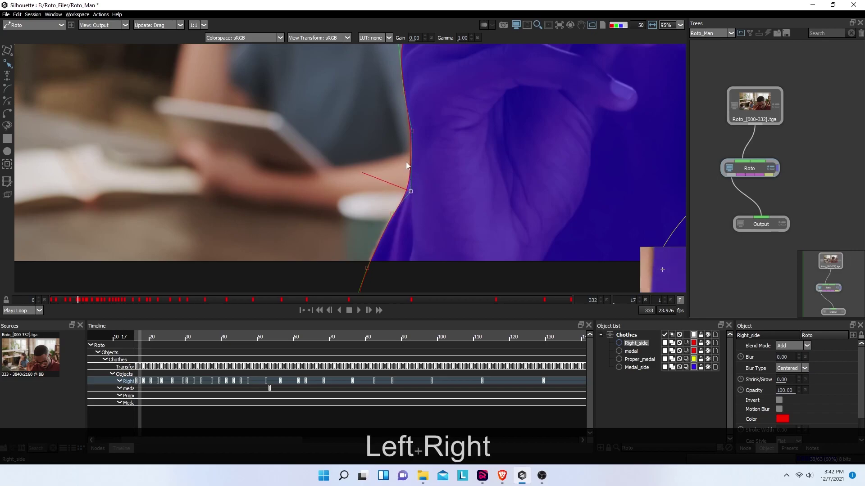
drag(409, 164, 383, 206)
drag(419, 151, 391, 212)
- Refine the Right_side points at the upper knuckle and along the index finger's upper edge on frame 17
click(404, 140)
key(Down)
key(Down)
key(Down)
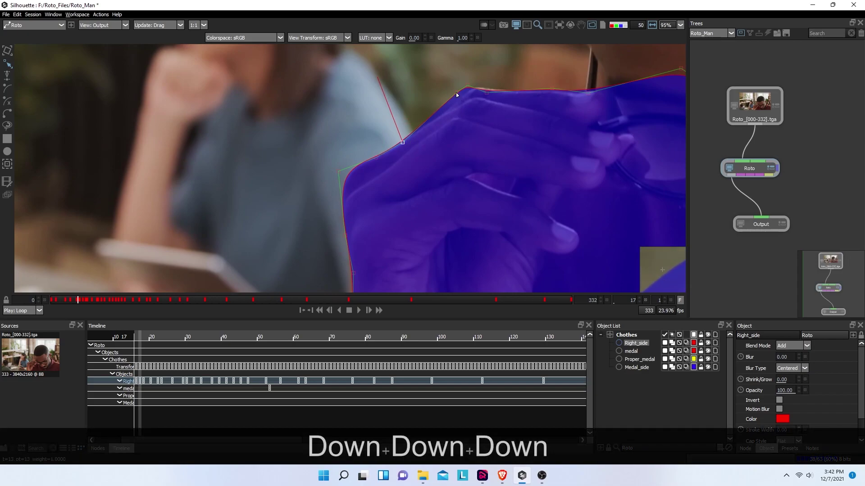
drag(459, 92, 469, 92)
click(499, 92)
click(504, 90)
drag(577, 82, 528, 105)
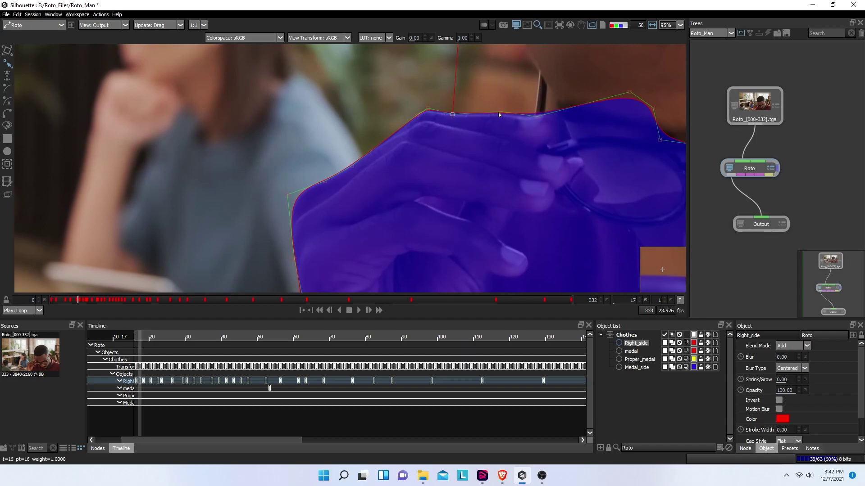
- On frame 14, shift the Right_side points from the wrist to the upper knuckles outward to the hand's edge
scroll(498, 113, down, 3)
key(Left)
key(Left)
key(Left)
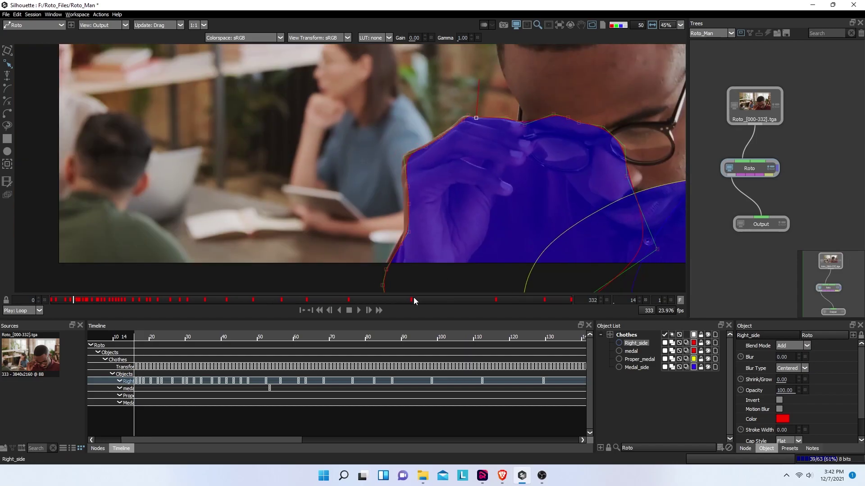
drag(341, 99, 478, 235)
drag(403, 157, 402, 164)
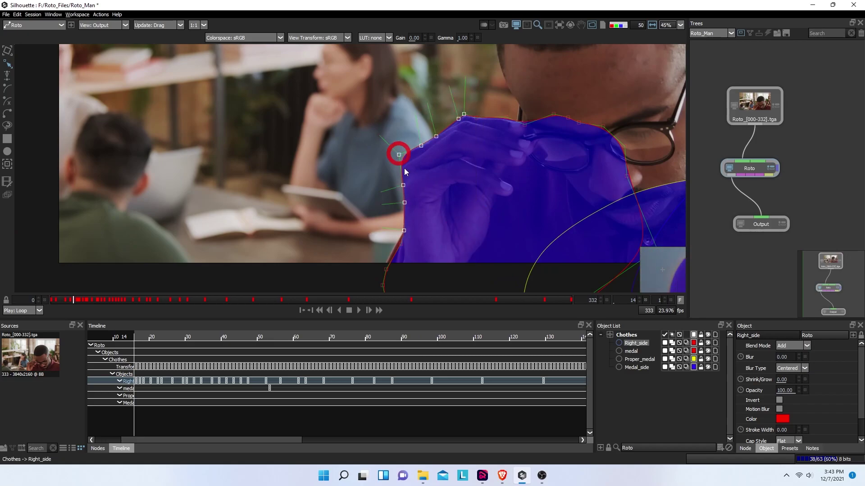
click(356, 233)
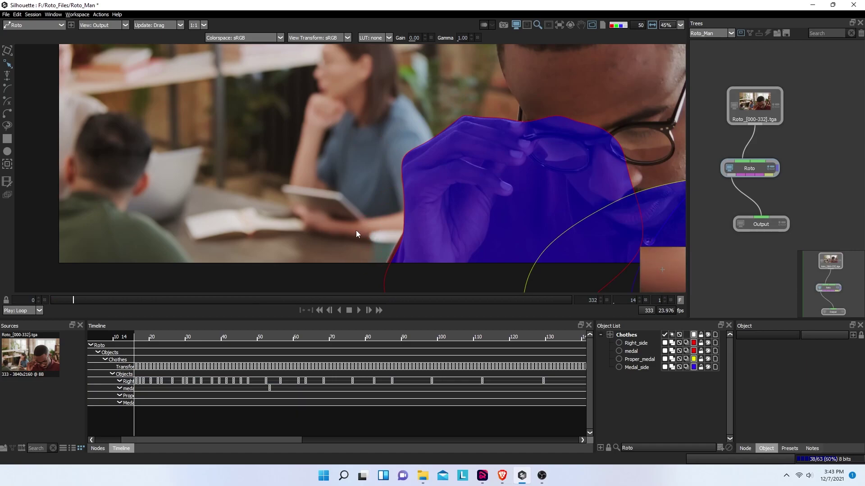
- Move the Right_side point below the image's lower border slightly outward on frame 14
click(398, 253)
click(386, 270)
drag(386, 270, 382, 270)
click(407, 194)
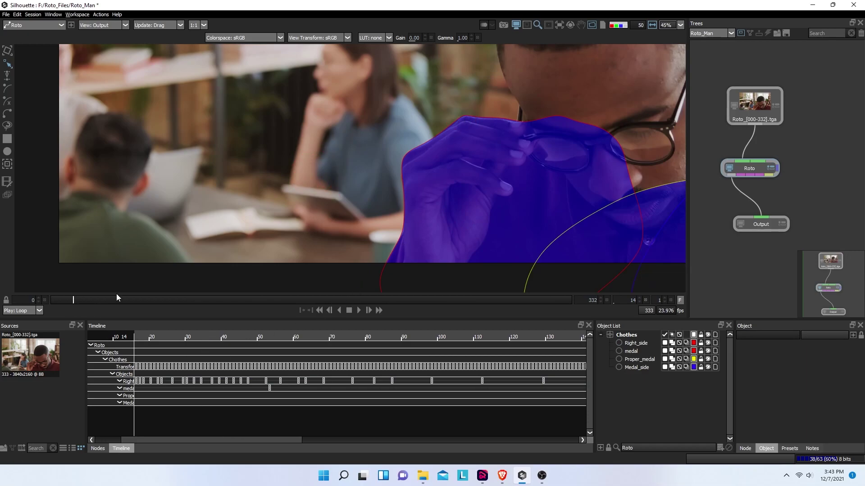
- On frame 11, shift the Right_side points along the back of the hand and wrist inward to its edge
key(Left)
key(Left)
key(Left)
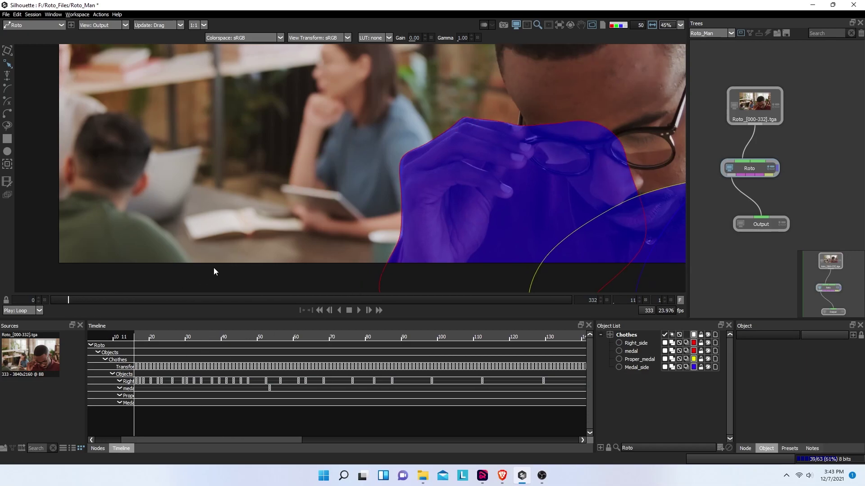
click(400, 179)
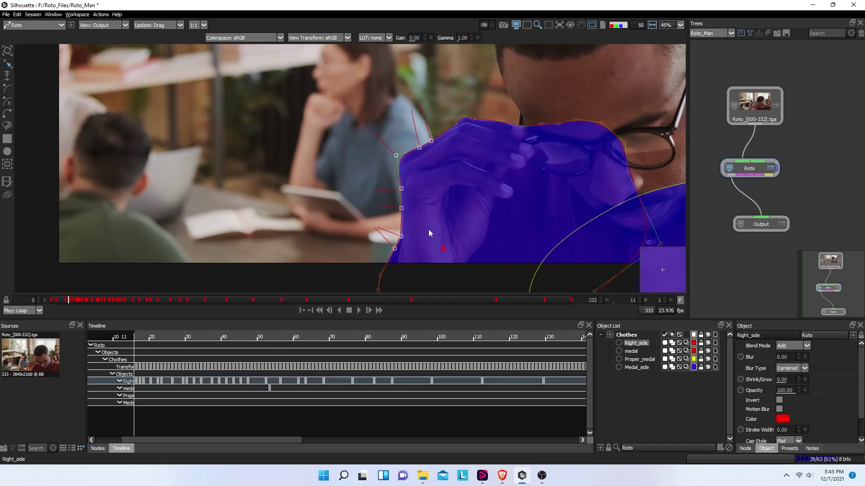
drag(401, 191, 404, 190)
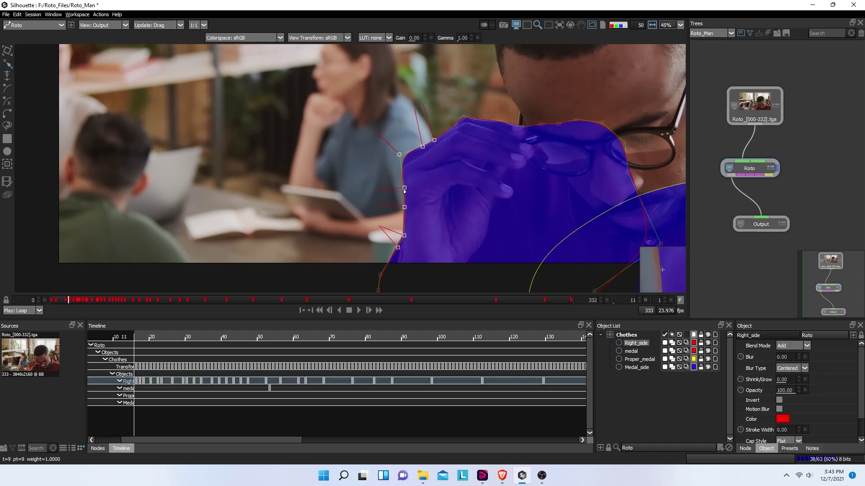
click(357, 212)
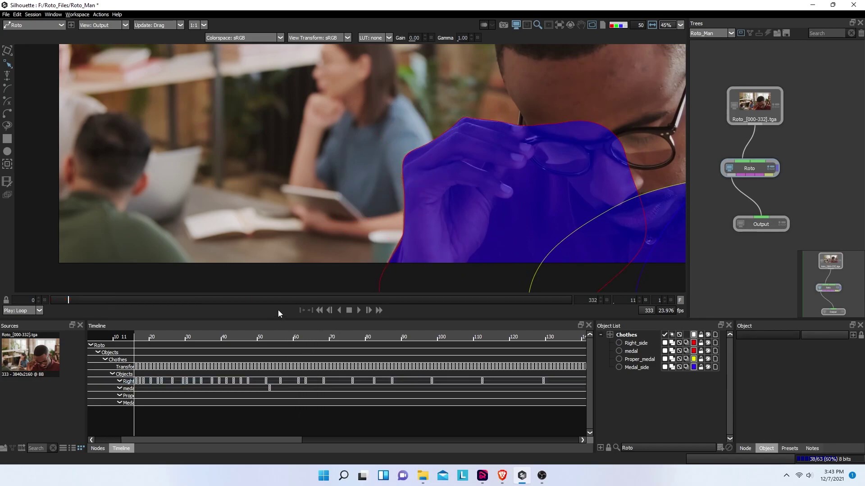
- Step back through the opening frames and forward to frame 12 to check the Right_side outline around the hand
key(Left)
key(Left)
key(Left)
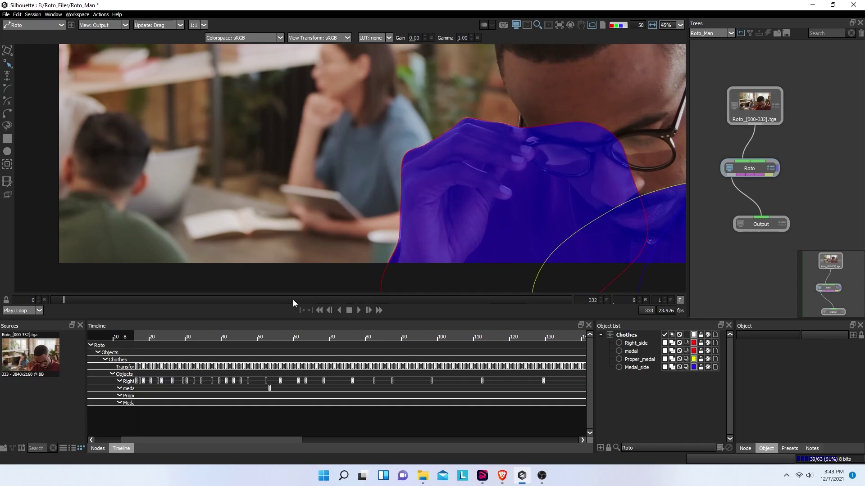
key(Left)
key(Left)
key(Left)
key(Left)
key(Left)
key(Left)
key(Left)
key(Left)
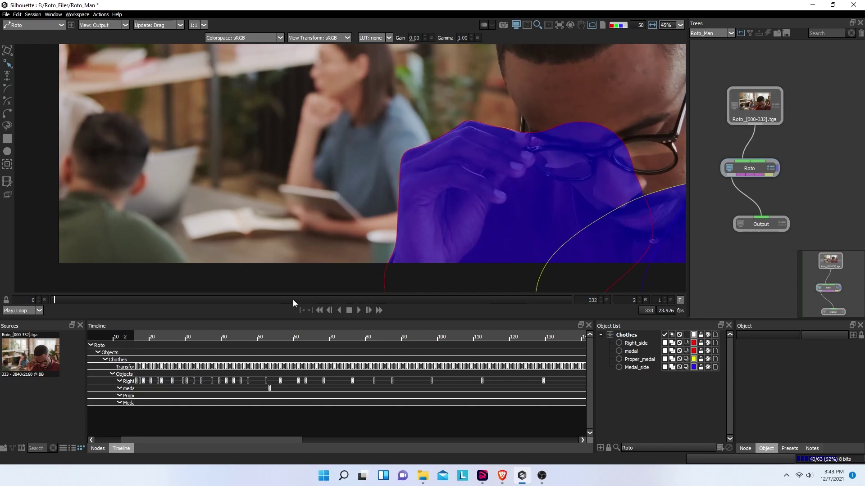
key(Right)
key(Right)
key(Right)
key(Right)
key(Right)
key(Right)
key(Right)
key(Right)
key(Right)
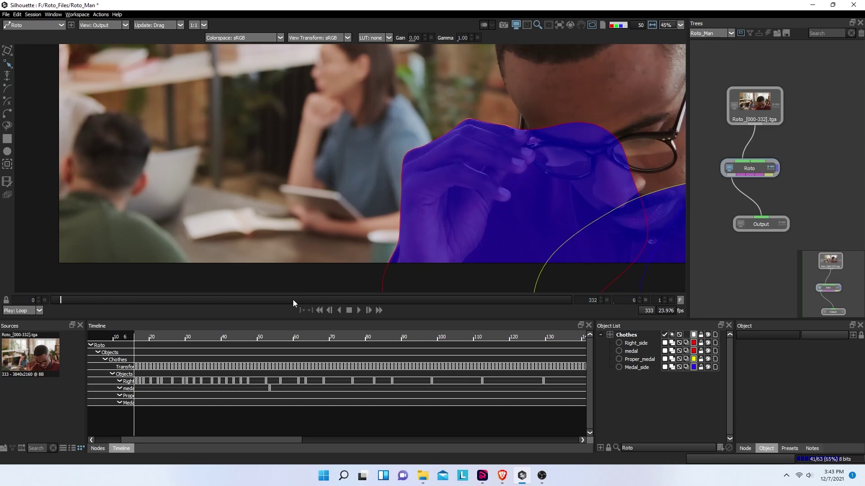
key(Right)
key(Right)
key(Right)
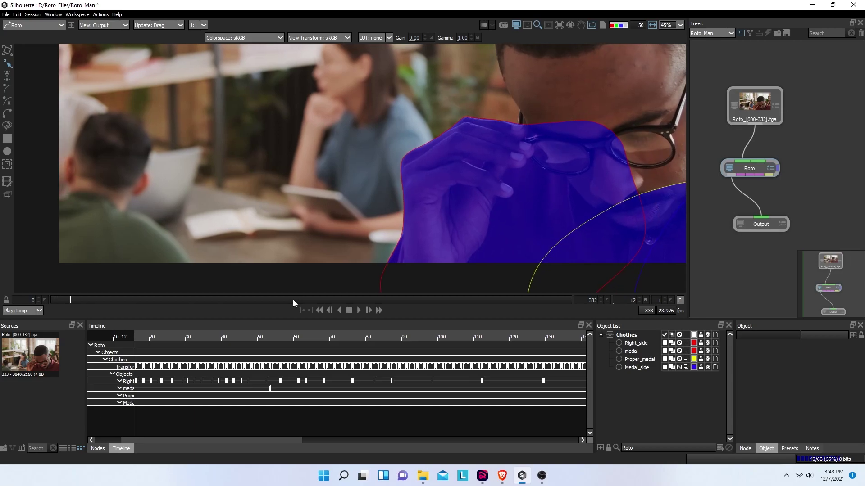
- On frame 15, shift the Right_side points along the back of the hand inward to meet its edge
key(Right)
key(Right)
key(Right)
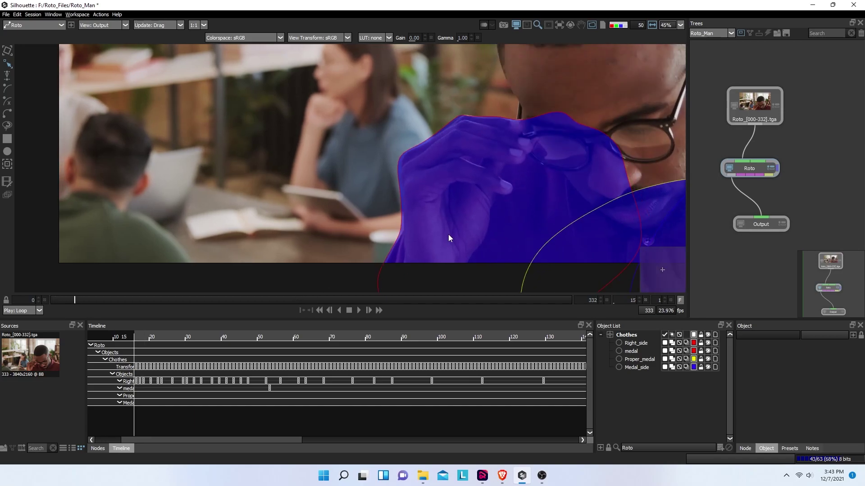
click(399, 225)
drag(335, 121, 428, 233)
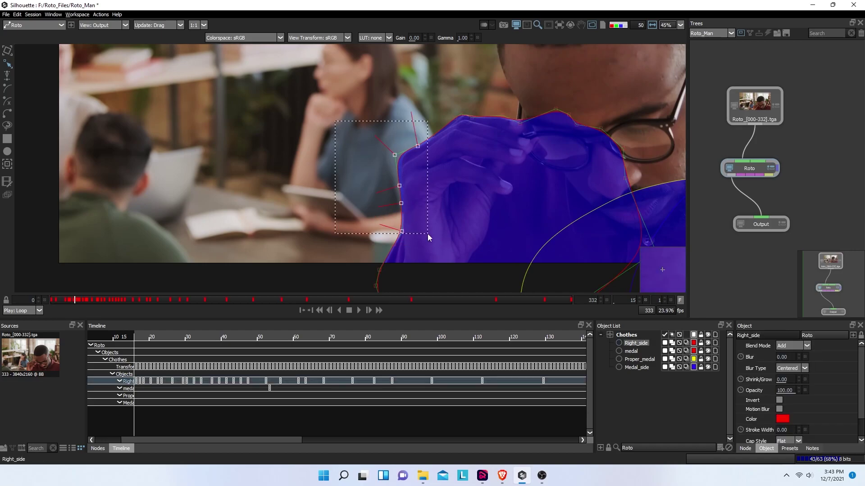
drag(402, 205, 405, 206)
click(382, 207)
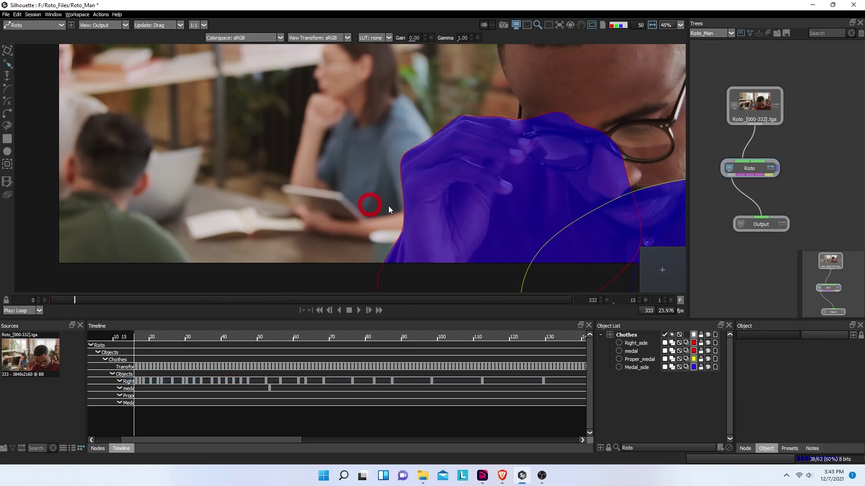
- Nudge the two Right_side points on the knuckle slope down to the hand's contour on frame 15
click(427, 145)
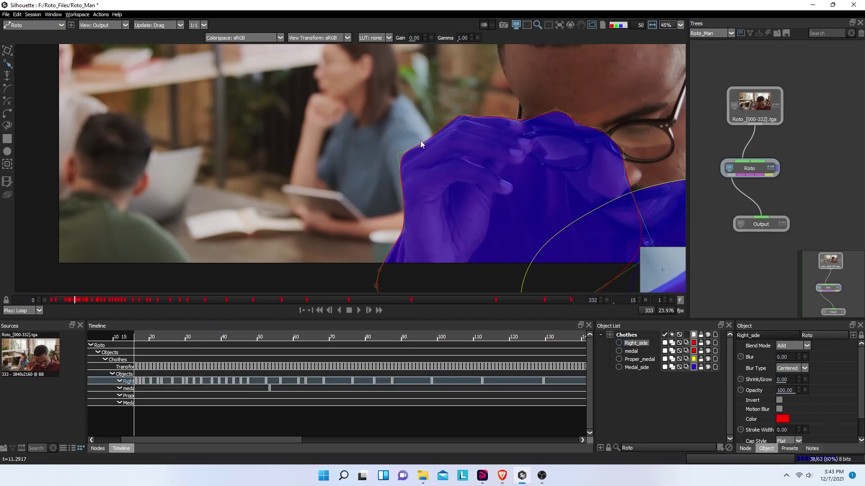
drag(408, 124, 454, 147)
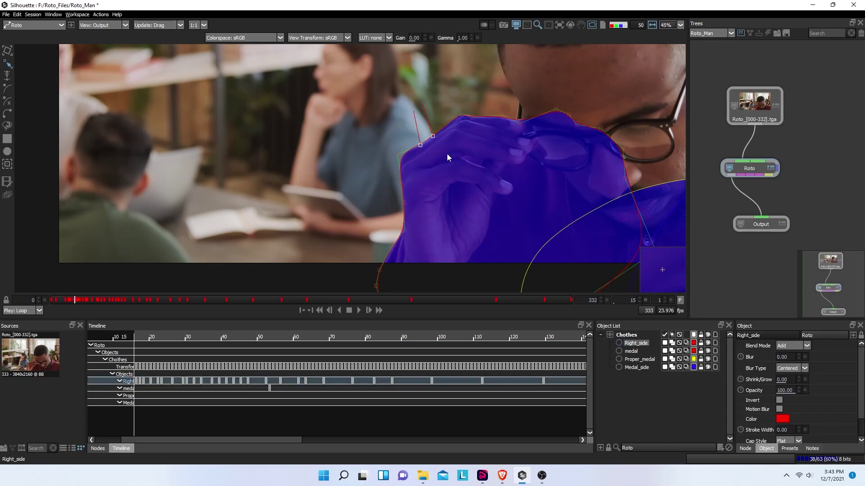
key(Down)
key(Down)
key(Down)
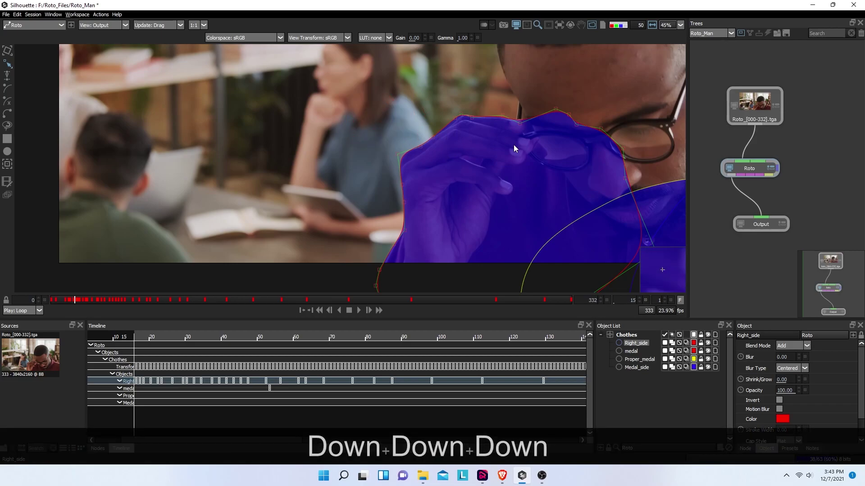
- Play the shot up to frame 80, stop, and scrub back to frame 22 to review the Right_side outline
click(358, 310)
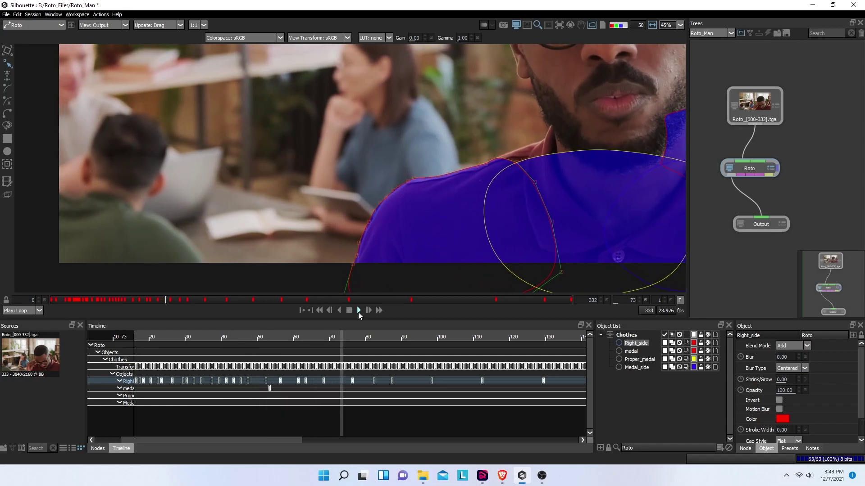
key(space)
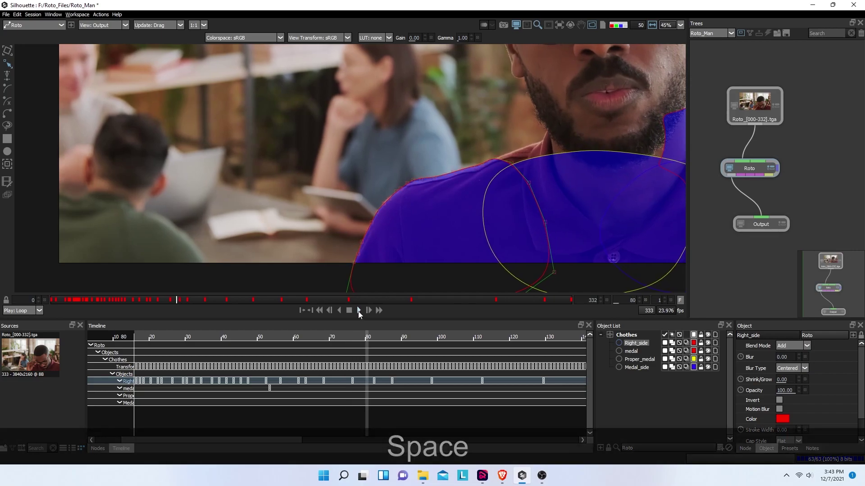
drag(177, 301, 85, 306)
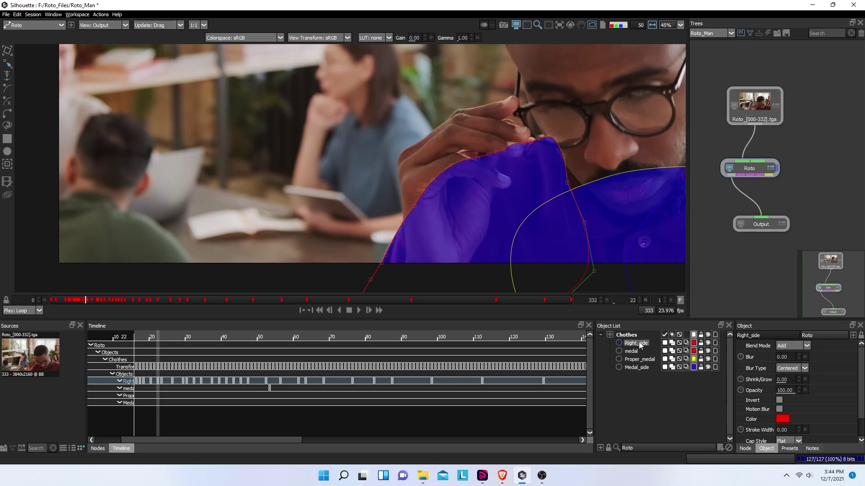
- On frame 21, select the Right_side points along the back of the hand and shift them together outward towards the hand's edge
click(8, 103)
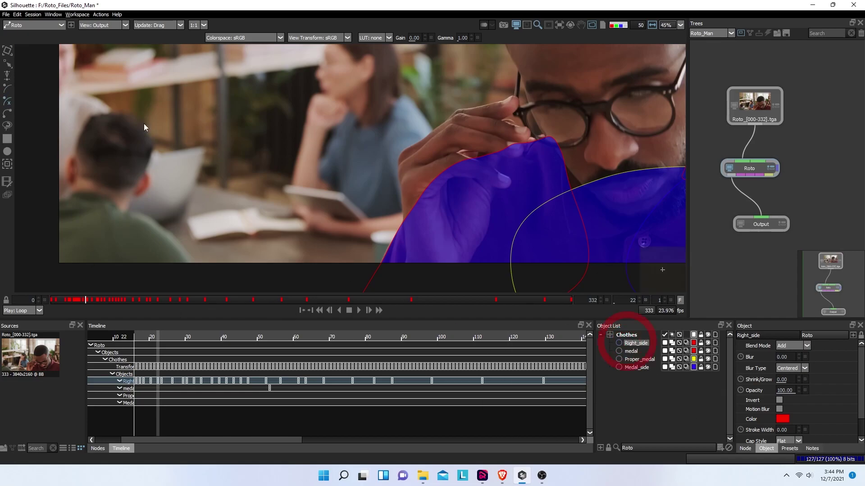
click(8, 64)
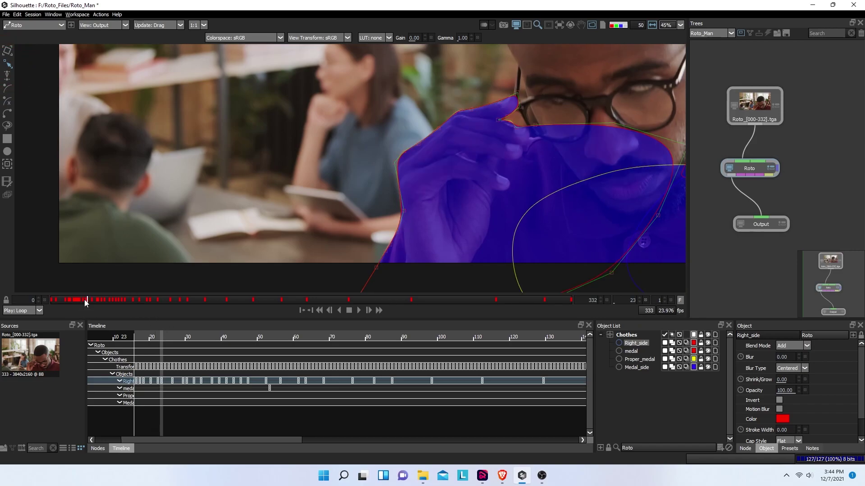
key(Page_Down)
key(Page_Up)
key(Page_Up)
key(Page_Up)
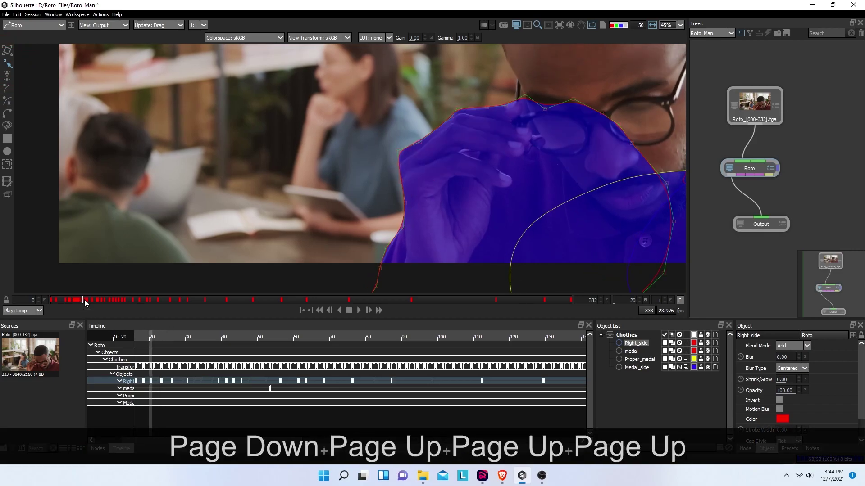
key(Page_Down)
drag(377, 107, 554, 235)
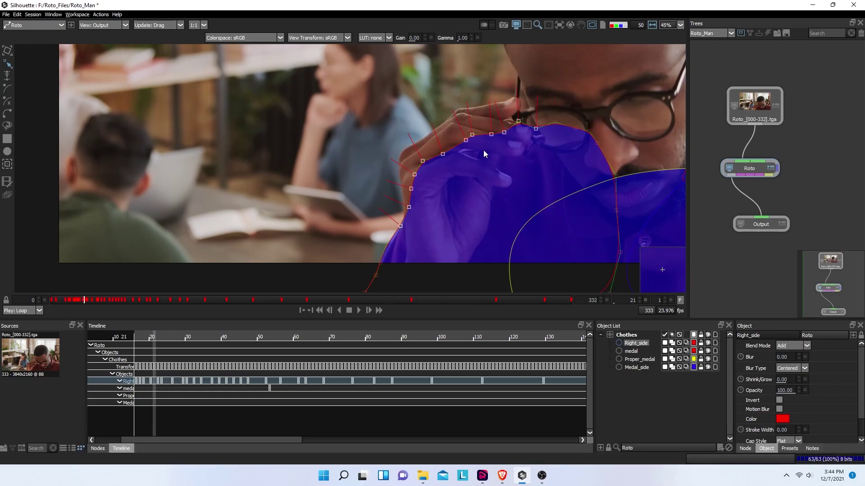
drag(466, 140, 448, 128)
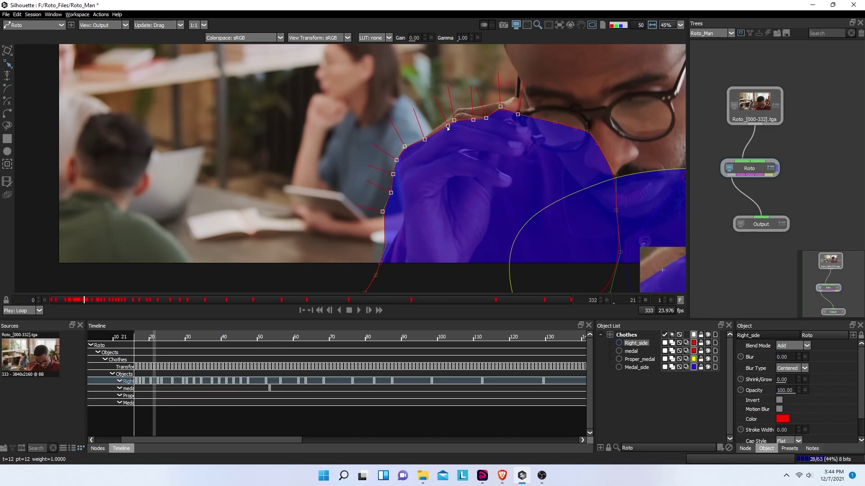
- Fit the Right_side points from the side of the hand down to the wrist against their edge on frame 21
scroll(439, 136, up, 2)
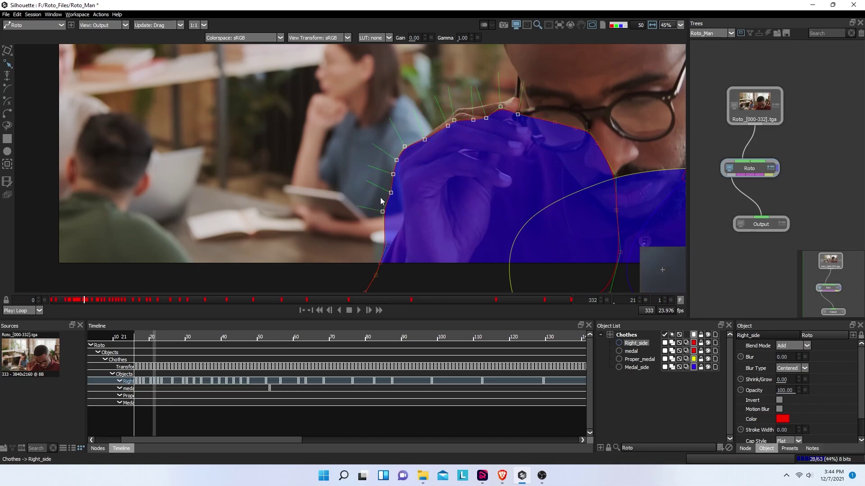
scroll(374, 201, up, 2)
drag(352, 106, 423, 157)
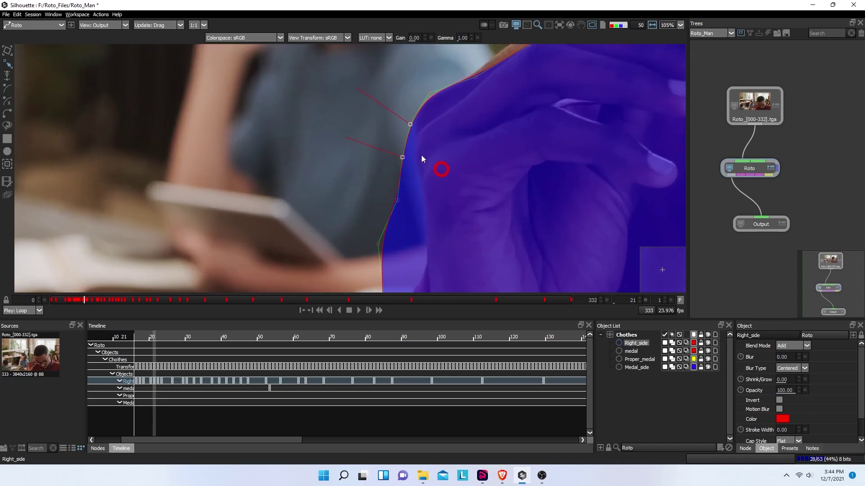
click(409, 125)
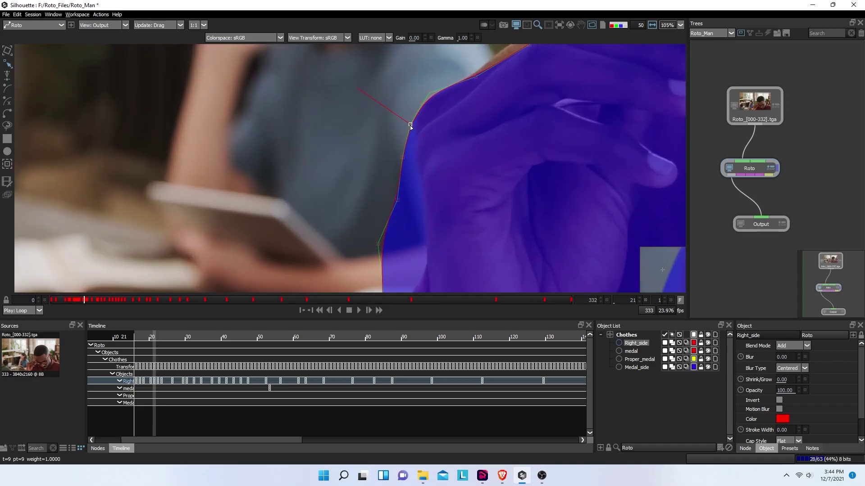
drag(414, 128, 415, 162)
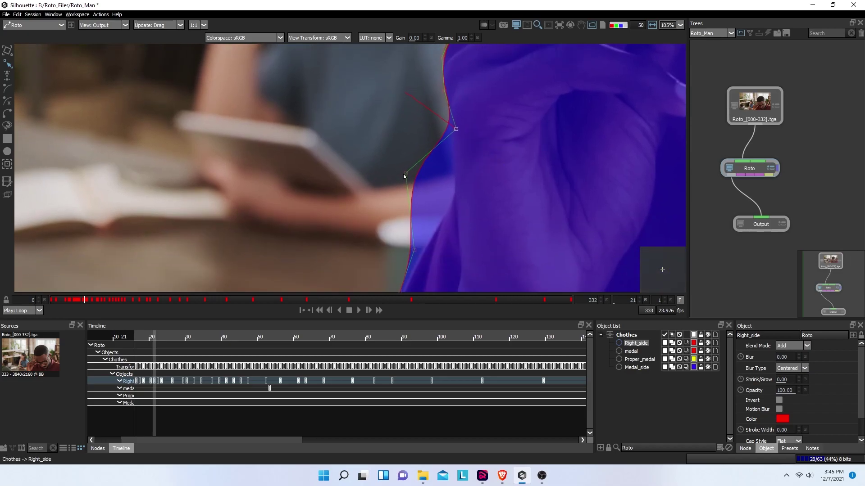
drag(404, 174, 454, 200)
drag(495, 152, 495, 147)
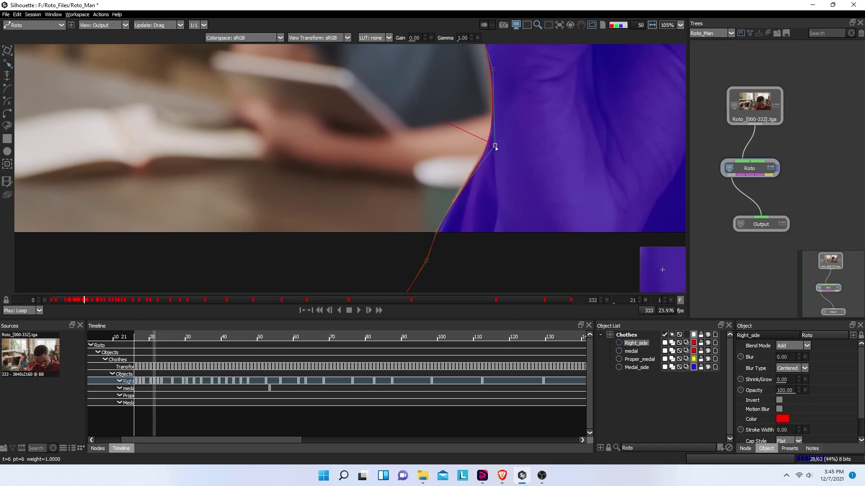
click(437, 232)
- Move the Right_side points around the knuckles out to the hand's contour on frame 21
drag(563, 138, 463, 199)
click(459, 141)
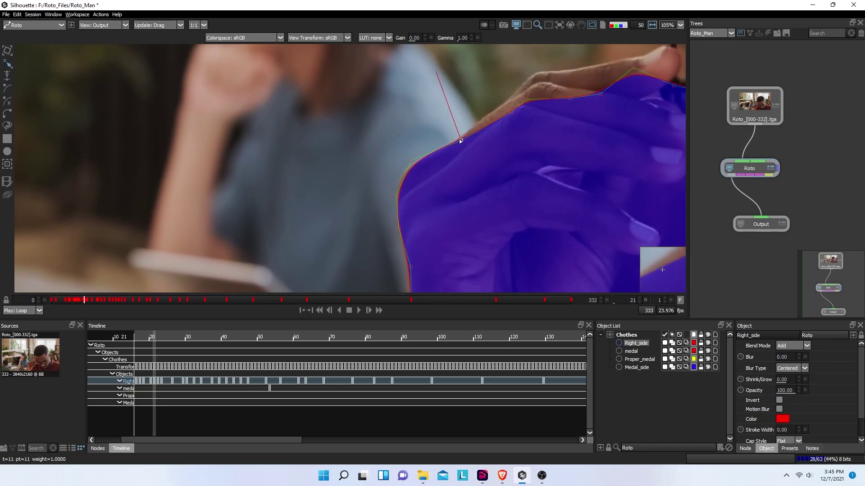
click(511, 112)
drag(499, 109, 517, 92)
click(567, 96)
click(571, 99)
drag(554, 85, 543, 64)
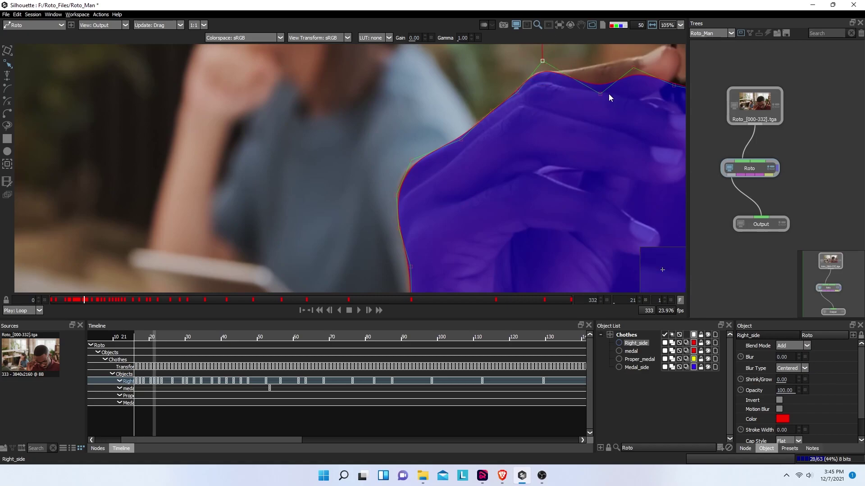
- Align the Right_side points along the top of the index finger with its upper edge on frame 21
drag(600, 93, 609, 62)
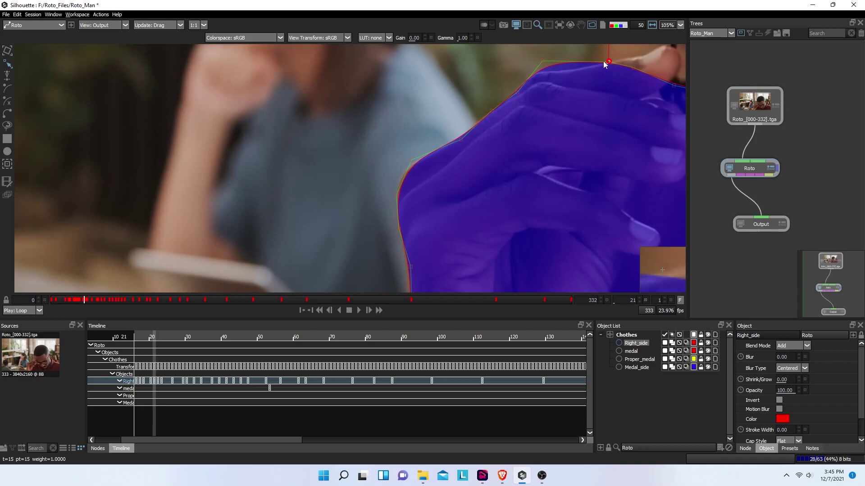
drag(545, 60, 532, 68)
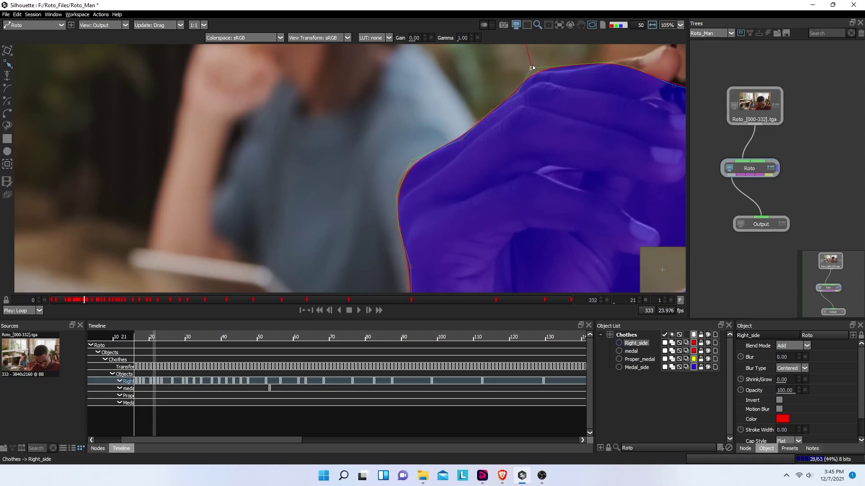
drag(607, 64, 563, 74)
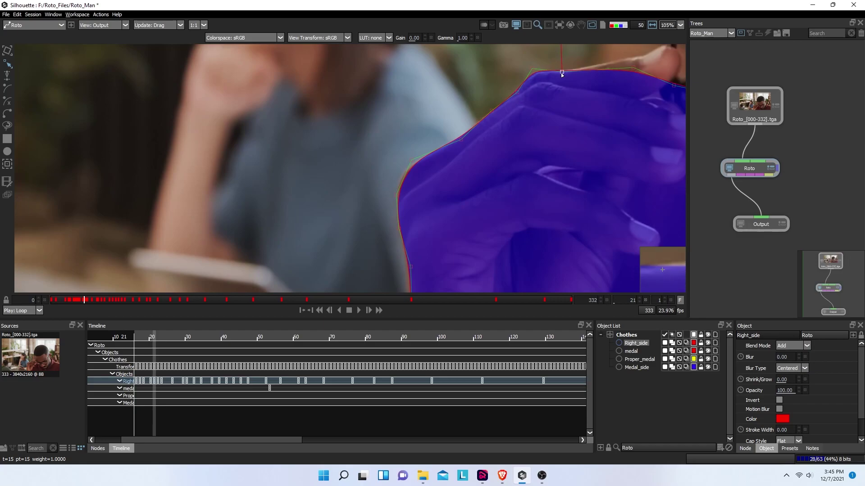
- Shape the Right_side points around the index fingertip beside the glasses' temple on frame 21
drag(621, 77, 547, 142)
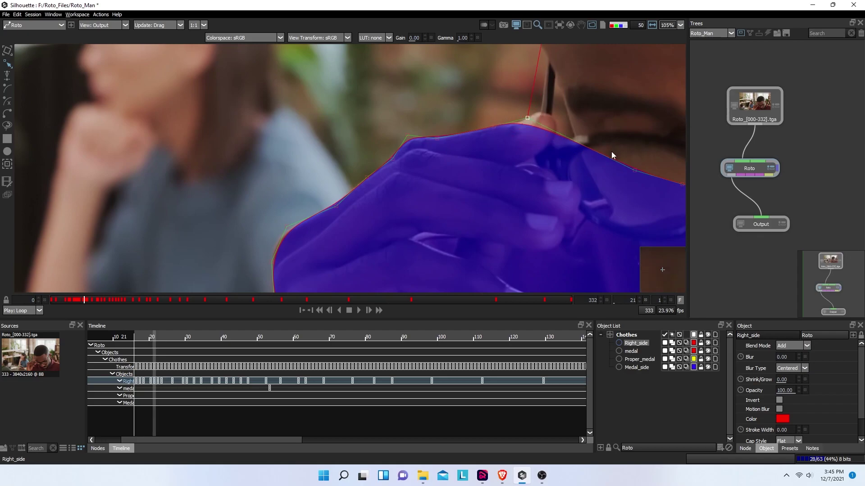
drag(622, 163, 542, 99)
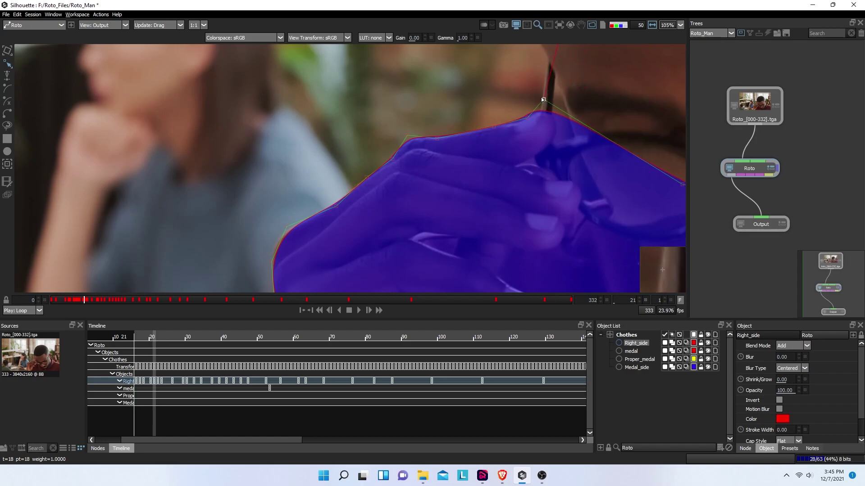
scroll(496, 228, down, 2)
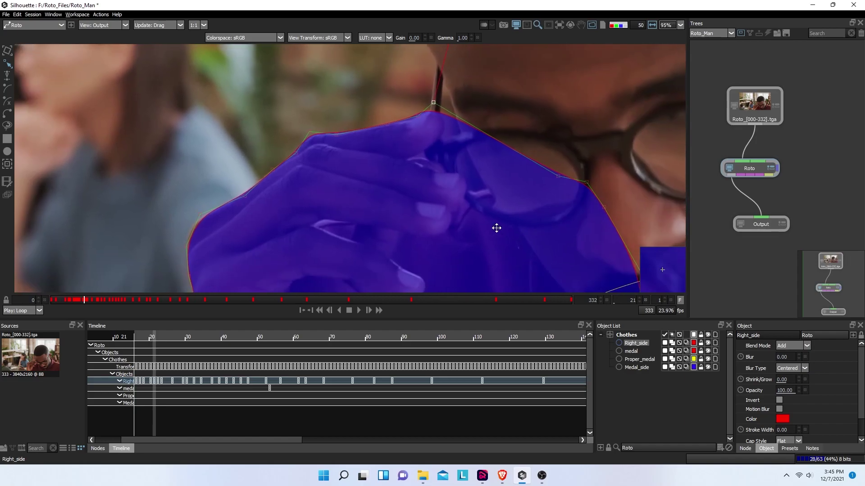
mouse_move(459, 141)
mouse_down()
mouse_move(443, 139)
mouse_move(456, 134)
mouse_up()
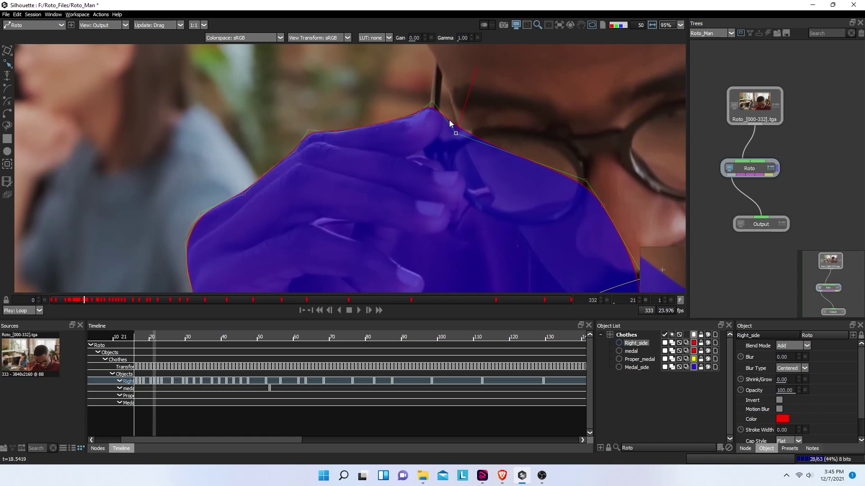
- Reposition the Right_side points just beyond the fingertip up over the near lens of the glasses on frame 21
click(585, 181)
drag(585, 181, 386, 163)
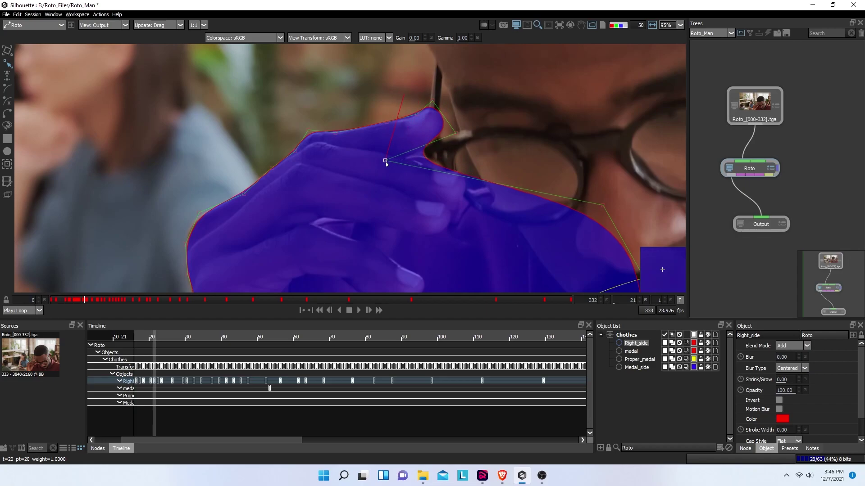
key(Right)
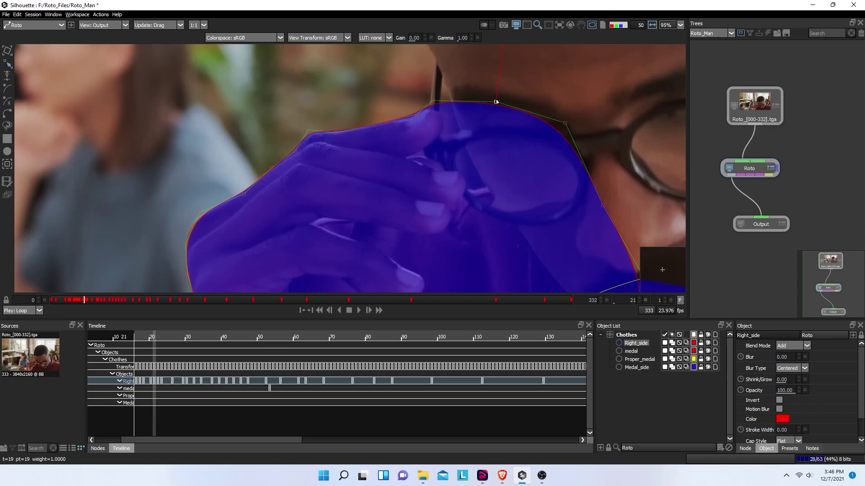
scroll(588, 160, down, 5)
drag(545, 129, 660, 228)
key(ctrl+z)
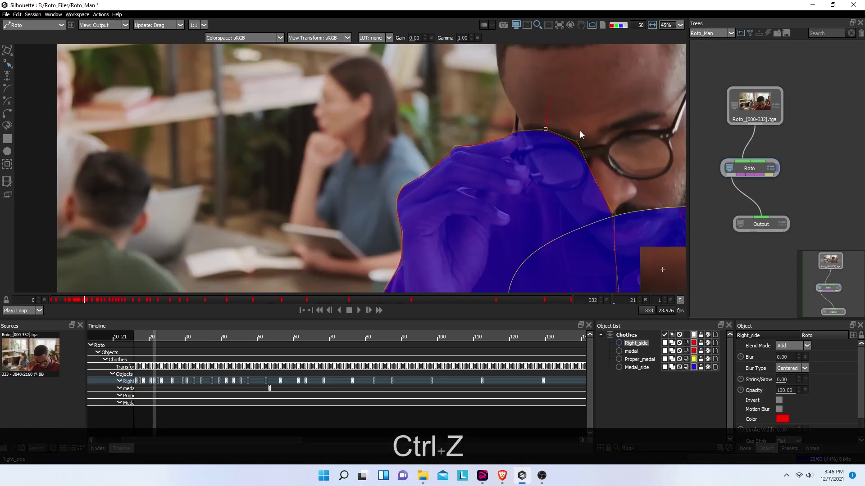
- Pull the Right_side points beside the nose and mouth across the face towards the collar on frame 21
key(Right)
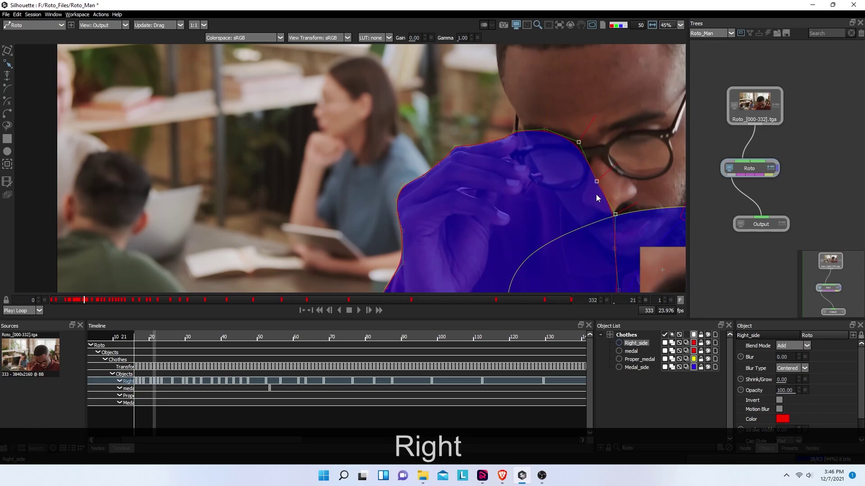
drag(500, 195, 341, 128)
drag(429, 170, 469, 204)
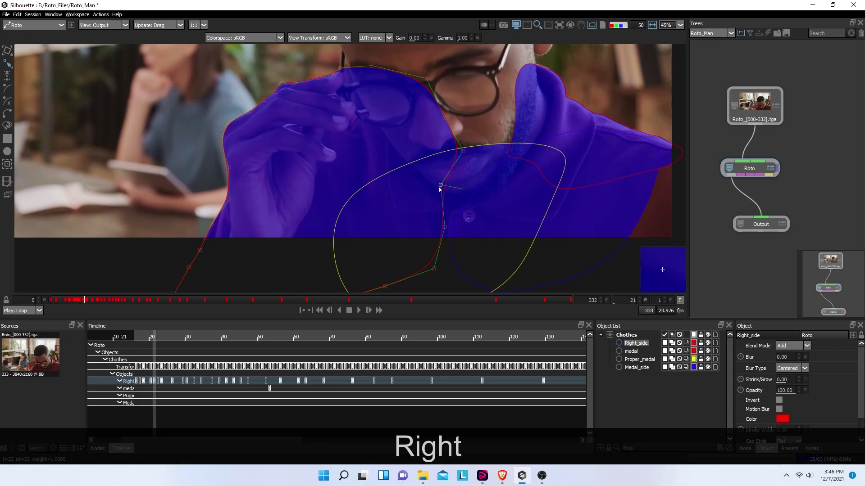
drag(463, 151, 507, 128)
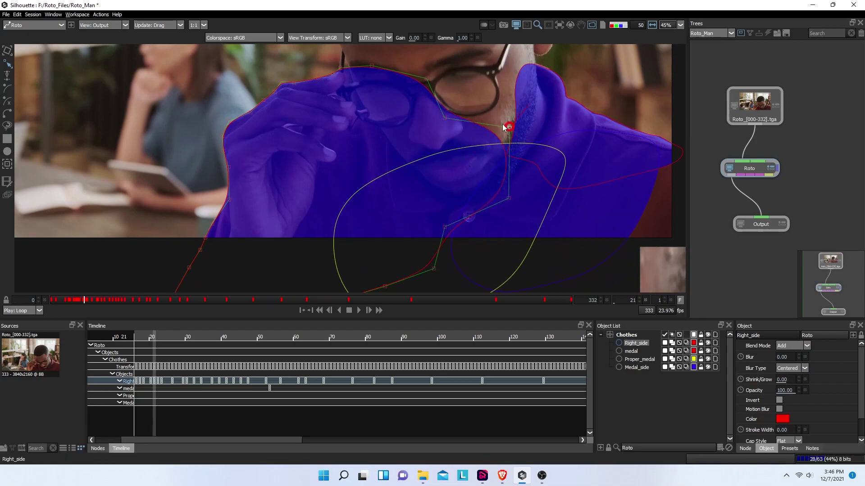
- Raise the upper Right_side points over the glasses and the forehead on frame 21
drag(445, 115, 452, 52)
drag(416, 99, 406, 169)
drag(355, 136, 378, 85)
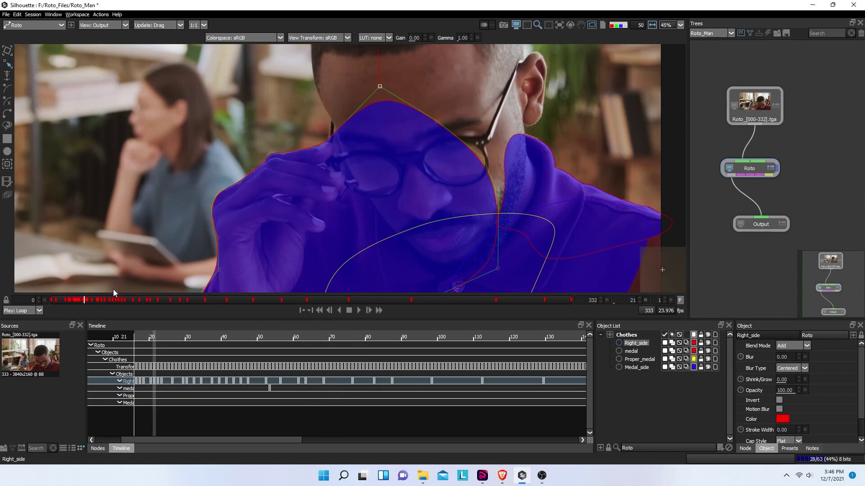
- Step forward from frame 21 to frame 29 to check how the Right_side outline follows the hand
key(Page_Down)
key(Page_Down)
key(Page_Down)
key(Page_Down)
key(Page_Down)
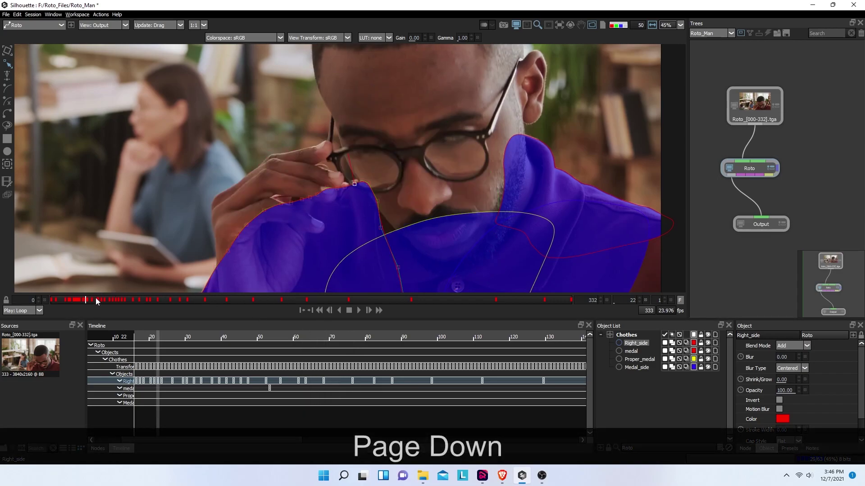
key(Page_Down)
key(Page_Down)
key(Page_Down)
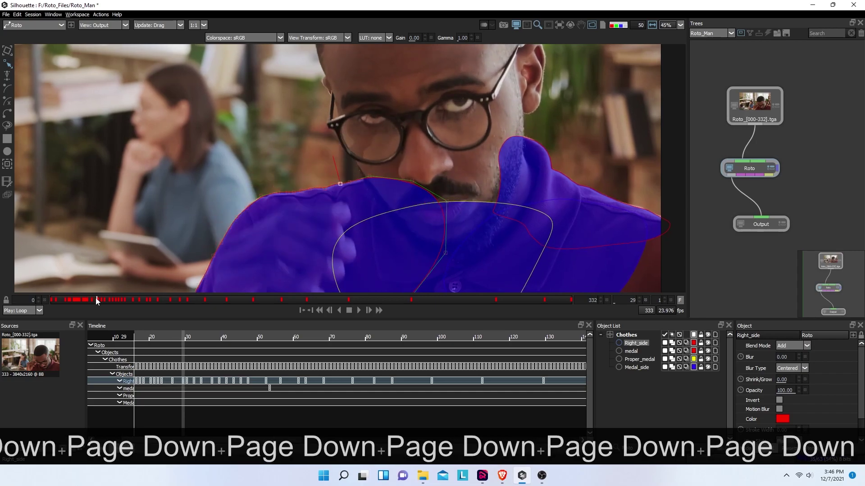
- On frame 28, select the Right_side points along the back of the hand and nudge them slightly down to its edge
key(Page_Up)
key(Page_Up)
key(Page_Down)
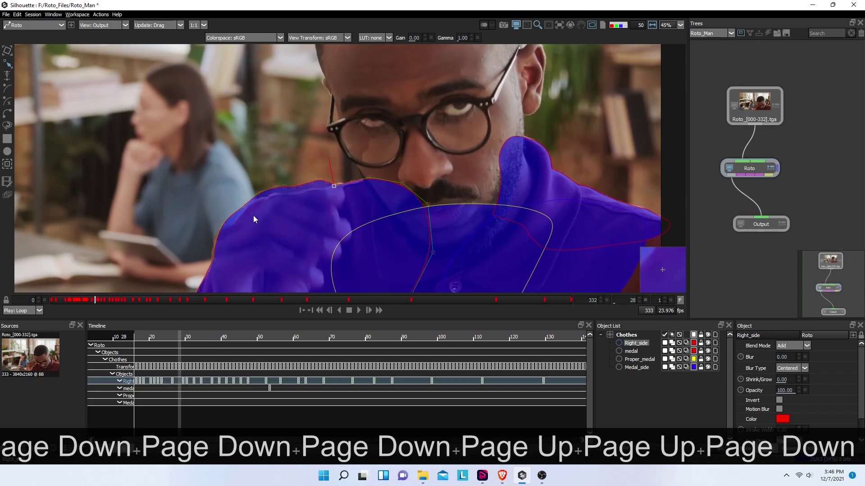
drag(199, 161, 307, 227)
drag(244, 208, 243, 213)
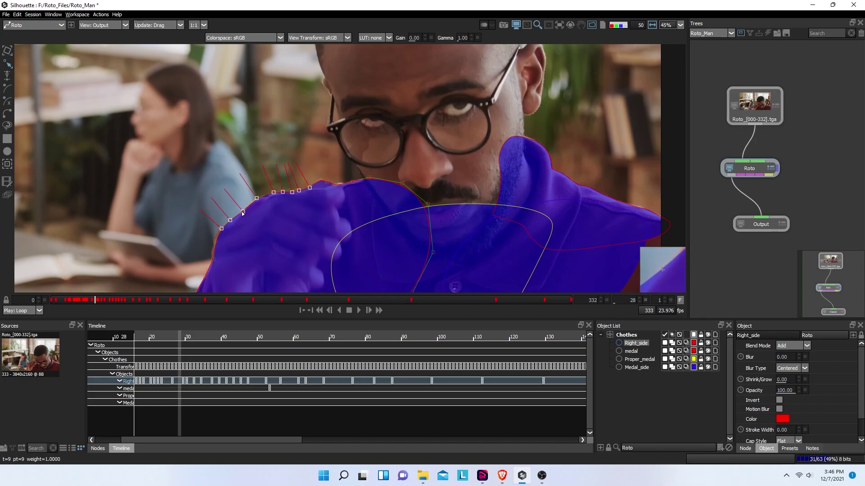
- Step back to frame 25 and fit the Right_side point on the side of the hand above the wrist to its edge
key(Page_Up)
key(Page_Up)
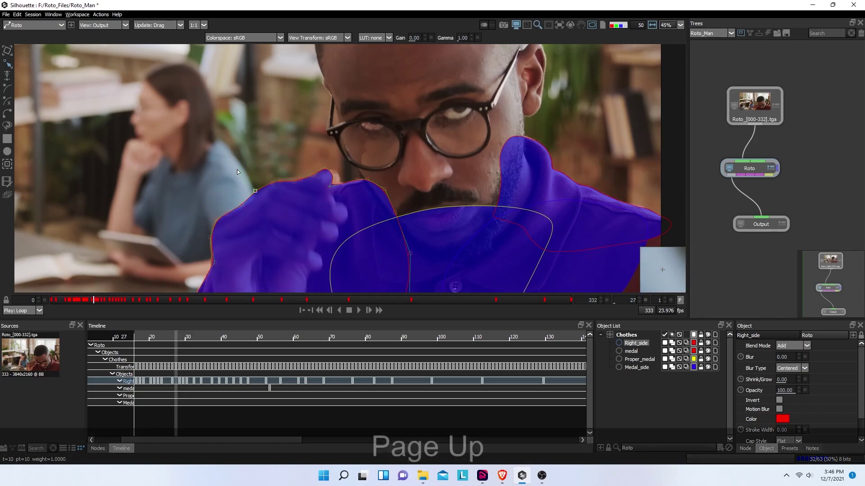
key(Page_Up)
key(Page_Down)
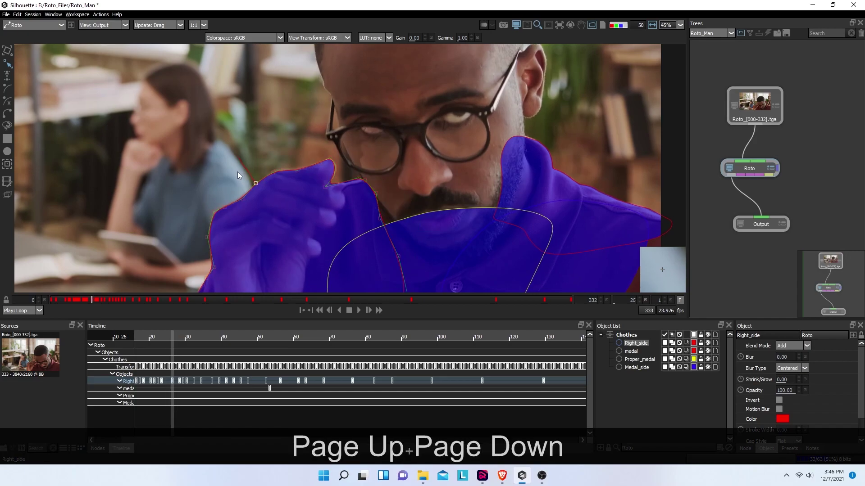
key(Page_Up)
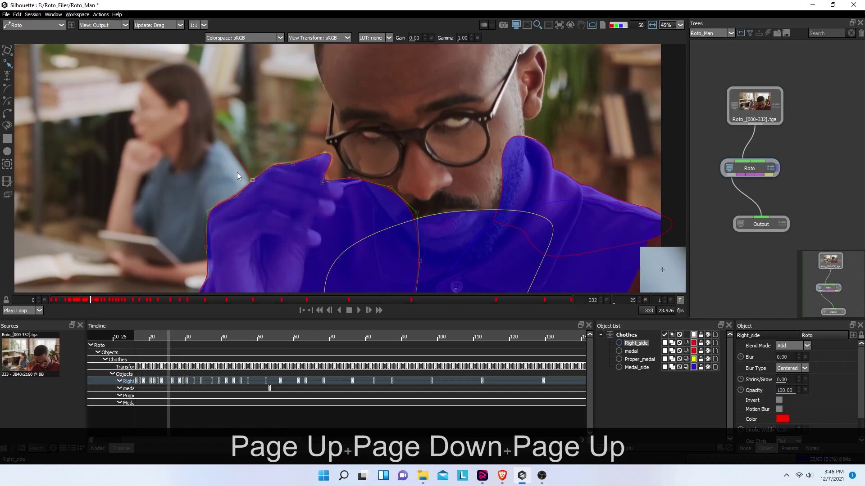
click(211, 249)
- Step back and forth around frames 24 to 26 to compare the Right_side outline with the hand's edge
key(Page_Down)
key(Page_Down)
key(Page_Down)
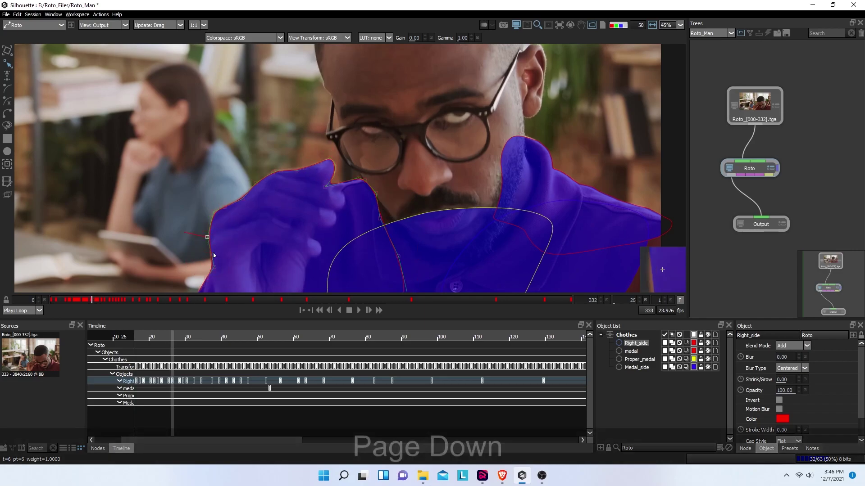
key(Page_Down)
key(Page_Down)
key(Page_Up)
key(Page_Up)
key(Page_Up)
key(Page_Up)
key(Page_Up)
key(Page_Up)
key(Page_Down)
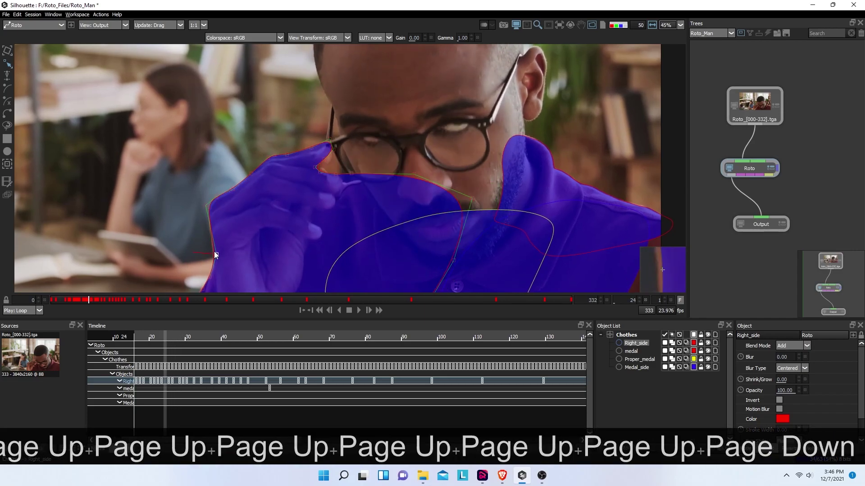
- On frame 24, select the Right_side points on the knuckle and nudge them slightly down and inward to the hand's edge
drag(165, 129, 239, 223)
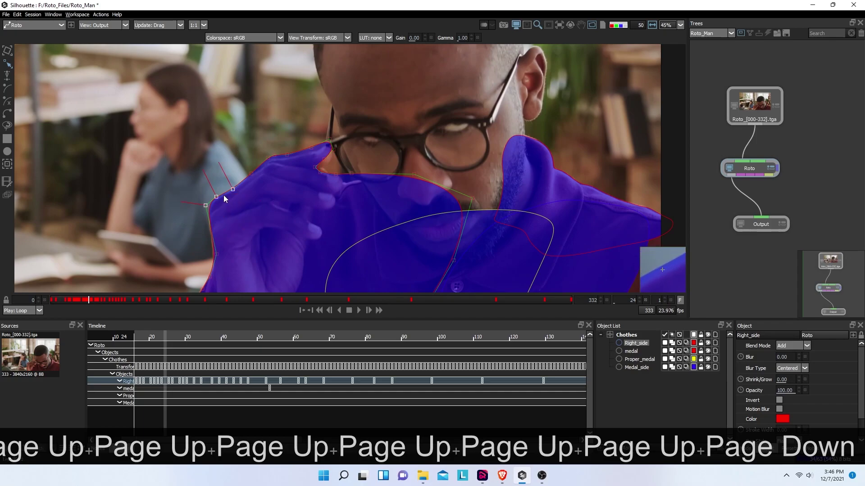
key(Down)
key(Down)
key(Right)
key(Right)
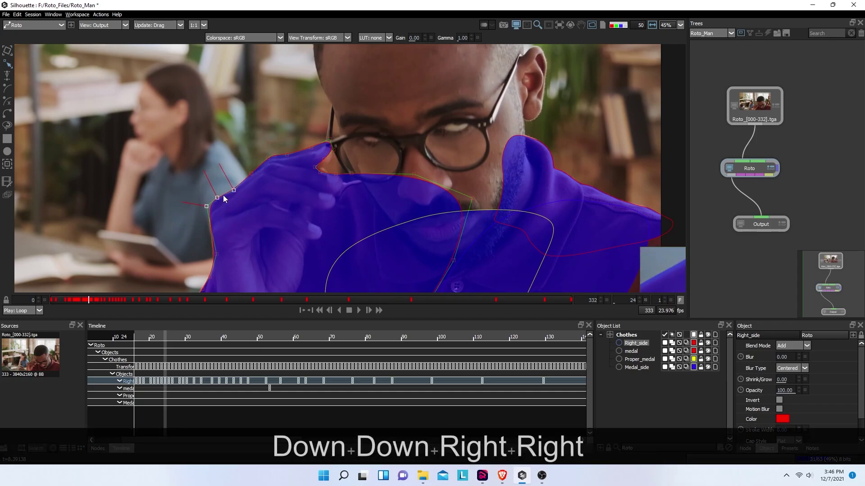
key(Page_Down)
key(Page_Up)
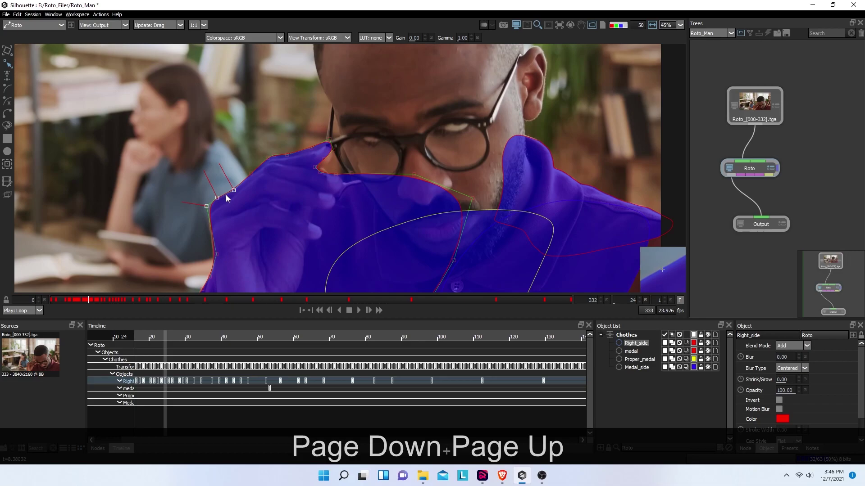
- On frame 24, select the three Right_side points along the top of the index finger and nudge them down to its edge
drag(272, 116, 315, 161)
key(Down)
key(Down)
key(Down)
key(Down)
key(Down)
key(Down)
key(Down)
key(Down)
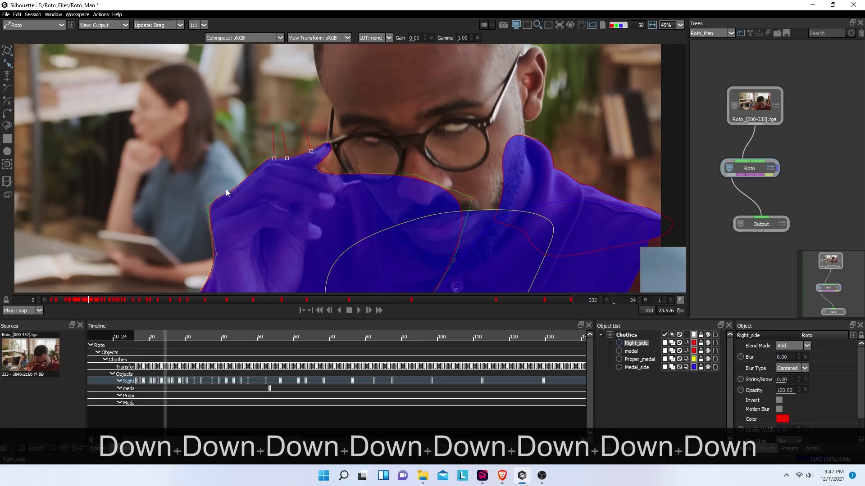
key(Delete)
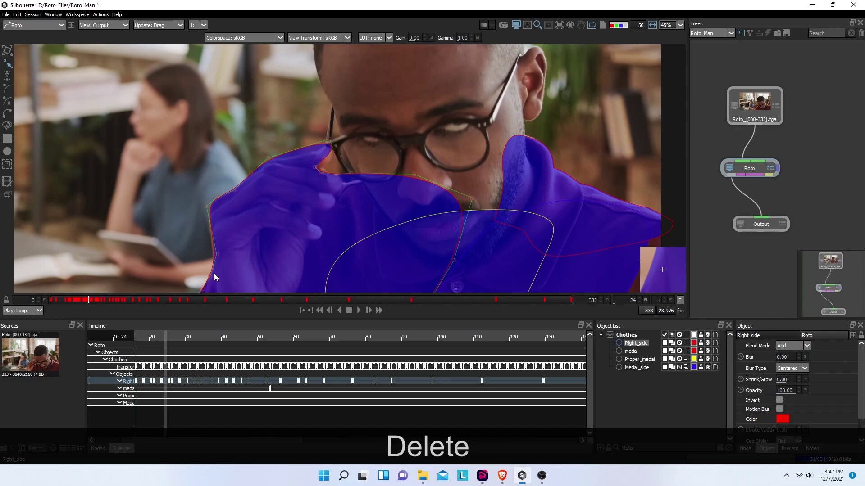
key(ctrl+z)
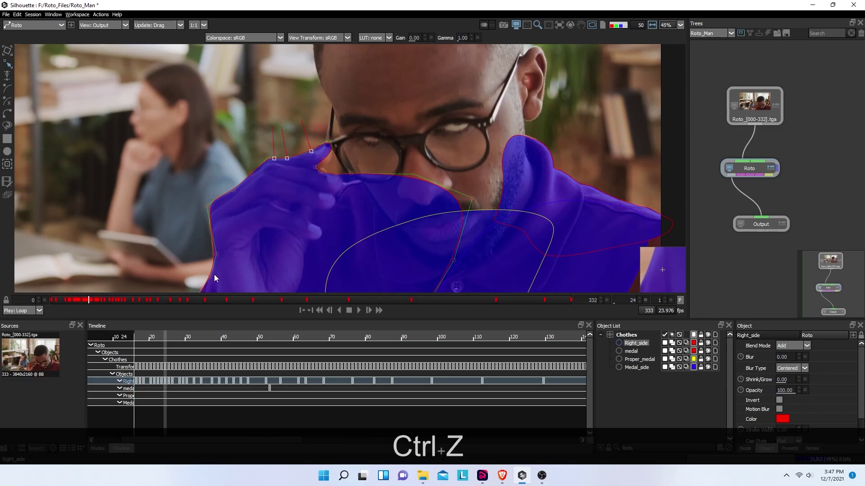
- Step back and forth between frames 22 and 25 to compare how the Right_side outline follows the hand
key(Page_Down)
key(Page_Up)
key(Page_Up)
key(Page_Up)
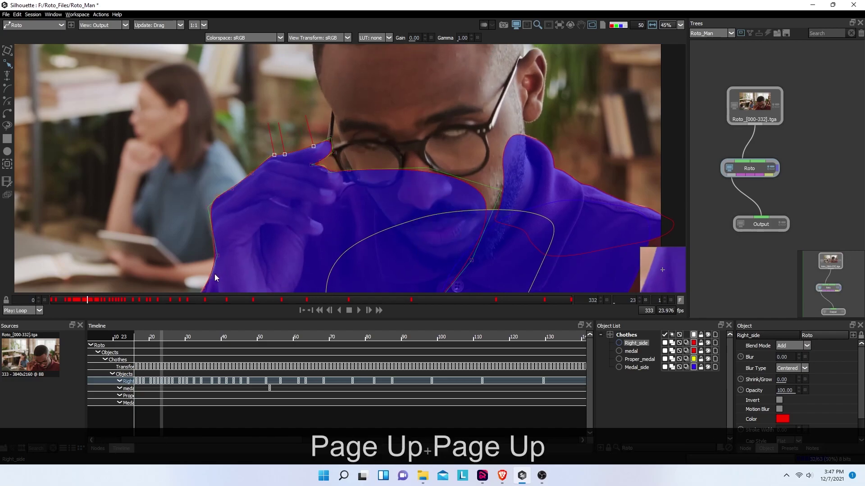
key(Page_Down)
key(Page_Down)
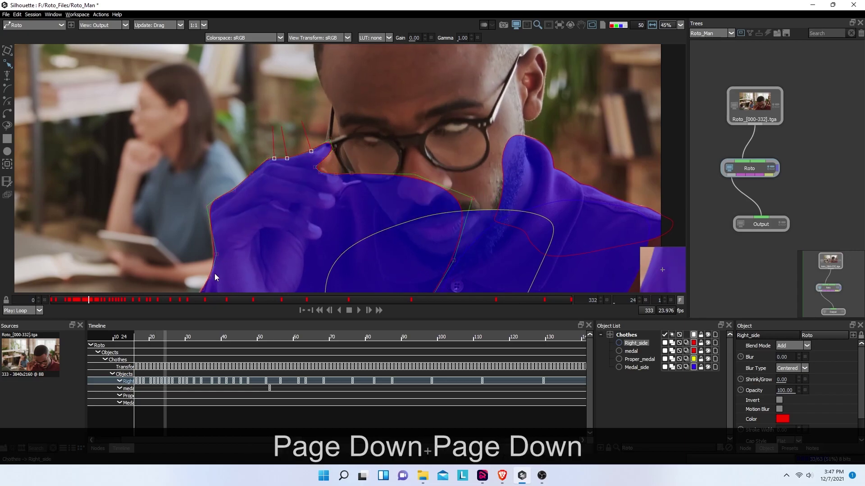
key(Page_Up)
key(Page_Up)
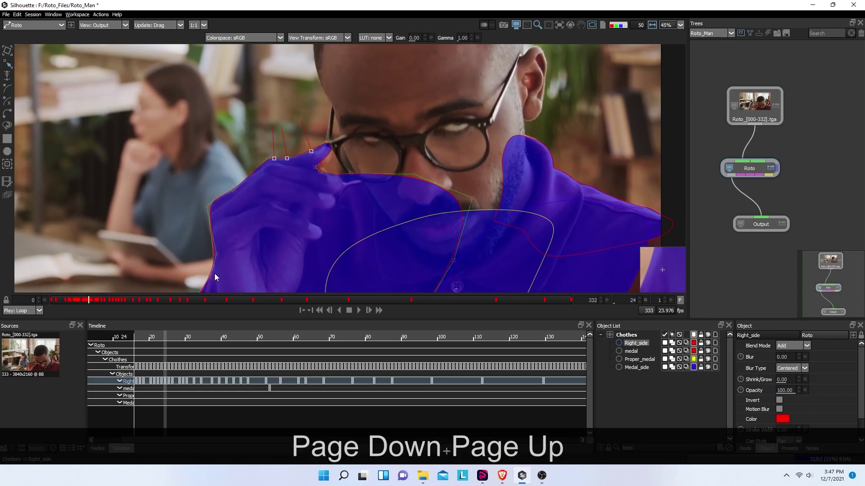
key(Page_Up)
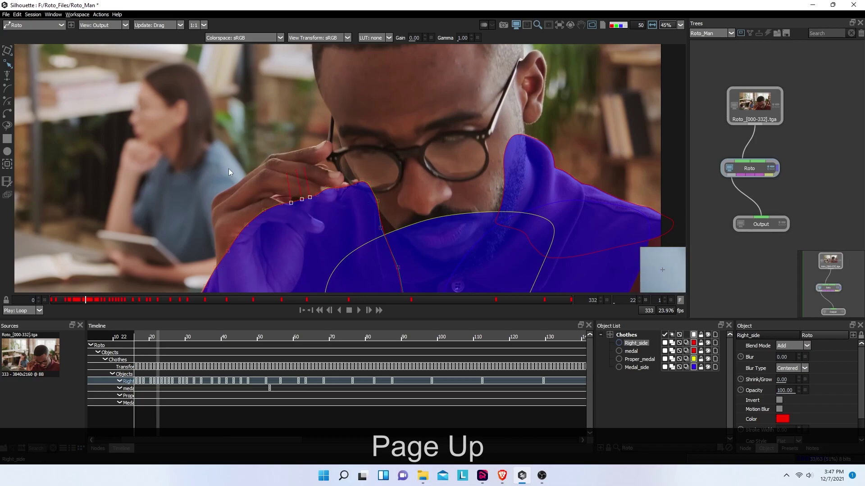
- On frame 22, move the Right_side points along the hand upward and outward so the shape covers the raised fingers
drag(164, 174, 290, 280)
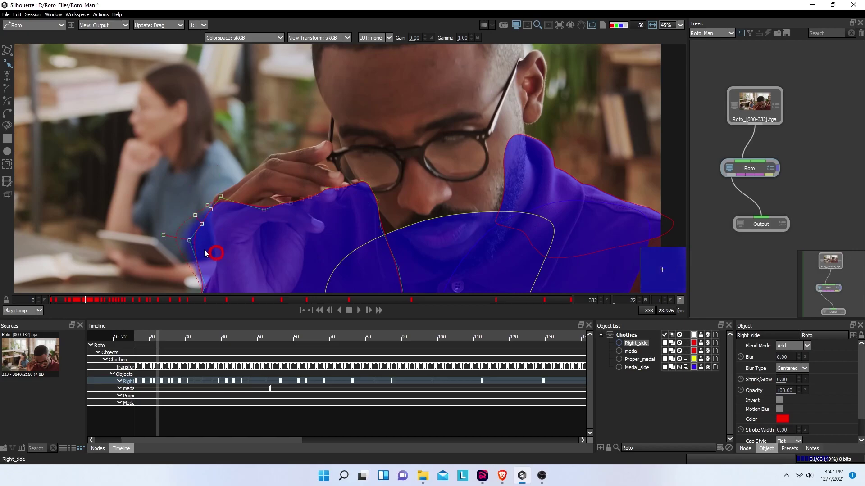
key(ctrl+z)
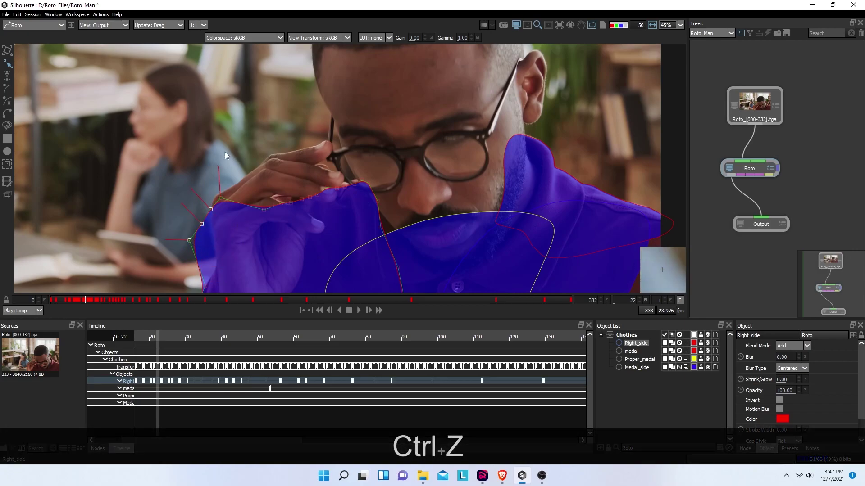
click(289, 182)
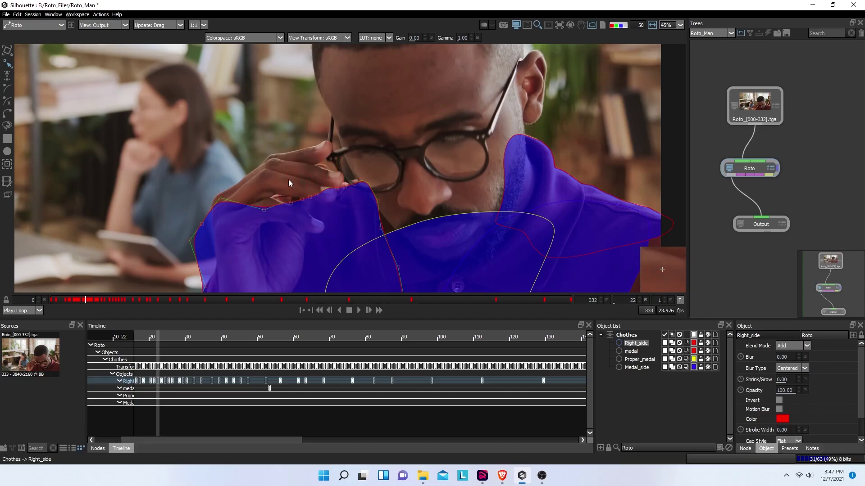
key(ctrl+z)
mouse_move(160, 157)
mouse_down()
mouse_move(309, 285)
mouse_move(340, 277)
mouse_up()
drag(266, 211, 238, 169)
click(344, 187)
drag(323, 170, 323, 166)
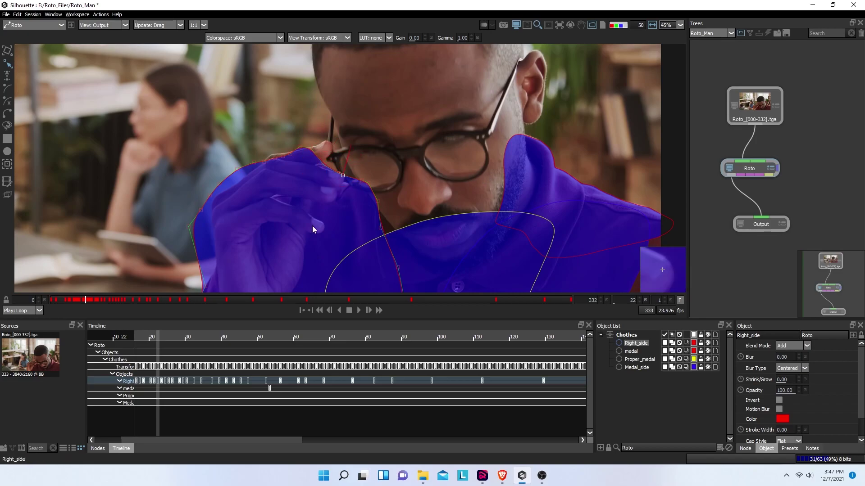
- Reselect the Right_side shape on frame 22 and fit its point on the side of the hand above the wrist to the edge
click(203, 230)
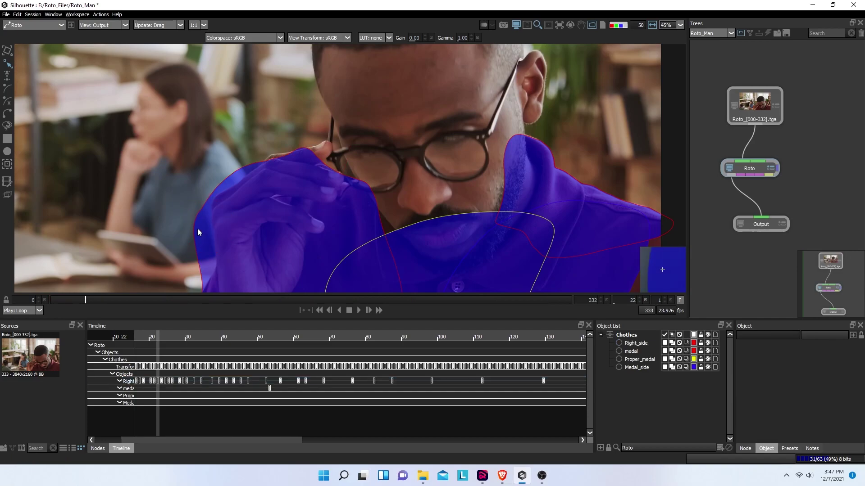
click(194, 226)
scroll(194, 226, up, 6)
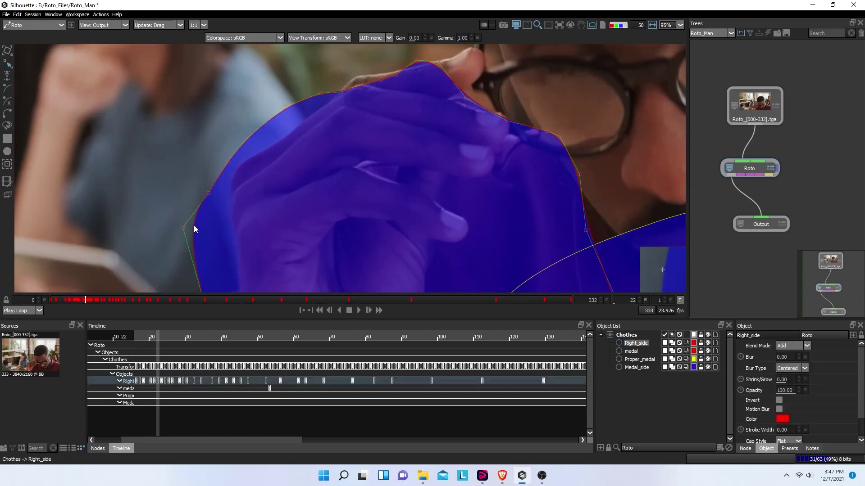
scroll(318, 63, down, 1)
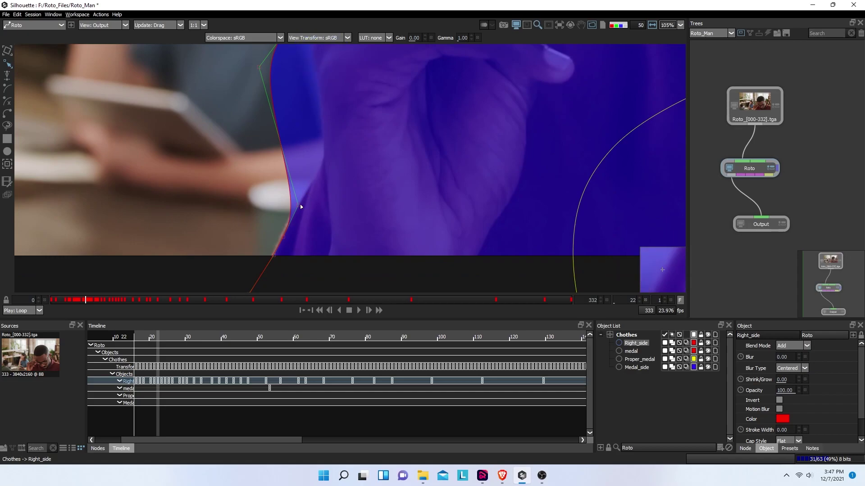
scroll(346, 137, up, 2)
drag(279, 141, 331, 203)
click(314, 298)
key(Left)
key(Left)
key(Left)
key(Left)
key(Left)
drag(331, 203, 339, 186)
- Pull the Right_side points around the knuckle and back of the hand inward to the hand's edge on frame 22
scroll(347, 182, up, 2)
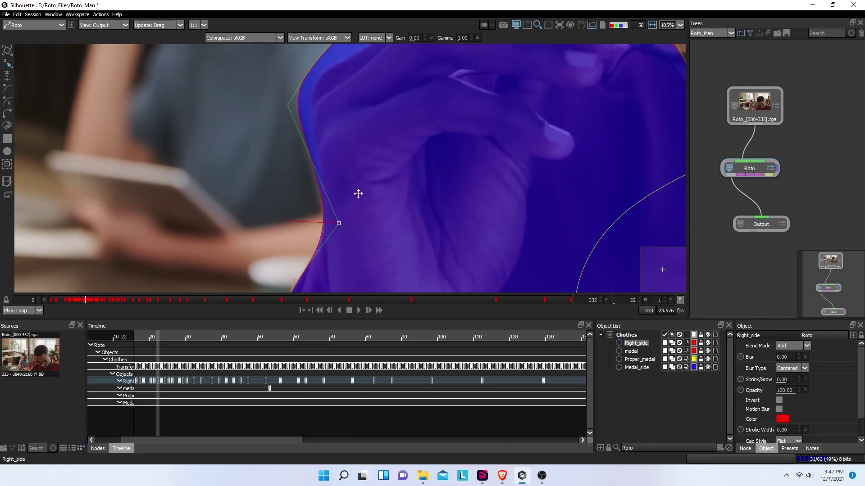
drag(289, 135, 322, 150)
scroll(308, 141, up, 1)
drag(339, 115, 335, 137)
drag(379, 82, 363, 169)
drag(366, 124, 366, 126)
- Fit the Right_side points along the top of the index finger to the finger's upper edge on frame 22
scroll(356, 144, up, 4)
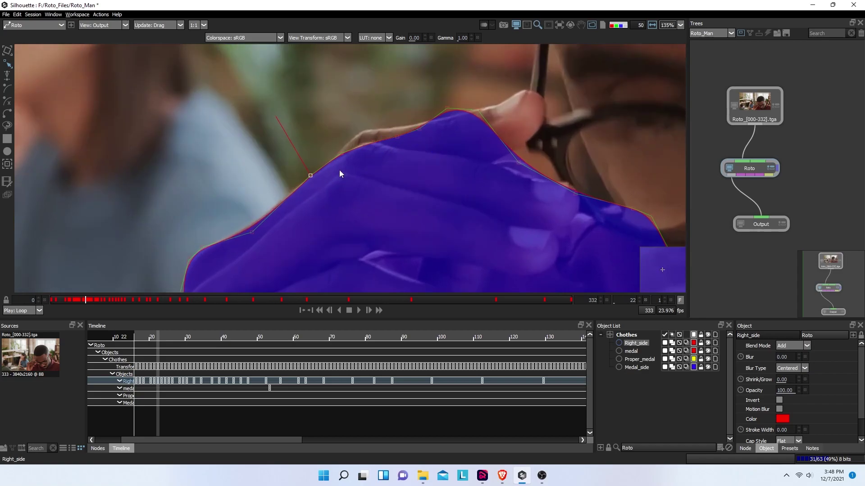
drag(378, 142, 356, 129)
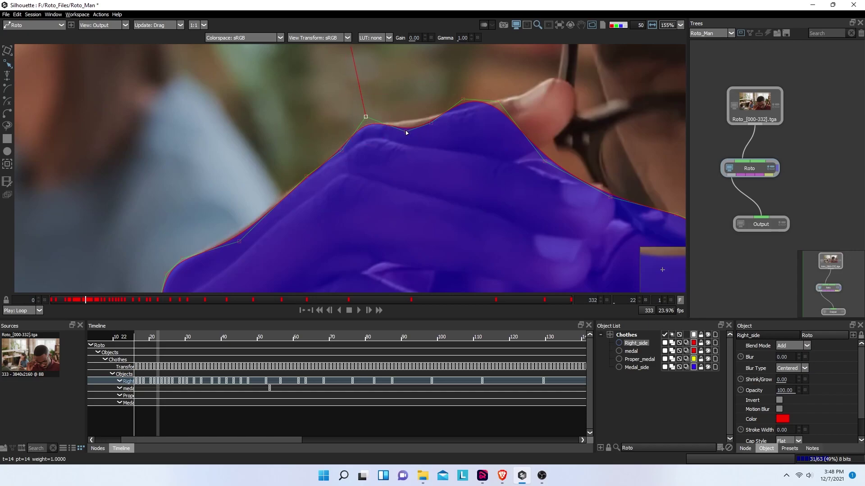
drag(406, 129, 407, 122)
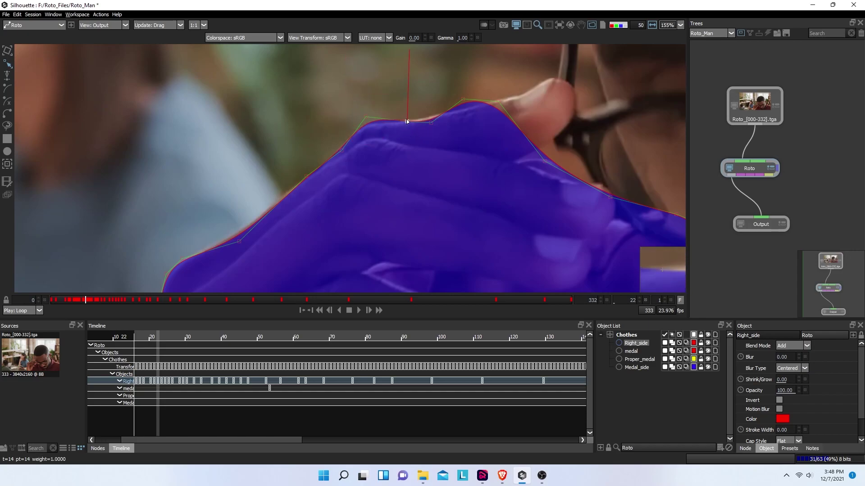
click(365, 117)
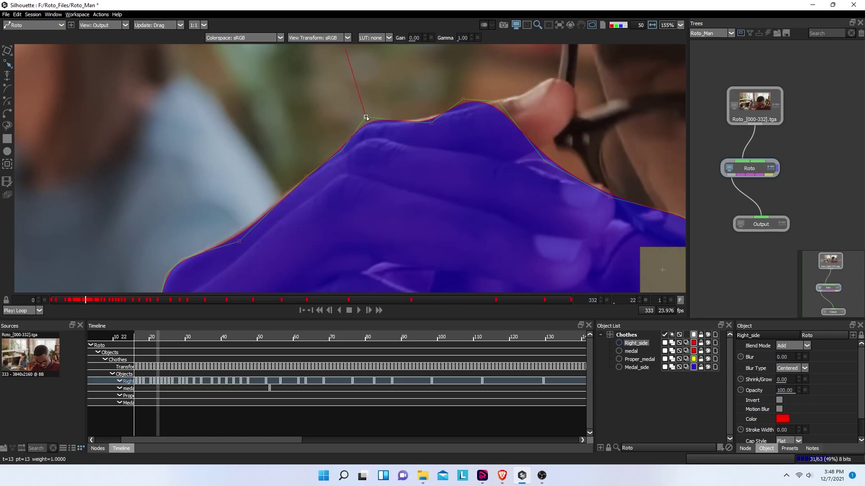
click(428, 125)
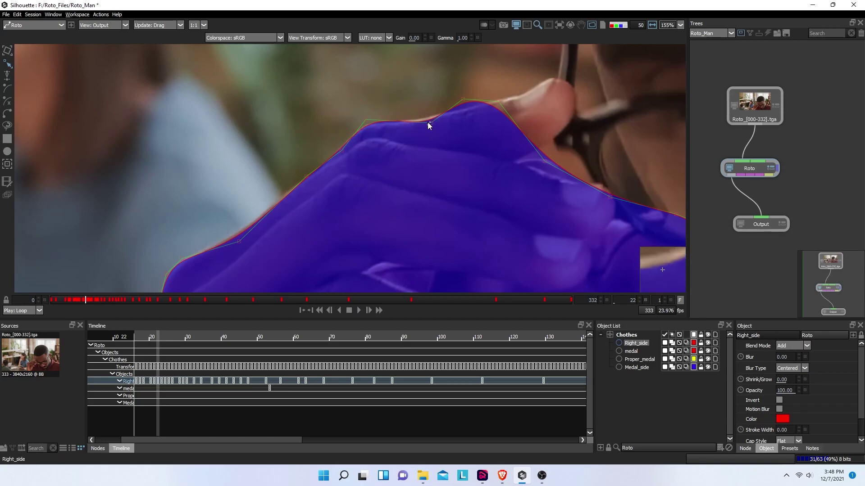
click(425, 121)
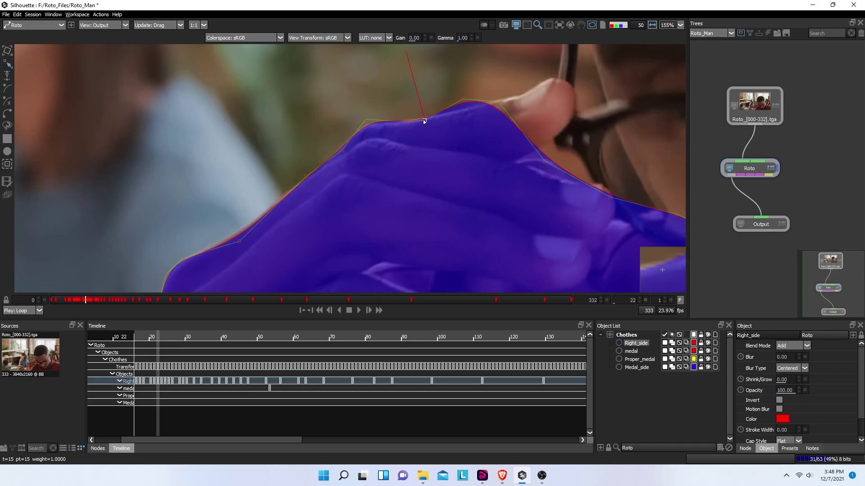
click(463, 99)
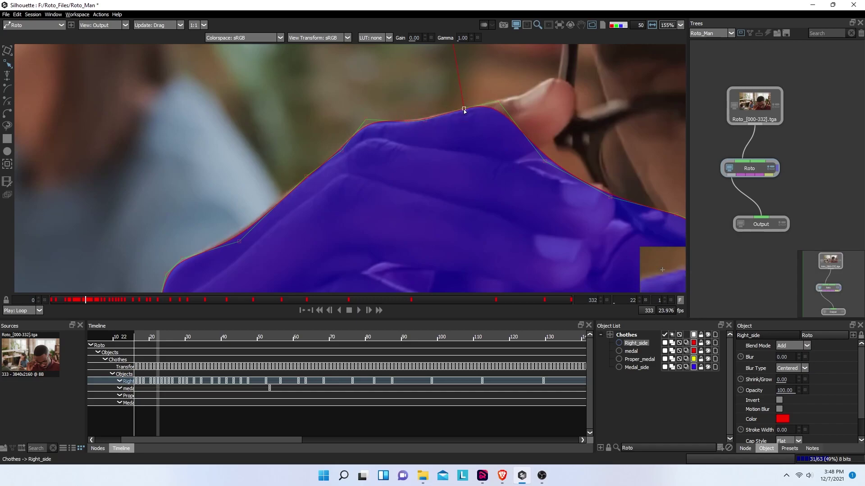
- Move one Right_side point onto the fingertip's edge and pull the next one out past the fingertip over the face
drag(496, 102, 546, 82)
drag(545, 161, 661, 49)
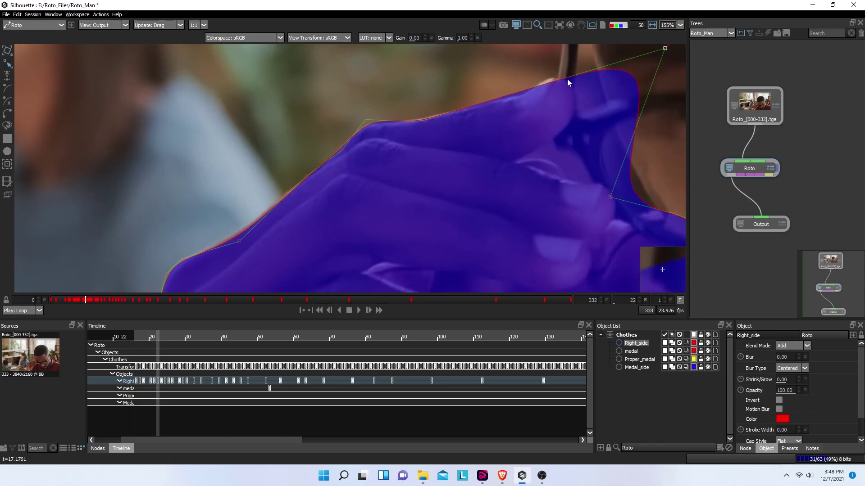
drag(545, 85, 526, 191)
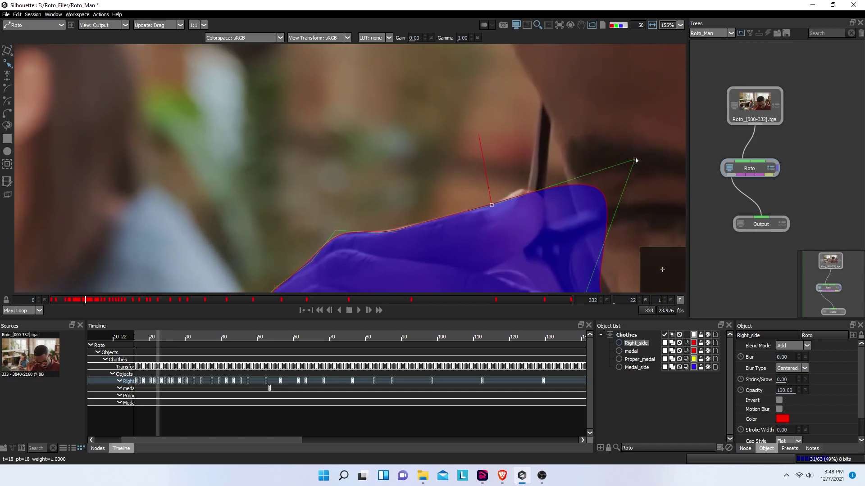
drag(636, 160, 615, 141)
scroll(527, 179, down, 5)
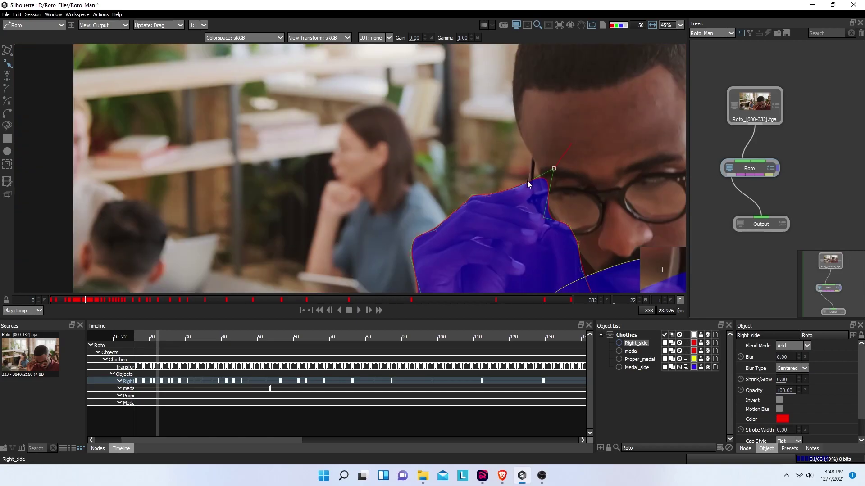
- Pull the Right_side points on the shape's inner edge across the face to the far side of the collar on frame 22
drag(545, 218, 633, 223)
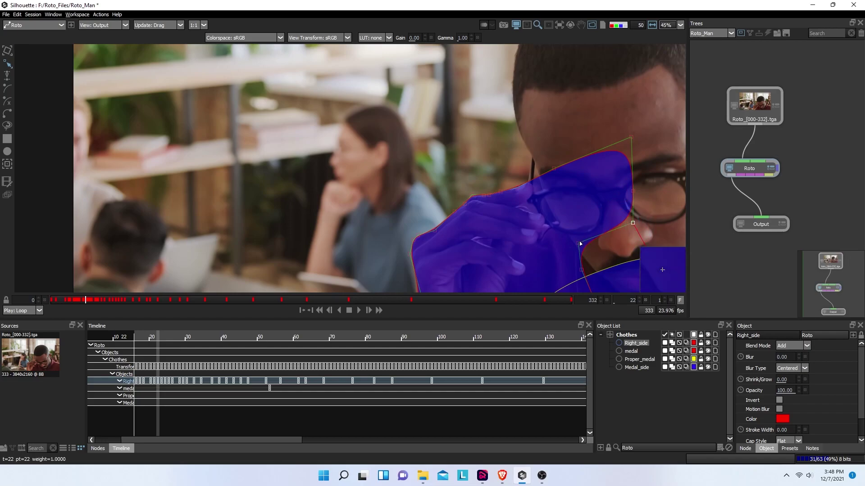
scroll(581, 244, up, 2)
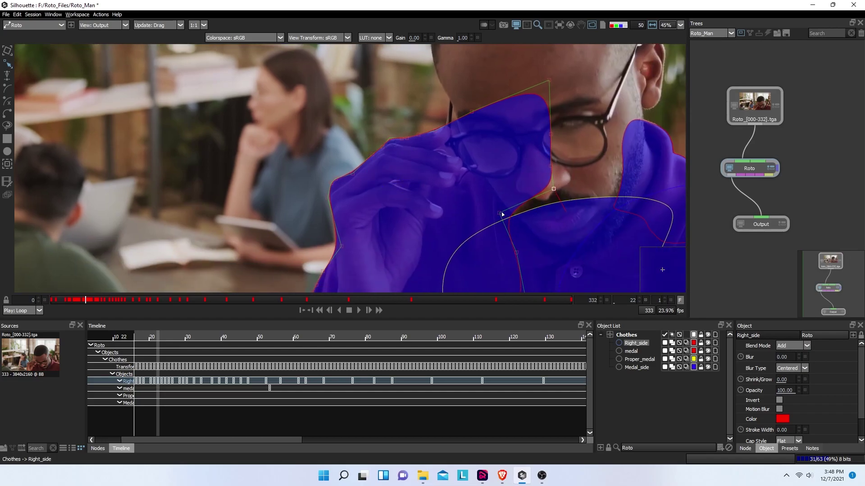
drag(527, 213, 580, 230)
drag(527, 125, 625, 269)
drag(582, 206, 638, 176)
scroll(574, 181, down, 5)
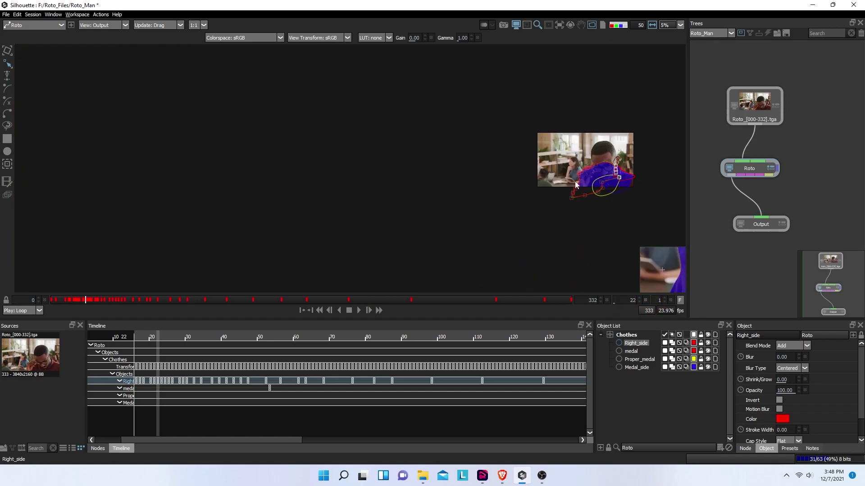
scroll(590, 164, up, 5)
drag(590, 164, 184, 199)
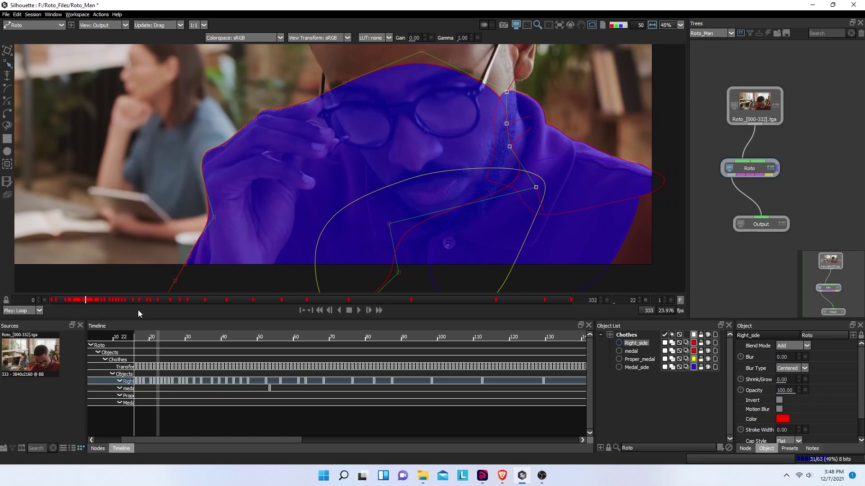
- Step back and forth between frames 20 and 25 to compare the reshaped Right_side outline with the neighbouring frames
key(Page_Up)
key(Page_Down)
key(Page_Down)
key(Page_Down)
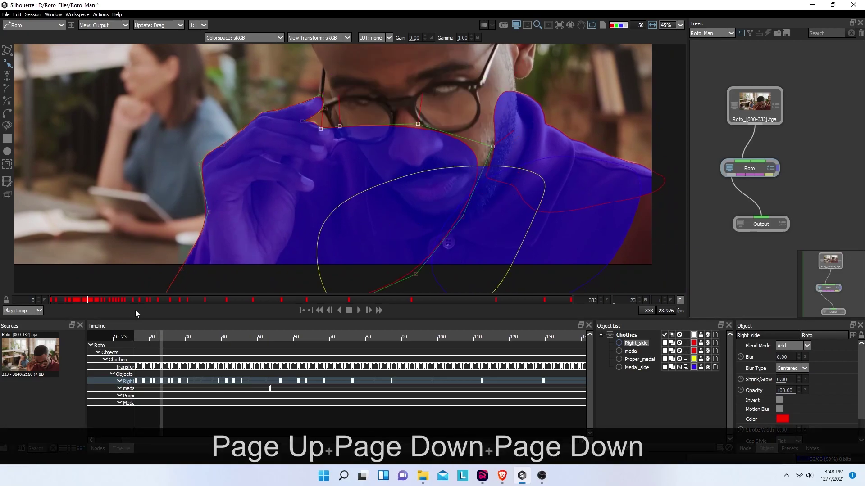
key(Page_Down)
key(Page_Down)
key(Page_Up)
key(Page_Up)
key(Page_Up)
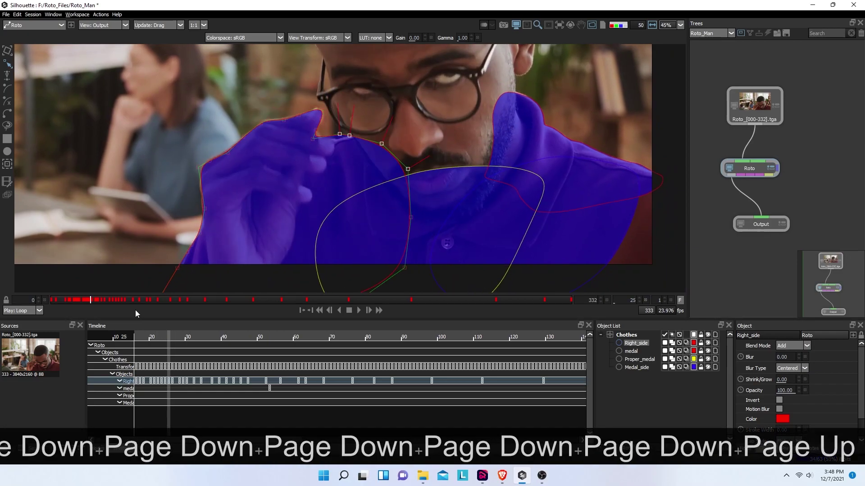
key(Page_Up)
key(Page_Up)
key(Page_Up)
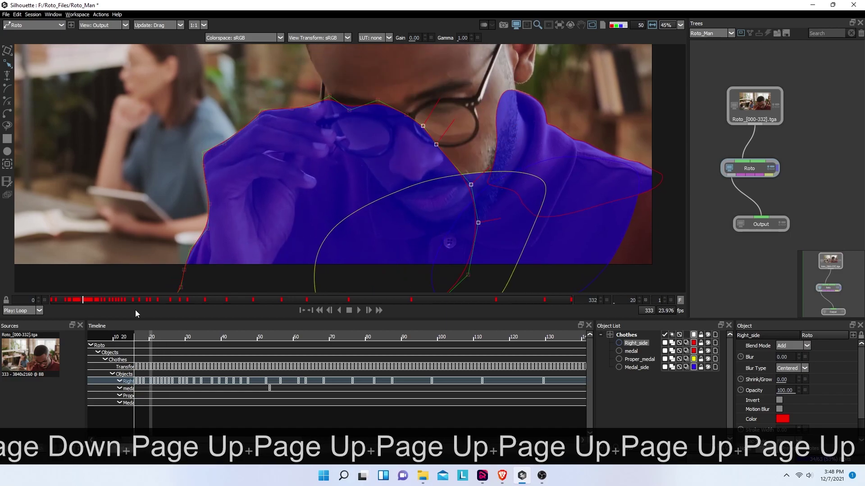
- On frame 19, nudge the Right_side points along the back of the hand outward to its edge and deselect the shape
key(Page_Up)
key(Page_Up)
key(Page_Up)
key(Page_Up)
key(Page_Down)
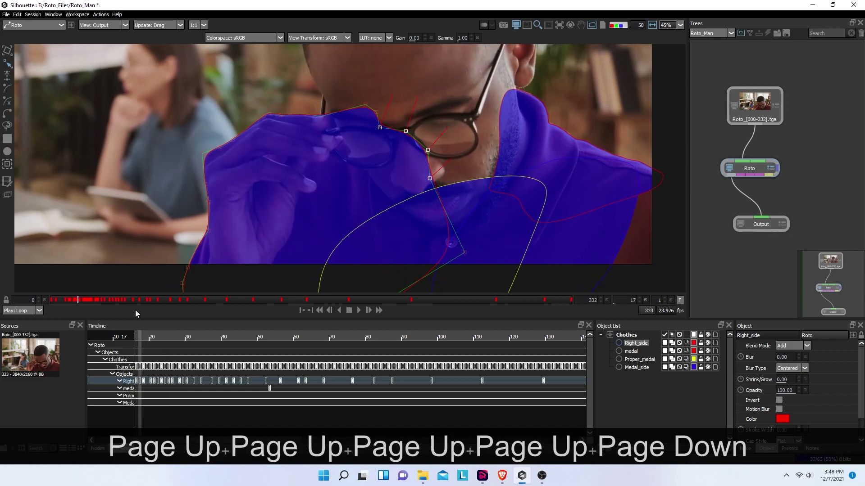
key(Page_Down)
key(Page_Down)
drag(191, 170, 229, 239)
key(Left)
key(Left)
key(Left)
key(Left)
key(Left)
key(Left)
key(Left)
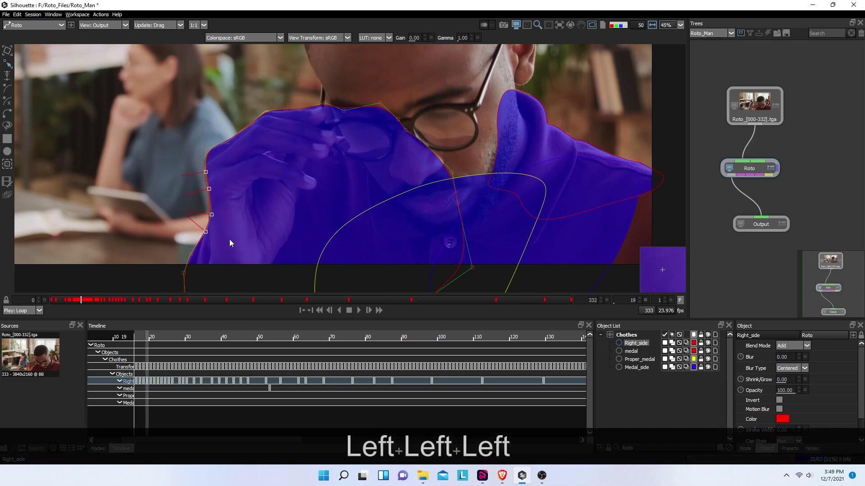
click(191, 181)
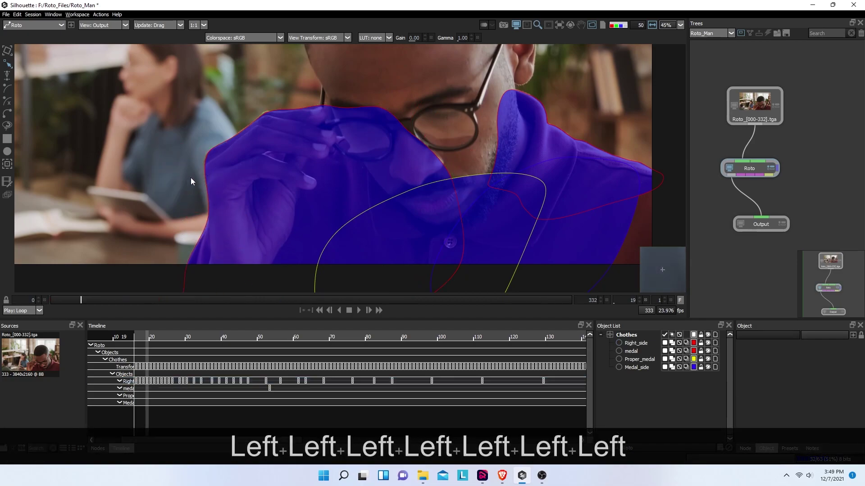
- Step through frames 6 to 25 to check how the clothes shapes follow the raised hand and collar
key(Page_Down)
key(Page_Up)
key(Page_Up)
key(Page_Up)
key(Page_Up)
key(Page_Up)
key(Page_Up)
key(Page_Up)
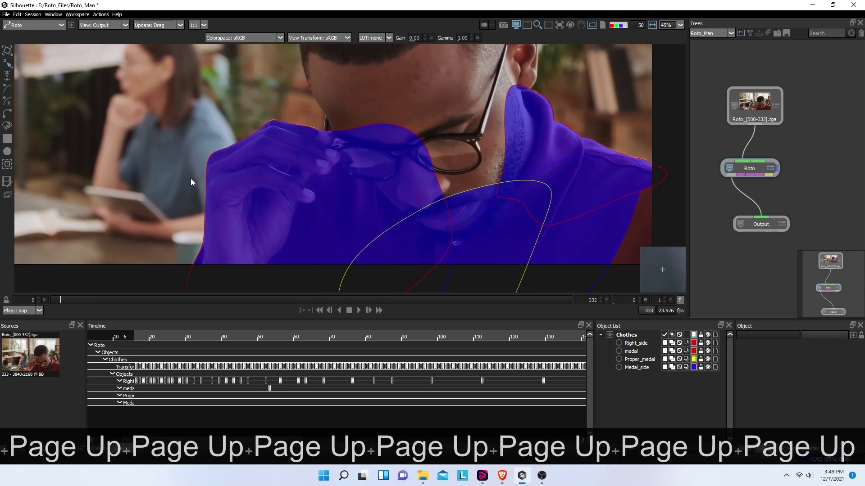
key(Page_Down)
key(Page_Down)
key(Page_Down)
key(Page_Down)
key(Page_Down)
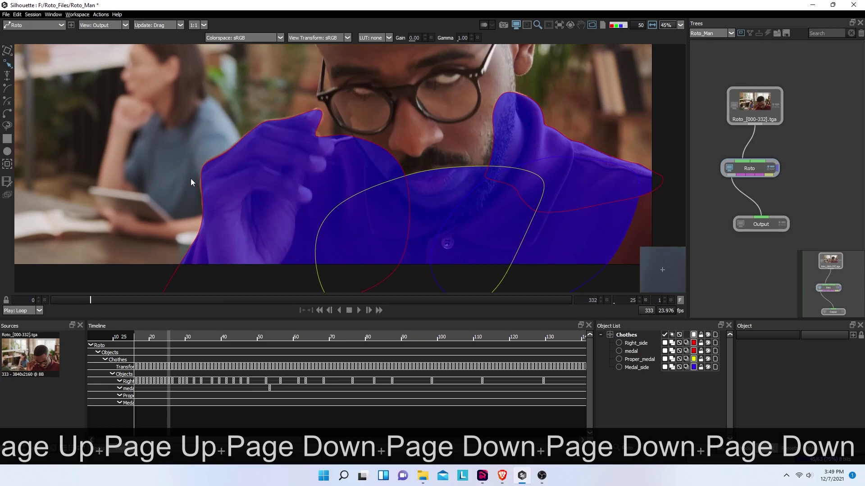
- Step forward from frame 25 past frame 42 to check the Right_side outline as the hand lowers
key(Page_Down)
key(Page_Down)
key(Page_Down)
key(Page_Down)
key(Page_Down)
key(Page_Down)
key(Page_Down)
key(Page_Down)
key(Page_Down)
key(Page_Down)
key(Page_Down)
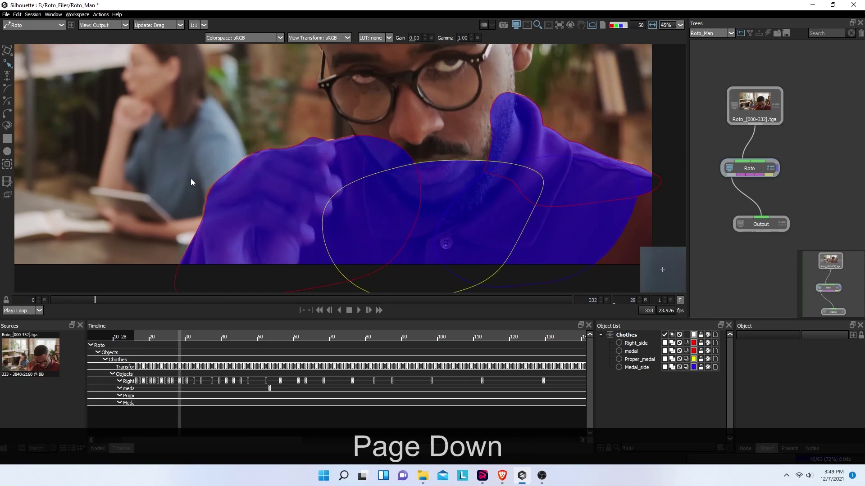
key(Page_Down)
key(Page_Down)
key(Page_Down)
key(Page_Down)
key(Page_Down)
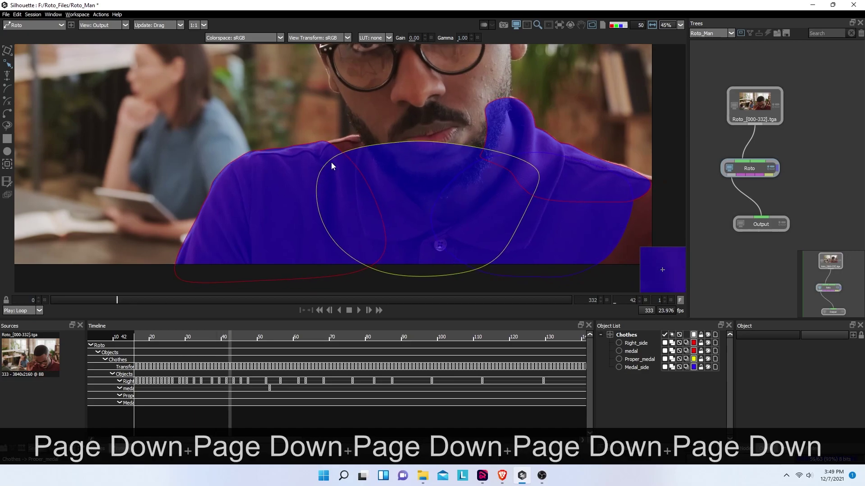
key(Page_Down)
- Step back to frame 30 to recheck the Right_side outline along the shoulder and lowered hand
key(Page_Up)
key(Page_Up)
key(Page_Up)
key(Page_Up)
key(Page_Up)
key(Page_Up)
key(Page_Up)
key(Page_Up)
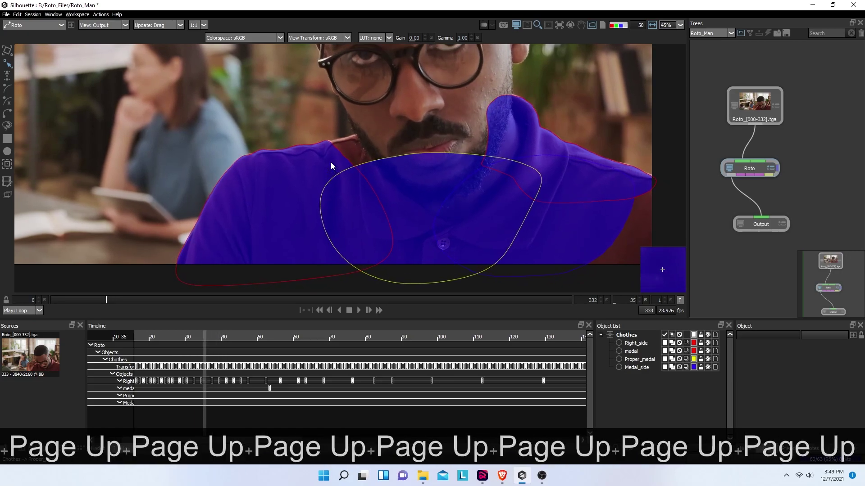
key(Page_Up)
key(Page_Up)
key(Page_Up)
key(Page_Up)
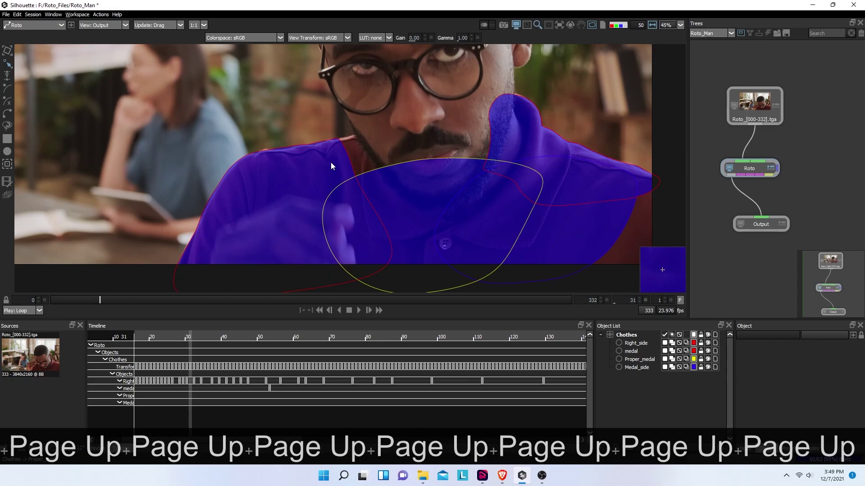
key(Page_Up)
key(Page_Up)
key(Page_Down)
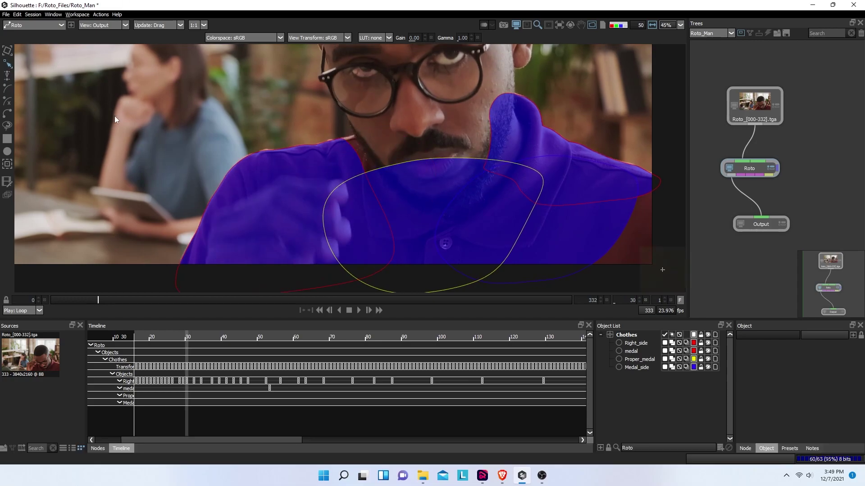
- Play the shot forward from frame 30 with the blue matte overlay shown over the clothes
drag(336, 197, 332, 255)
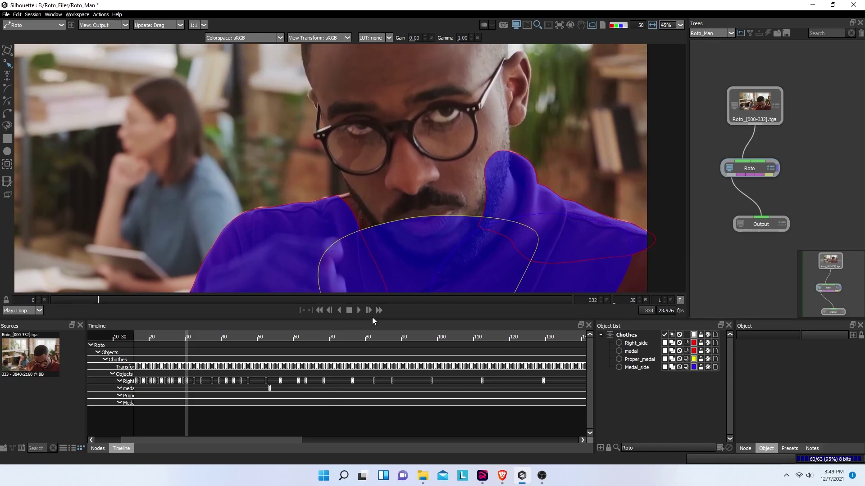
key(a)
key(a)
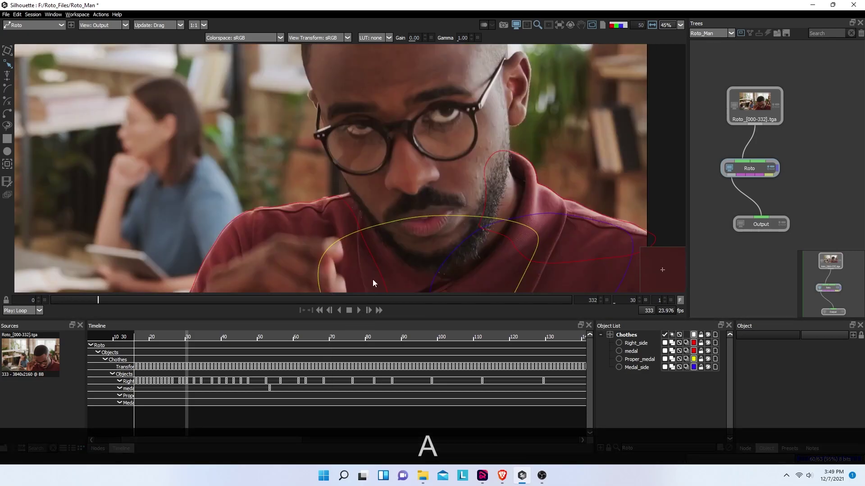
key(space)
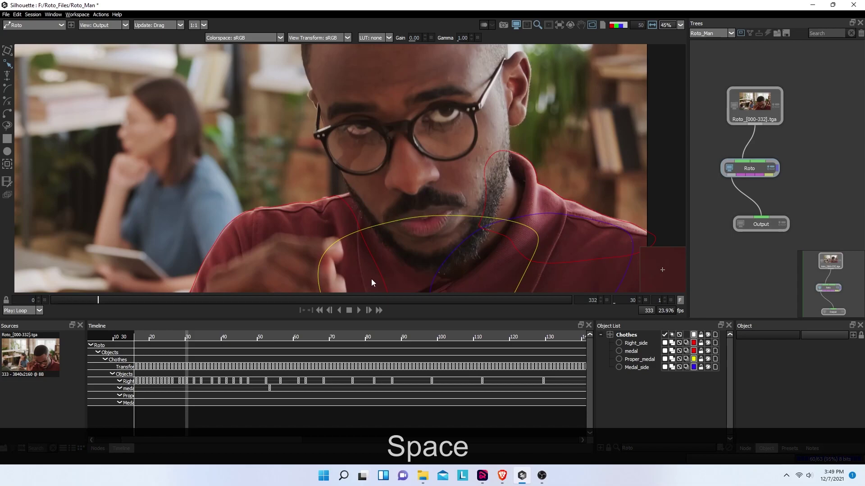
key(a)
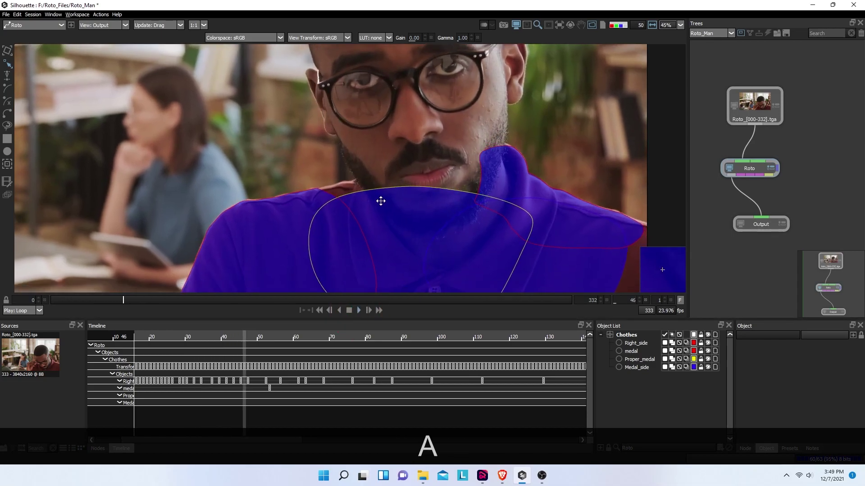
- Compare the blue overlay, the black-and-white matte and the plain footage while the shot plays, ending on the plain footage
scroll(371, 169, down, 2)
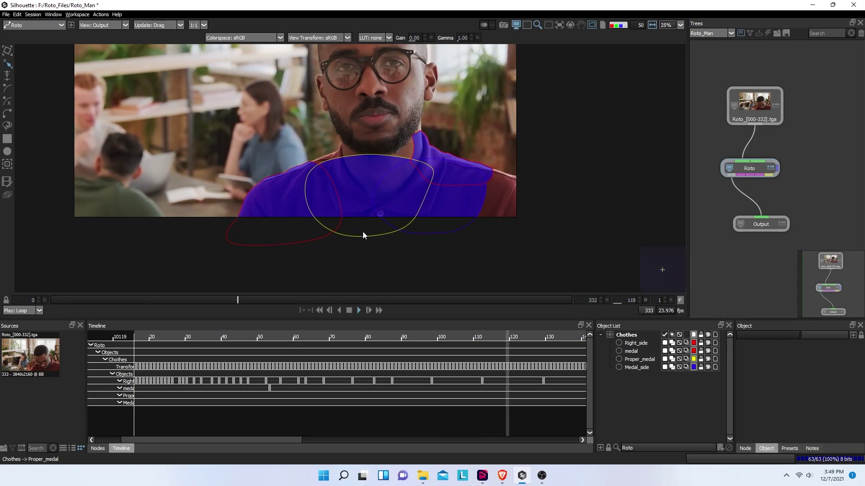
scroll(368, 218, up, 3)
key(a)
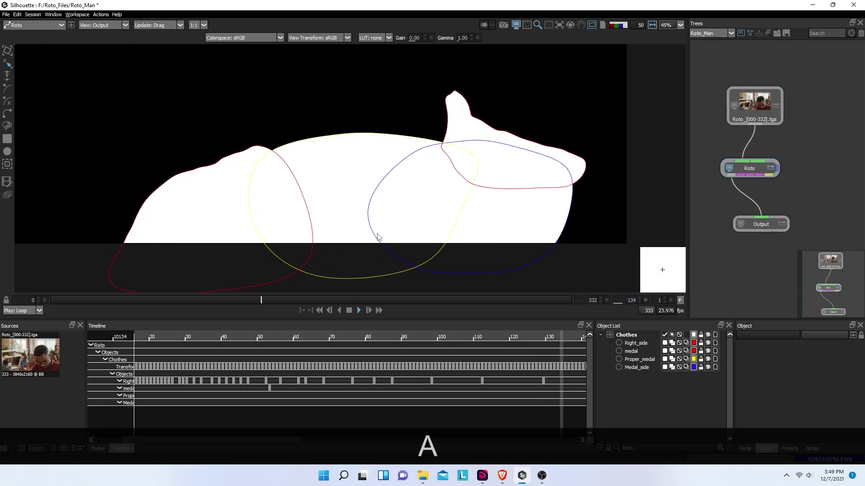
key(a)
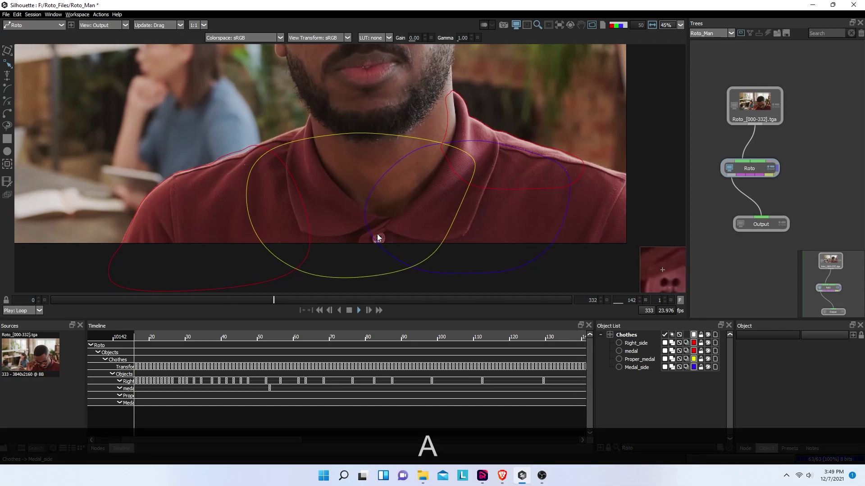
key(a)
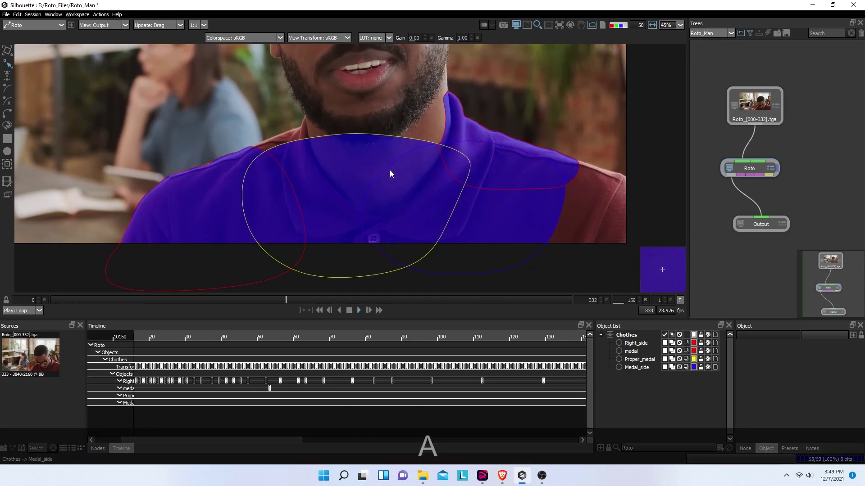
scroll(407, 99, down, 3)
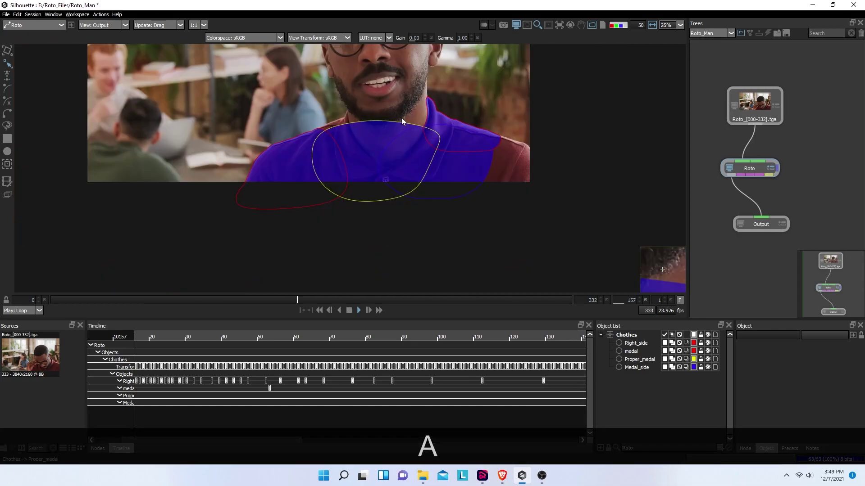
key(a)
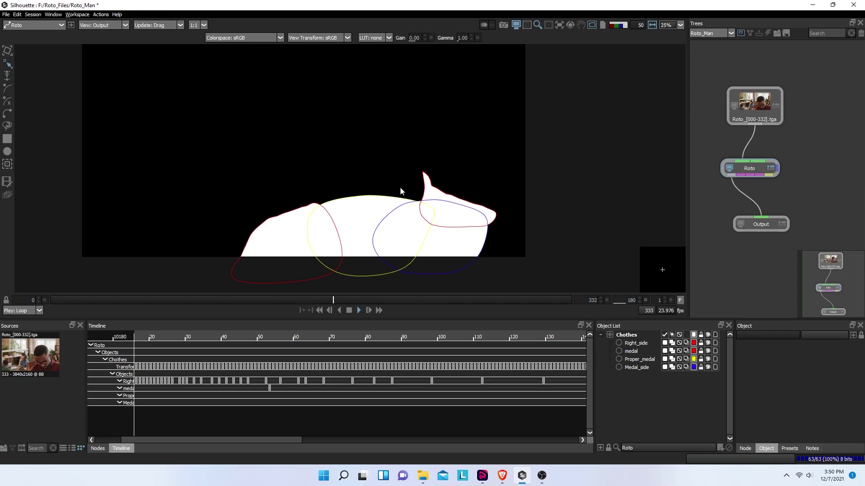
key(a)
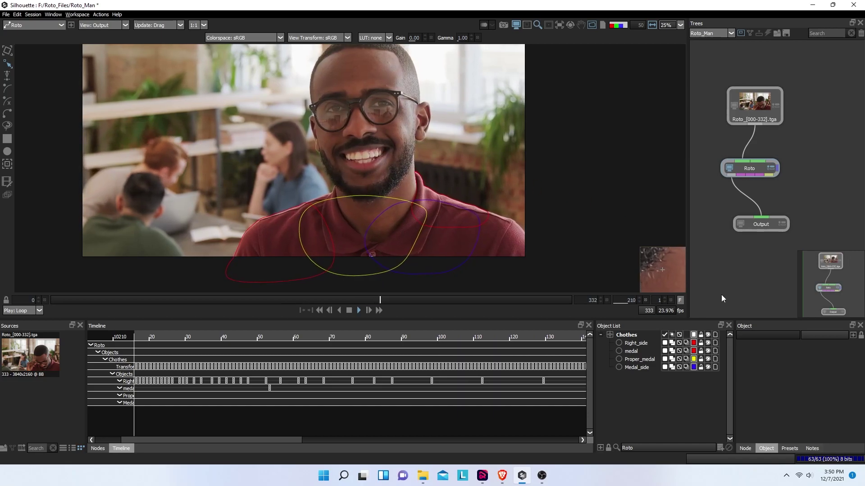
- Change the Right_side shape's outline color to bright green, #16ff0a
click(695, 343)
drag(448, 169, 493, 161)
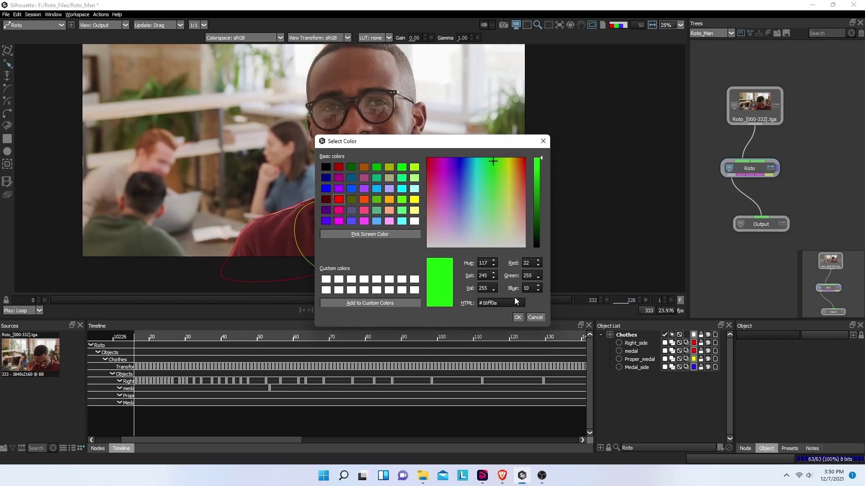
click(517, 317)
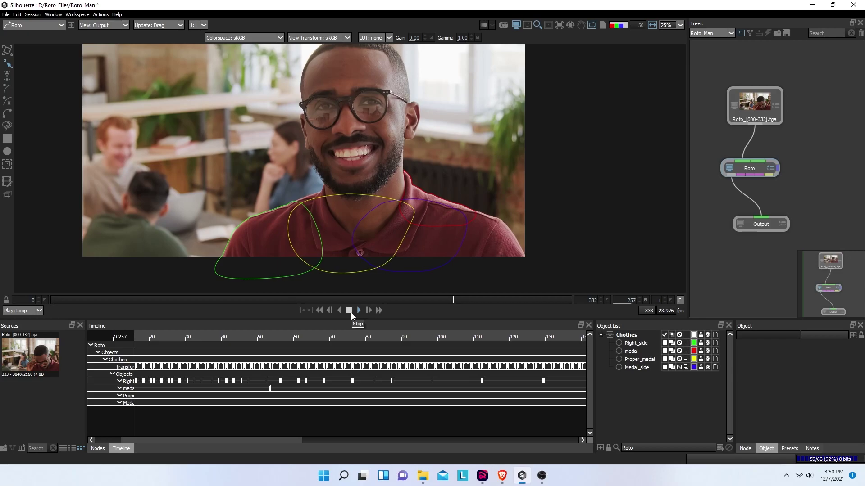
- Check the black-and-white matte against the plain footage during playback, and stop playback on the plain footage
key(a)
key(a)
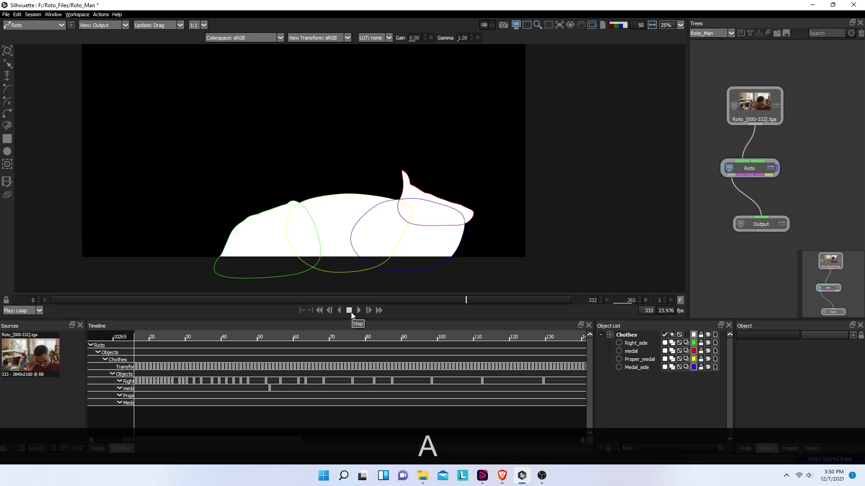
key(a)
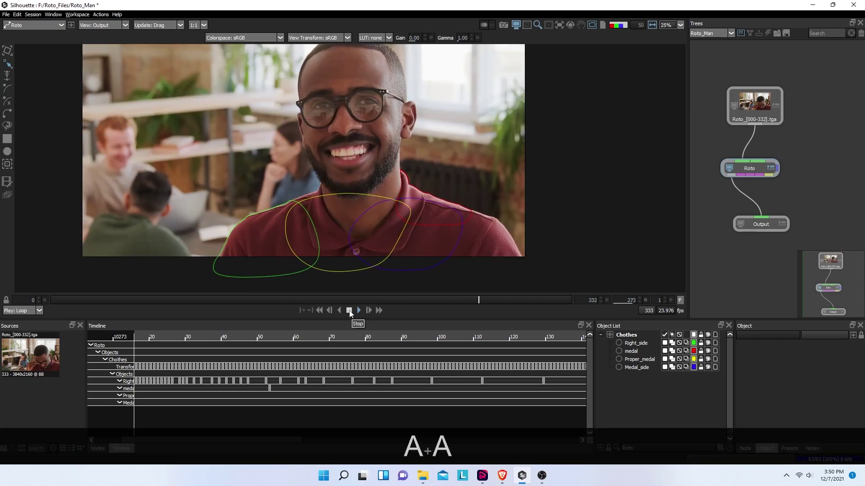
click(349, 310)
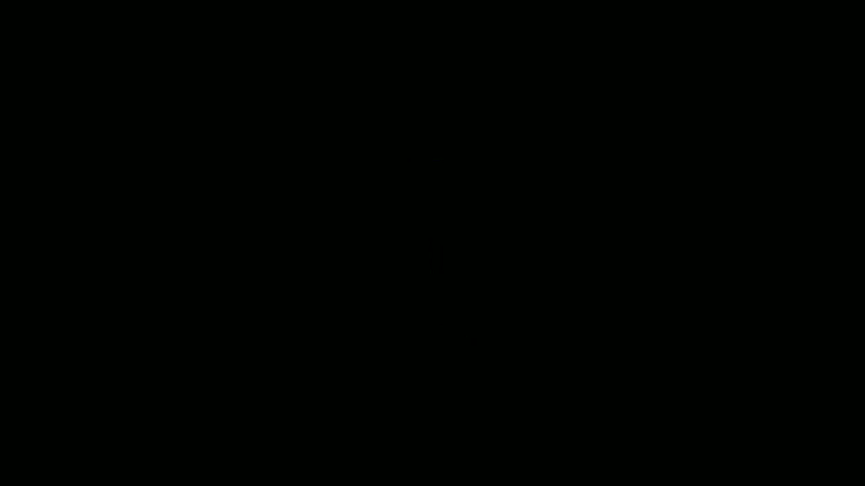